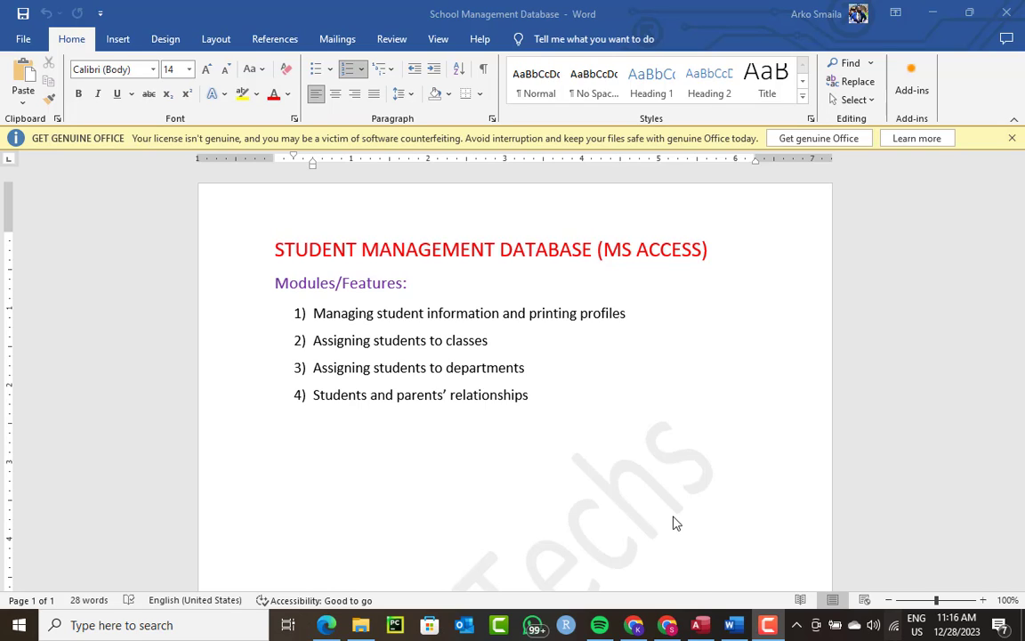
Step: Check the paused YouTube Access tutorial, then bring forward the 'School Management Database' Word document
click(706, 628)
click(636, 626)
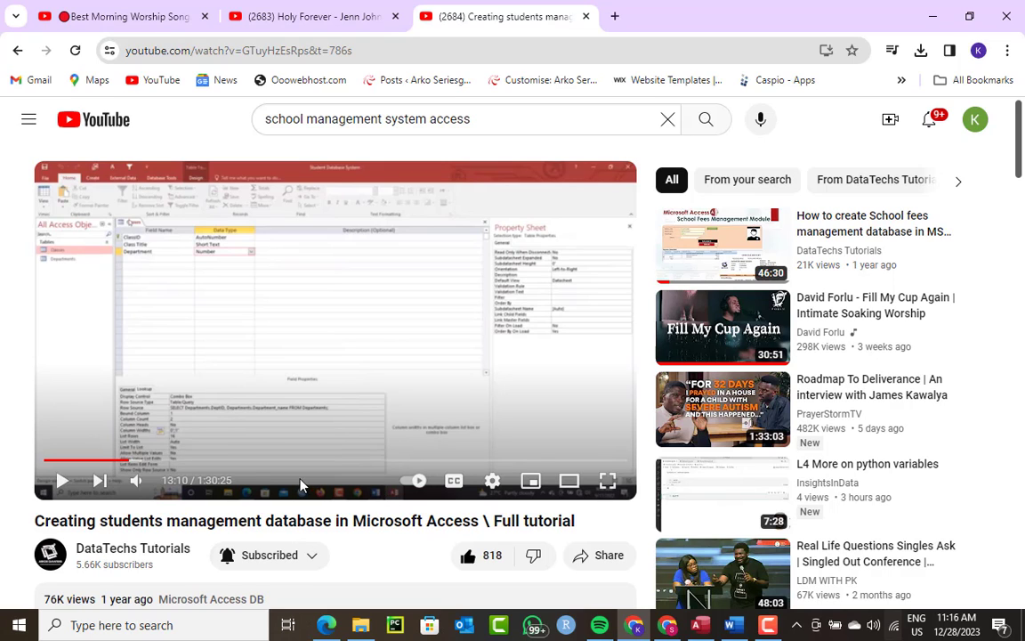
scroll(358, 284, down, 1)
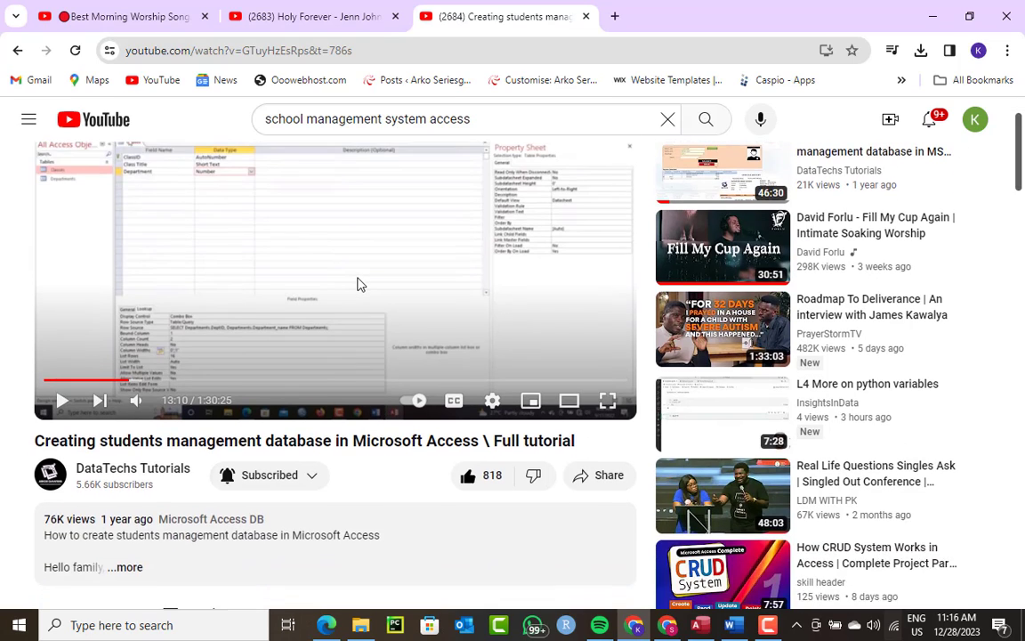
scroll(359, 284, up, 1)
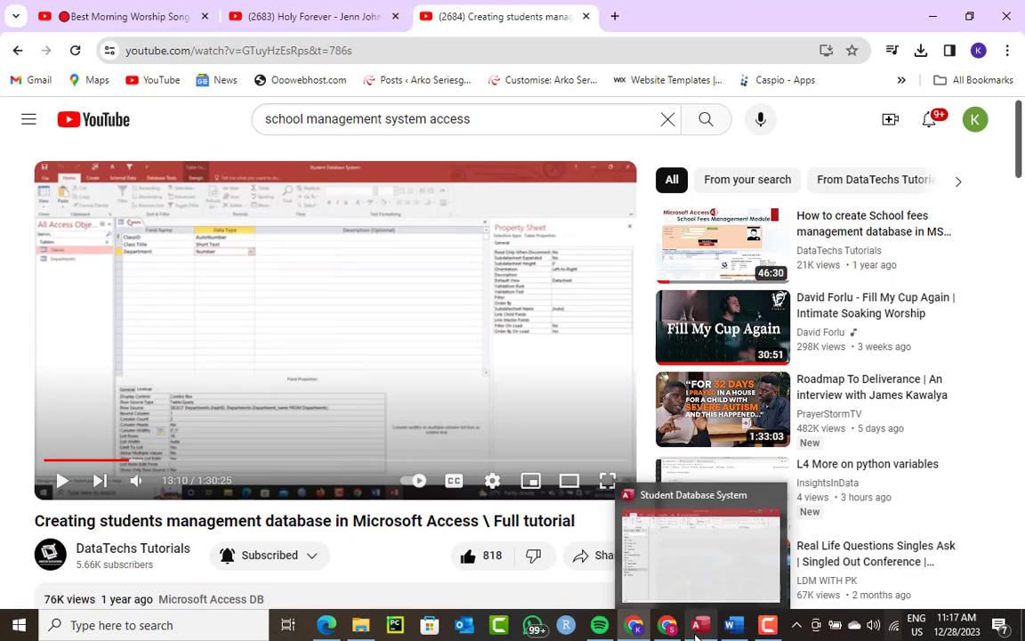
mouse_move(730, 630)
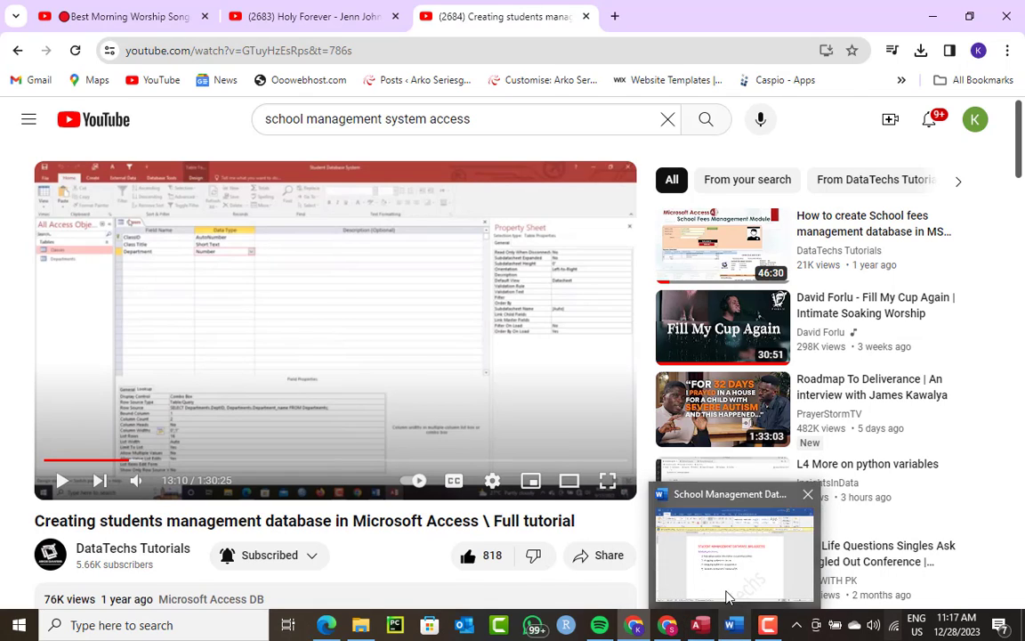
click(728, 598)
Step: Add 'Billing and schools fees module' as list item 5 and select that line
click(545, 407)
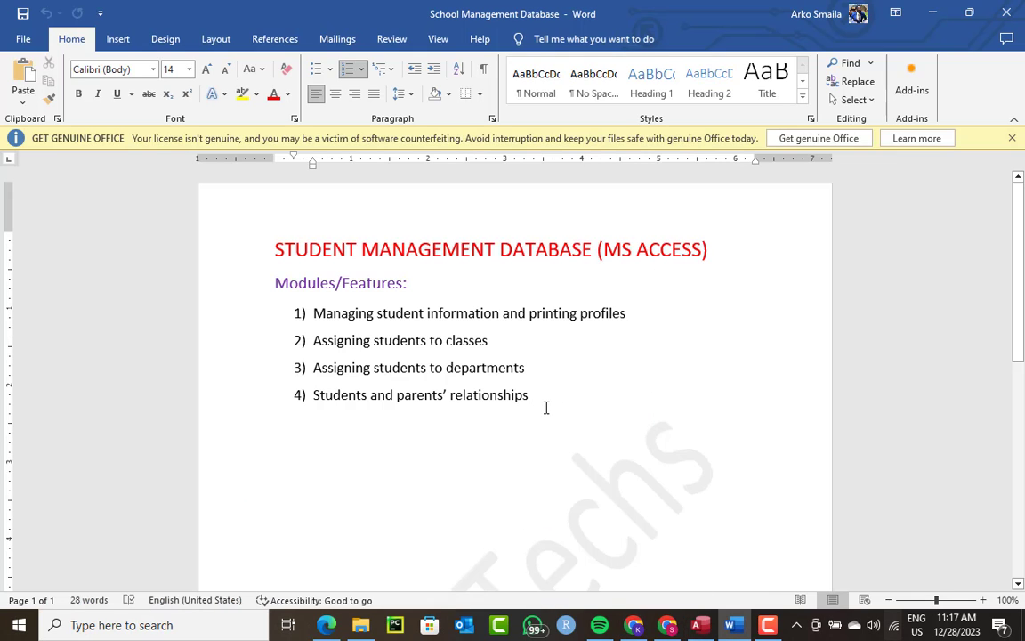
key(Return)
text(Billing and s)
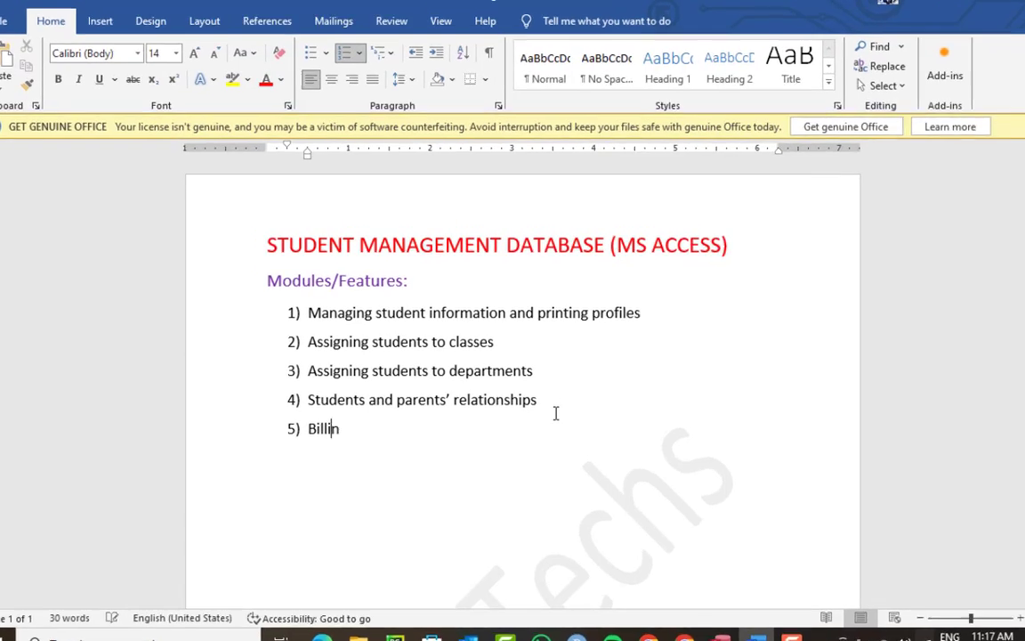
text(chools)
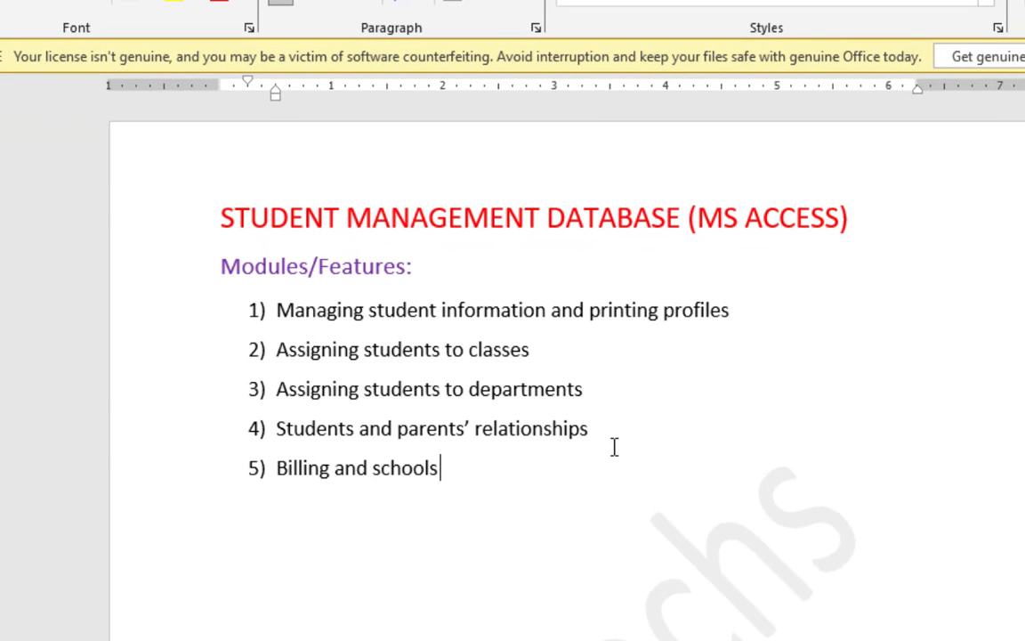
text( fees module)
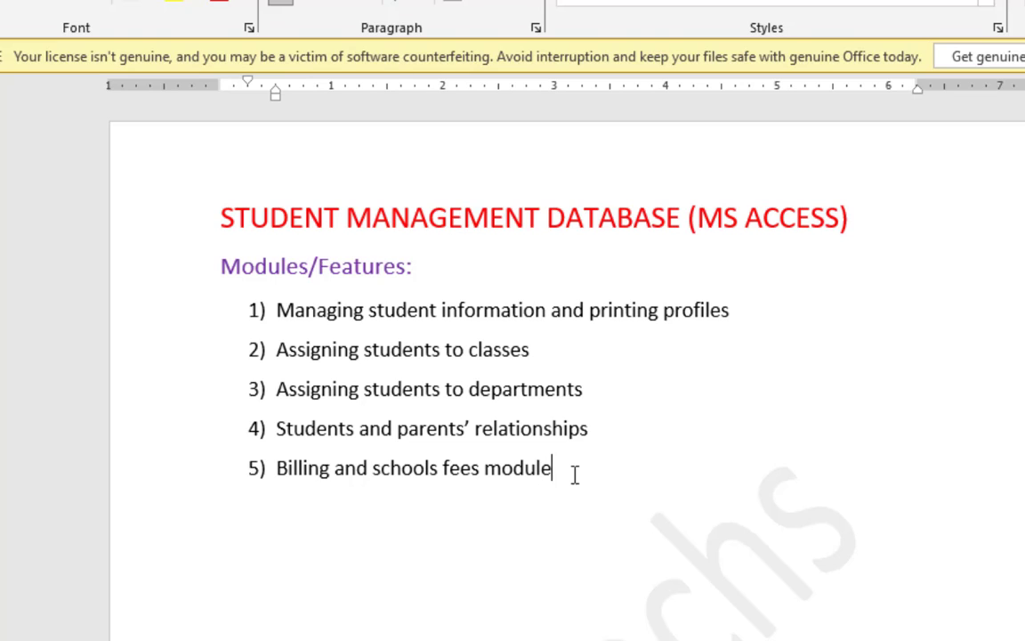
drag(574, 476, 539, 478)
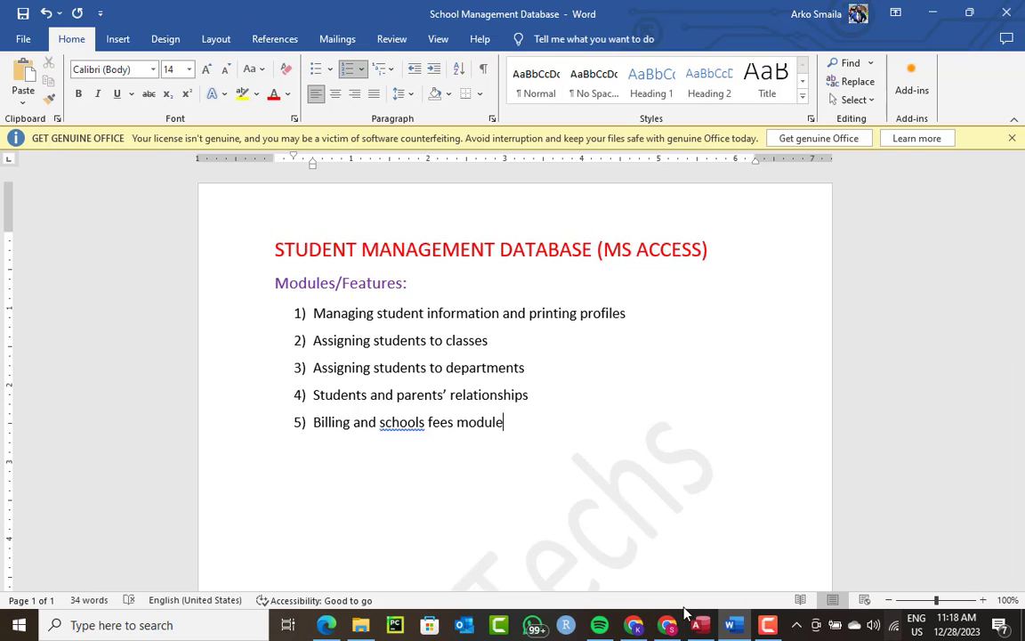
Step: Expand and scroll through the YouTube video's full description, then return to the Student Database System
click(703, 626)
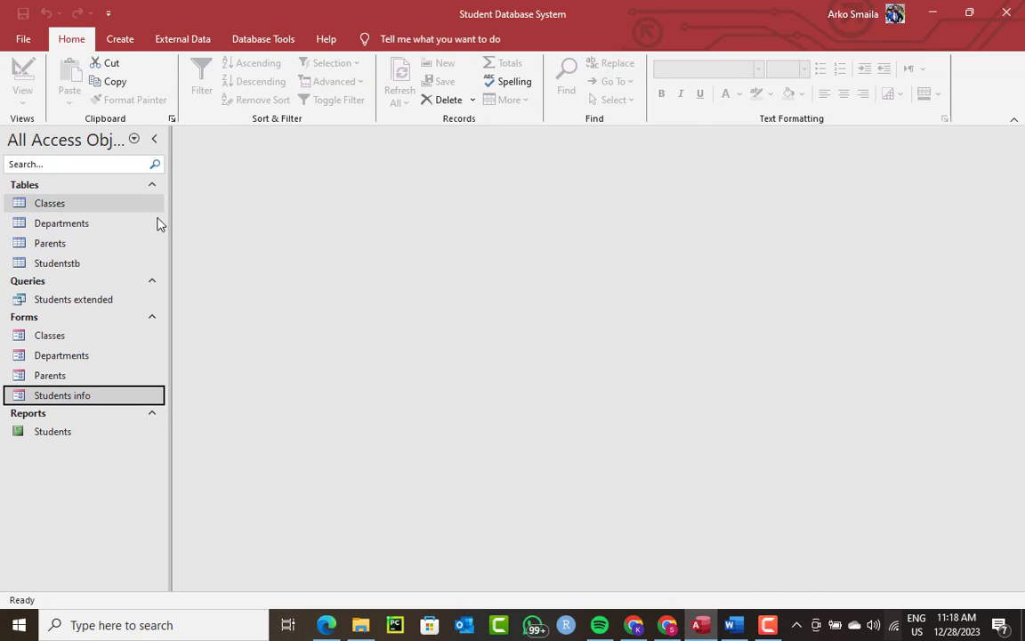
click(636, 624)
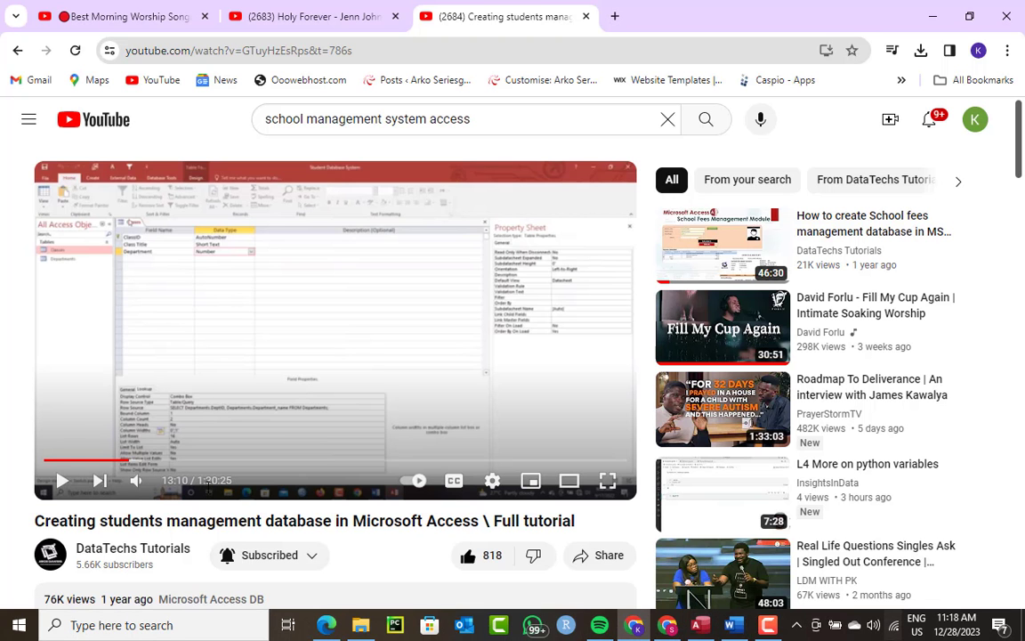
scroll(456, 552, down, 2)
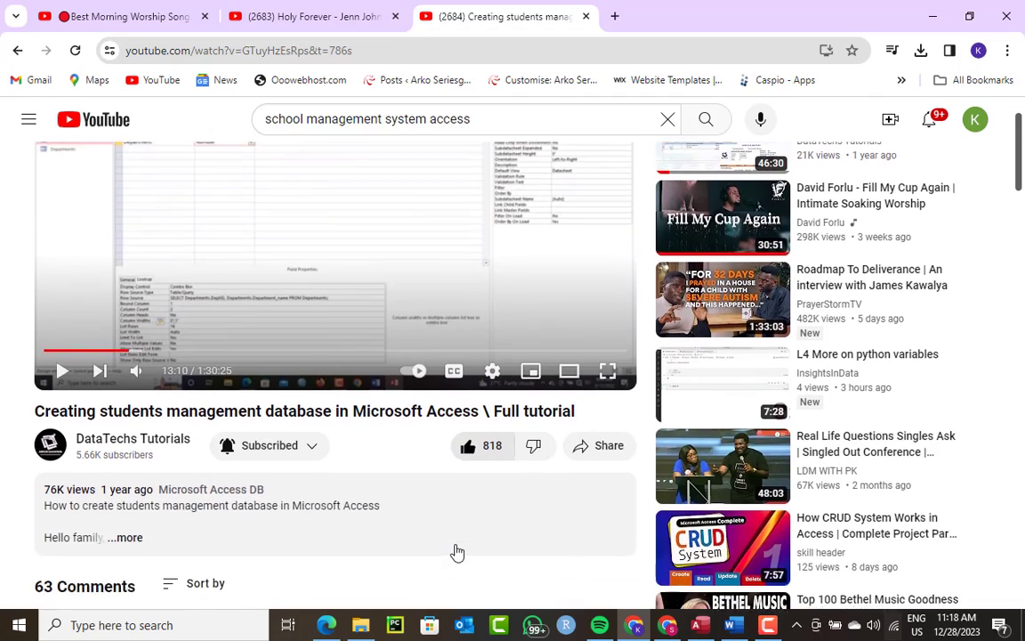
click(125, 488)
scroll(151, 476, down, 3)
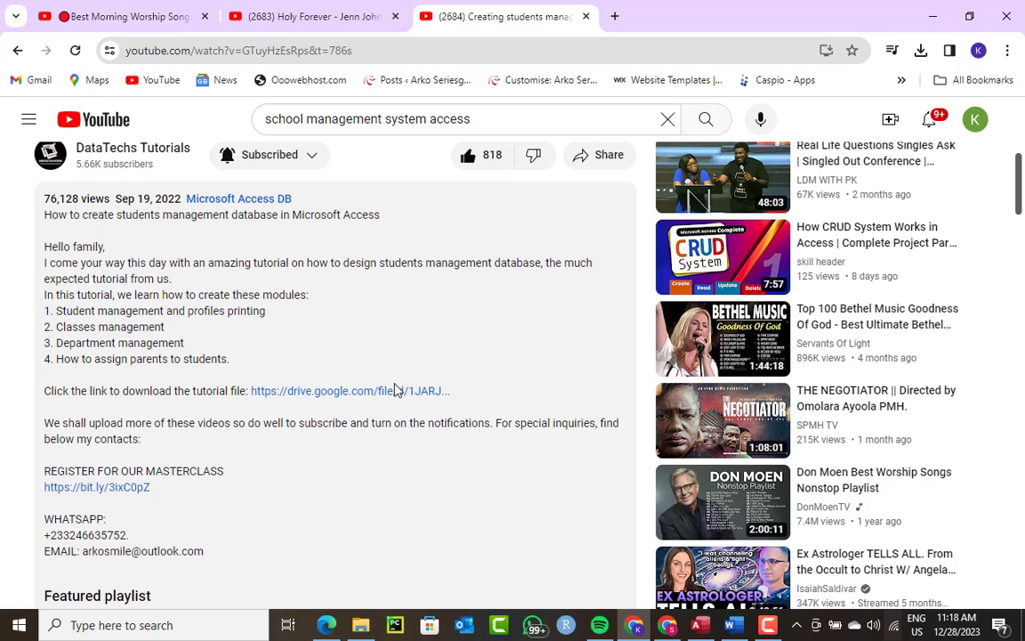
scroll(409, 405, up, 5)
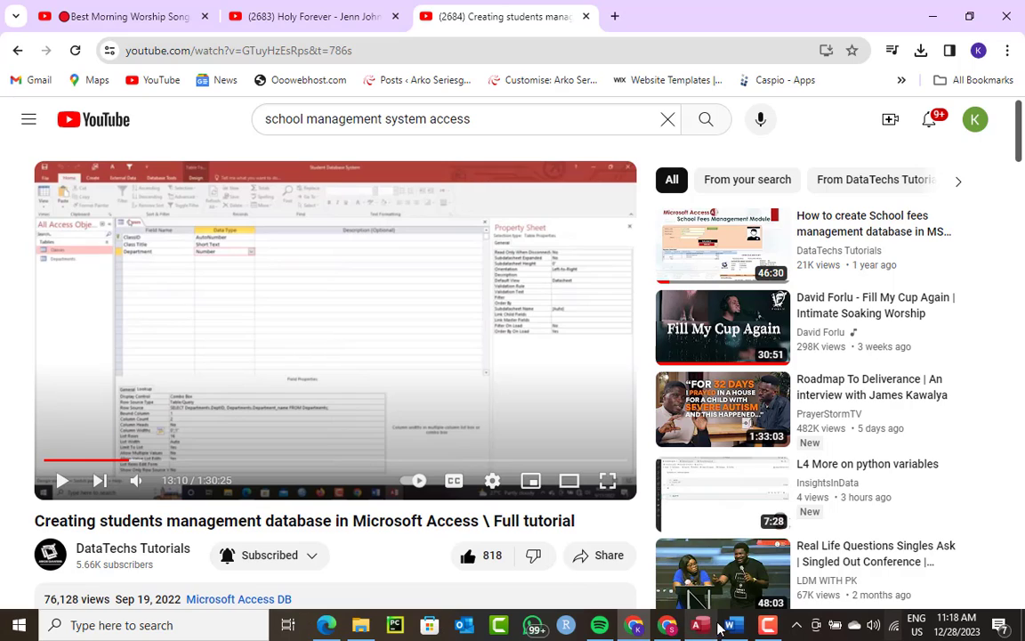
mouse_move(703, 628)
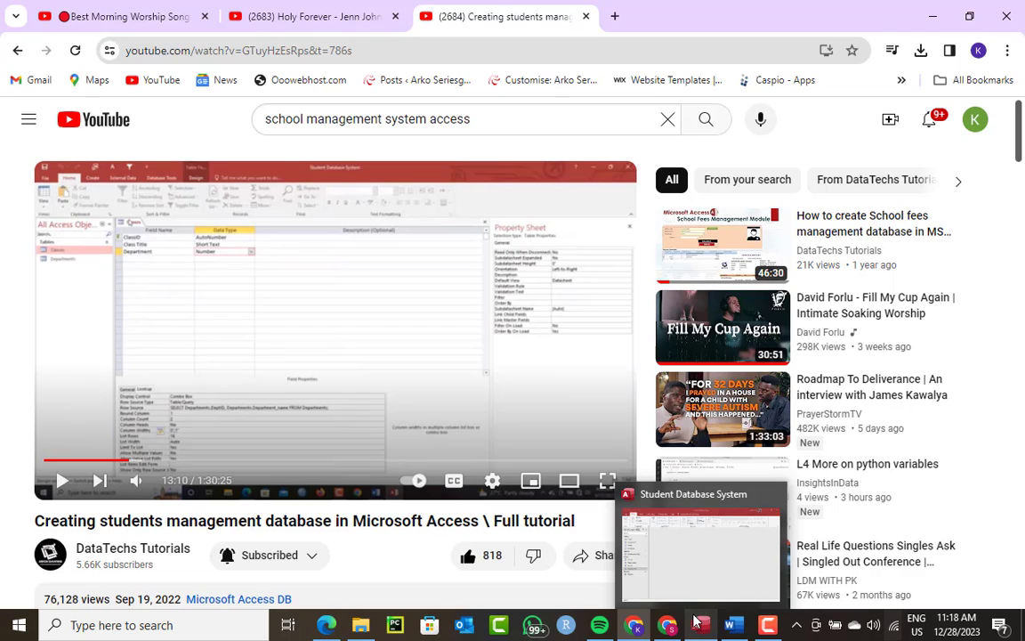
click(647, 568)
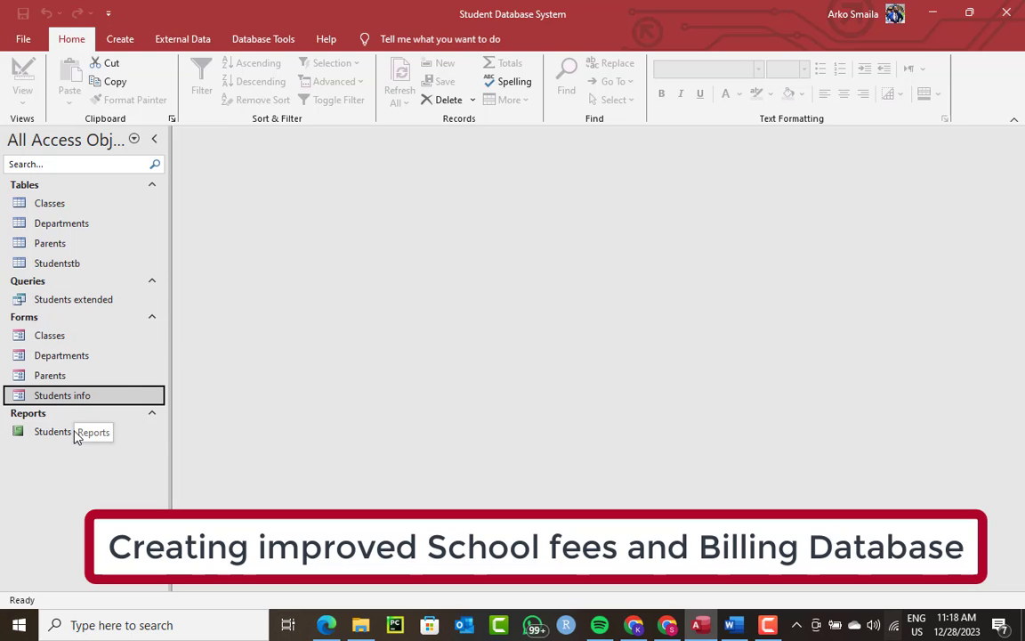
double_click(63, 401)
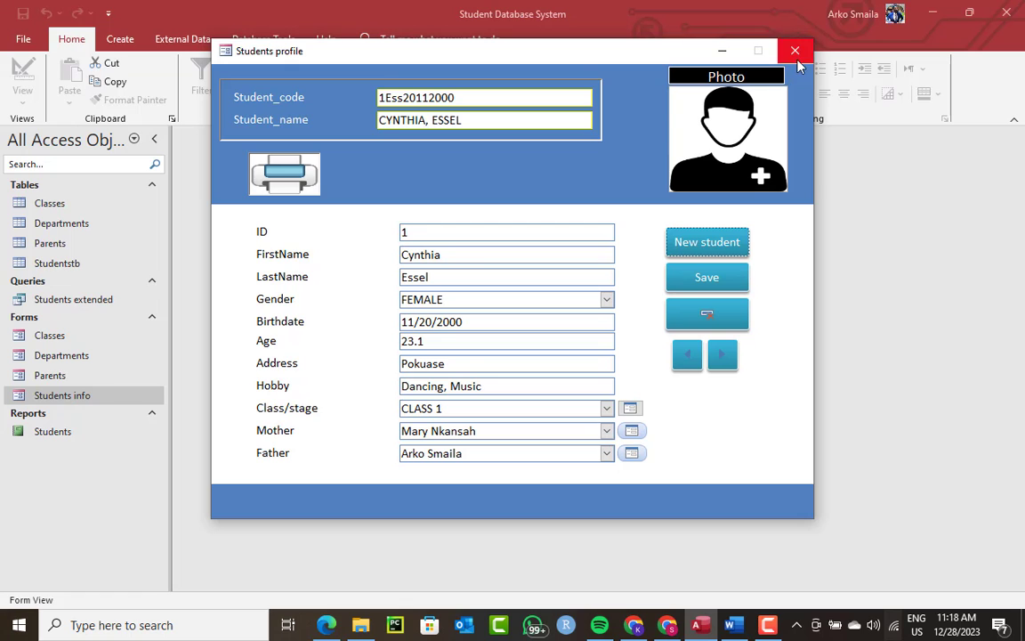
mouse_move(568, 57)
mouse_down()
mouse_move(583, 56)
mouse_move(582, 68)
mouse_up()
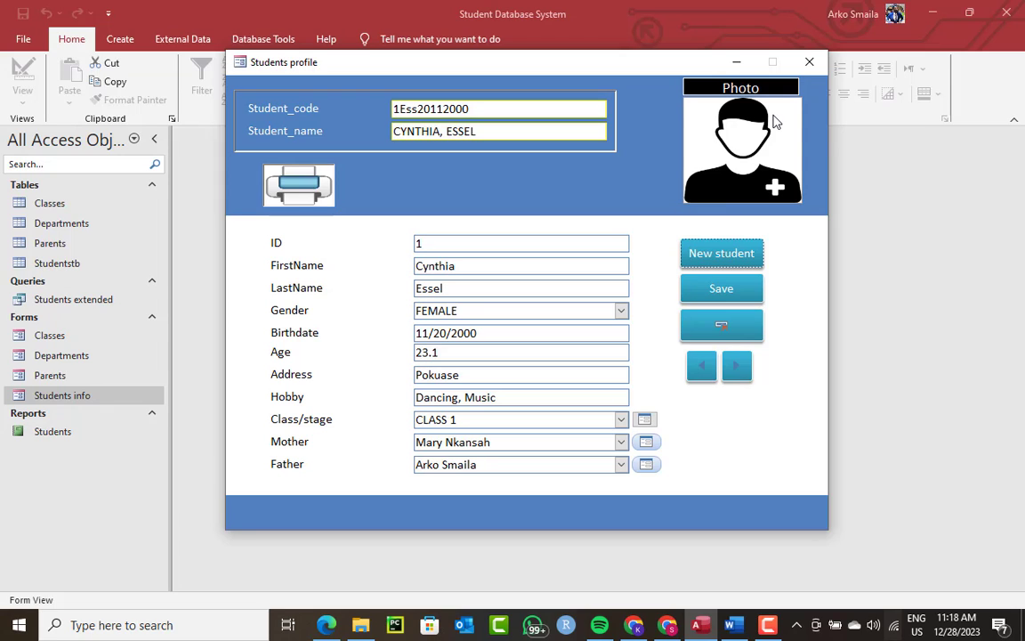
click(809, 63)
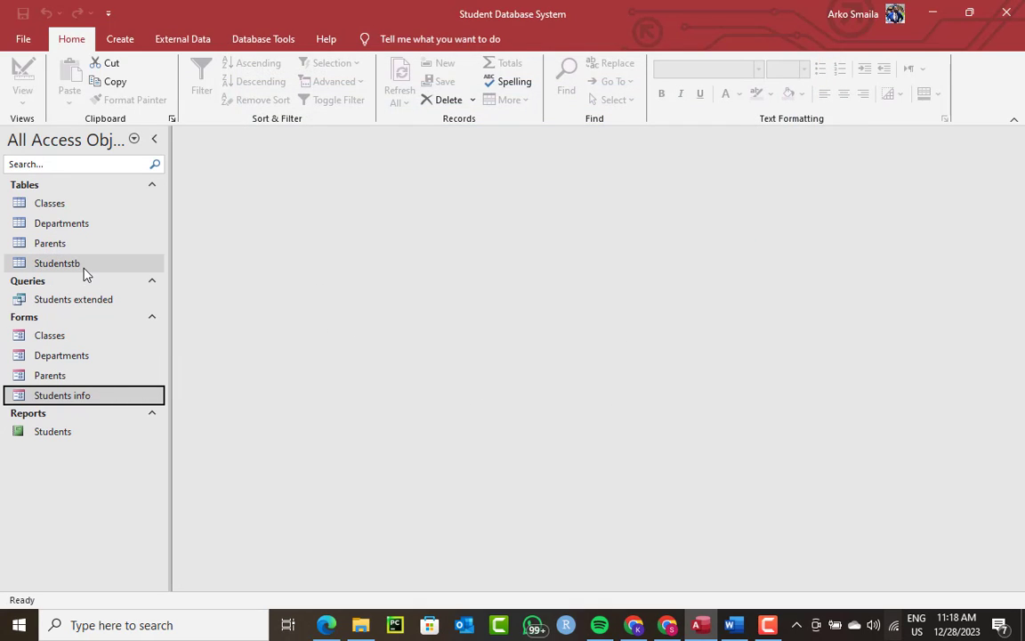
click(123, 42)
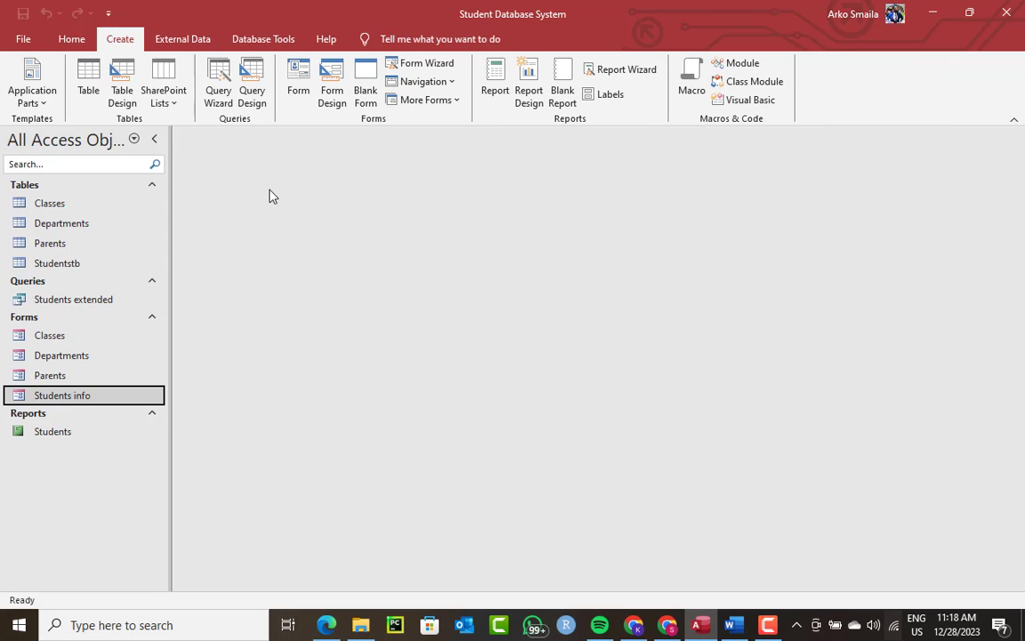
Step: Create a blank table, switch it to Design View, and save it as School_feestb
click(90, 93)
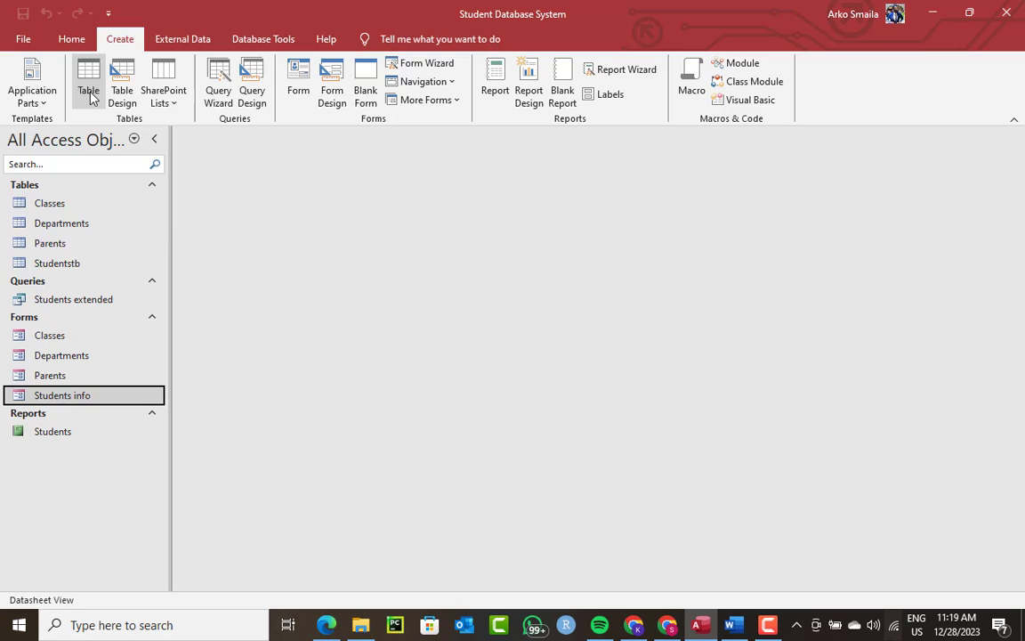
right_click(213, 138)
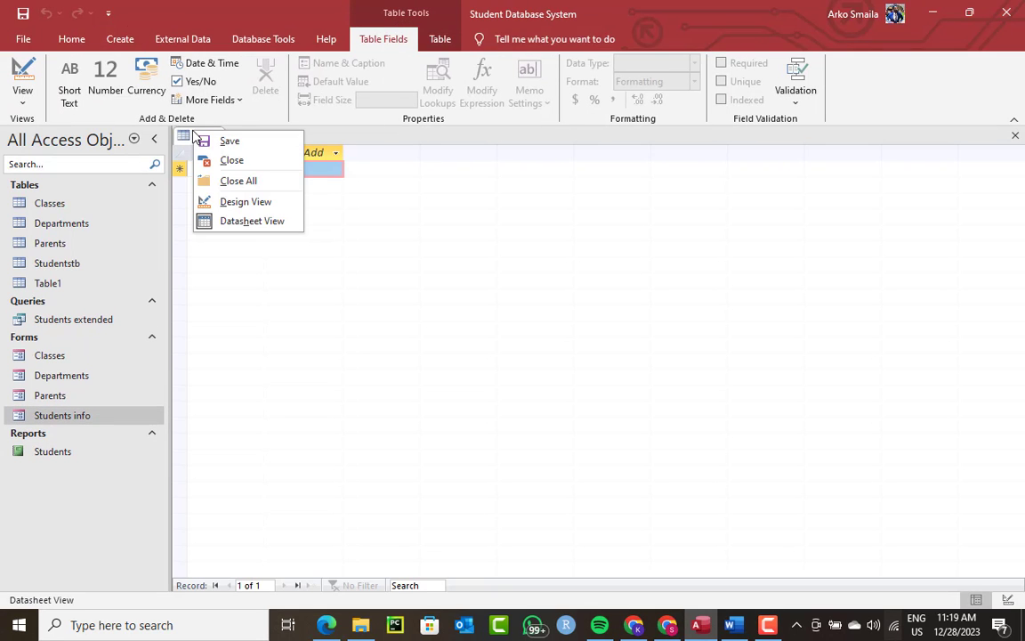
click(238, 201)
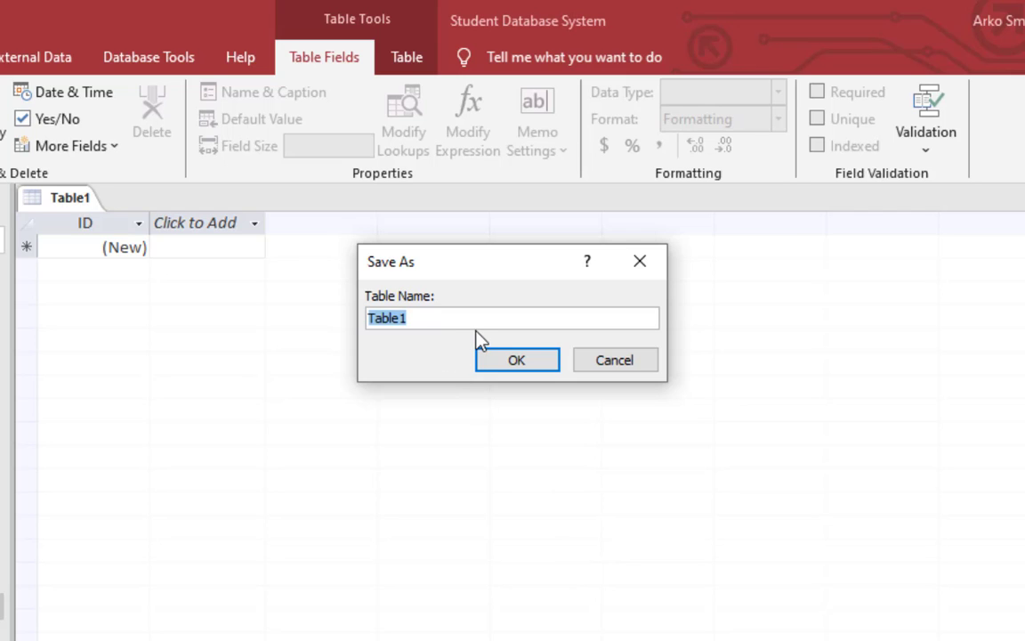
text(Sch)
key(BackSpace)
text(h)
text(fee)
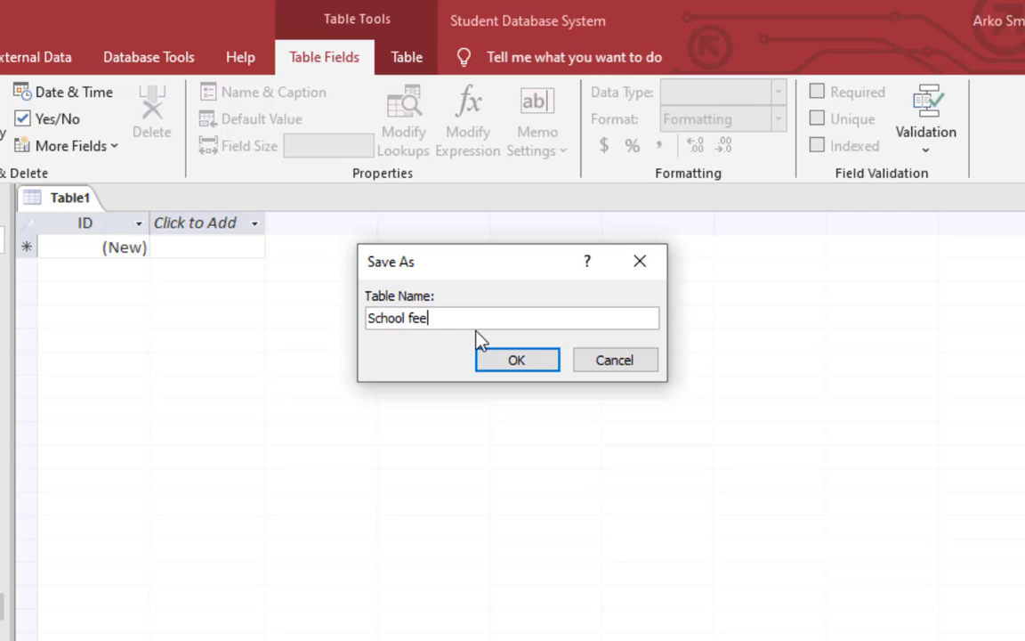
key(BackSpace)
key(BackSpace)
key(BackSpace)
key(BackSpace)
text()_fee)
key(BackSpace)
key(BackSpace)
key(BackSpace)
key(BackSpace)
key(BackSpace)
text(_feestb)
key(Return)
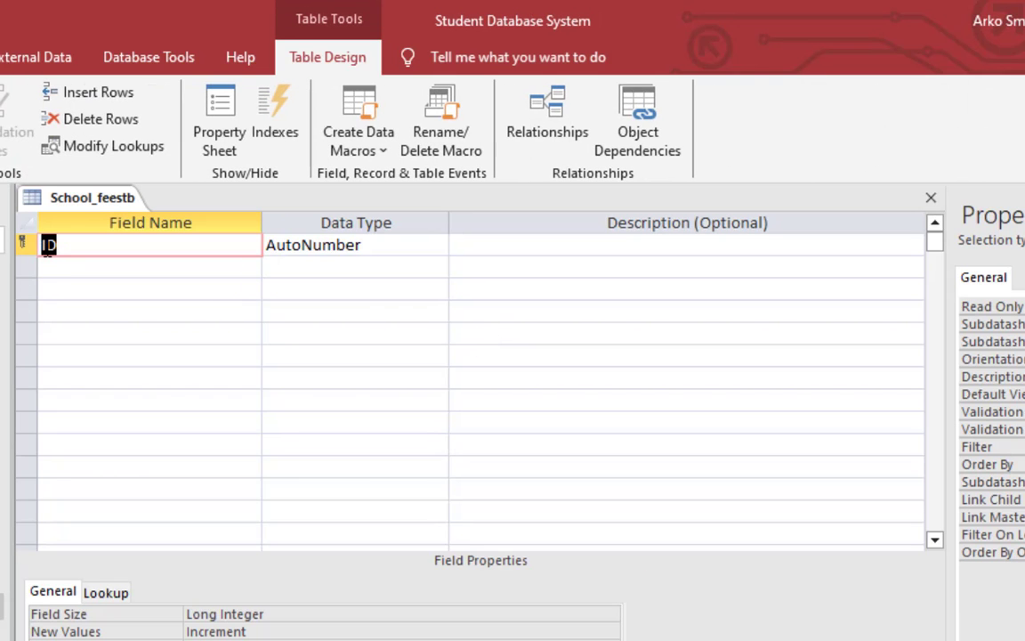
Step: Rename the key field to TransactionID and give it a Format of 000
text(Tr)
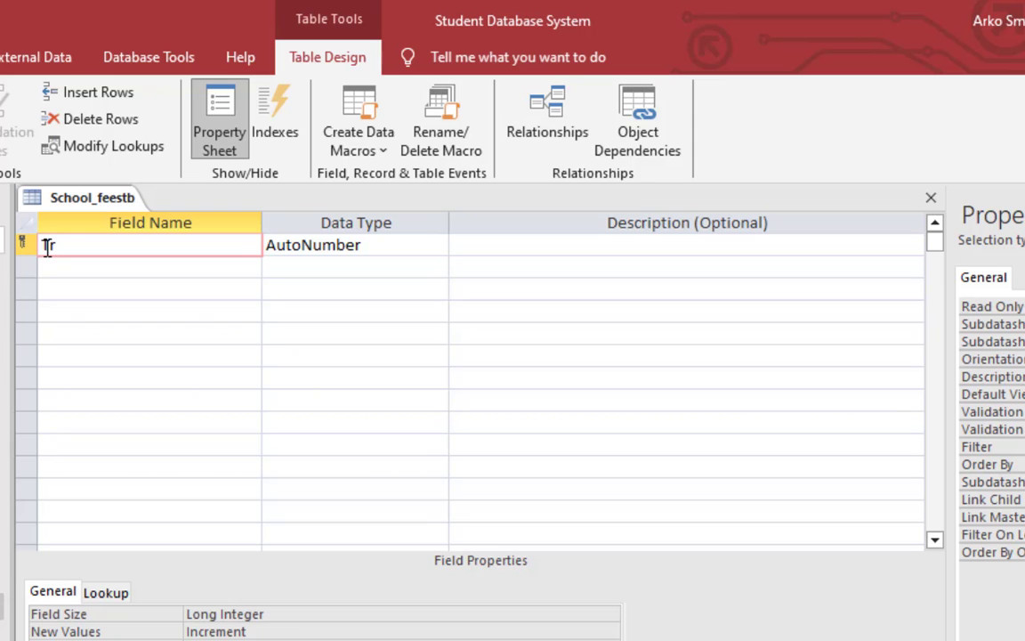
text(ansaction)
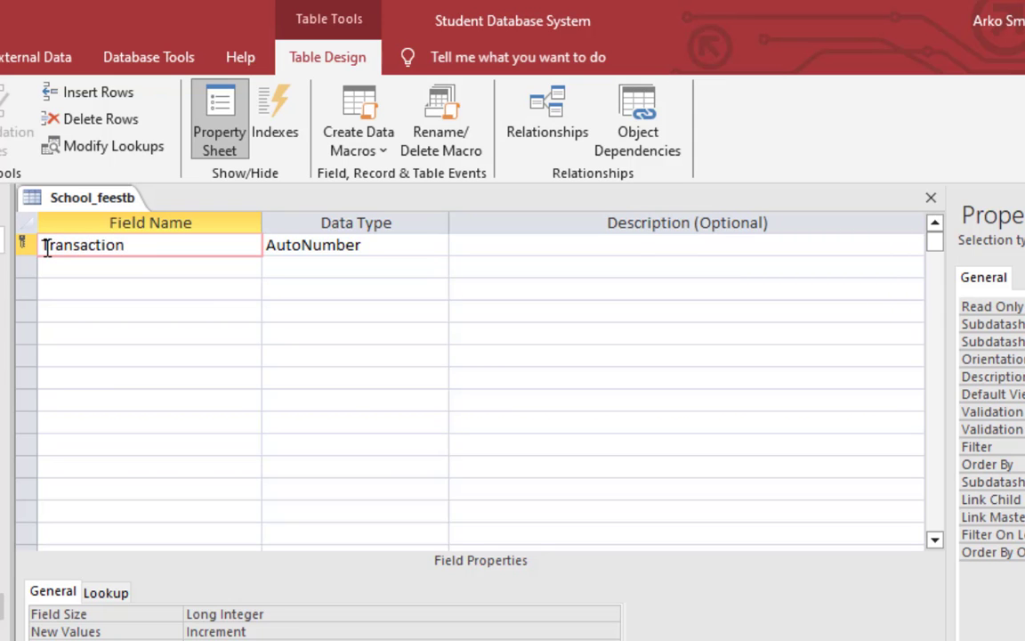
text(ID)
key(Tab)
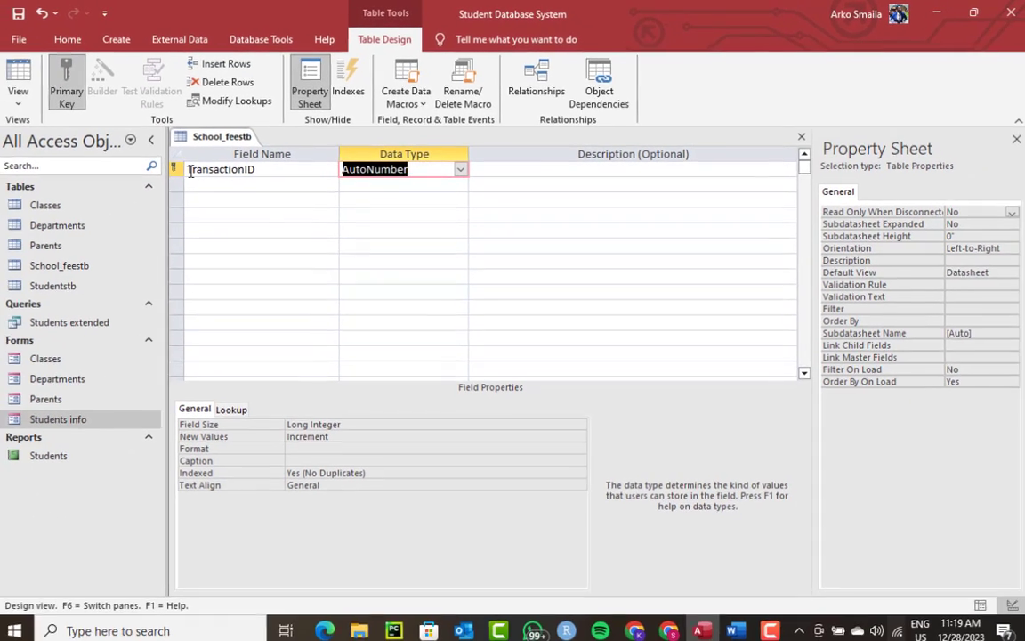
click(293, 448)
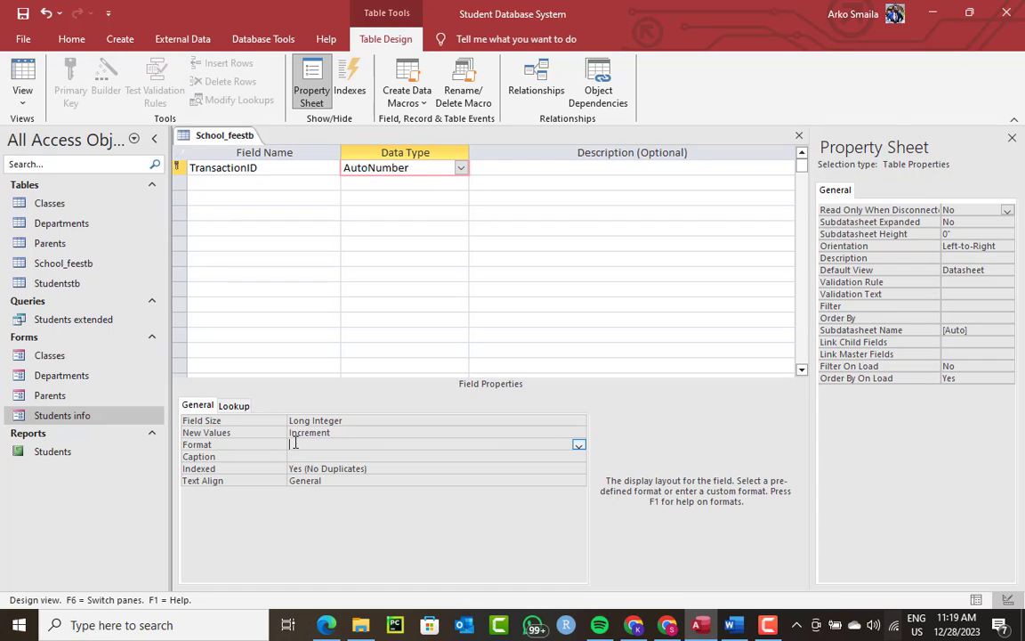
text(000)
key(Return)
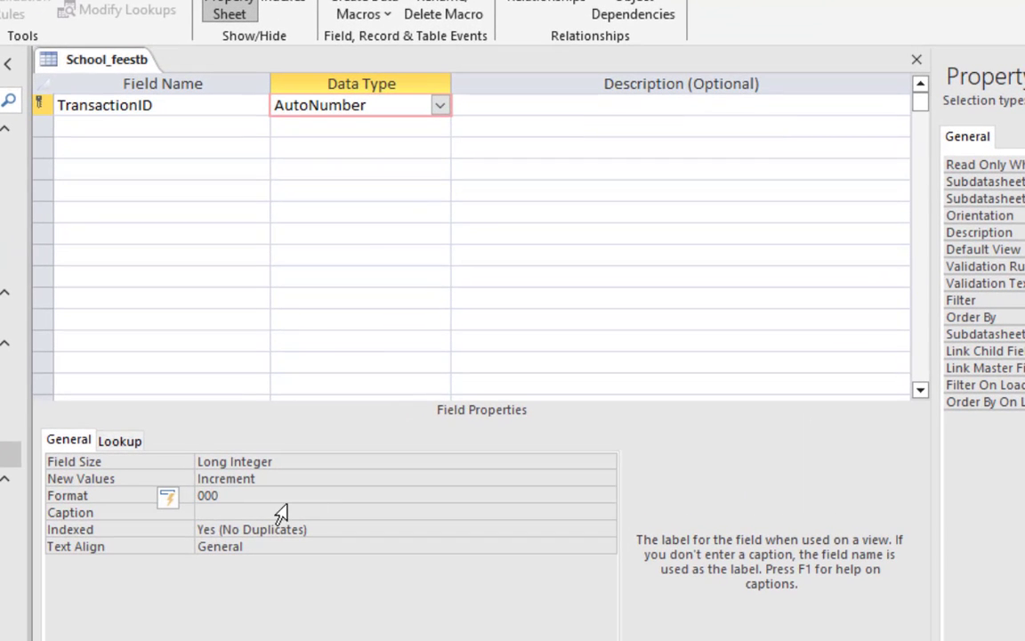
click(172, 487)
click(246, 495)
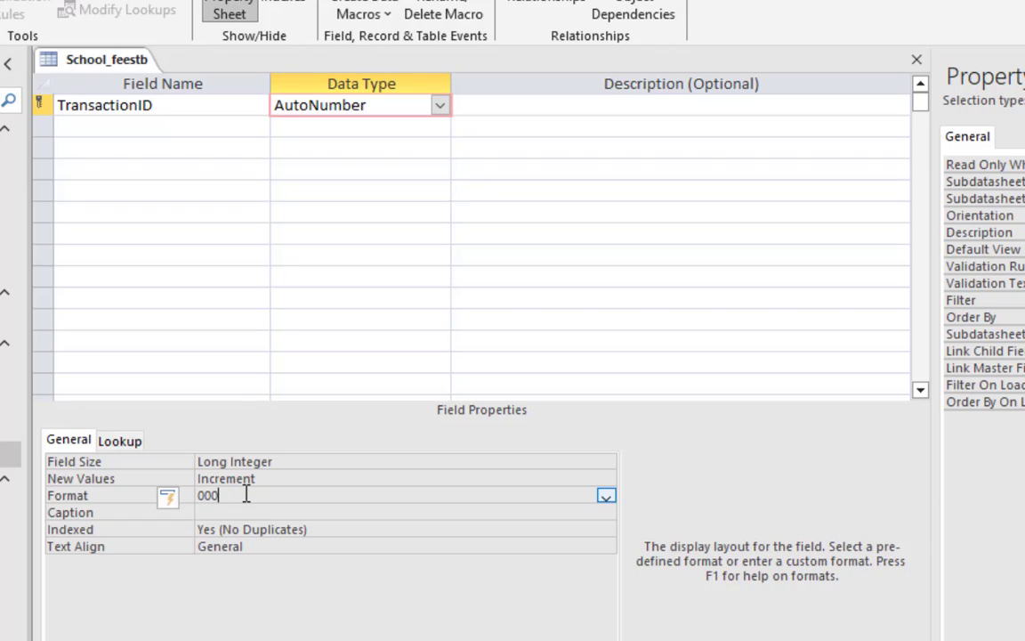
Step: Add a StudentName Short Text field on the second row
click(122, 126)
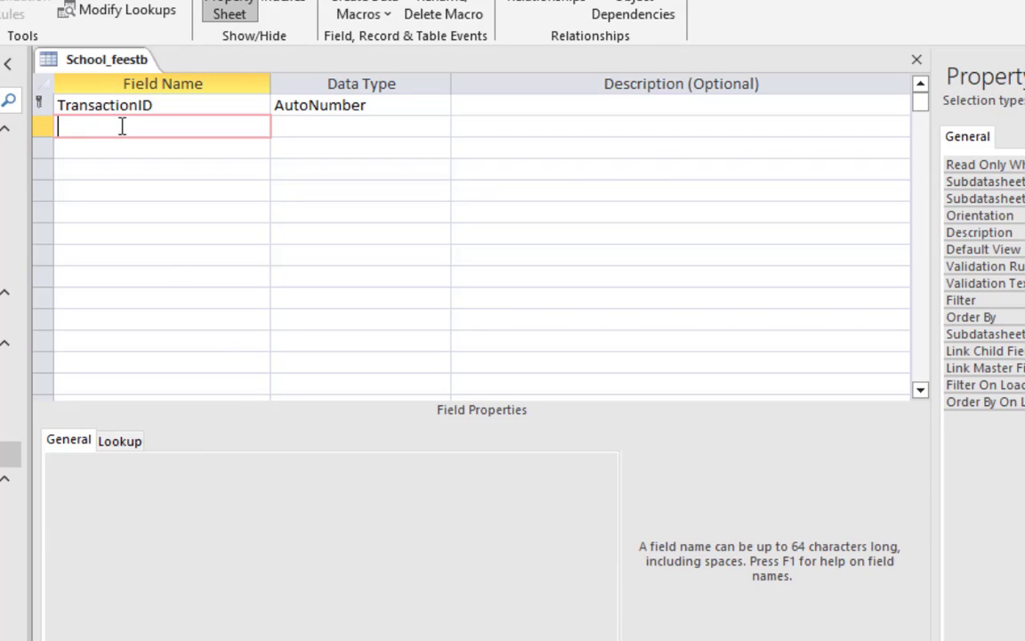
text(StudentName)
key(Tab)
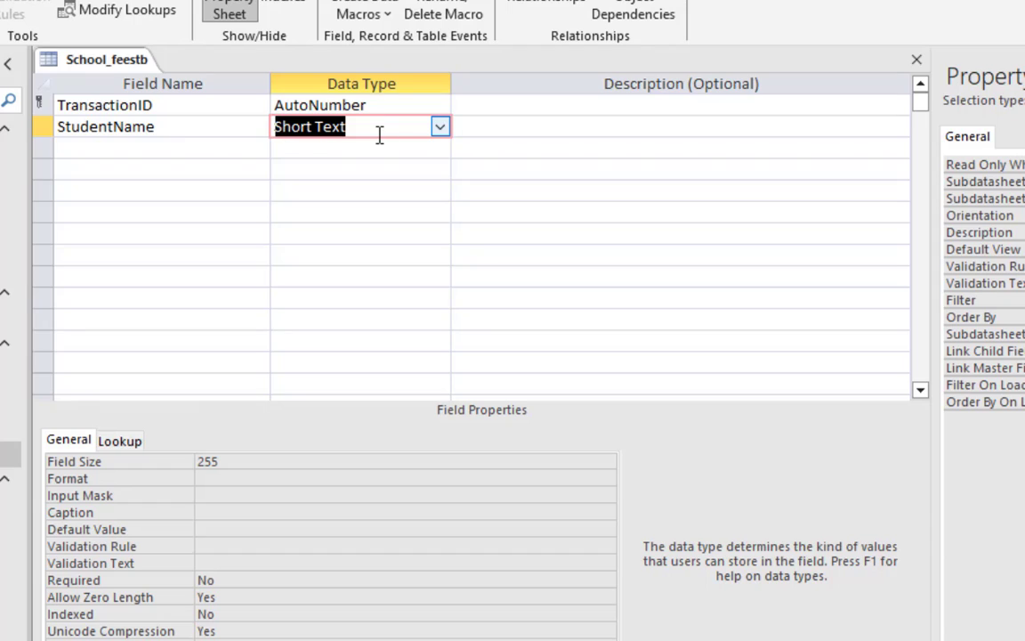
click(112, 147)
click(42, 126)
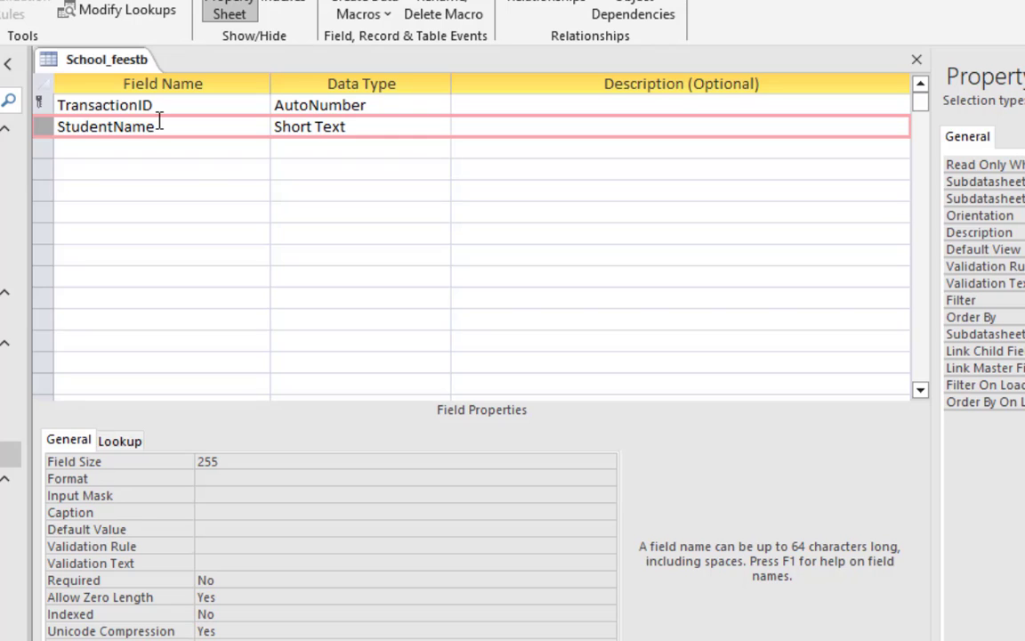
click(109, 146)
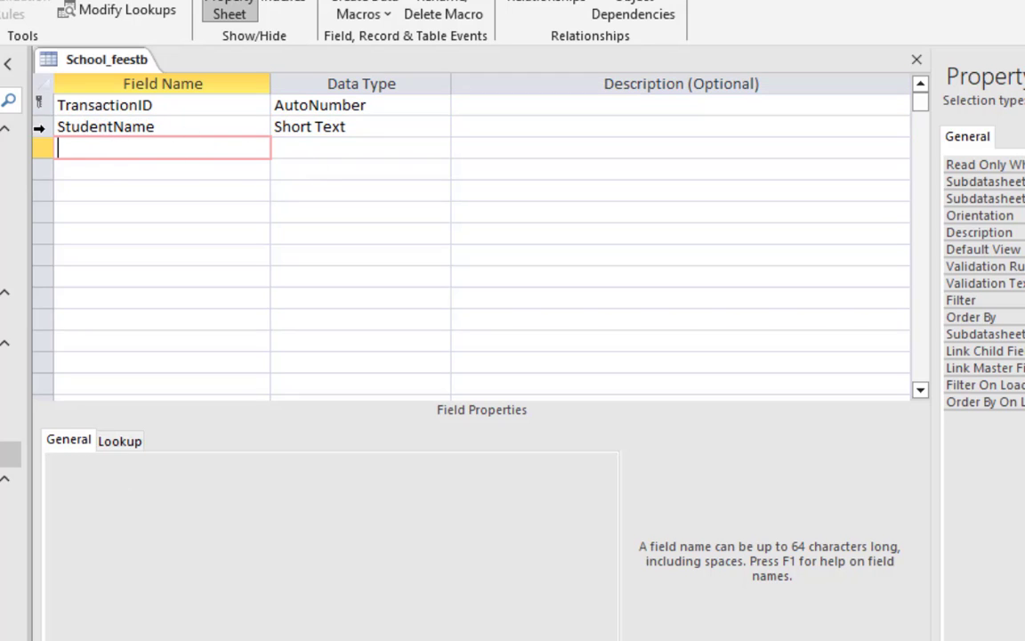
click(44, 127)
click(89, 146)
Step: Add a third field, renamed from BillDate to TransactionDate, with Date/Time data type
text(BillDate)
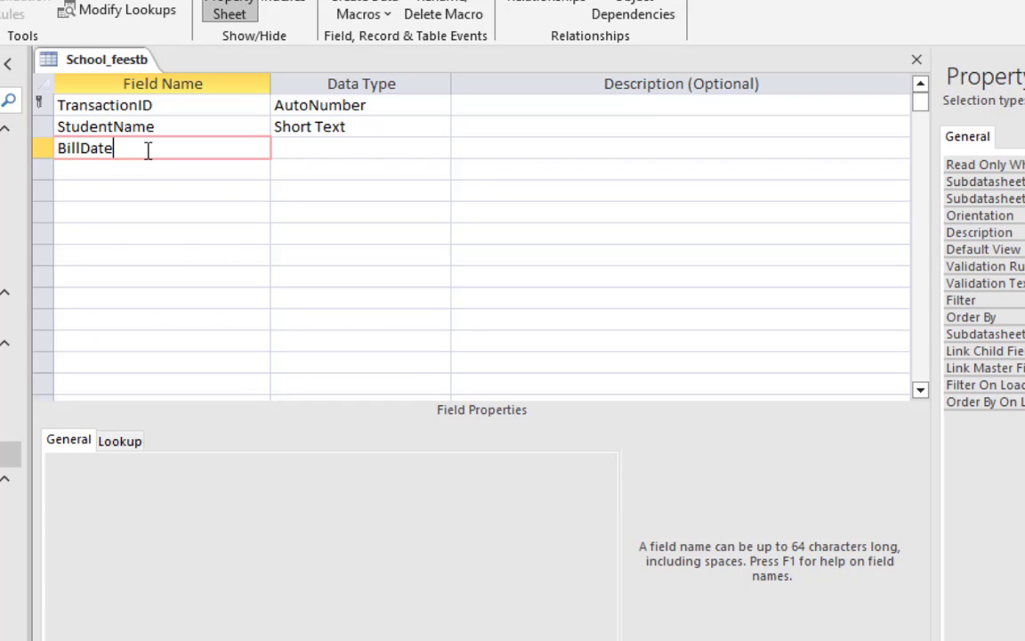
key(Tab)
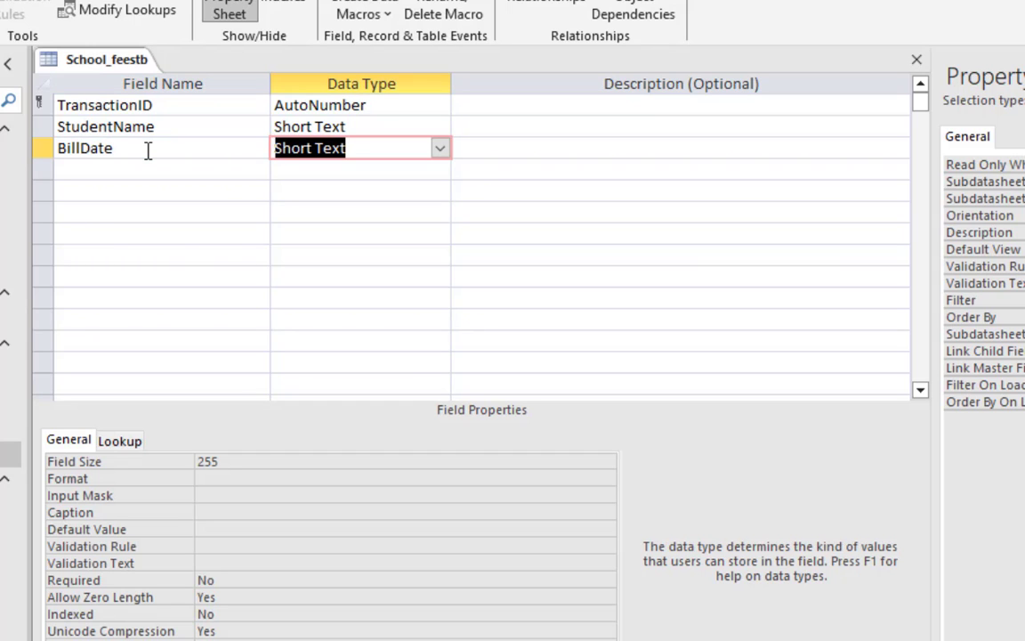
double_click(62, 145)
text(Tra)
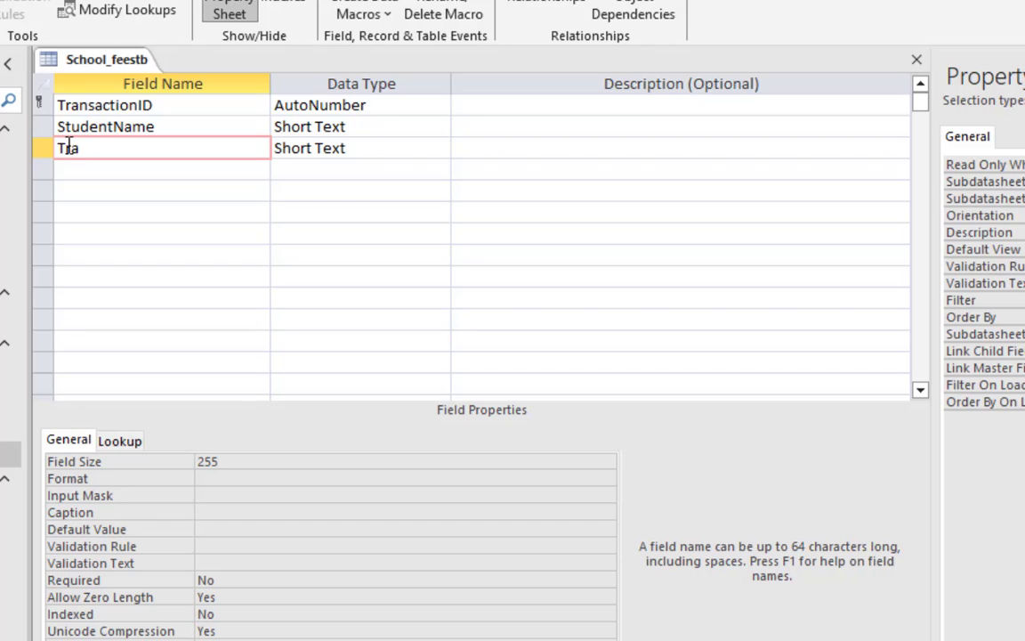
text(nsactionDate)
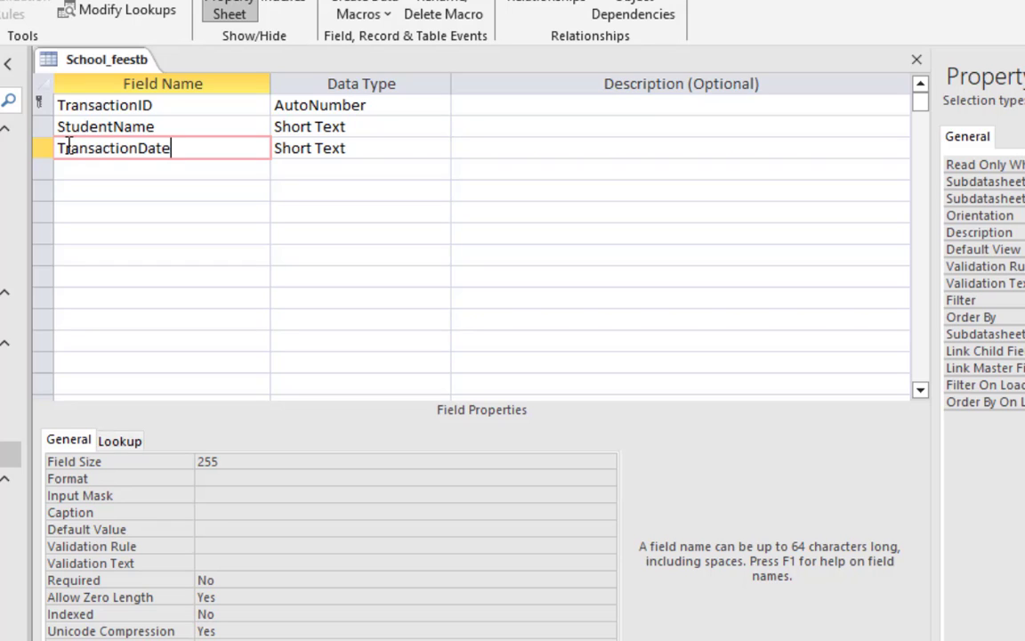
key(Tab)
text(da)
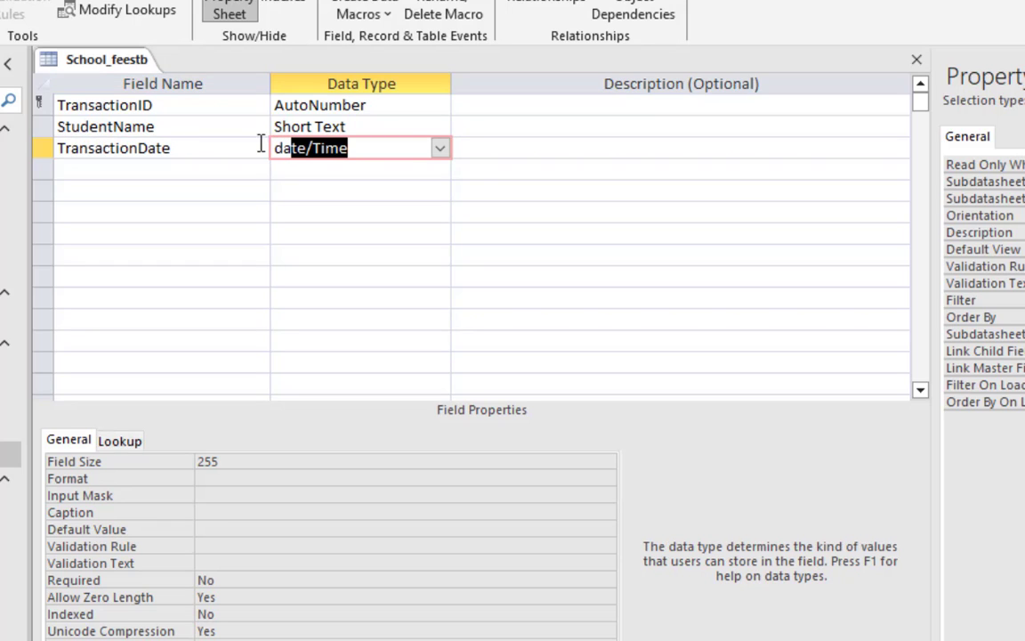
click(440, 148)
click(326, 258)
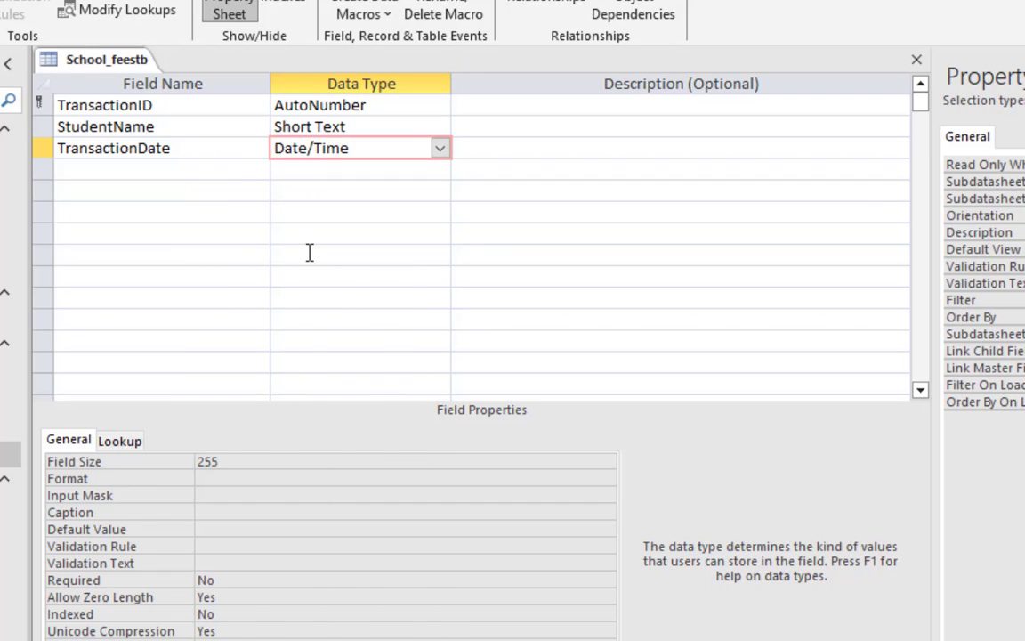
Step: Add Tuition and Sports fields, both with Currency data type
click(88, 168)
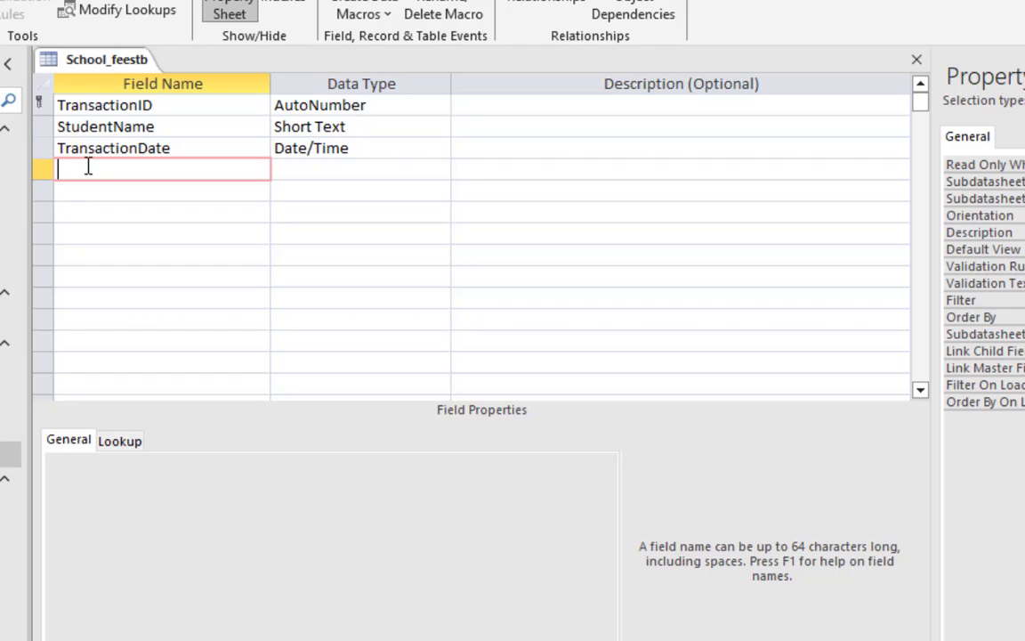
text(Tuition)
key(Tab)
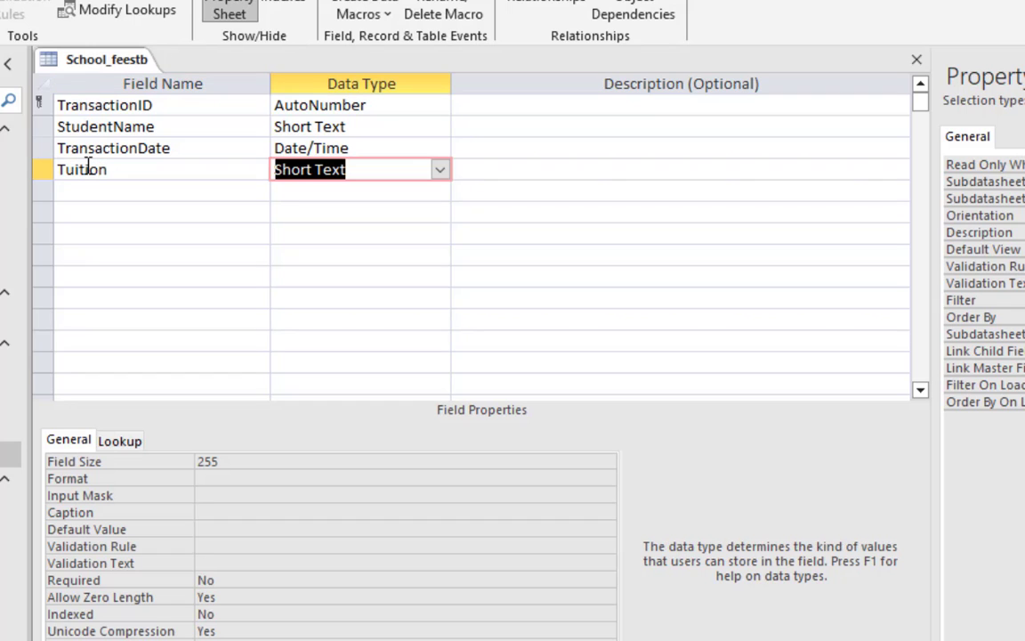
text(Currency)
key(Tab)
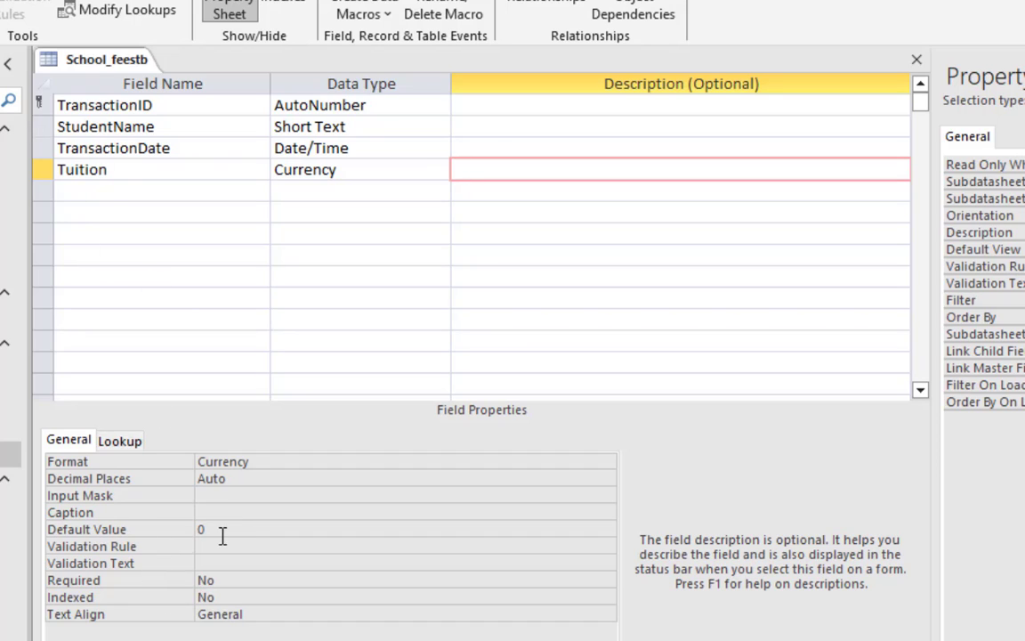
click(73, 194)
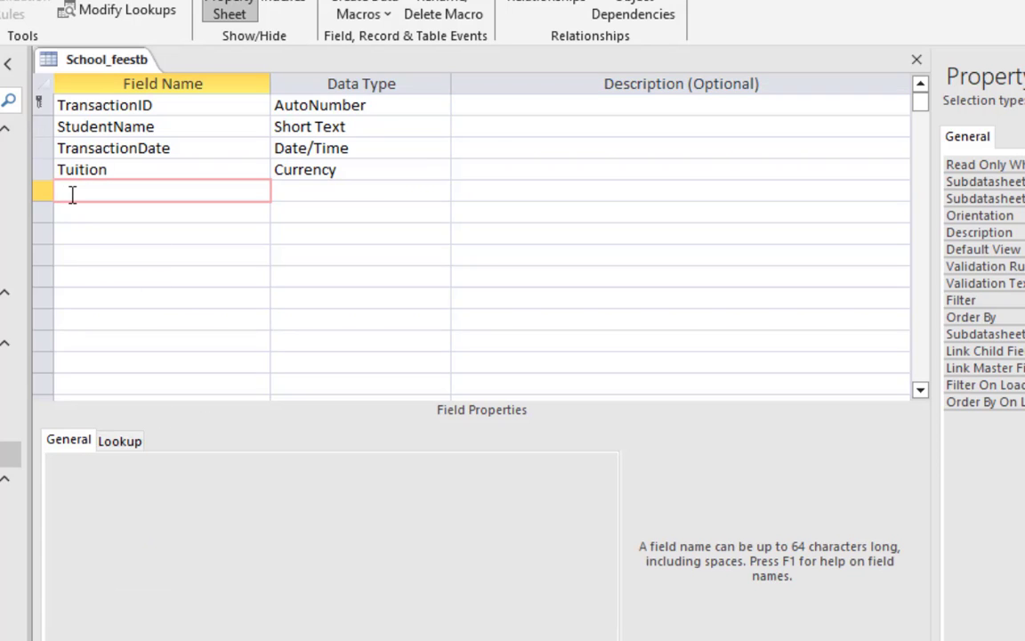
text(Sports)
key(Tab)
text(c)
key(Tab)
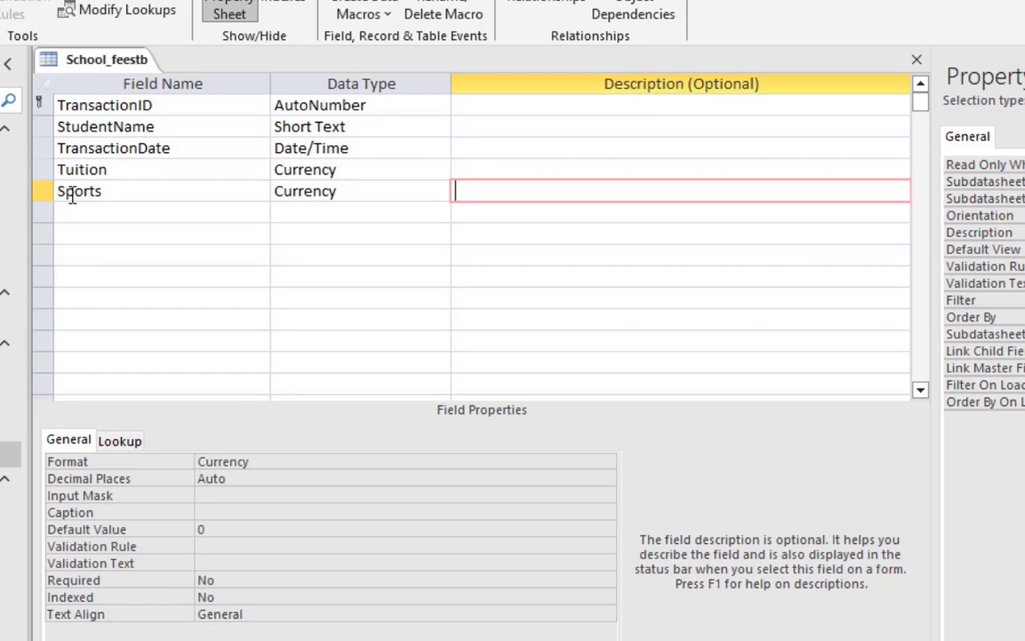
click(45, 169)
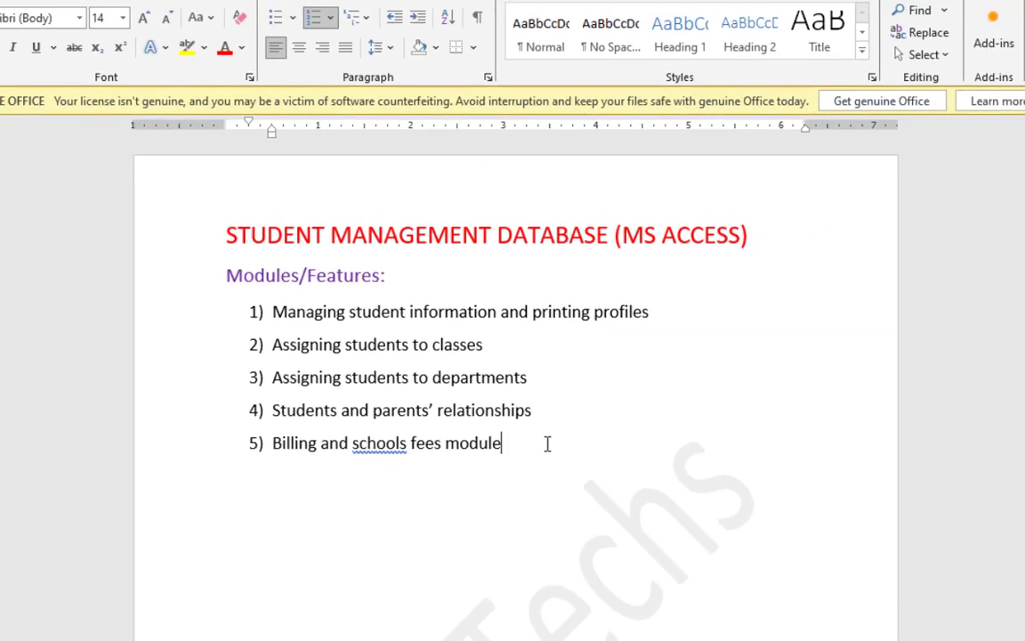
Step: Type a FEES CATEGORIES heading below the list, enlarged and bold
key(Return)
key(Return)
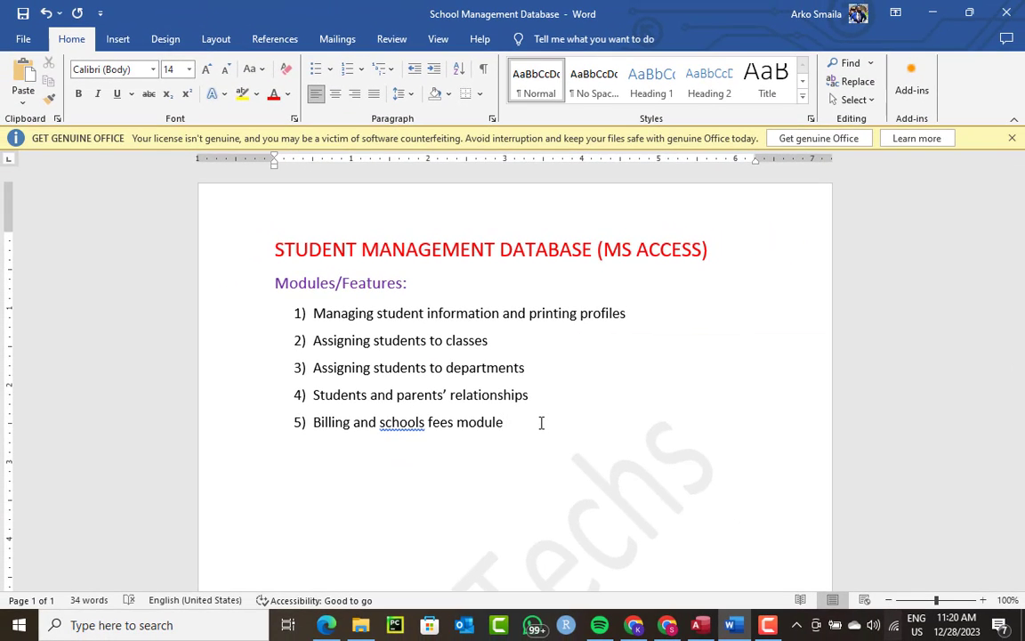
text(FEES CATEGORIES)
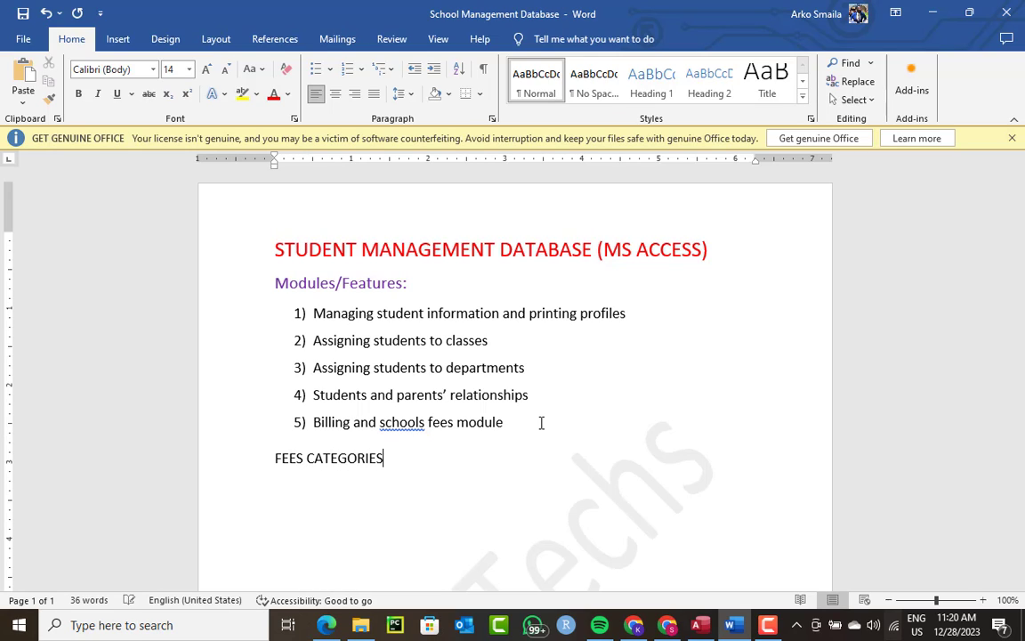
click(266, 456)
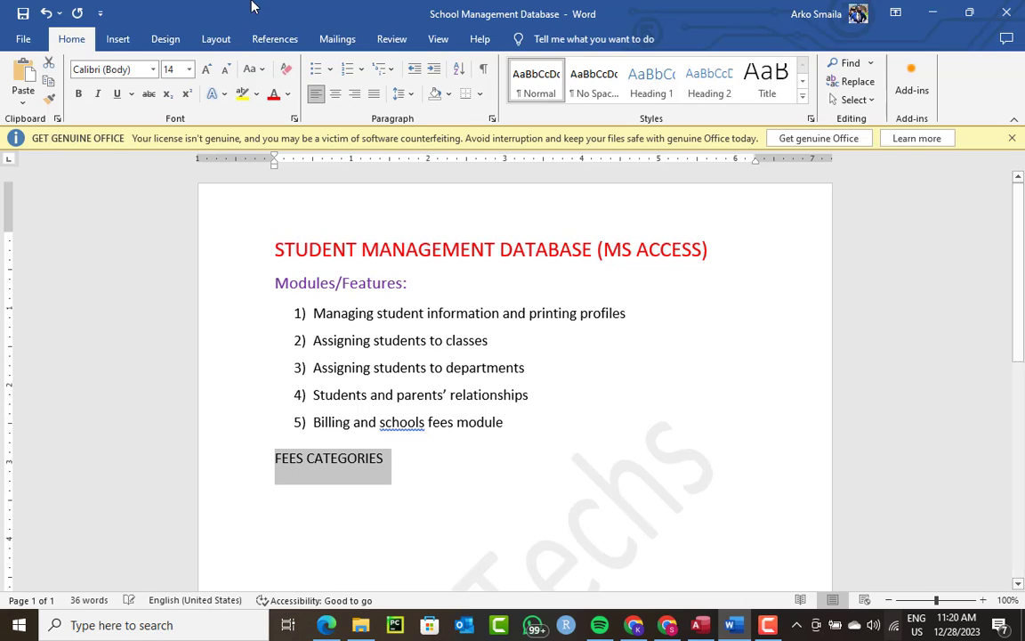
click(206, 68)
click(207, 68)
click(206, 69)
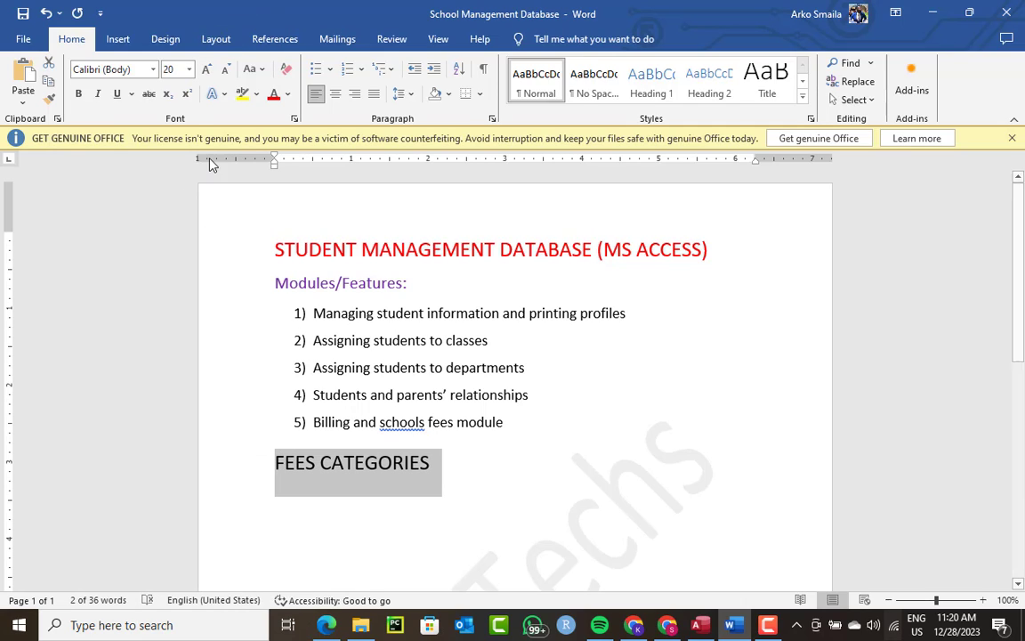
click(78, 94)
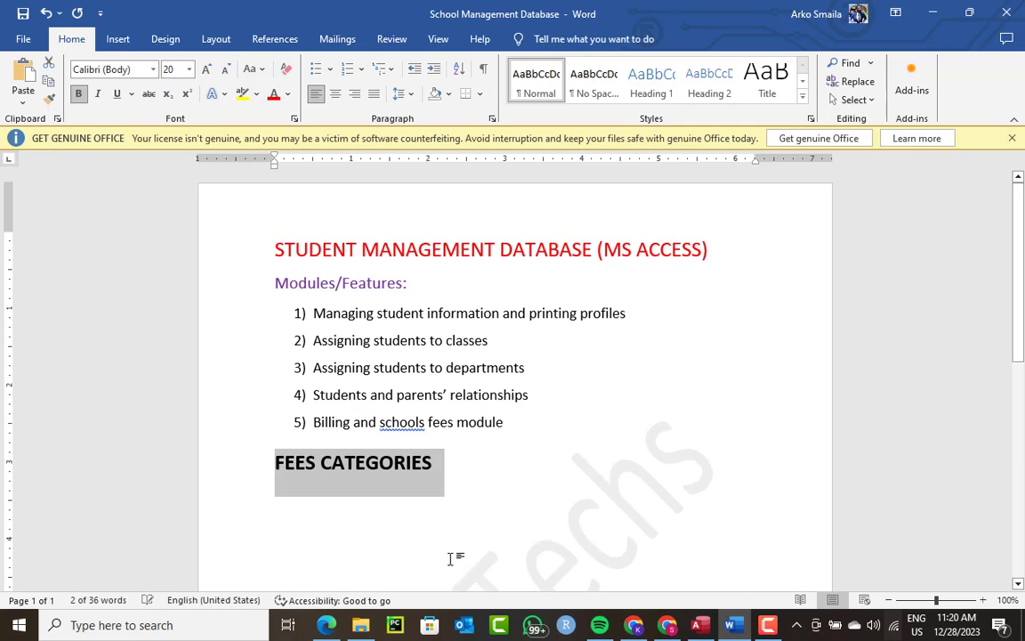
click(475, 469)
Step: List Tuition, Sports, PTA and Computer and Housing below the heading at 14 pt
key(Return)
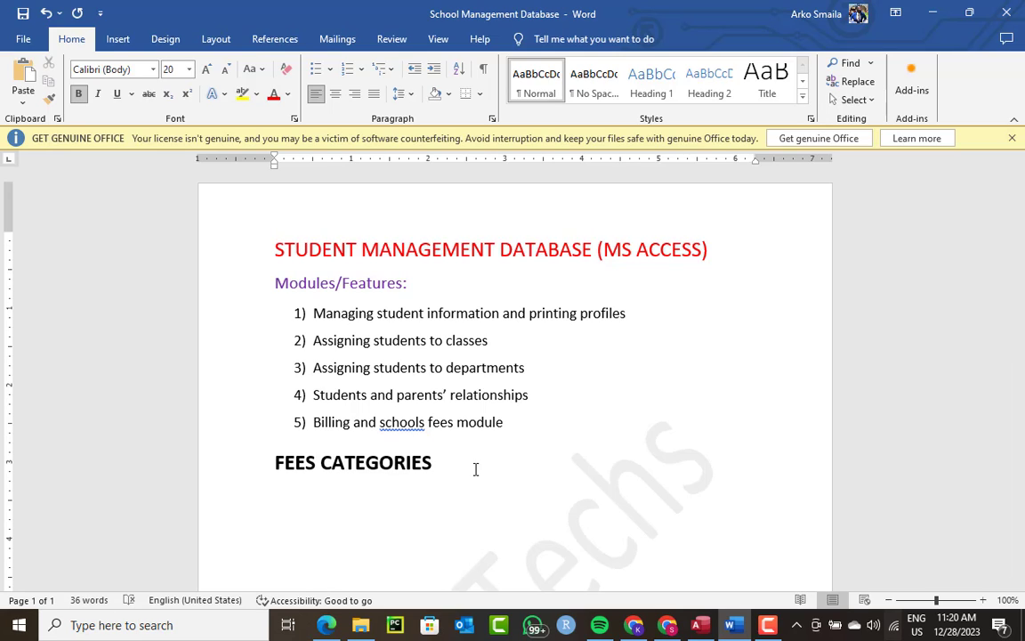
click(227, 71)
click(228, 71)
click(228, 71)
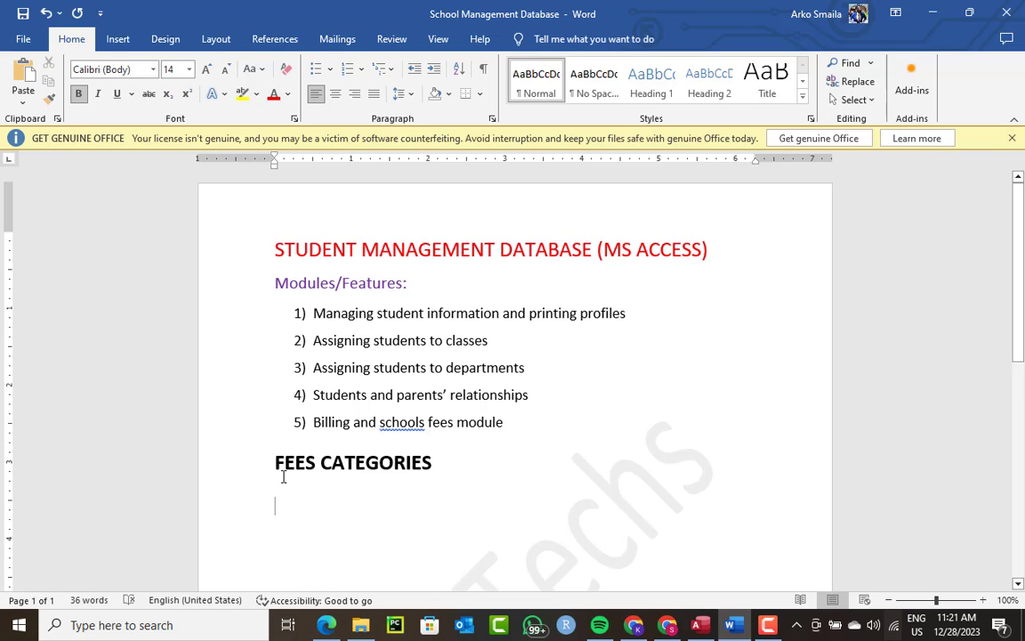
text(Tuition)
key(Return)
text(Sp)
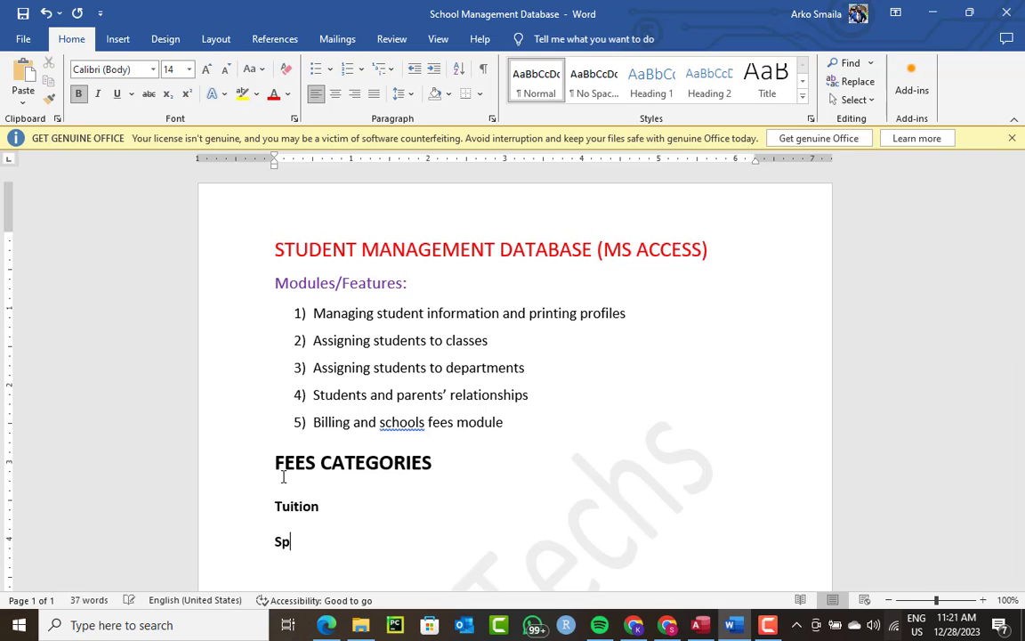
text(orts)
key(Return)
text(PTA)
key(Return)
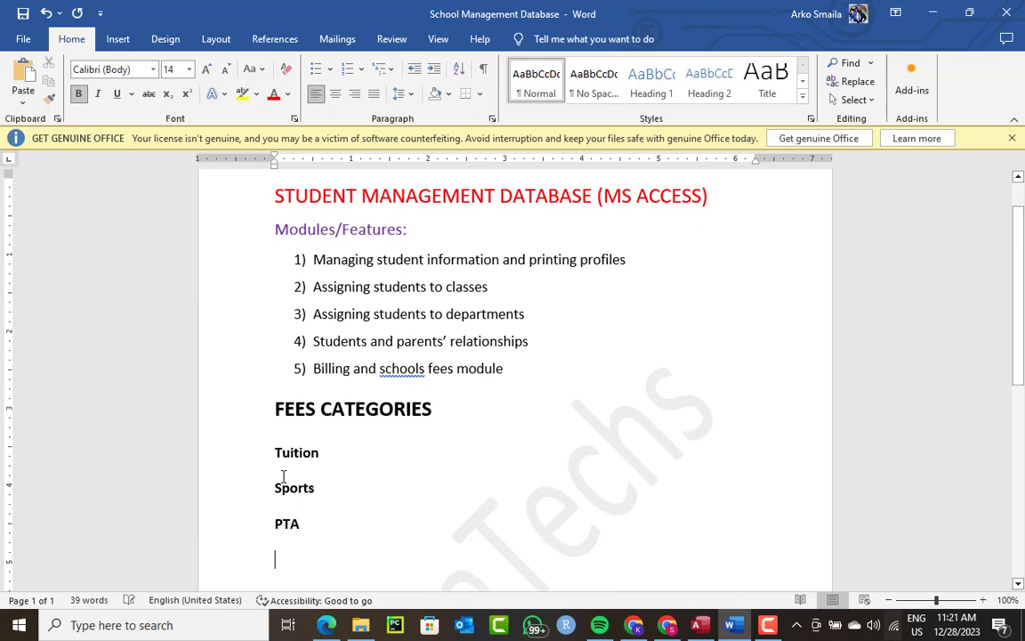
text(Compuyt)
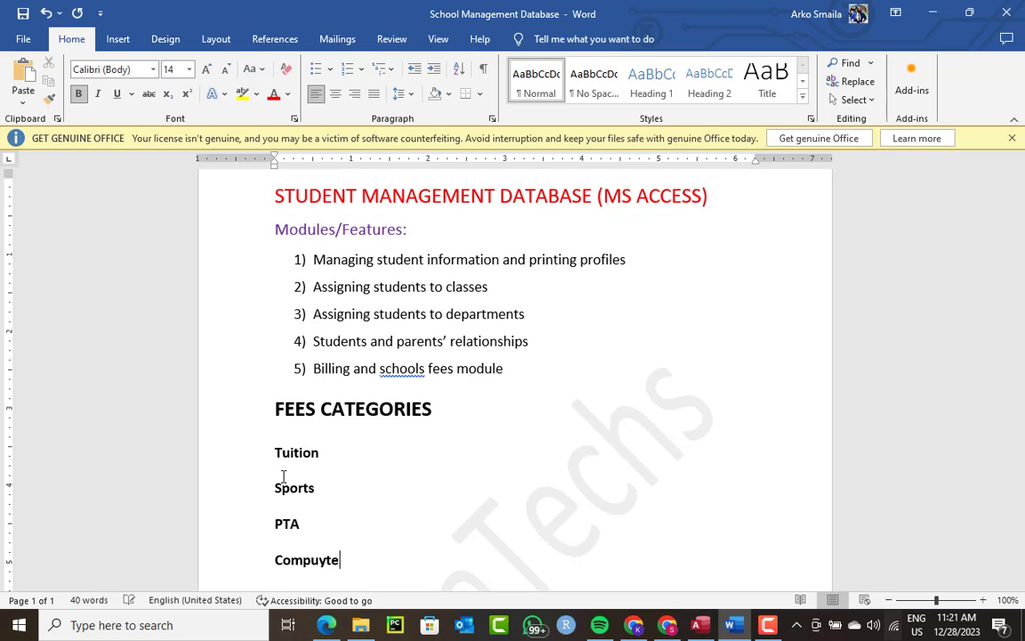
key(BackSpace)
key(BackSpace)
text(ter and Housing)
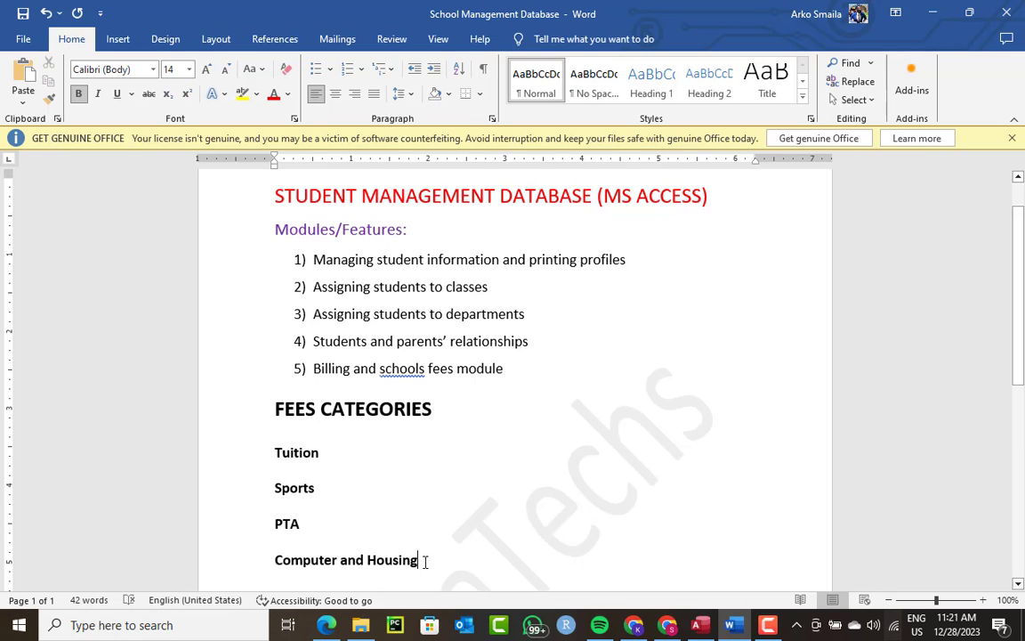
Step: Remove bold from the four category lines
drag(423, 560, 277, 463)
key(ctrl+b)
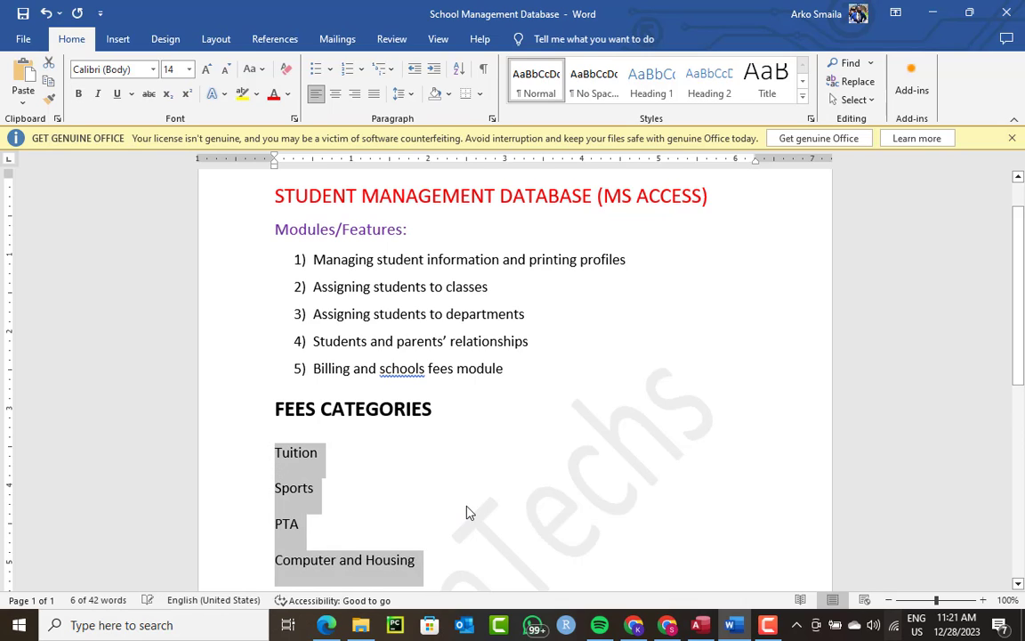
click(467, 513)
Step: Back in the School_feestb design, add a PTA Currency field below Sports
click(700, 625)
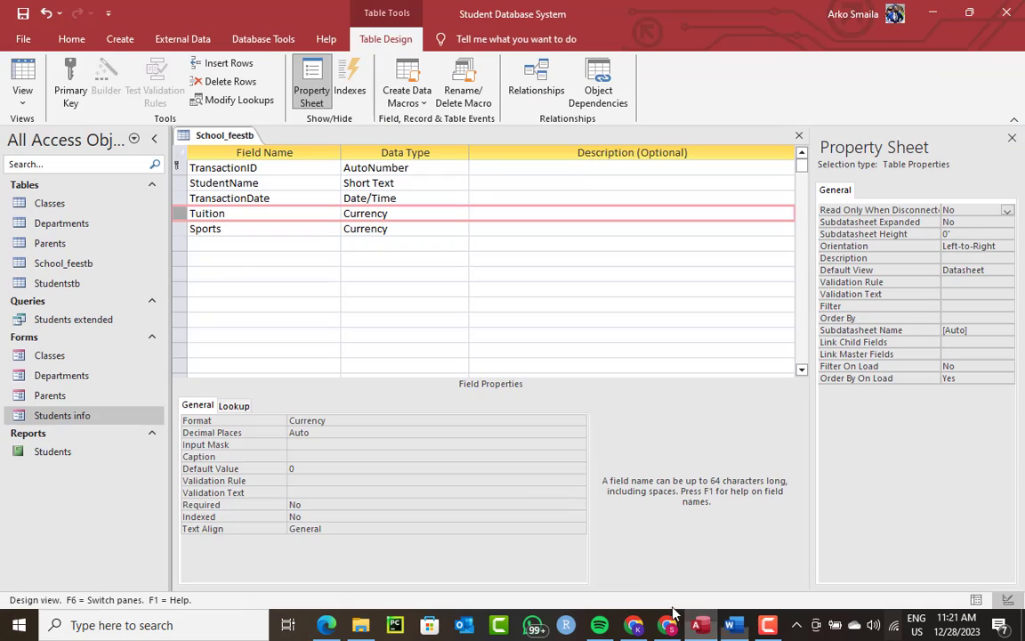
click(201, 244)
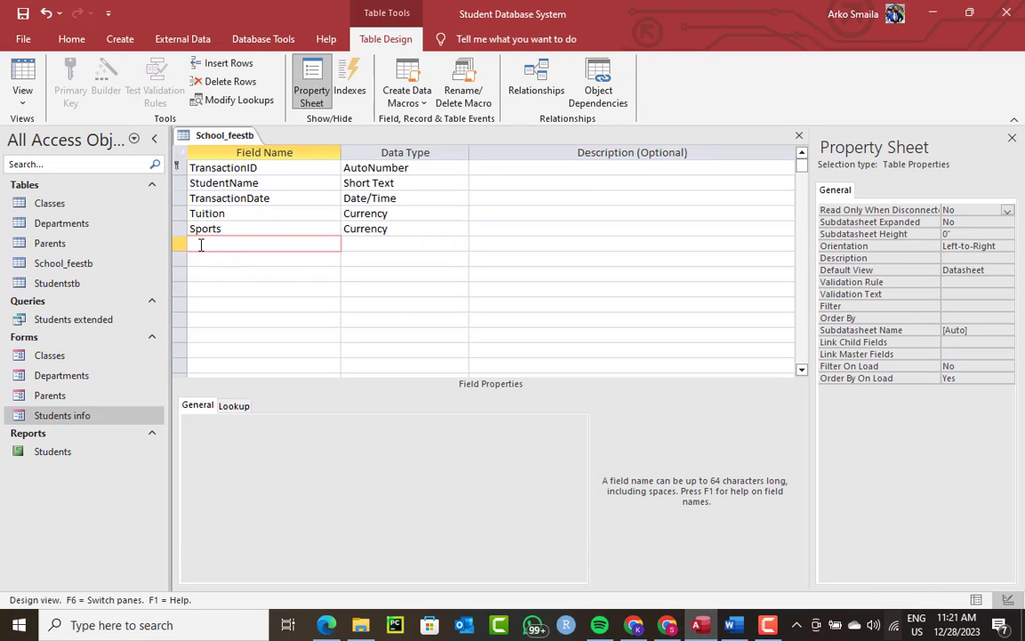
key(Caps_Lock)
text(PTA)
key(Tab)
text(CU)
key(Tab)
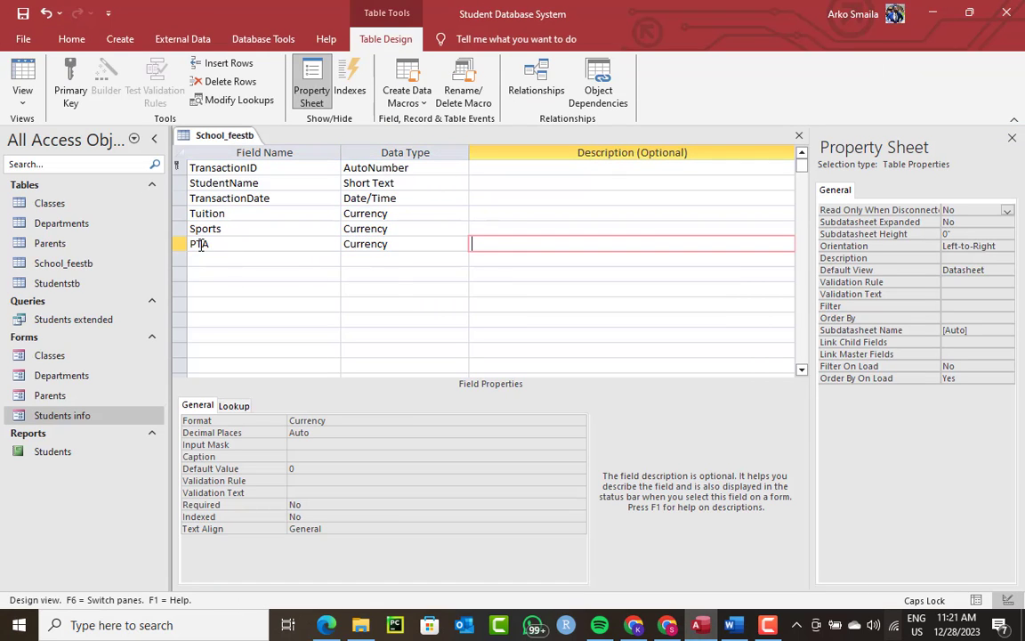
Step: Add a Computer_Housing Currency field below PTA
click(203, 258)
text(Com)
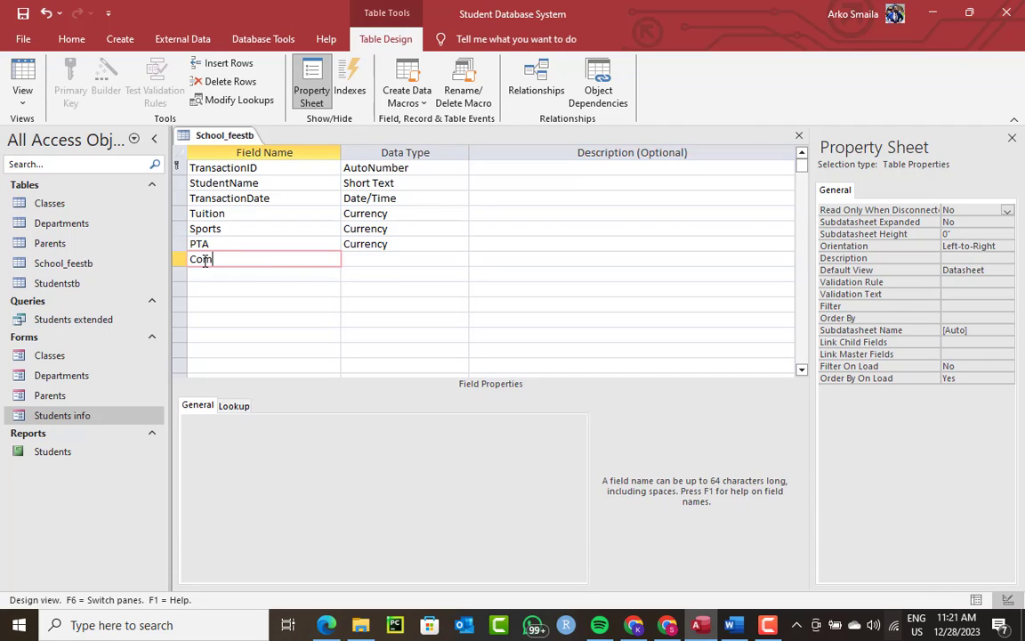
text(puter)
text( and)
text( H)
key(BackSpace)
key(BackSpace)
key(BackSpace)
key(BackSpace)
text(and Hou)
key(BackSpace)
key(BackSpace)
key(BackSpace)
key(BackSpace)
key(BackSpace)
text(_Housing)
key(Tab)
text(cu)
key(Tab)
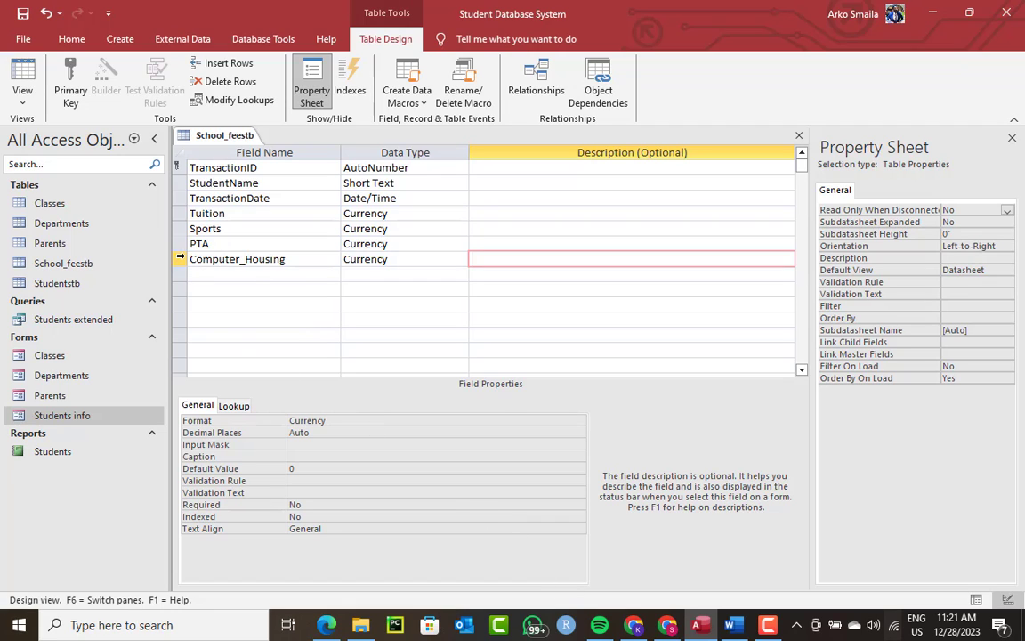
Step: Select the fee rows Tuition through Computer_Housing to review them, ending on the empty row
drag(177, 214, 175, 251)
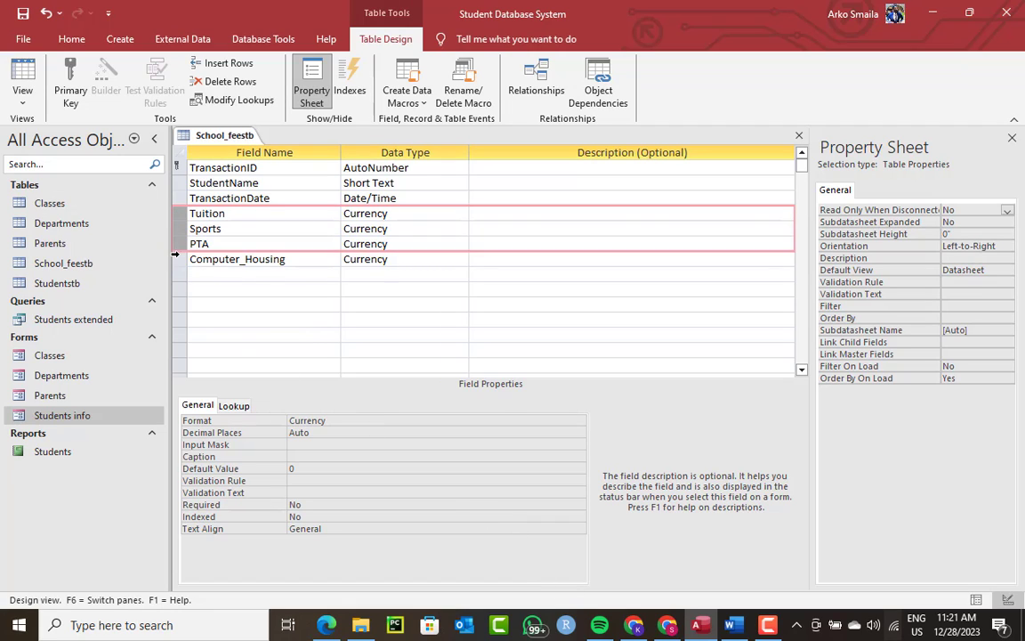
click(398, 258)
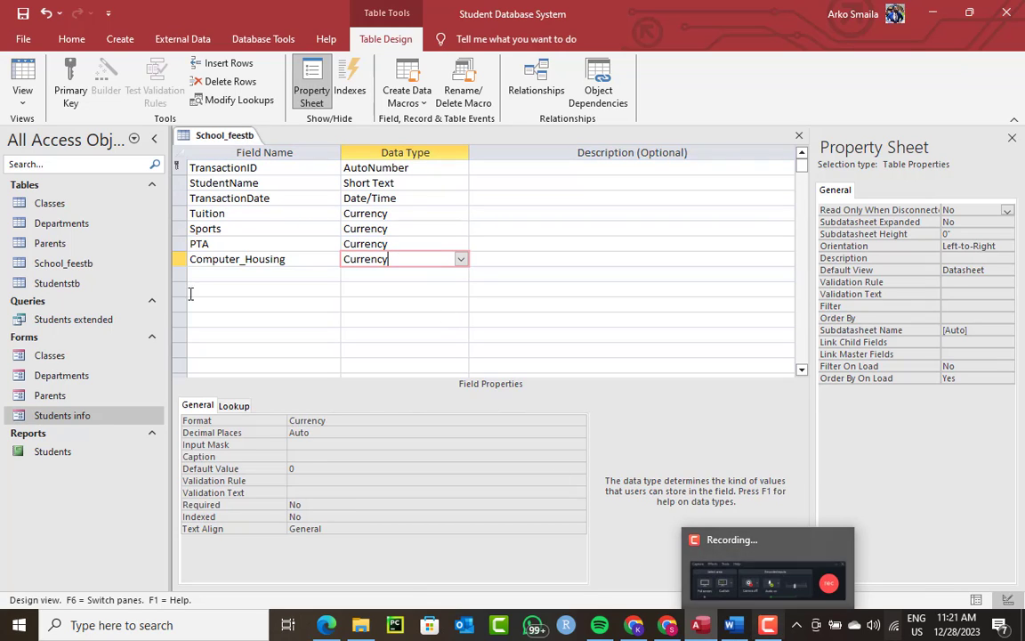
click(214, 274)
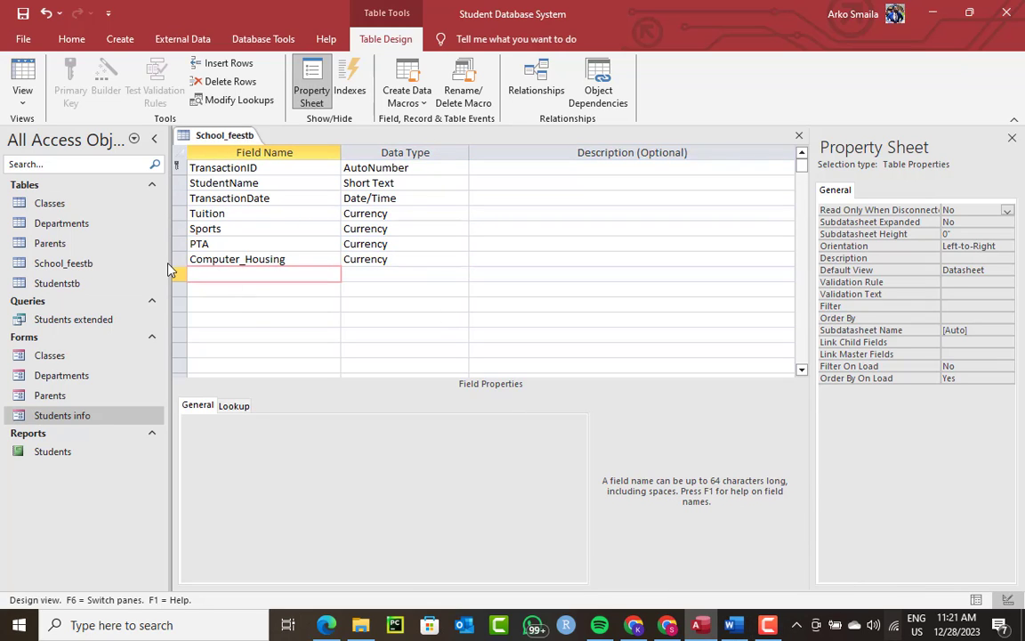
drag(171, 259, 170, 214)
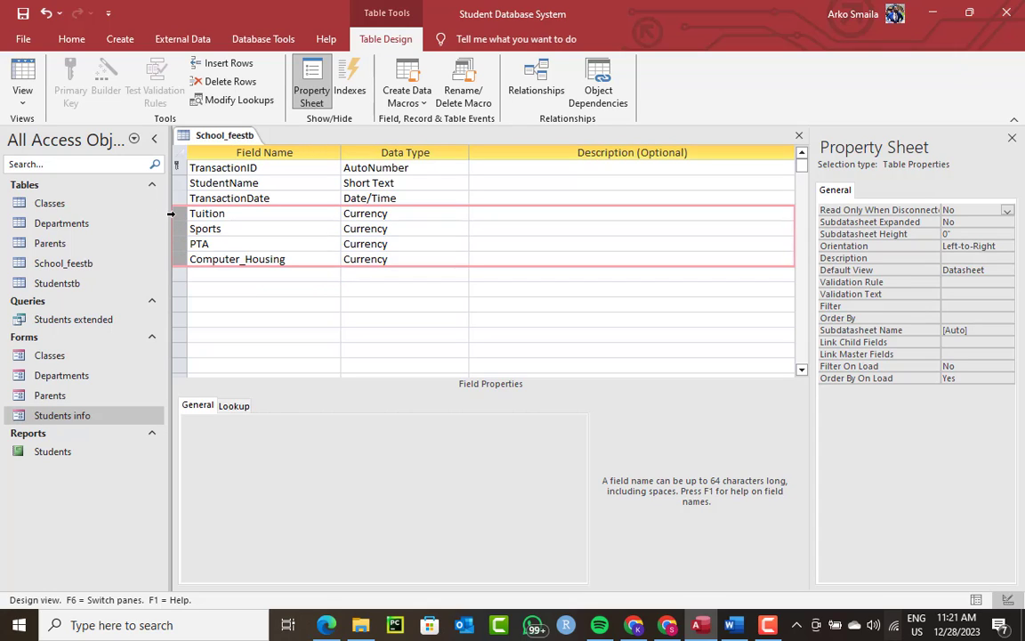
click(204, 275)
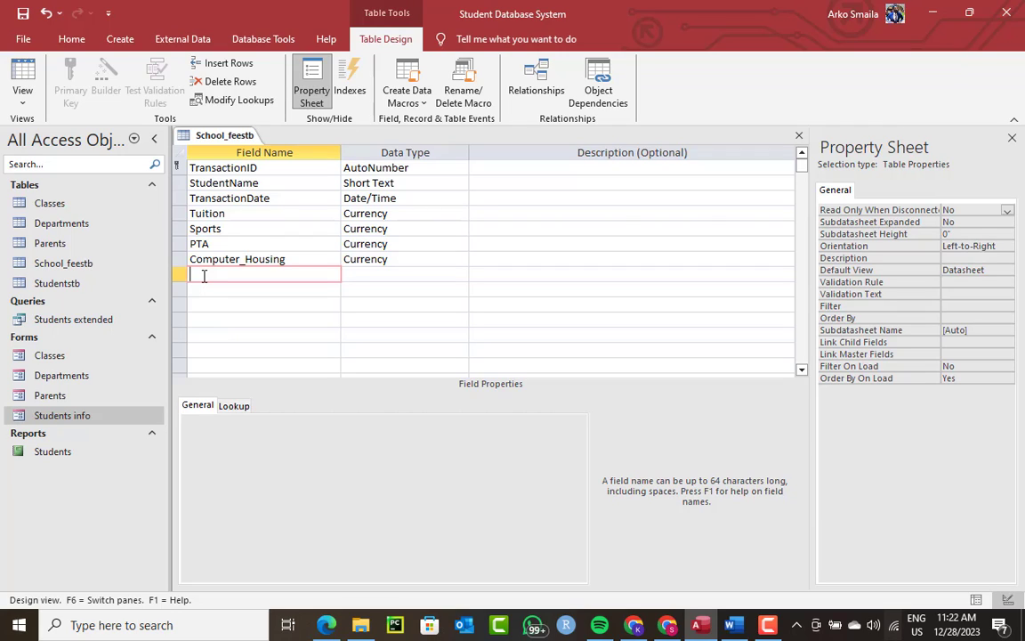
Step: Add a TotalBill field with Currency data type after Computer_Housing
text(otalBill)
key(Tab)
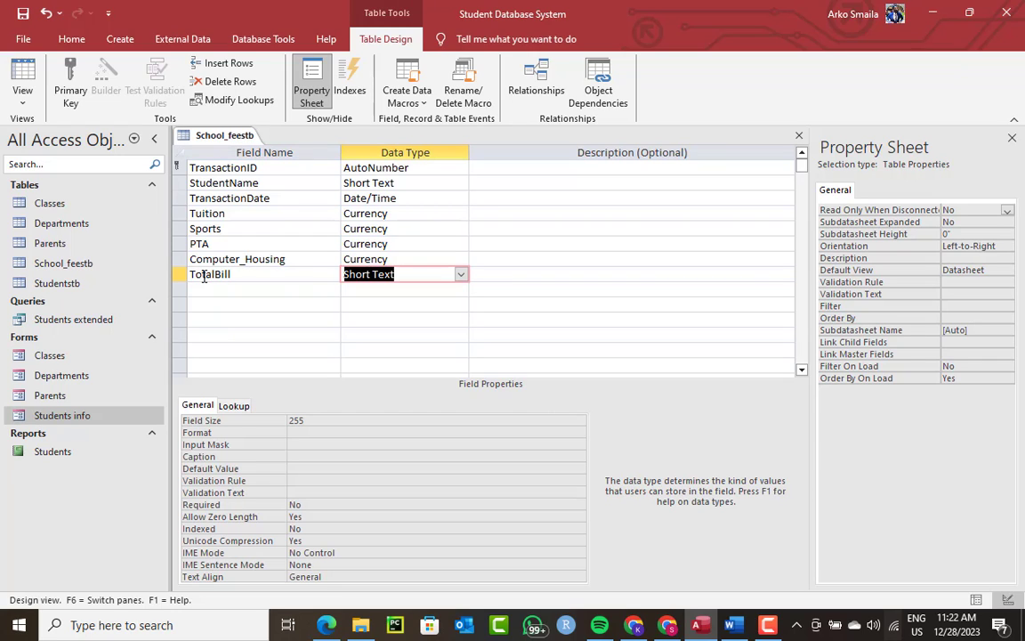
text(currency)
key(Tab)
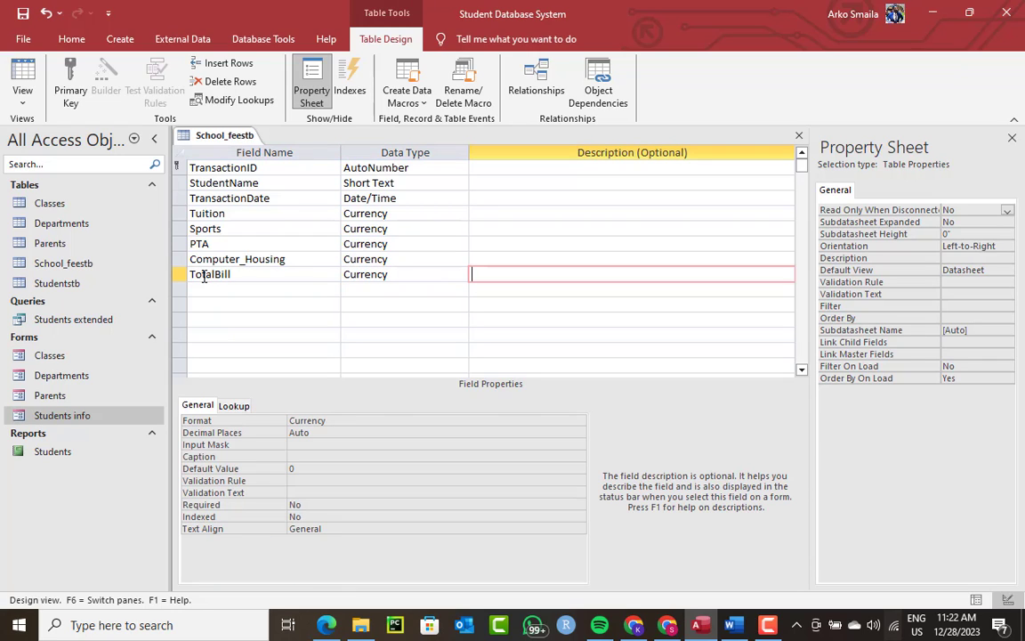
double_click(236, 275)
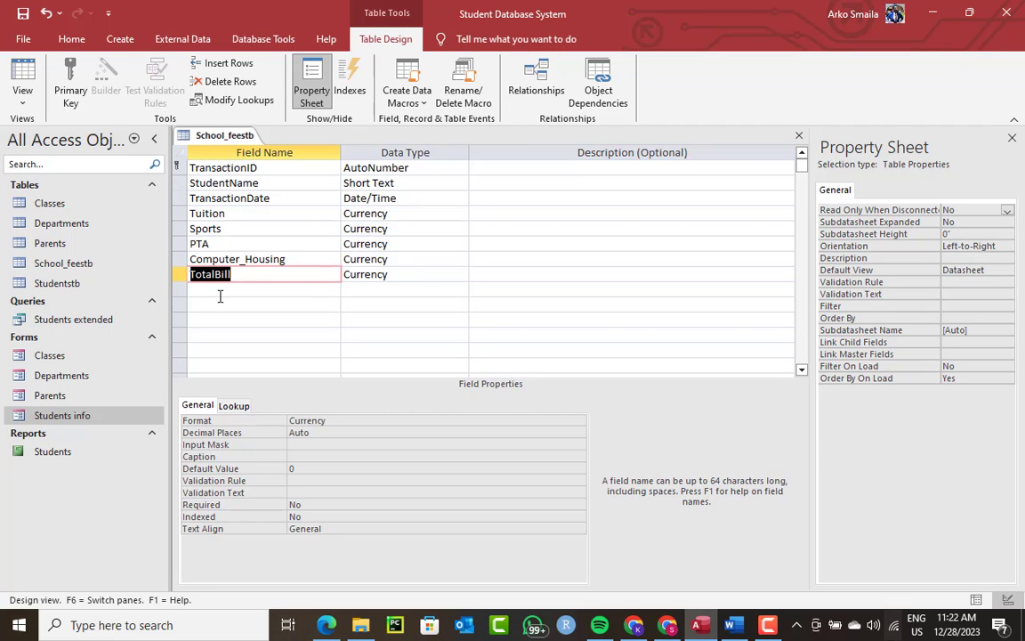
click(237, 288)
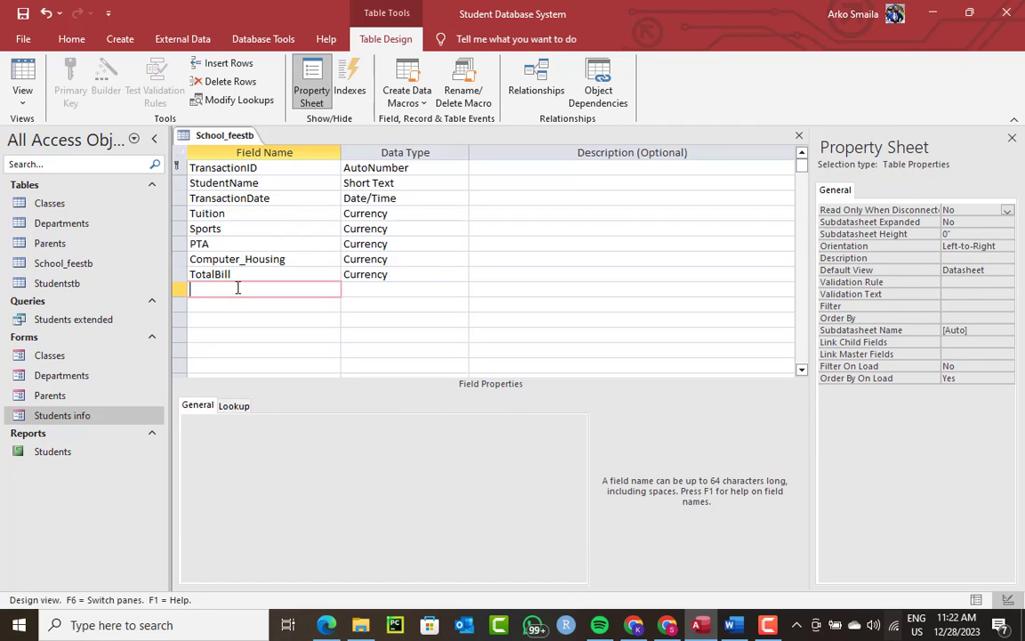
Step: Review the properties of Tuition, Sports, PTA and Computer_Housing fields
drag(178, 214, 178, 274)
click(204, 215)
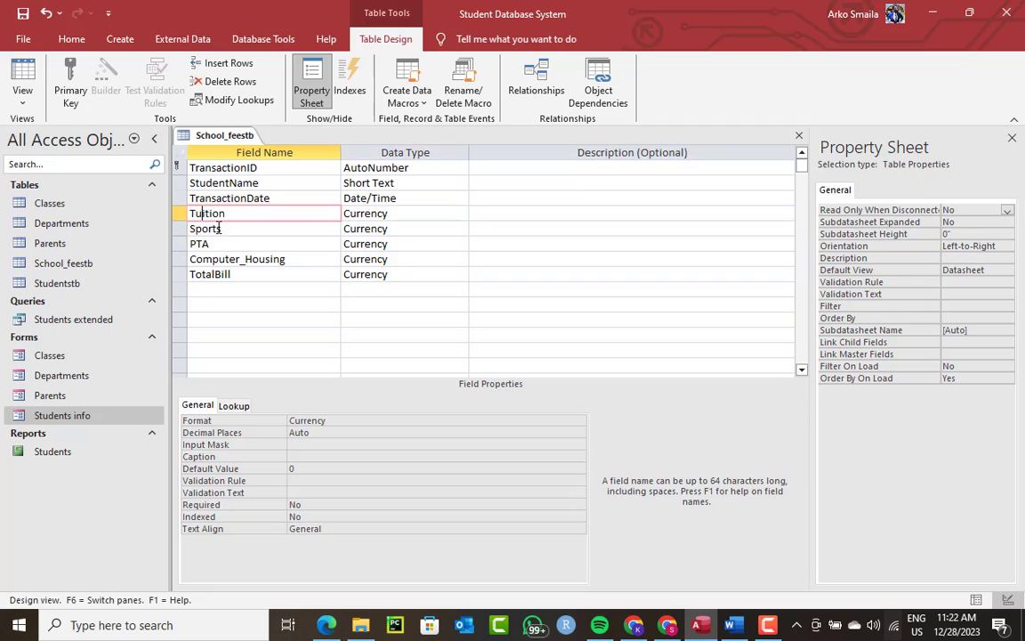
click(202, 228)
click(205, 243)
click(198, 259)
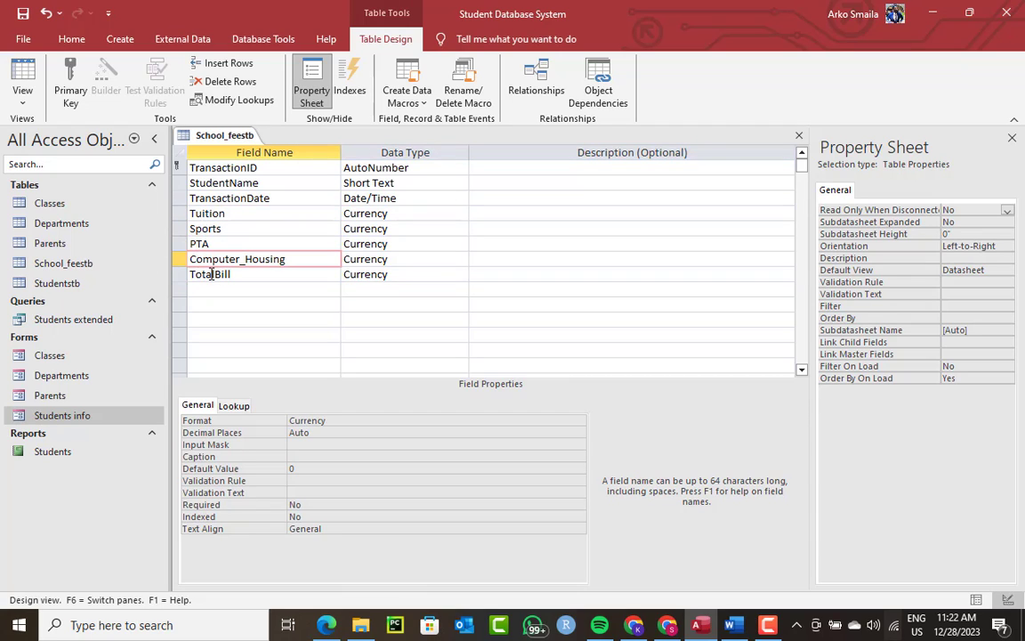
Step: Add a Paid_Amount field with Currency data type below TotalBill
click(200, 290)
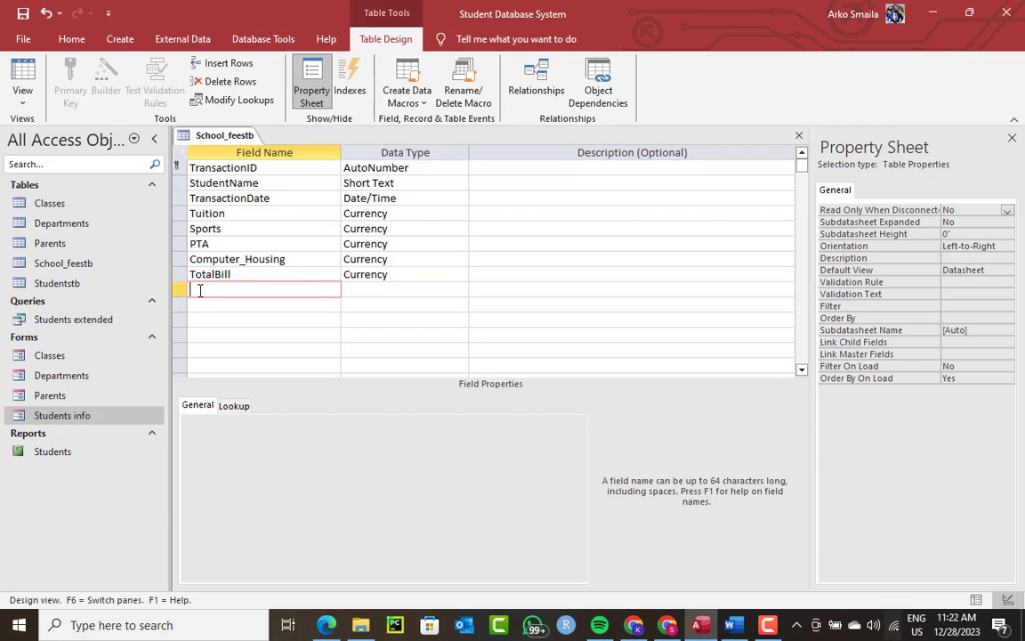
text(Paid_Amount)
key(Tab)
text(c)
key(Tab)
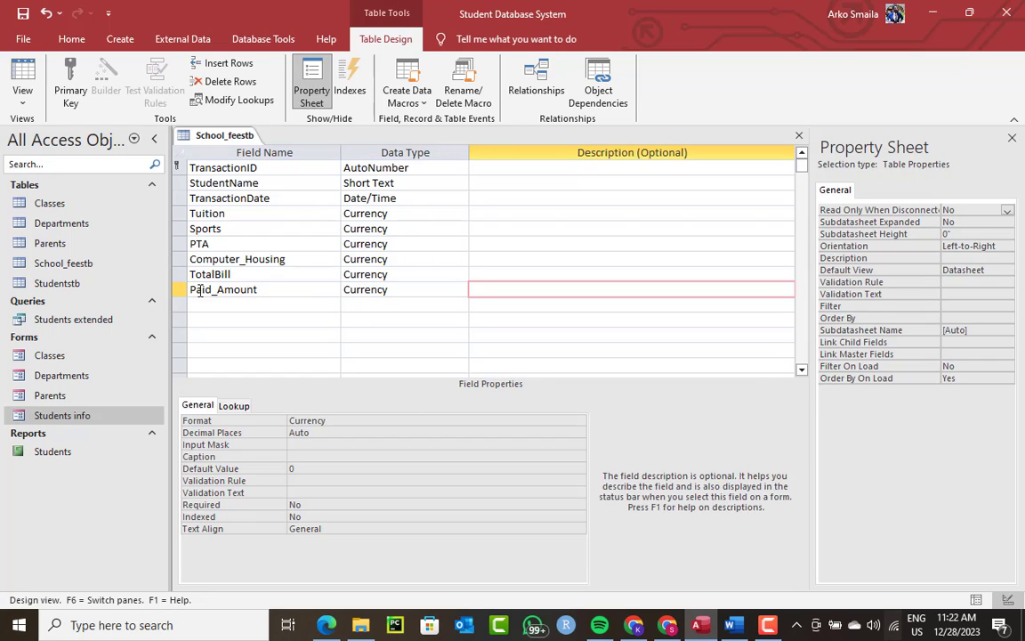
click(419, 291)
Step: Add a Transaction_time field with the Date/Time data type below Paid_Amount
click(218, 304)
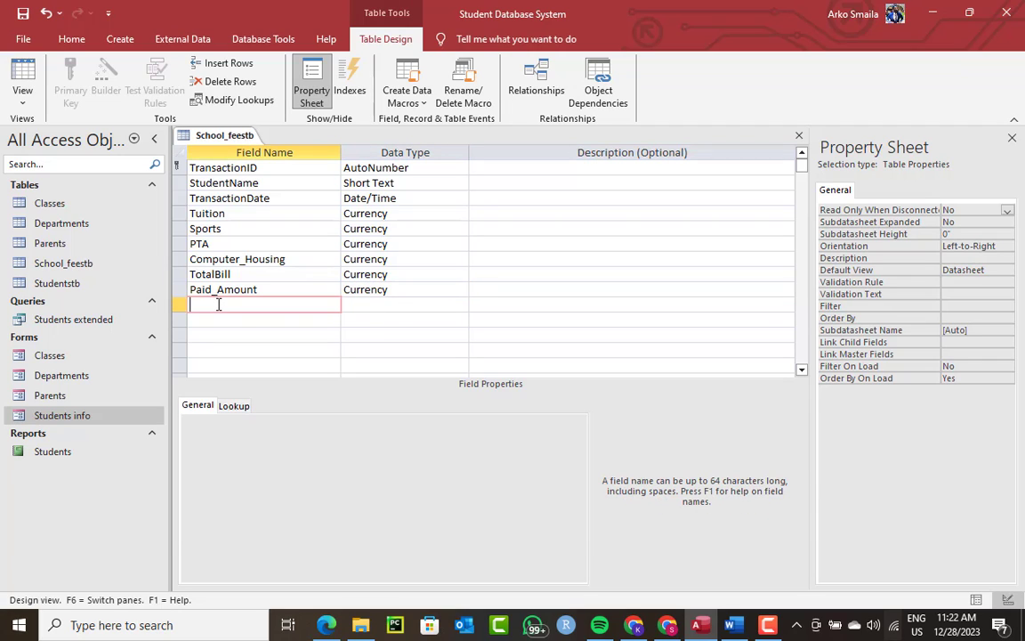
text(Transaction_time)
key(Tab)
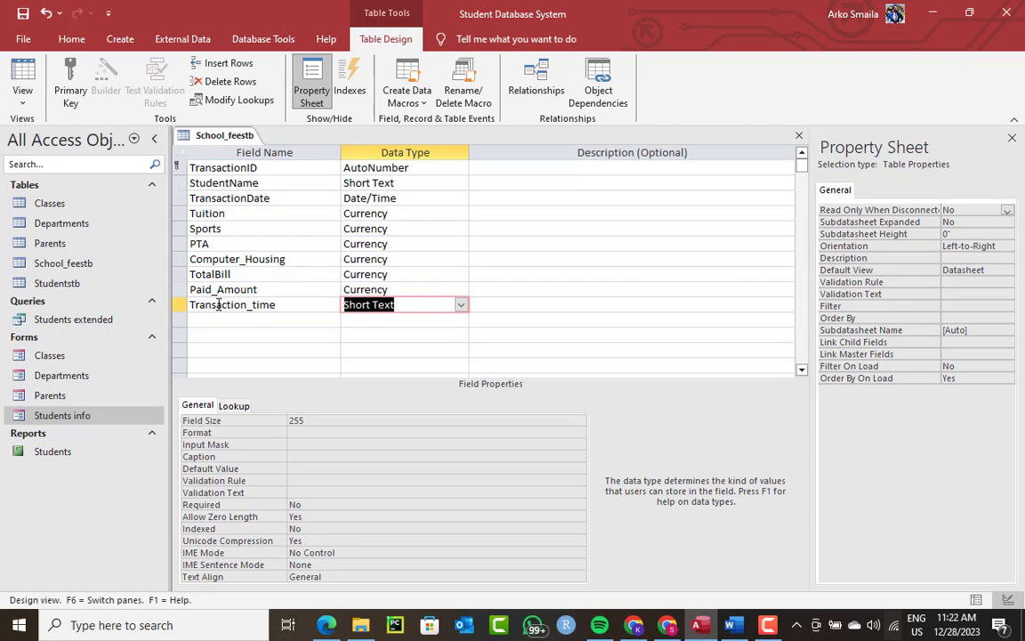
text(date/Time)
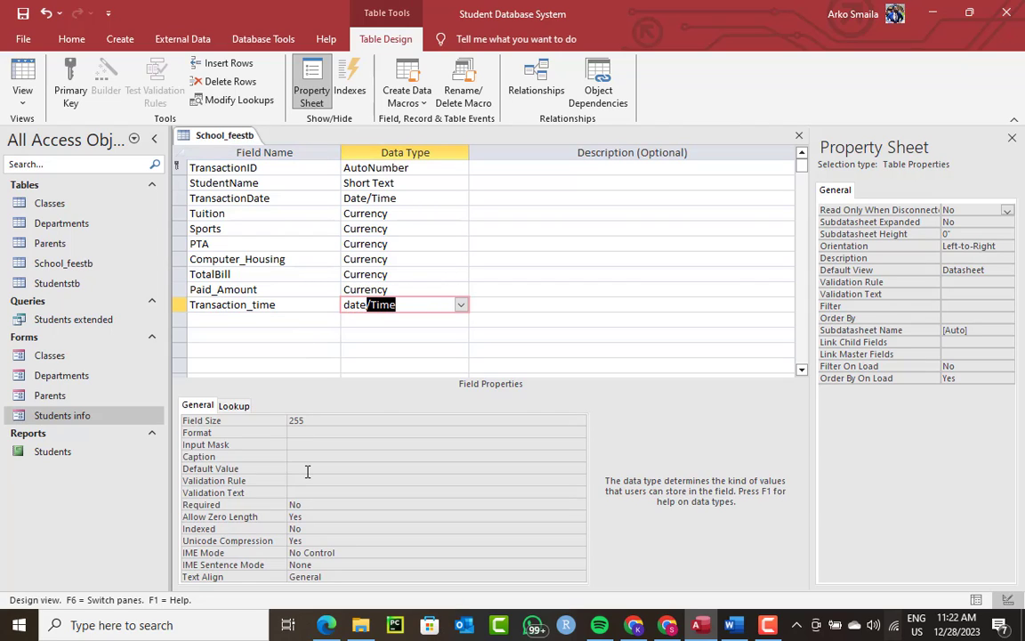
drag(412, 303, 290, 302)
text(dat)
key(Return)
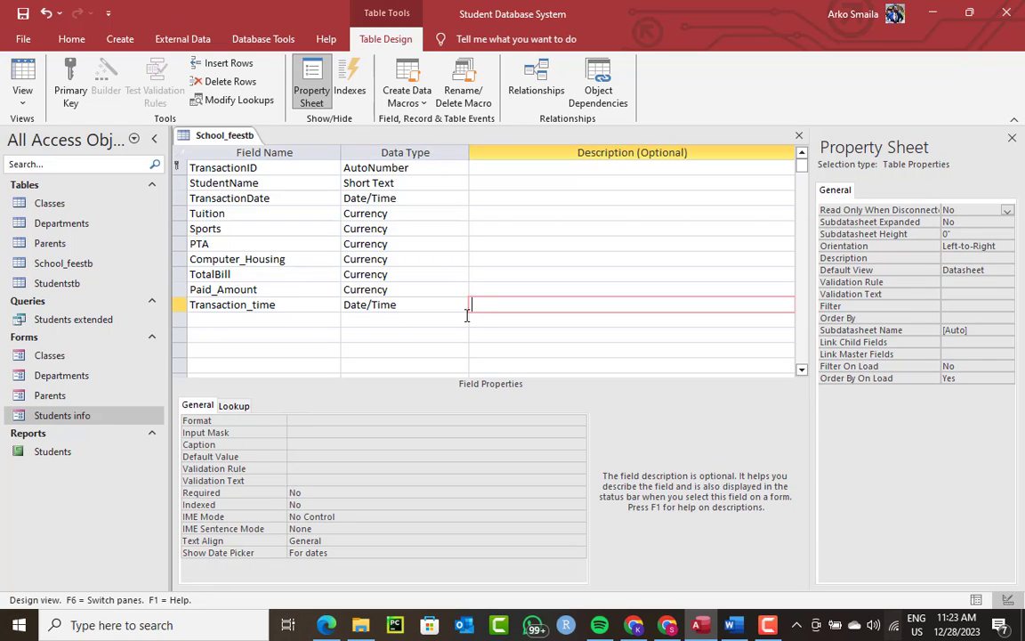
click(465, 310)
click(462, 306)
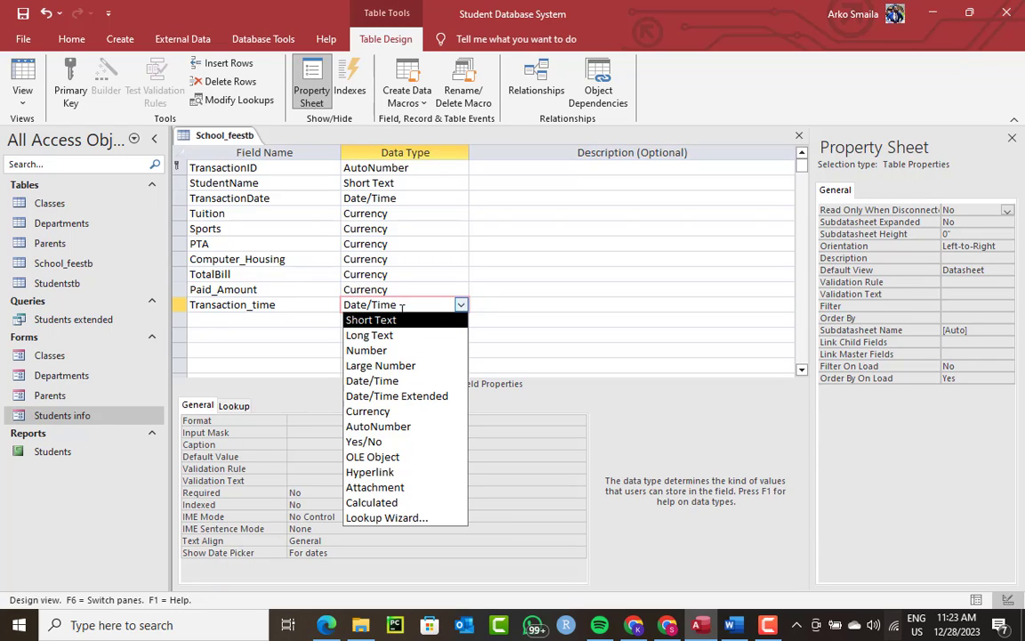
click(390, 380)
click(374, 305)
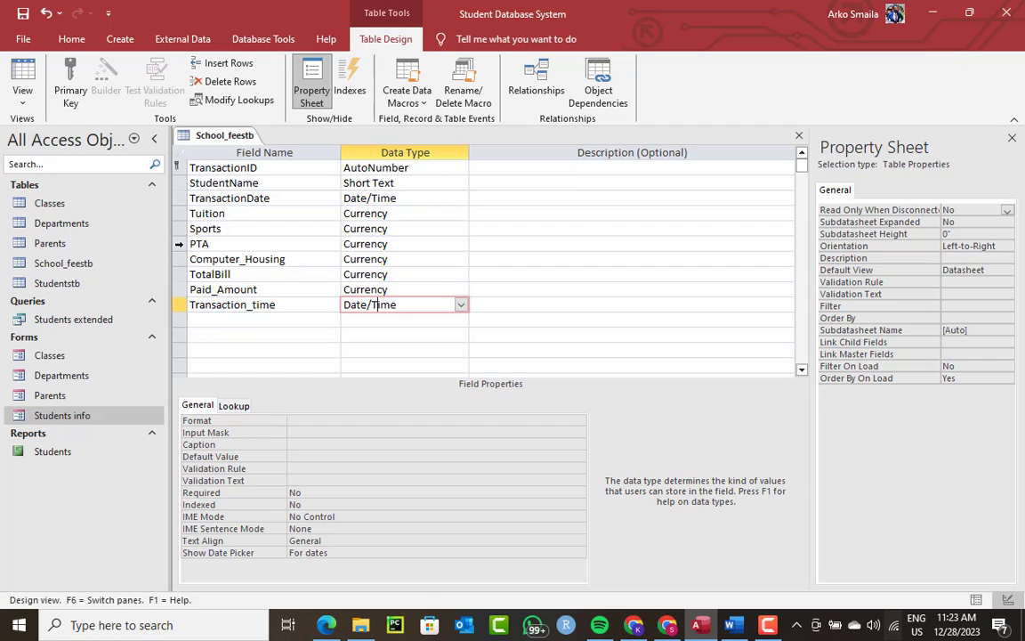
Step: Review the fee fields' properties, then switch School_feestb to Datasheet view
drag(178, 214, 178, 259)
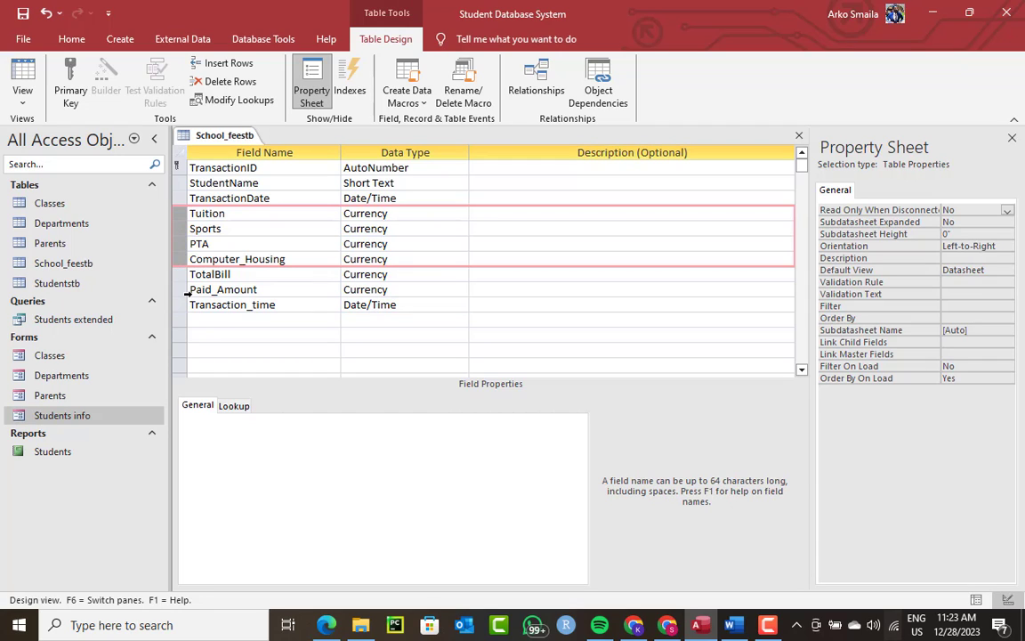
click(230, 290)
click(297, 305)
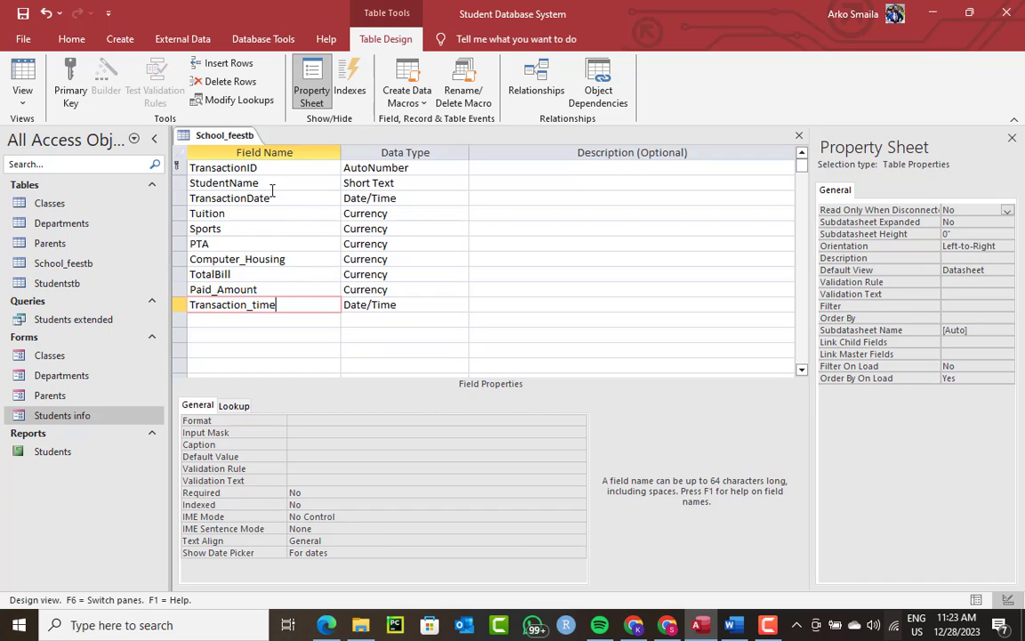
click(26, 93)
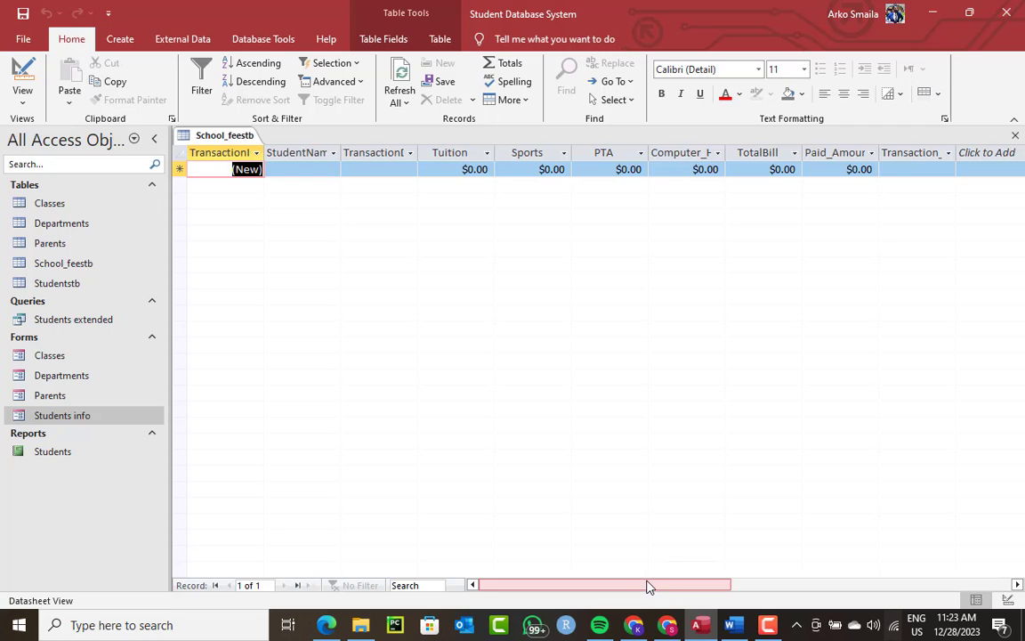
Step: Widen the Transaction_time column, then close School_feestb, saving its layout changes
drag(648, 586, 709, 590)
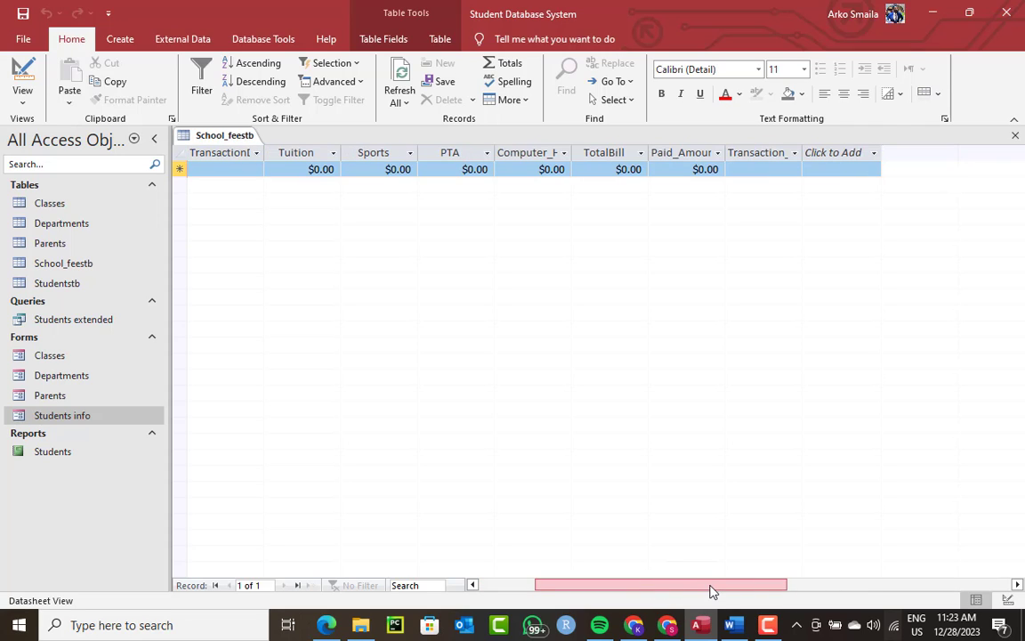
double_click(802, 153)
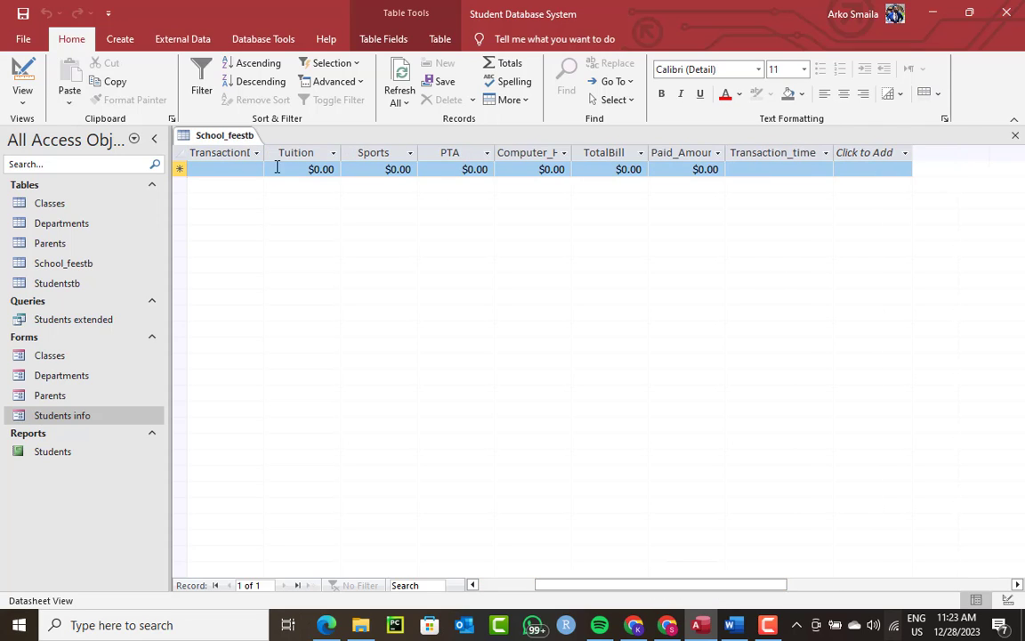
right_click(206, 140)
click(206, 140)
right_click(207, 141)
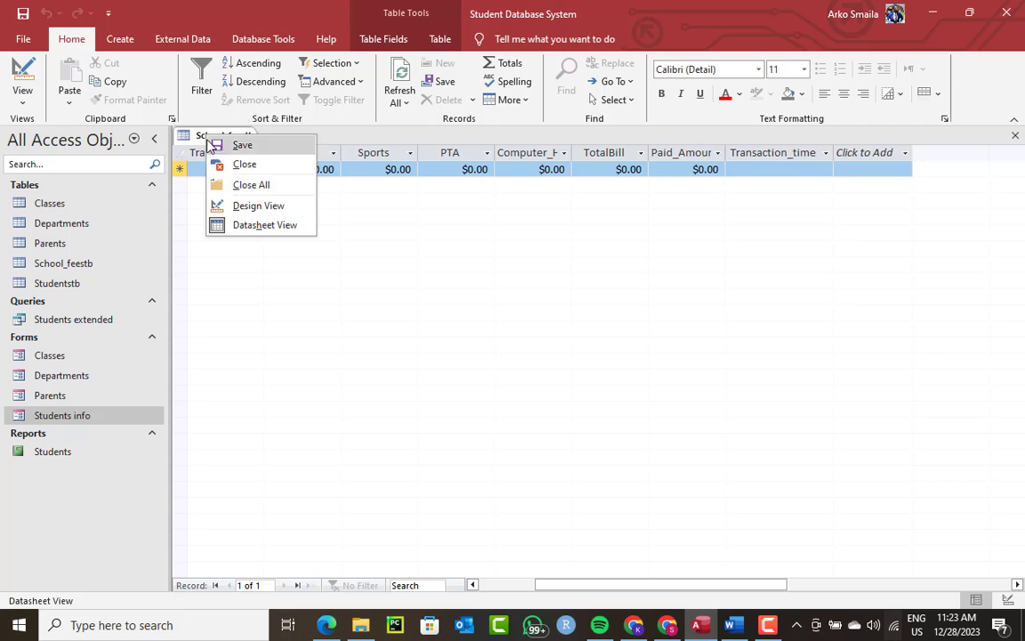
click(208, 141)
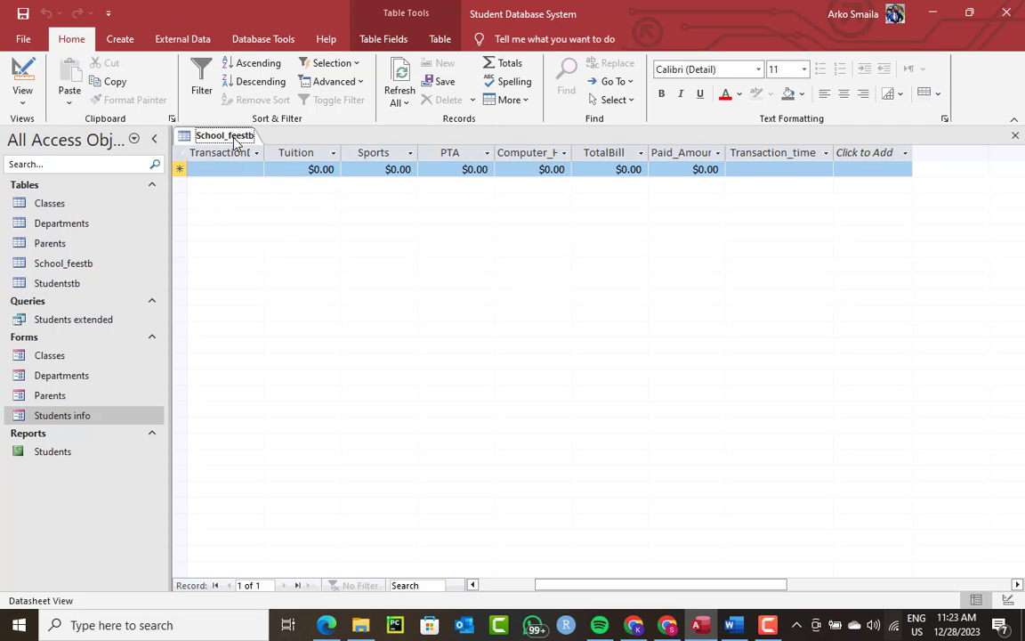
right_click(237, 143)
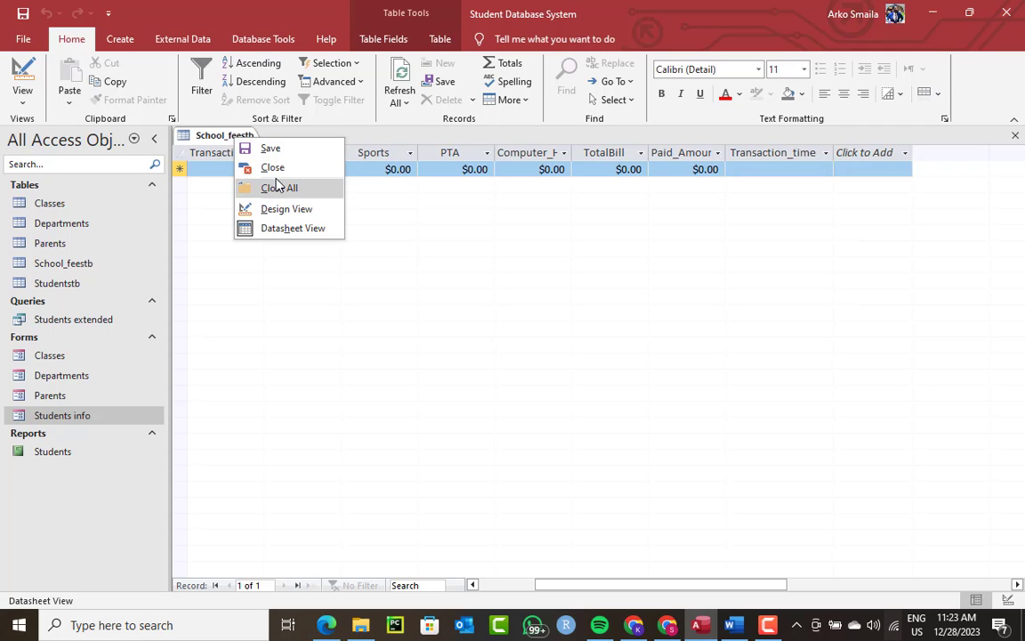
click(269, 168)
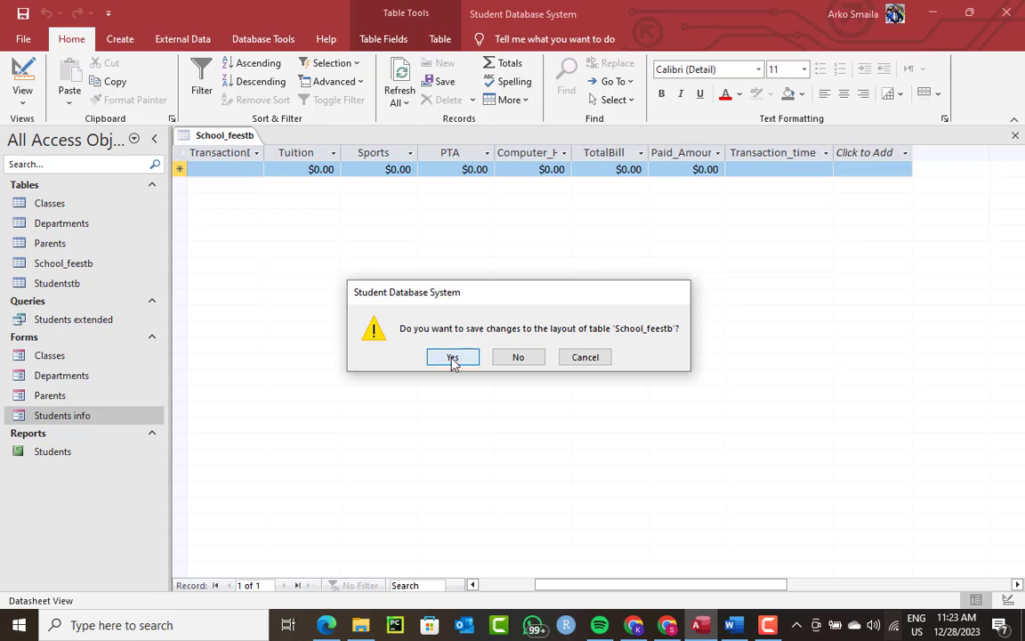
click(453, 357)
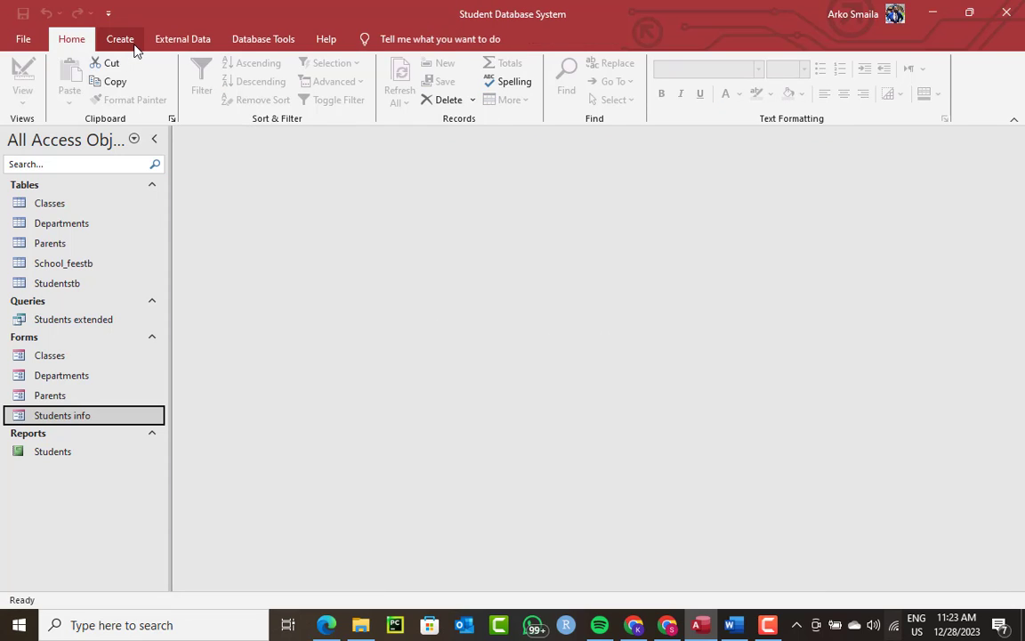
Step: Start a new table in Design view with TermID as an AutoNumber primary key
click(124, 41)
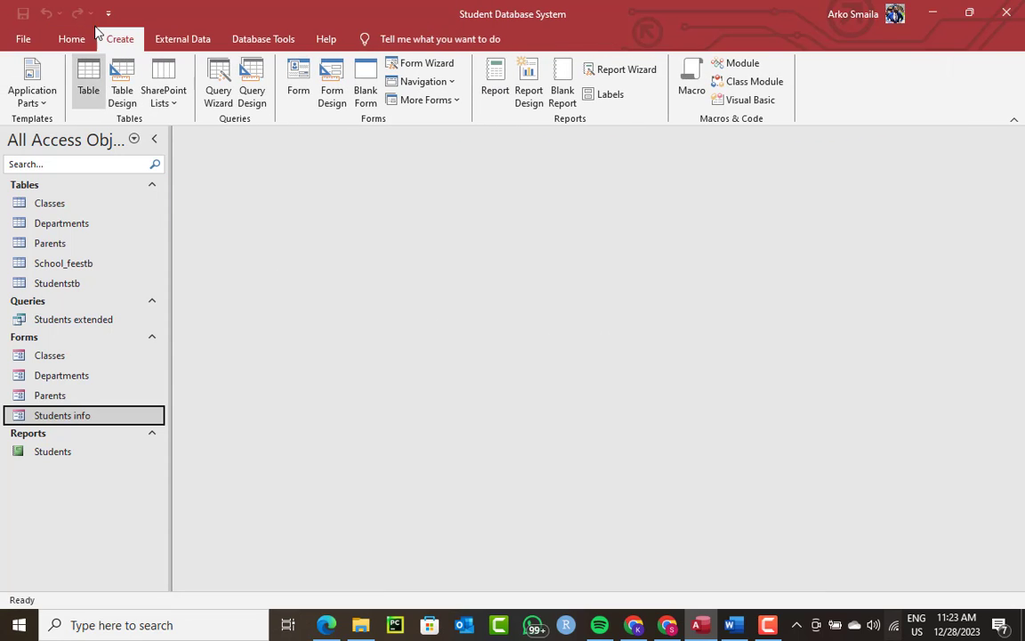
click(122, 93)
text(Te)
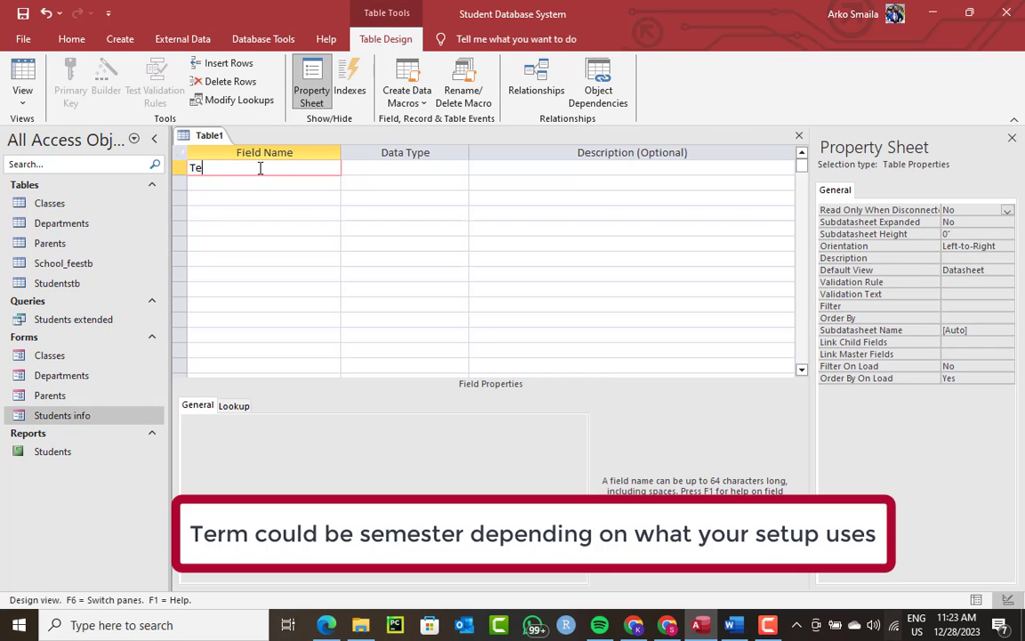
text(rmID)
key(Tab)
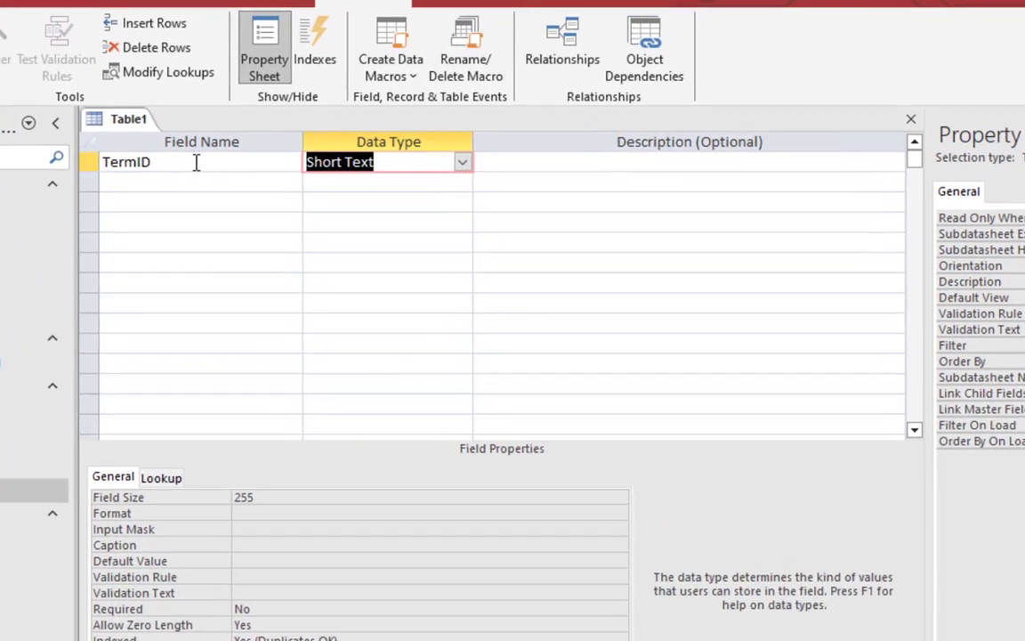
text(autoNumber)
key(Tab)
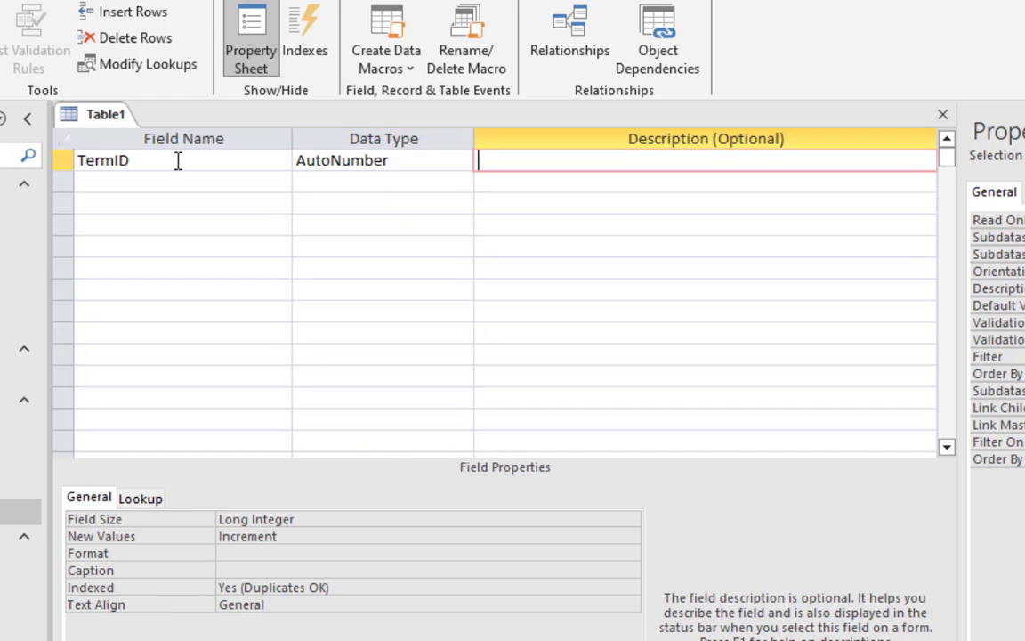
click(66, 161)
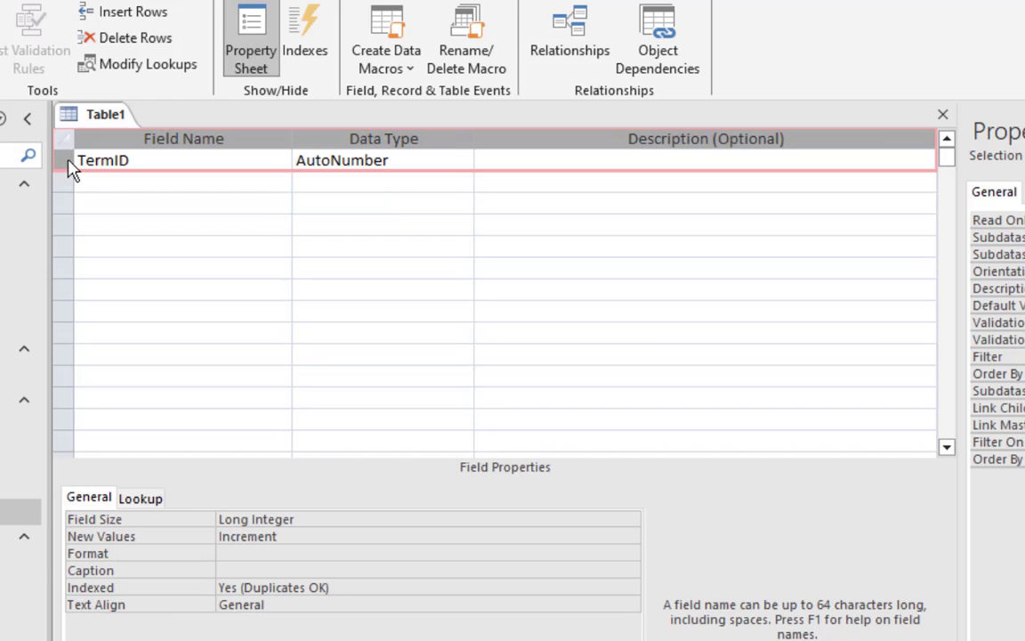
Step: Add a Term field with the Short Text data type
click(129, 181)
text(Te)
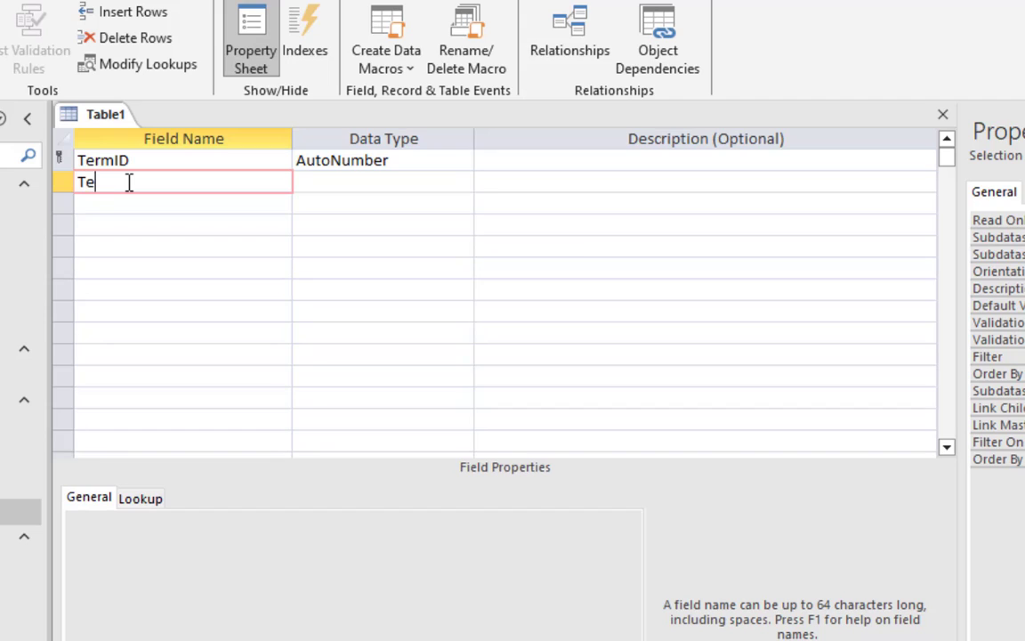
text(rm)
key(Tab)
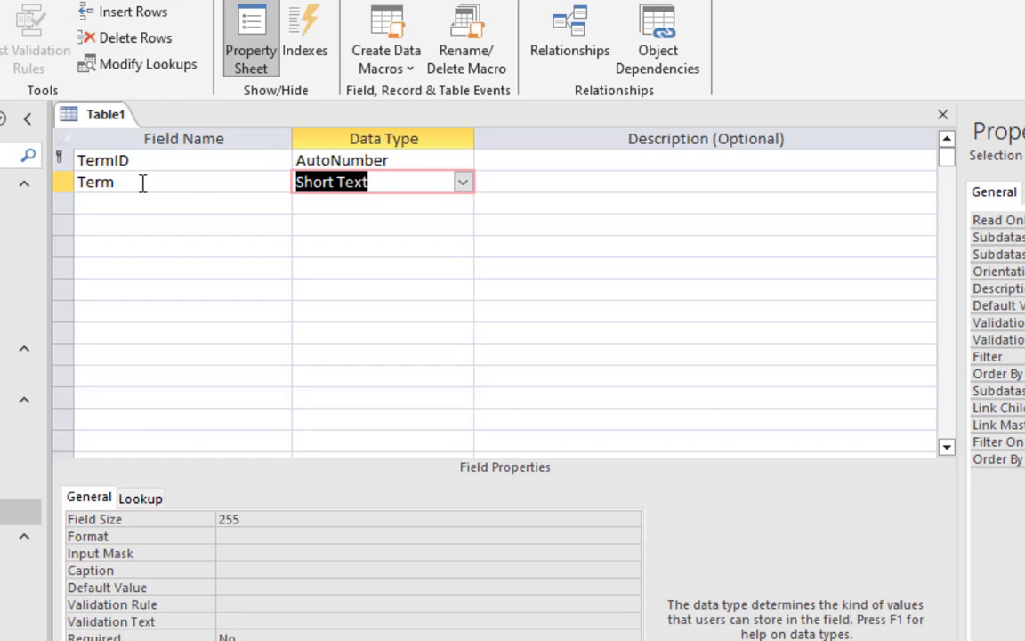
click(104, 205)
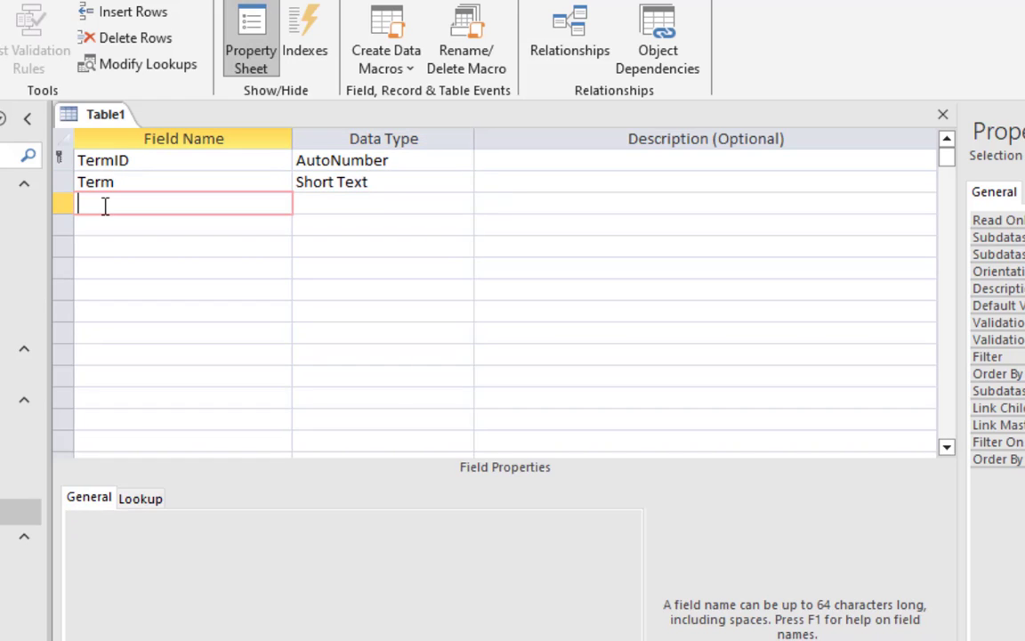
Step: Add StartDate and EndDate fields, both with the Date/Time data type
text(StartDate)
key(Tab)
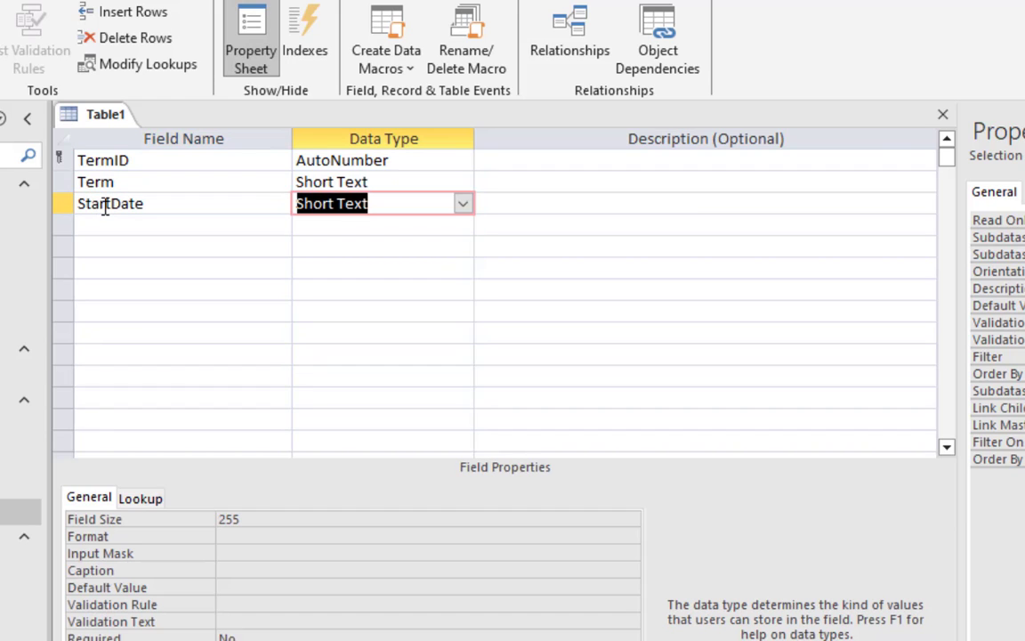
text(date)
click(87, 225)
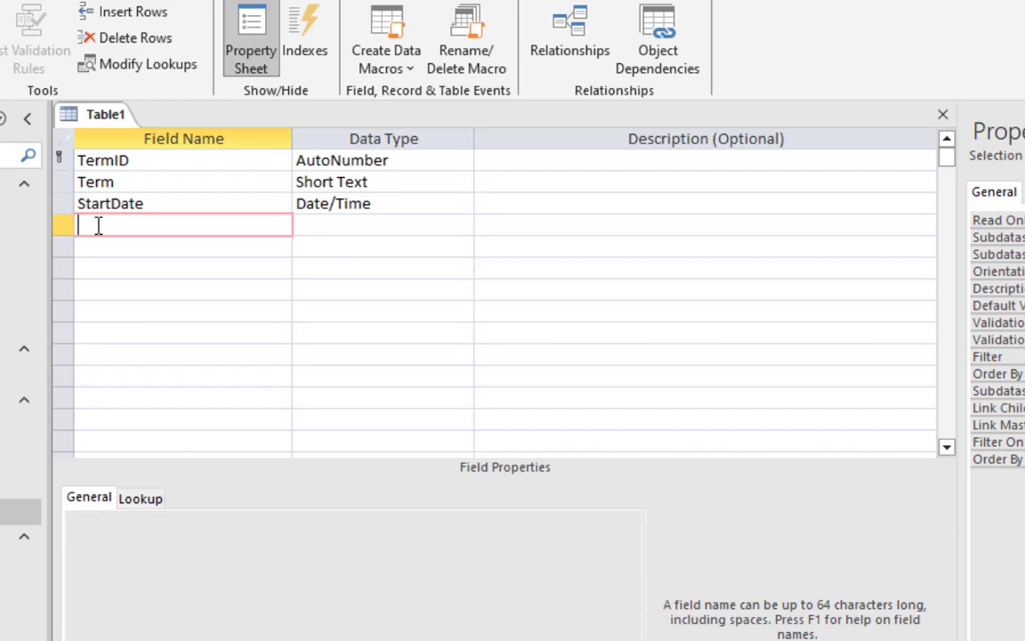
text(EndDate)
key(Tab)
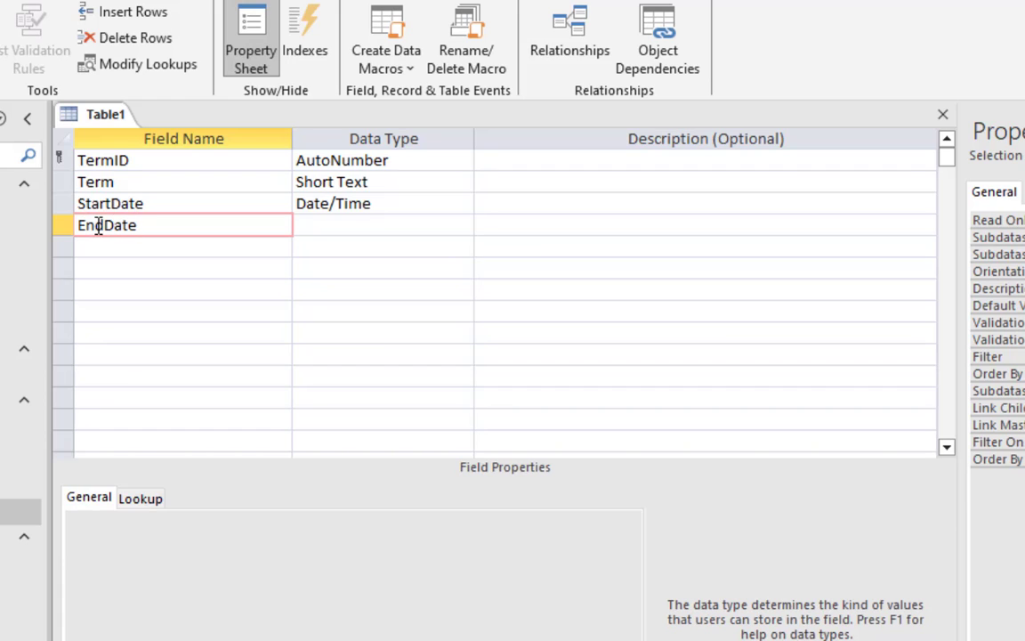
text(en)
key(BackSpace)
key(BackSpace)
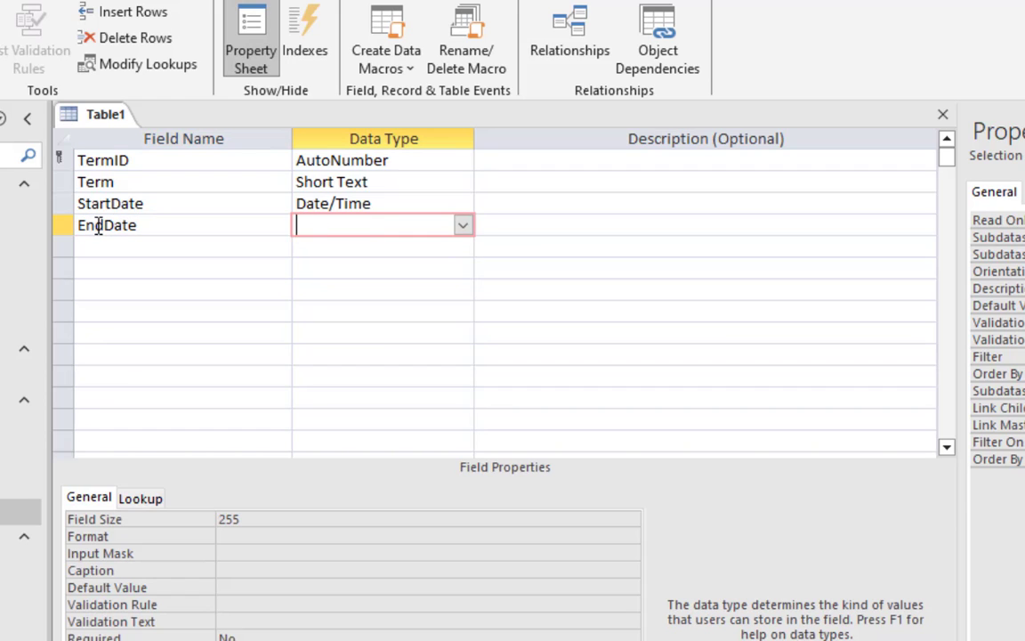
text(da)
key(Tab)
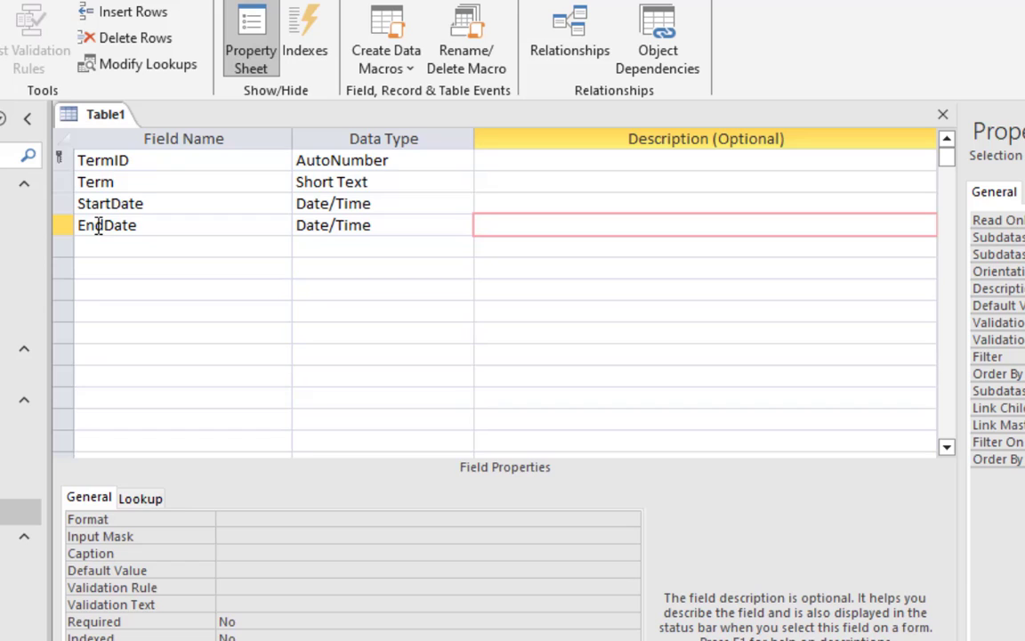
Step: Save the new table as tbl_terms and open it in Datasheet view
right_click(100, 112)
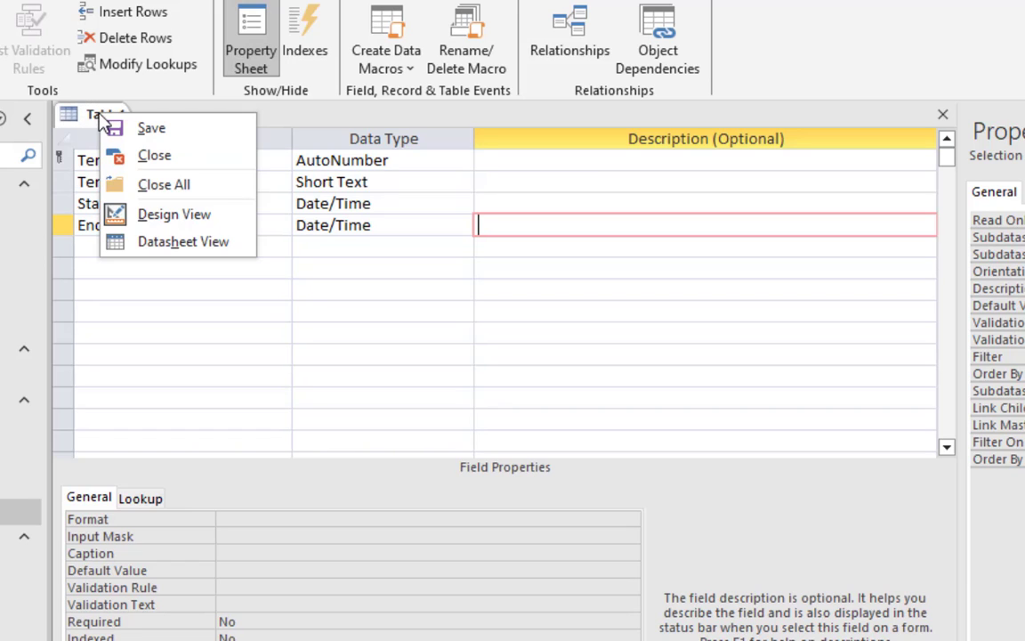
click(147, 136)
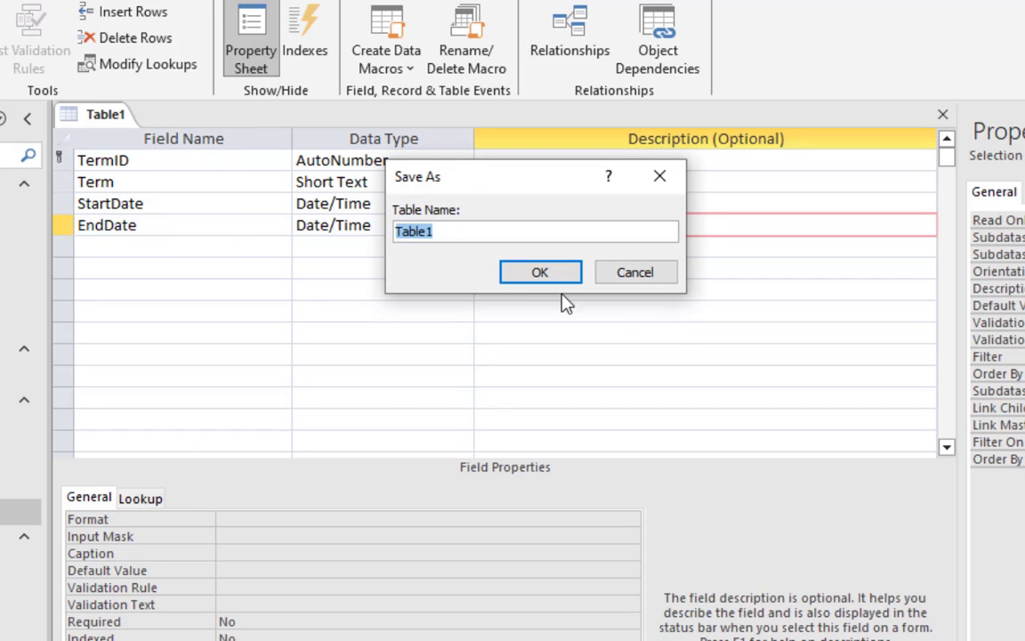
text(tbl)
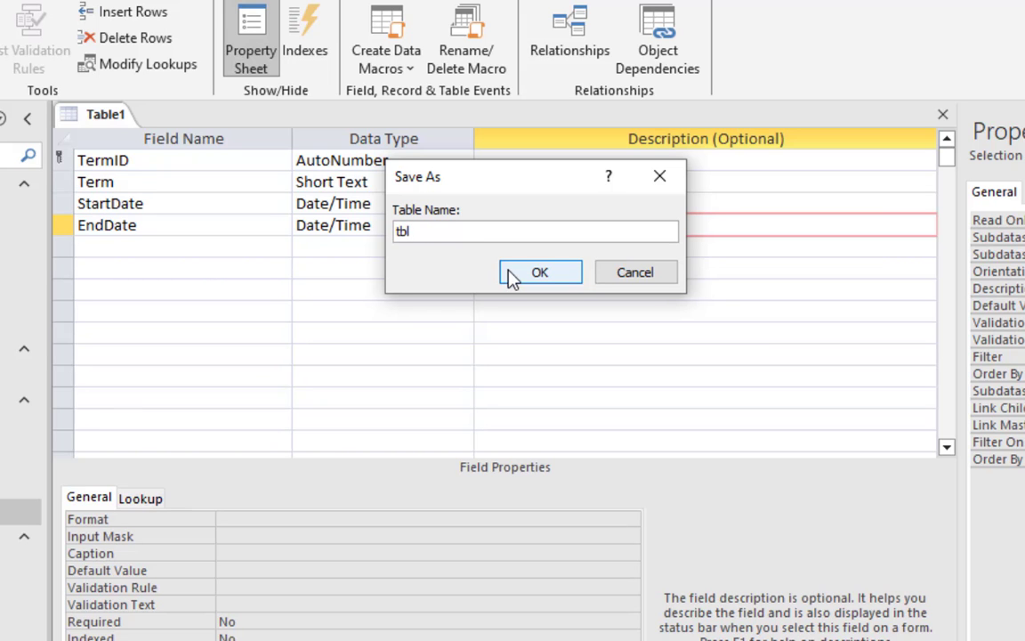
text(_terms)
click(512, 276)
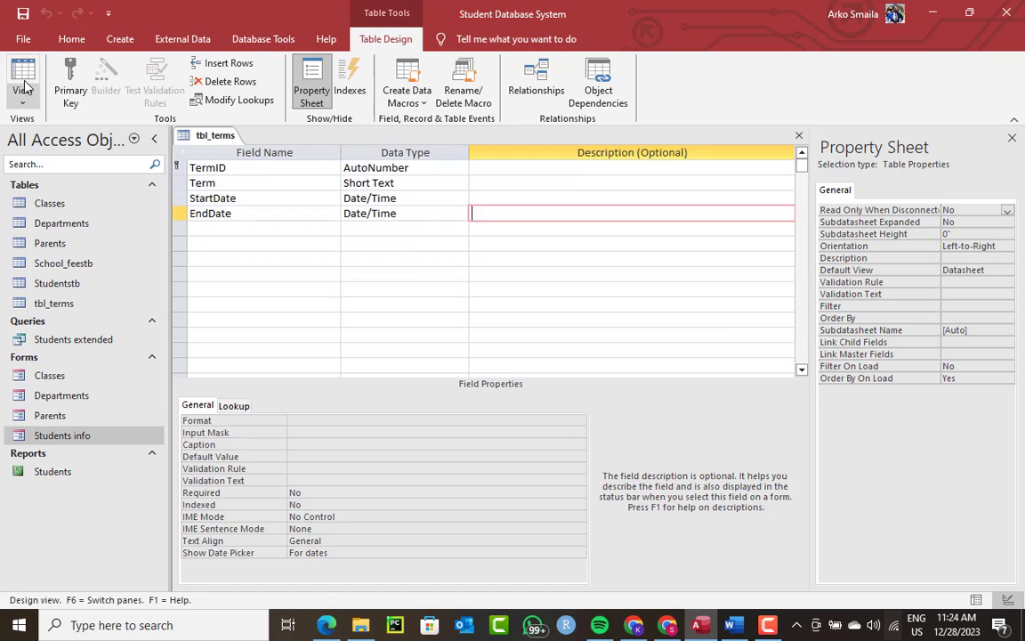
click(34, 89)
Step: Enter '1st term 2021' as the first record's Term, leaving StartDate blank
click(313, 168)
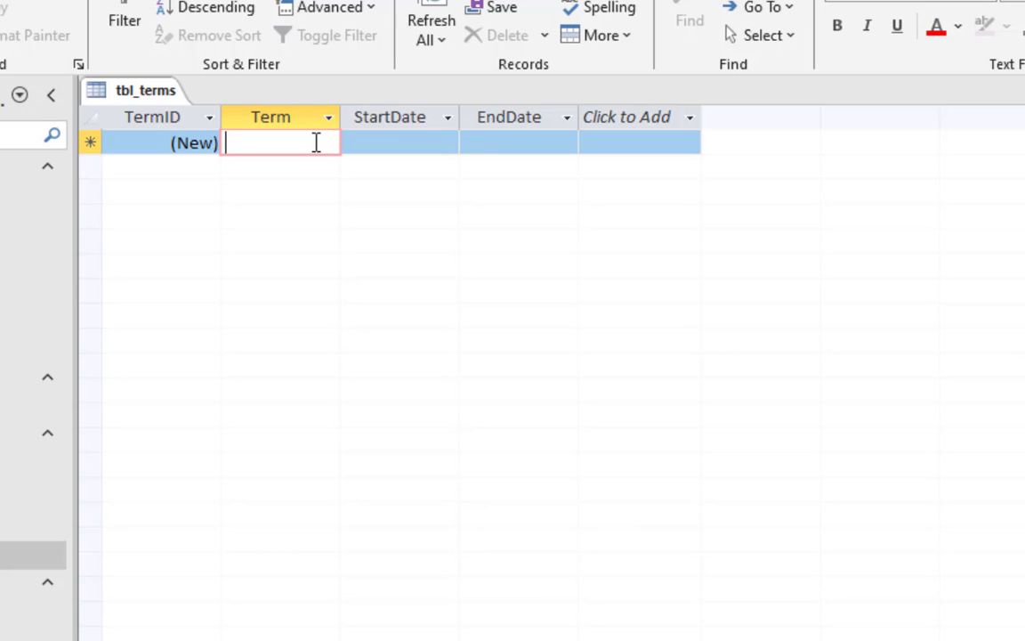
text(1st)
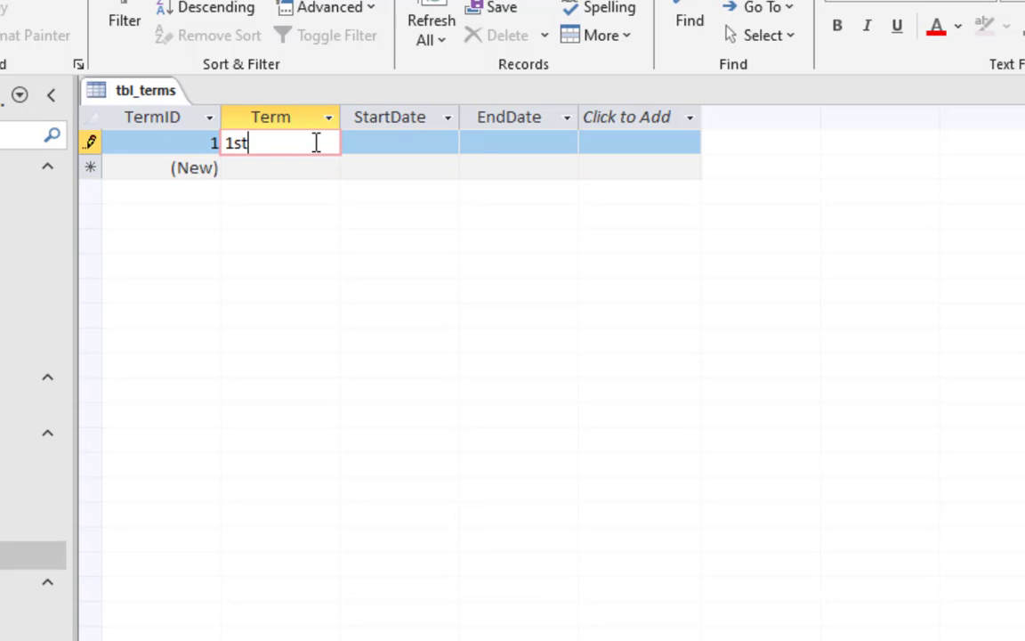
text( term 2021)
key(Tab)
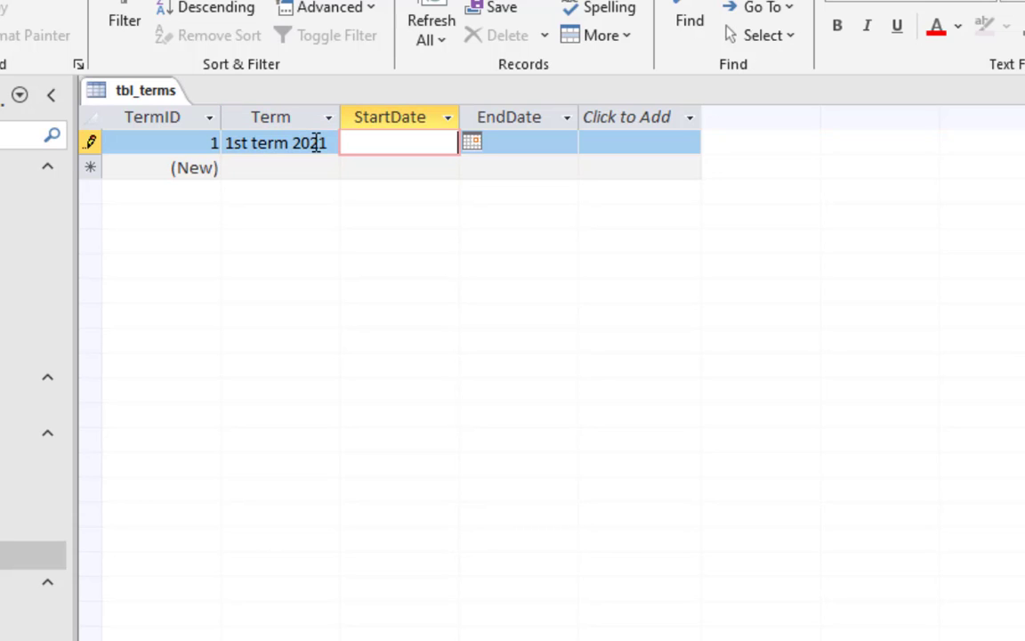
click(471, 143)
click(286, 149)
Step: Add terms '2nd Term 2021', '3rd Term 2021', '2nd Term 2023', '3rd Term 2023' and refresh
click(255, 169)
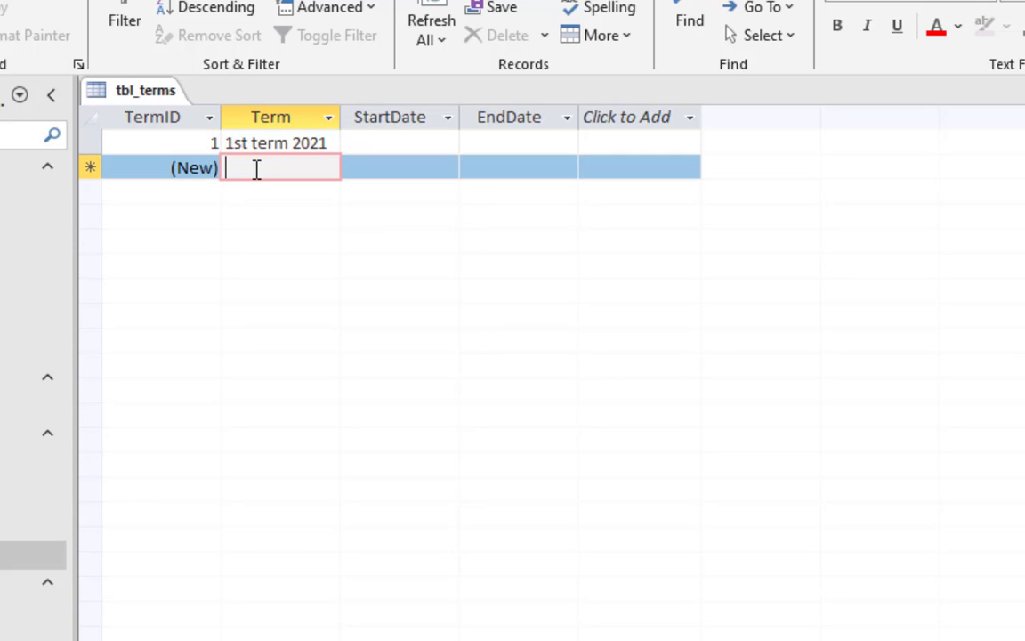
text(2nd)
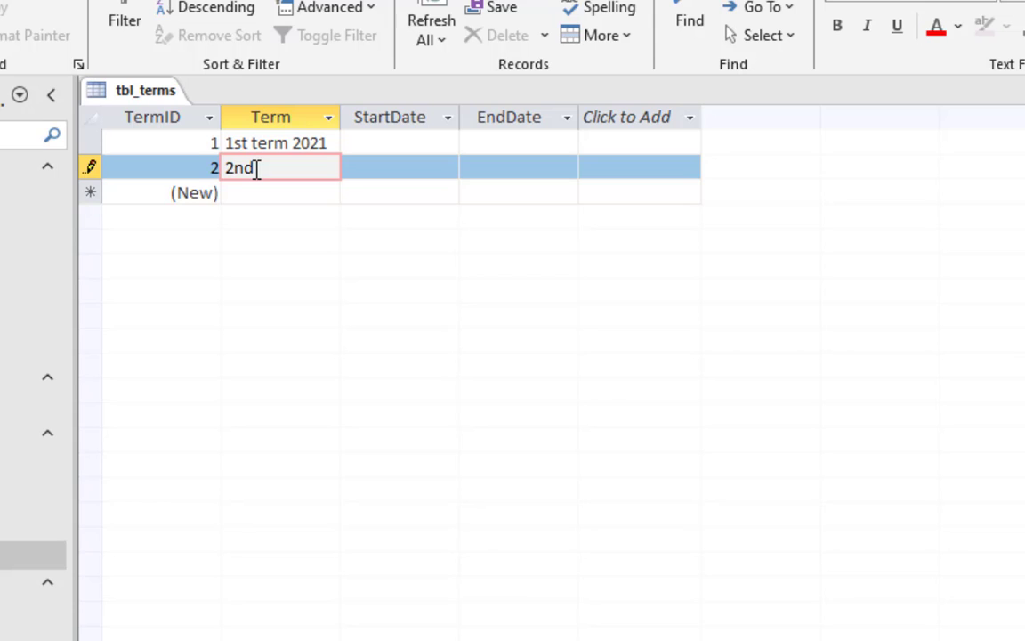
text( Term 2021)
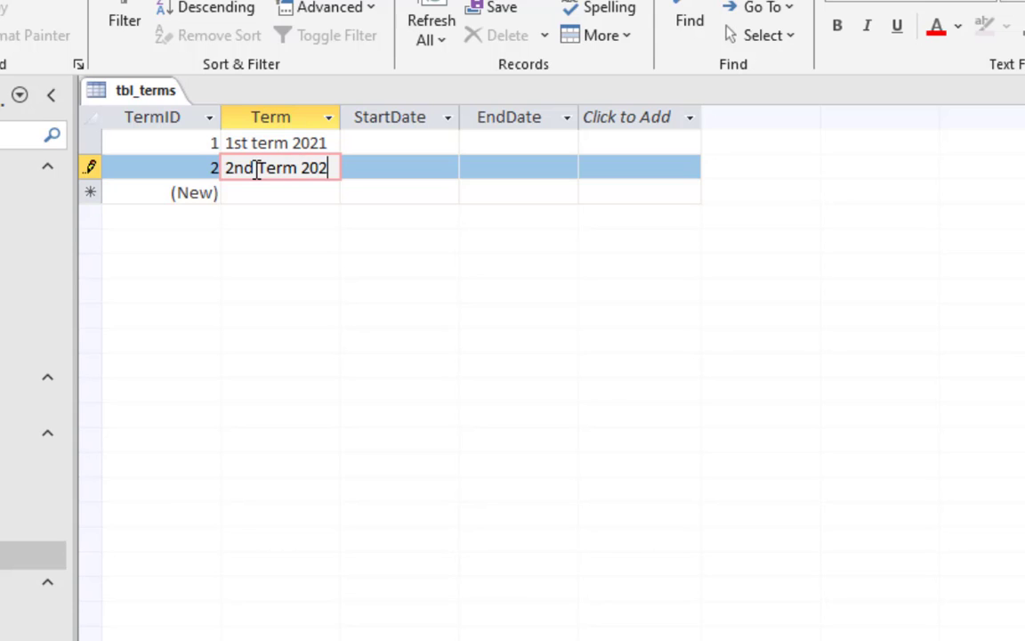
click(256, 194)
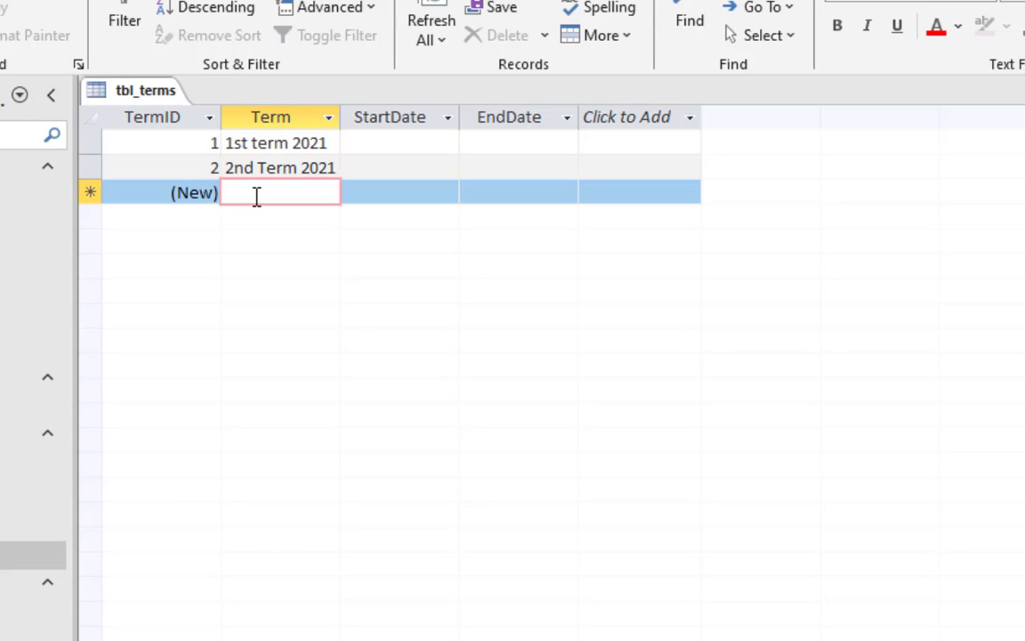
text(3rd )
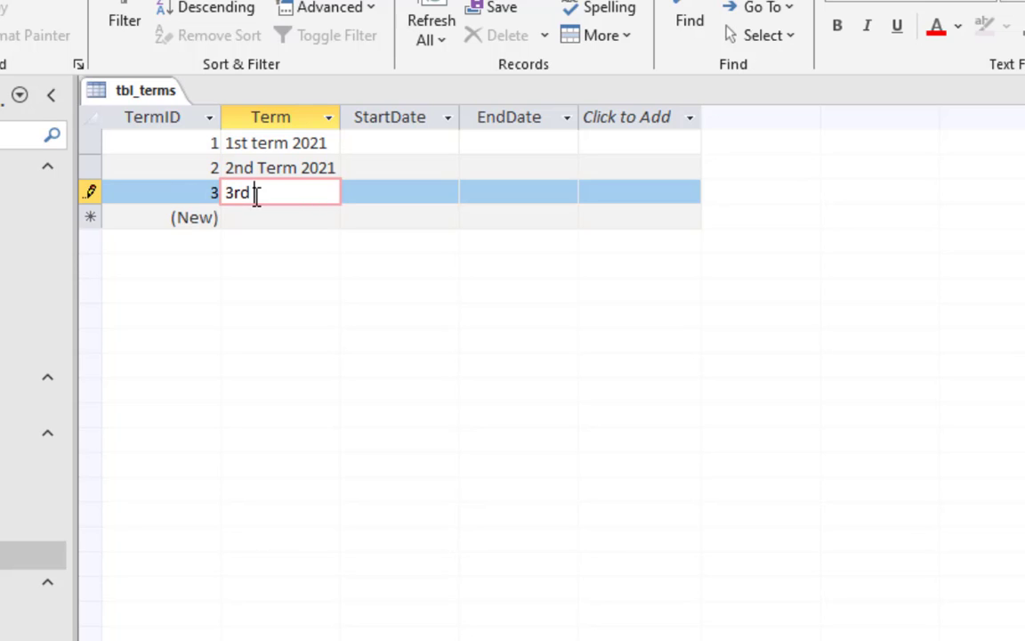
text(Term 2021)
click(250, 217)
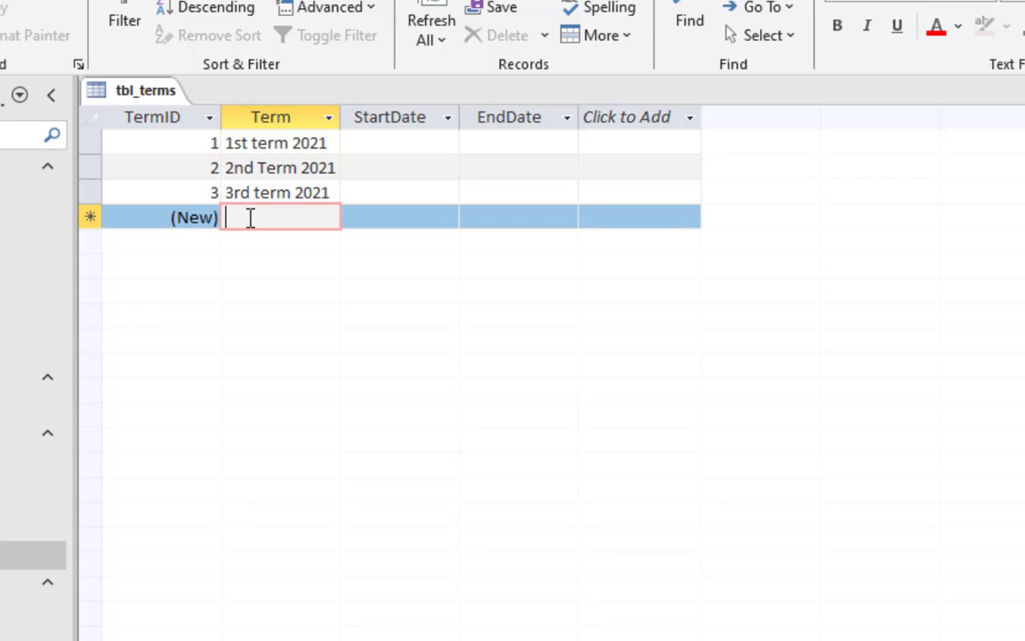
text(2nd T)
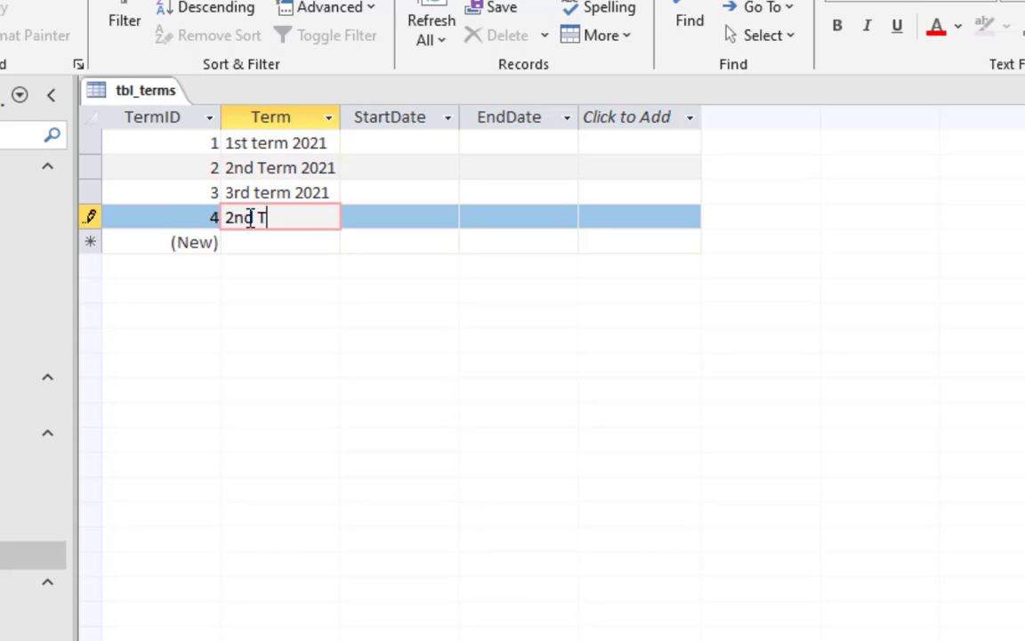
text(erm 2023)
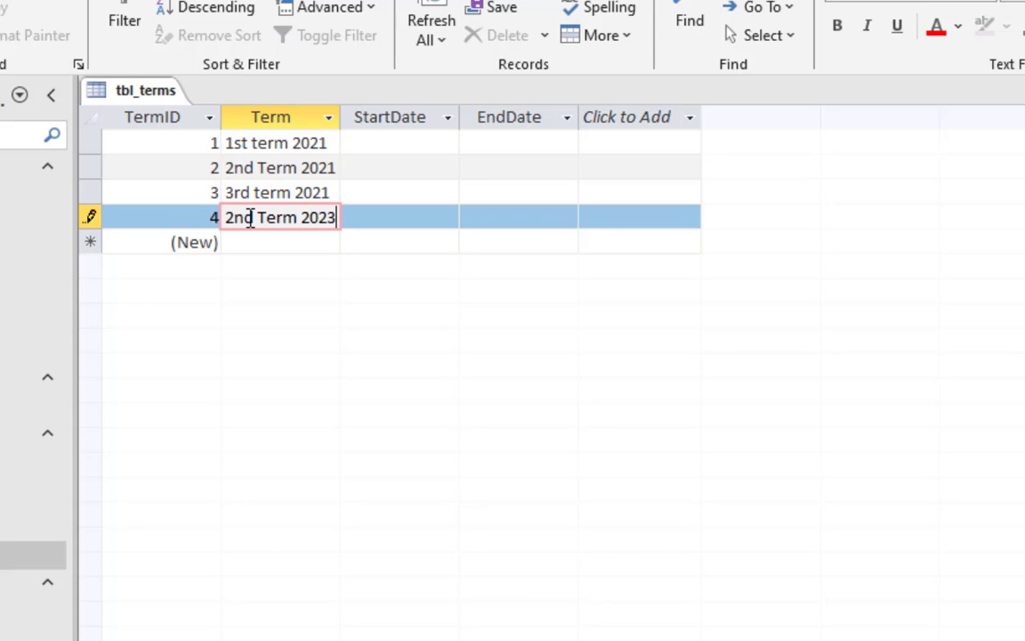
click(240, 242)
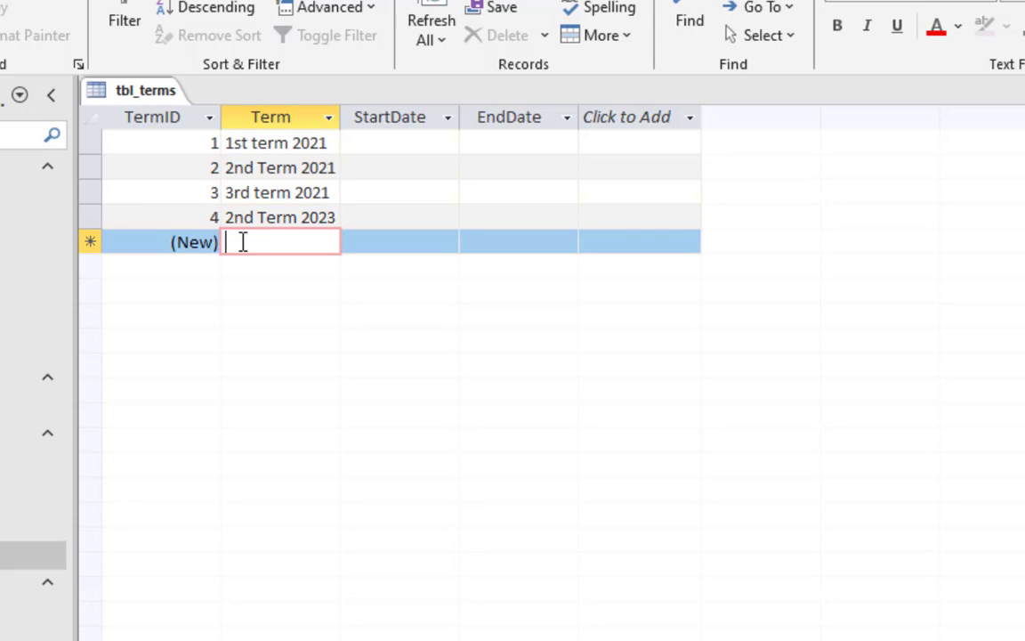
text(3r)
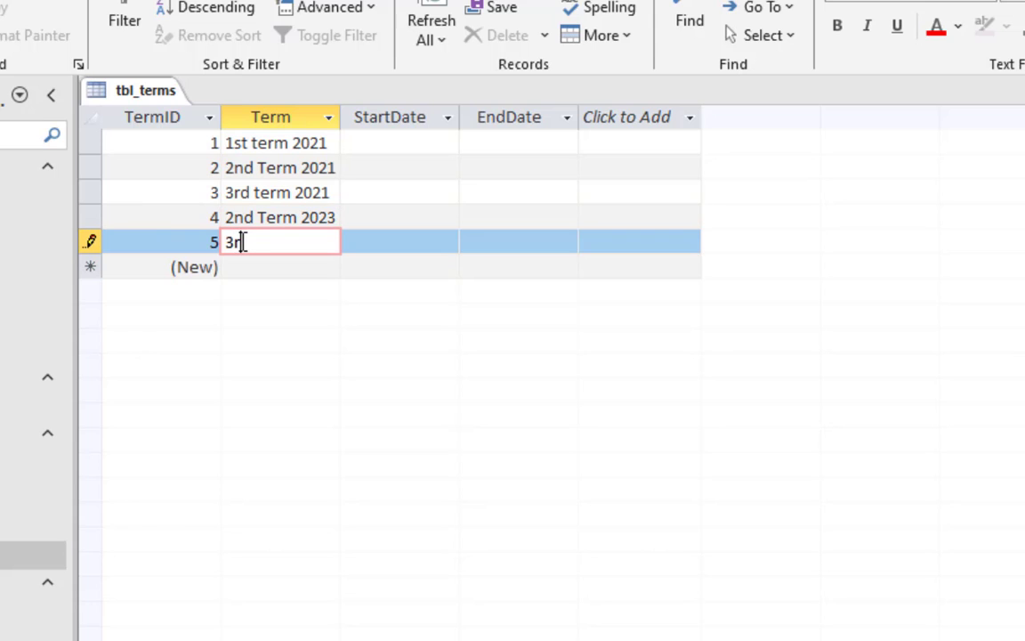
text(d Term 2023)
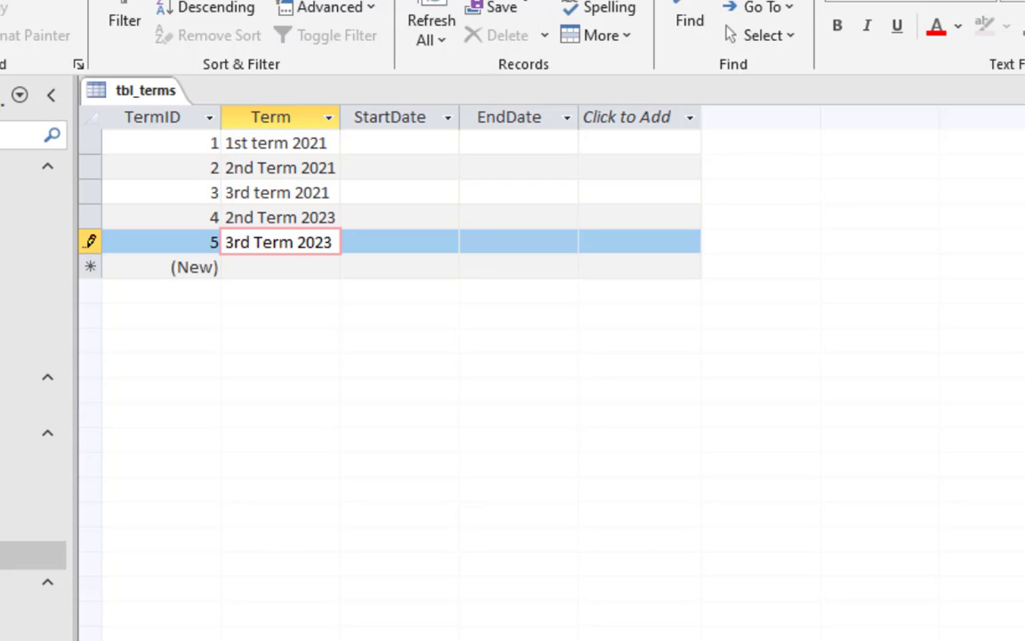
click(432, 8)
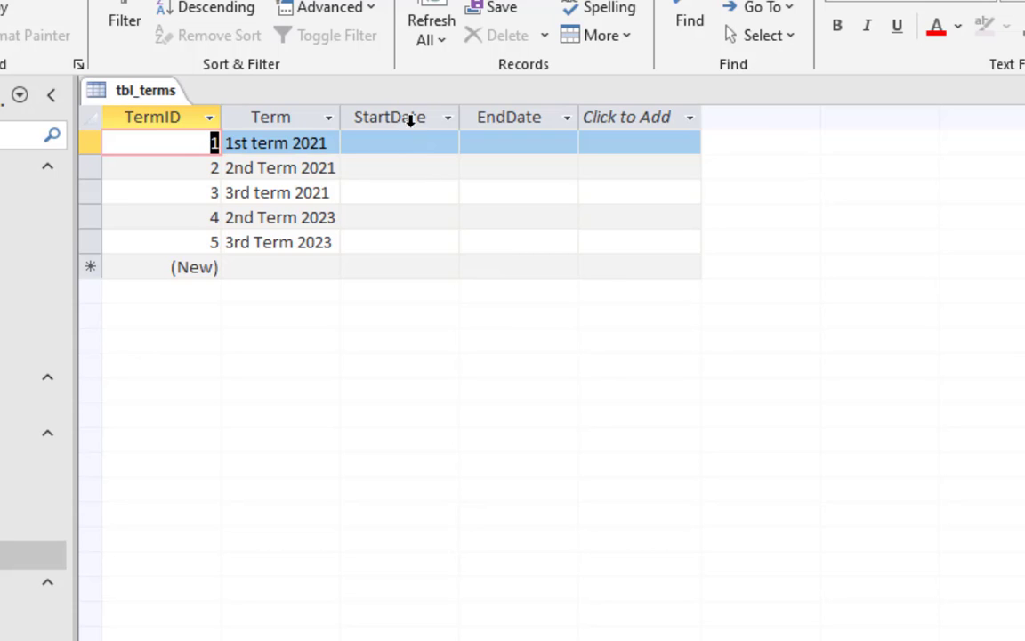
Step: Correct the first record's Term to read '1st Term 2021' with a capital T
drag(412, 116, 496, 115)
click(497, 162)
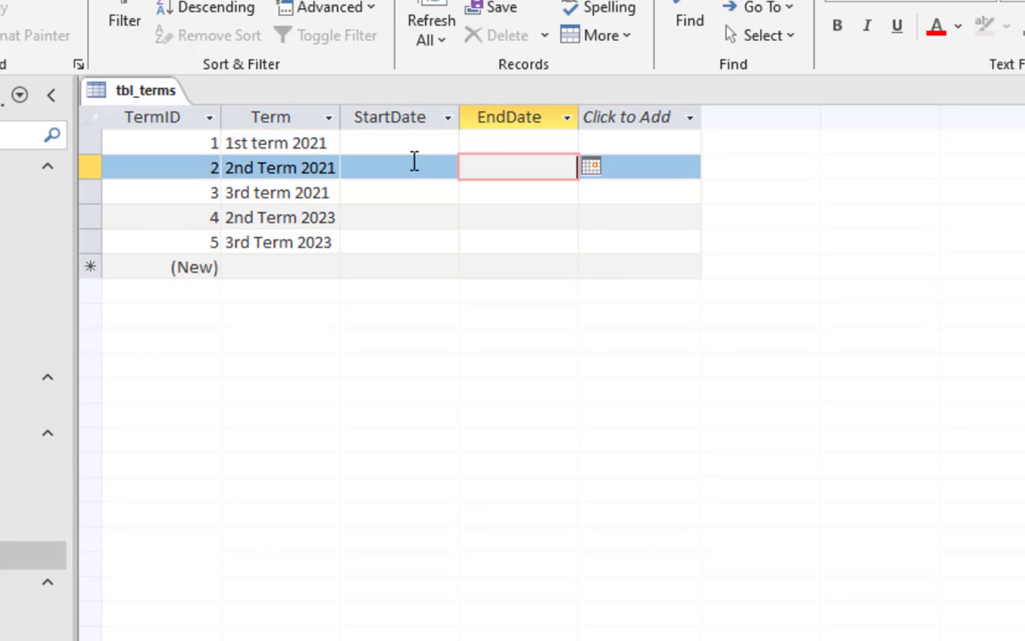
click(490, 142)
click(411, 143)
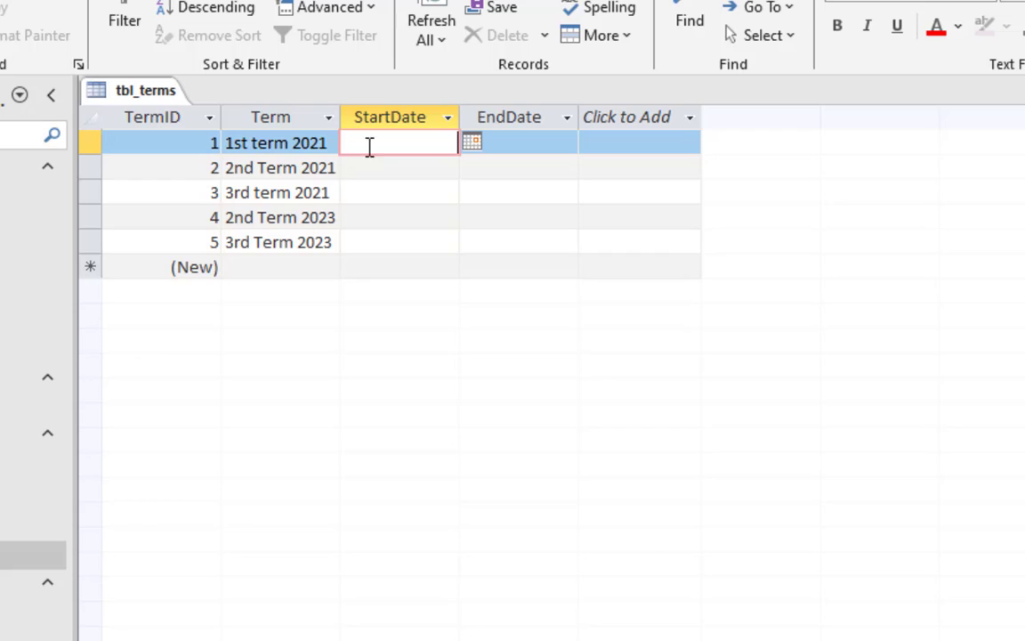
double_click(276, 143)
text(Term)
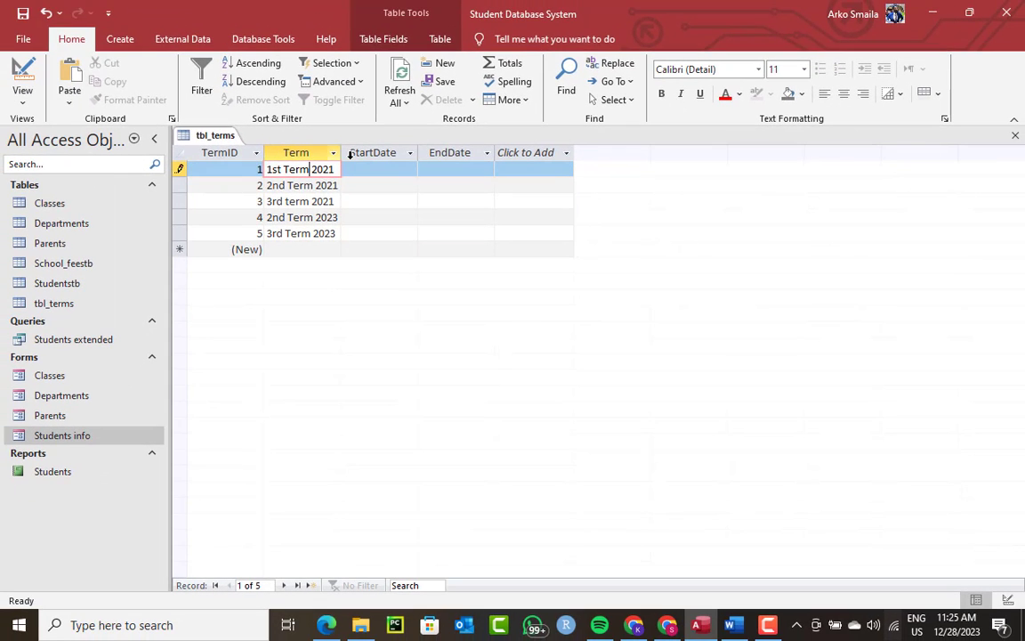
Step: Widen the Term column slightly
drag(341, 152, 346, 153)
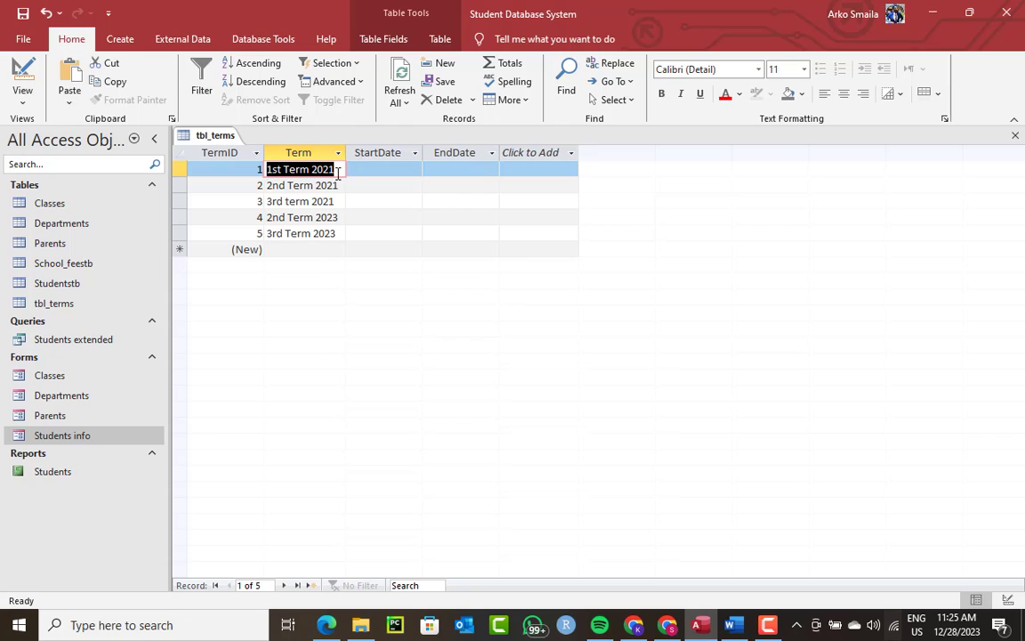
right_click(228, 137)
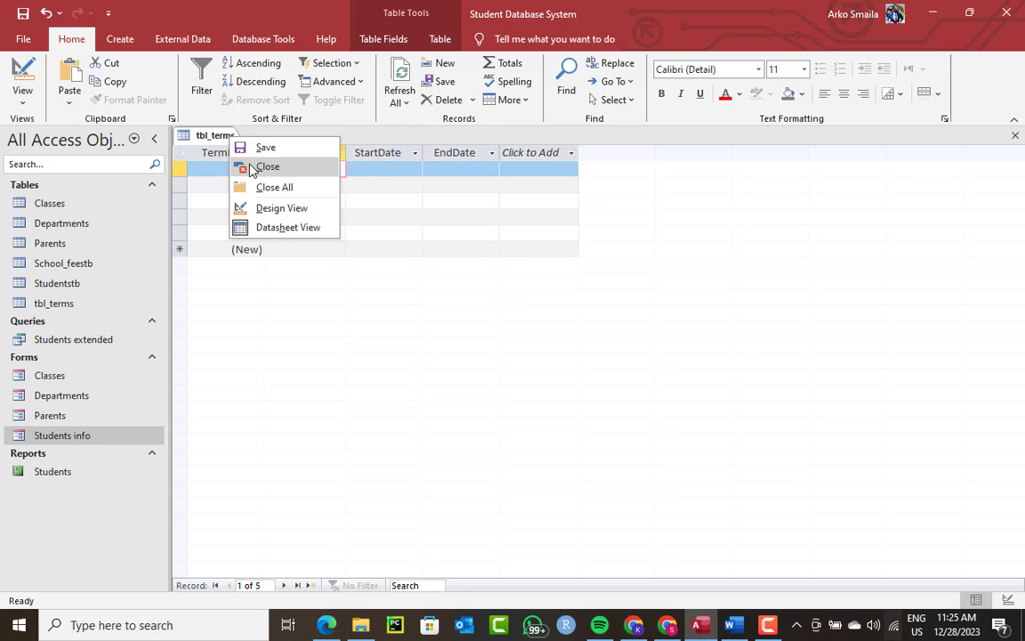
click(200, 137)
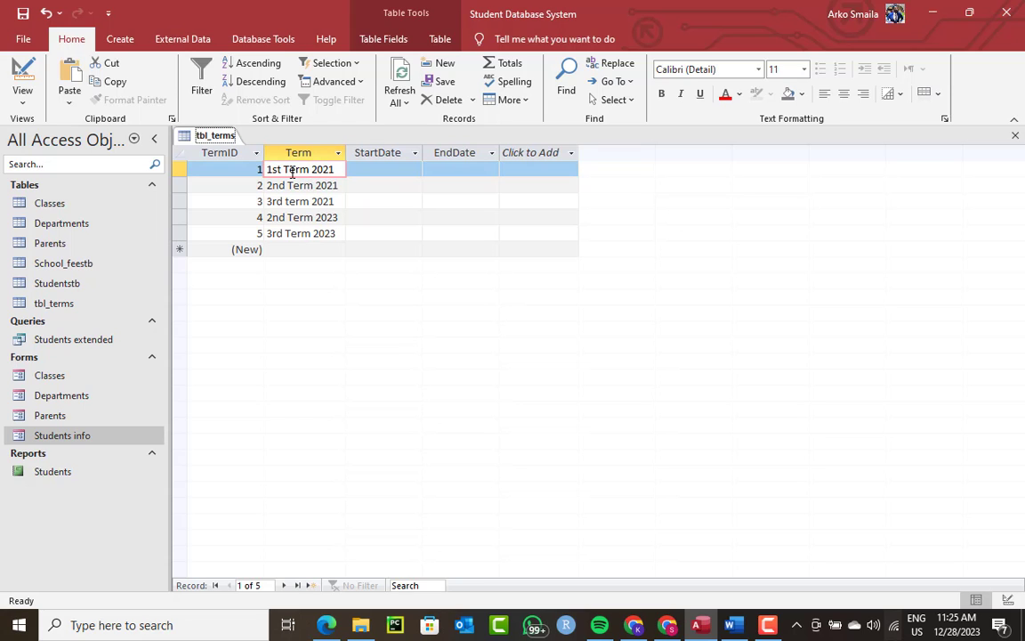
click(121, 41)
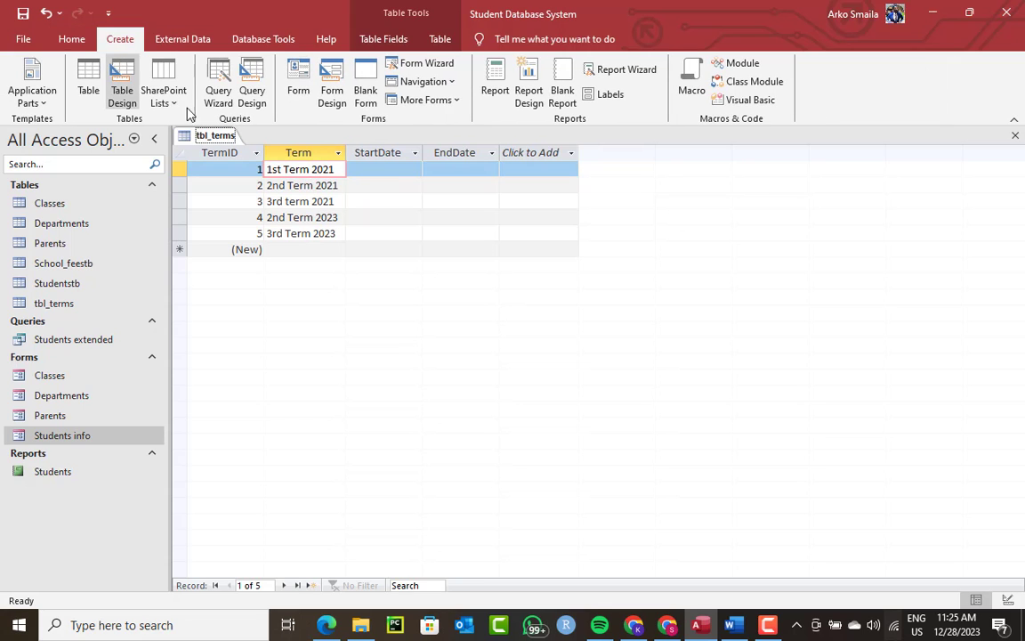
Step: In the Form Wizard, add TermID, Term, StartDate and EndDate and keep the Columnar layout
click(418, 63)
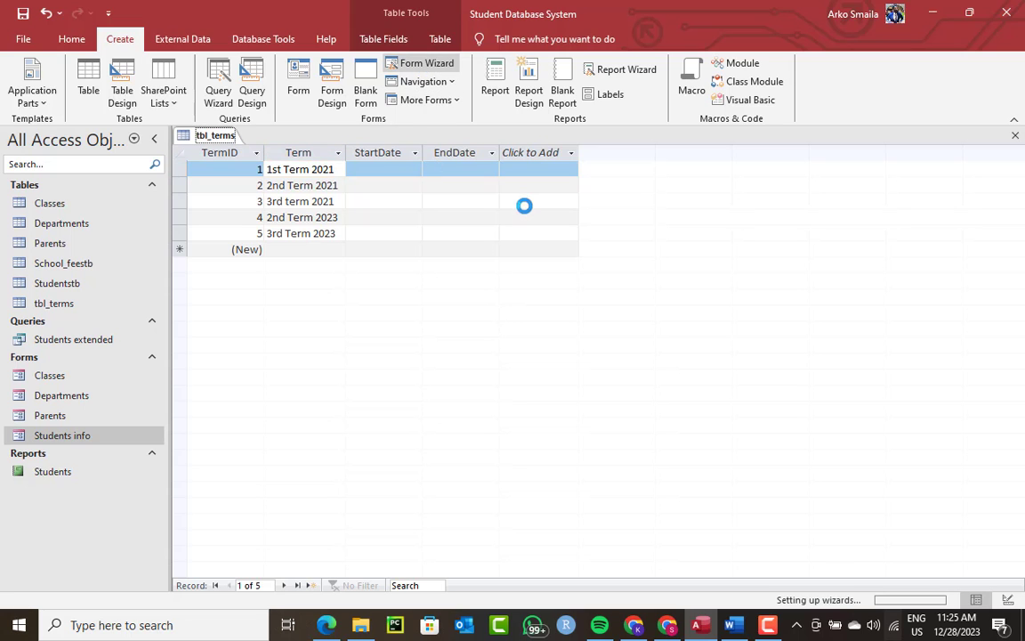
drag(537, 124, 592, 121)
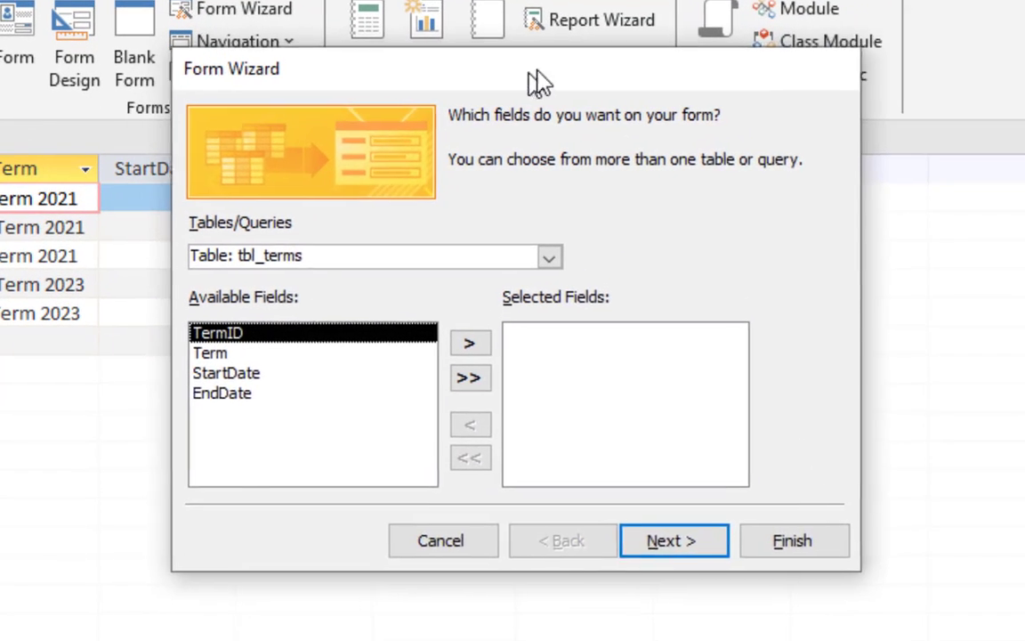
drag(528, 72, 513, 52)
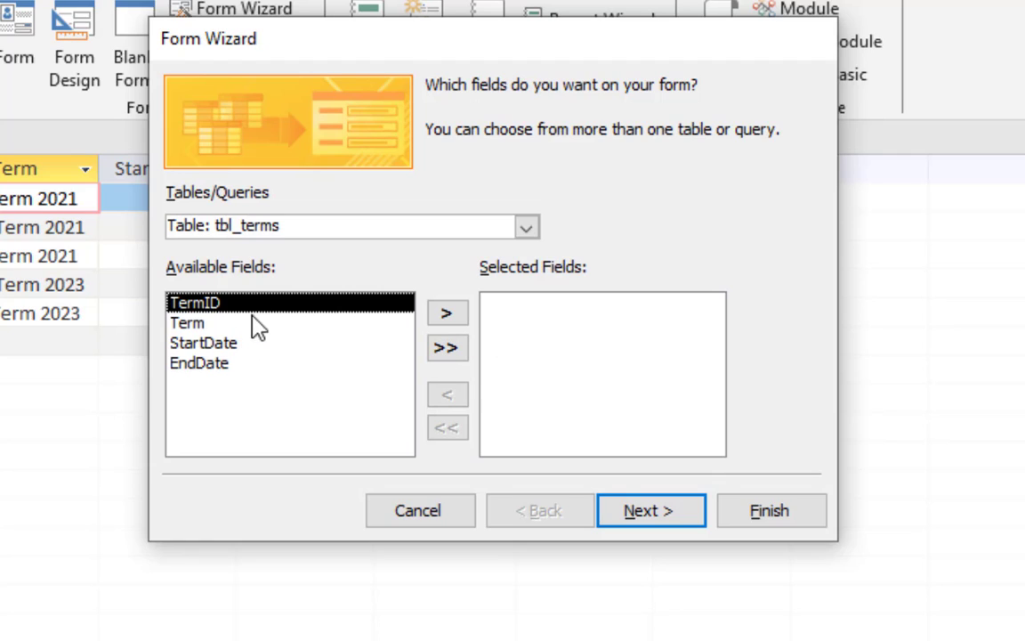
click(454, 314)
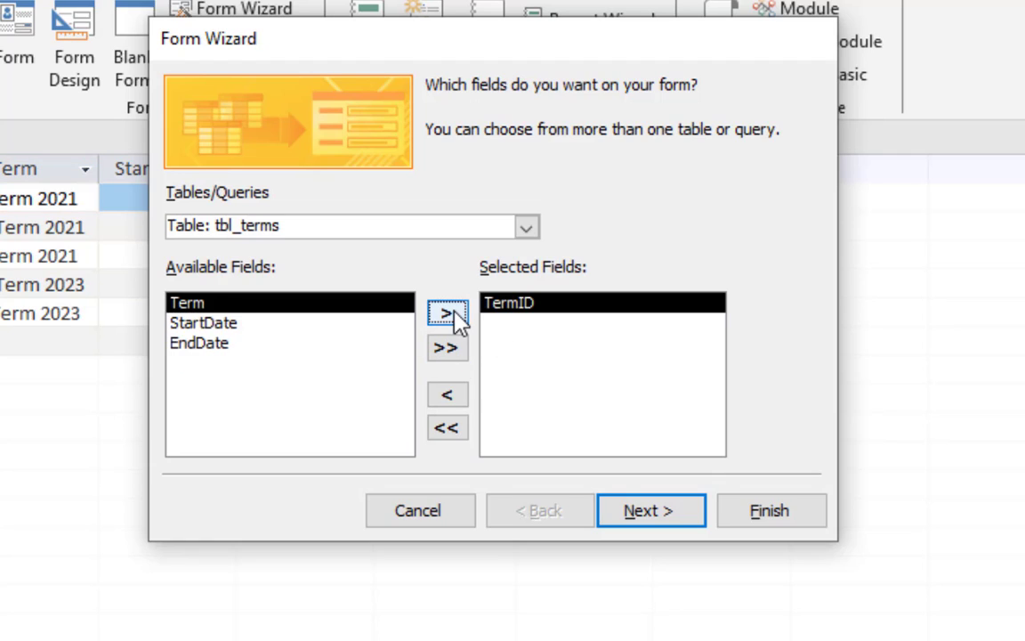
click(453, 314)
click(453, 314)
click(454, 314)
click(658, 520)
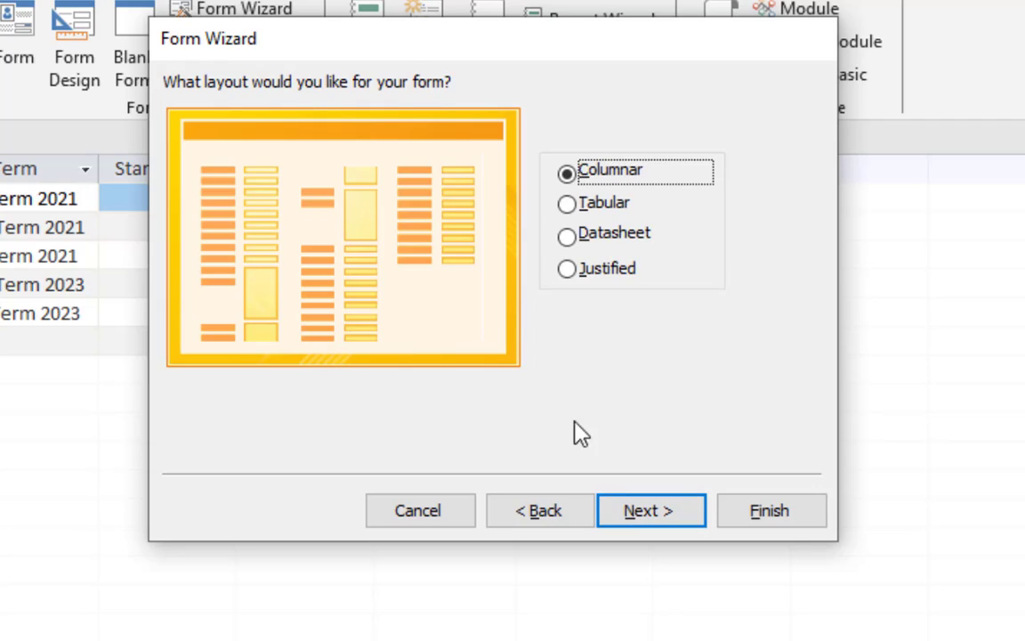
click(635, 512)
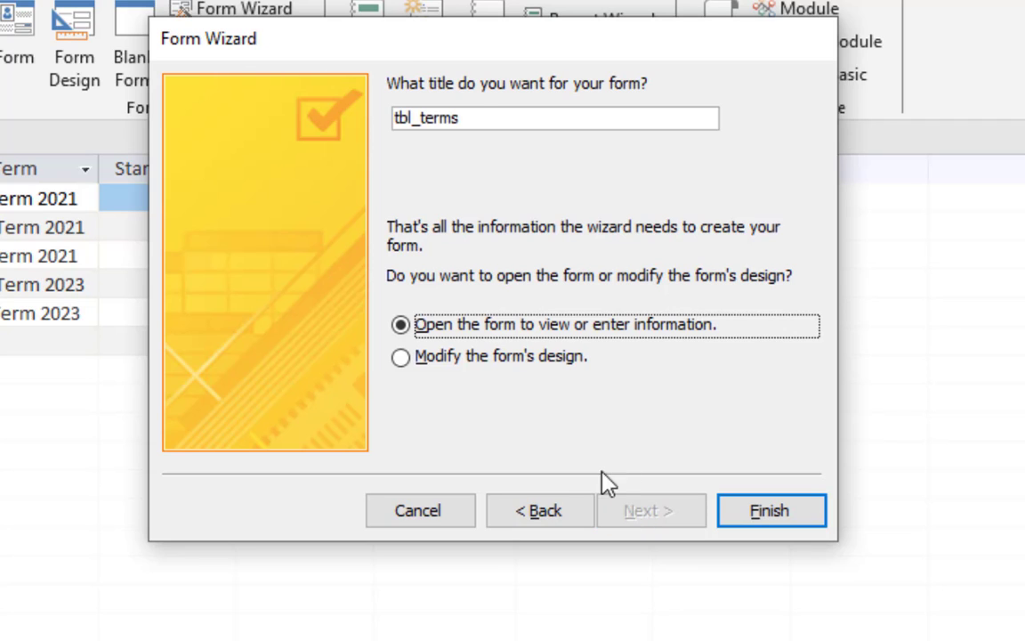
Step: Title the form frm_terms and finish the wizard
drag(419, 119, 307, 119)
click(459, 119)
text(frm)
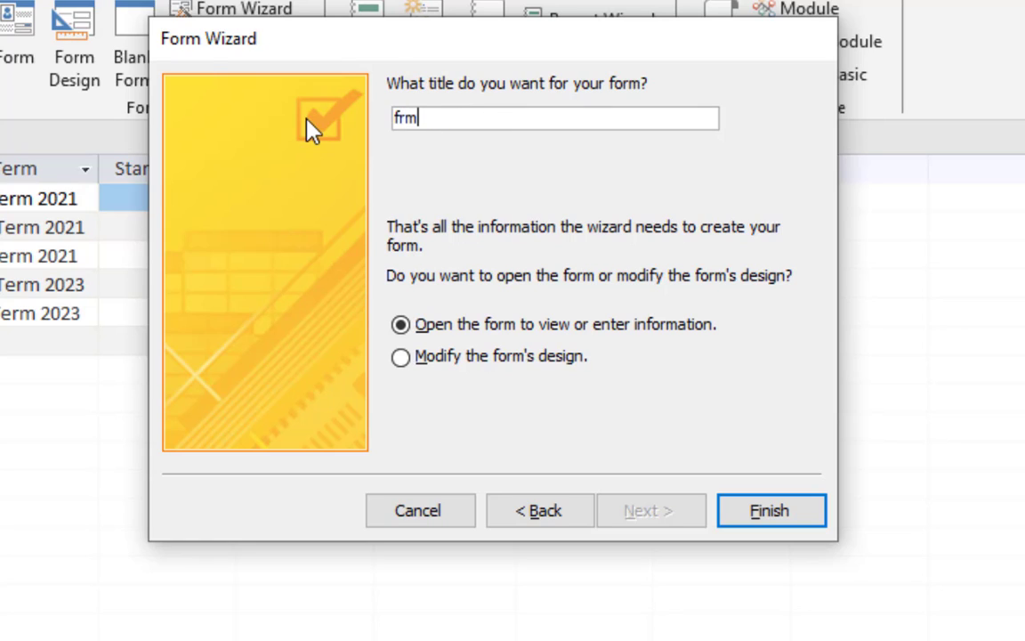
text(_form)
key(BackSpace)
key(BackSpace)
key(BackSpace)
key(BackSpace)
text(terms)
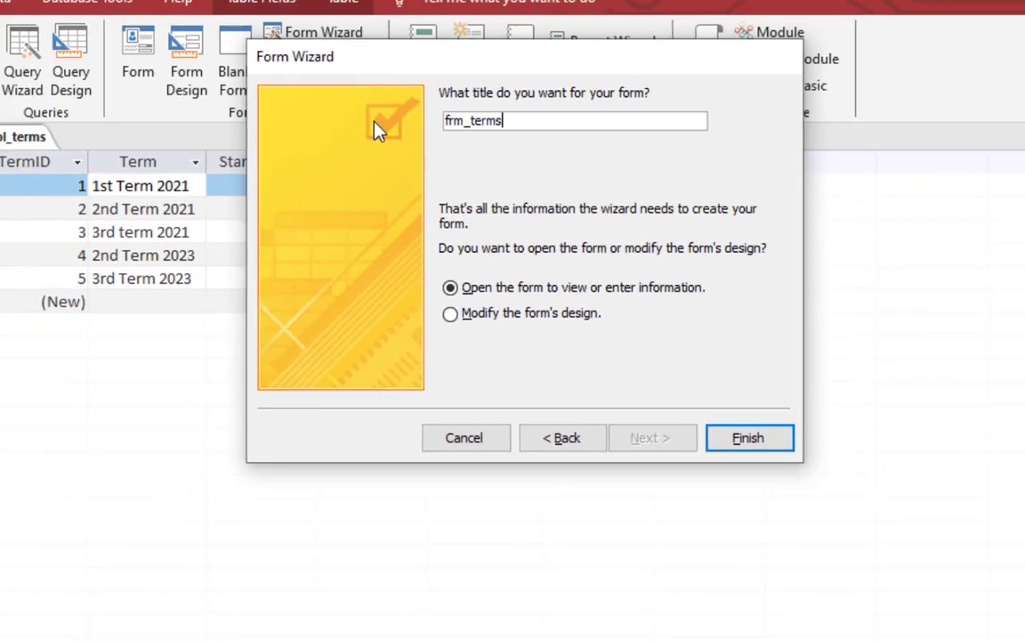
key(Return)
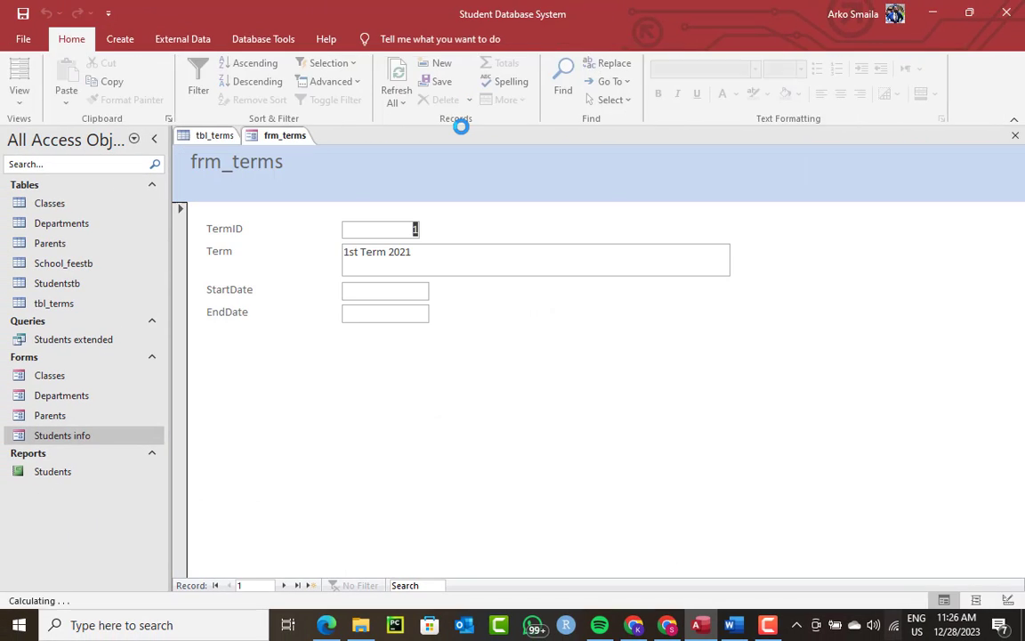
Step: Bring up the view options for the open frm_terms form
right_click(288, 144)
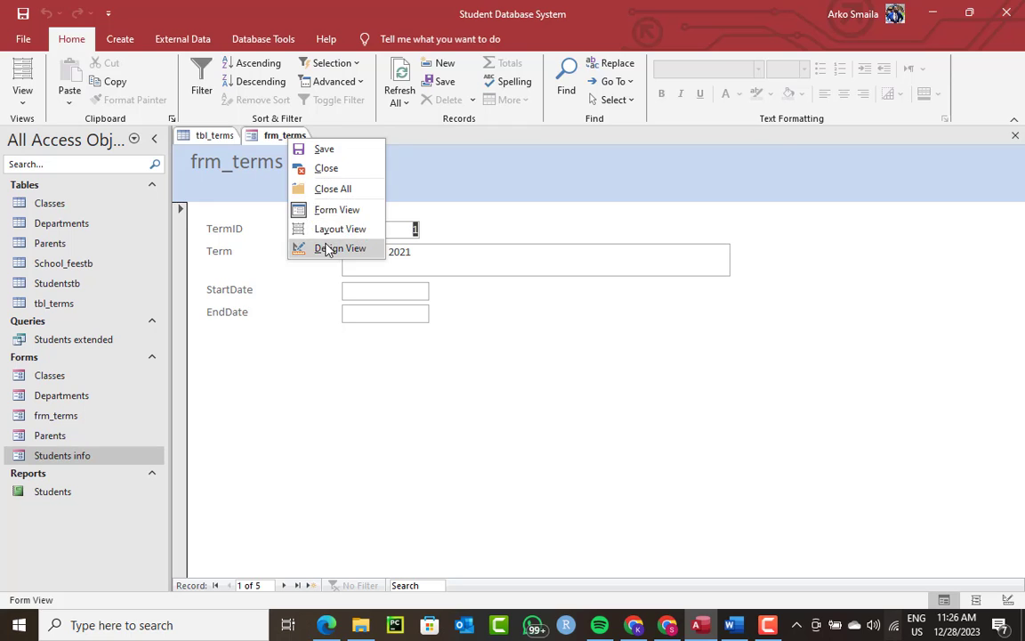
Step: In Design view, size the four field boxes to the widest width and Term to the shortest height
click(327, 246)
drag(462, 271, 404, 363)
right_click(405, 363)
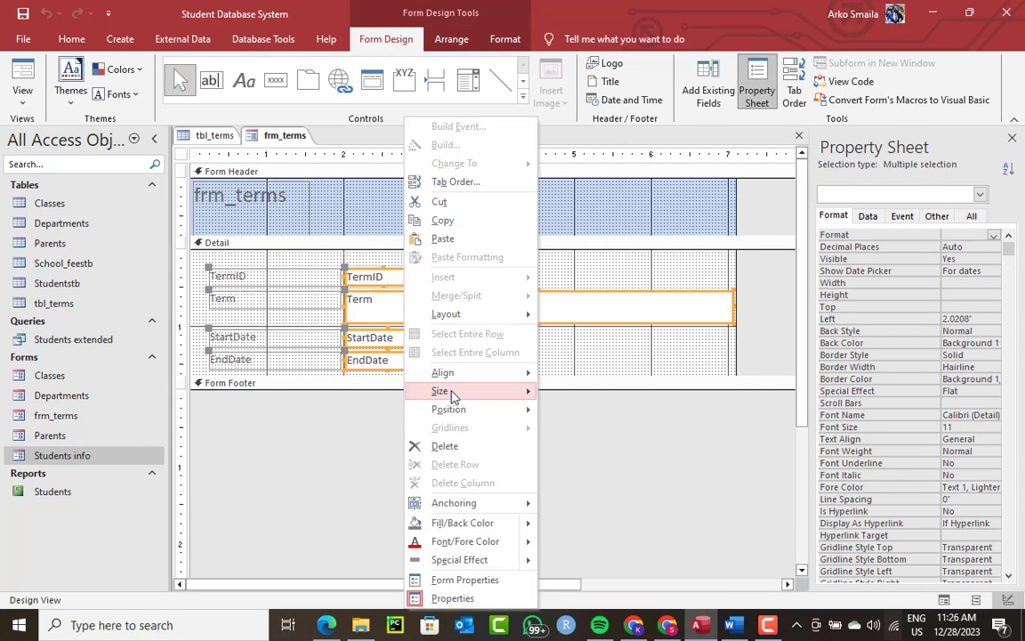
mouse_move(445, 392)
click(595, 484)
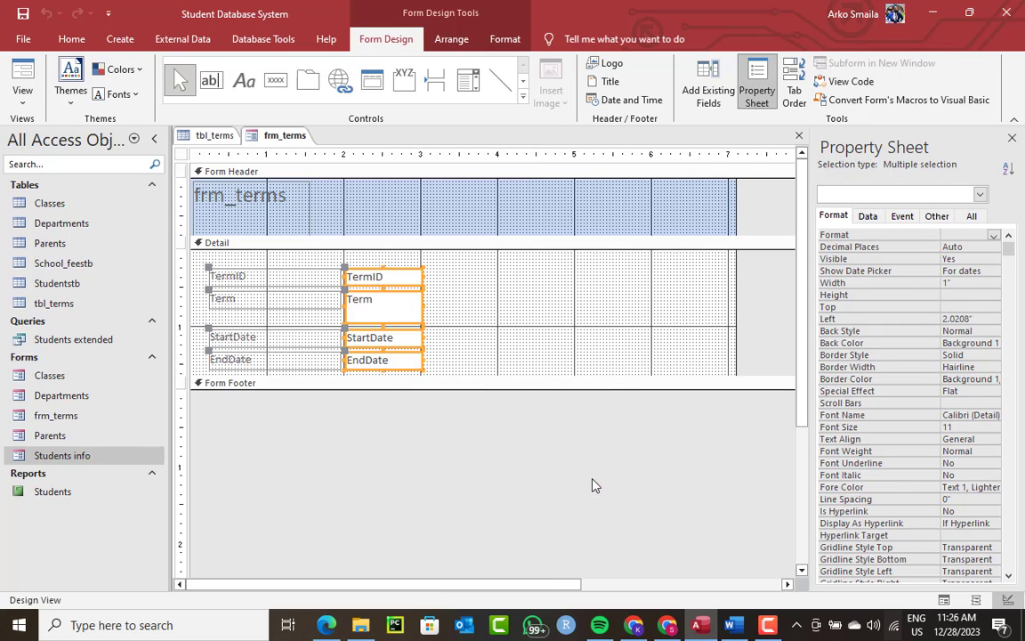
right_click(402, 308)
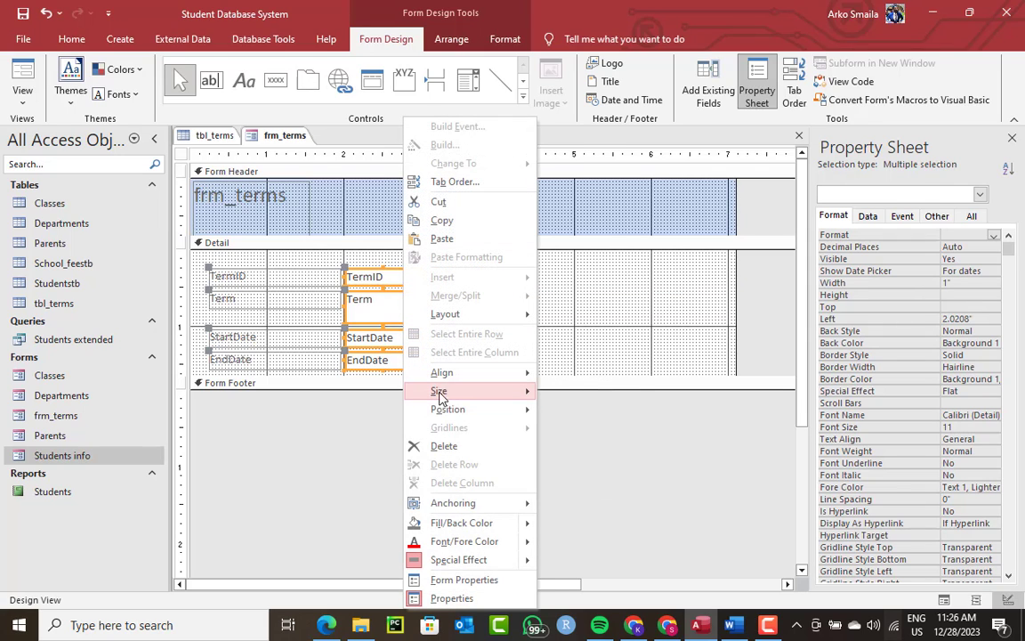
mouse_move(451, 455)
click(588, 472)
Step: Nudge the date boxes up, widen all four boxes, and delete the frm_terms title label
drag(467, 348, 360, 371)
shift+click(366, 336)
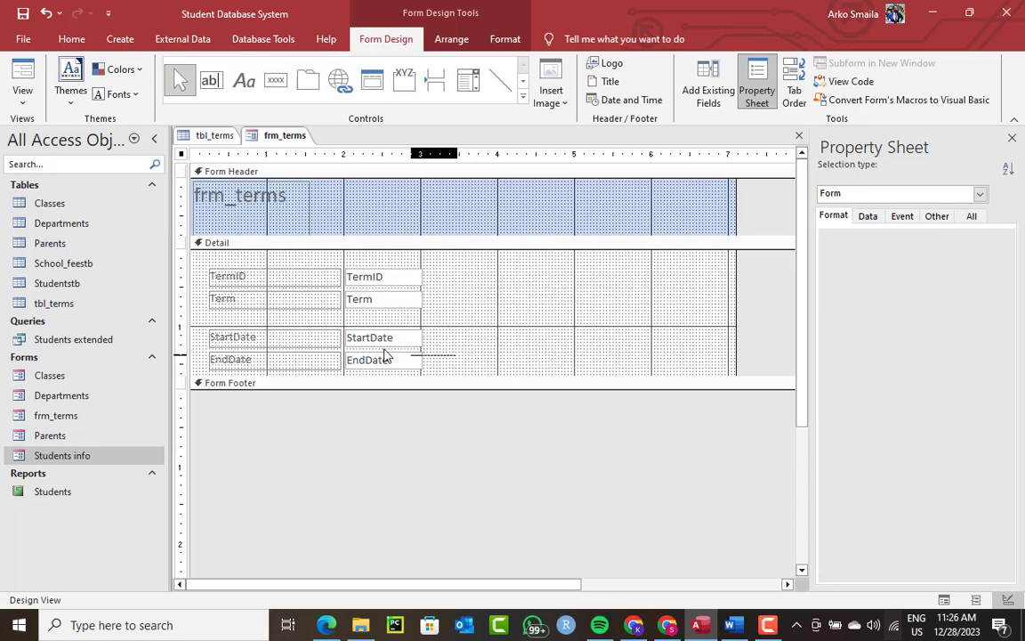
key(Up)
key(Up)
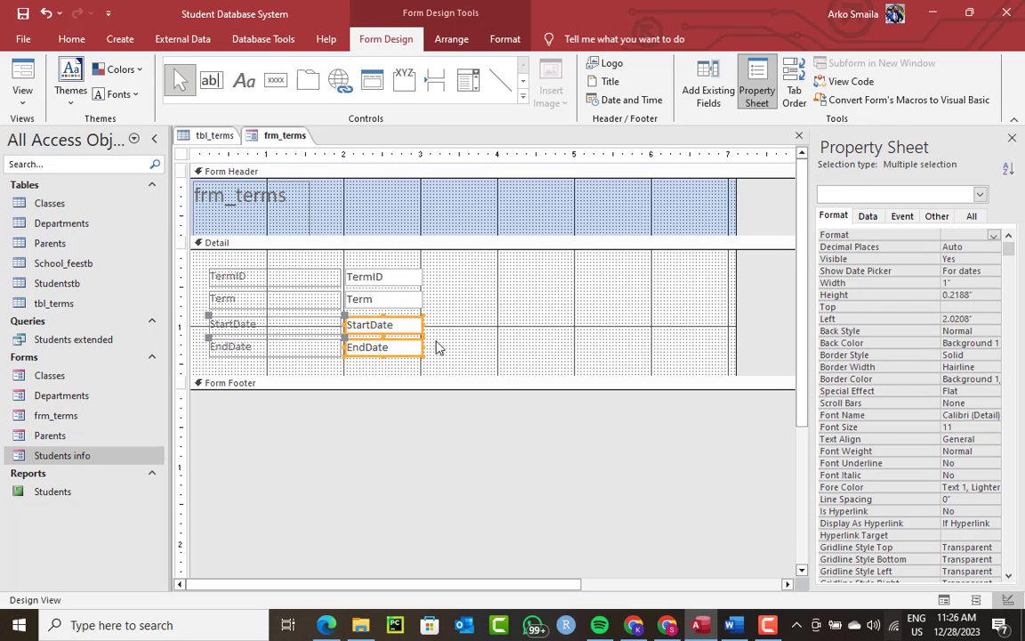
drag(435, 345, 530, 273)
drag(588, 358, 247, 272)
click(285, 194)
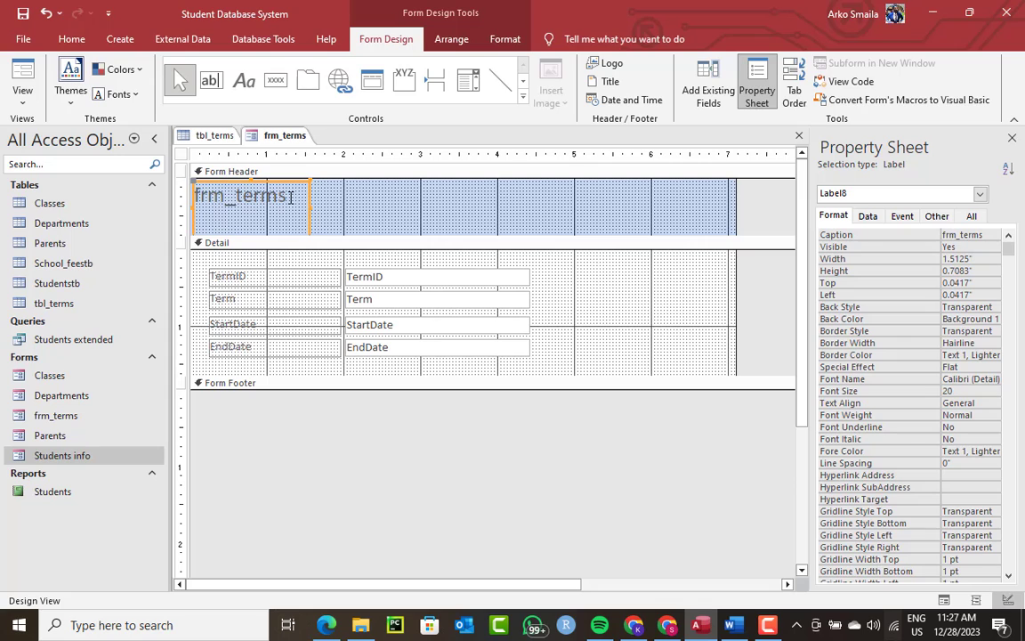
key(Delete)
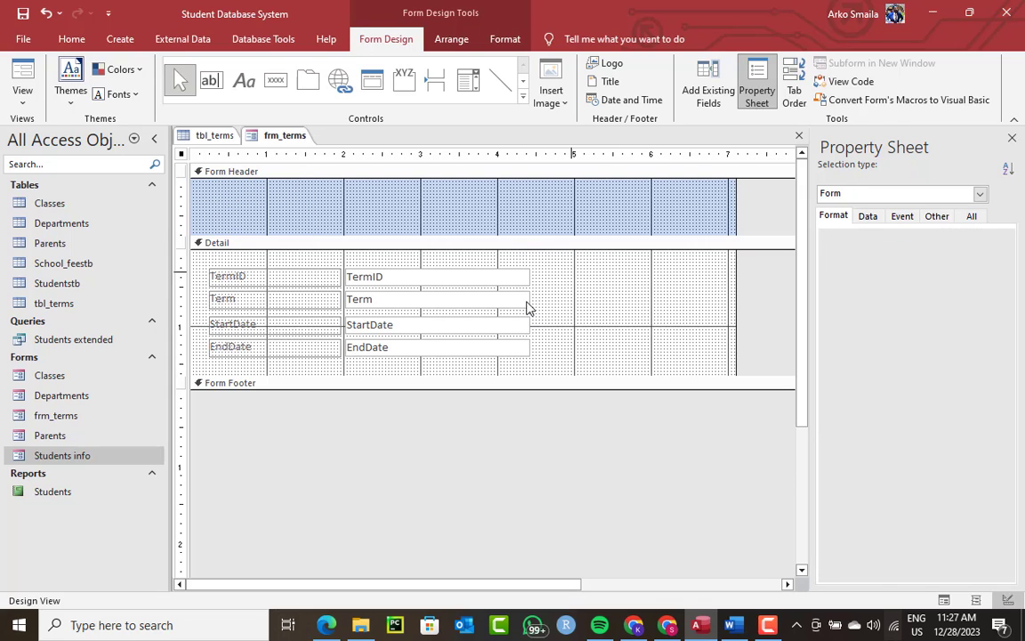
drag(534, 266, 304, 354)
Step: Move the four labels and boxes from Detail into an enlarged Form Header and widen the form
key(Delete)
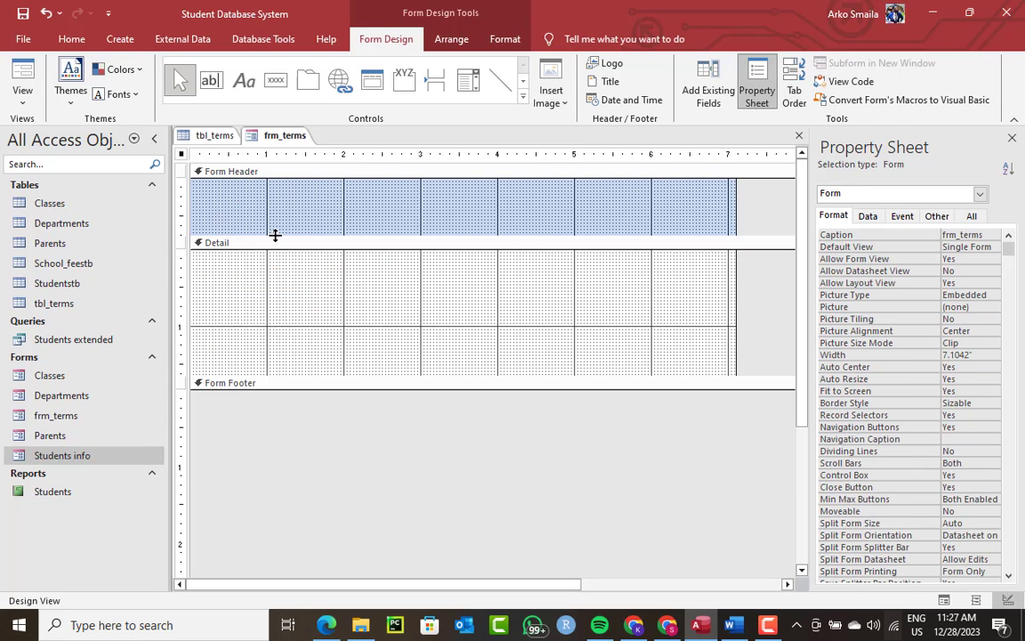
drag(274, 234, 270, 272)
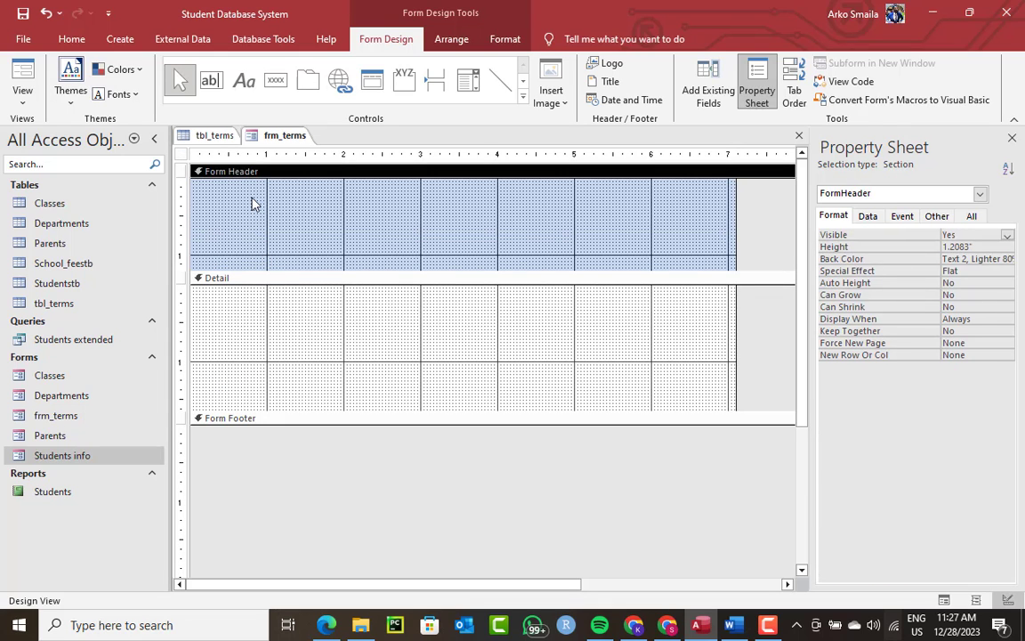
key(ctrl+v)
click(292, 210)
drag(576, 267, 232, 142)
drag(262, 206, 284, 198)
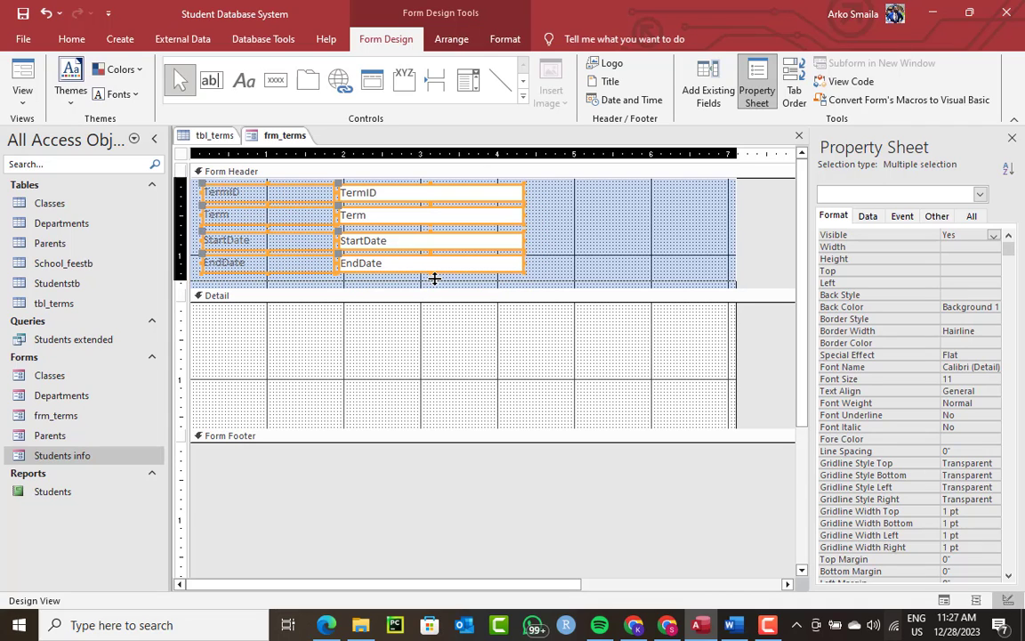
drag(434, 279, 436, 271)
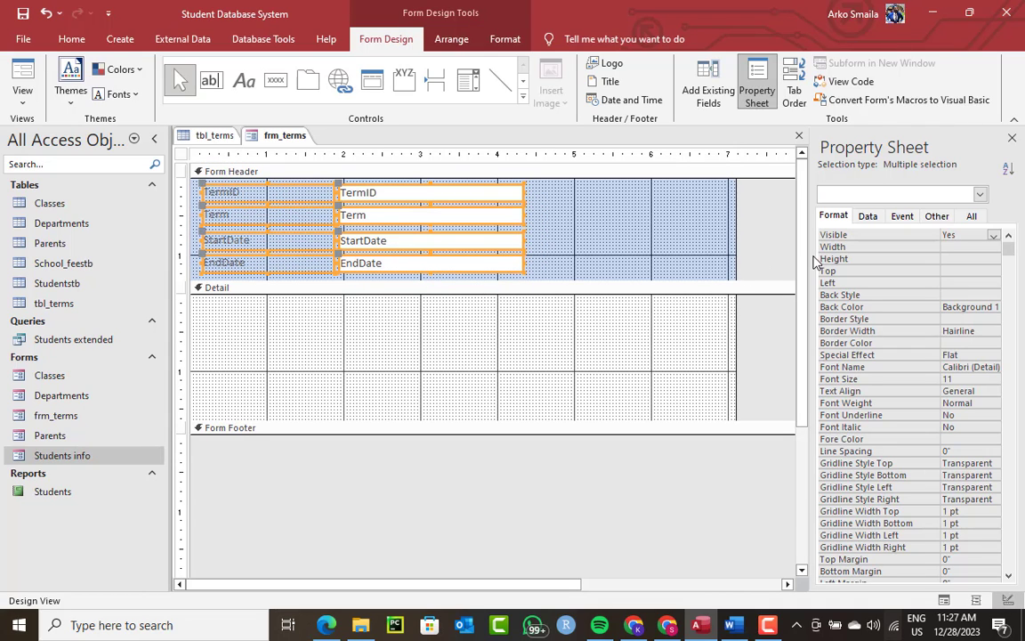
drag(812, 259, 859, 252)
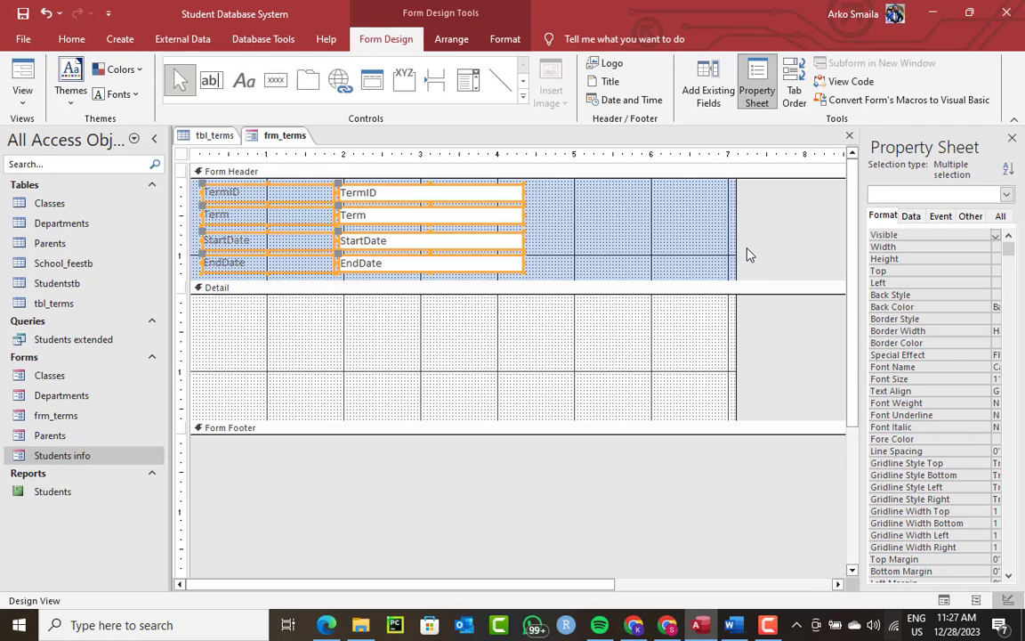
drag(734, 245, 809, 243)
Step: Nudge the Term, StartDate and EndDate rows closer together and realign the labels
drag(604, 265, 418, 257)
key(Up)
drag(561, 263, 433, 242)
key(Up)
key(Up)
drag(551, 259, 420, 216)
key(Up)
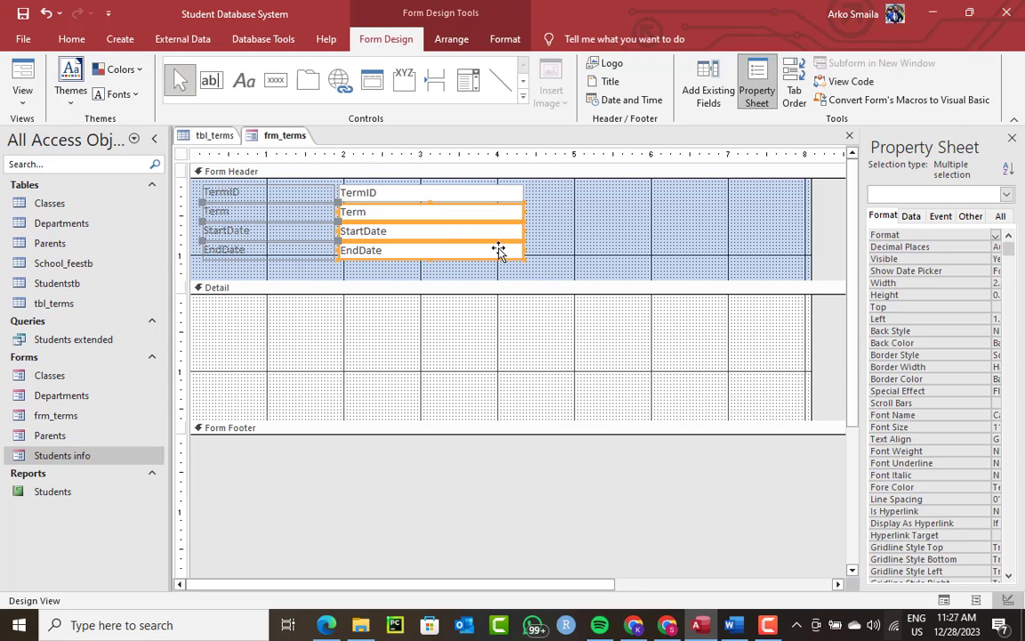
click(556, 269)
mouse_move(552, 258)
mouse_down()
mouse_move(296, 207)
mouse_move(538, 246)
mouse_up()
drag(195, 190, 268, 263)
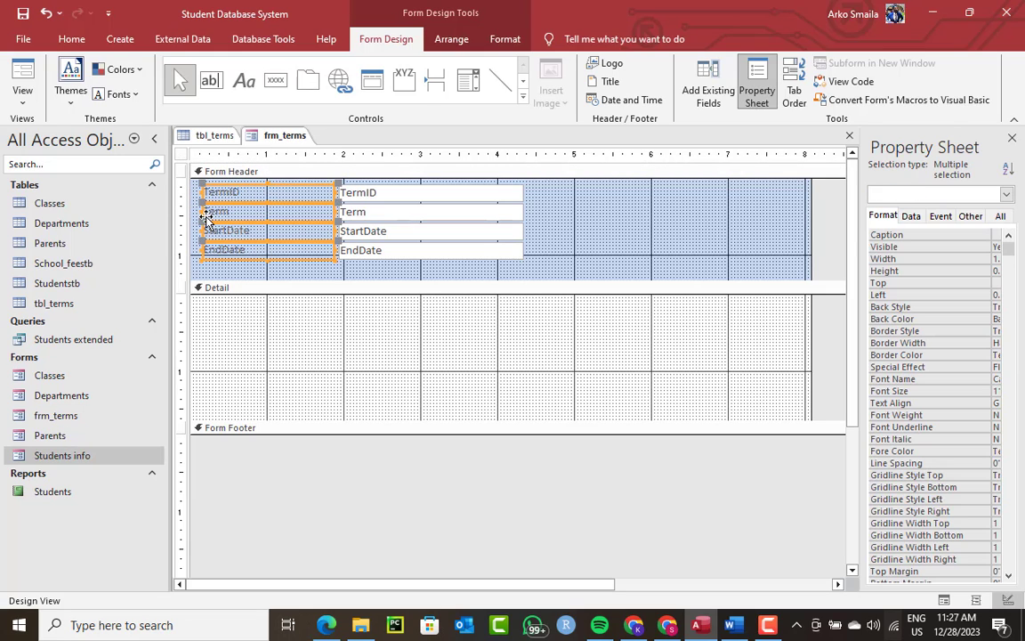
drag(199, 212, 240, 212)
drag(551, 198, 254, 254)
click(561, 247)
click(561, 252)
Step: Fill the frm_terms Form Header background with tan
click(505, 40)
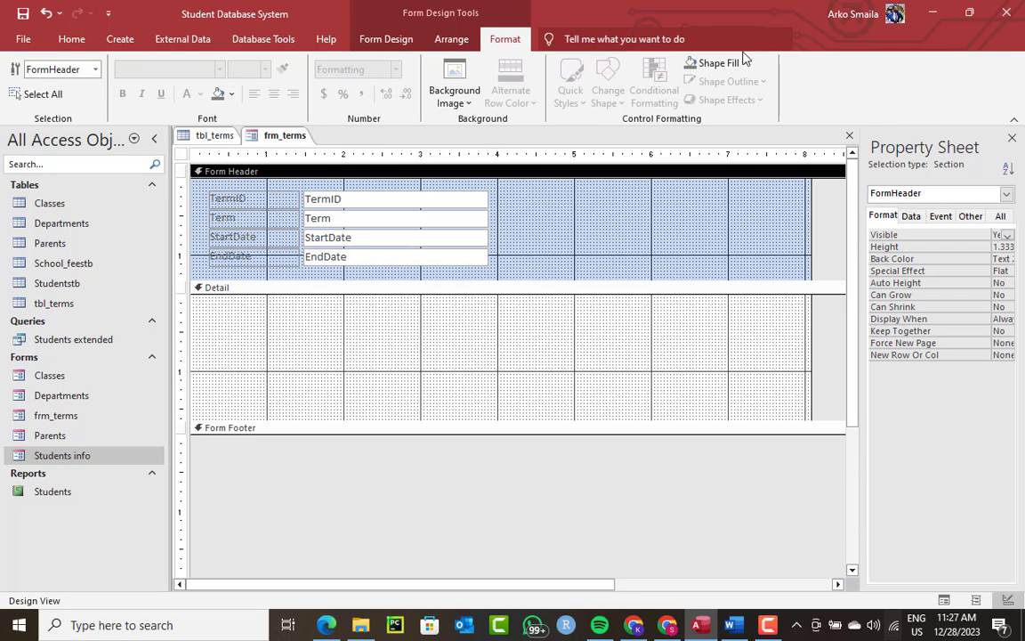
click(716, 62)
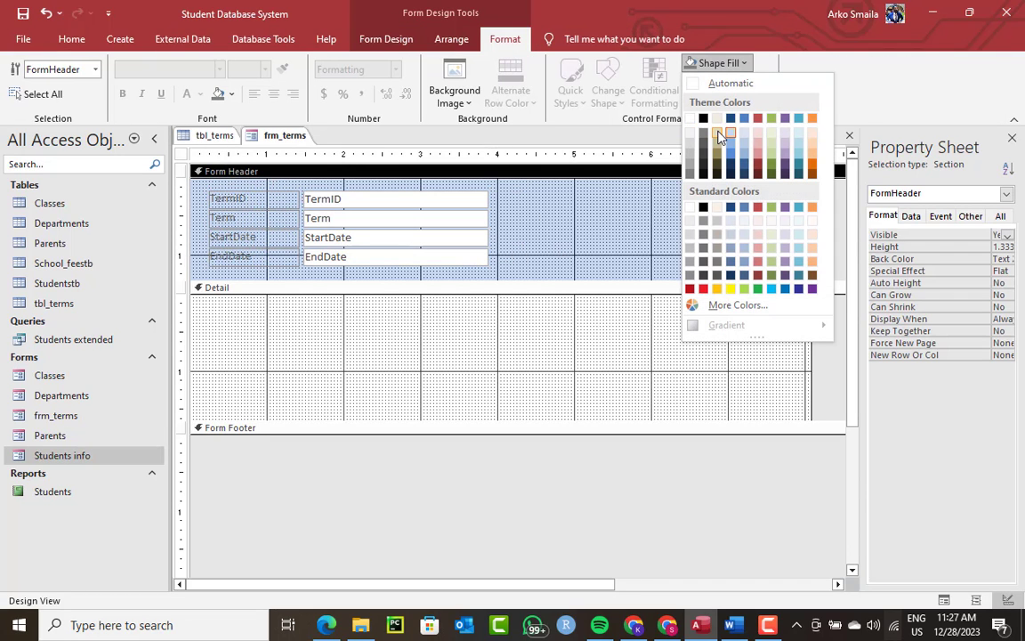
click(718, 133)
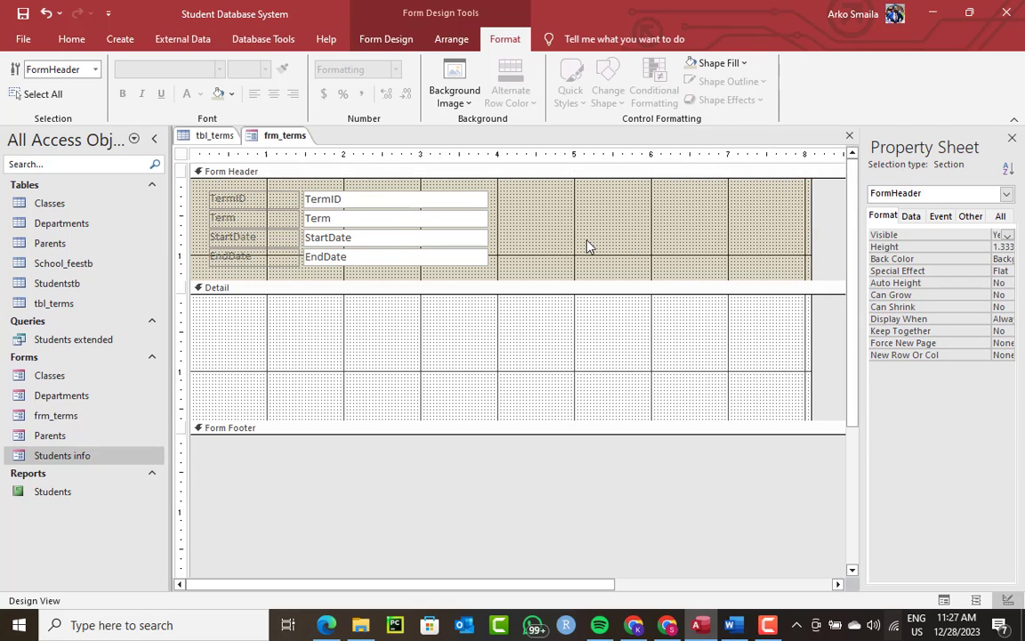
Step: Set the header's labels and fields to 12-point text, after briefly trying 14
drag(447, 178, 245, 265)
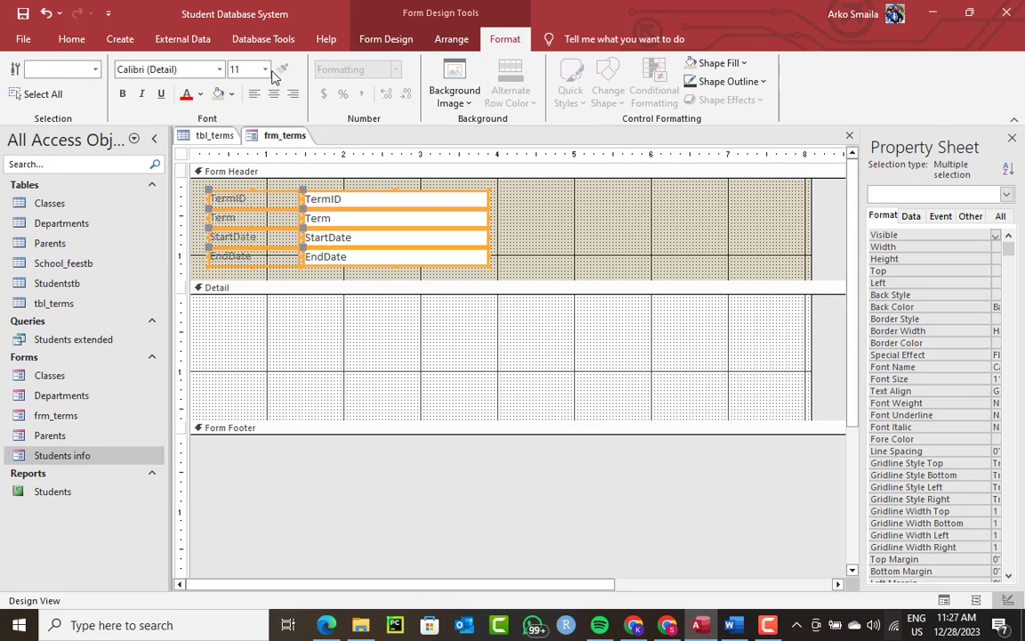
click(267, 71)
click(252, 163)
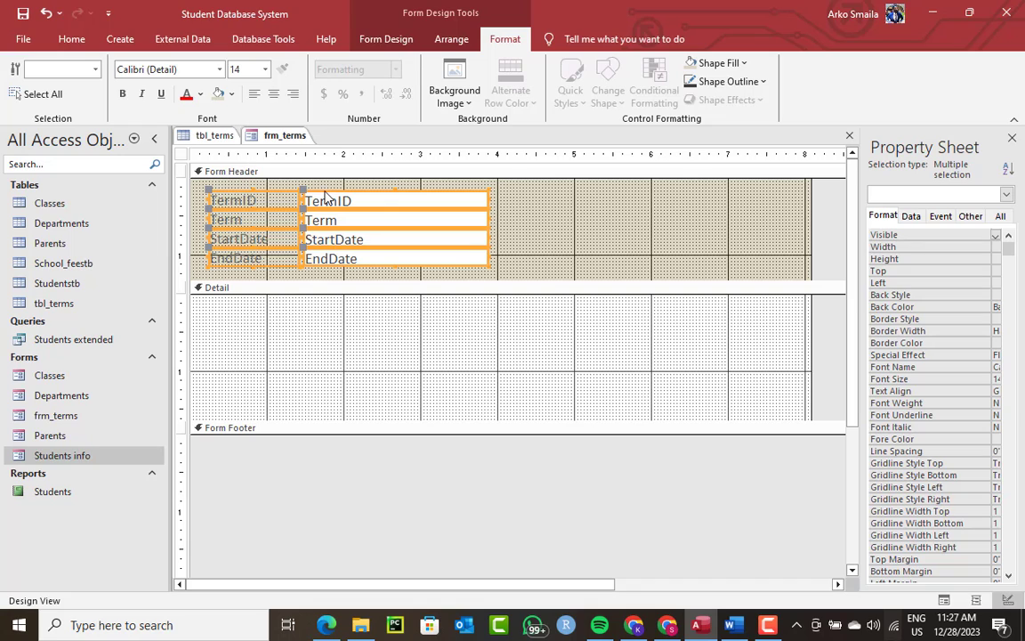
click(552, 236)
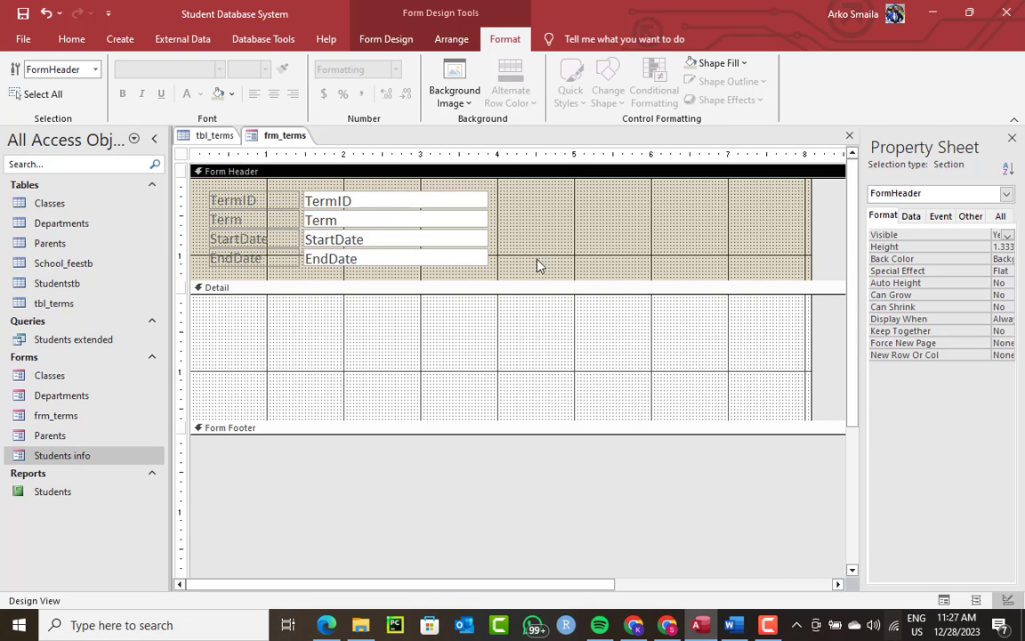
click(183, 257)
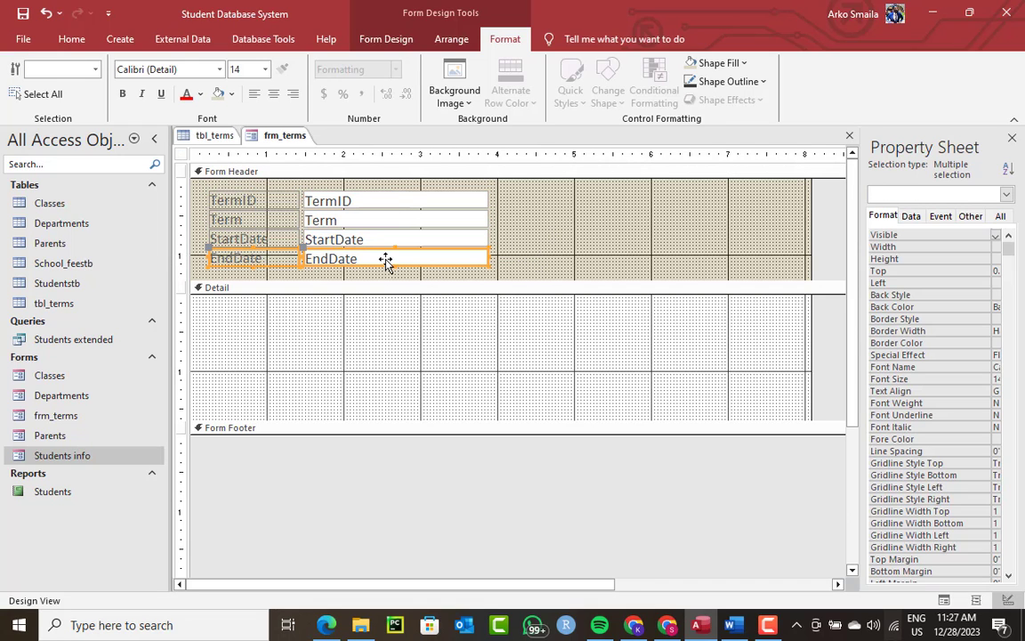
drag(534, 265, 252, 201)
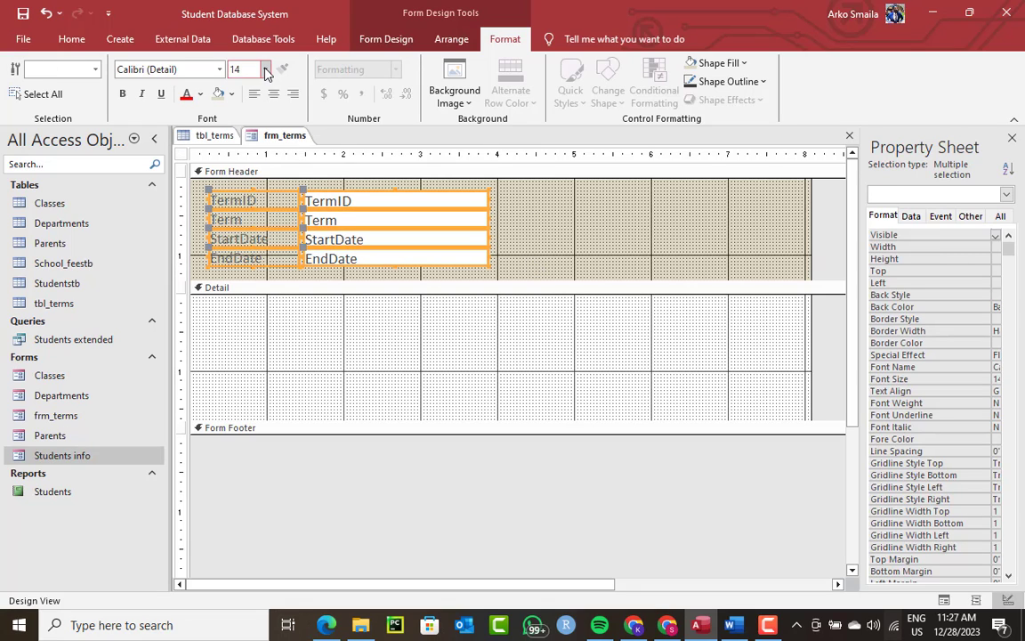
click(265, 69)
click(222, 138)
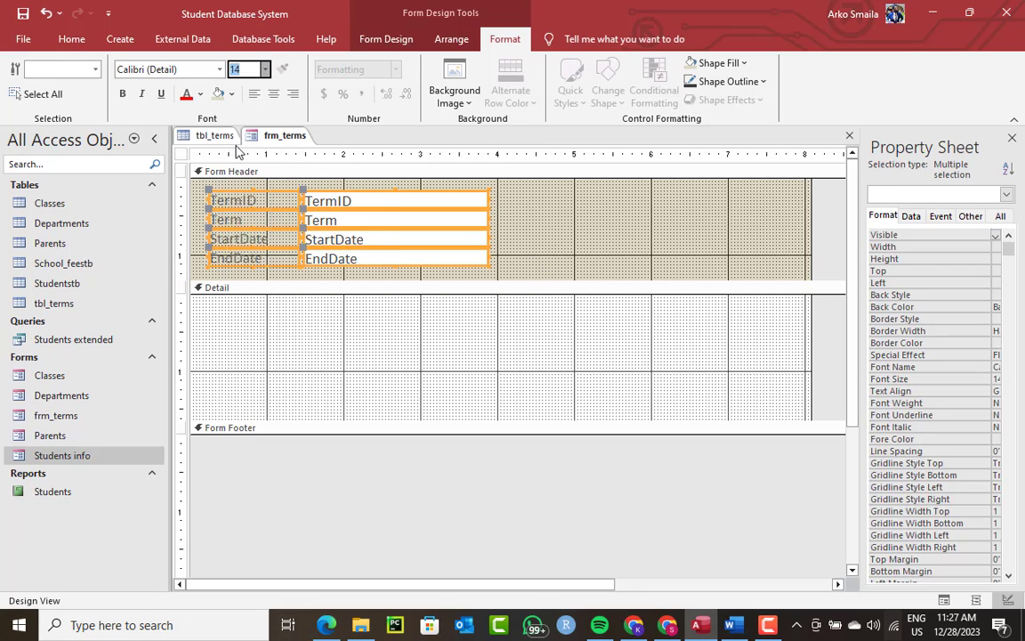
Step: Give the header controls a darker font colour, then begin editing the TermID label
click(200, 94)
click(200, 153)
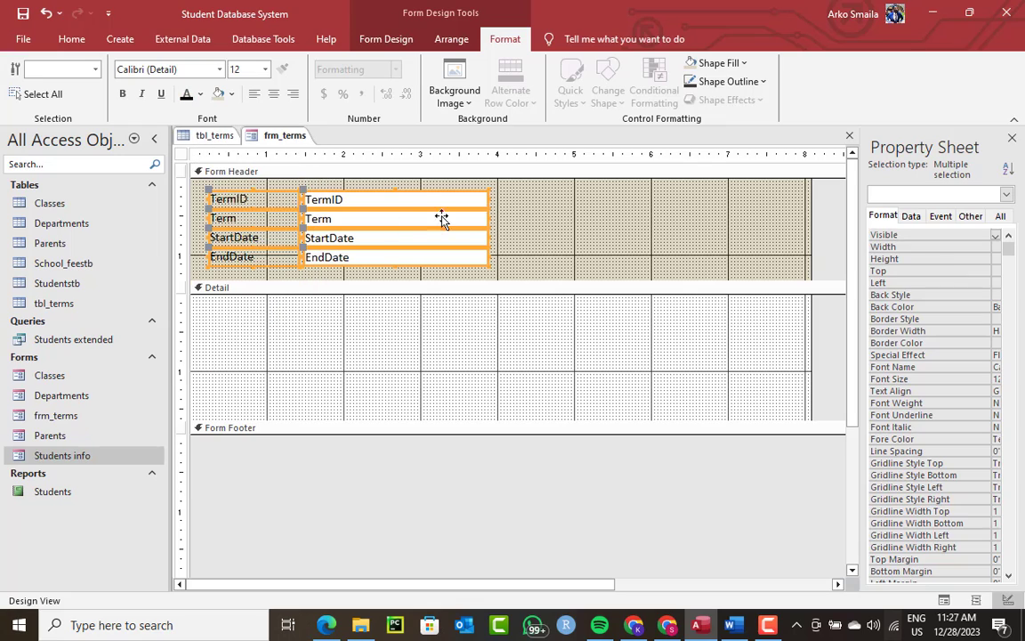
click(487, 223)
click(251, 203)
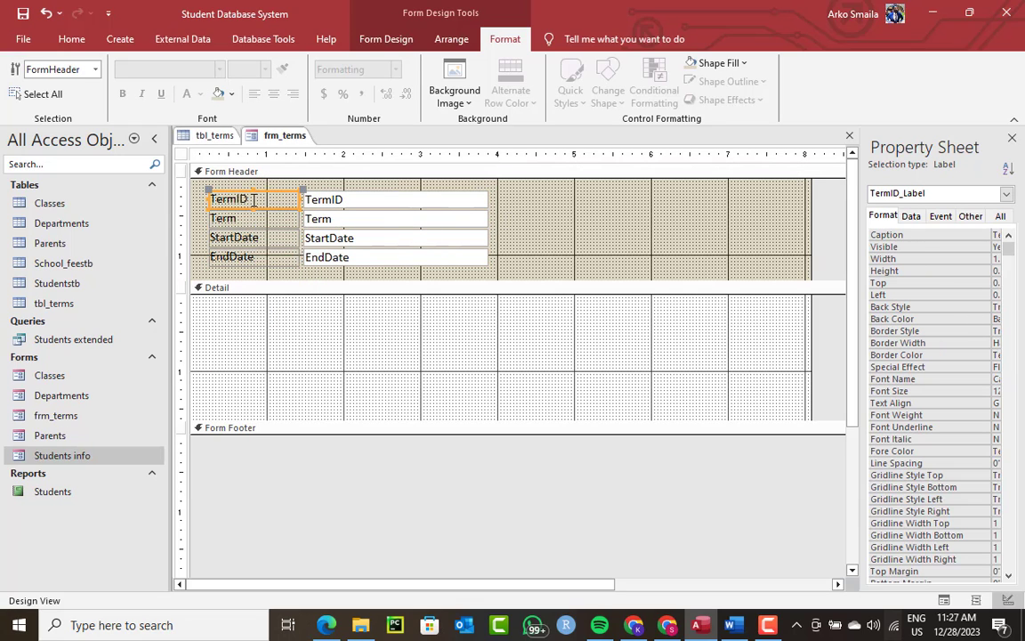
click(262, 199)
Step: After a quick Form View check, centre the text in the four field text boxes
right_click(274, 140)
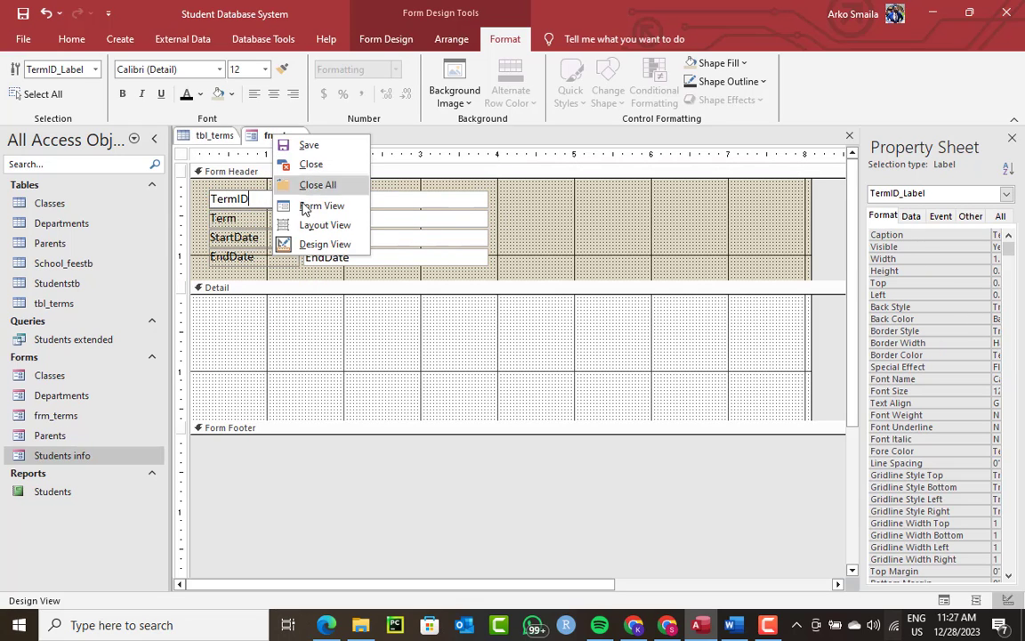
click(307, 204)
right_click(541, 163)
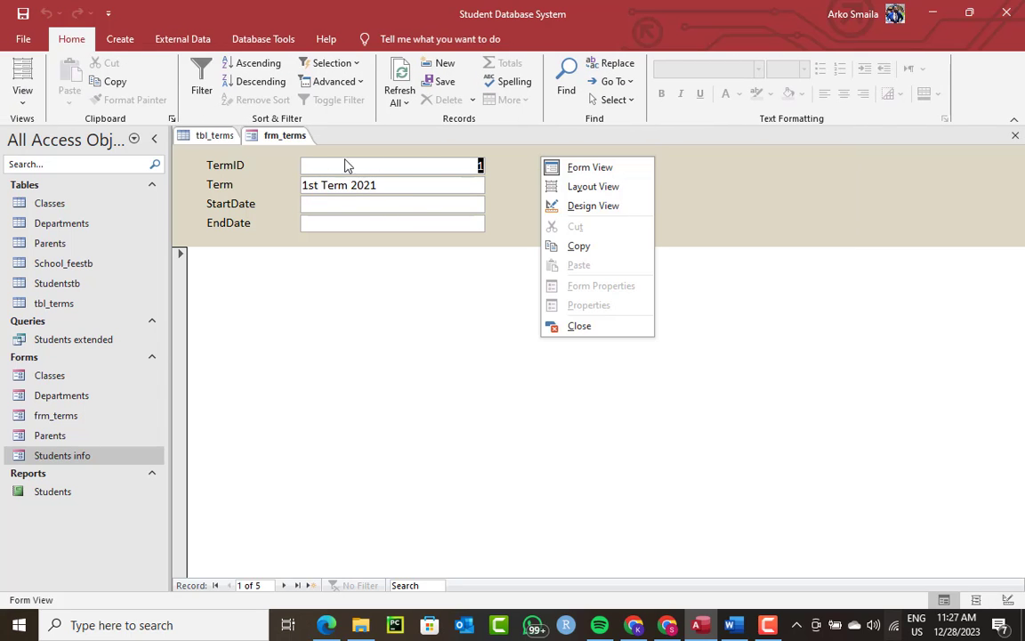
click(570, 207)
drag(498, 178, 400, 285)
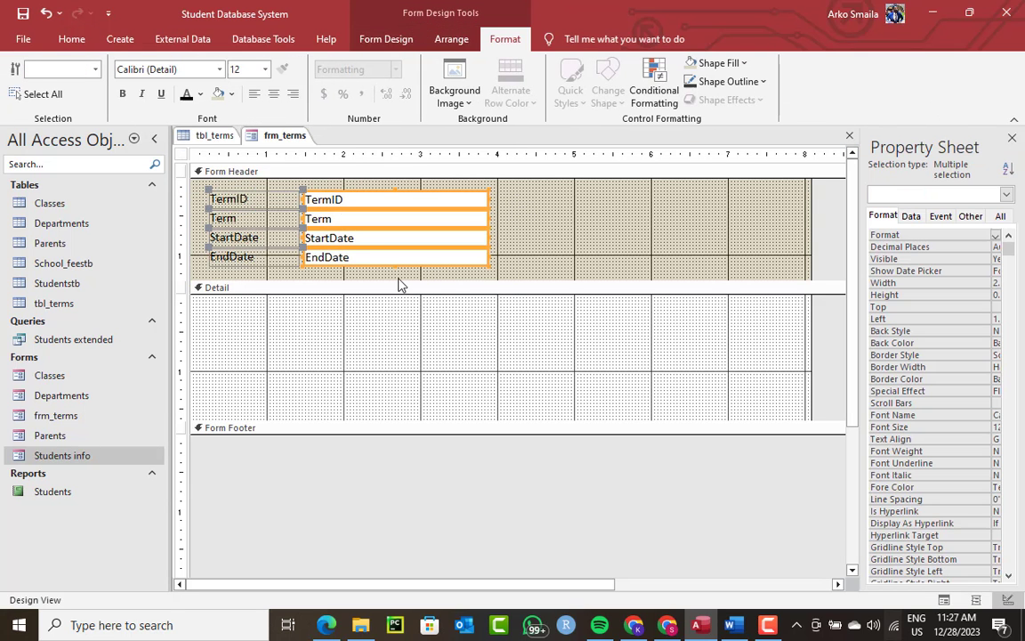
click(273, 95)
click(514, 206)
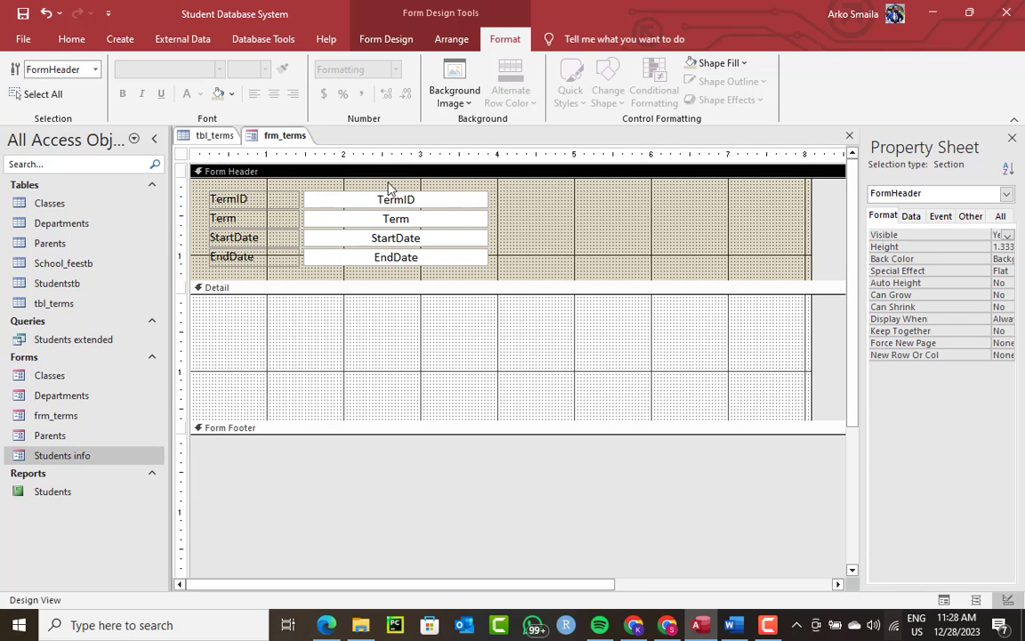
Step: Preview the centred StartDate and EndDate fields in Form View, then return to Design View
right_click(299, 136)
click(310, 204)
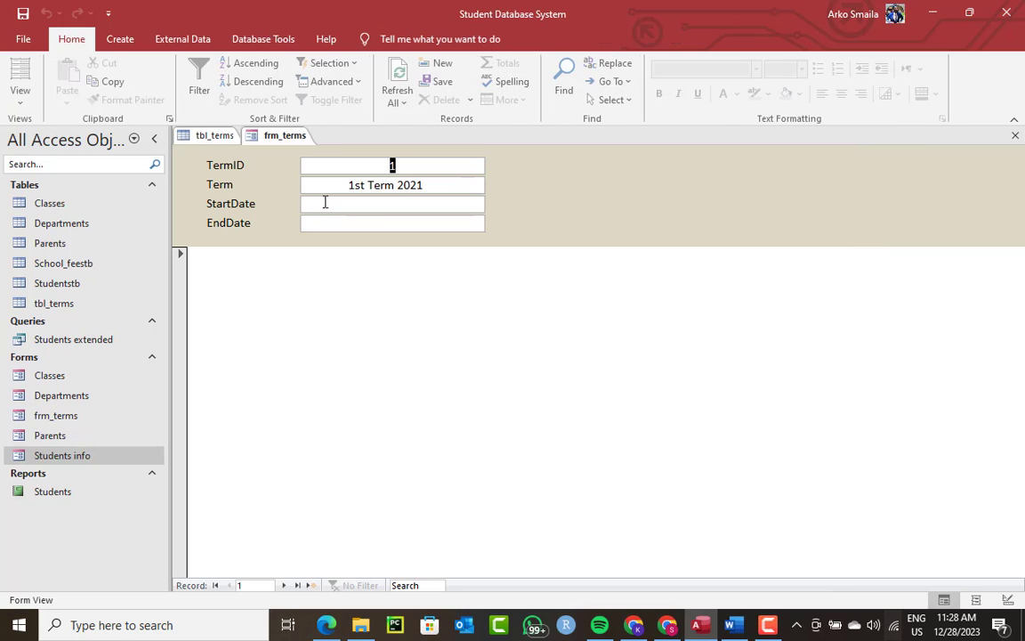
click(399, 205)
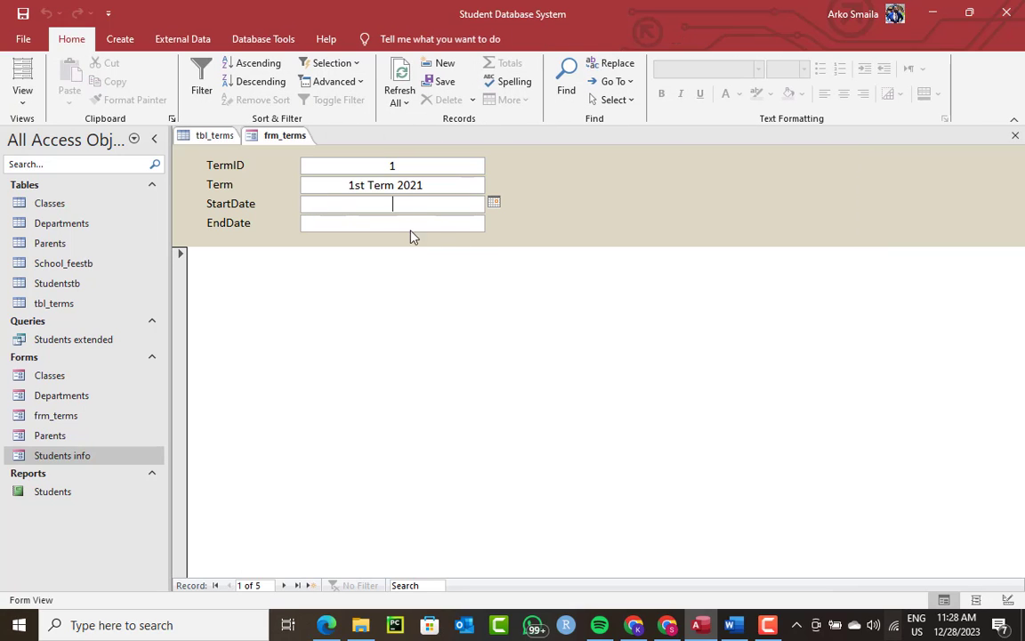
click(412, 223)
right_click(284, 134)
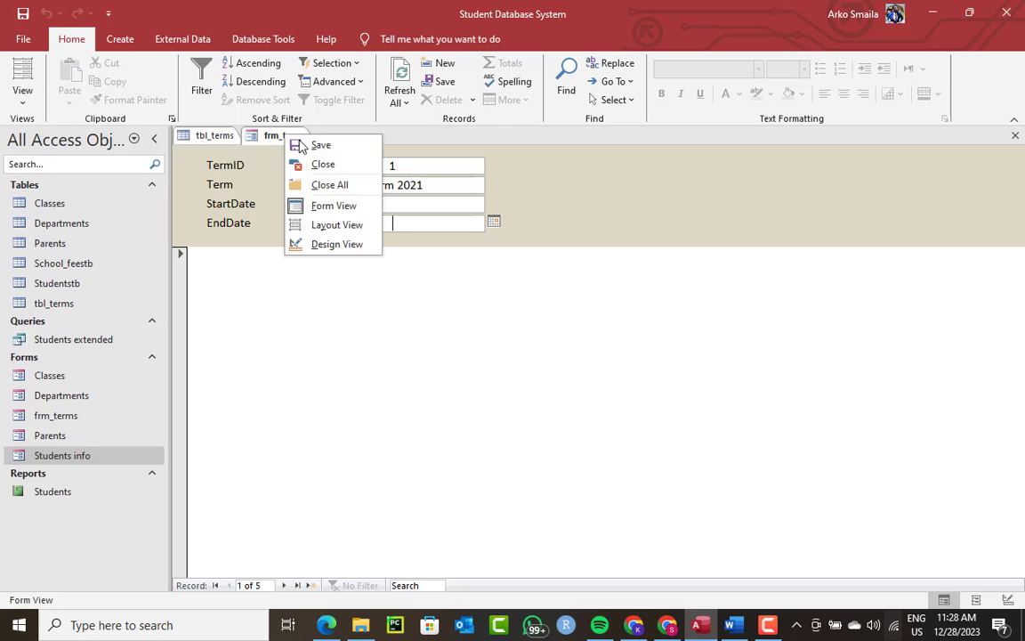
click(285, 136)
right_click(284, 135)
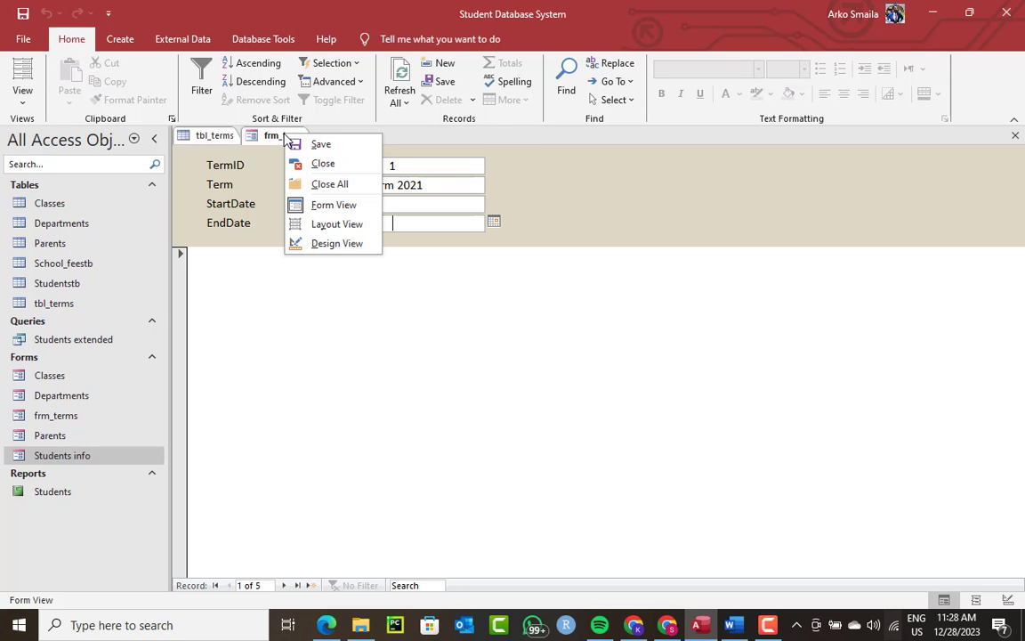
right_click(559, 178)
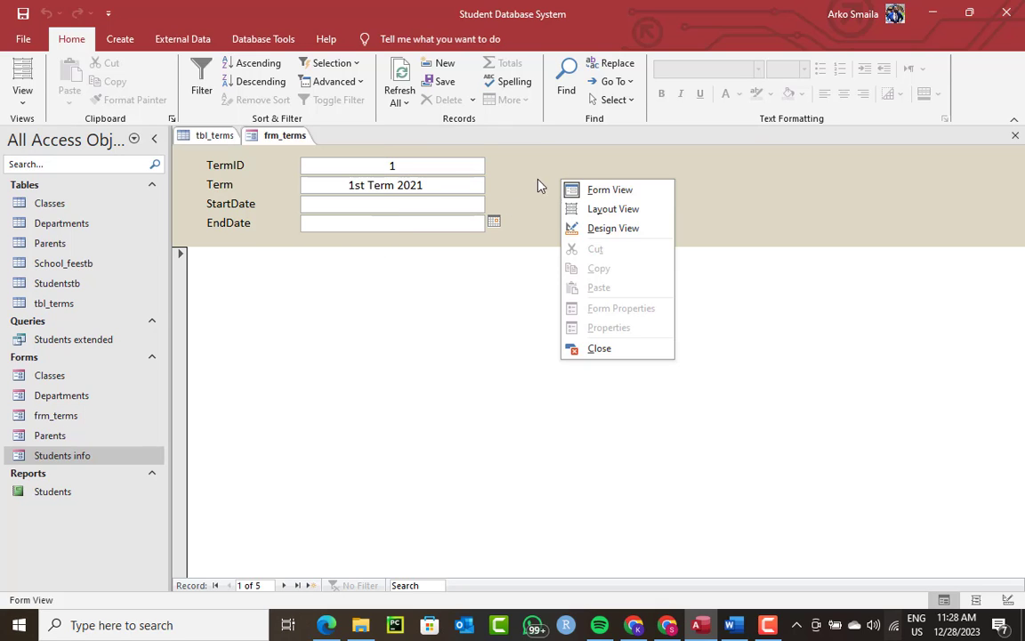
right_click(538, 156)
click(590, 206)
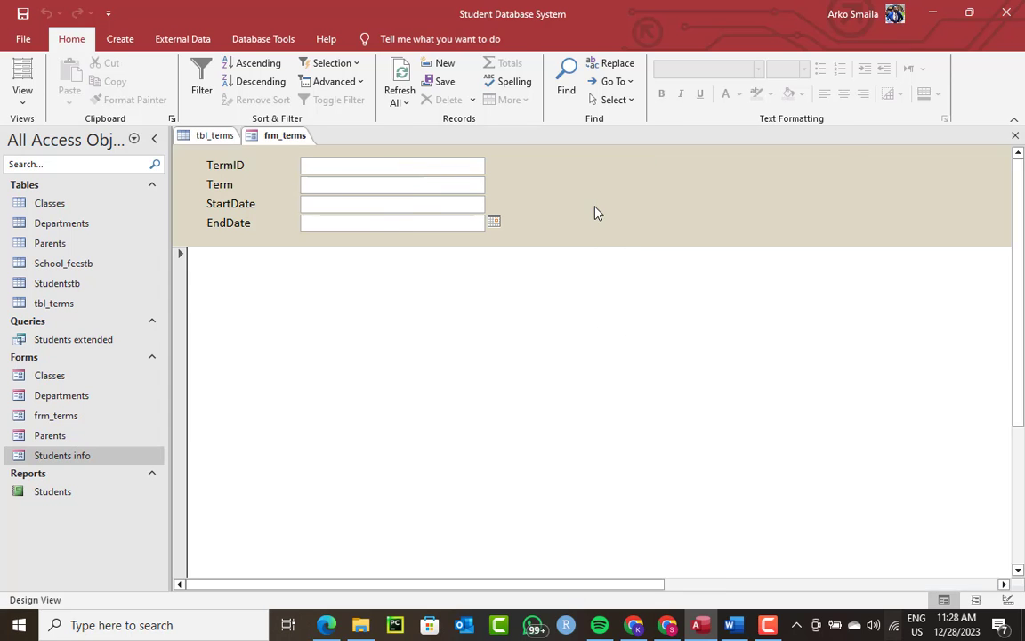
drag(436, 589, 522, 591)
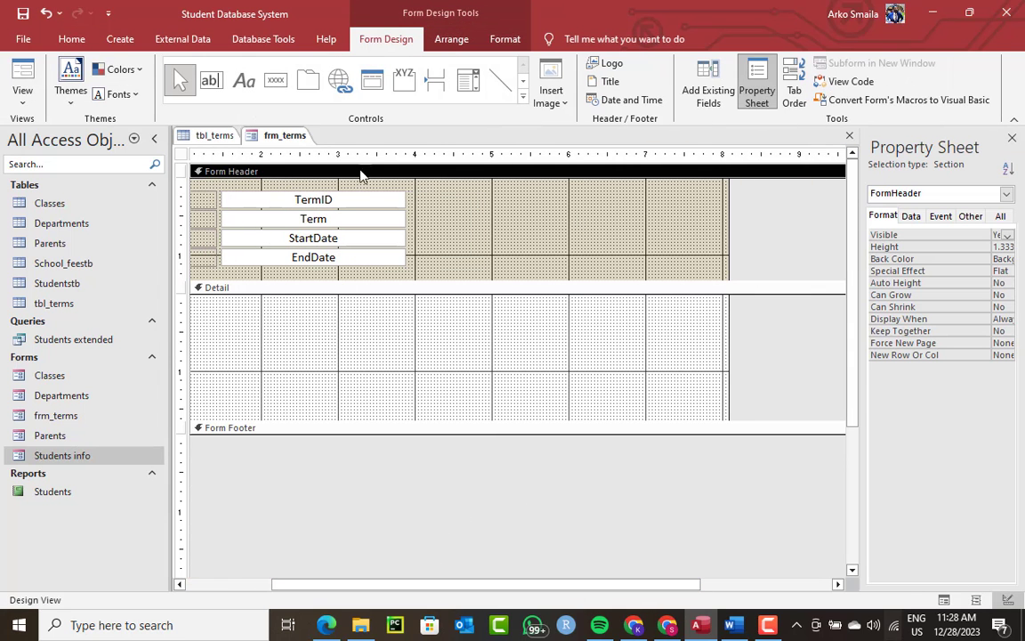
Step: Draw a new combo box in the frm_terms Form Header
click(468, 82)
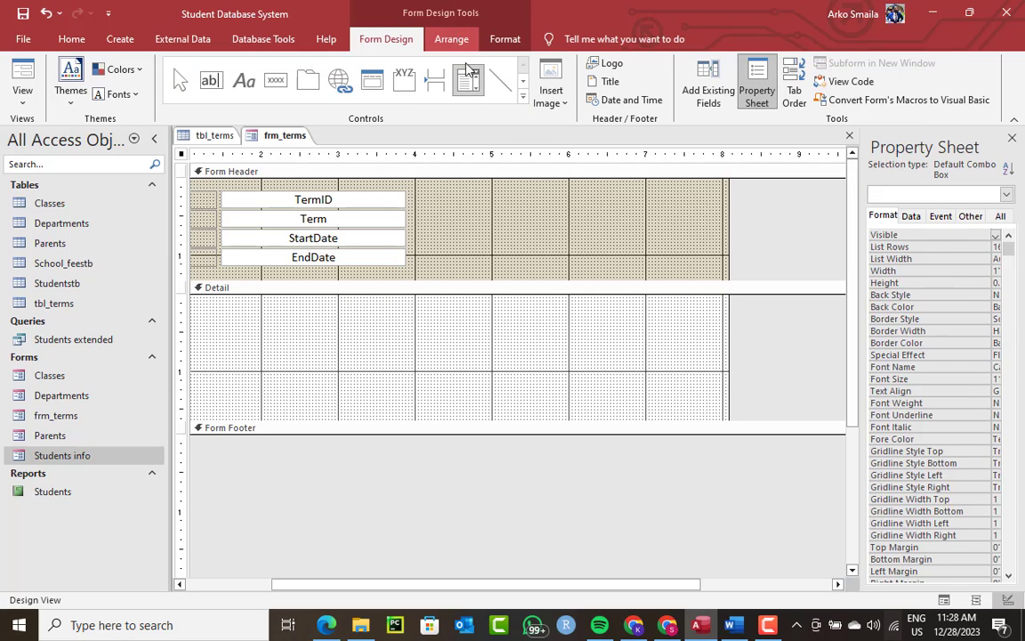
click(468, 81)
click(460, 242)
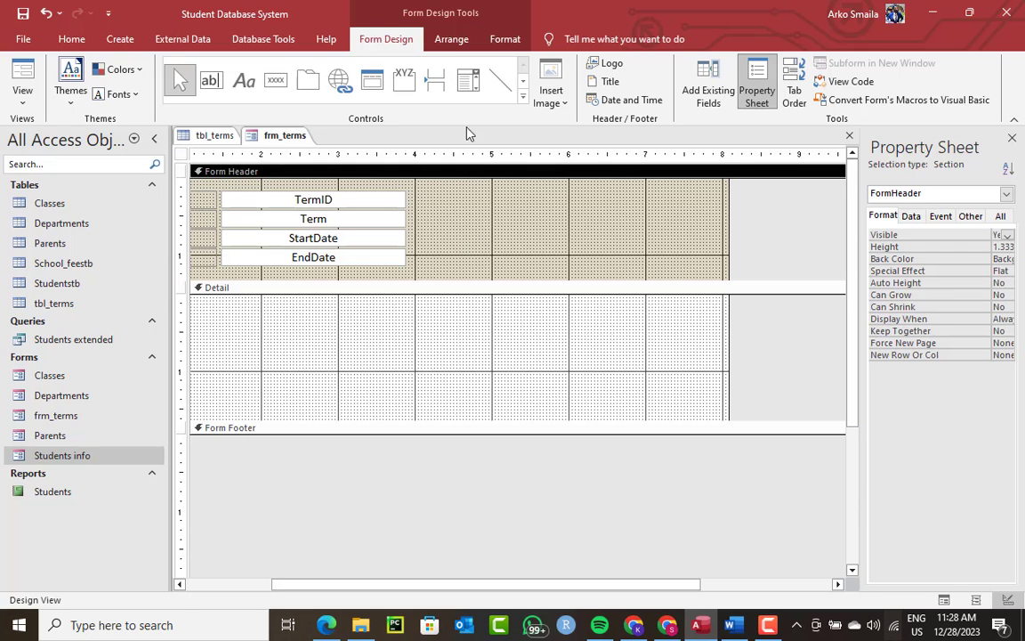
click(468, 81)
drag(487, 241, 625, 259)
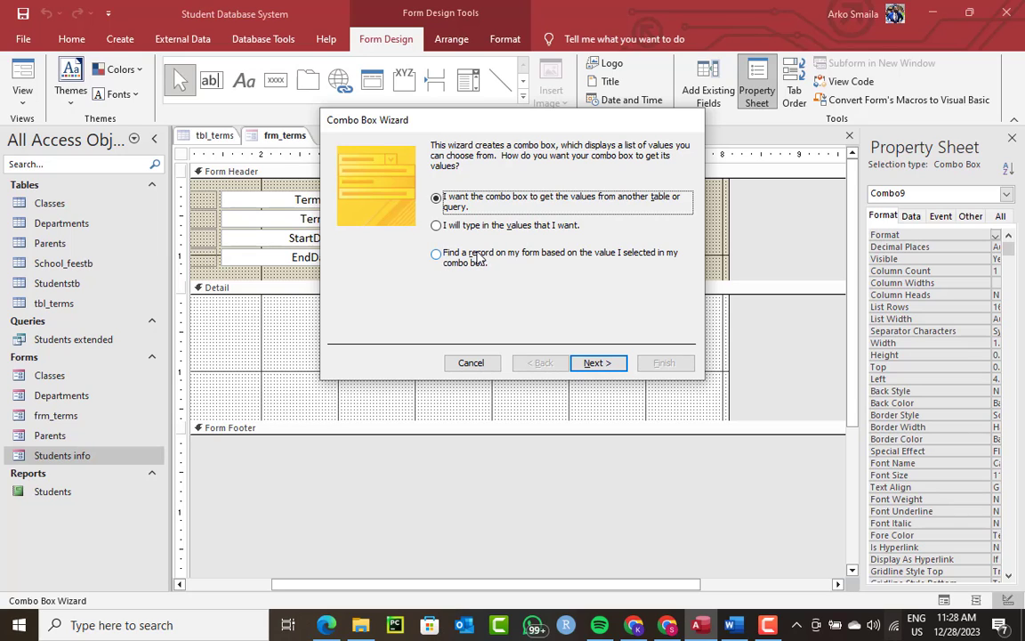
Step: Build it as a find-record combo using Term and TermID, key column hidden, labelled 'Search:'
click(435, 255)
click(591, 364)
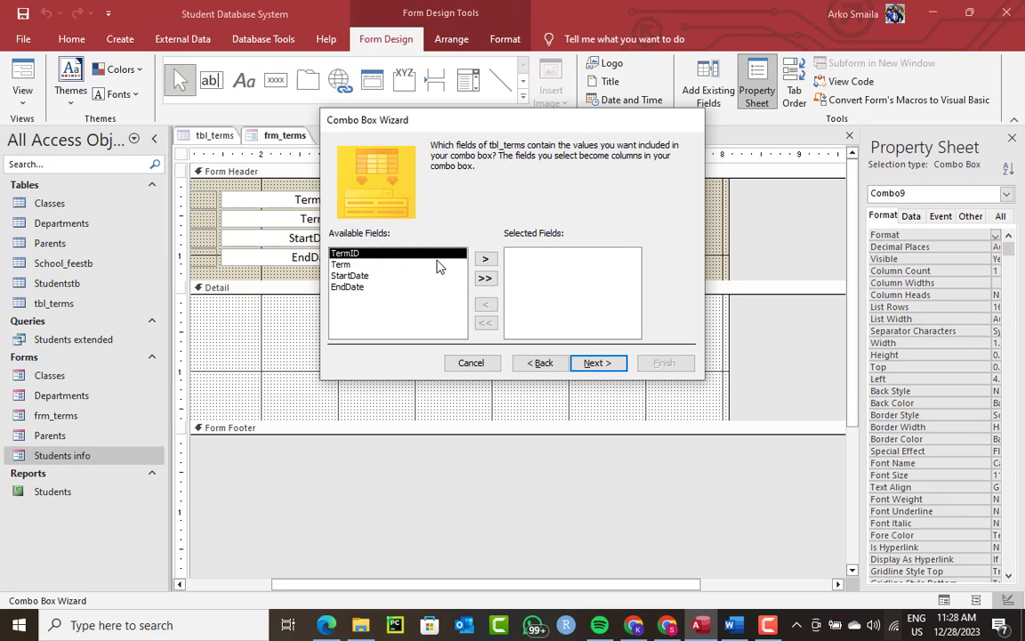
click(351, 265)
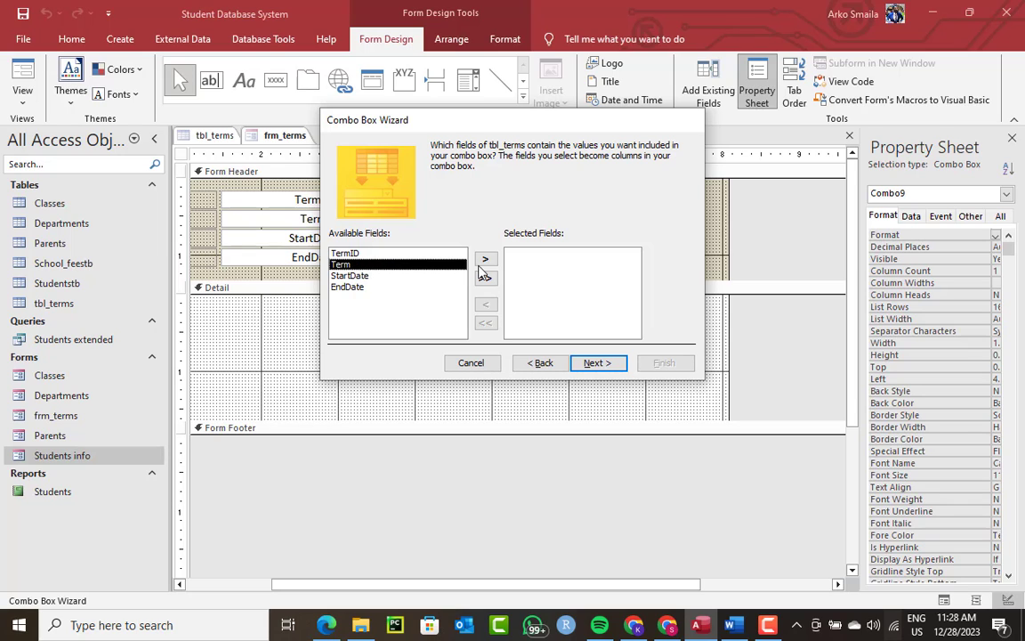
click(484, 259)
double_click(351, 254)
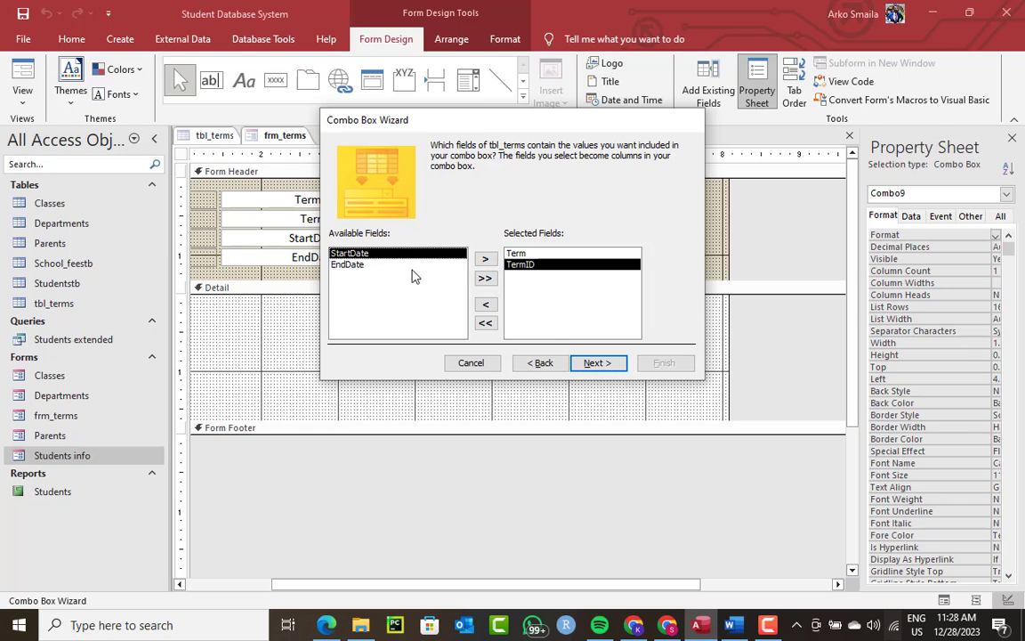
click(595, 363)
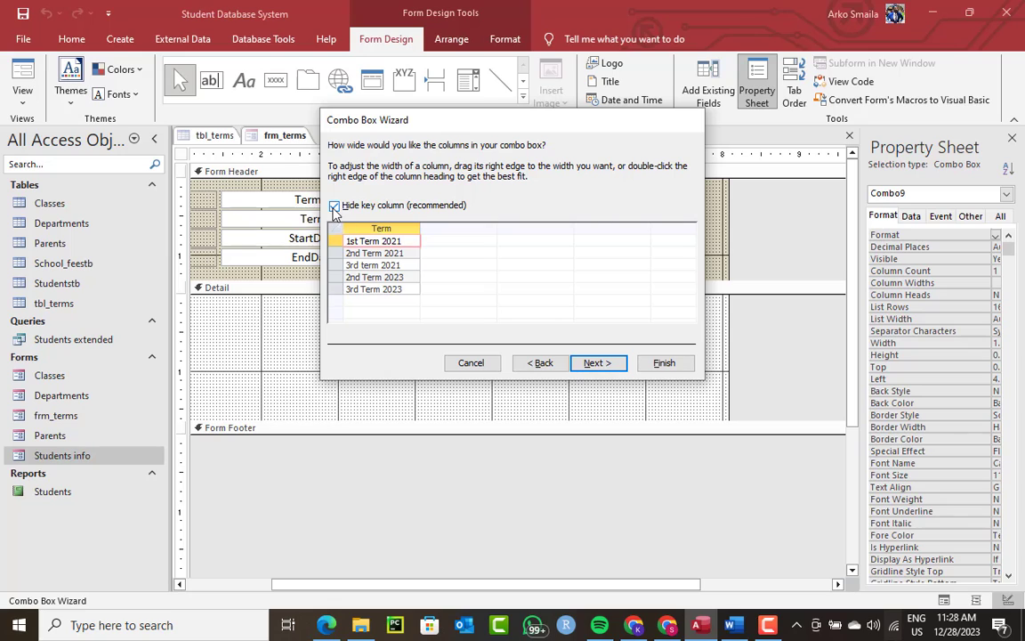
click(333, 206)
click(334, 207)
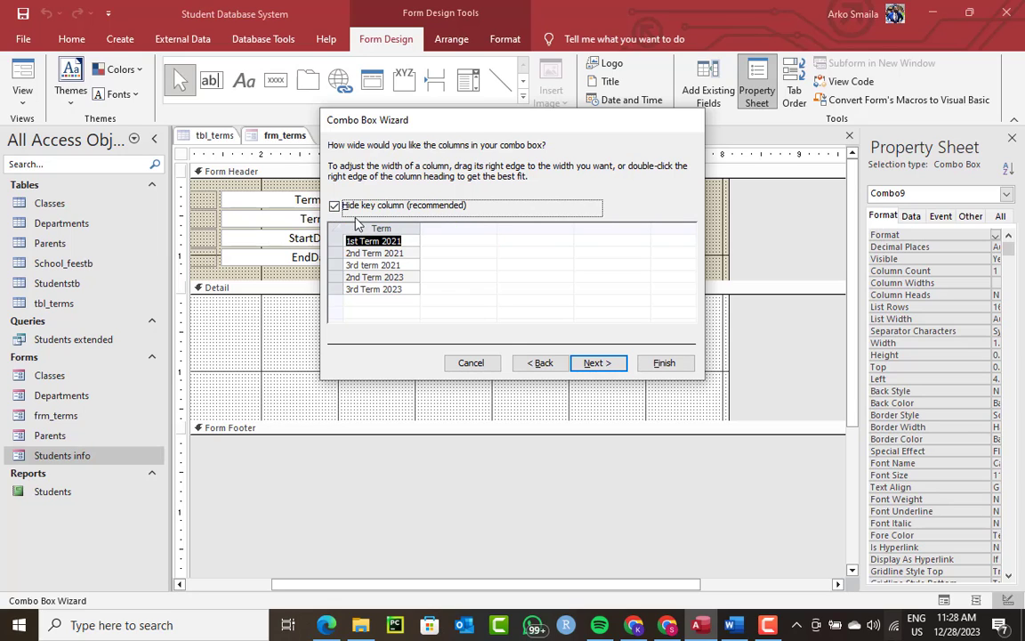
click(598, 365)
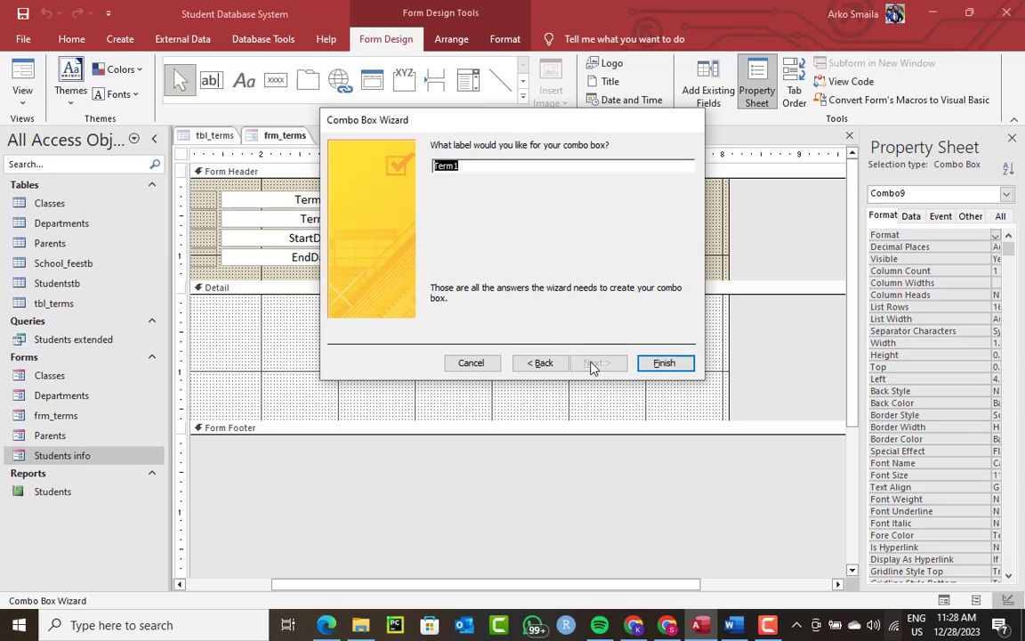
text(Search:)
click(664, 362)
Step: Move the Search: label beside its combo and fill the Form Header light blue
drag(389, 238, 436, 238)
click(500, 170)
click(494, 38)
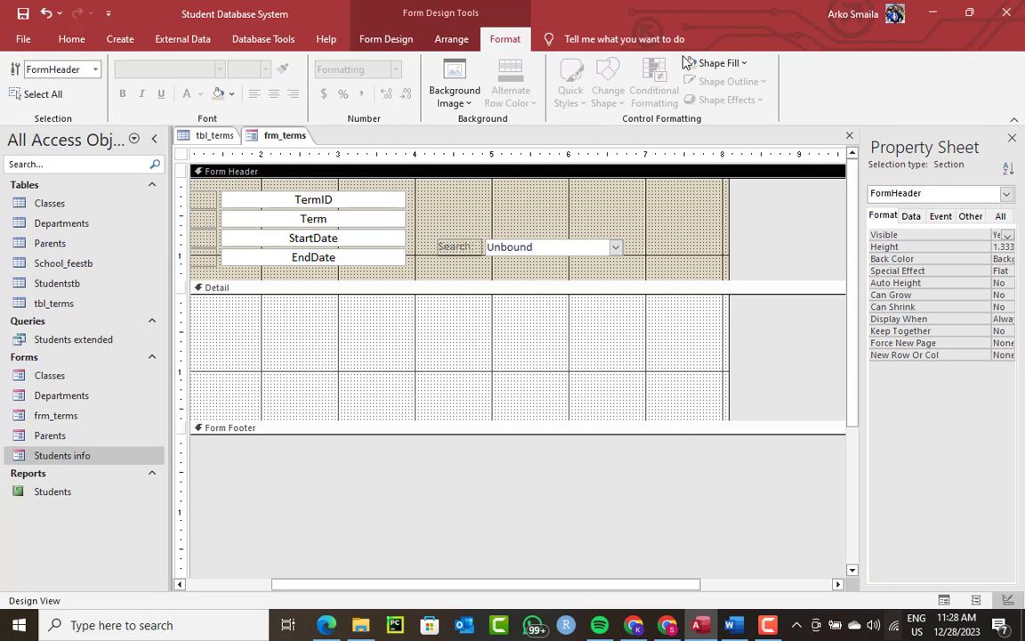
click(718, 62)
click(743, 132)
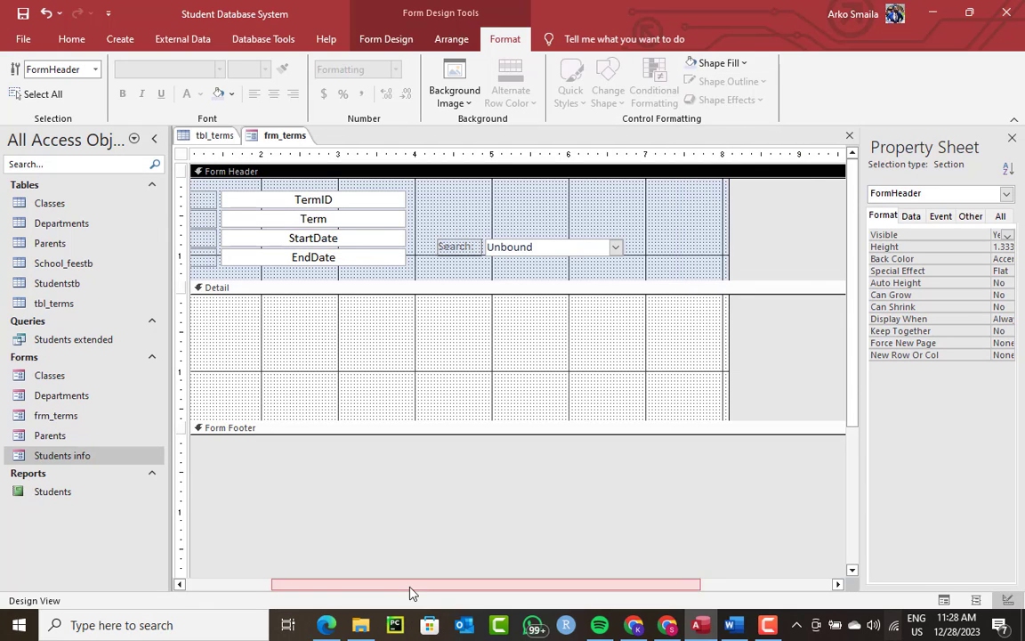
drag(410, 583, 256, 584)
Step: Bold the four field labels and shift the search controls right and down
drag(201, 182, 247, 267)
key(ctrl+b)
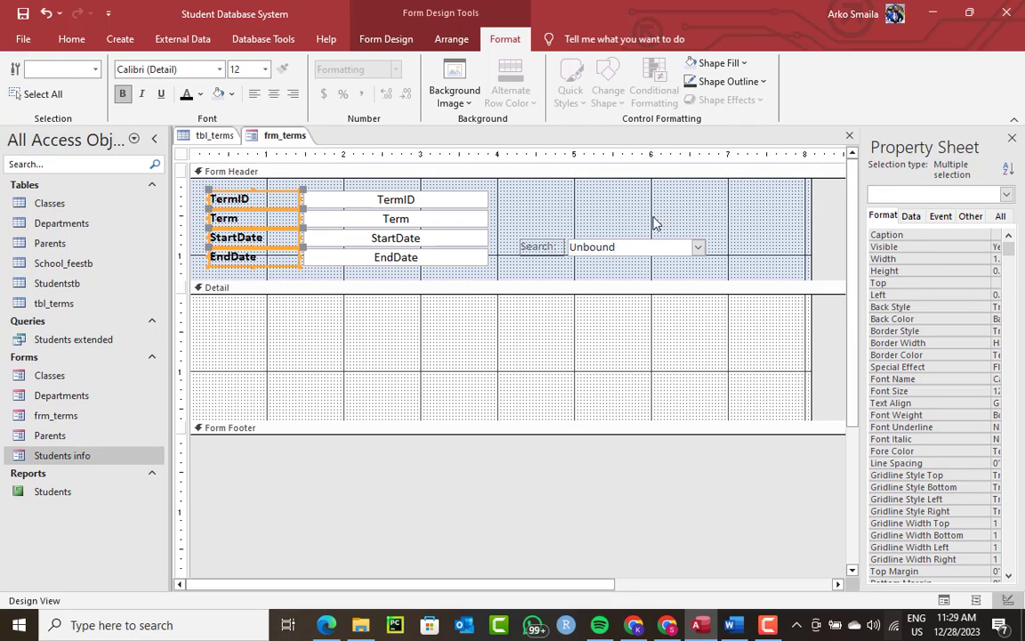
click(594, 230)
drag(753, 245, 567, 252)
click(600, 226)
Step: Set the Search label and combo box's Horizontal Anchor to Right
drag(796, 265, 665, 255)
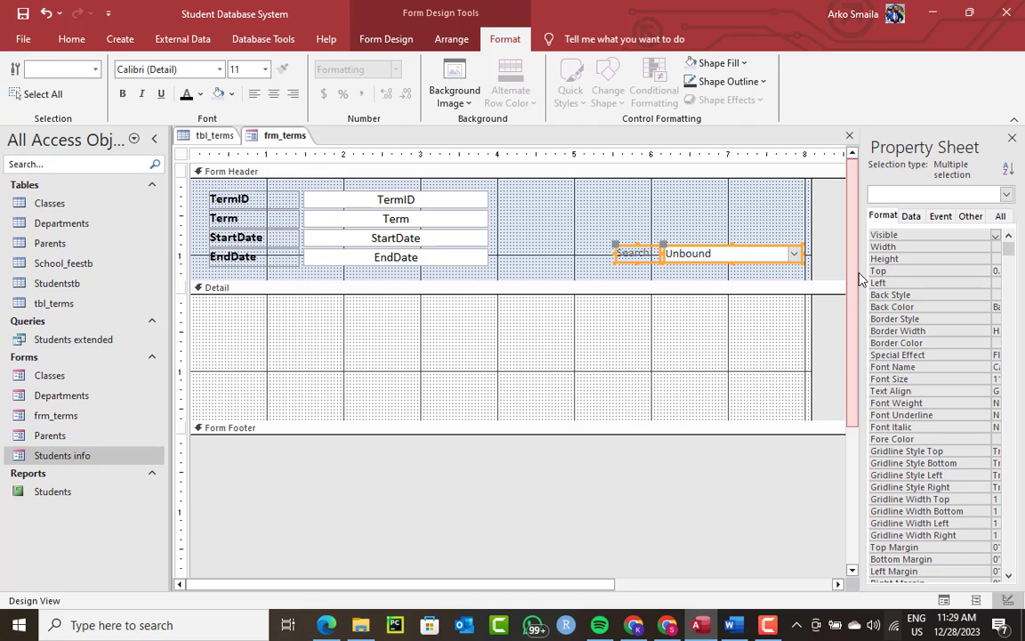
drag(860, 270, 800, 272)
scroll(928, 521, down, 3)
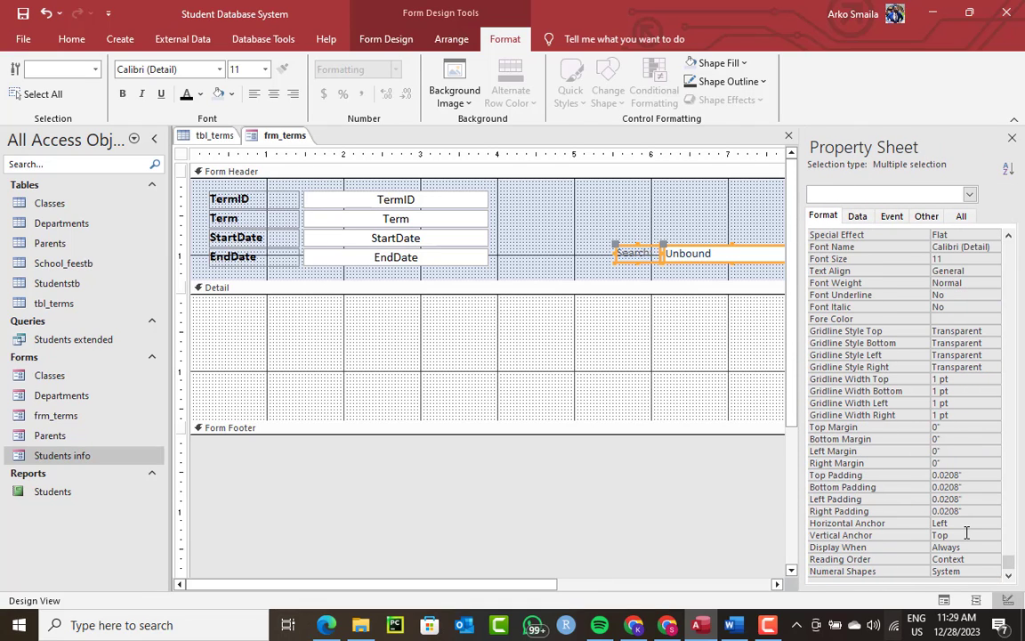
click(965, 523)
click(993, 523)
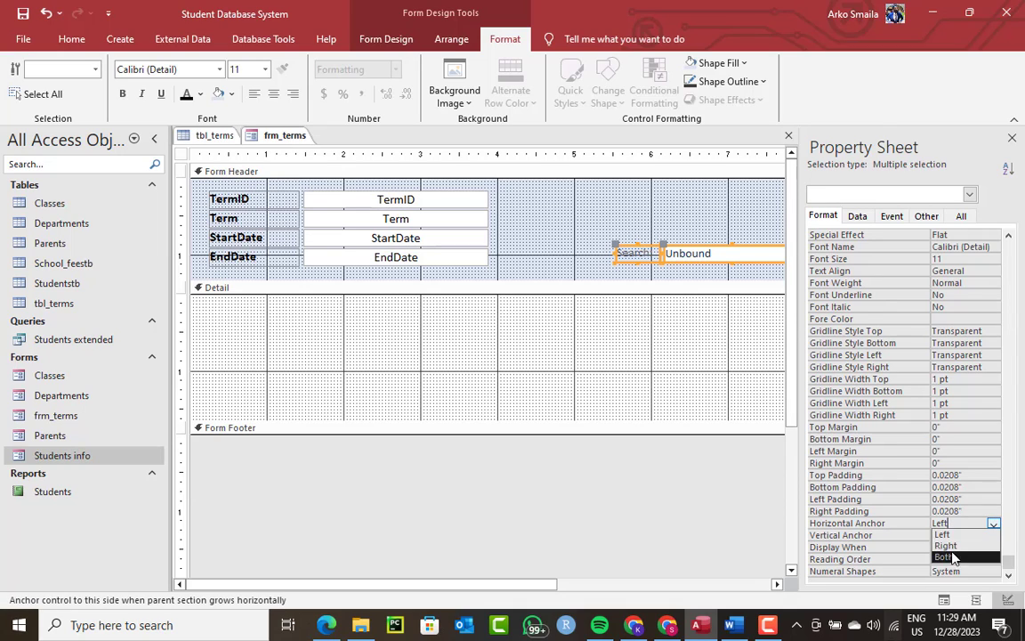
click(947, 545)
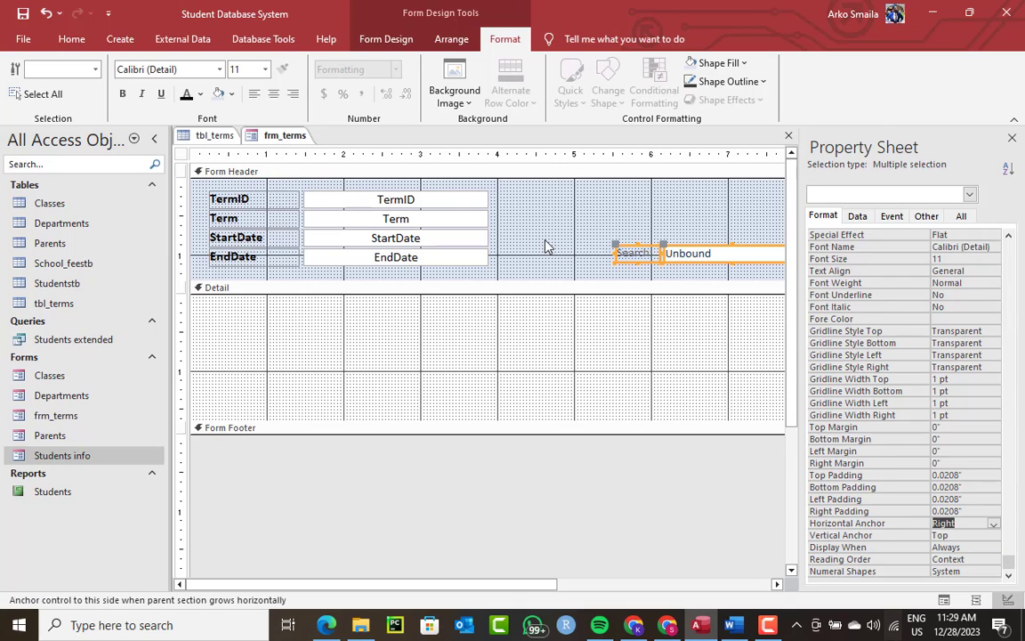
Step: Give the Search: label darker Text 1 colouring and make it bold
click(186, 93)
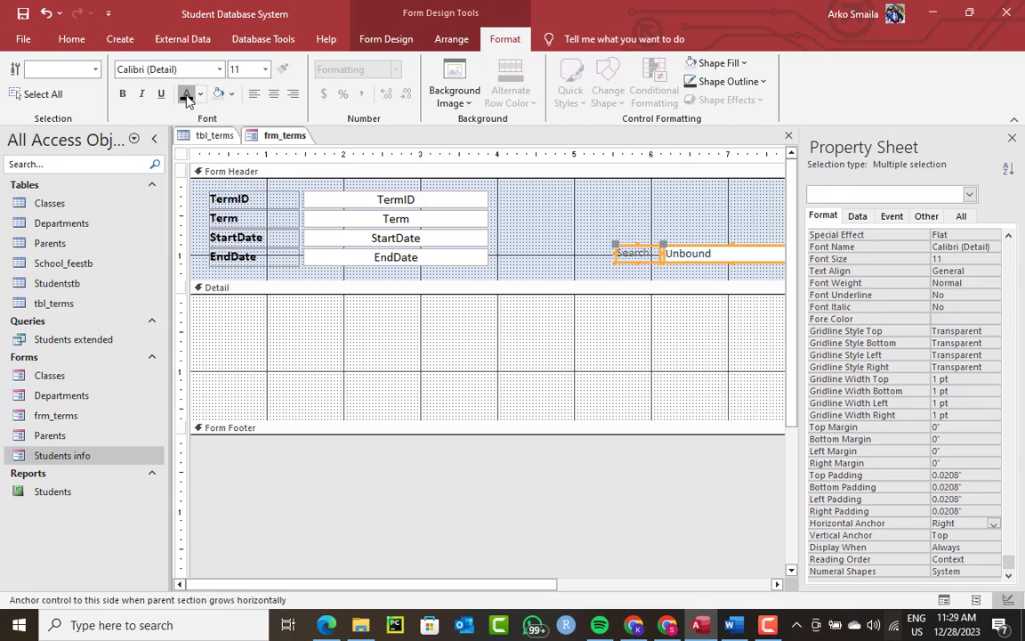
click(575, 203)
click(630, 255)
key(ctrl+b)
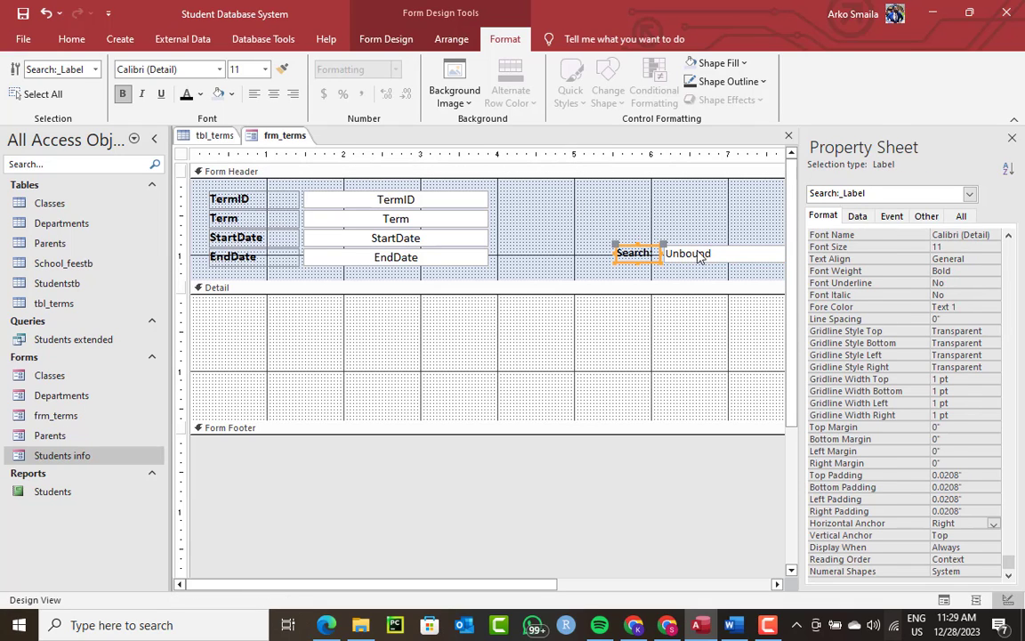
click(697, 254)
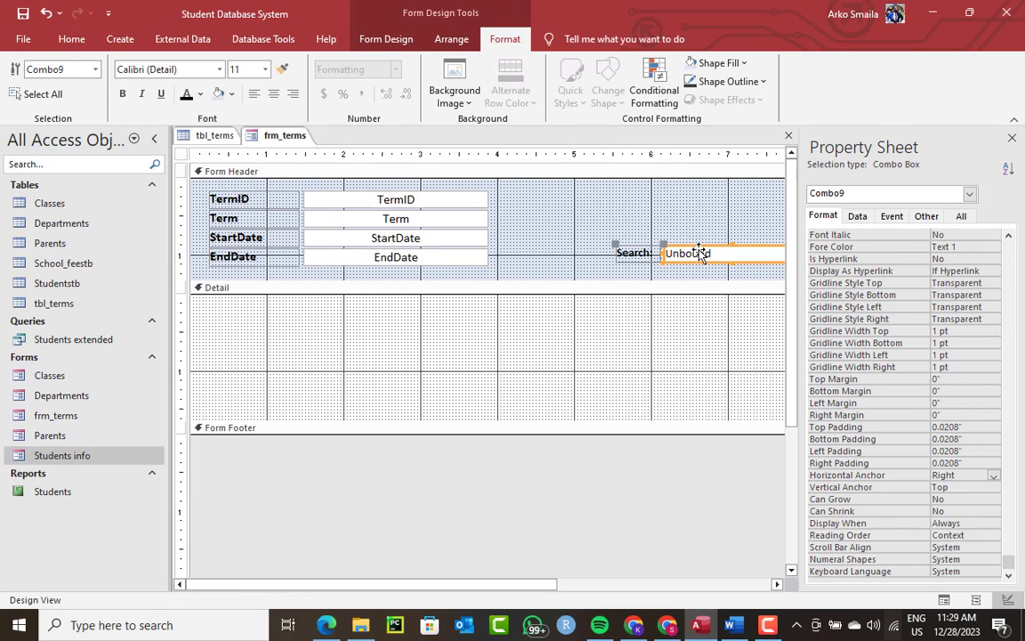
click(712, 63)
click(618, 124)
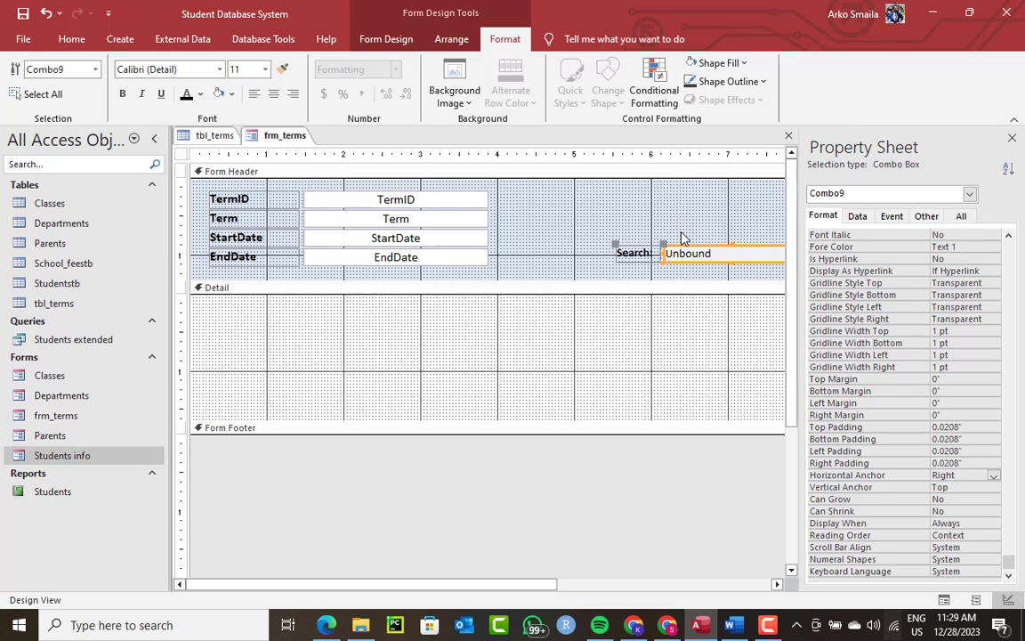
click(584, 236)
Step: In Form View, use the Search combo to jump to 3rd term 2021, then 2nd Term 2023
right_click(253, 132)
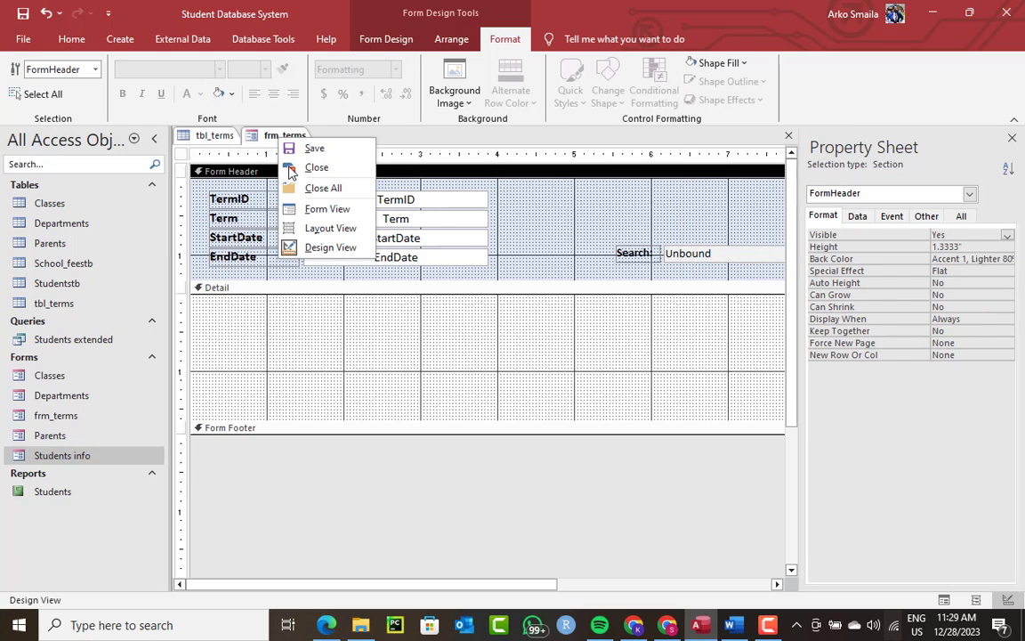
click(284, 189)
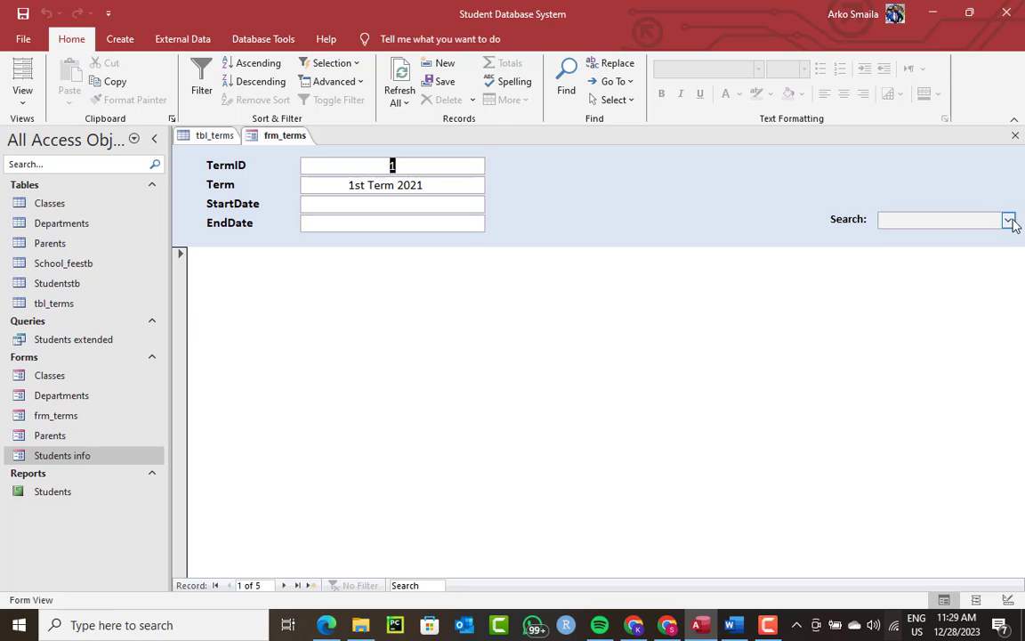
click(1008, 220)
click(958, 265)
click(1008, 219)
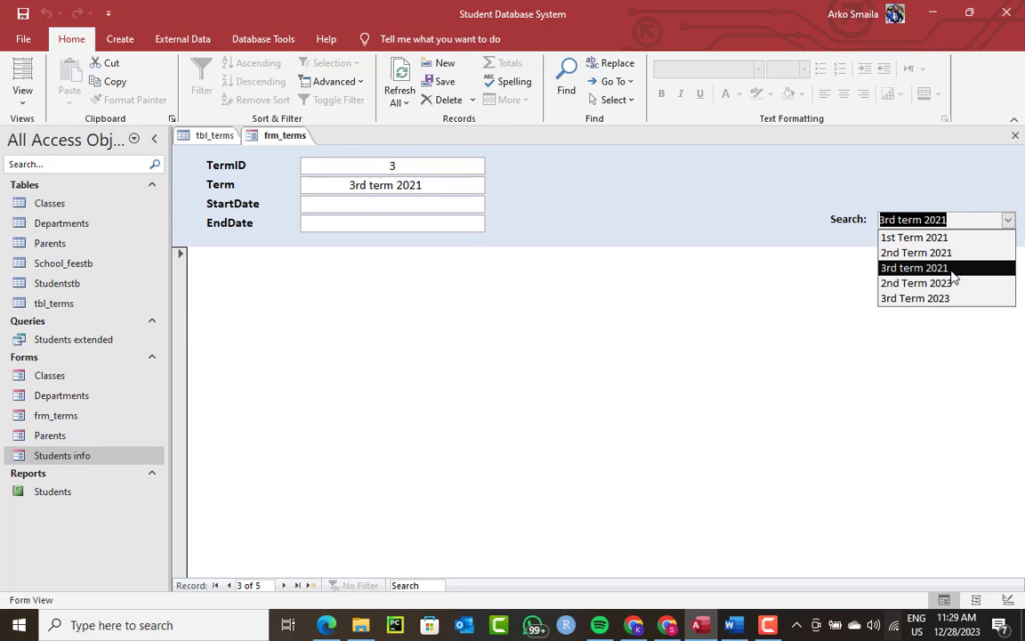
click(938, 282)
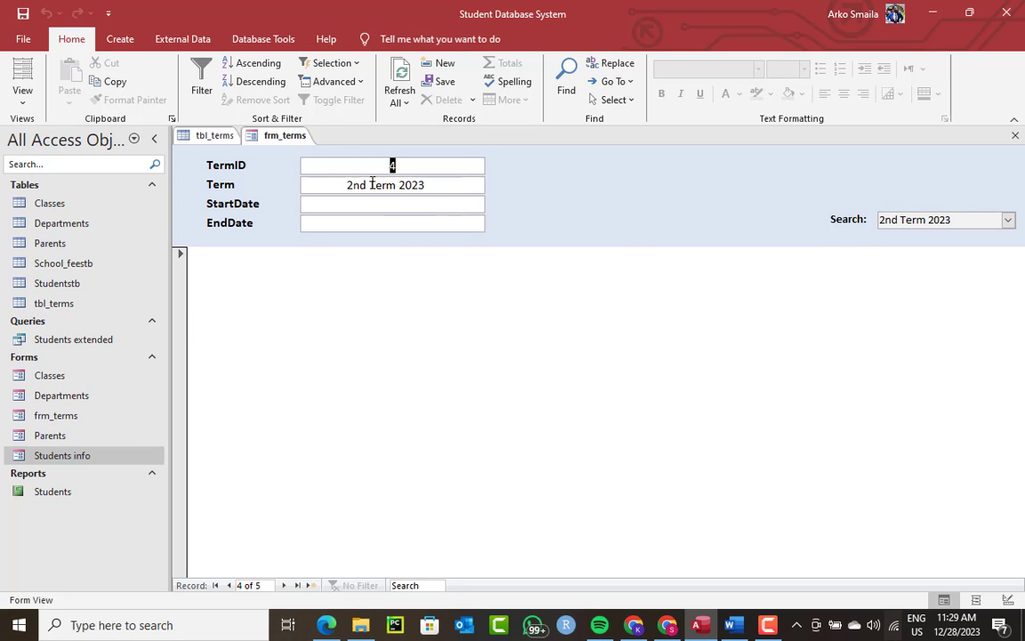
click(364, 185)
drag(417, 169, 333, 165)
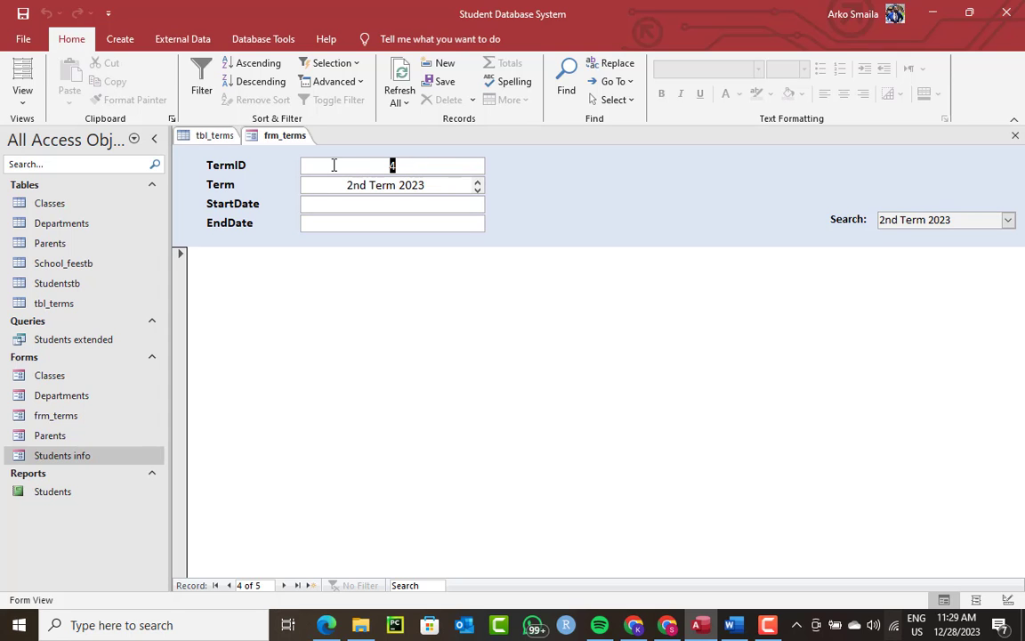
right_click(572, 177)
Step: In Design View, set the TermID box's Enabled to No and Locked to Yes
click(607, 220)
click(423, 203)
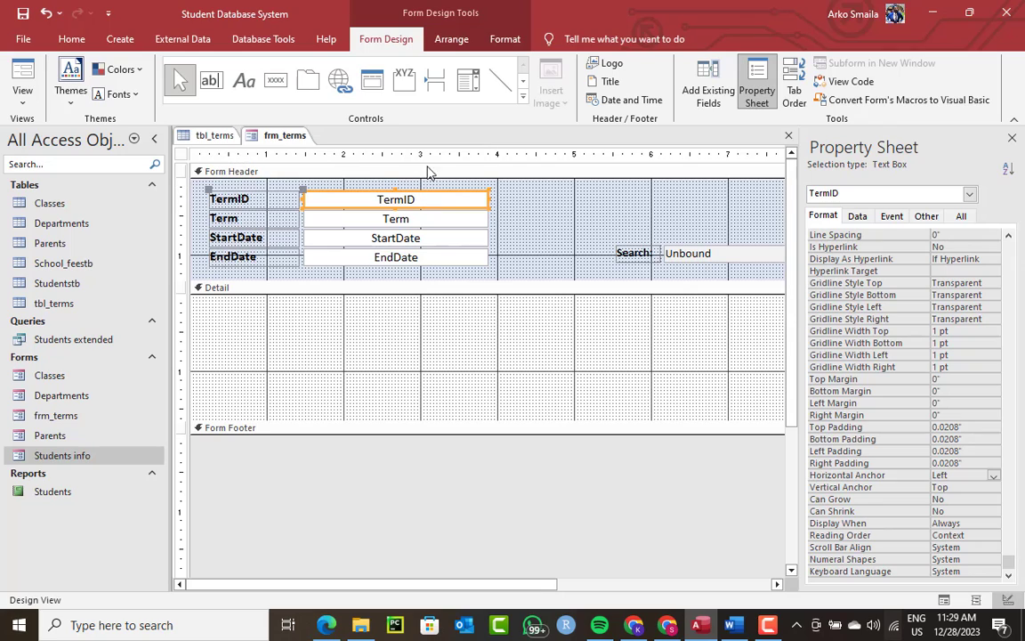
click(506, 40)
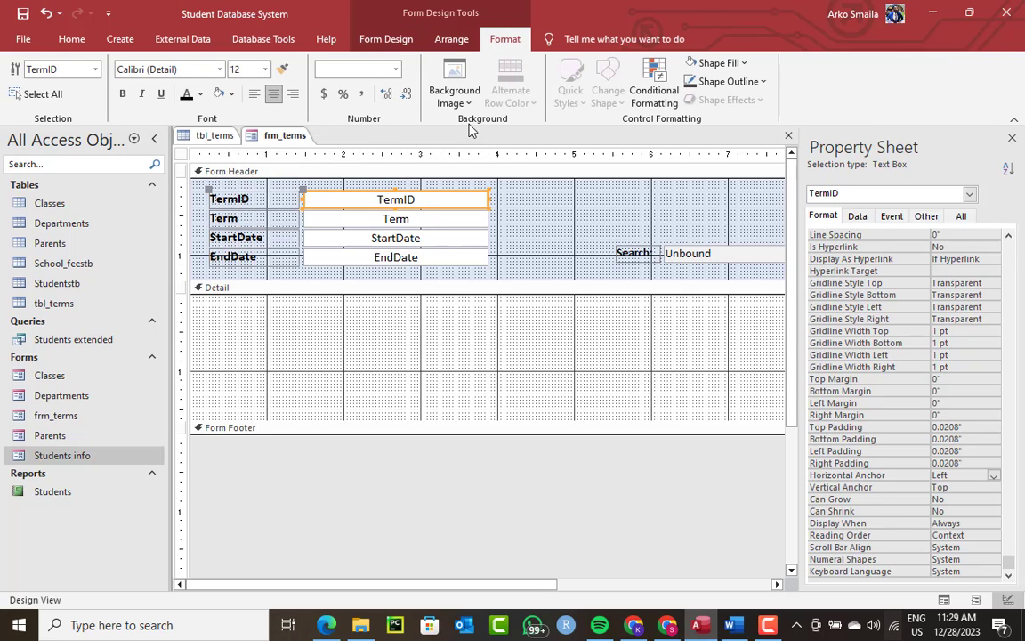
click(857, 216)
double_click(952, 319)
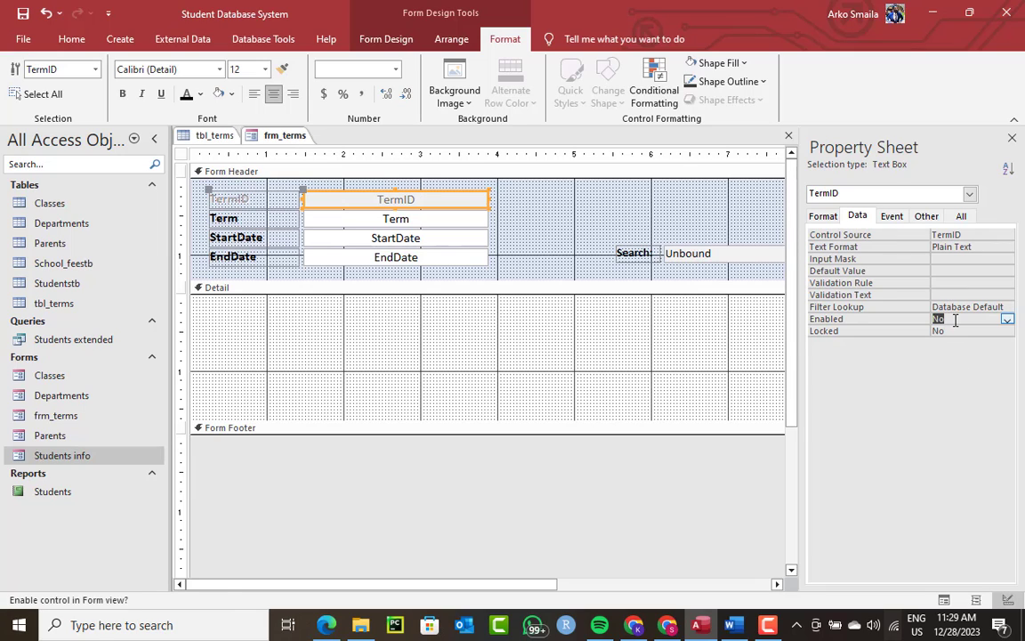
double_click(959, 330)
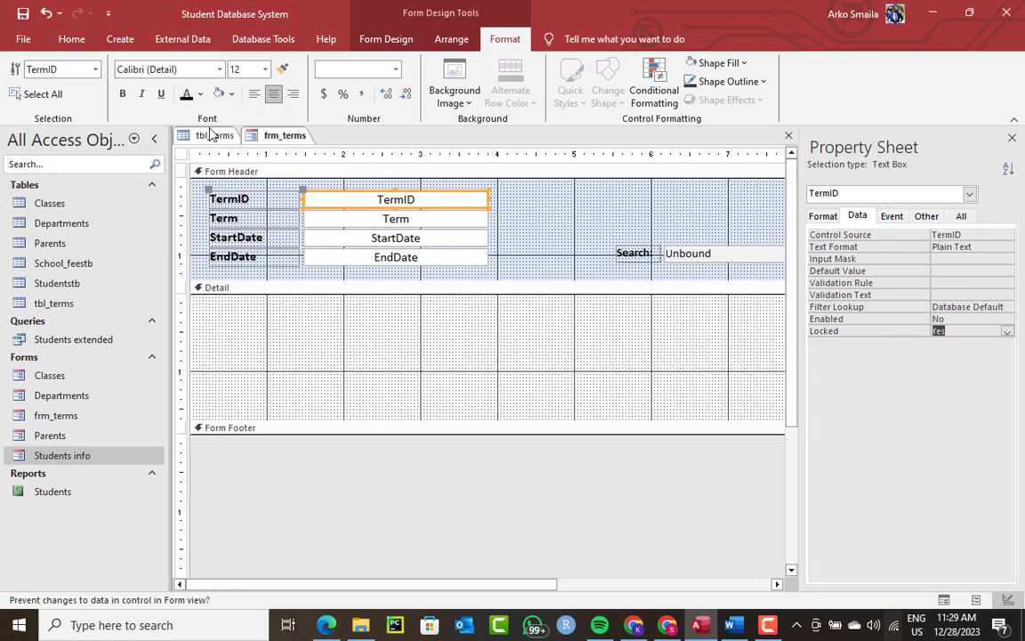
Step: Check the locked TermID in Form View on the 2nd Term 2023 record
right_click(273, 137)
click(307, 204)
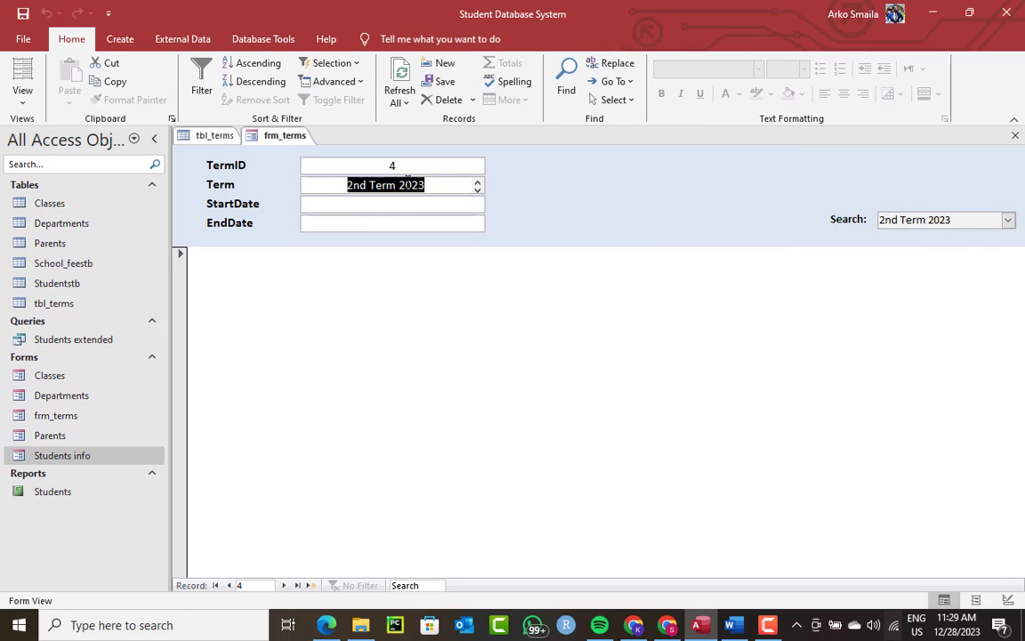
click(400, 185)
drag(440, 186, 309, 185)
right_click(534, 176)
Step: Add an Add New Record command button showing the Go To New picture, sized small
click(553, 219)
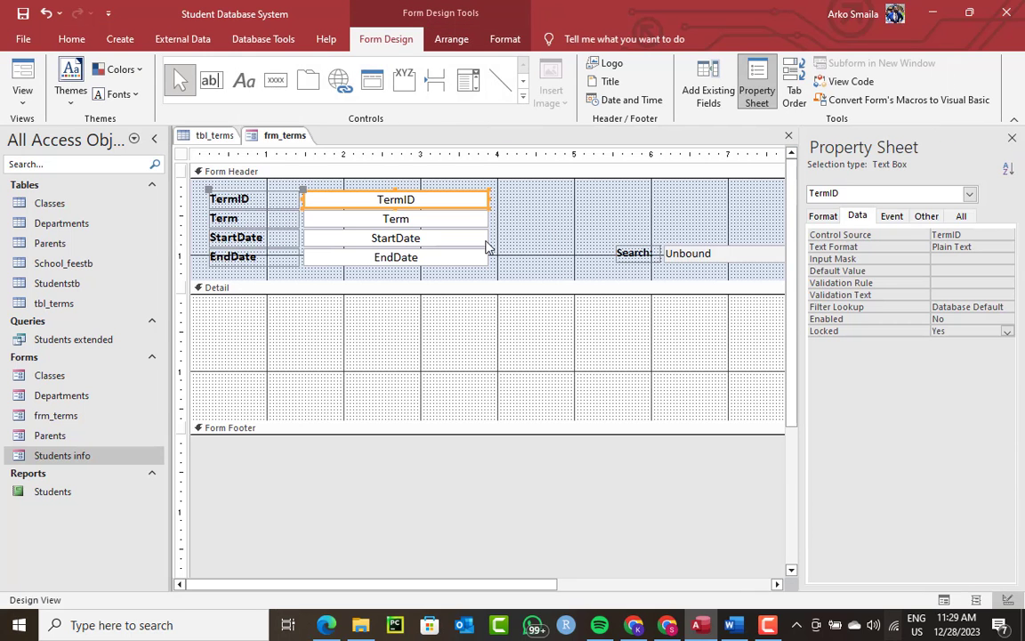
click(275, 80)
drag(498, 246, 545, 267)
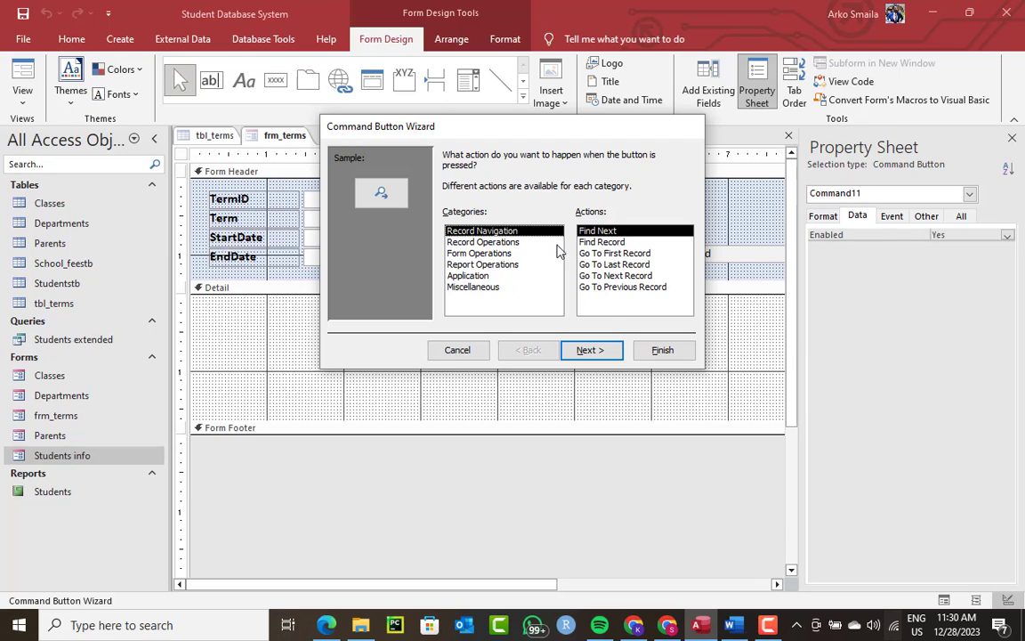
click(498, 242)
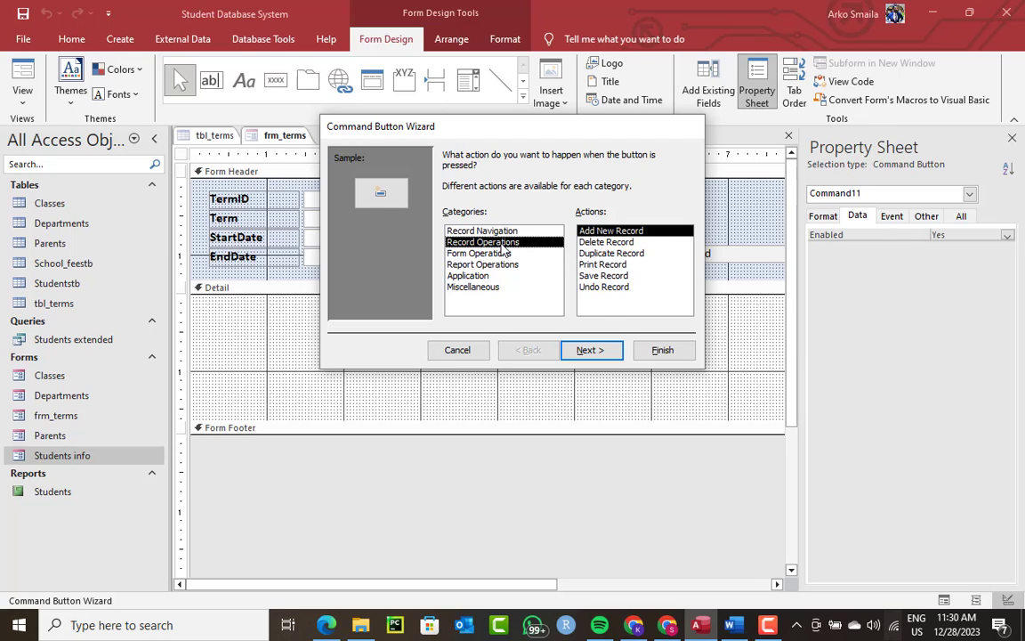
click(588, 350)
click(461, 219)
click(463, 242)
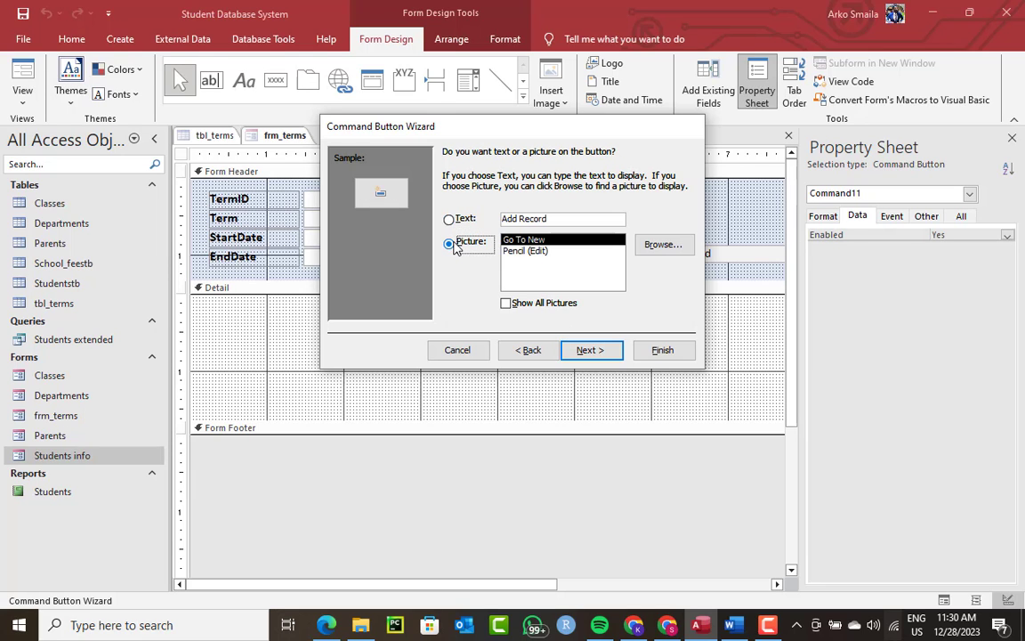
click(635, 350)
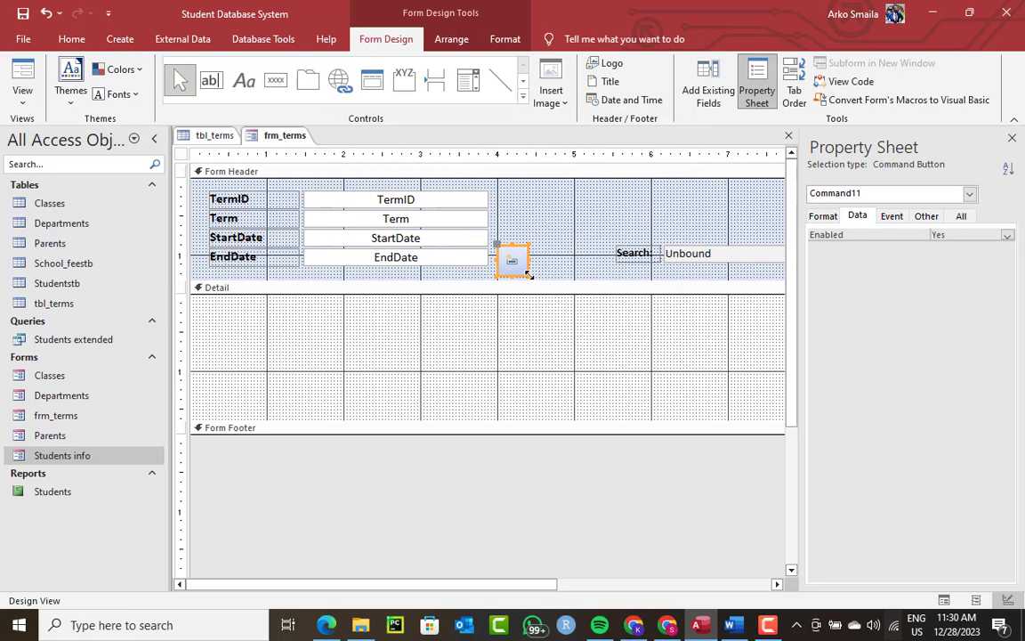
drag(528, 275, 531, 259)
click(525, 260)
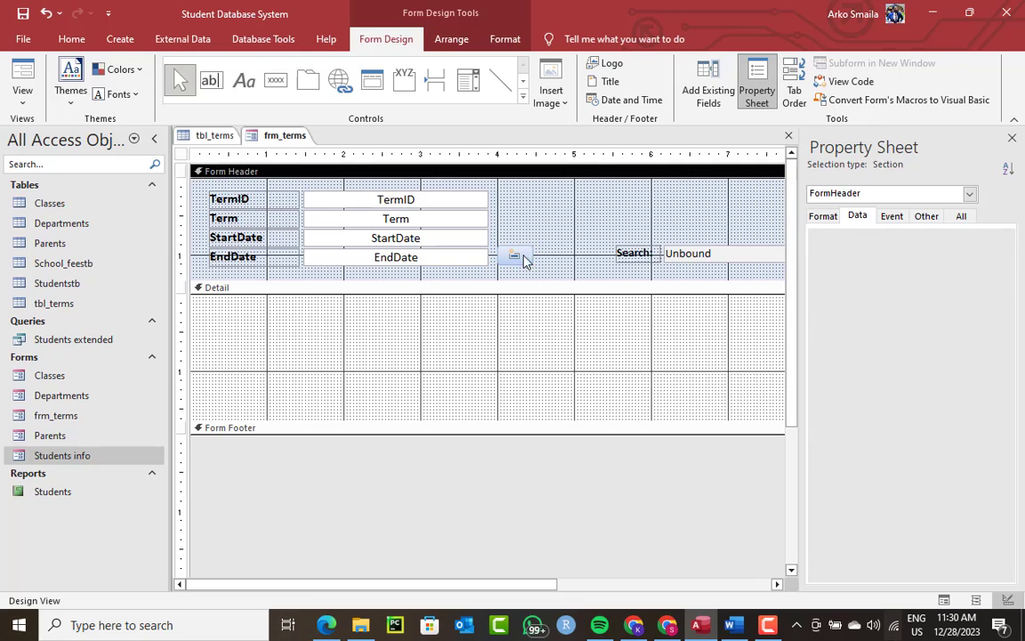
Step: Add a Delete Record picture button beside the first one and resize it
click(276, 80)
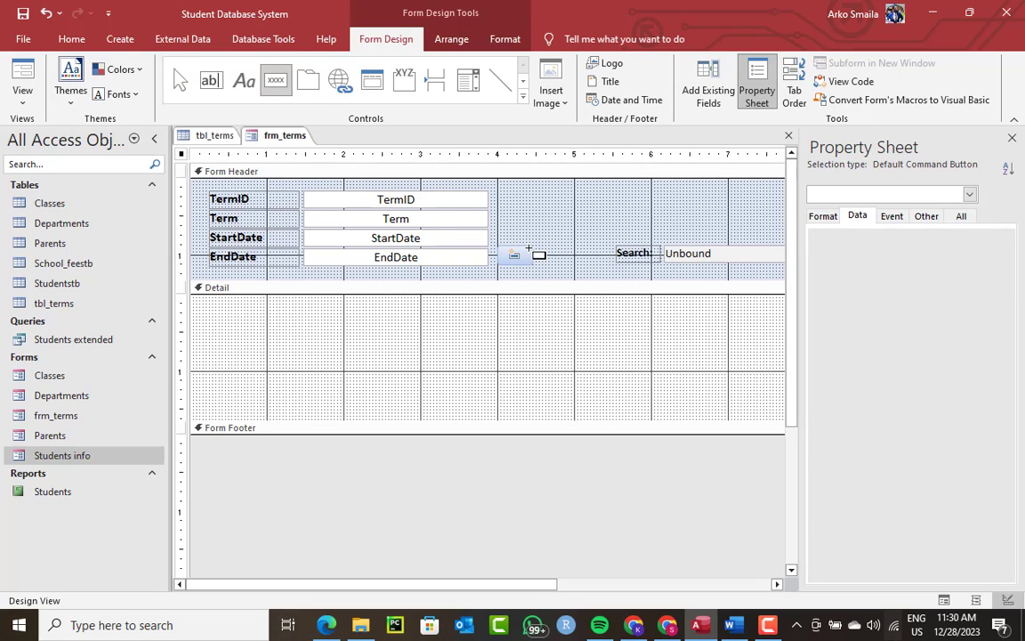
drag(536, 246, 576, 265)
click(487, 242)
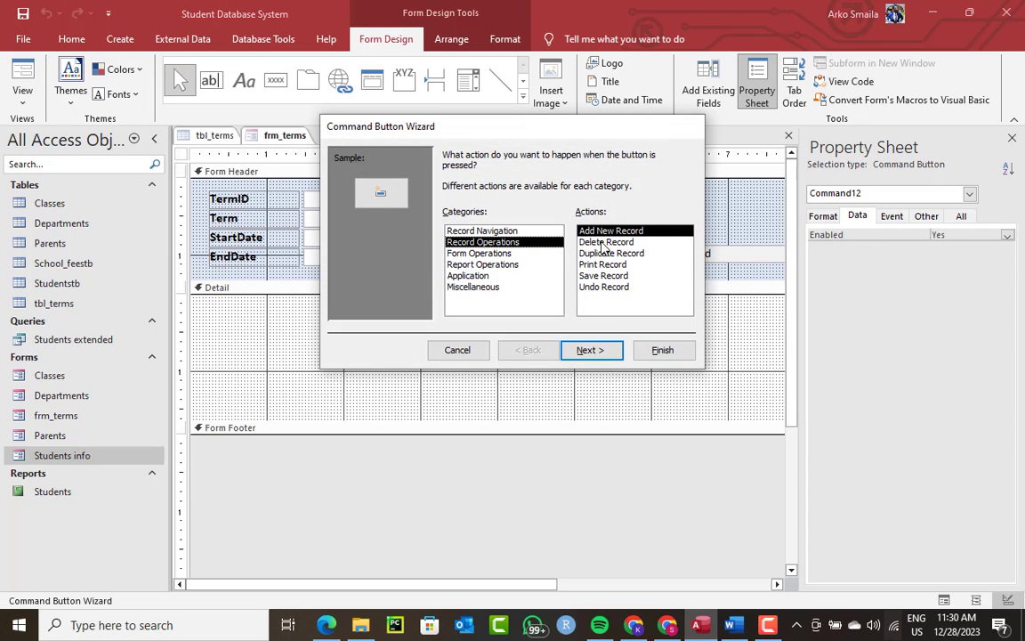
click(605, 242)
click(589, 350)
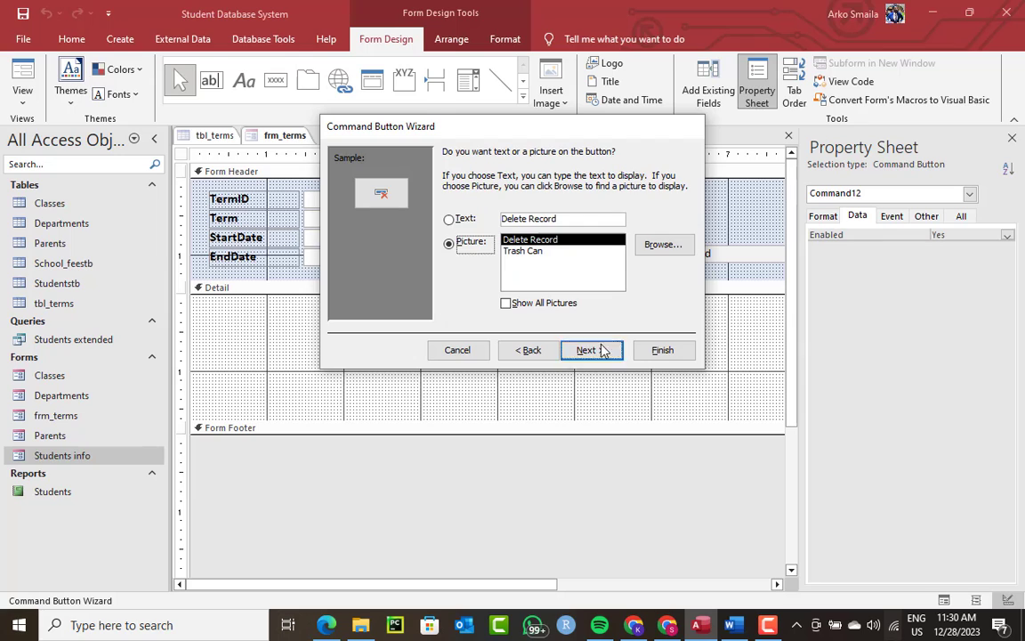
click(660, 351)
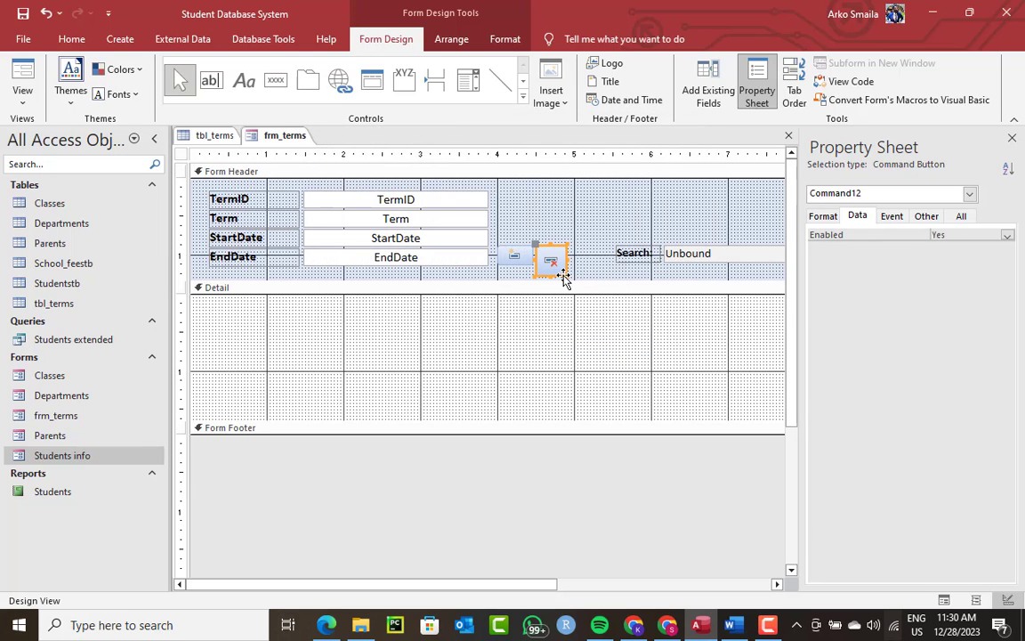
drag(562, 272, 574, 266)
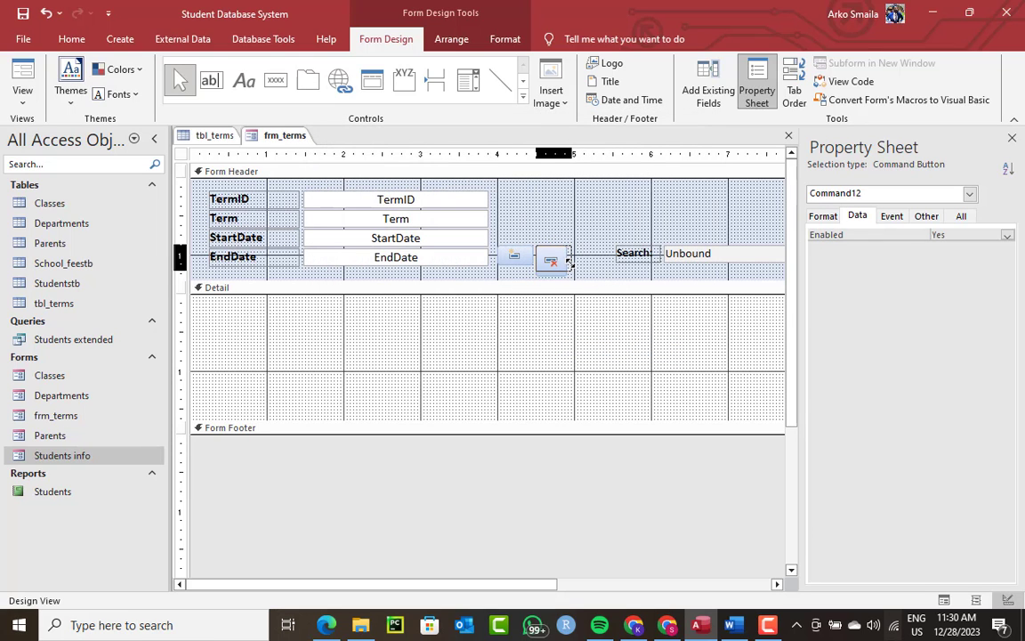
Step: Make the Form Header taller and move both buttons beneath the EndDate field
click(538, 247)
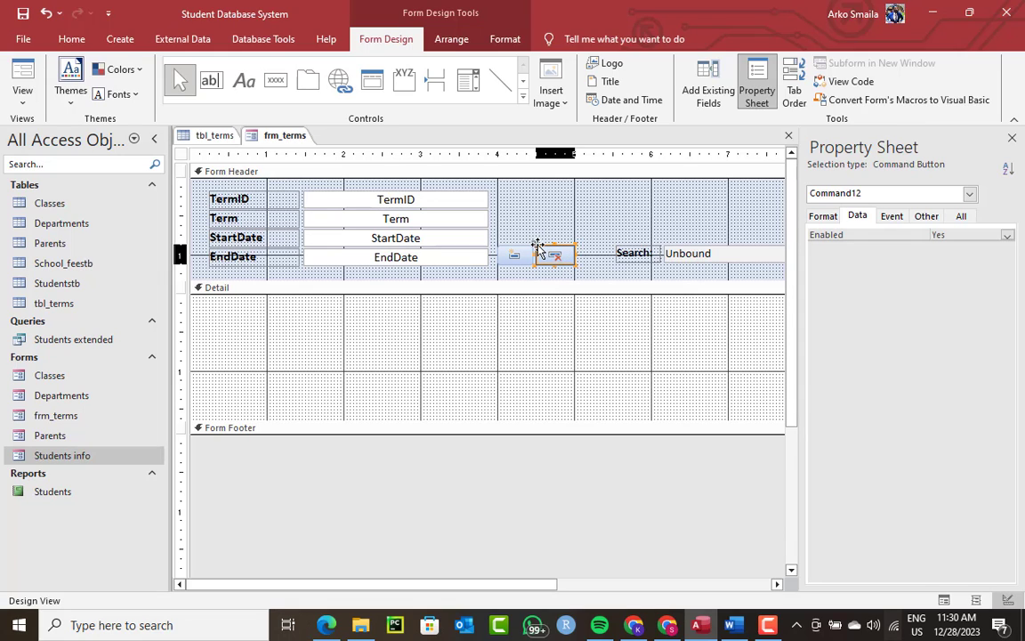
drag(524, 278, 514, 256)
drag(516, 257, 445, 278)
click(409, 284)
click(362, 284)
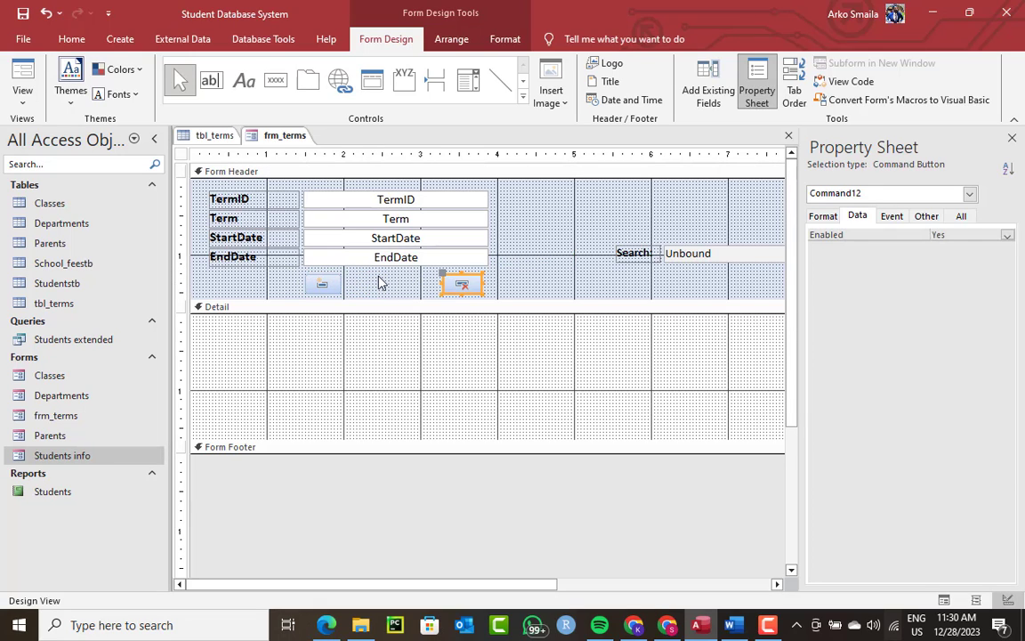
click(293, 171)
click(276, 80)
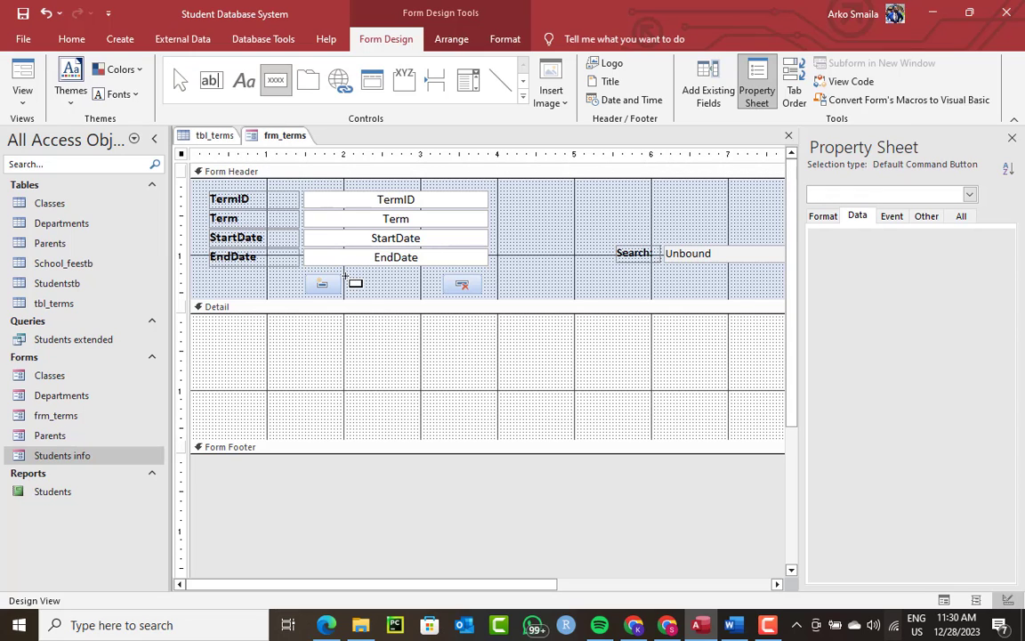
Step: Add a Refresh Form Data picture button below EndDate and resize it
click(365, 279)
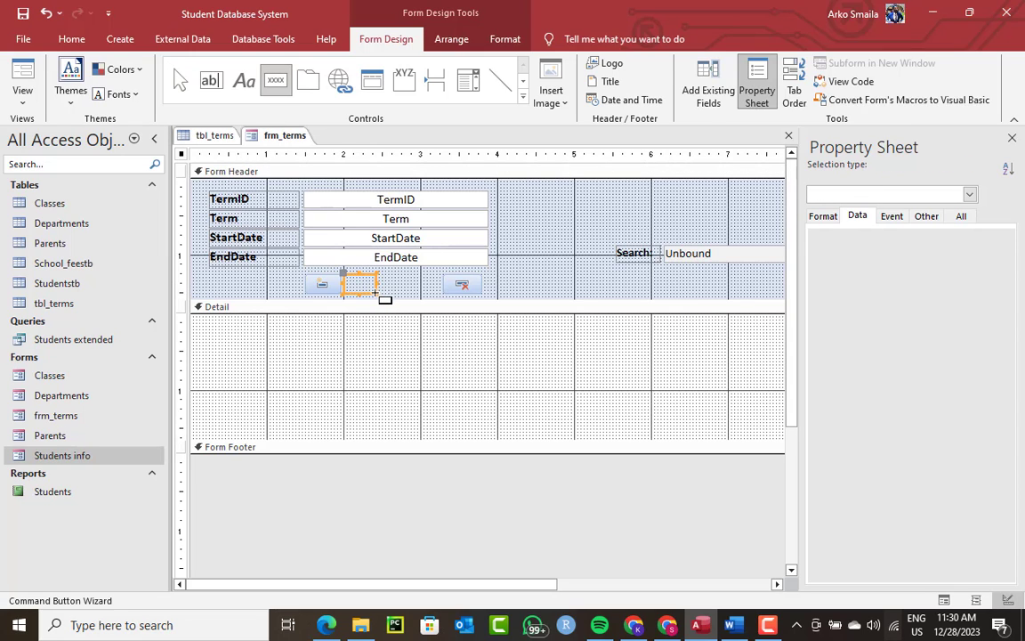
click(476, 252)
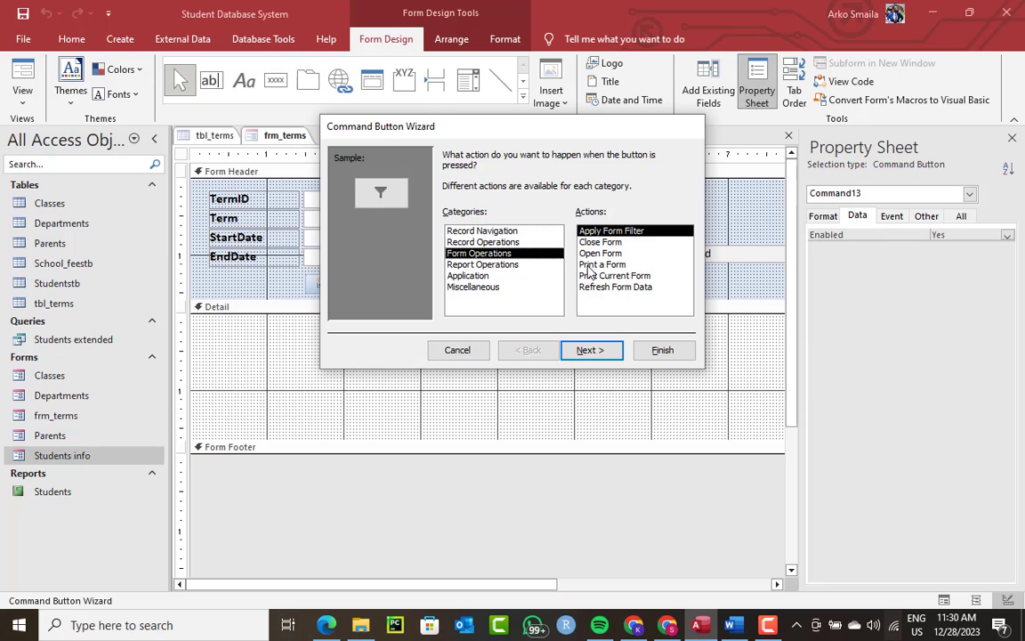
click(607, 286)
click(590, 349)
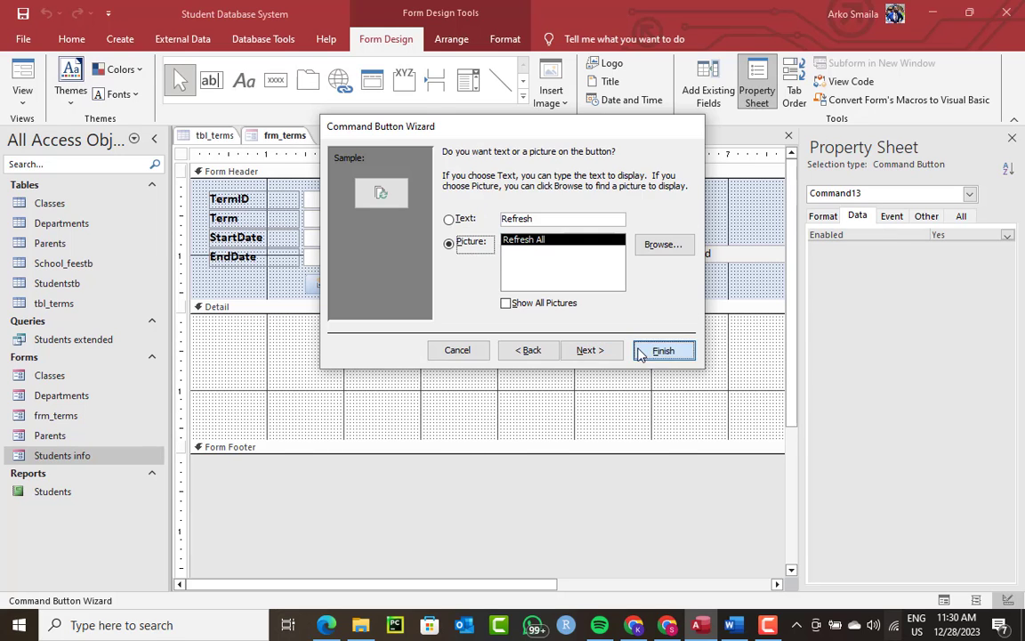
click(662, 350)
mouse_move(375, 303)
mouse_down()
mouse_move(373, 291)
mouse_move(386, 288)
mouse_up()
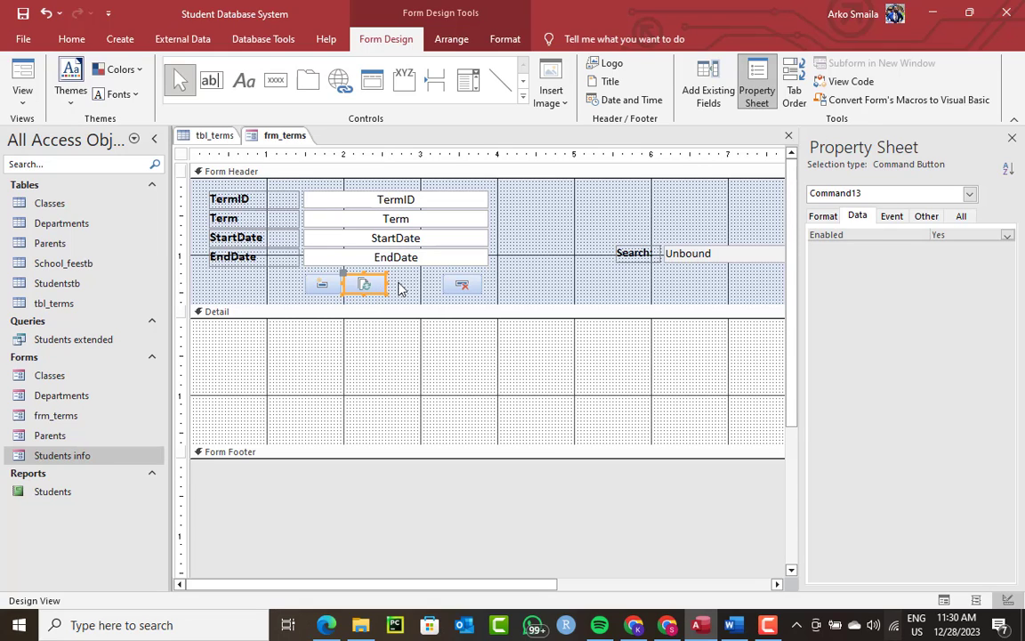
Step: Apply the light-blue outlined Quick Style to all three header buttons
drag(573, 291, 303, 296)
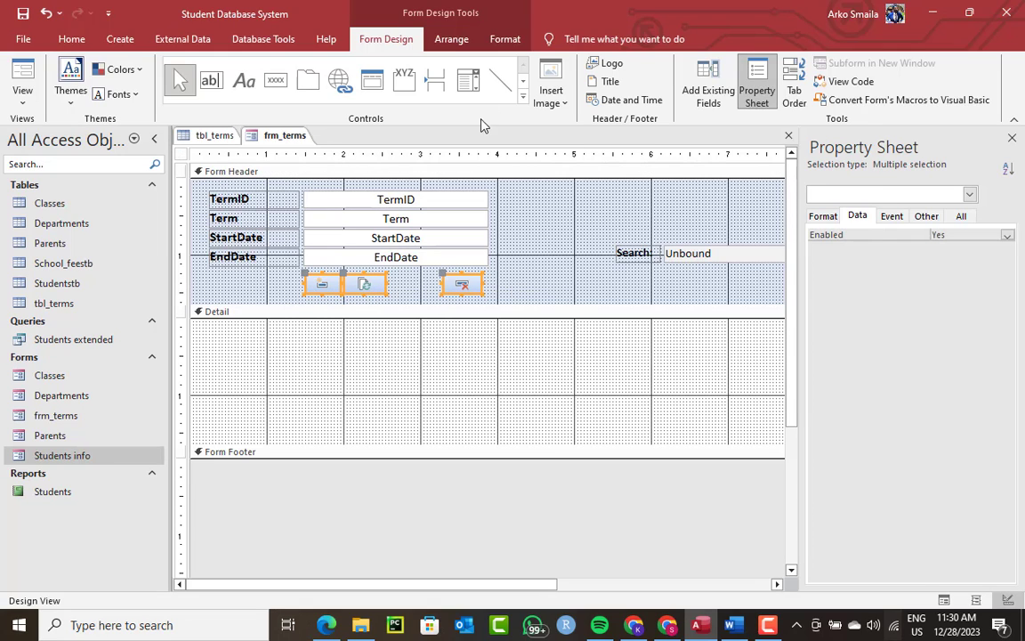
click(504, 38)
click(608, 96)
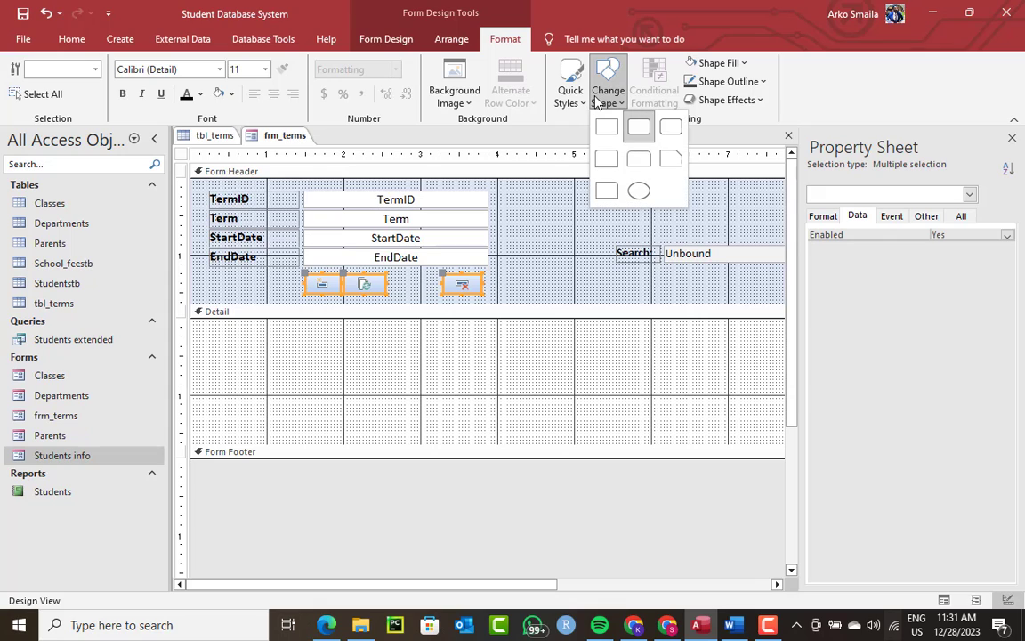
click(570, 98)
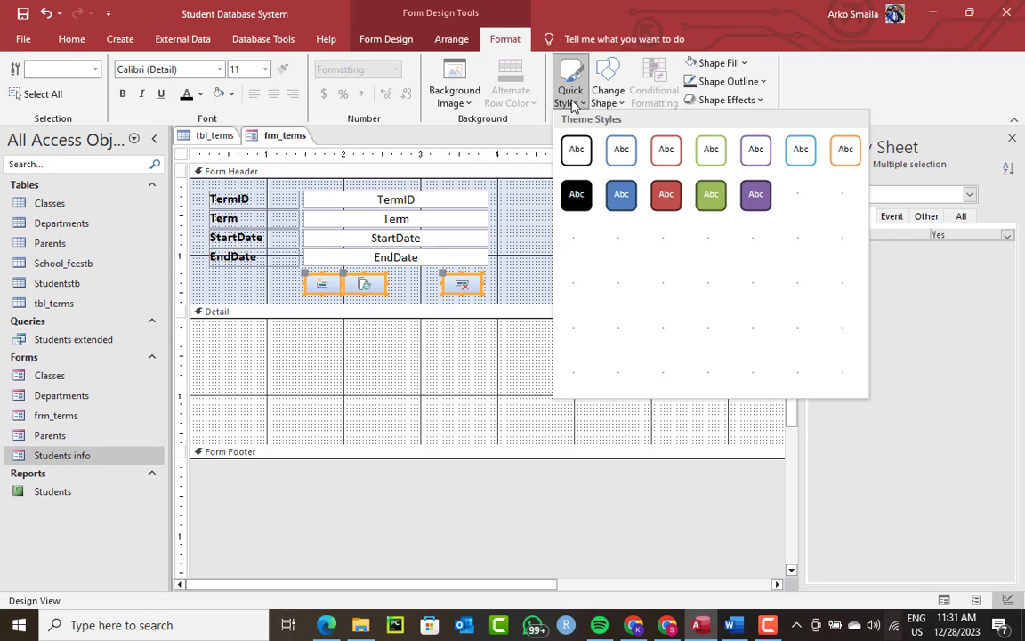
click(803, 157)
click(556, 268)
drag(552, 277, 494, 283)
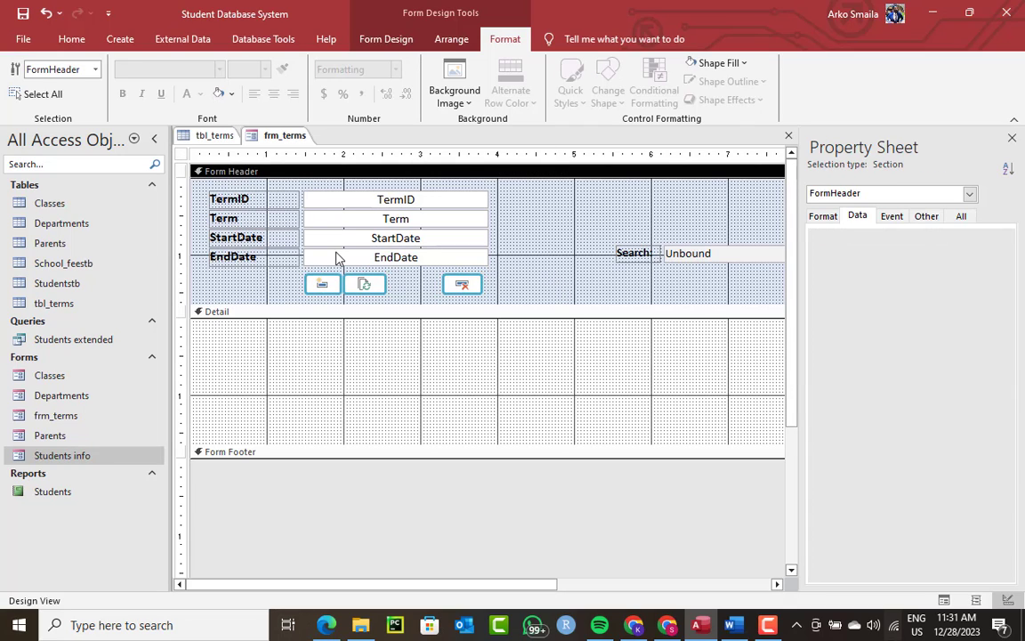
Step: Test frm_terms' refresh and new-record buttons in Form View, then close all tabs
right_click(267, 140)
click(274, 136)
right_click(282, 135)
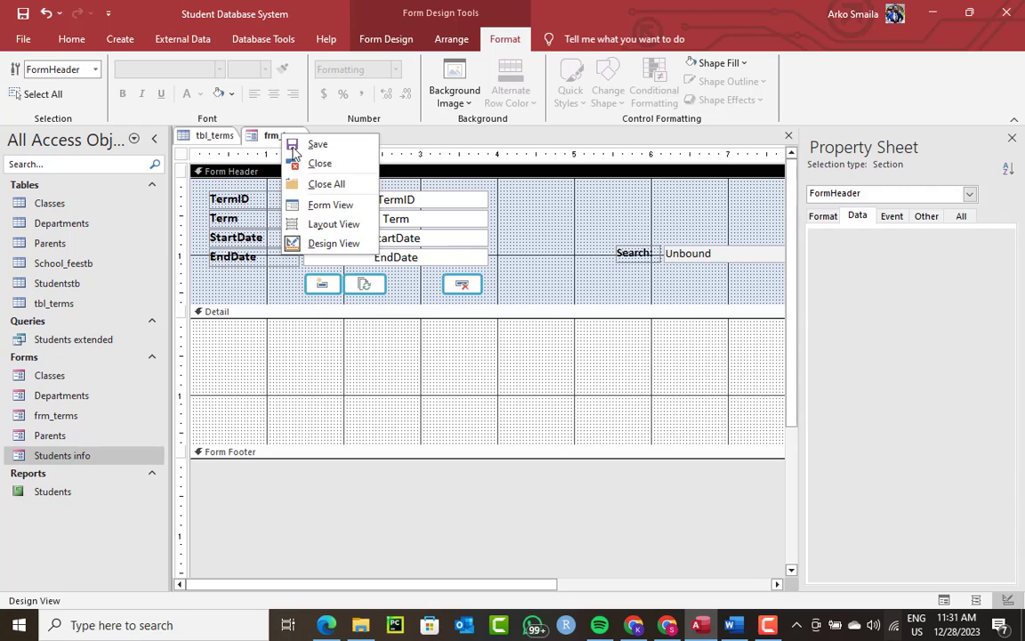
click(322, 214)
click(361, 251)
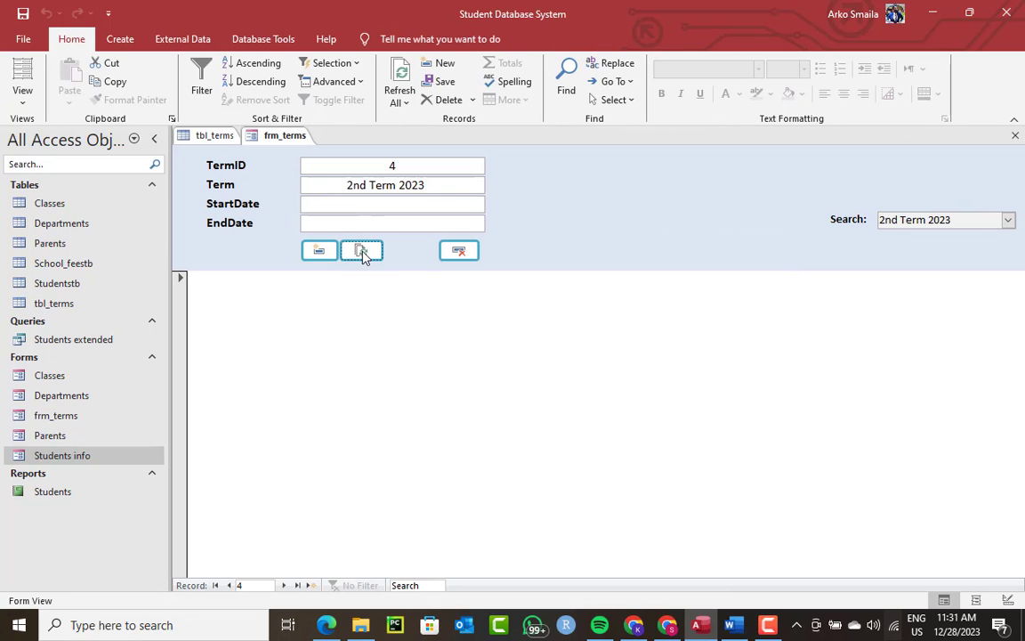
click(317, 251)
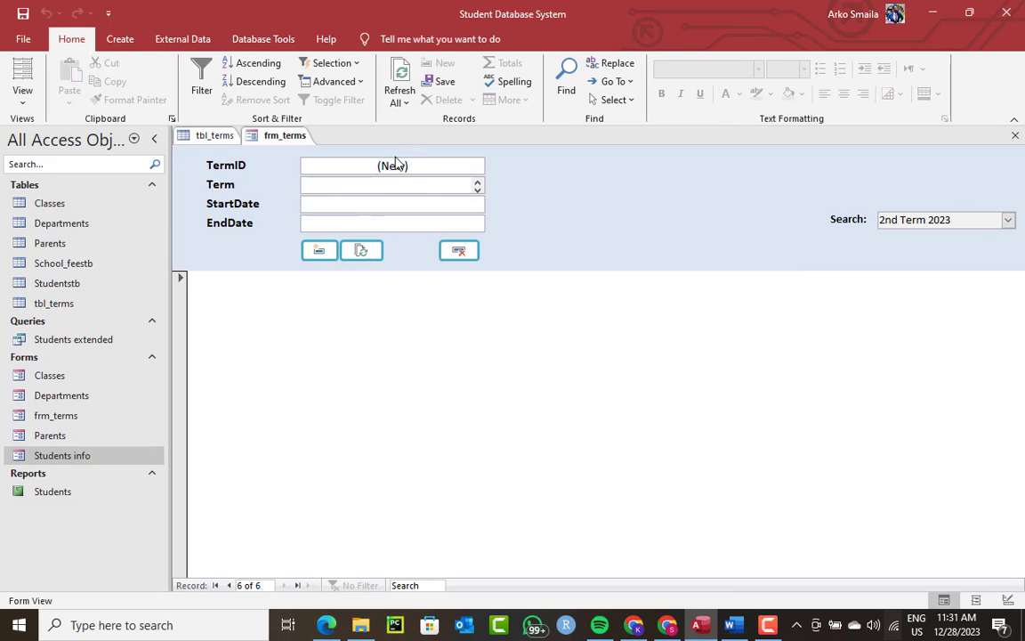
click(229, 584)
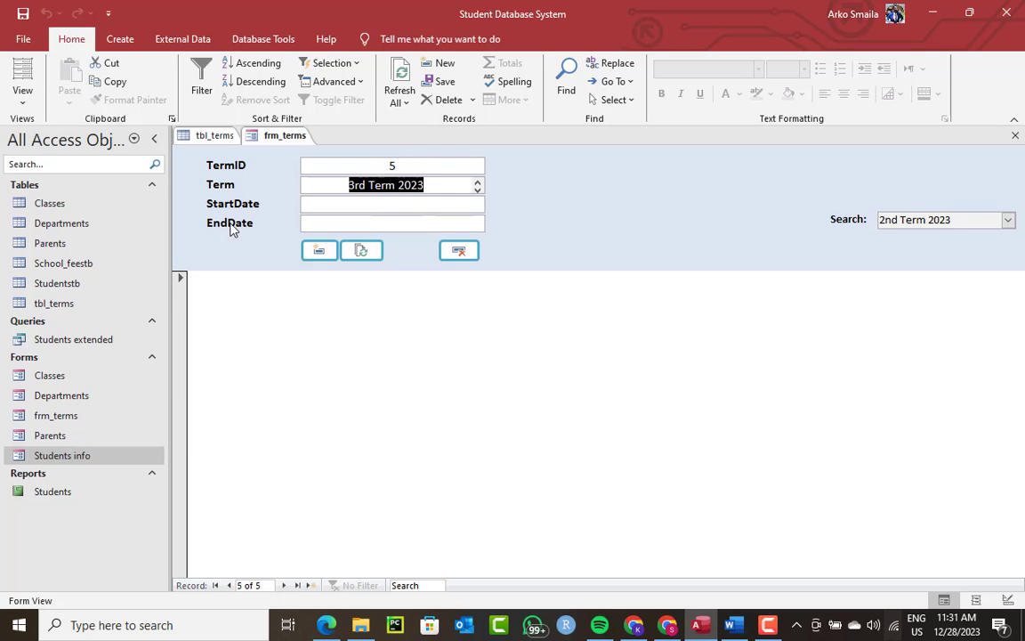
right_click(279, 139)
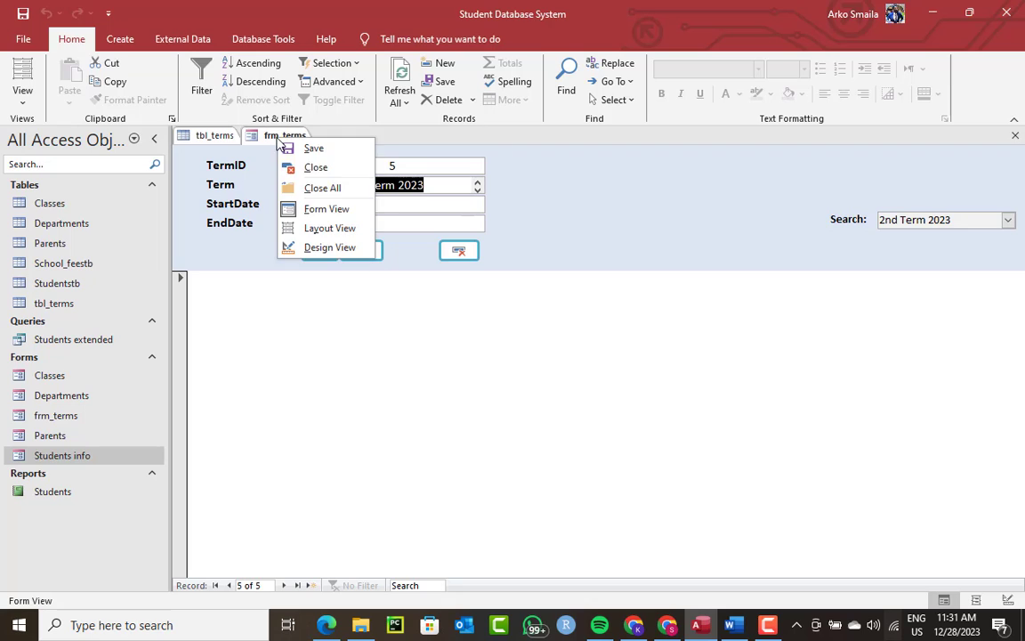
click(311, 189)
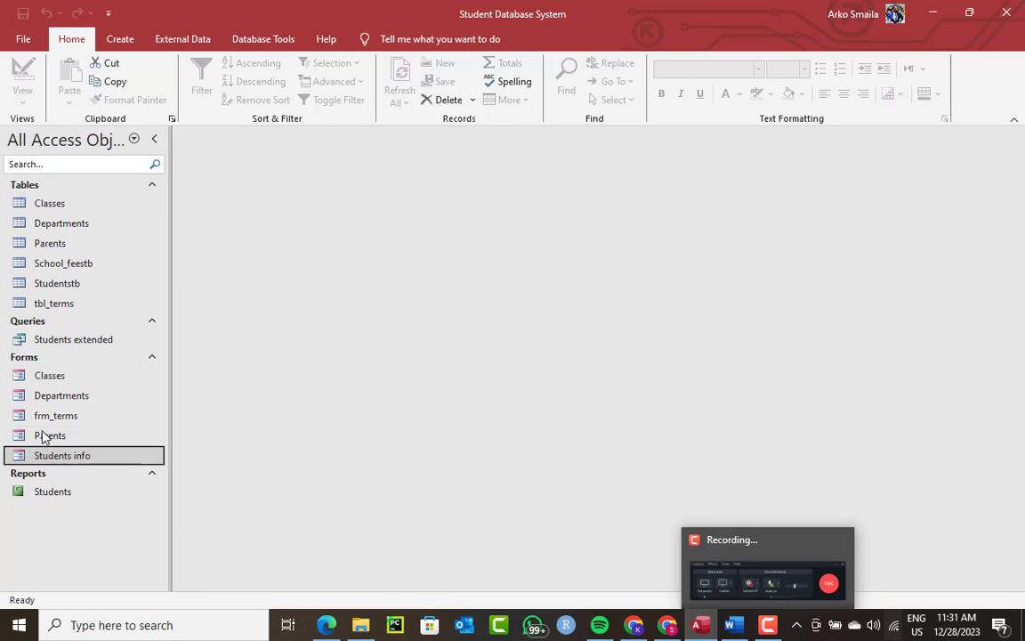
Step: Open School_feestb in Design view and restore the deleted TransactionDate field with undo
click(71, 284)
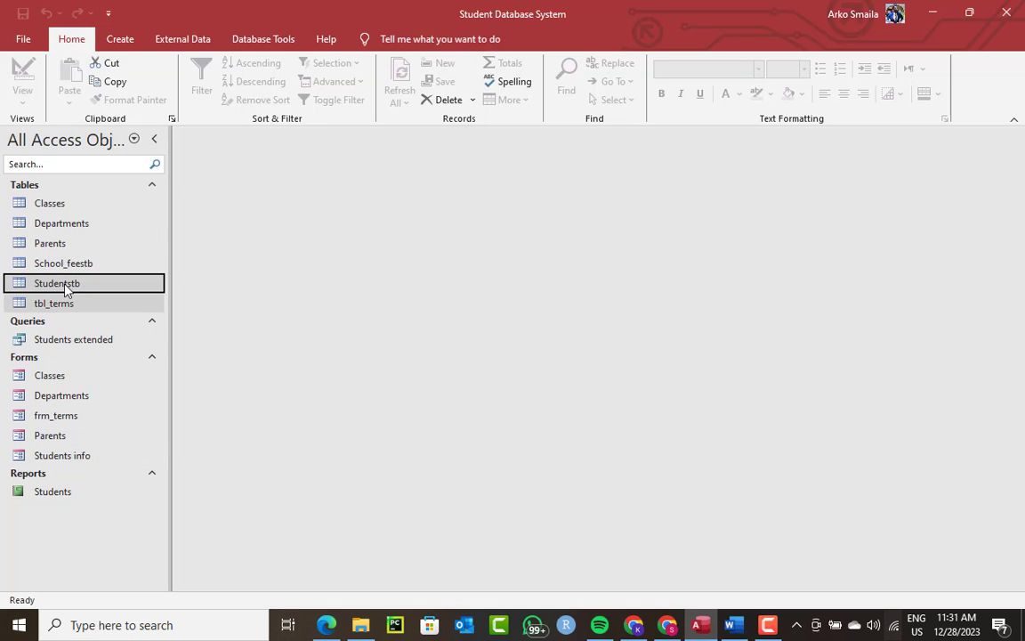
right_click(67, 267)
click(116, 300)
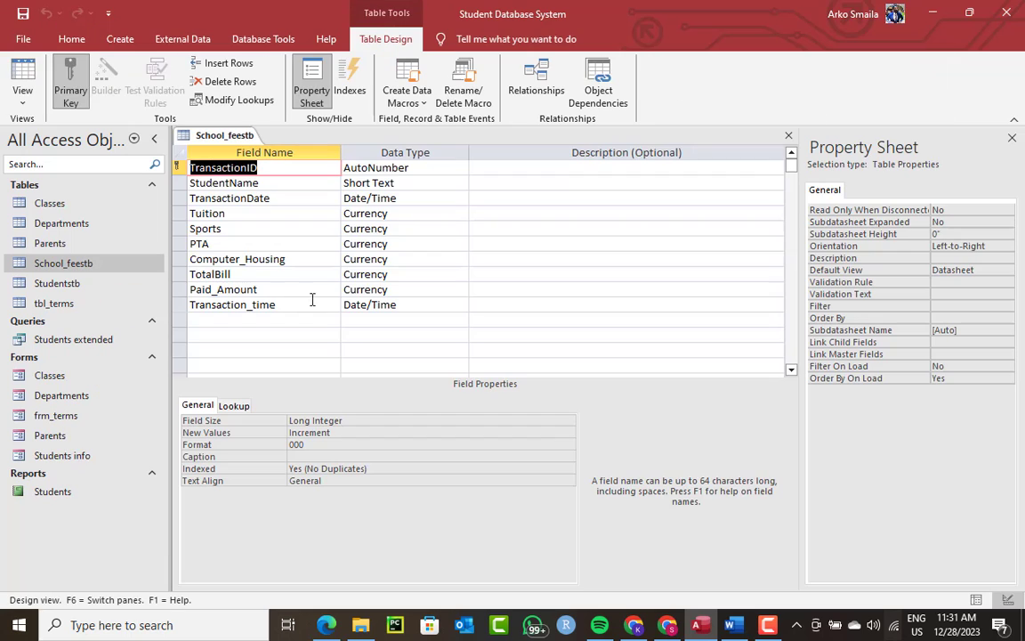
click(221, 318)
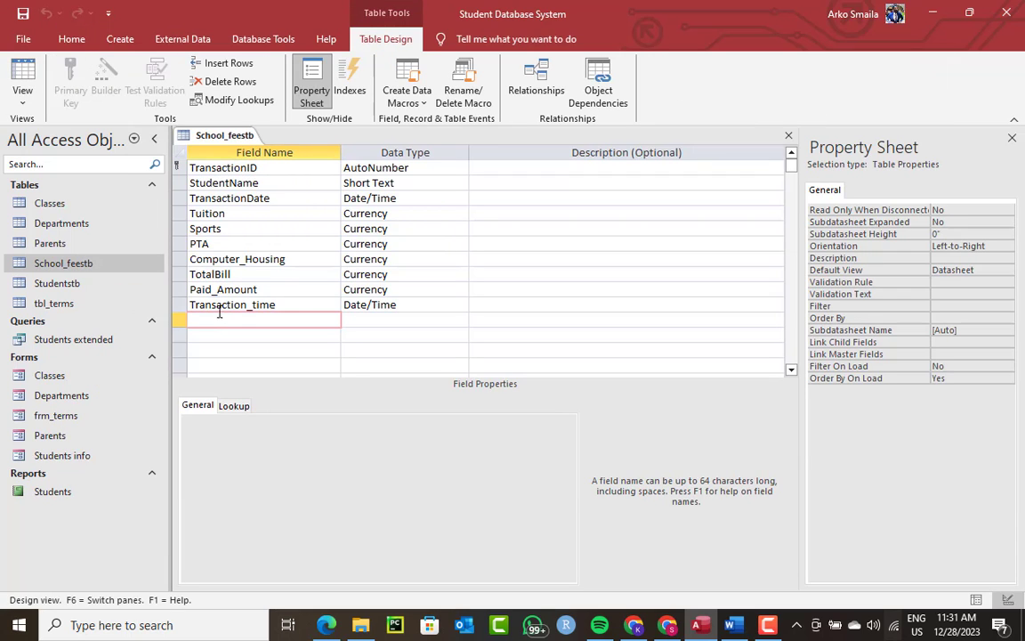
click(175, 199)
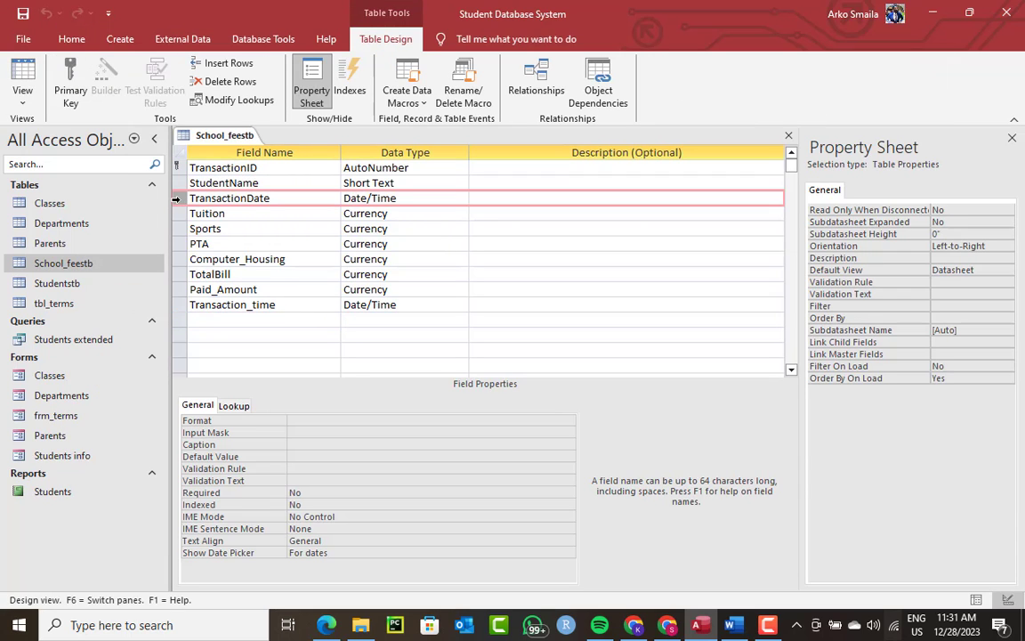
key(Delete)
click(184, 303)
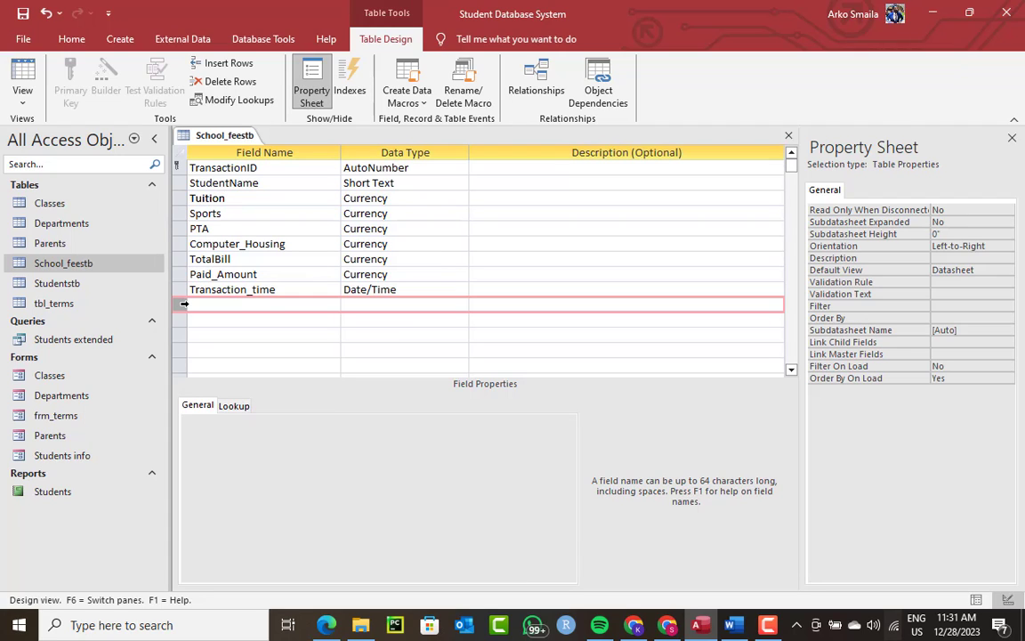
key(ctrl+z)
click(288, 320)
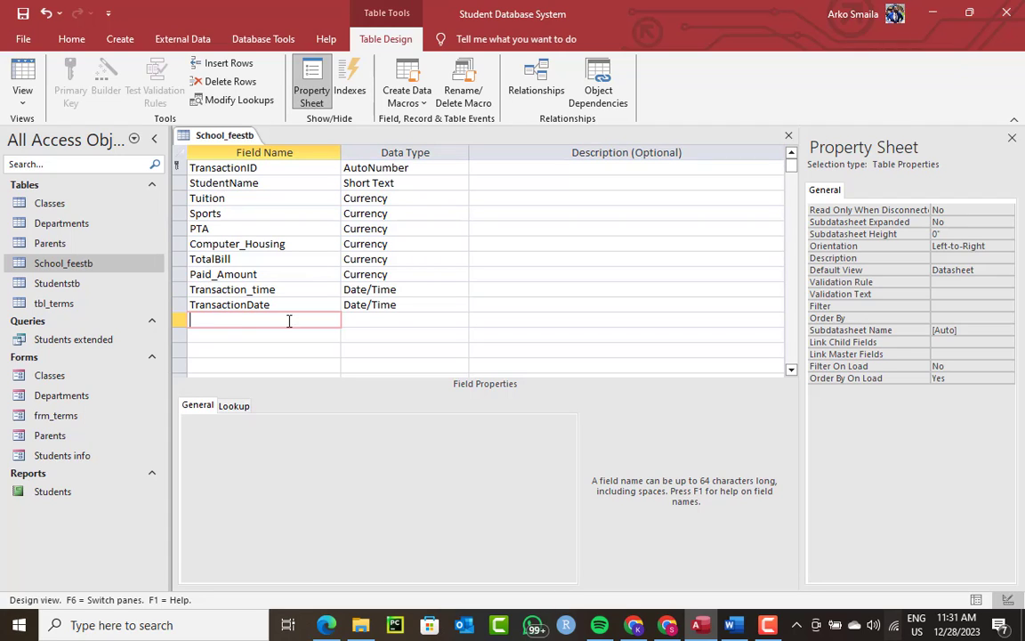
click(395, 306)
Step: Set TransactionDate's Default Value to =Date()
click(292, 455)
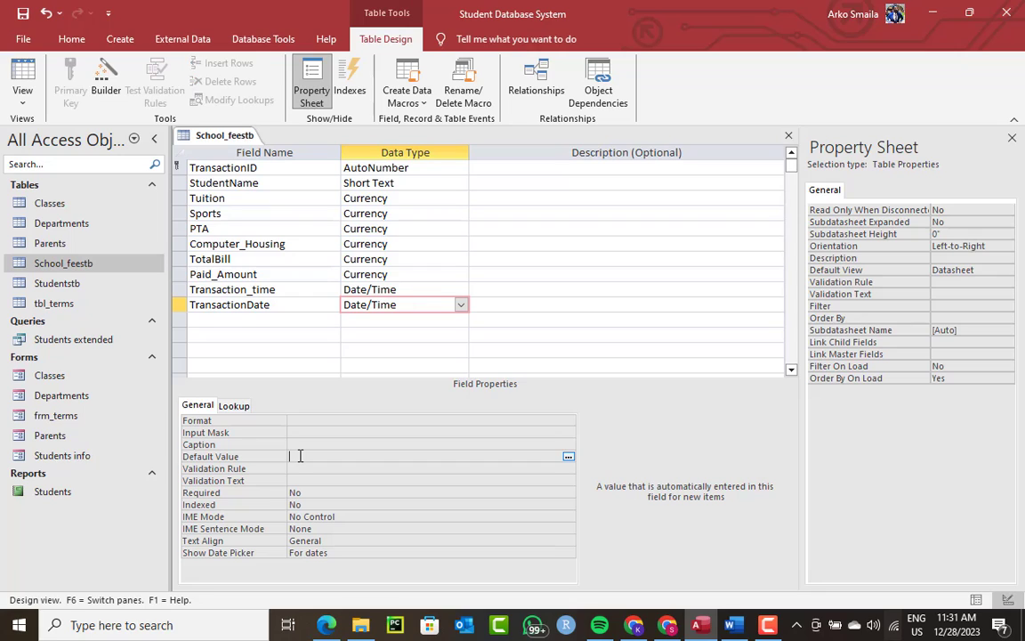
text(=date())
key(BackSpace)
key(BackSpace)
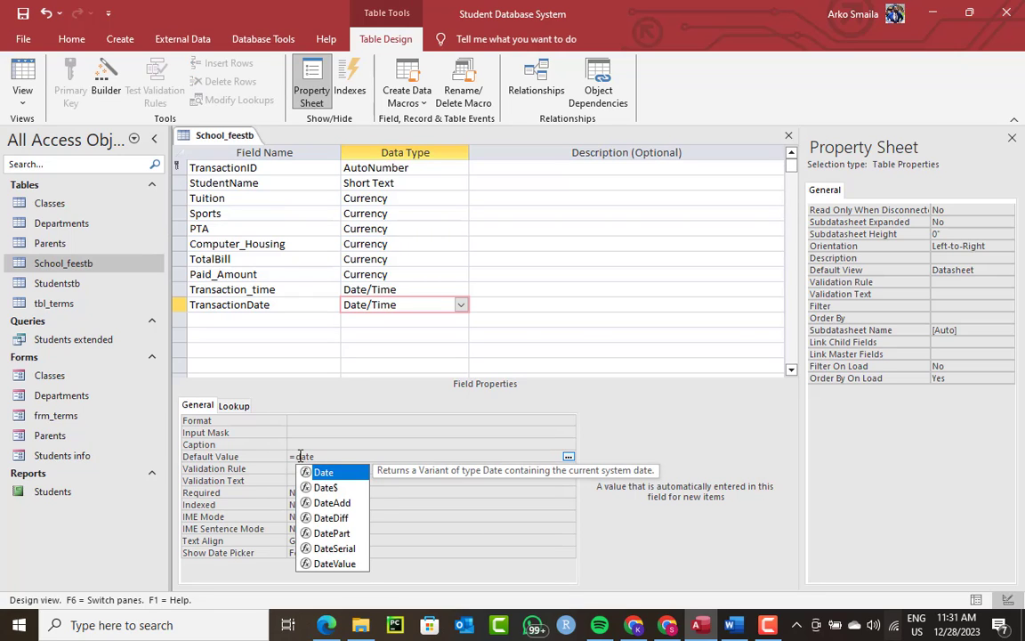
text(())
key(Return)
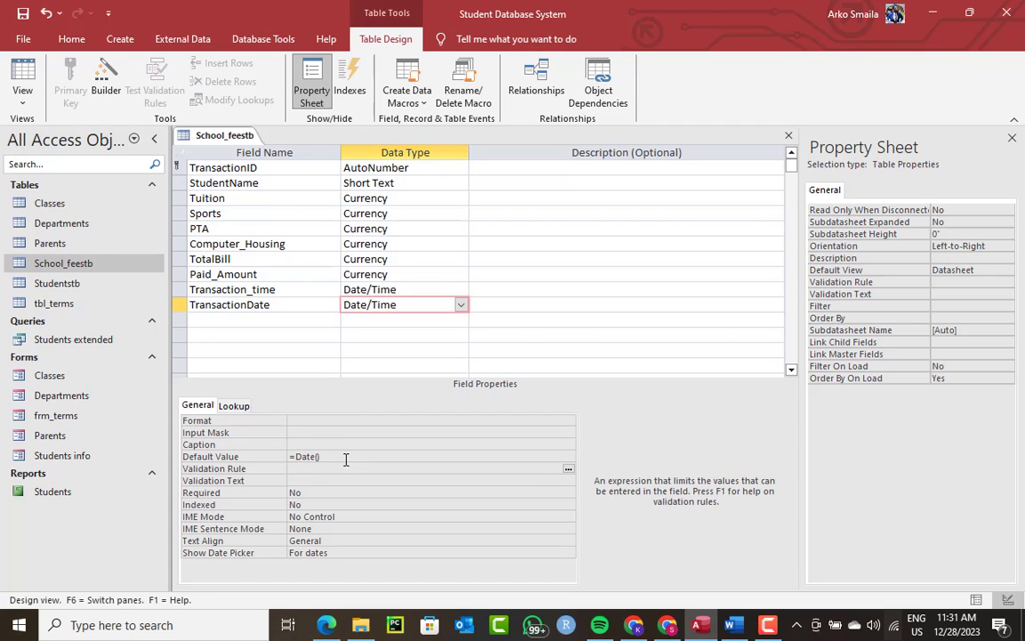
click(248, 458)
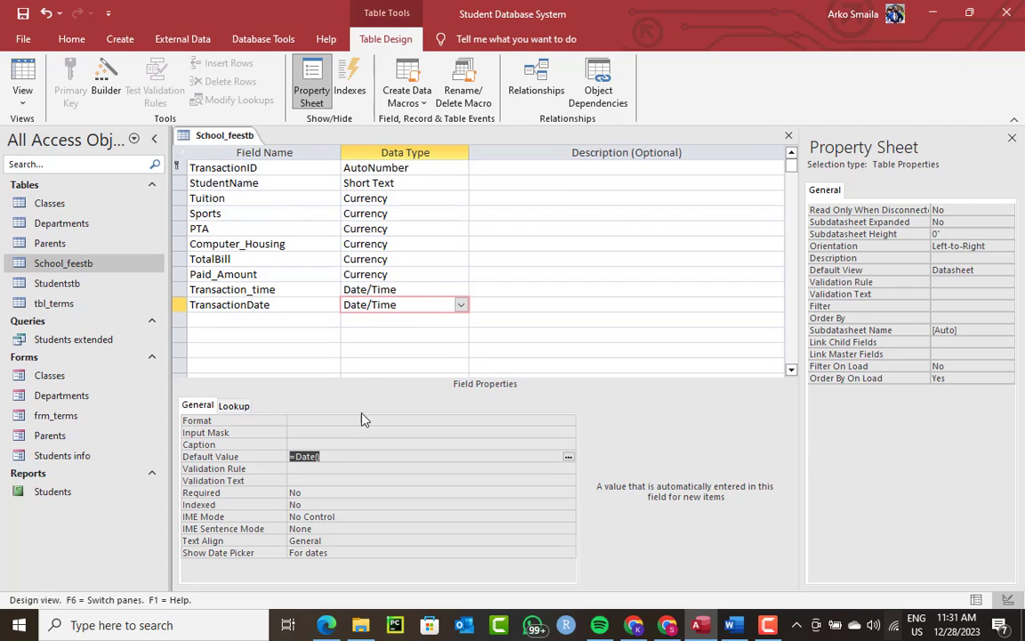
click(360, 460)
Step: Set Transaction_time's Default Value to =Time()
click(396, 290)
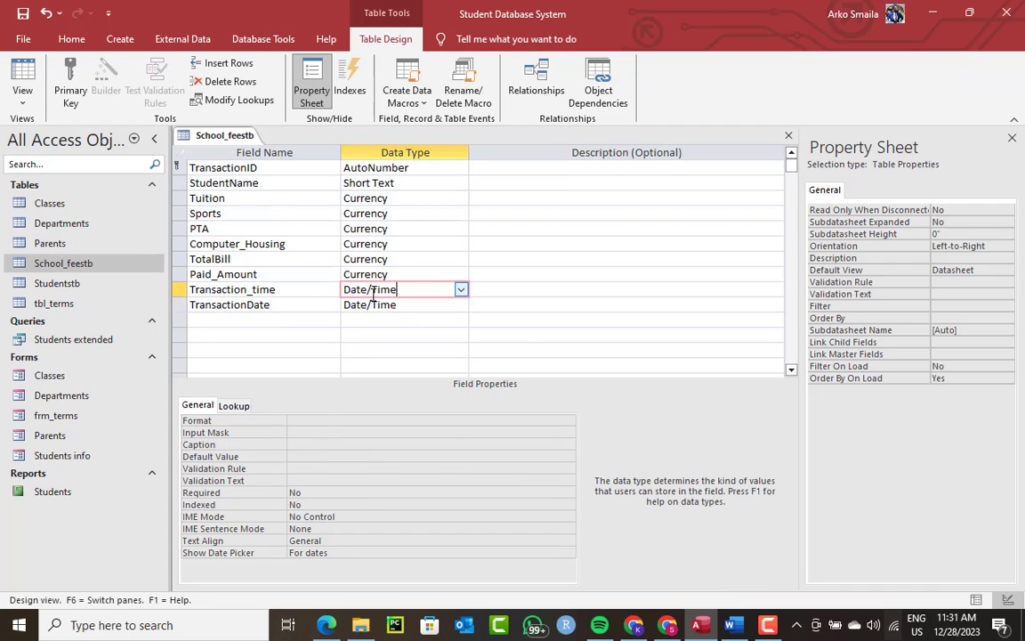
click(298, 455)
text(=Time)
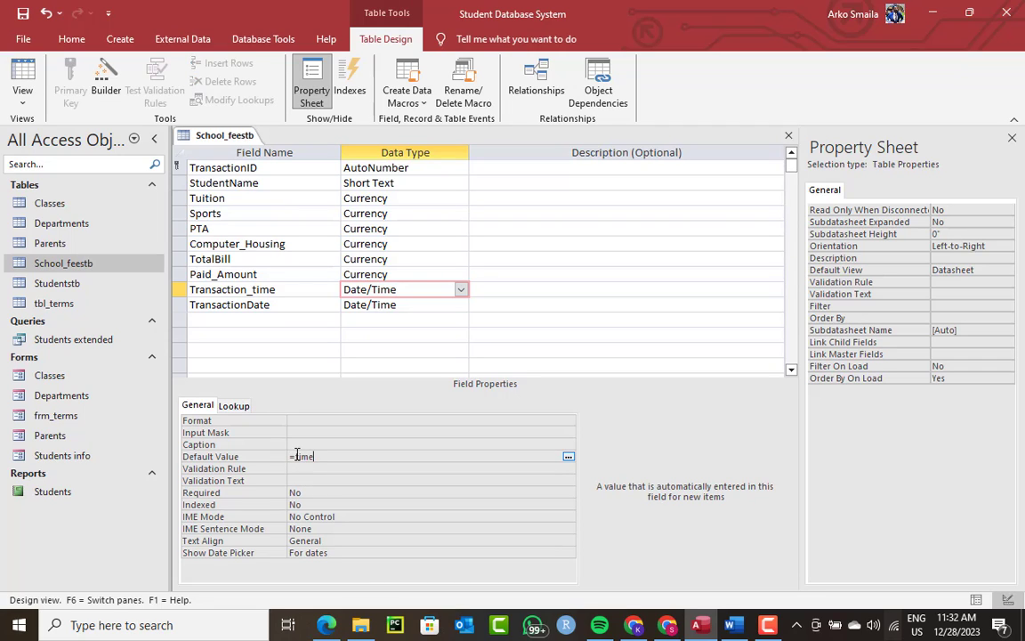
text(())
click(212, 320)
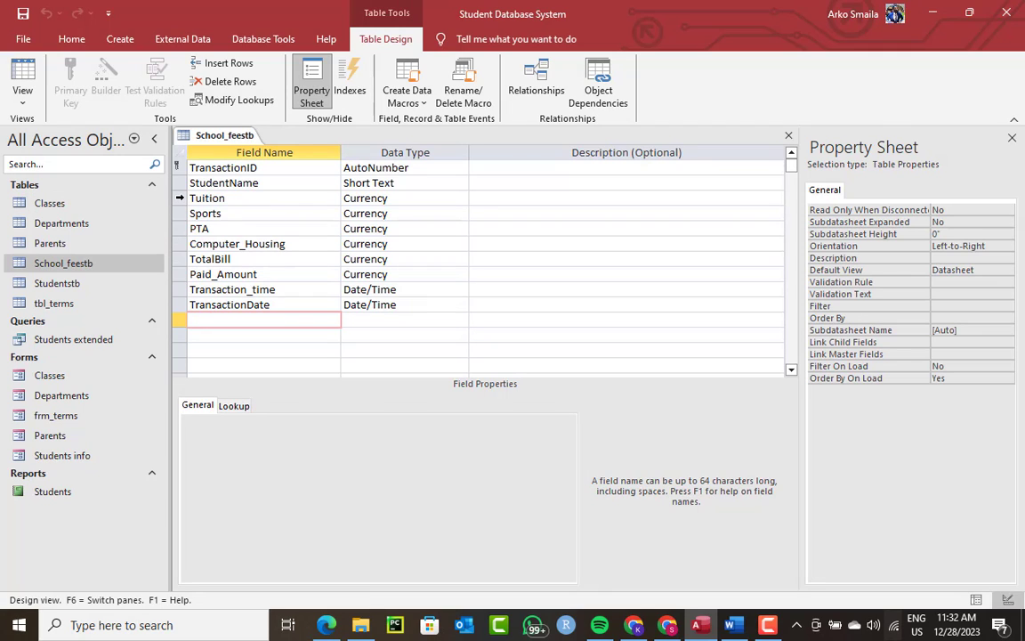
Step: Insert a blank field row above Paid_Amount in School_feestb
click(179, 197)
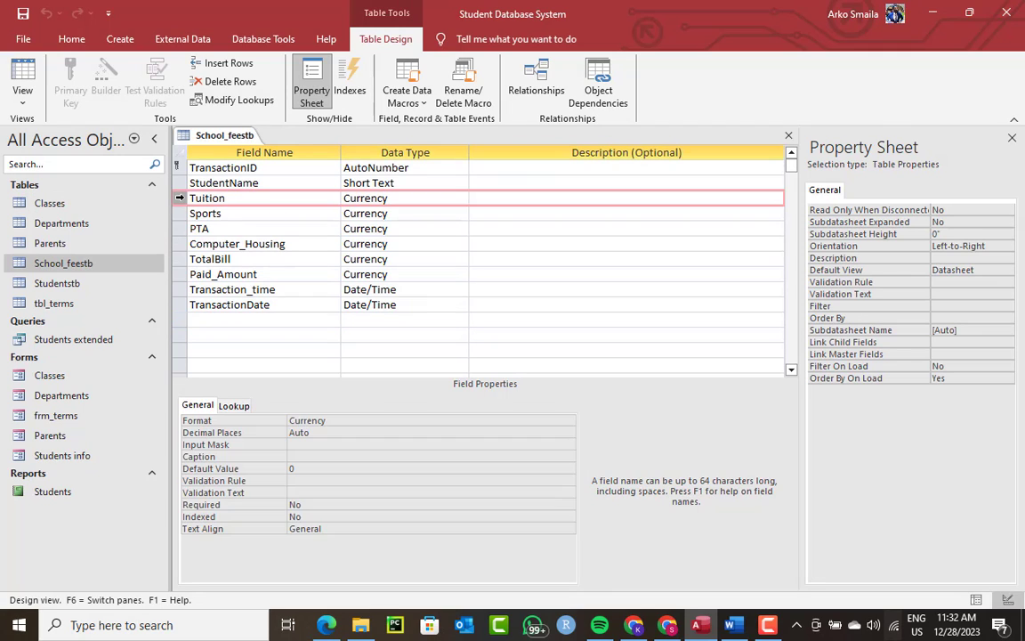
right_click(181, 200)
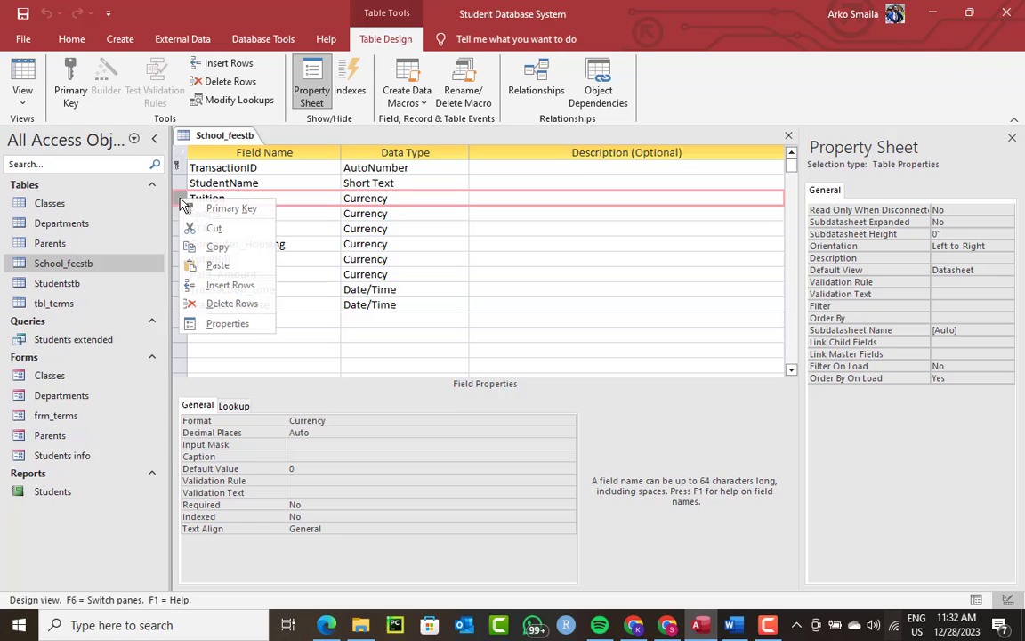
click(311, 275)
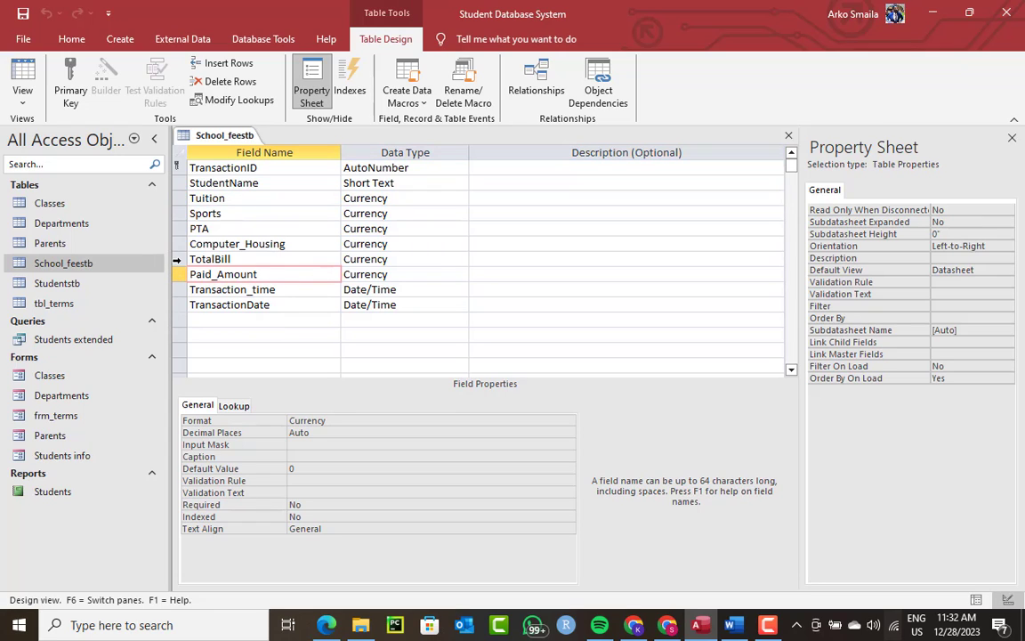
click(178, 259)
right_click(178, 260)
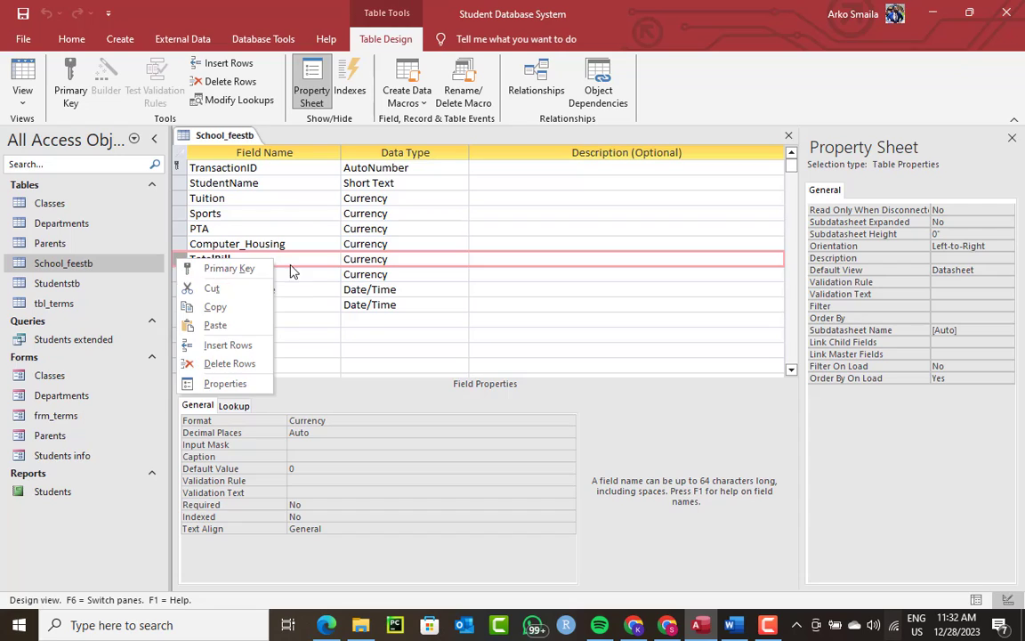
click(245, 259)
click(181, 275)
right_click(181, 275)
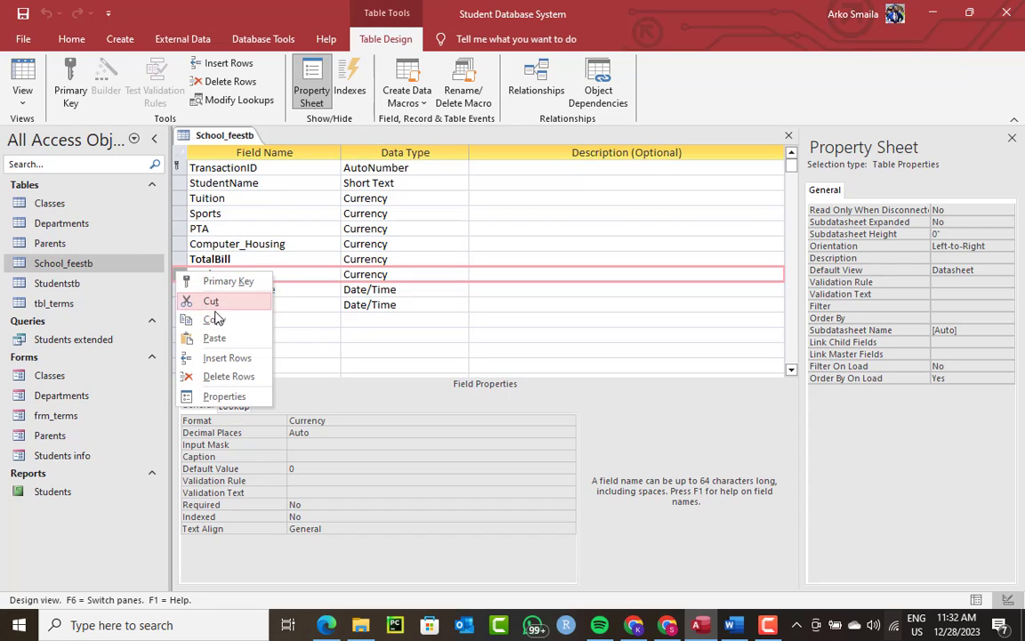
click(217, 357)
Step: Name the new field TermID with Data Type Number and save the table
click(223, 274)
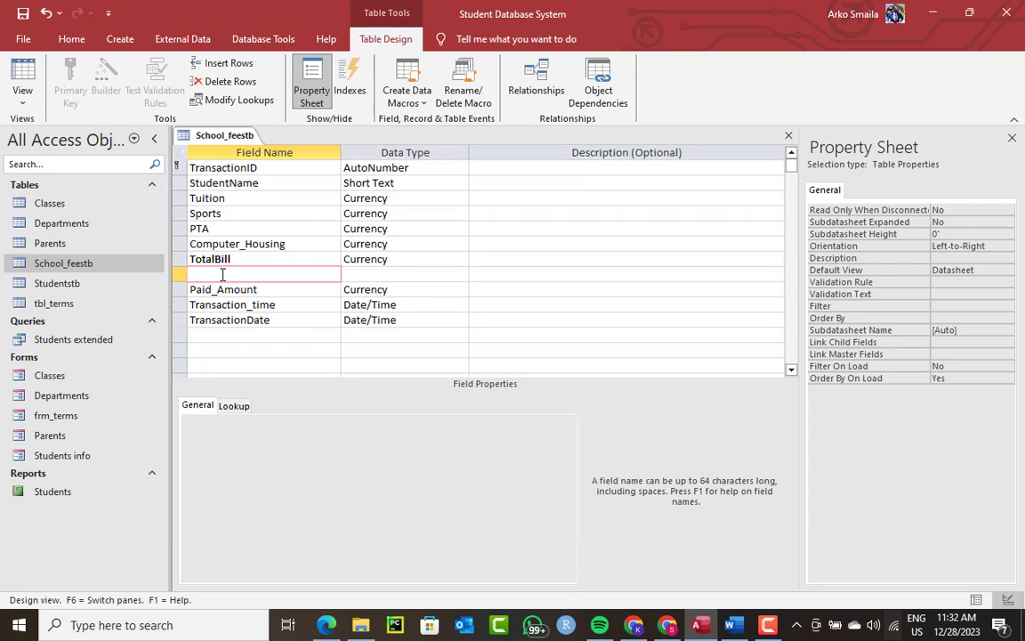
text(TermID)
key(Tab)
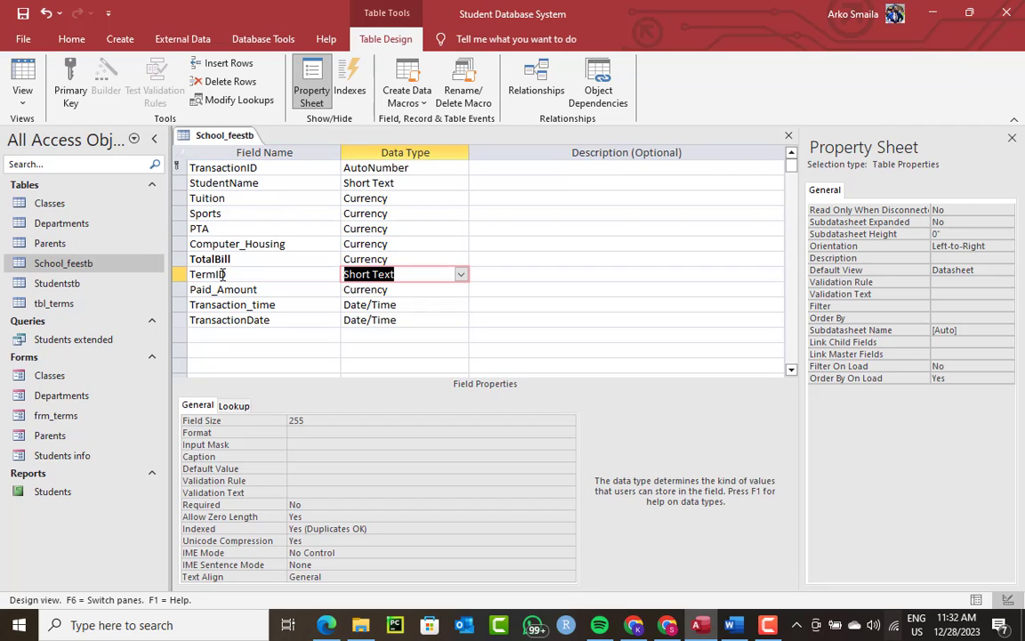
text(nu)
key(ctrl+s)
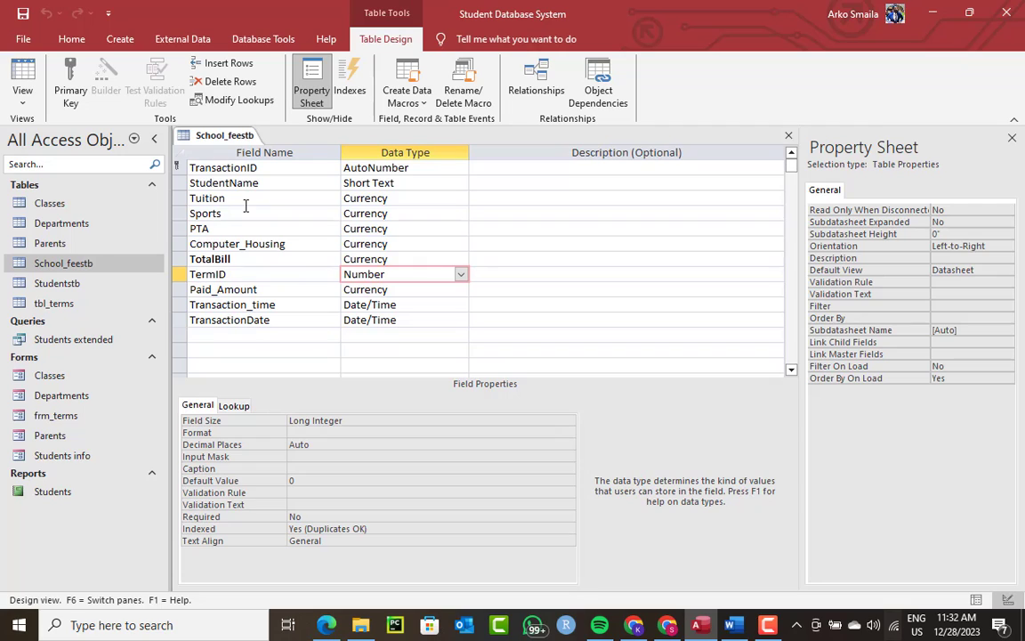
drag(384, 274, 335, 274)
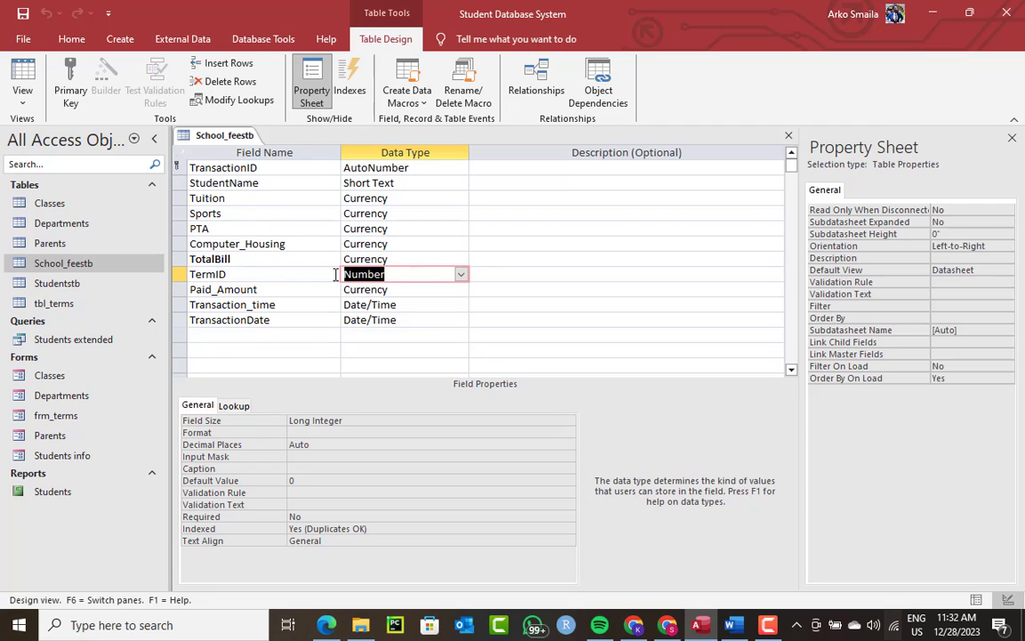
right_click(229, 139)
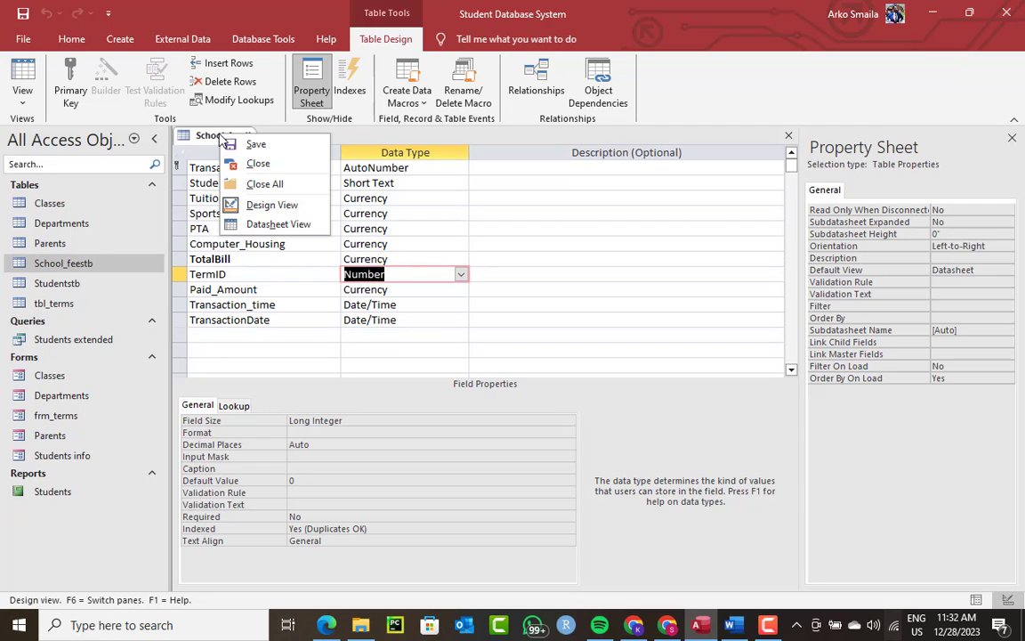
click(229, 140)
right_click(229, 140)
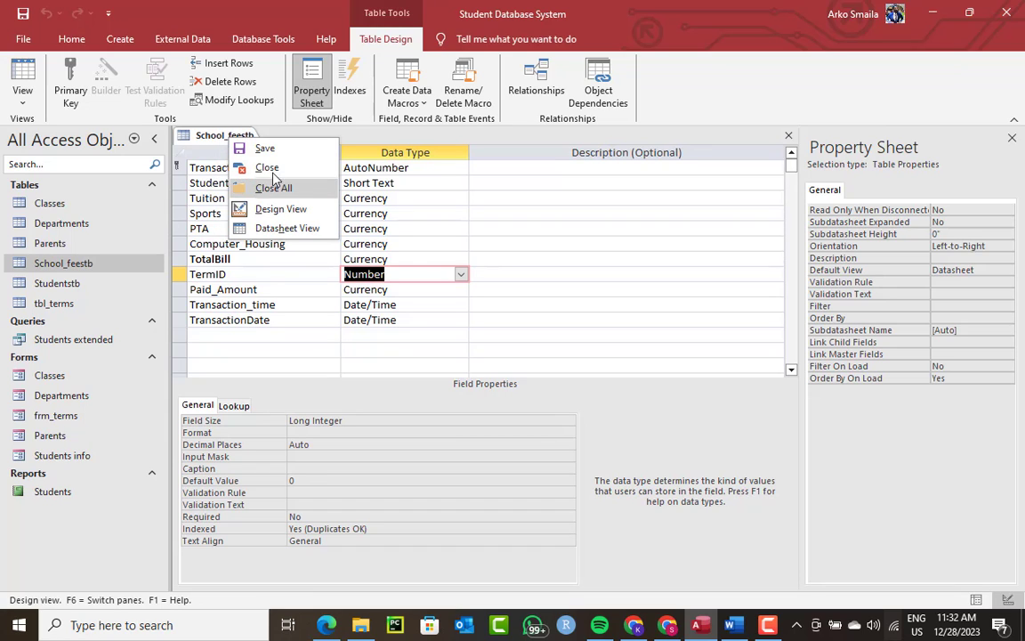
Step: Open tbl_terms to check its TermID column, then close it
double_click(64, 303)
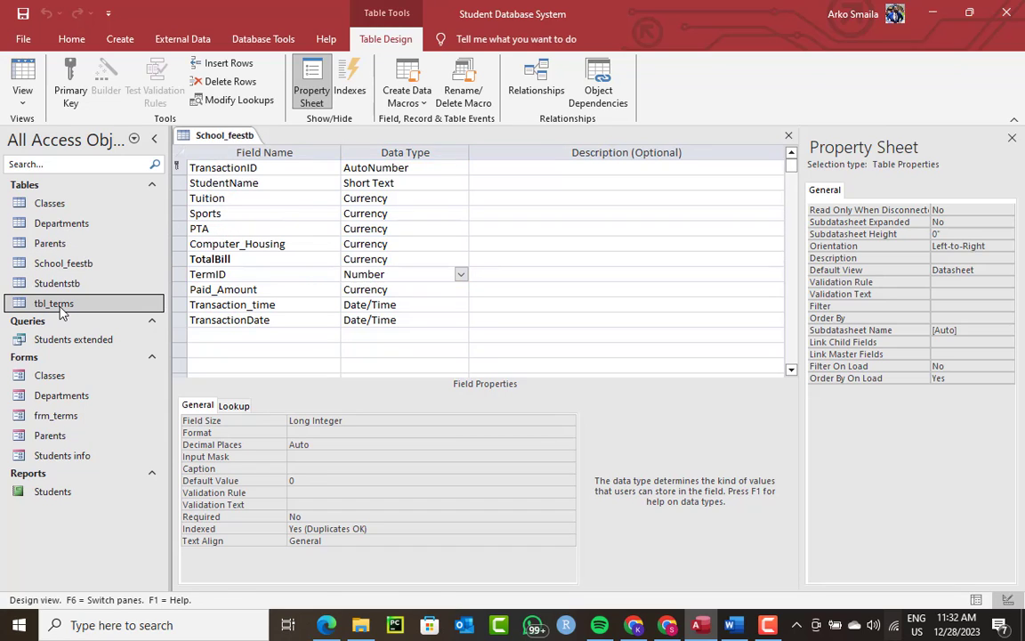
click(226, 151)
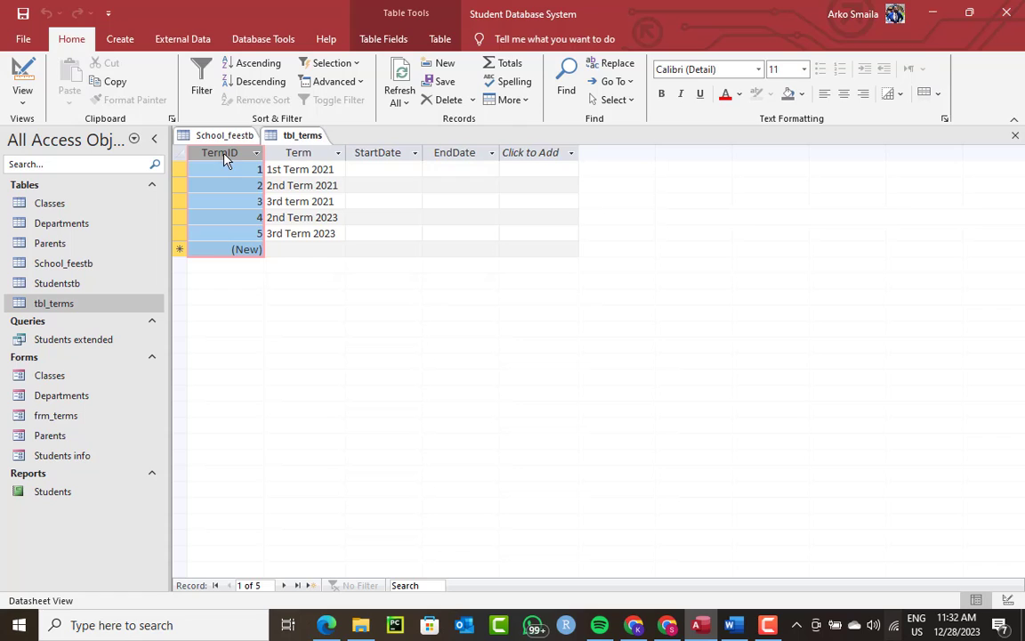
right_click(305, 142)
click(338, 167)
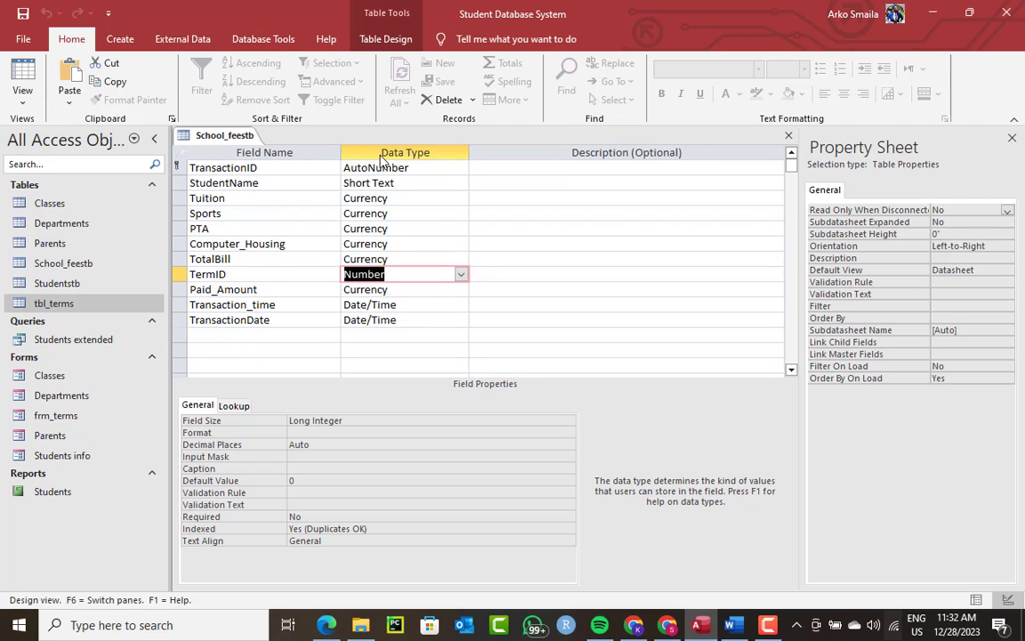
Step: Review the Tuition and Sports rows of School_feestb, leave their order unchanged, and close the design
right_click(209, 135)
click(209, 134)
right_click(225, 138)
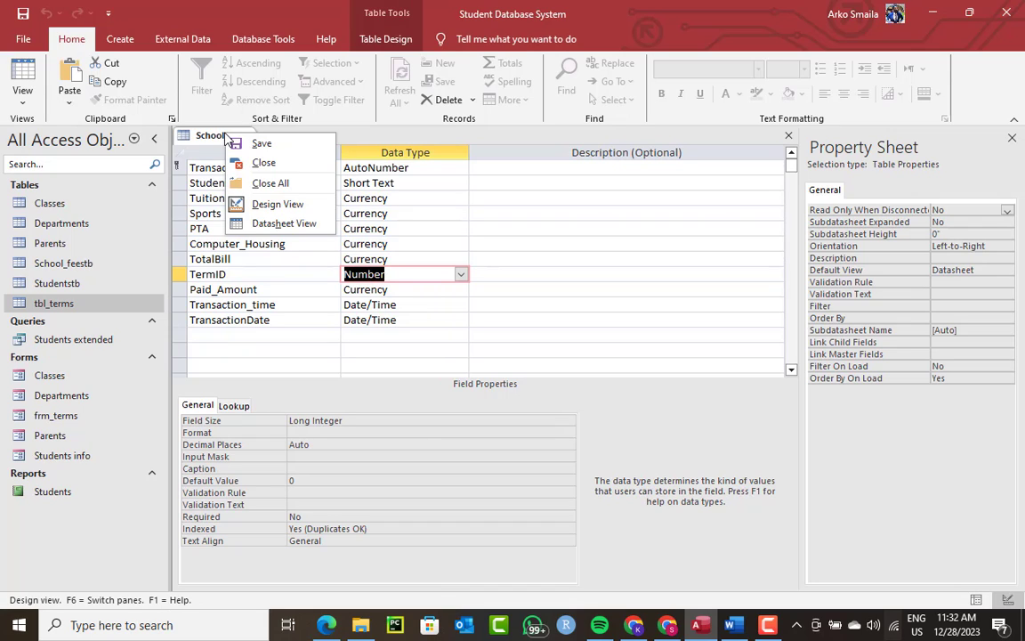
click(209, 133)
click(176, 214)
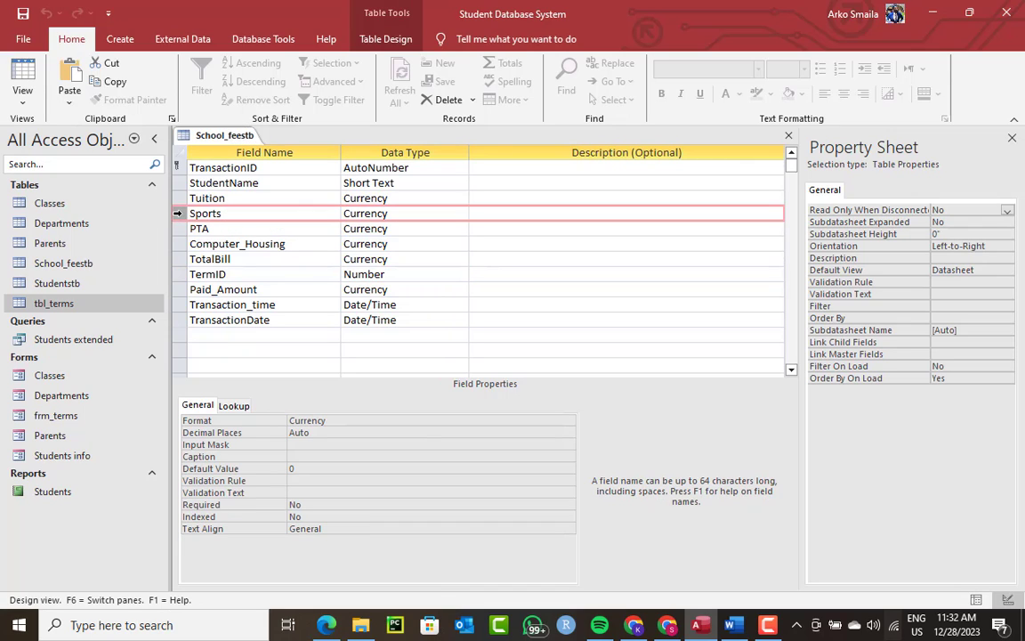
click(178, 198)
drag(178, 202, 166, 260)
click(194, 200)
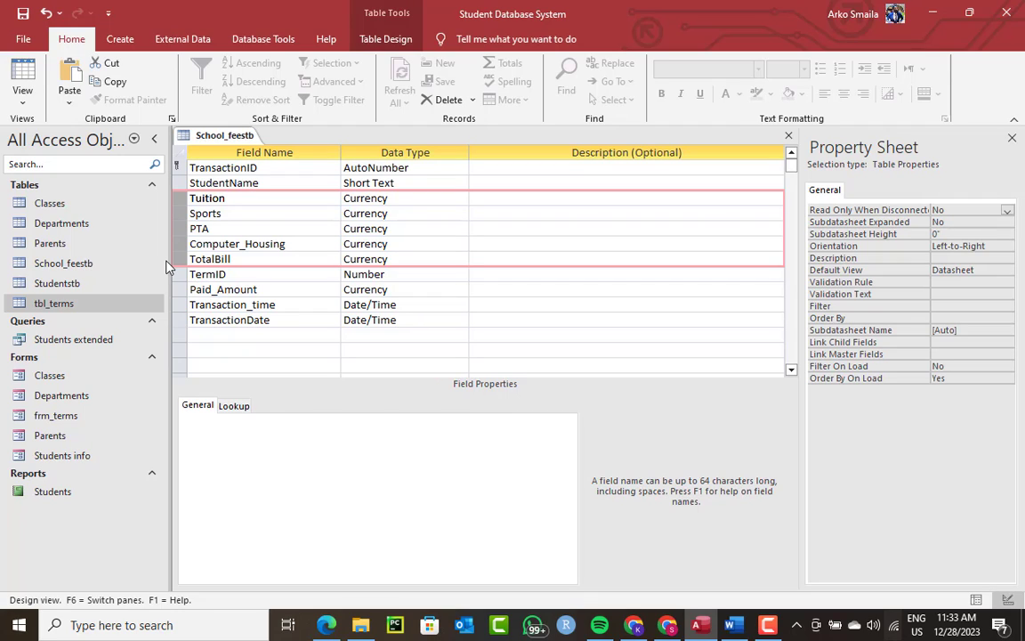
right_click(205, 134)
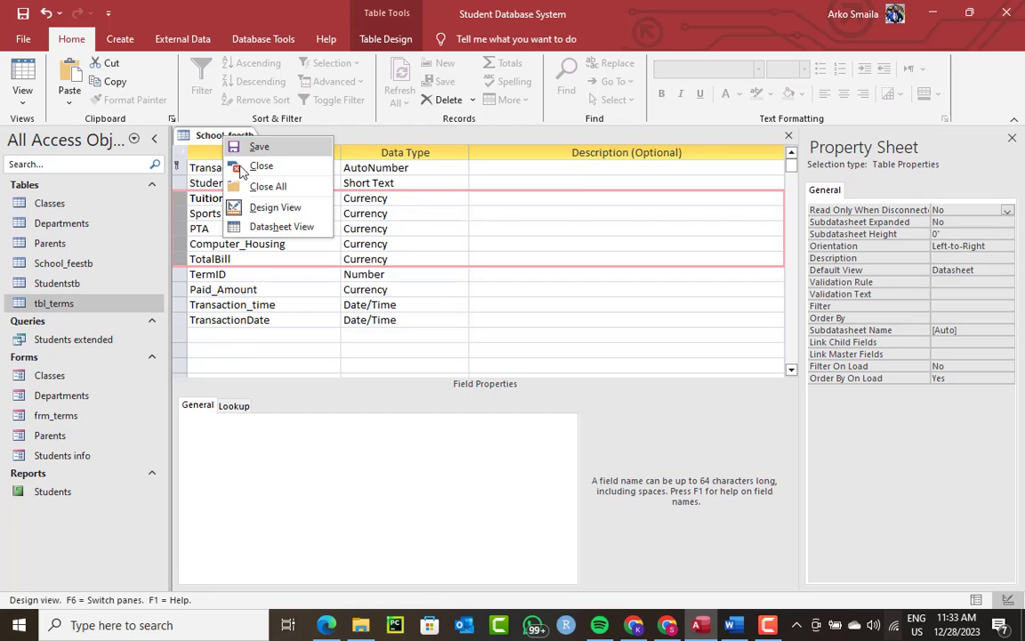
click(249, 164)
Step: Open Studentstb in Design View and paste the five fee fields below Student_name
double_click(64, 283)
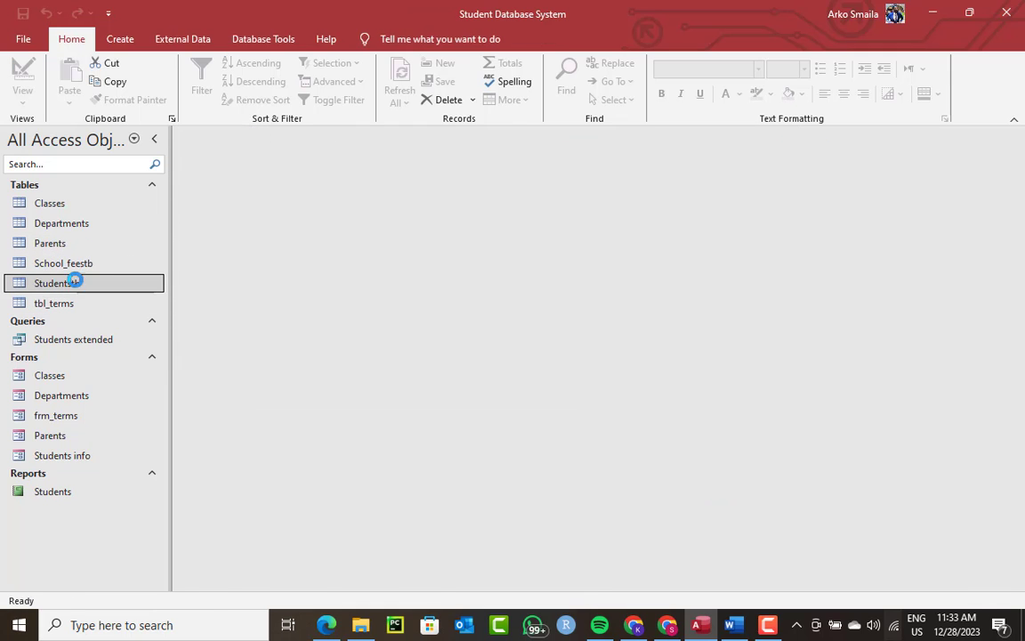
right_click(221, 136)
click(244, 206)
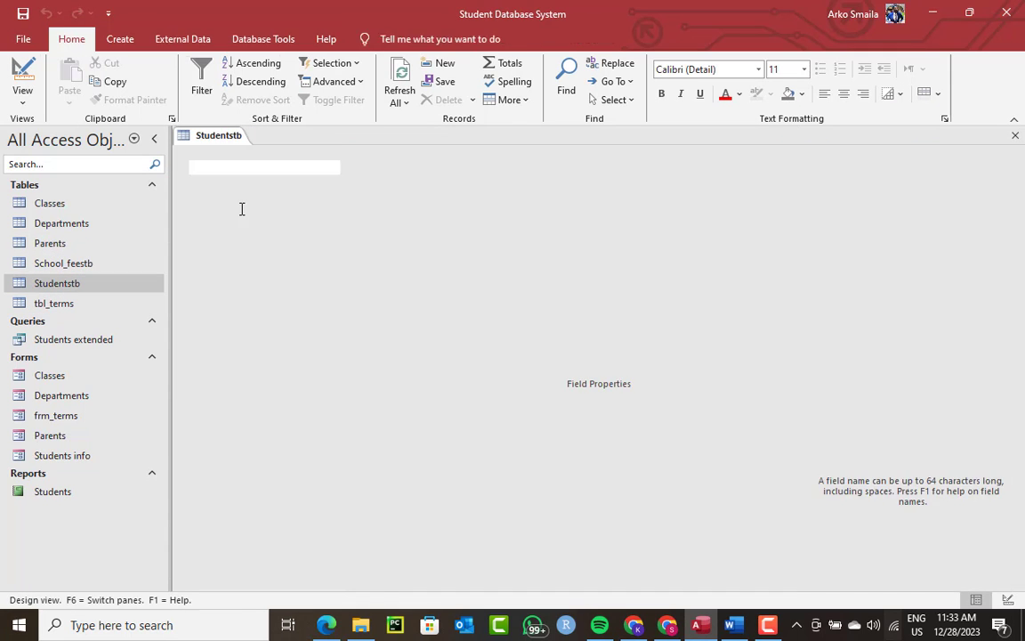
scroll(249, 213, down, 1)
click(205, 229)
click(182, 227)
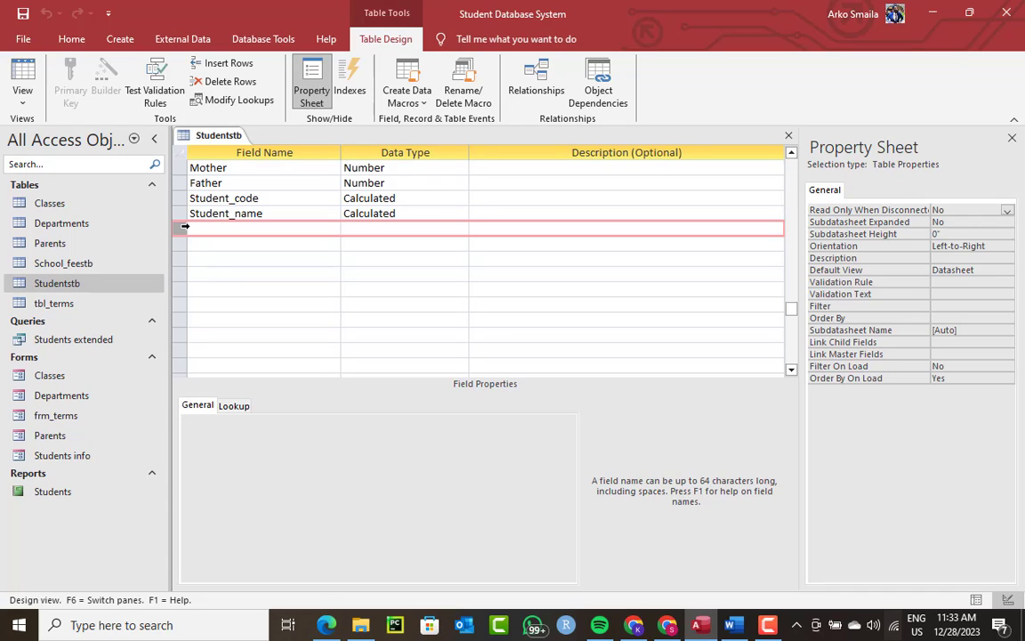
key(ctrl+v)
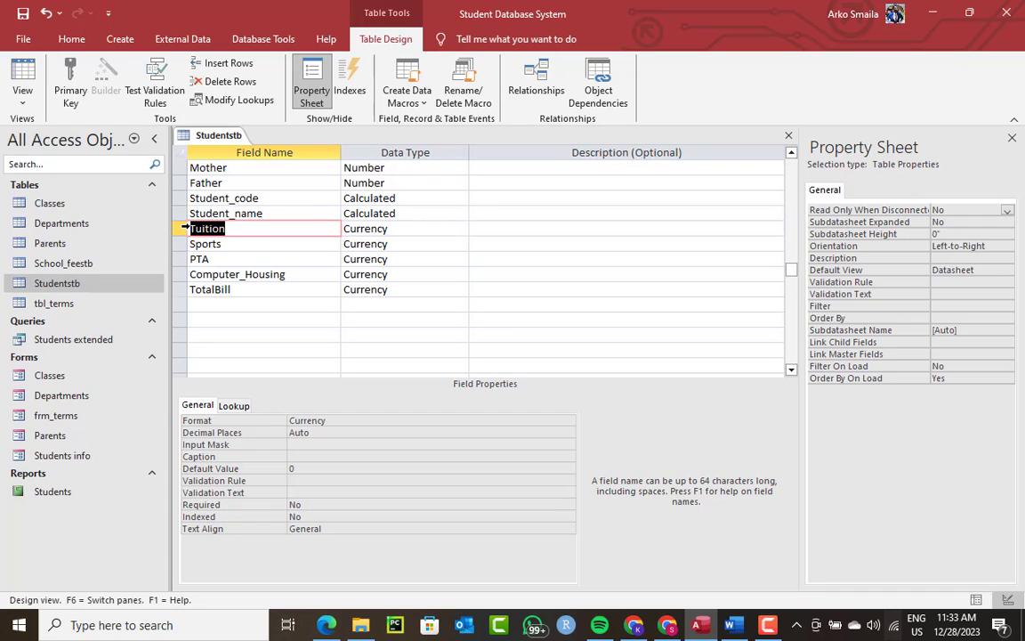
Step: Check the pasted fee fields and change TotalBill's data type to Calculated
click(283, 227)
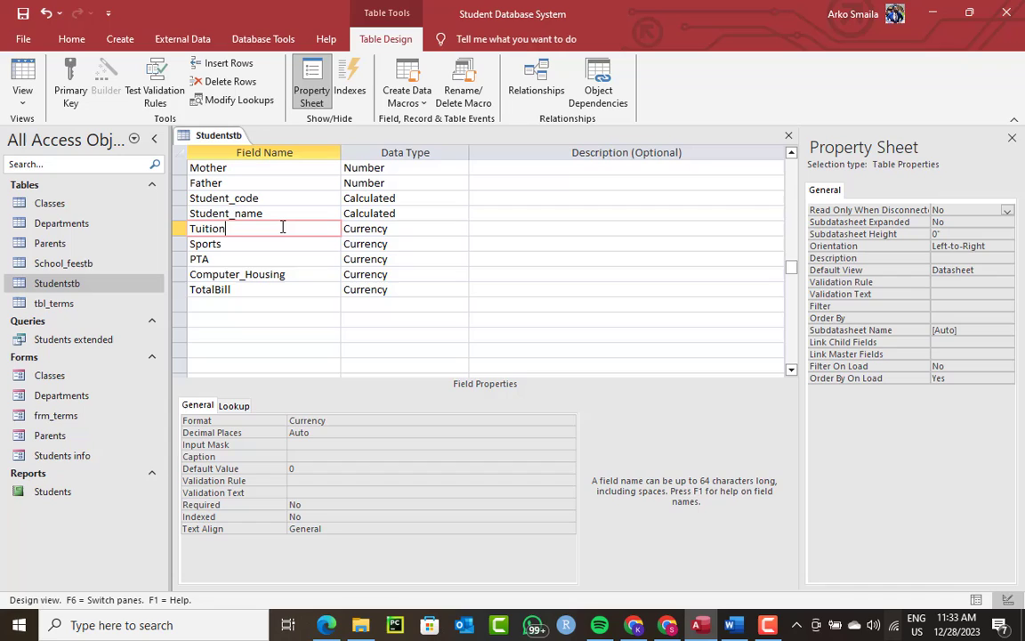
click(209, 246)
click(206, 260)
click(221, 277)
click(237, 290)
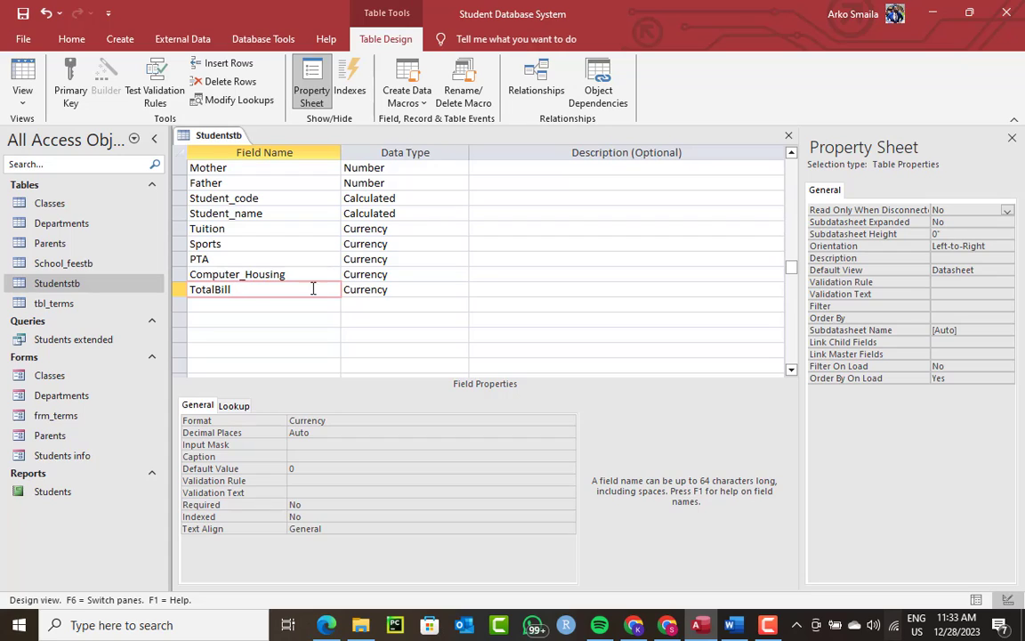
drag(419, 293, 322, 292)
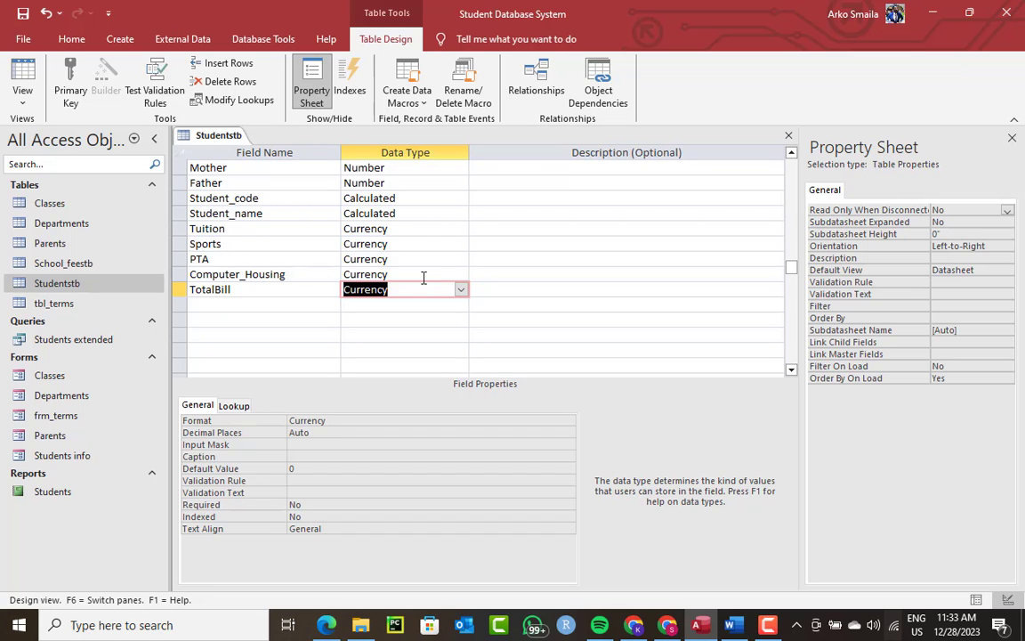
text(calculated)
key(Return)
Step: Set TotalBill's expression to [tuition]+[sports]+[computer_housing]+[PTA] and close Studentstb
drag(489, 105, 650, 129)
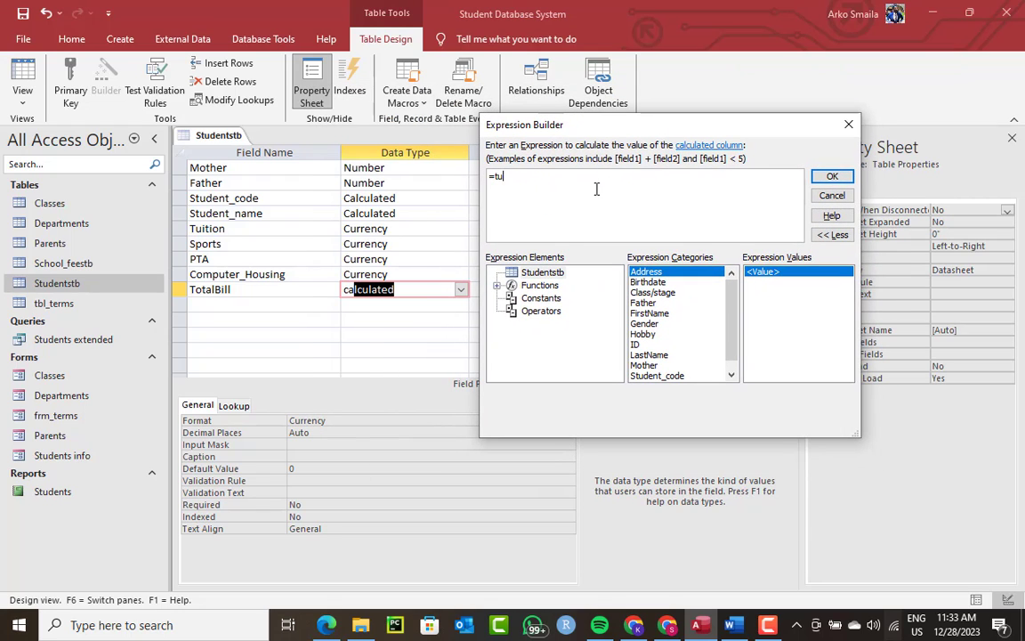
key(BackSpace)
key(BackSpace)
key(BackSpace)
key(BackSpace)
key(BackSpace)
text([tuition]+[s)
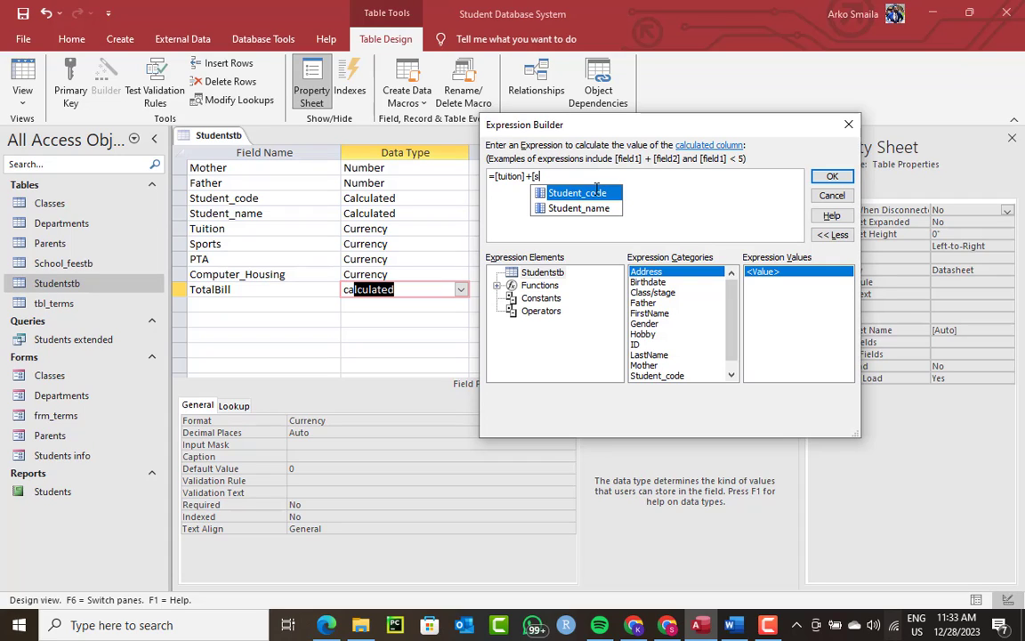
text(ports]+[computer_housi)
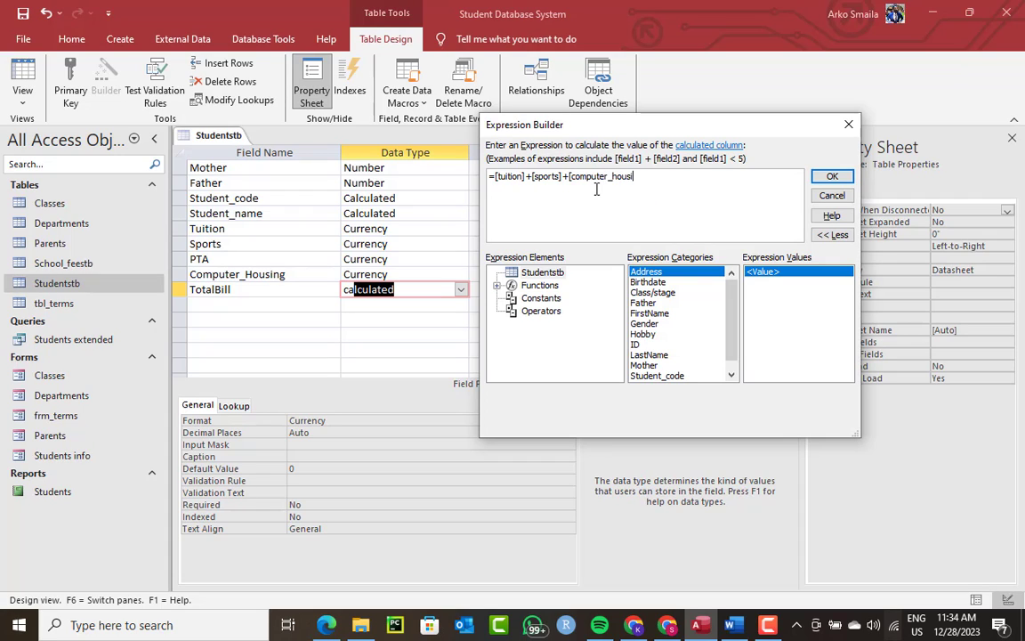
text(ng]+[)
key(Caps_Lock)
text(PTA)
click(831, 176)
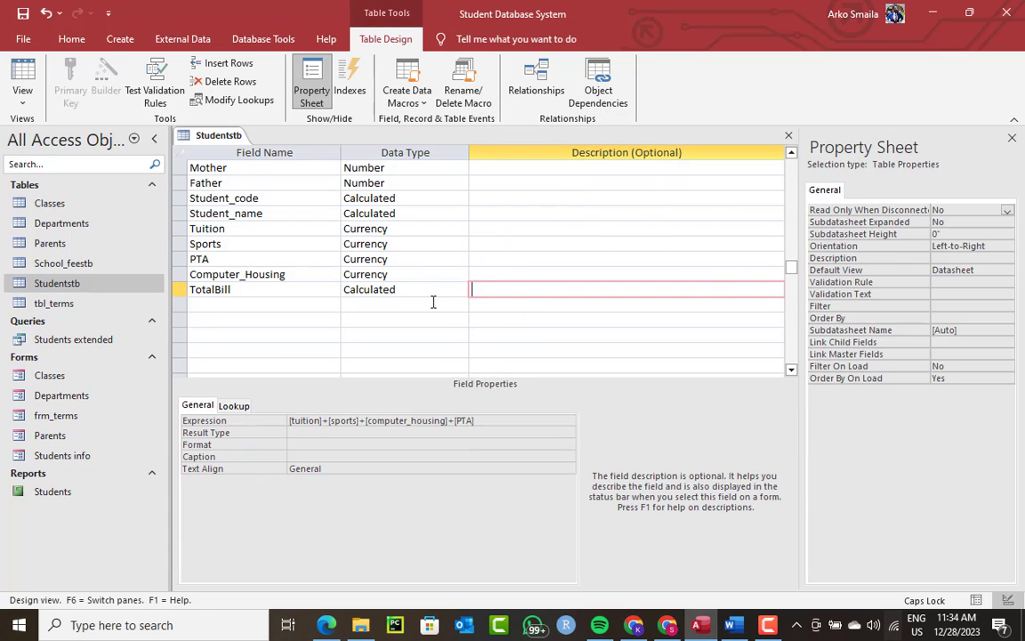
click(197, 138)
right_click(199, 138)
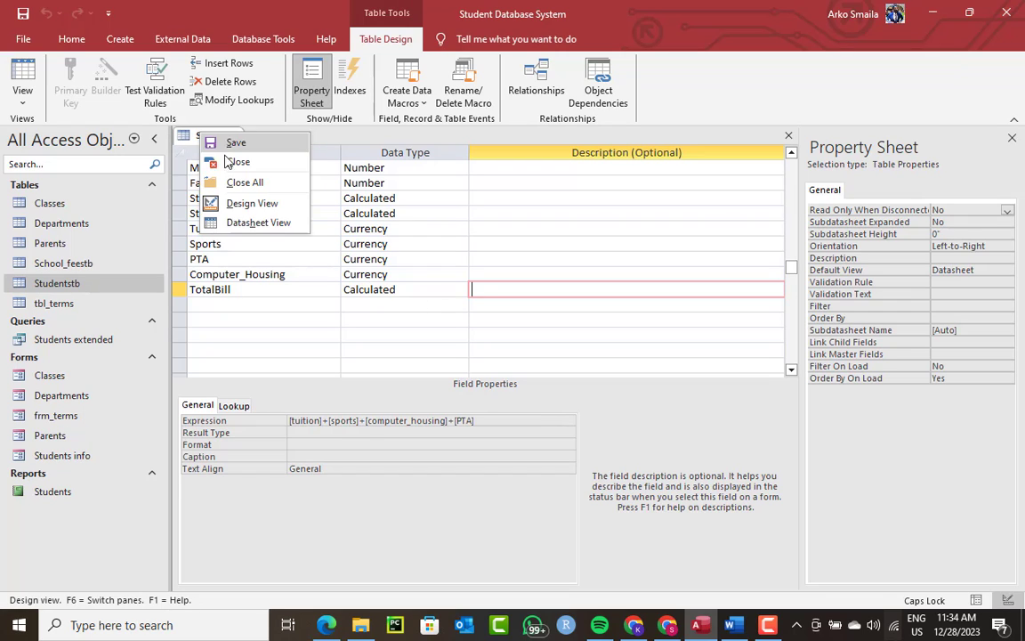
click(238, 161)
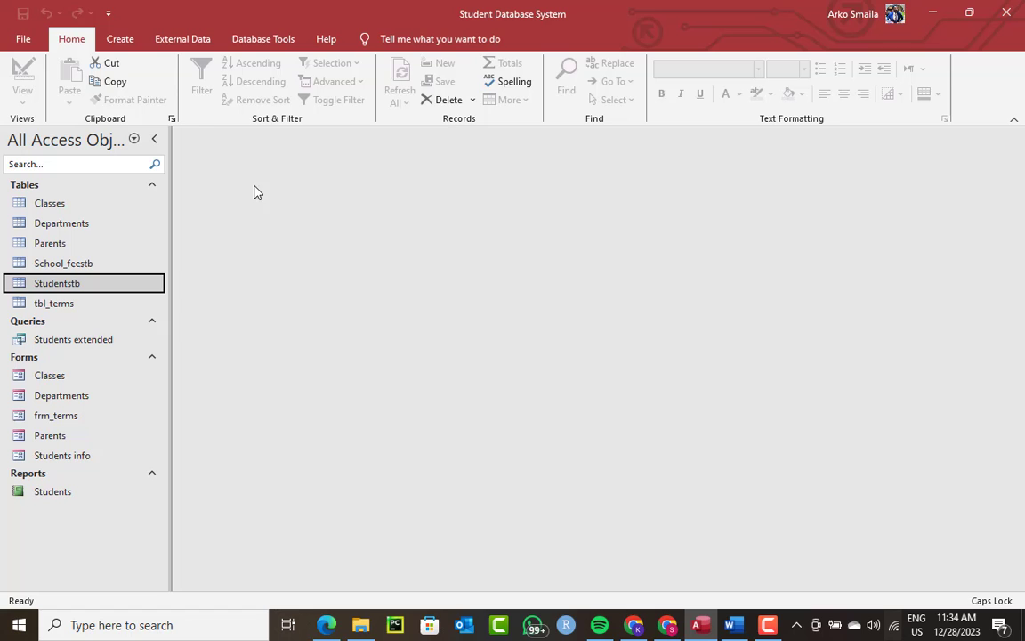
Step: View the Studentstb datasheet records, then close it
double_click(89, 284)
drag(513, 585, 726, 593)
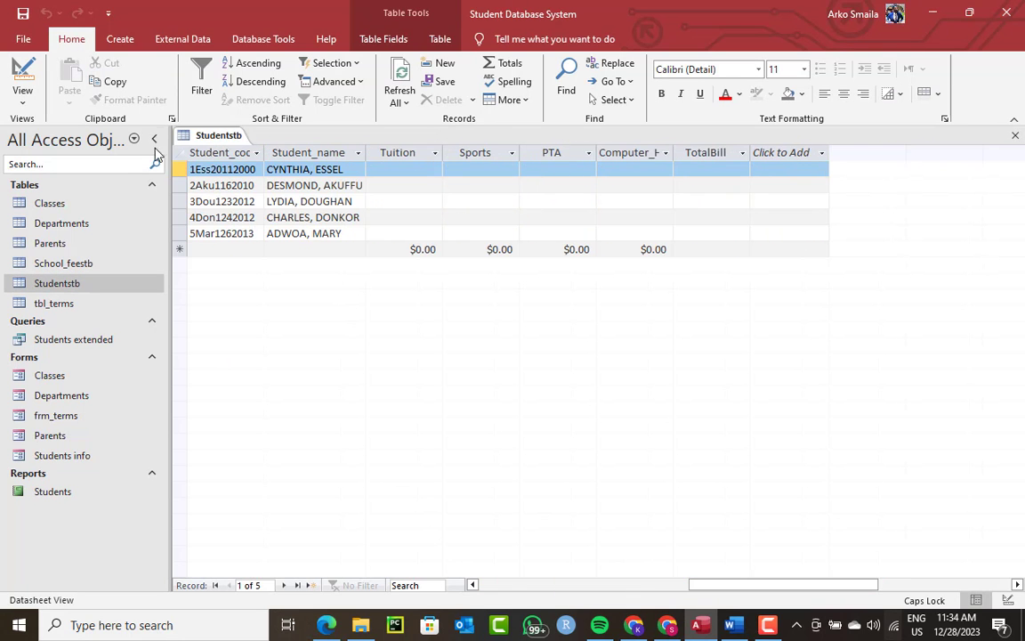
right_click(216, 138)
click(227, 160)
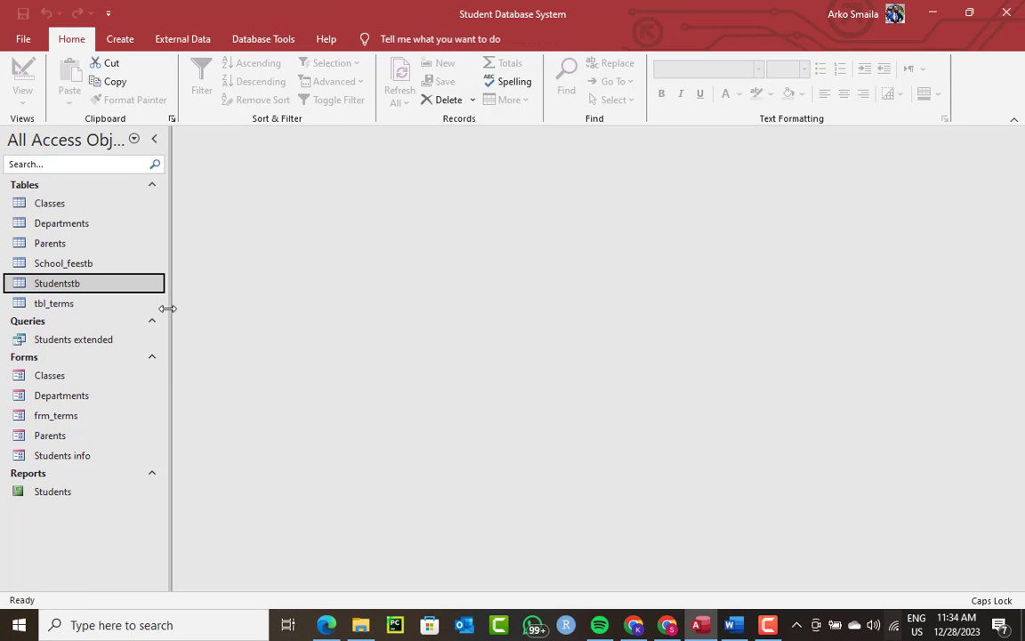
Step: Open the Students info form in Design View and nudge the blue bottom bar down three steps
double_click(75, 457)
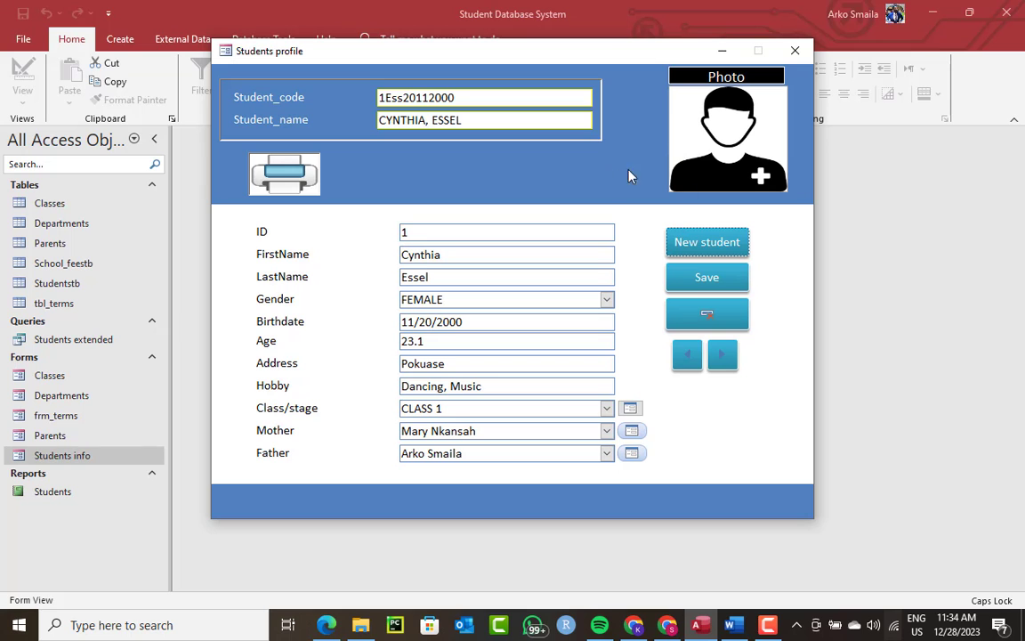
right_click(611, 194)
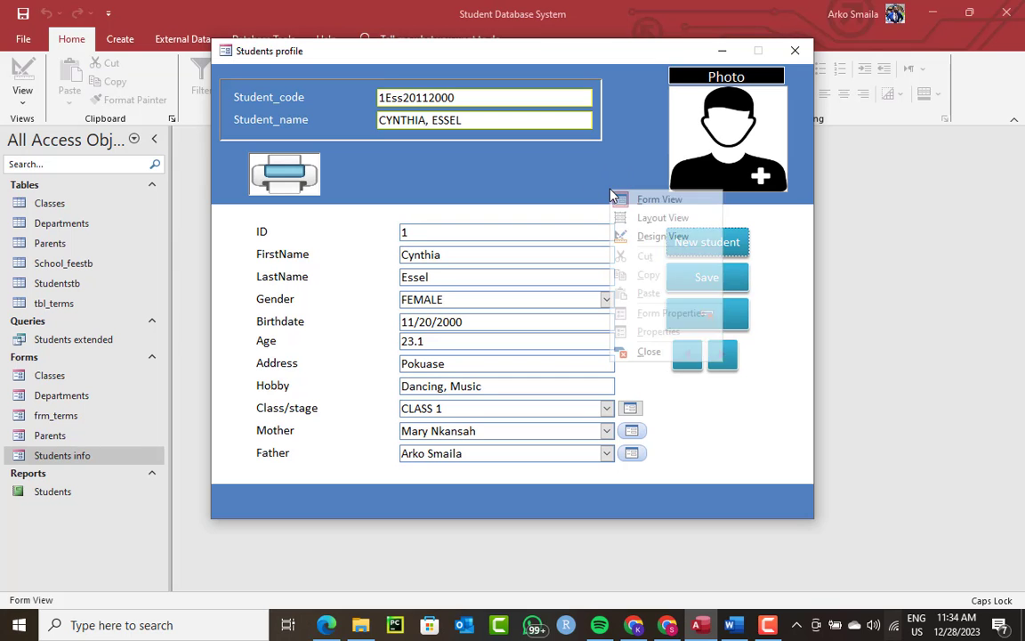
click(645, 236)
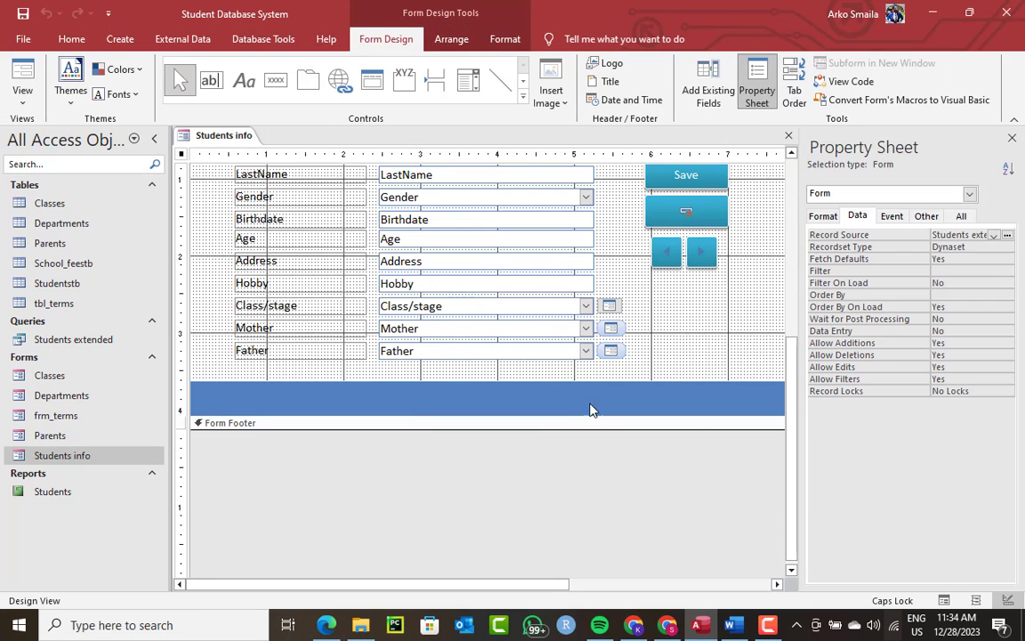
click(488, 399)
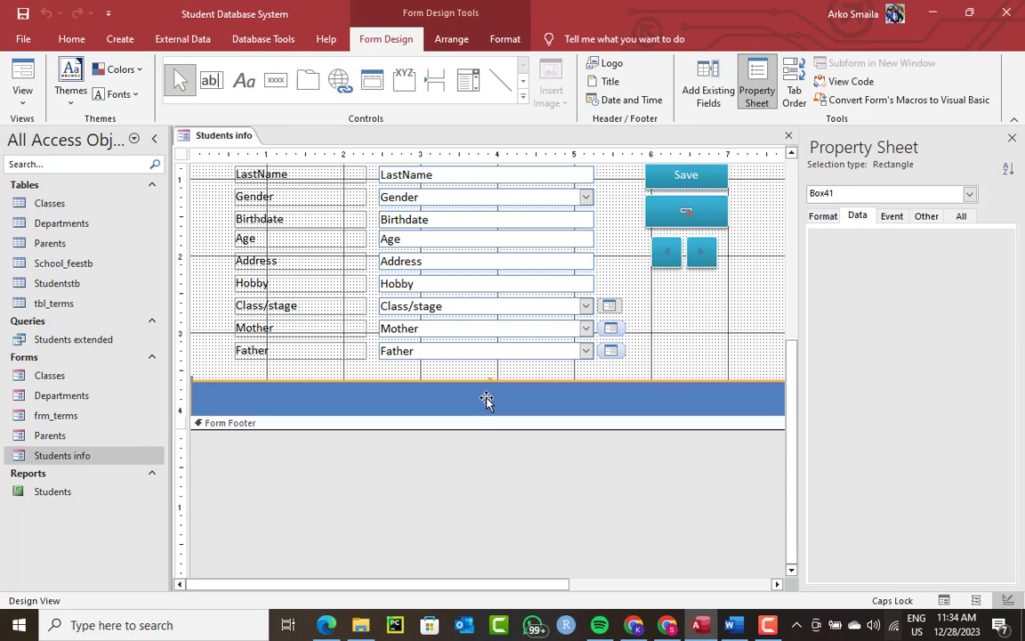
key(Down)
key(Down)
key(Down)
key(Down)
key(Down)
key(Down)
key(Down)
key(Down)
key(Down)
key(Down)
key(Down)
key(Down)
key(Down)
key(Down)
key(Down)
key(Down)
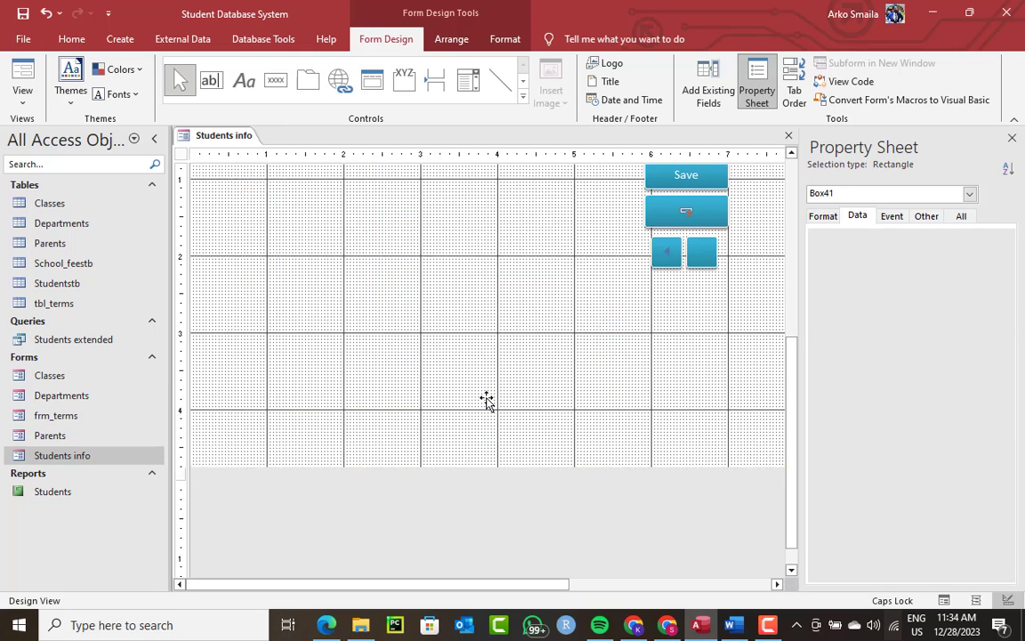
key(Down)
key(Down)
key(Down)
key(Down)
key(Down)
key(Down)
key(Down)
key(Down)
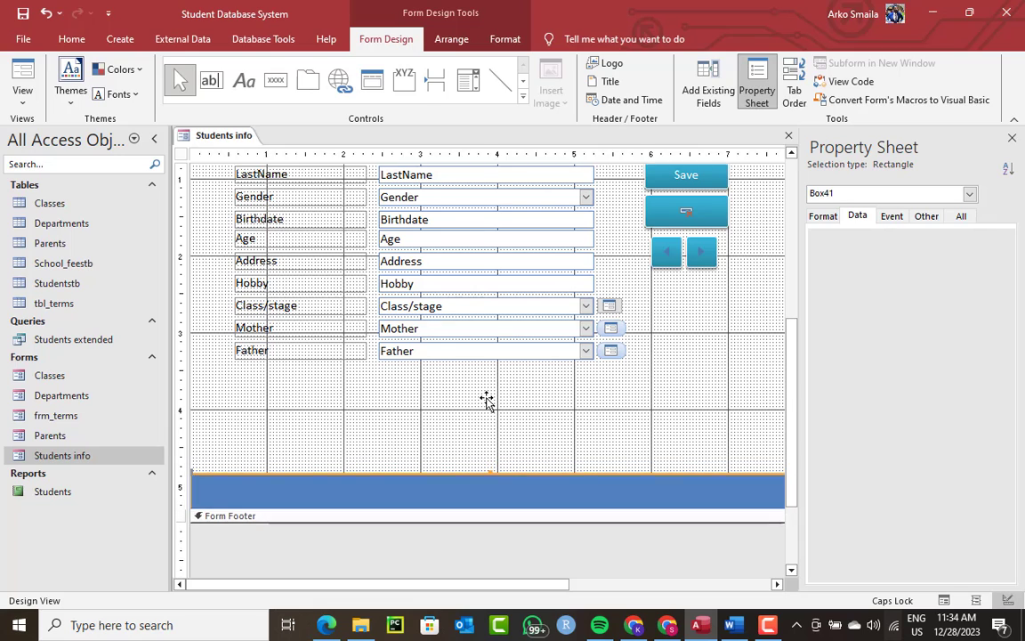
key(Down)
key(Down)
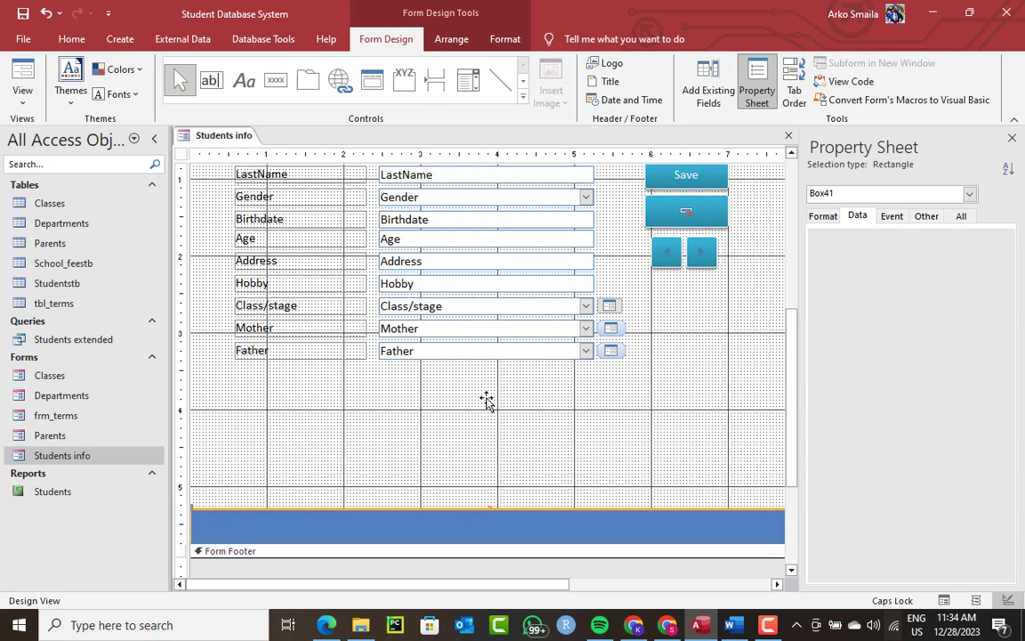
click(488, 403)
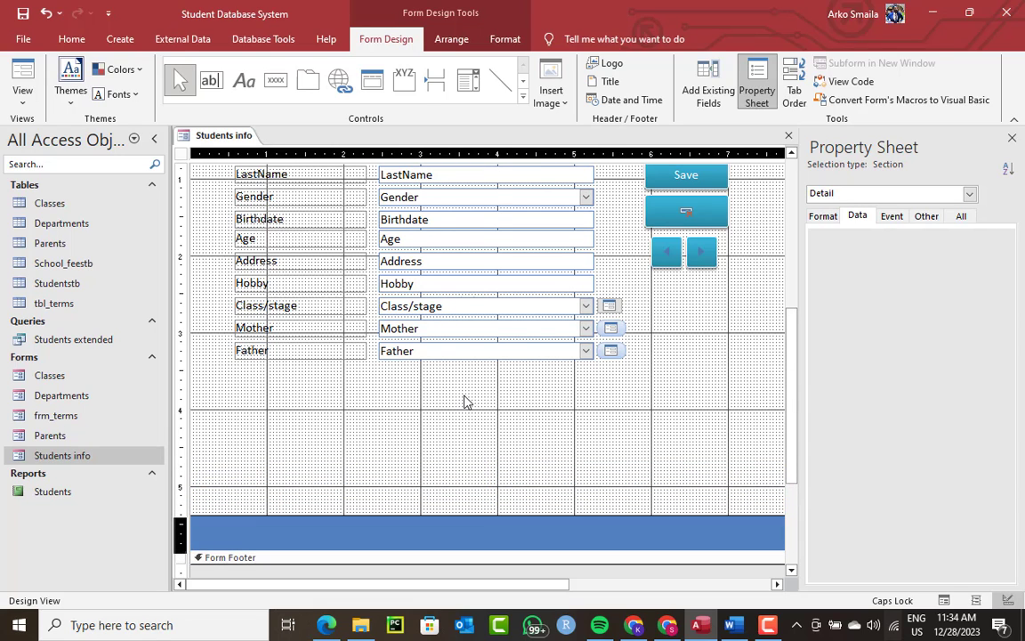
Step: Add a 'SCHOOL FEES INFORMATION' label below the Father field
click(713, 93)
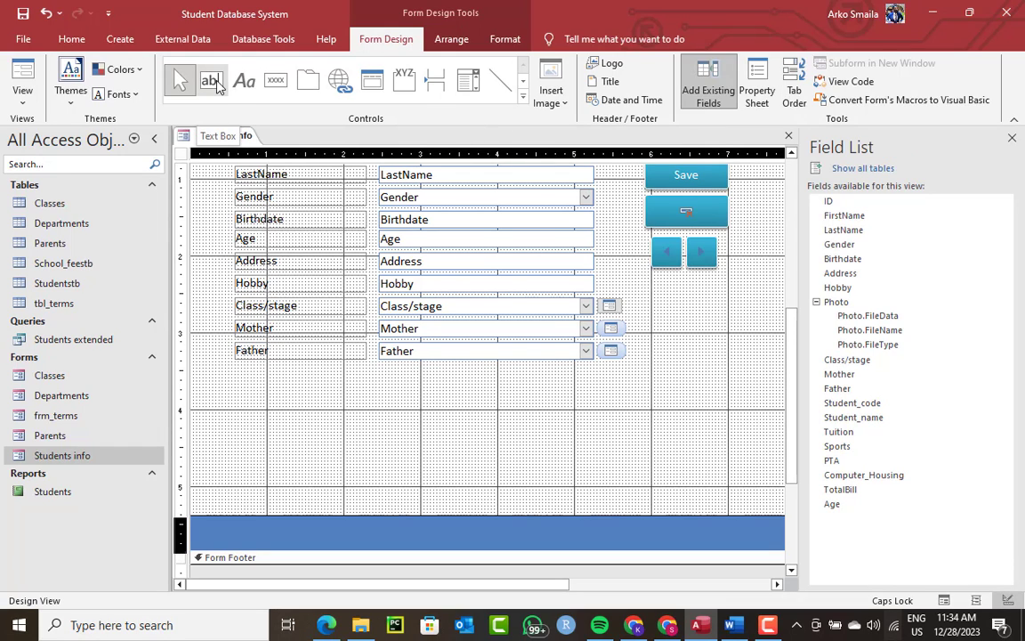
click(244, 81)
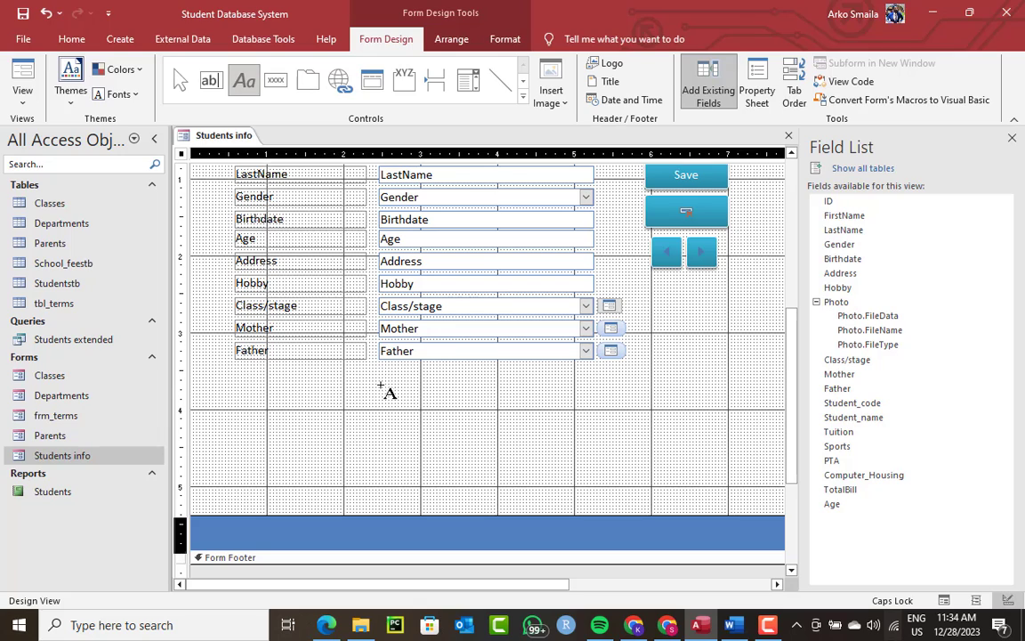
drag(374, 367, 539, 389)
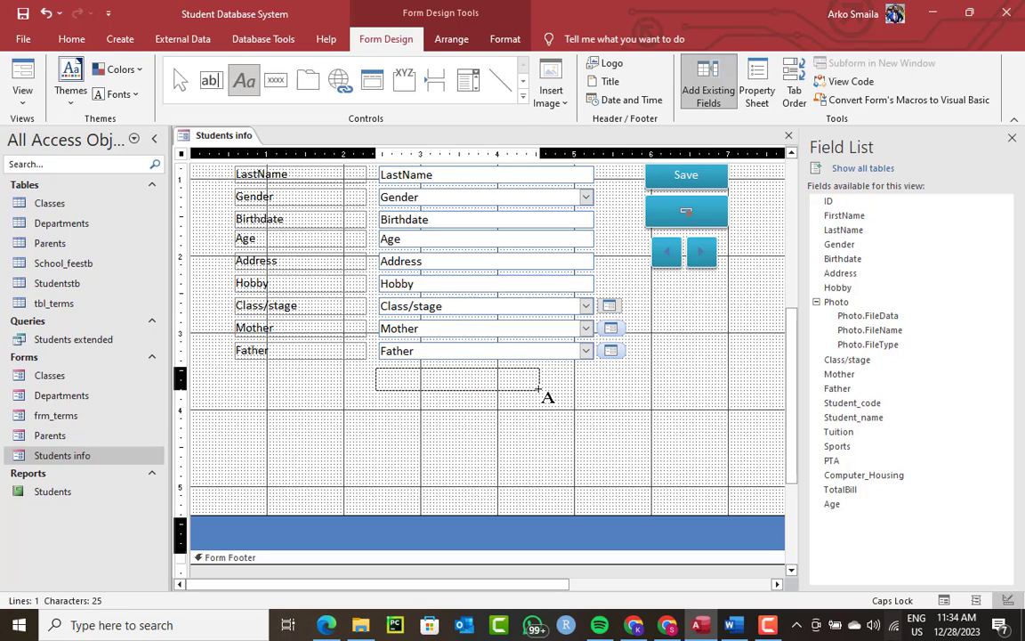
text(SCH)
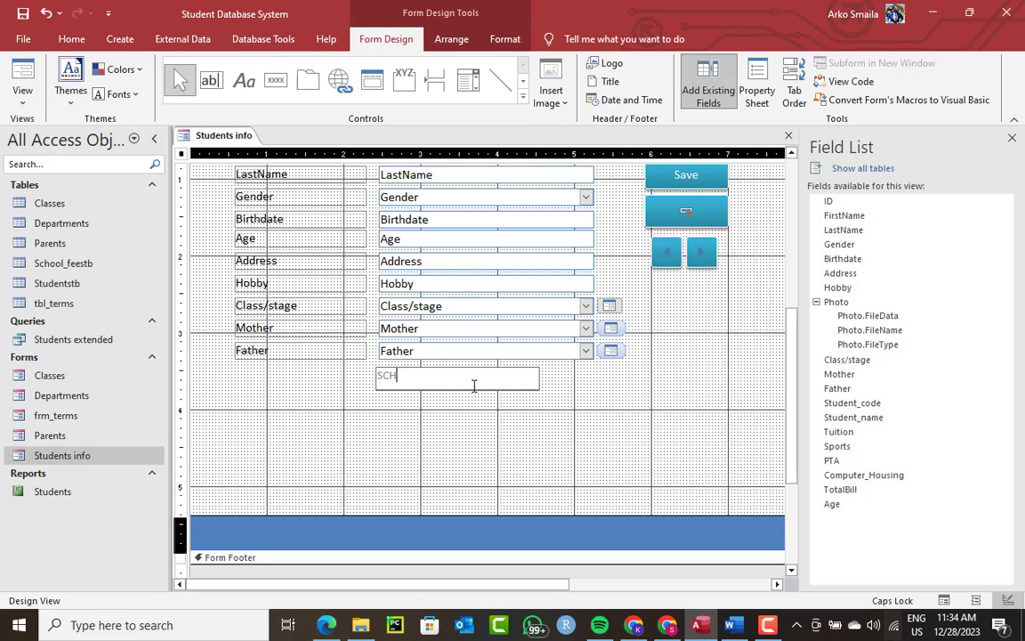
text(OOL FEES INFORMATION)
key(Return)
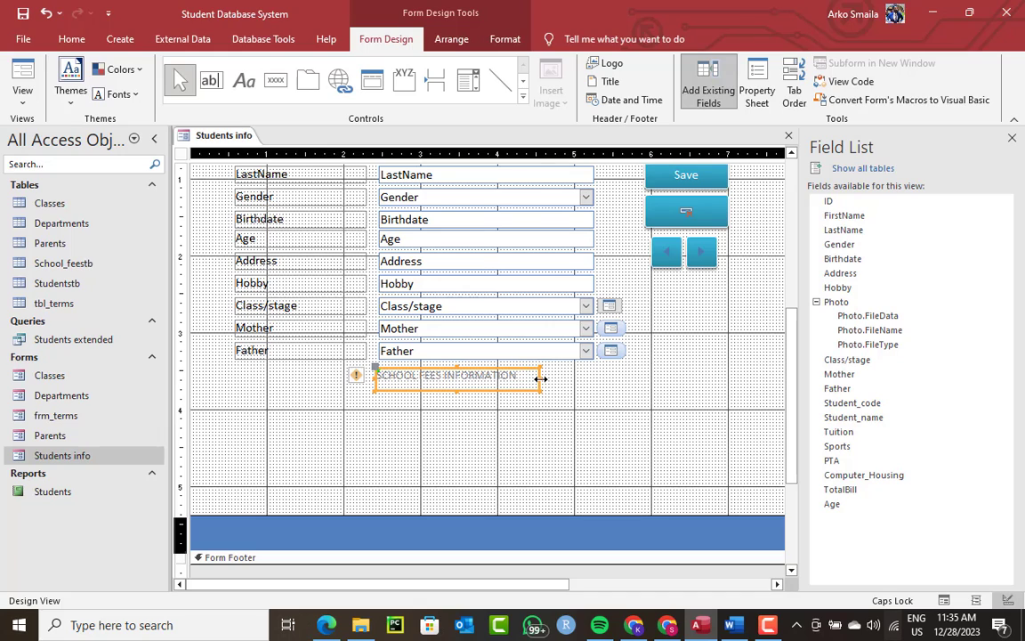
drag(540, 378, 570, 378)
Step: Format the heading as 14-point, black, bold and centred
click(504, 39)
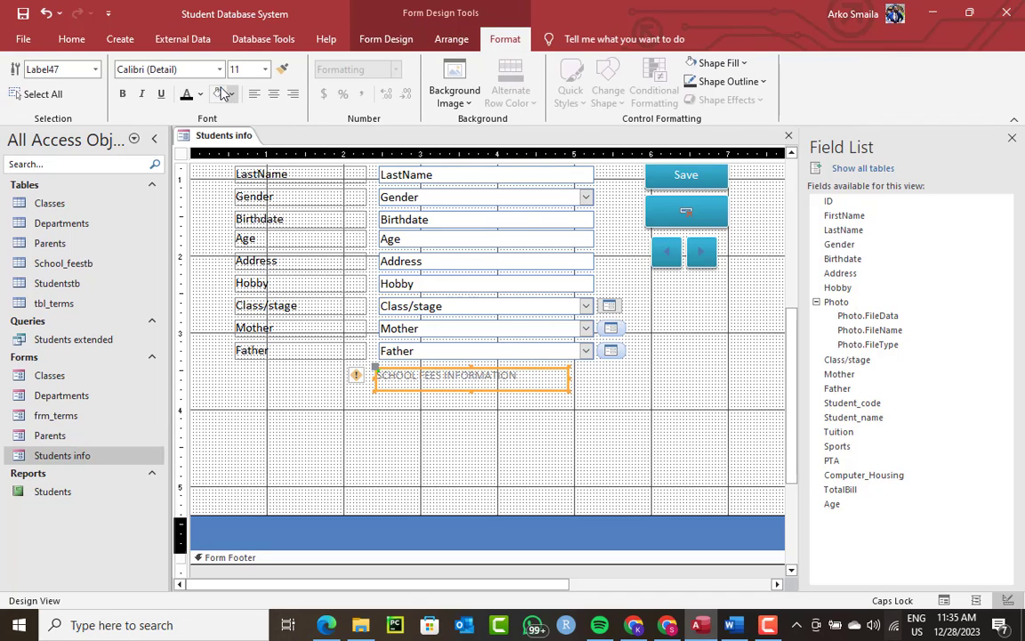
click(264, 68)
click(247, 157)
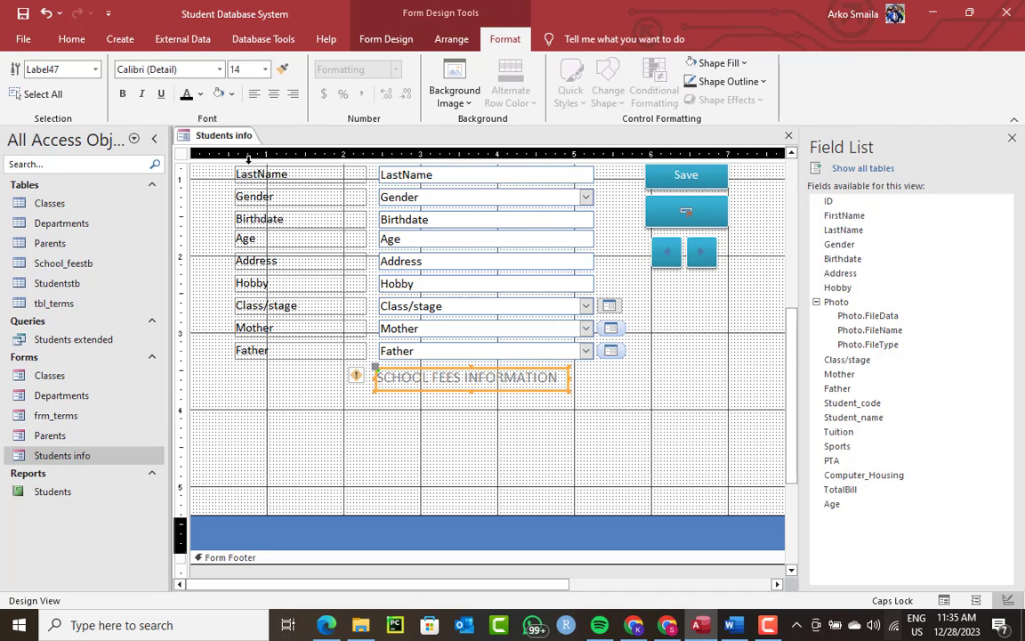
click(186, 93)
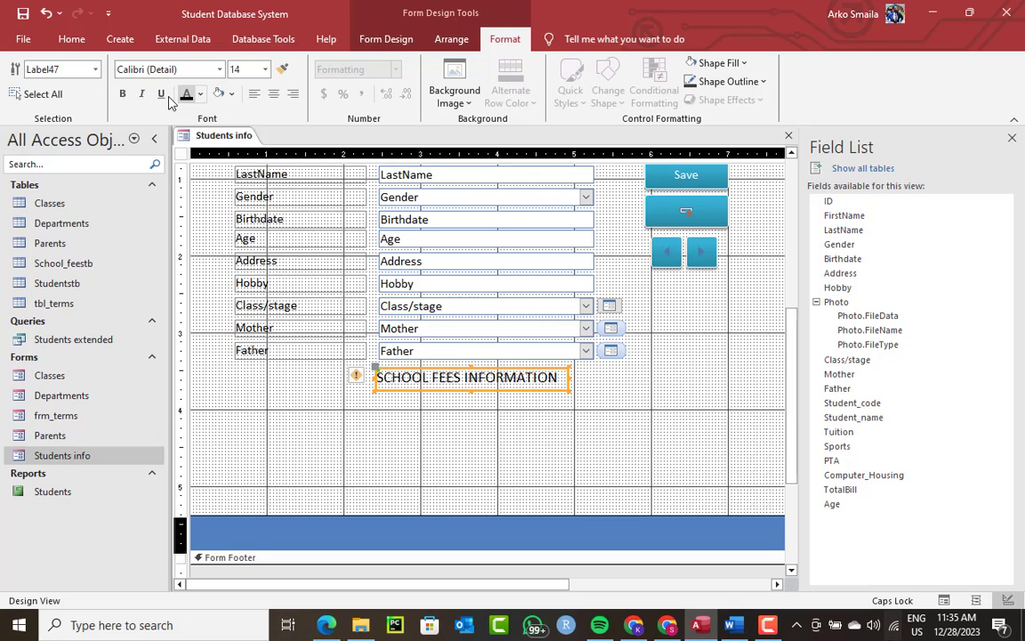
click(121, 93)
click(273, 93)
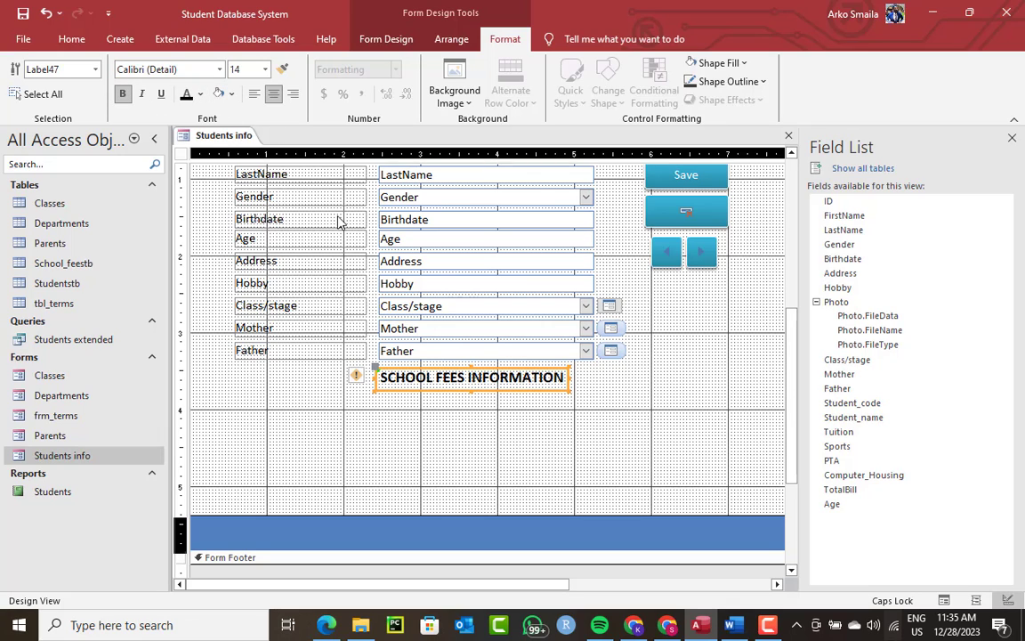
click(534, 414)
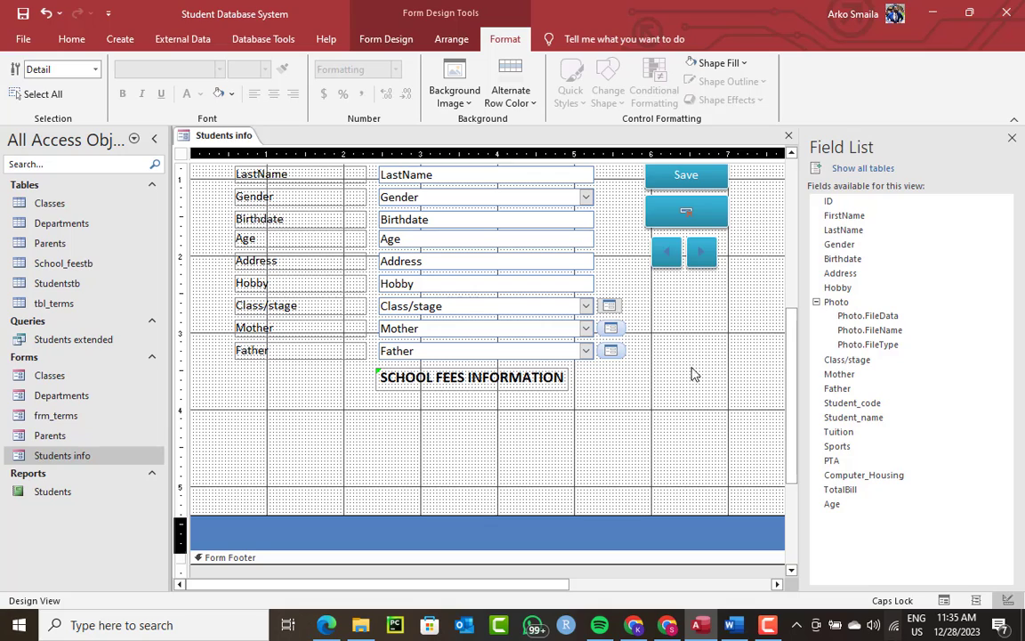
Step: Place Tuition, Sports, PTA, Computer_Housing and TotalBill from the Field List below the heading
click(841, 431)
ctrl+click(842, 447)
ctrl+click(834, 461)
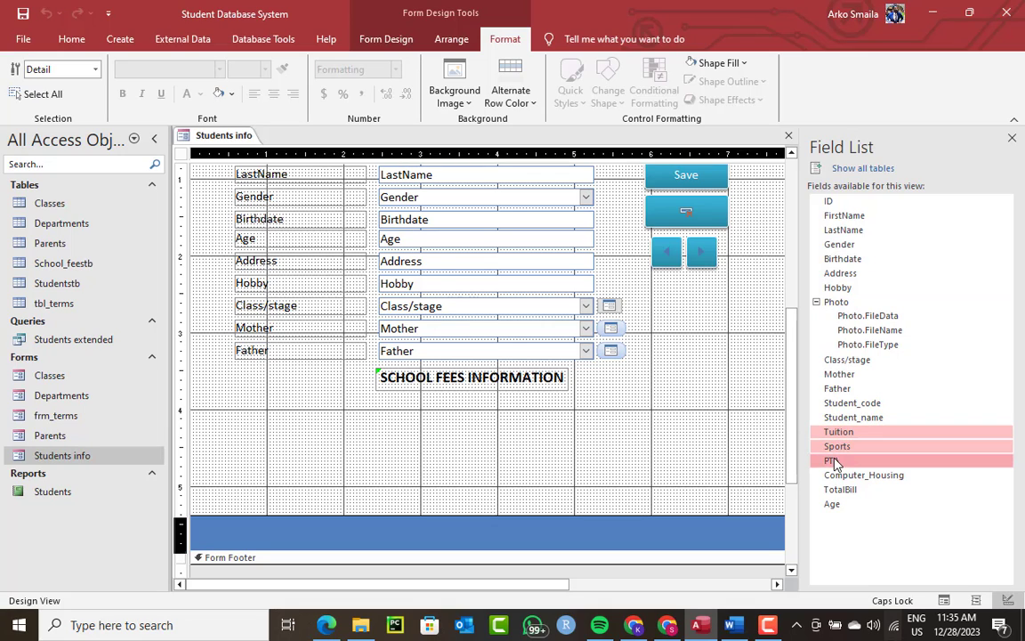
ctrl+click(844, 474)
ctrl+click(841, 490)
drag(841, 490, 482, 401)
click(568, 431)
Step: Nudge the Sports, PTA, Computer_Housing and TotalBill fields up to close the gaps
click(504, 424)
key(Up)
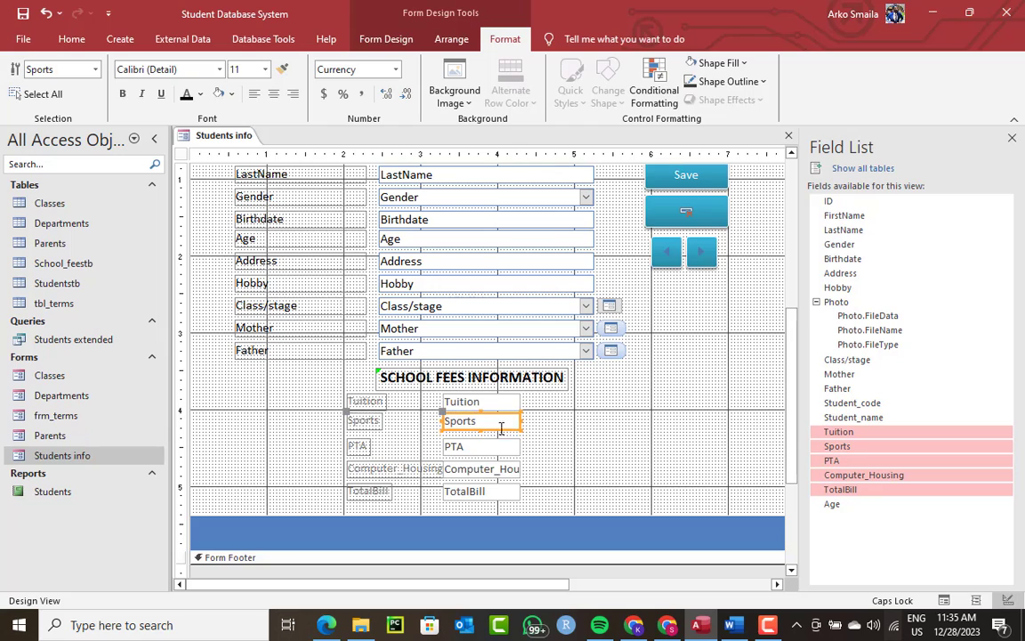
click(500, 434)
click(504, 444)
key(Up)
click(500, 455)
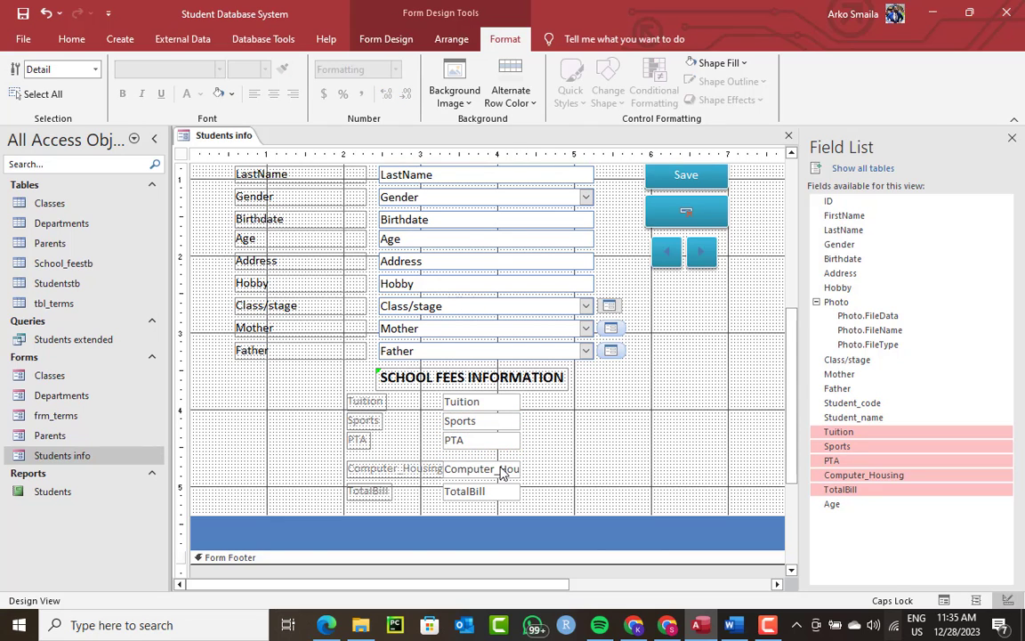
click(501, 469)
key(Up)
double_click(493, 490)
key(Up)
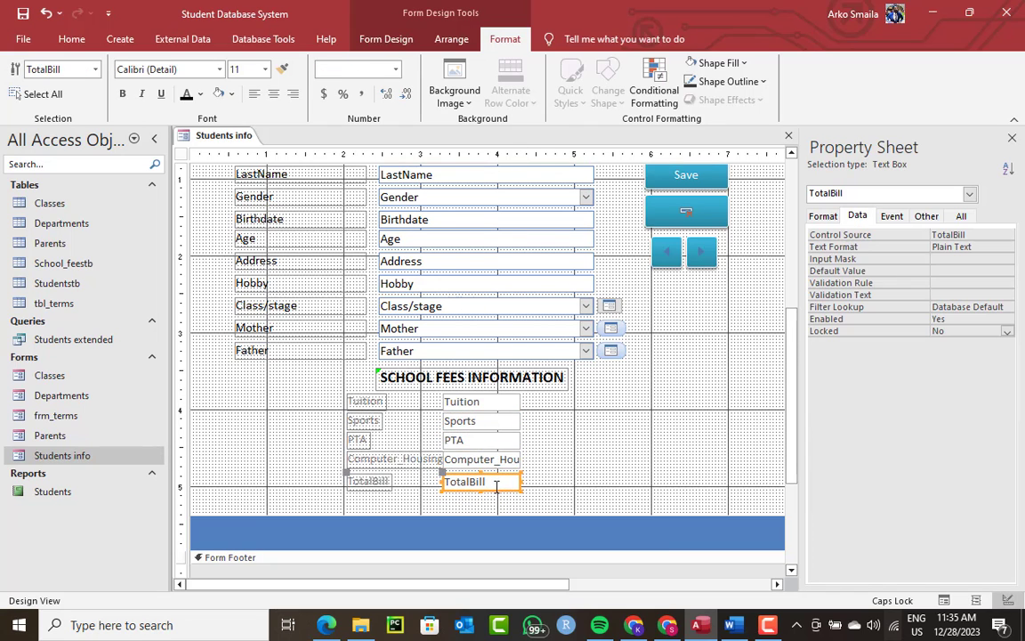
key(Up)
Step: Size the five fee labels to widest, extend them left, and widen the fee text boxes
mouse_move(754, 579)
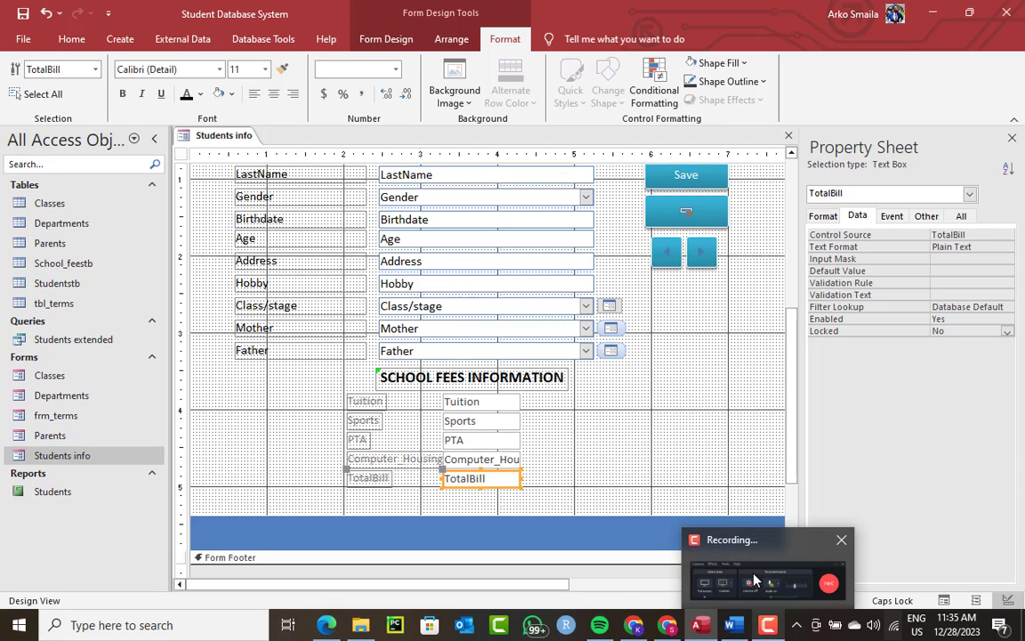
drag(318, 393, 389, 479)
right_click(388, 479)
mouse_move(463, 409)
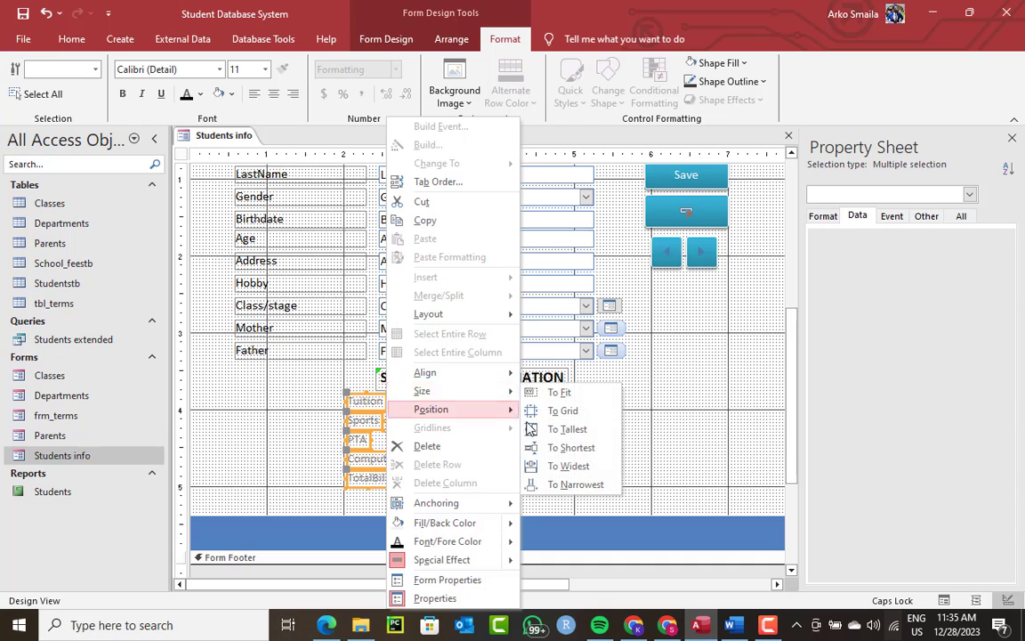
click(552, 465)
drag(346, 422, 299, 423)
drag(445, 422, 424, 422)
mouse_move(498, 497)
mouse_down()
mouse_move(442, 425)
mouse_move(445, 405)
mouse_move(429, 404)
mouse_up()
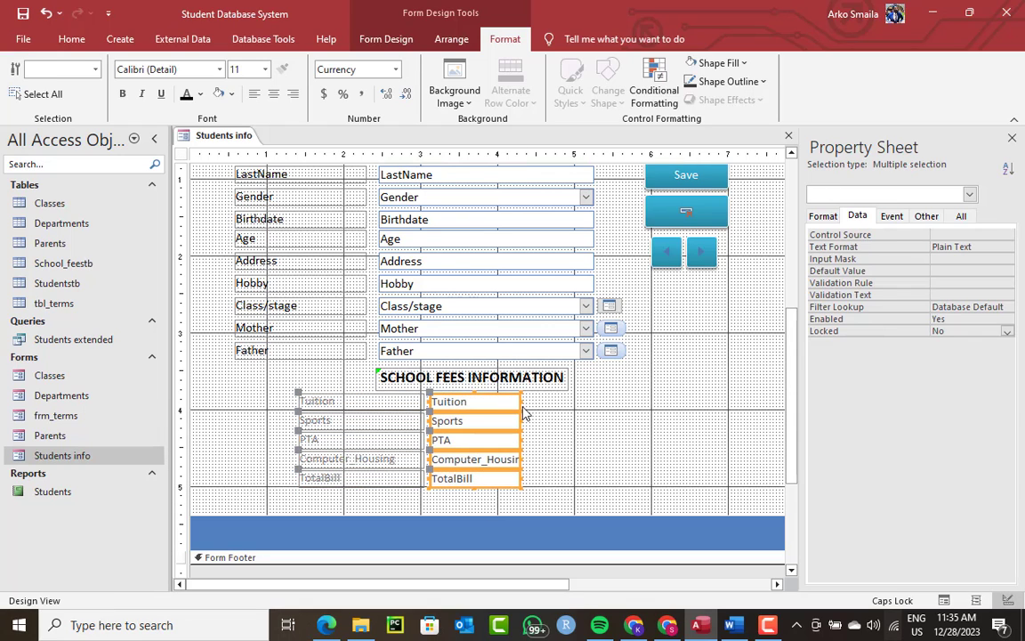
drag(521, 401, 608, 402)
Step: Rename the Computer_Housing label to 'Computer and Housing'
click(286, 396)
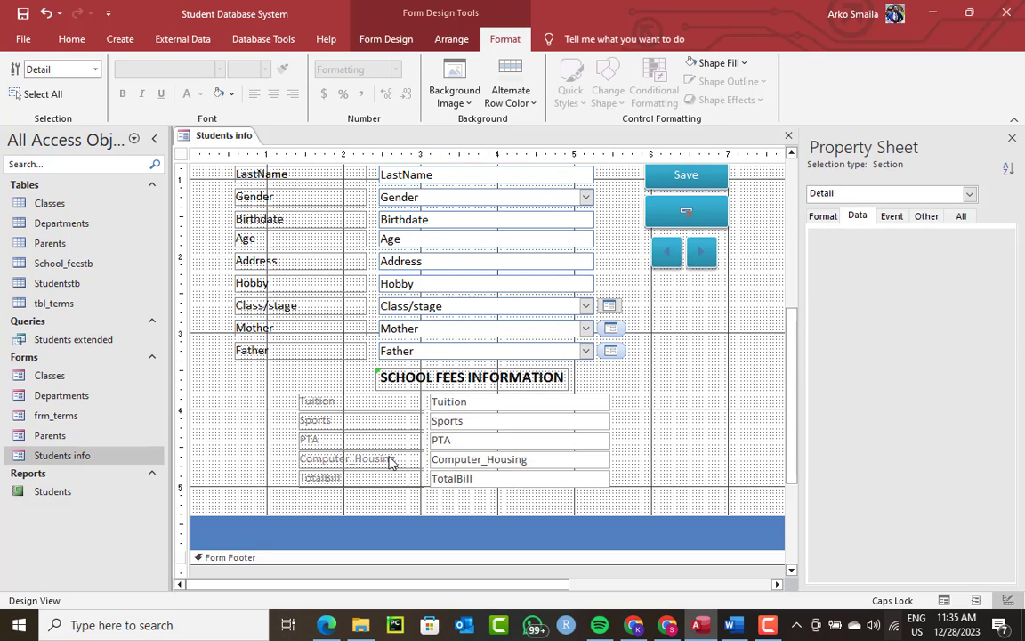
click(392, 463)
drag(409, 460, 352, 461)
text(AND)
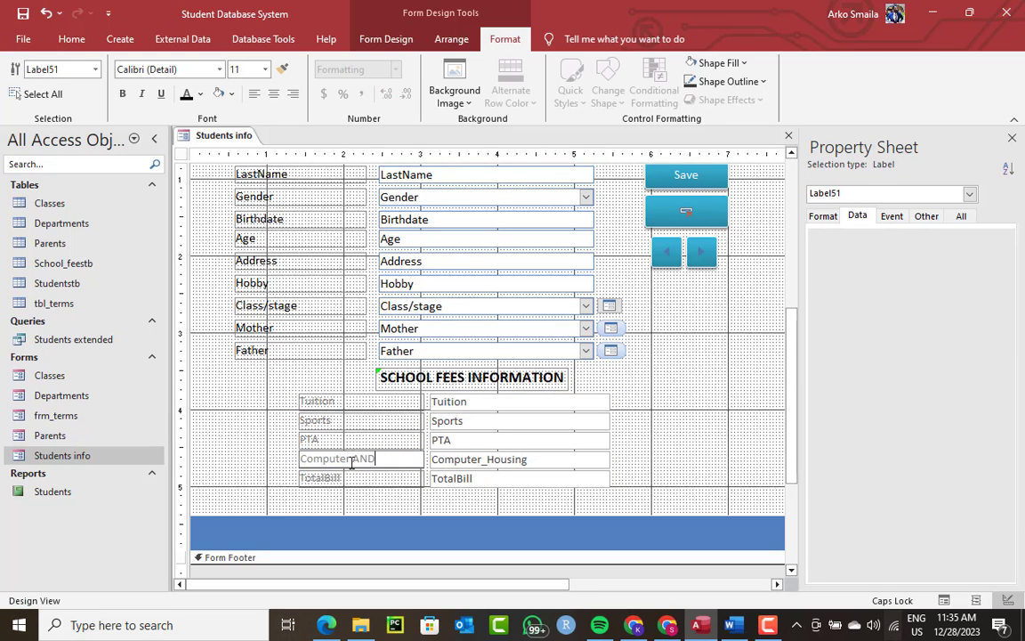
key(BackSpace)
key(BackSpace)
key(BackSpace)
key(Caps_Lock)
text(and Housing:)
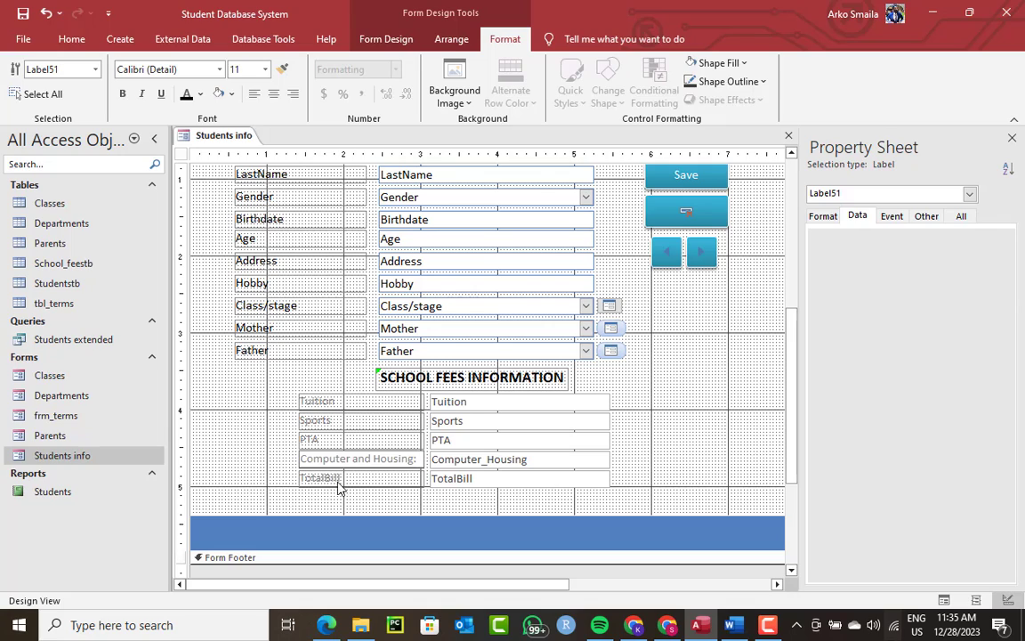
Step: Change the TotalBill label to 'Total' and review the PTA, Sports and Tuition labels
click(336, 481)
click(340, 480)
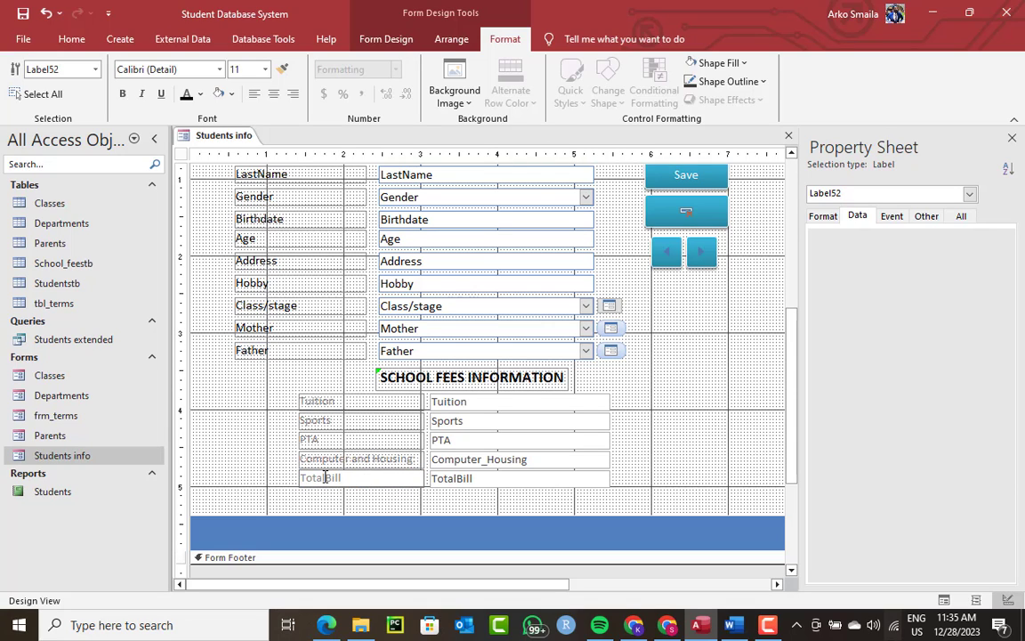
click(328, 477)
double_click(333, 478)
key(BackSpace)
click(332, 436)
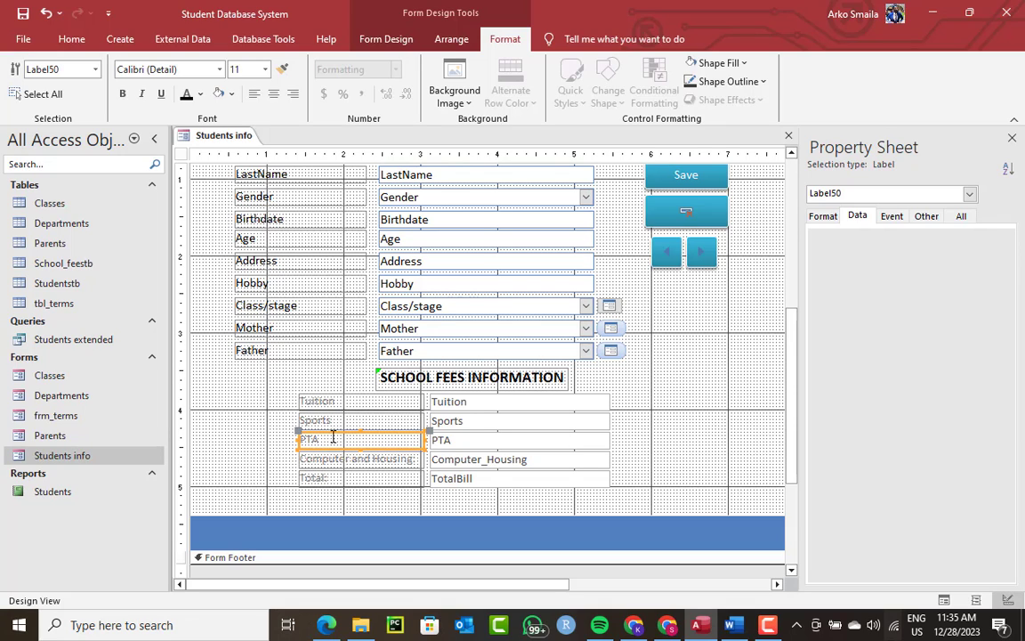
click(343, 436)
click(343, 419)
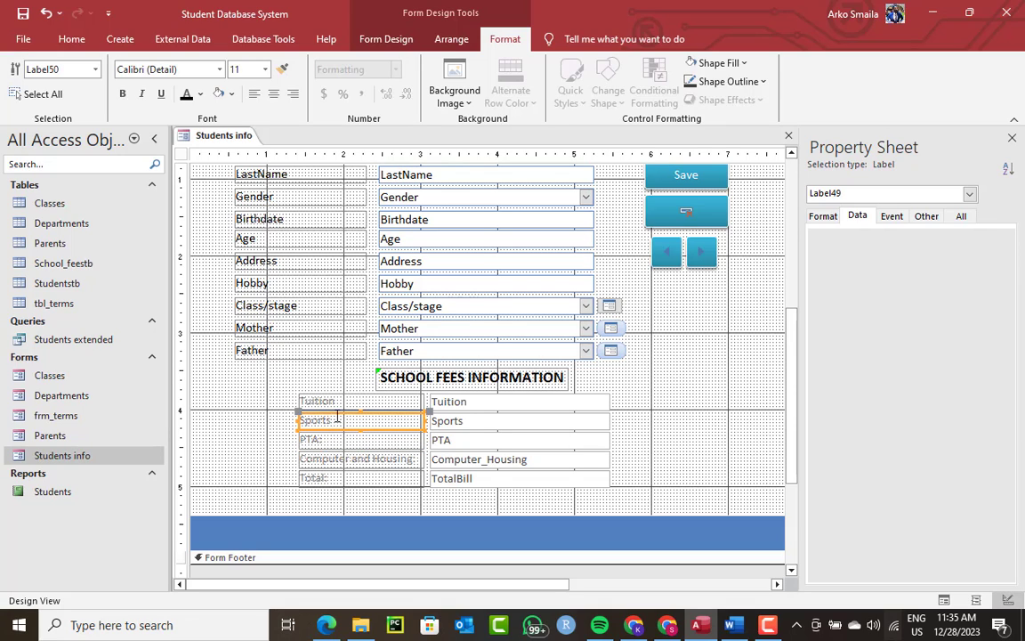
click(345, 419)
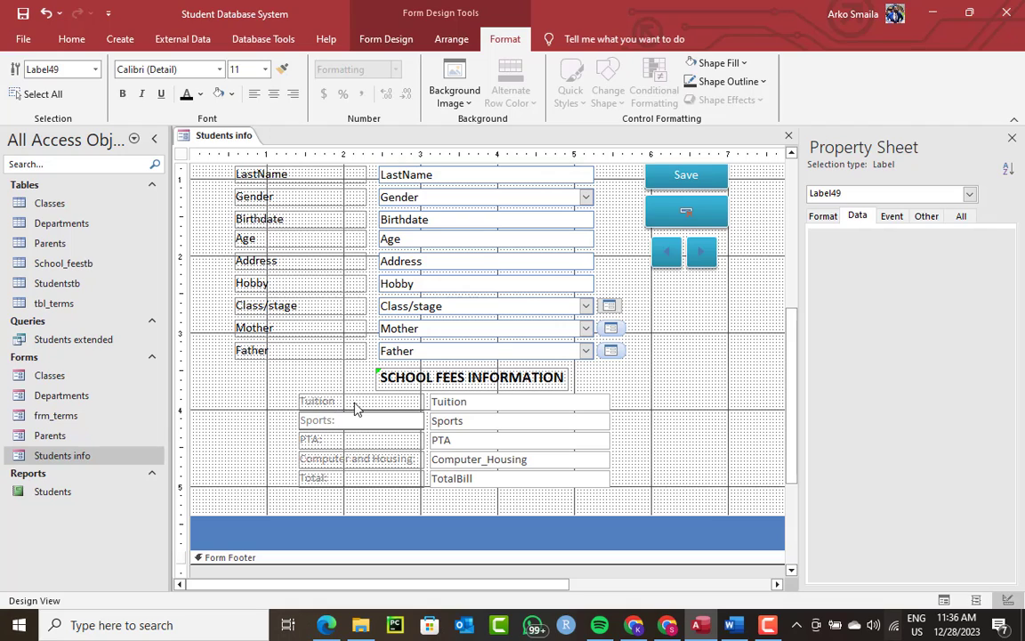
click(354, 401)
click(354, 400)
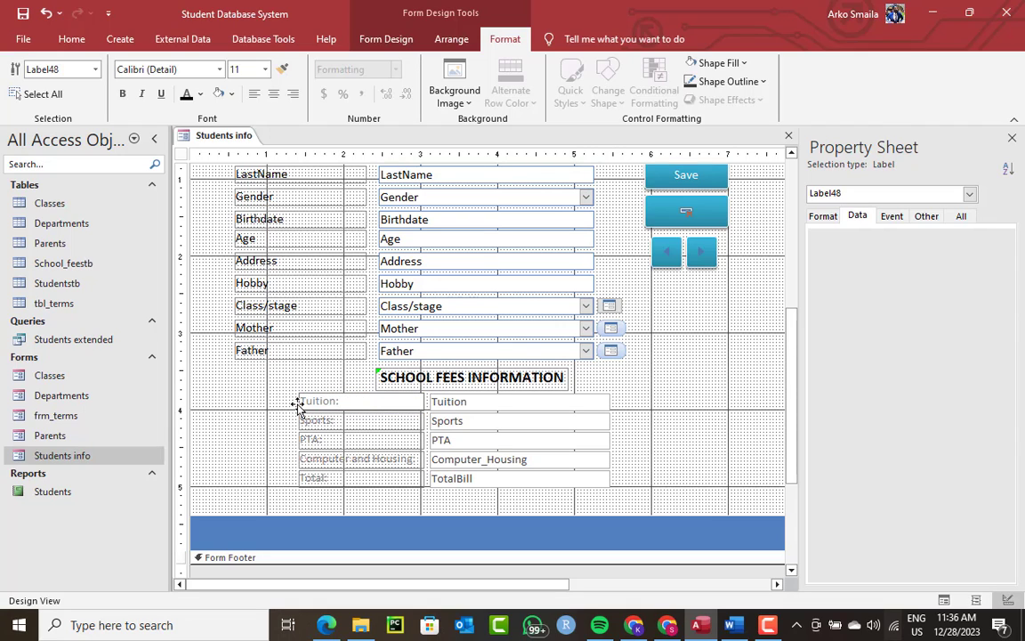
Step: Set the fee labels and boxes to 12-point black text
drag(268, 395, 498, 506)
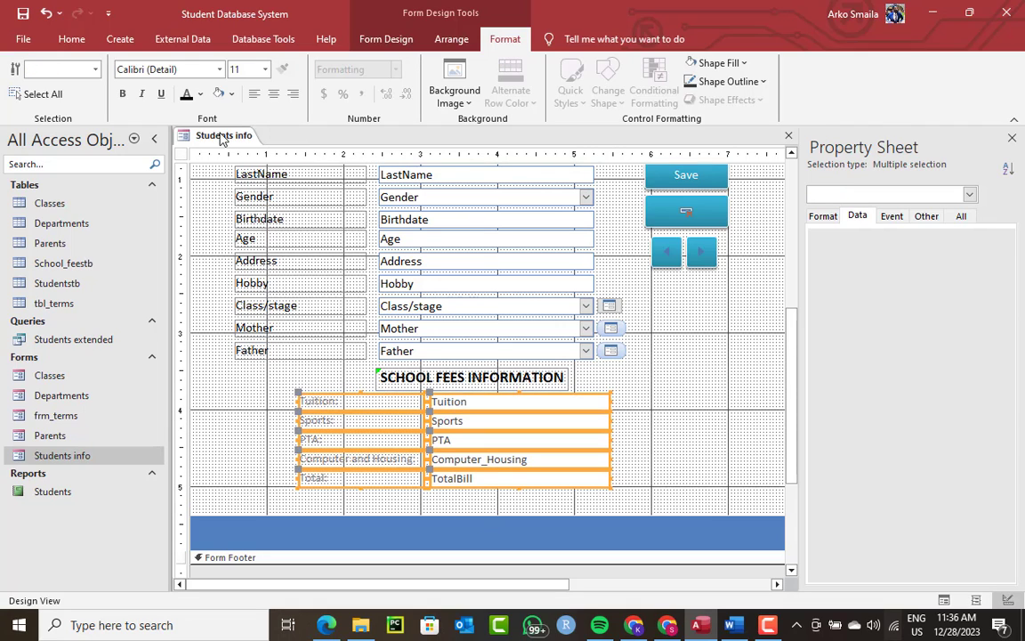
click(264, 68)
click(252, 149)
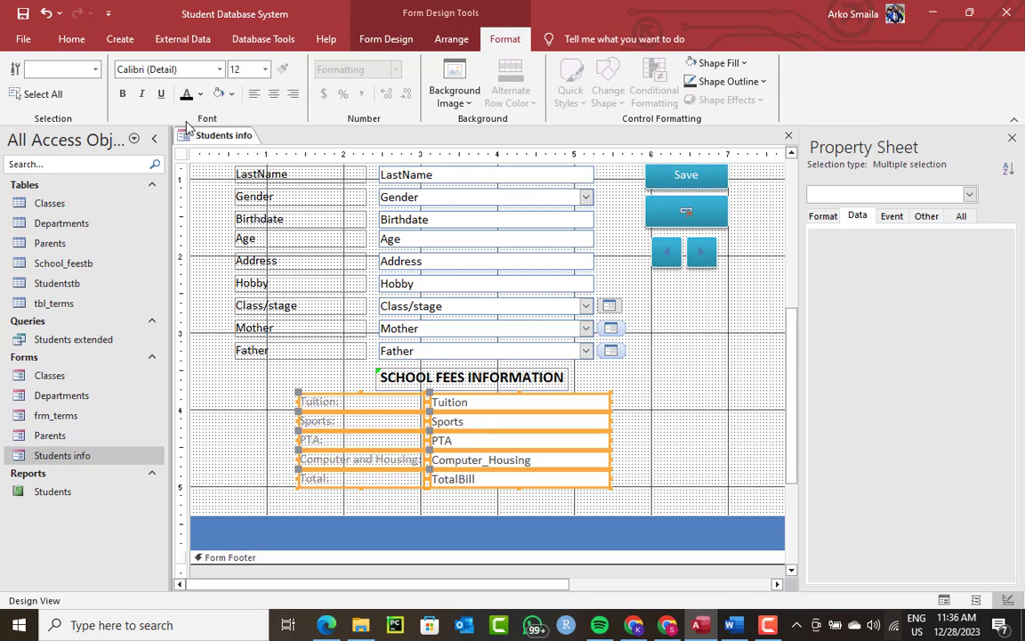
click(187, 94)
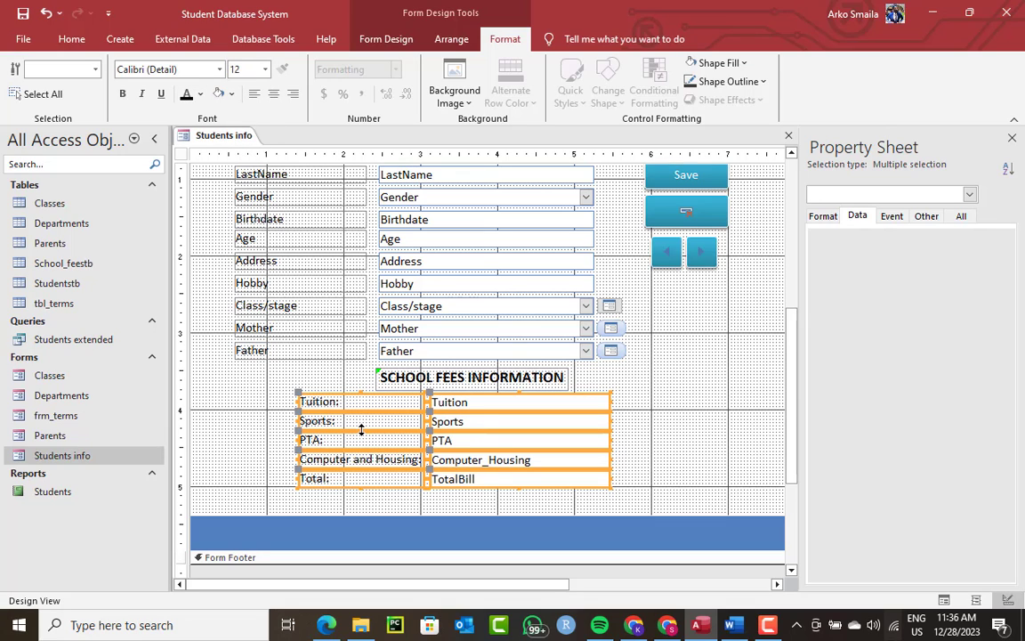
click(278, 388)
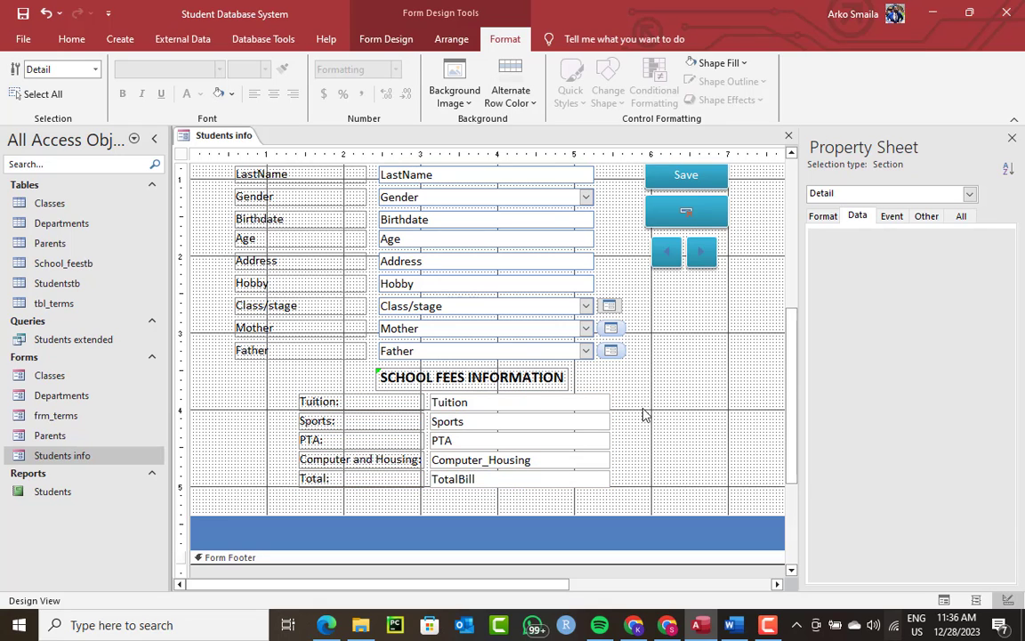
drag(577, 367, 361, 476)
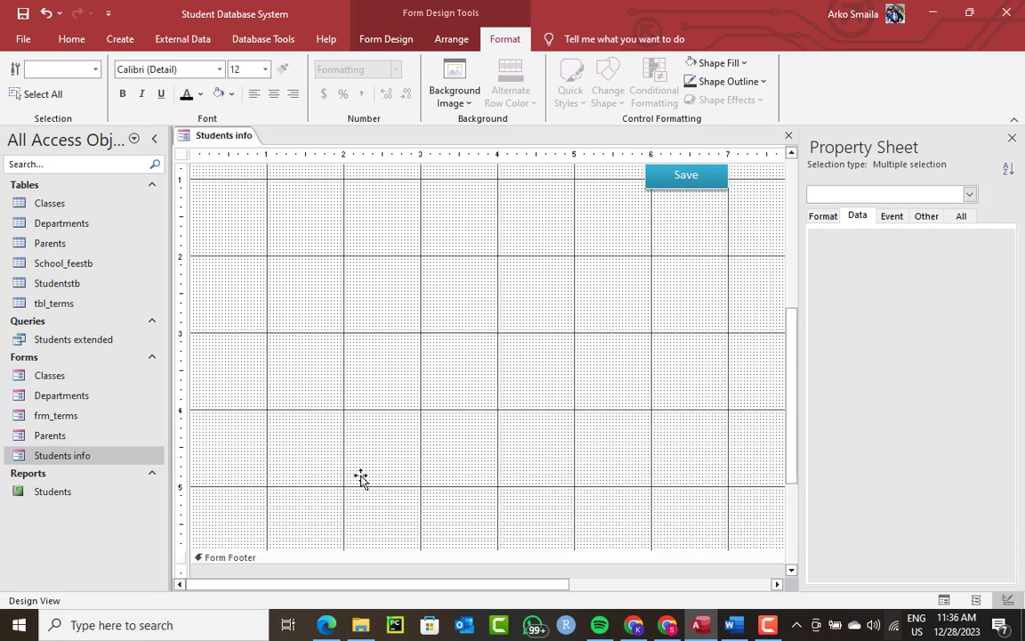
click(272, 411)
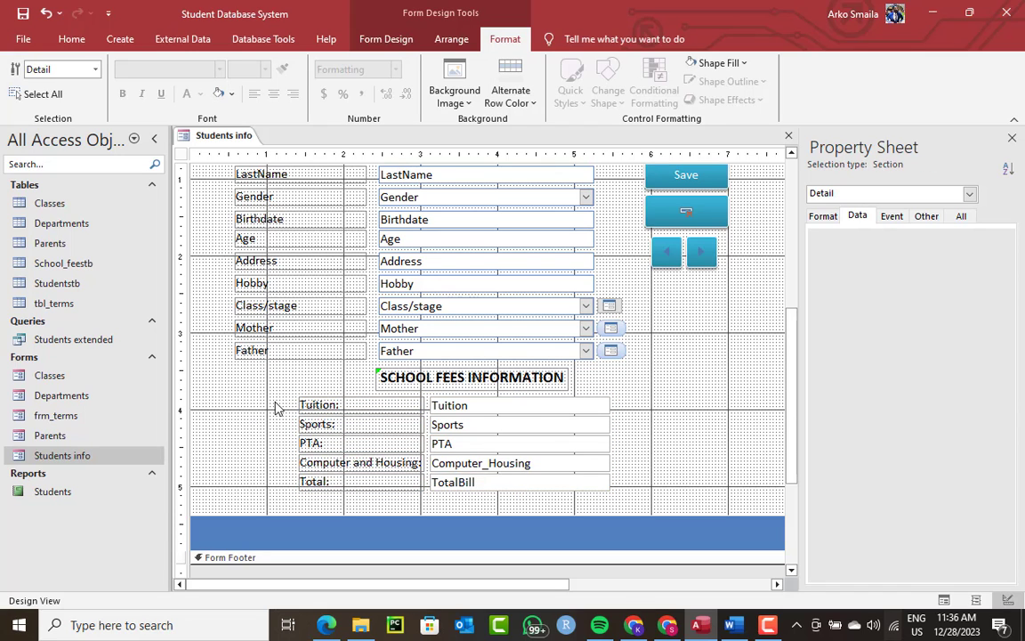
Step: Preview the form in Form View, then return it to Design View
right_click(218, 135)
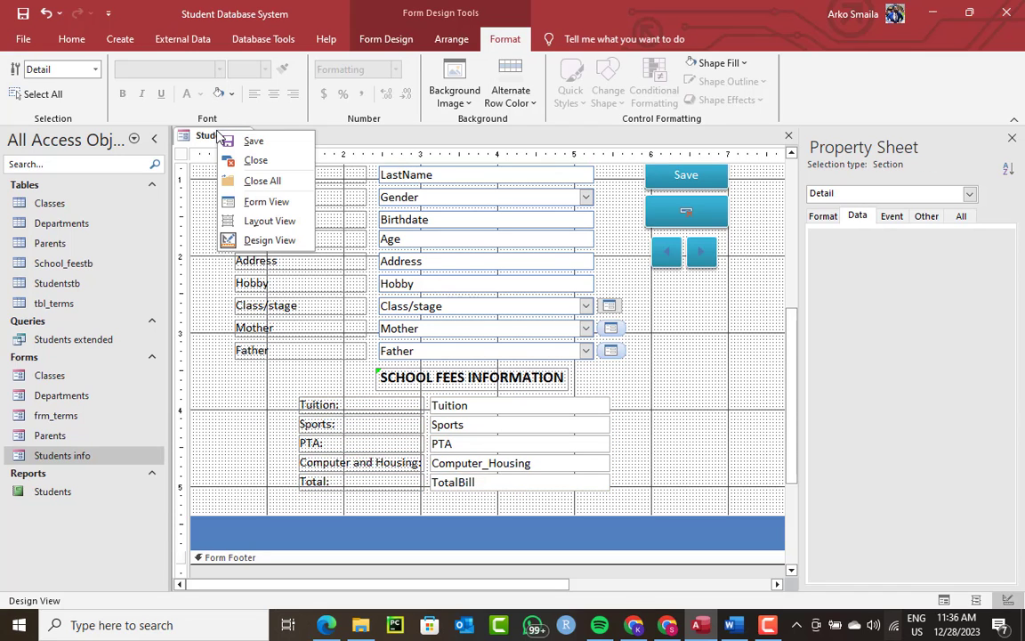
click(242, 198)
drag(449, 165, 439, 27)
right_click(549, 161)
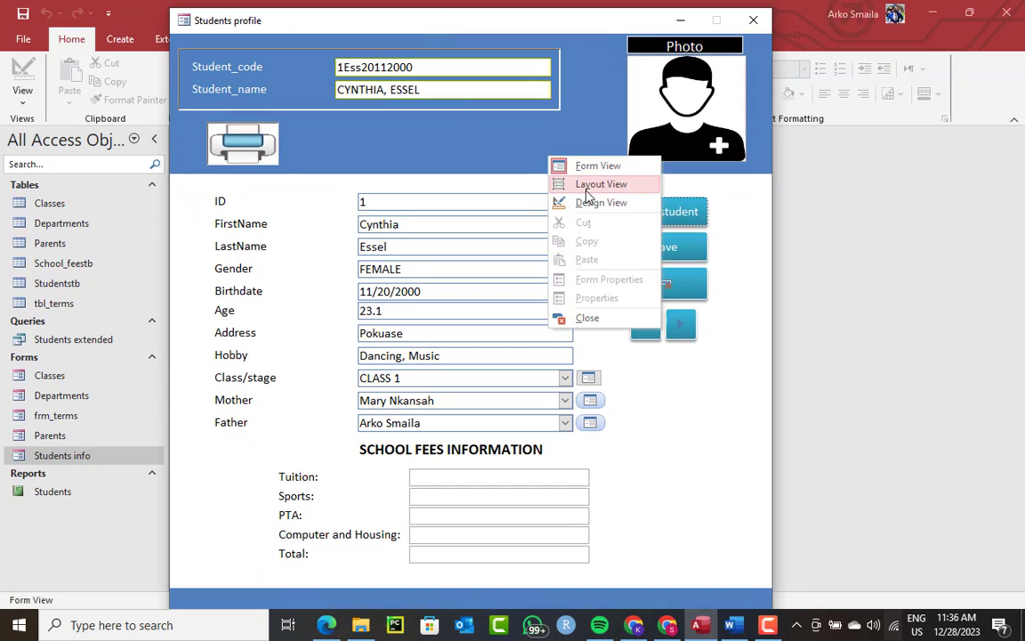
click(582, 200)
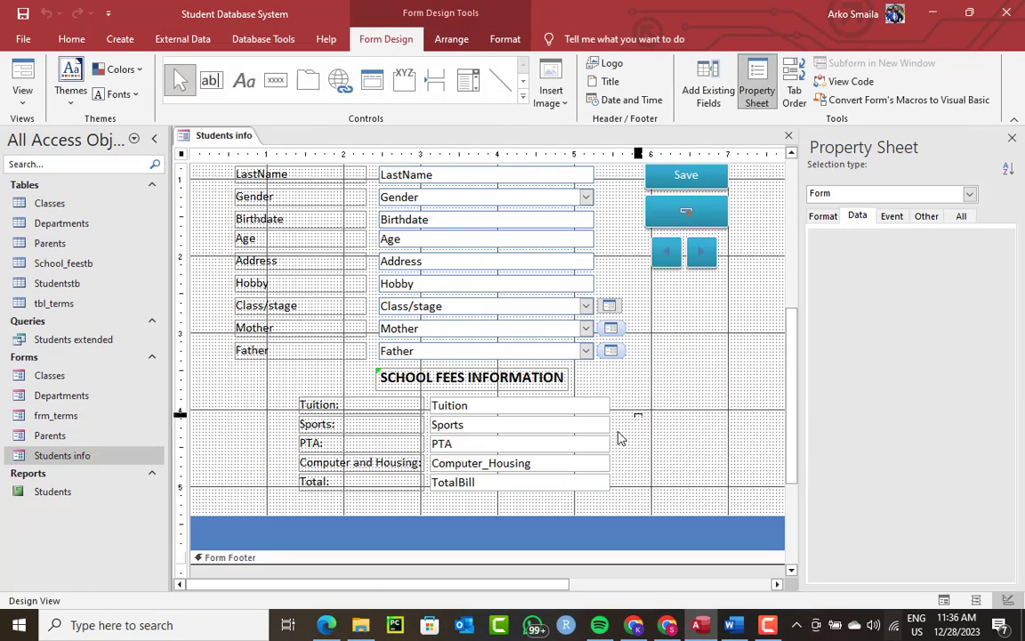
Step: Centre the five fee values and make the fee labels bold
drag(636, 407, 492, 499)
click(495, 42)
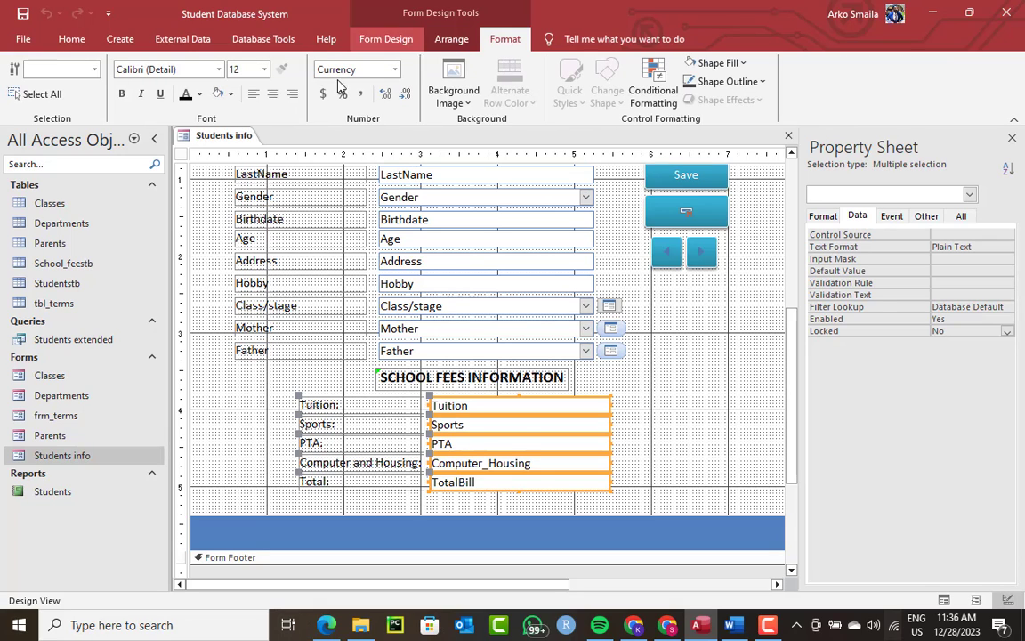
click(273, 94)
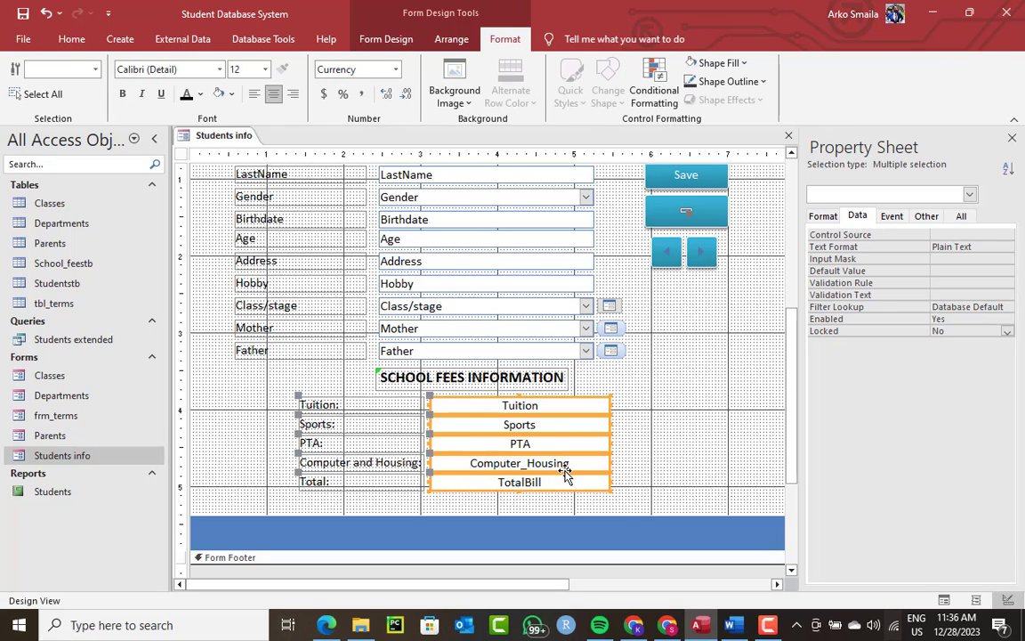
drag(267, 406, 370, 508)
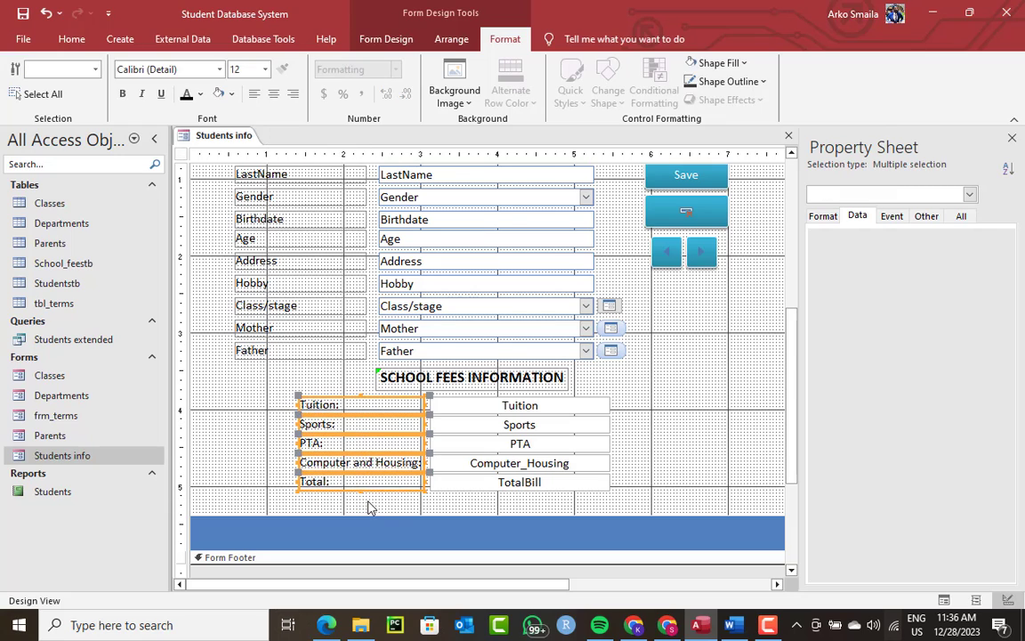
key(ctrl+b)
Step: Shorten the Detail section up to the blue band below the fees
click(403, 529)
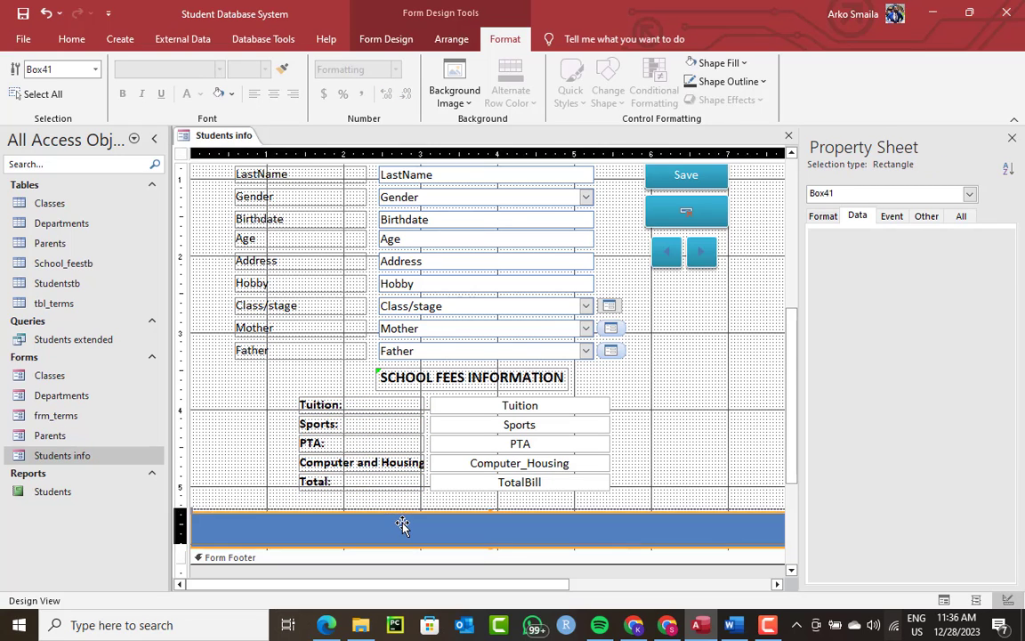
drag(432, 547, 432, 531)
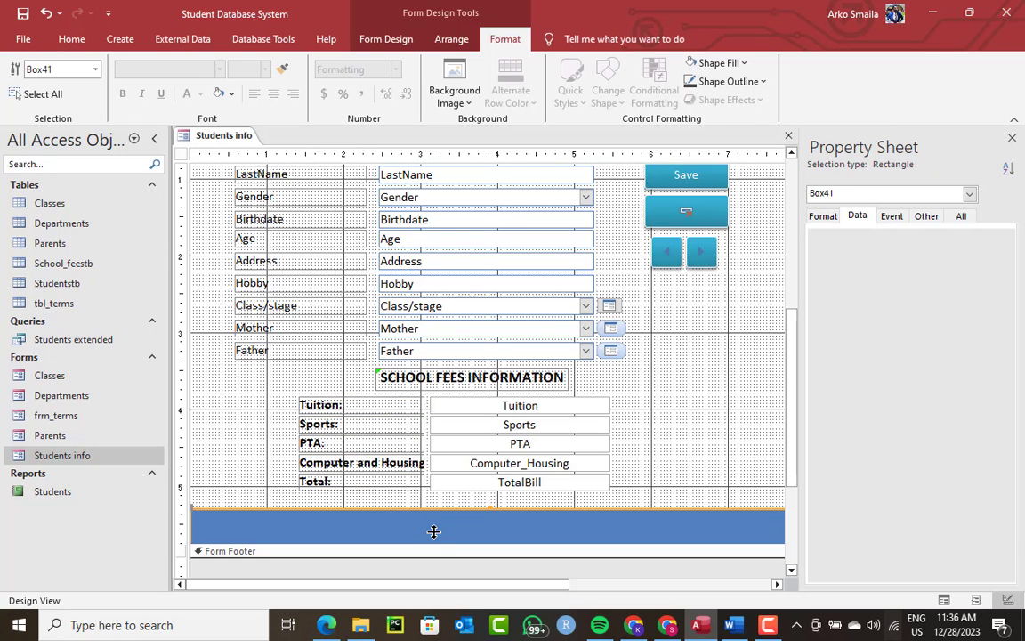
click(637, 485)
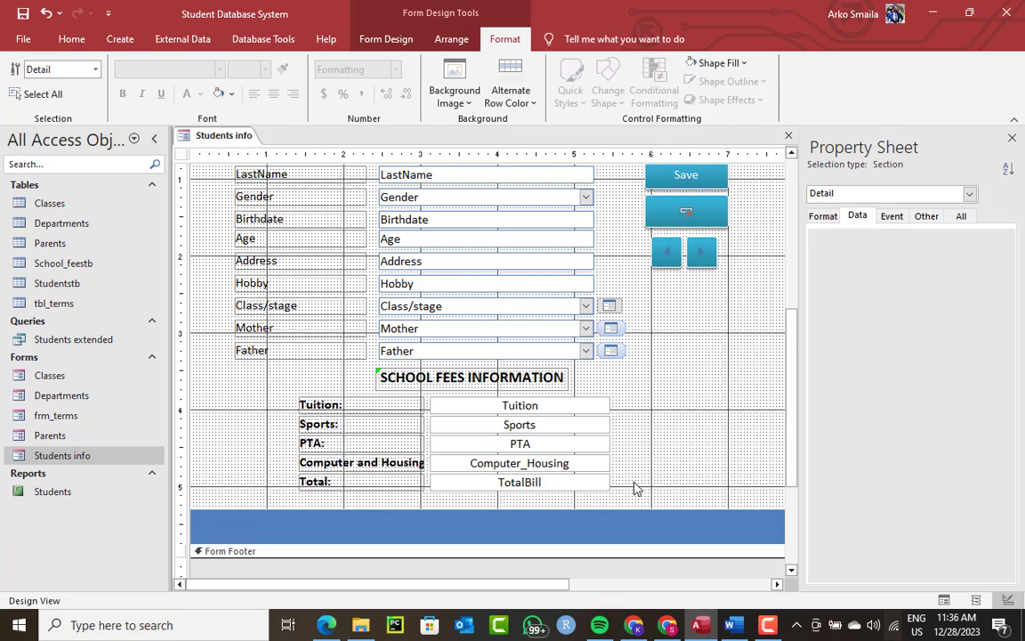
right_click(189, 132)
Step: Check the fee section of Students profile in Form View, then return to Design View
click(251, 210)
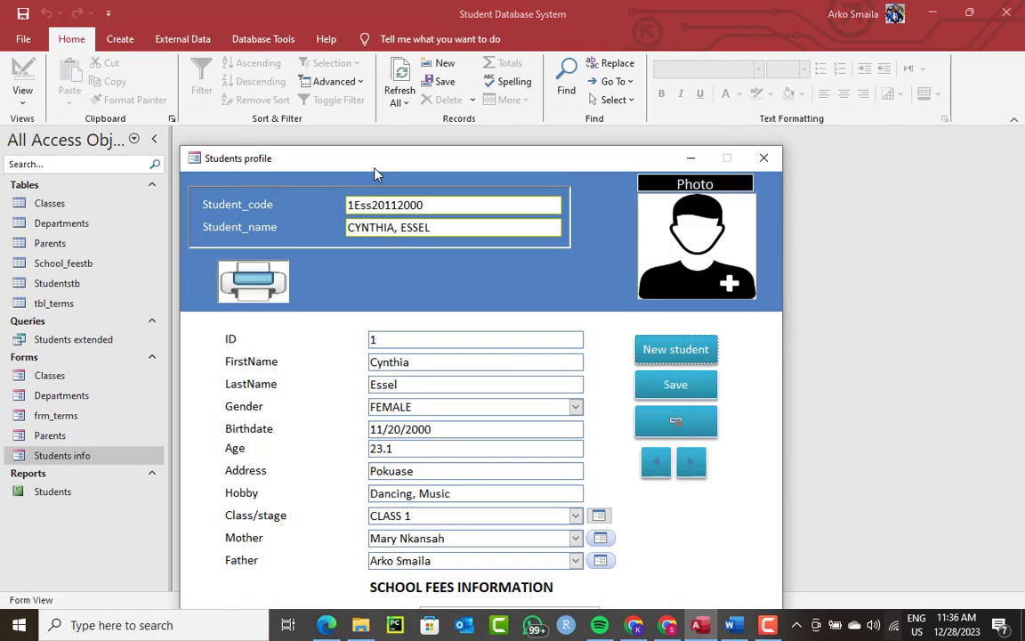
drag(384, 163, 348, 20)
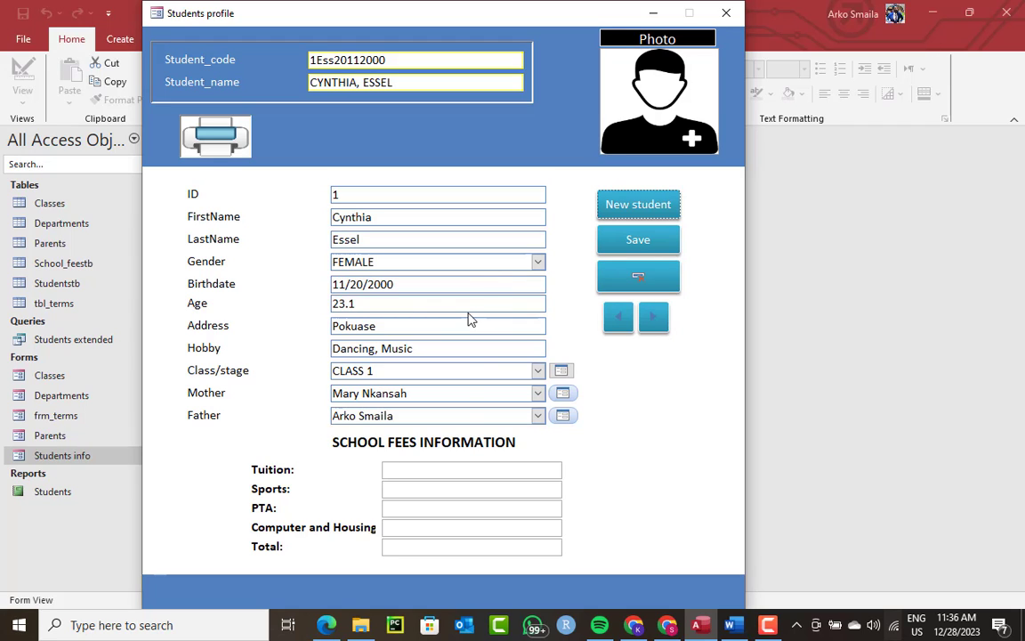
right_click(254, 62)
right_click(254, 27)
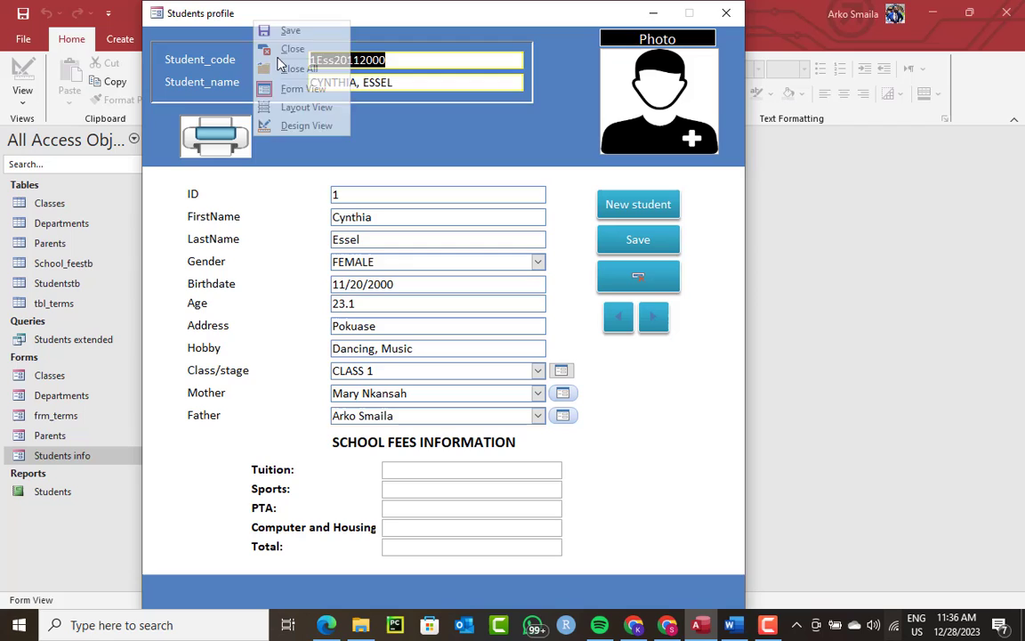
click(305, 130)
Step: Move the FirstName/LastName, Gender, Birthdate/Age and Address rows up to close the gaps
scroll(481, 320, down, 3)
click(494, 230)
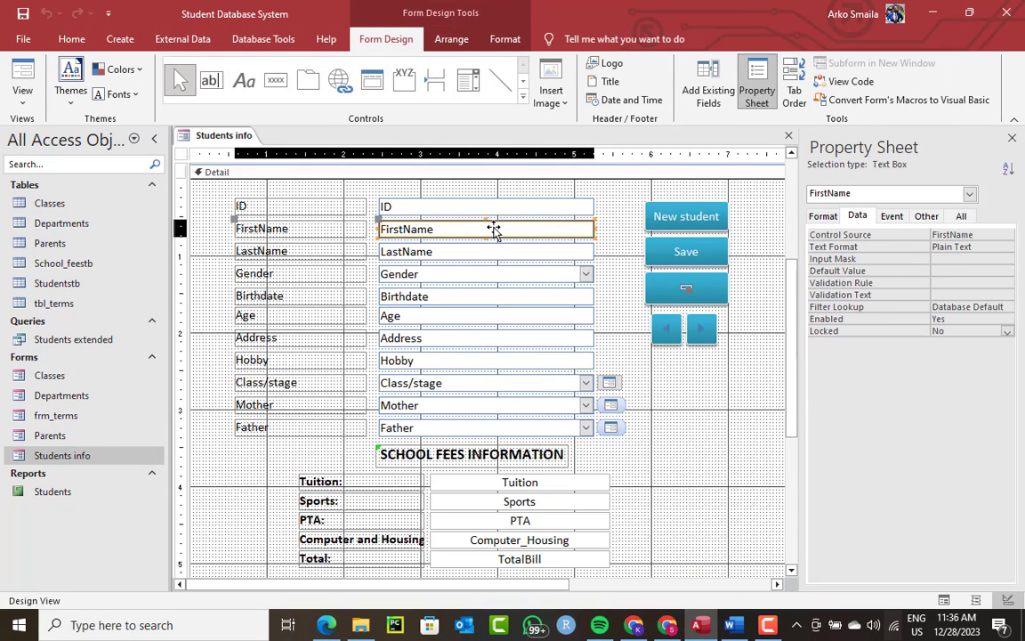
drag(493, 230, 531, 240)
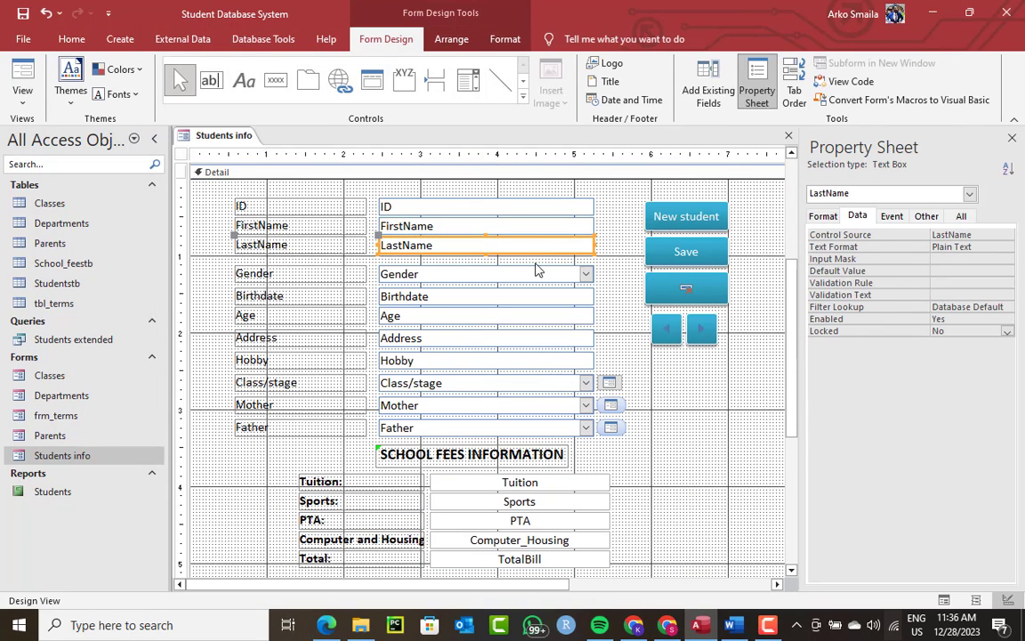
click(538, 270)
key(Up)
key(Up)
key(Up)
drag(605, 279, 565, 323)
key(Up)
key(Up)
key(Up)
click(569, 342)
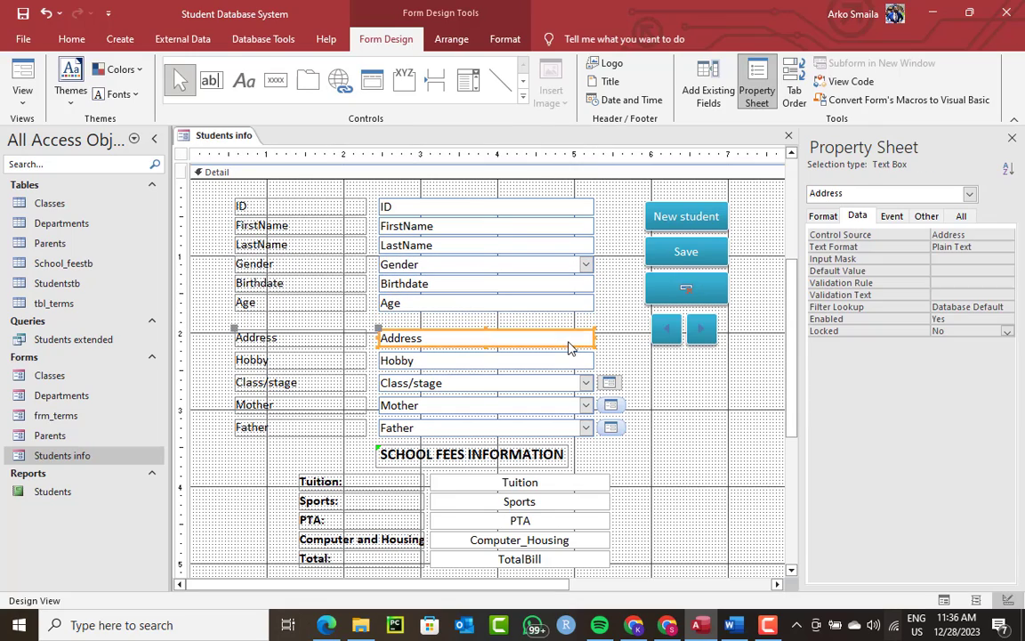
key(Up)
key(Up)
key(Up)
Step: Nudge the Hobby, Class/stage, Mother/Father rows and the fees block upward
click(565, 361)
key(Up)
key(Up)
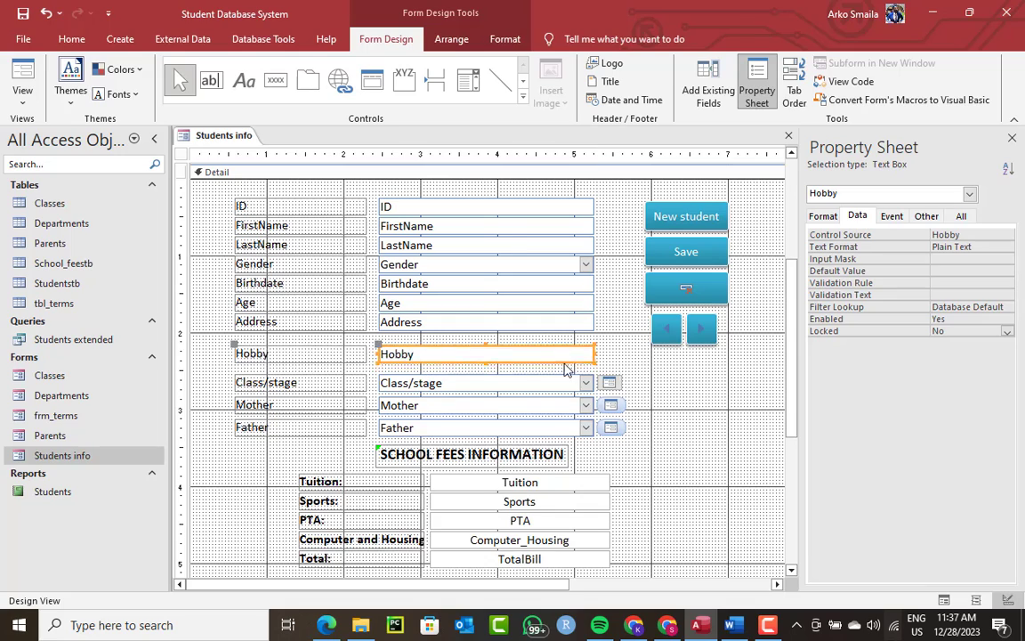
key(Up)
key(Up)
key(Up)
key(Up)
drag(642, 372, 552, 379)
key(Up)
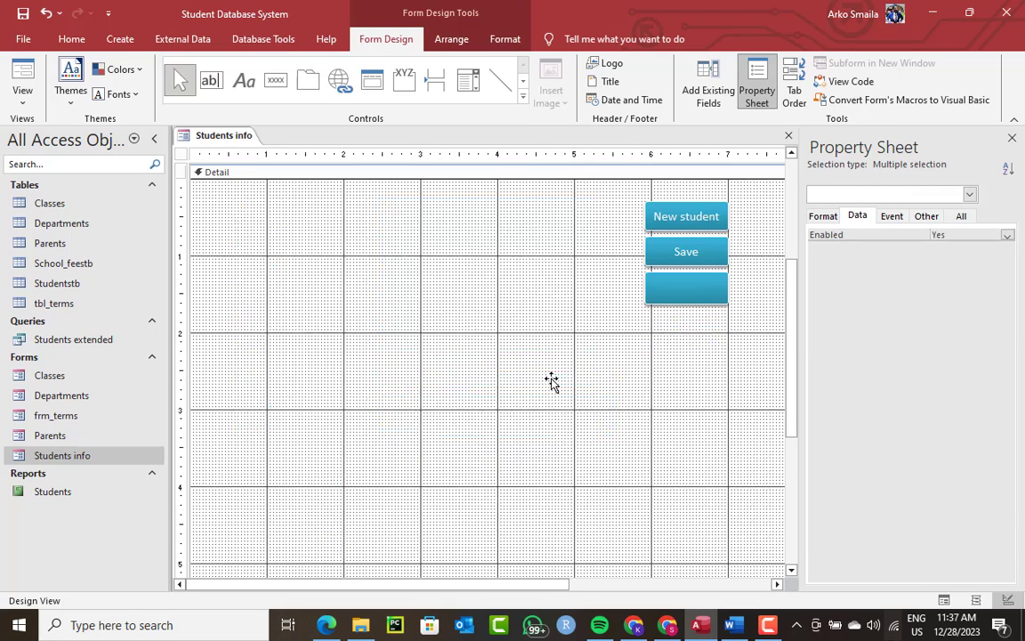
drag(666, 402, 549, 431)
key(Up)
key(Up)
key(Up)
key(Up)
key(Up)
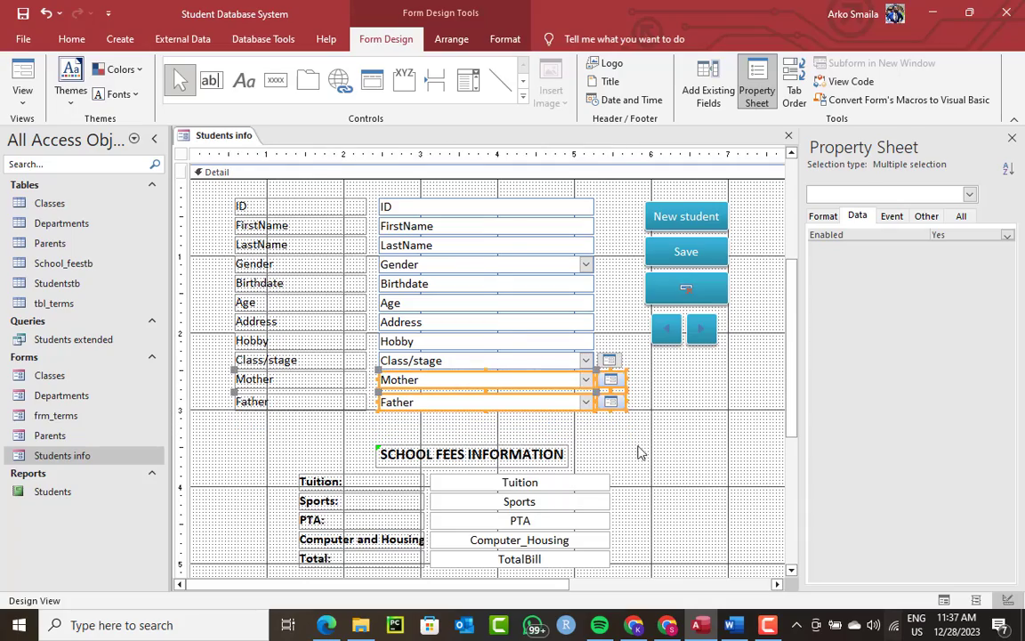
drag(638, 453, 343, 526)
key(Up)
key(Up)
key(Up)
key(Up)
key(Up)
key(Up)
Step: Delete the blue band (Box41) and raise the Form Footer to shorten the Detail section
click(425, 556)
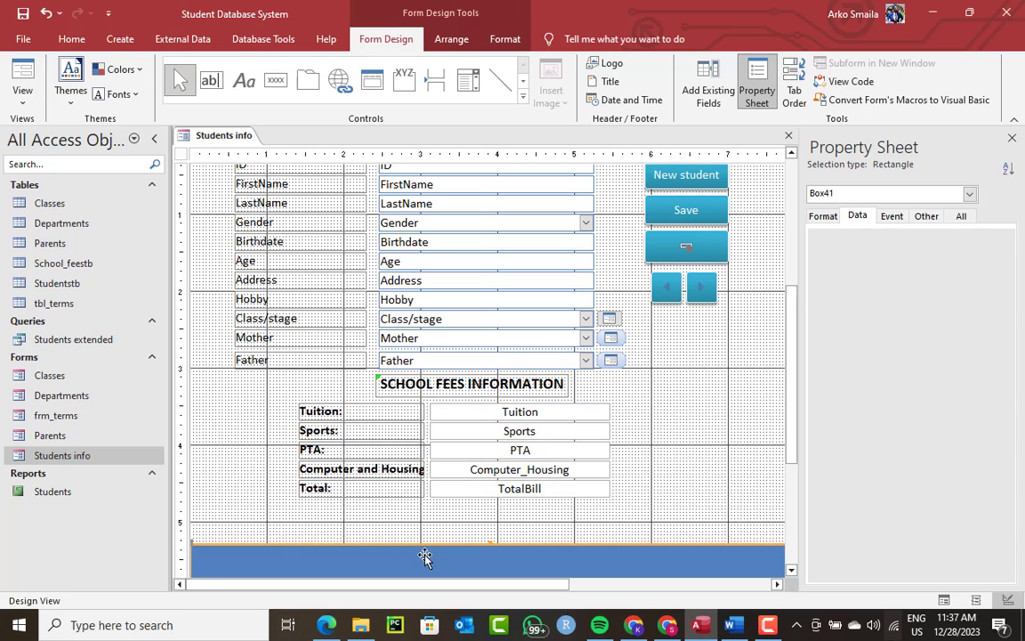
key(Delete)
scroll(533, 445, down, 3)
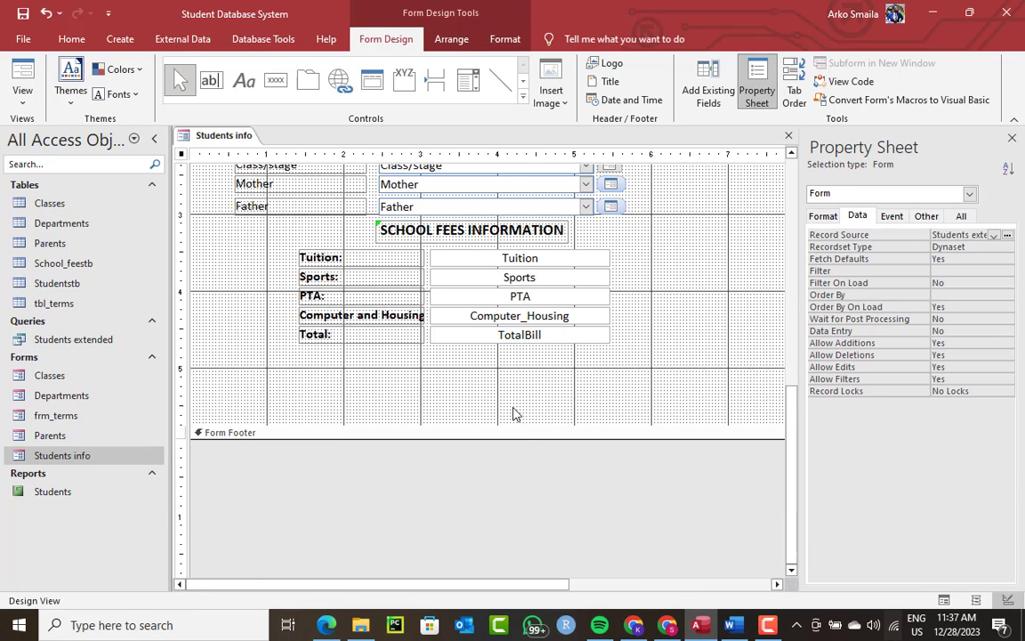
drag(512, 434, 522, 358)
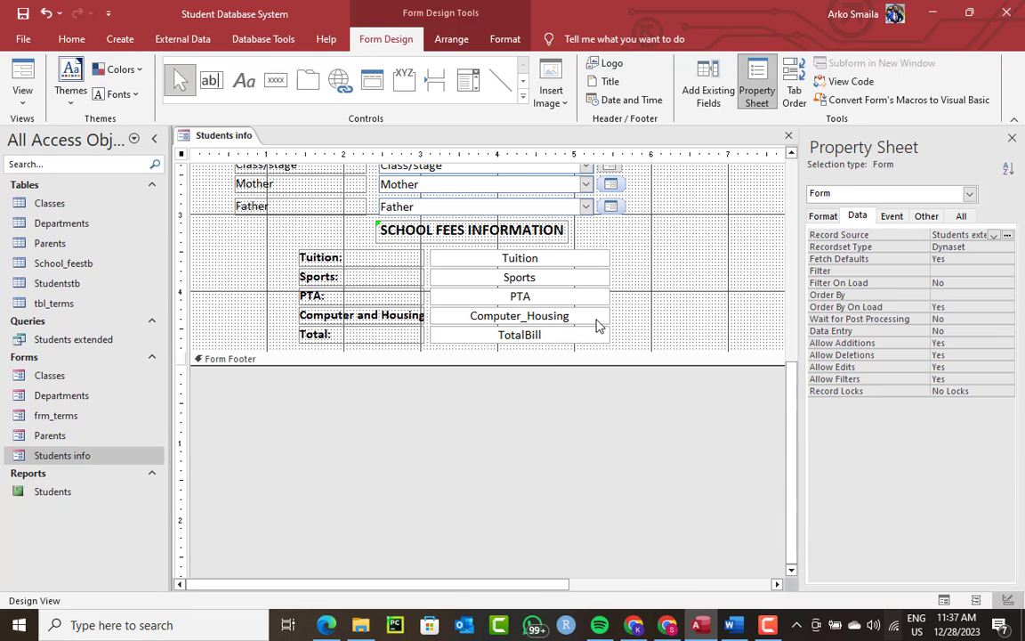
Step: Widen the five fee labels toward the left
scroll(650, 294, up, 2)
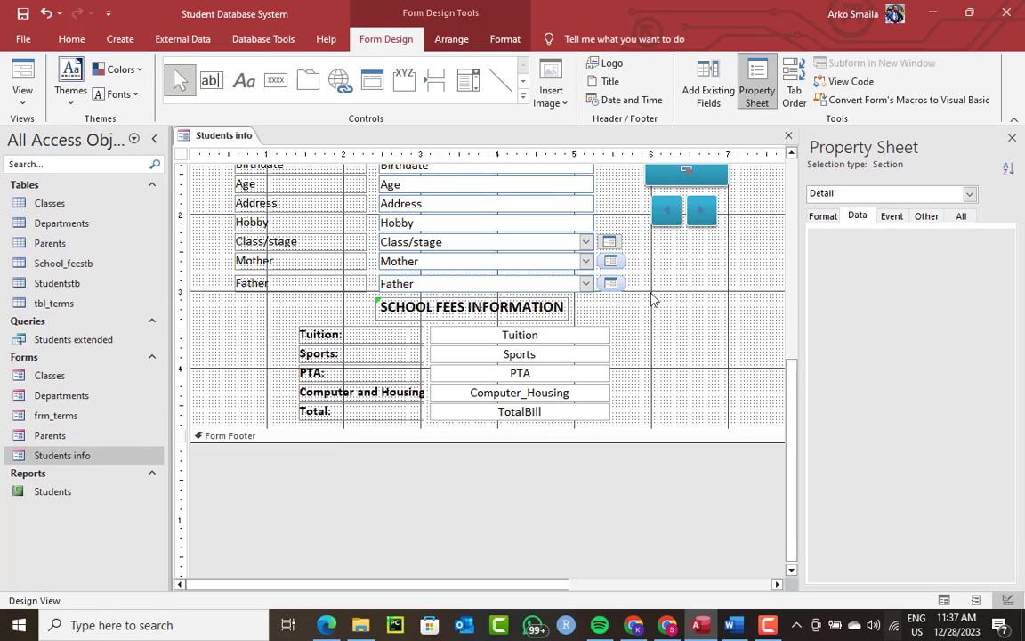
drag(277, 332, 279, 411)
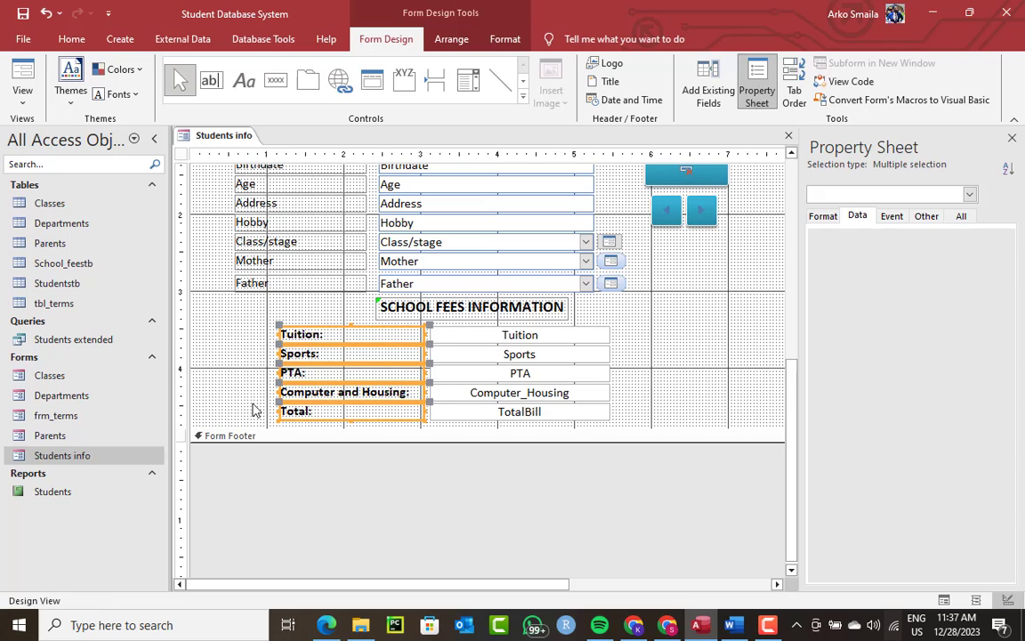
click(634, 427)
click(566, 415)
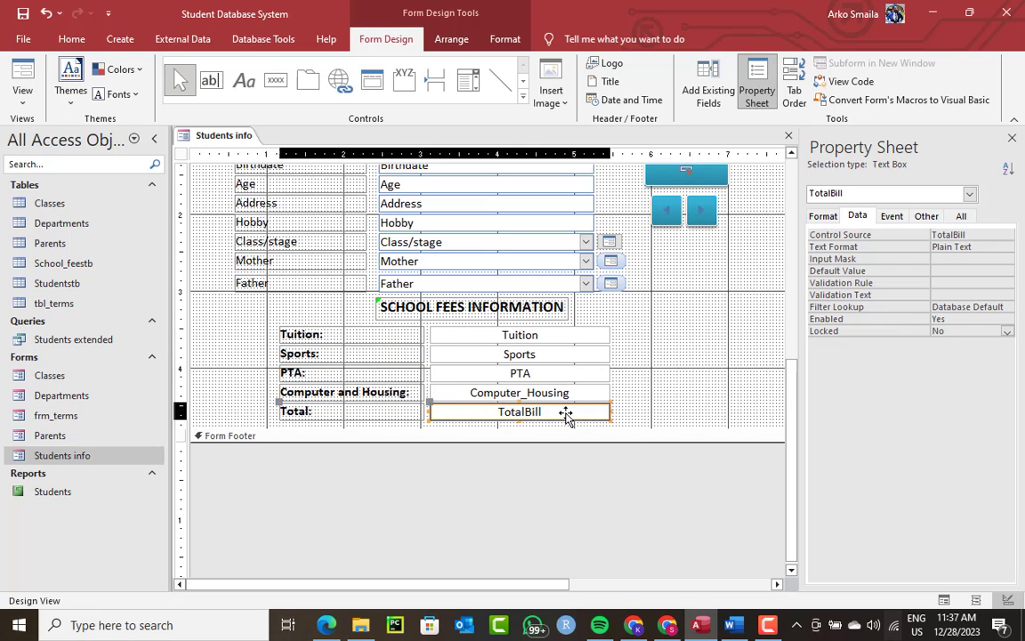
Step: Give the TotalBill box a dark red shape fill with bold white font
click(505, 39)
click(742, 63)
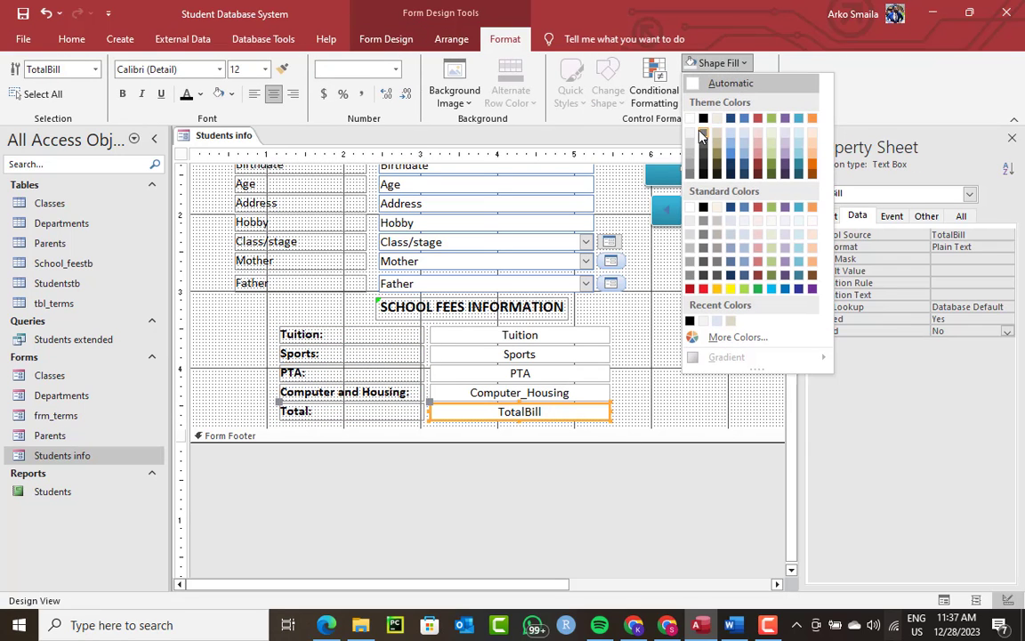
click(689, 288)
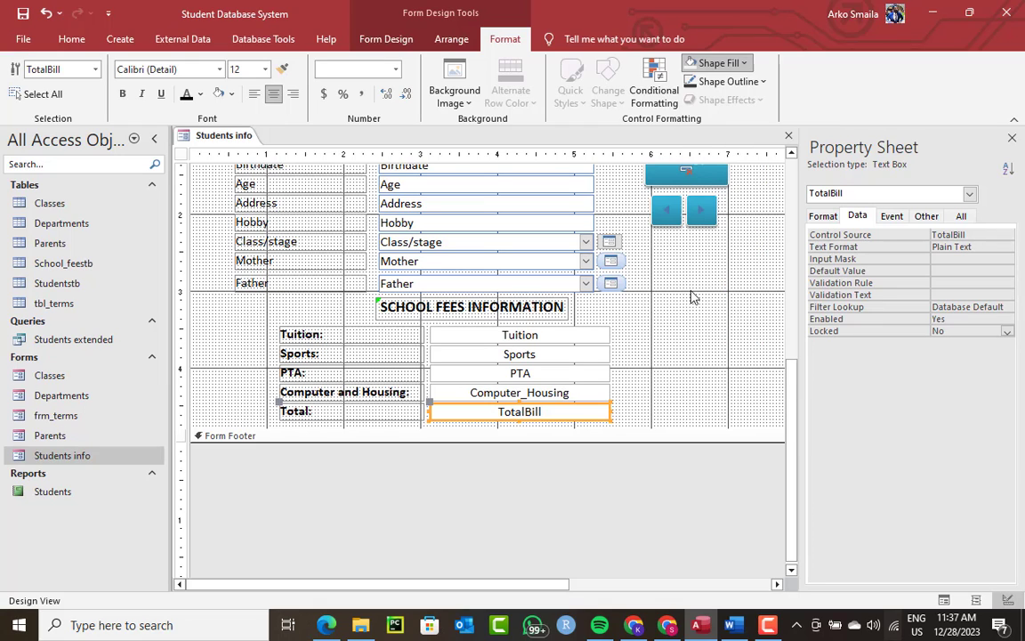
click(199, 94)
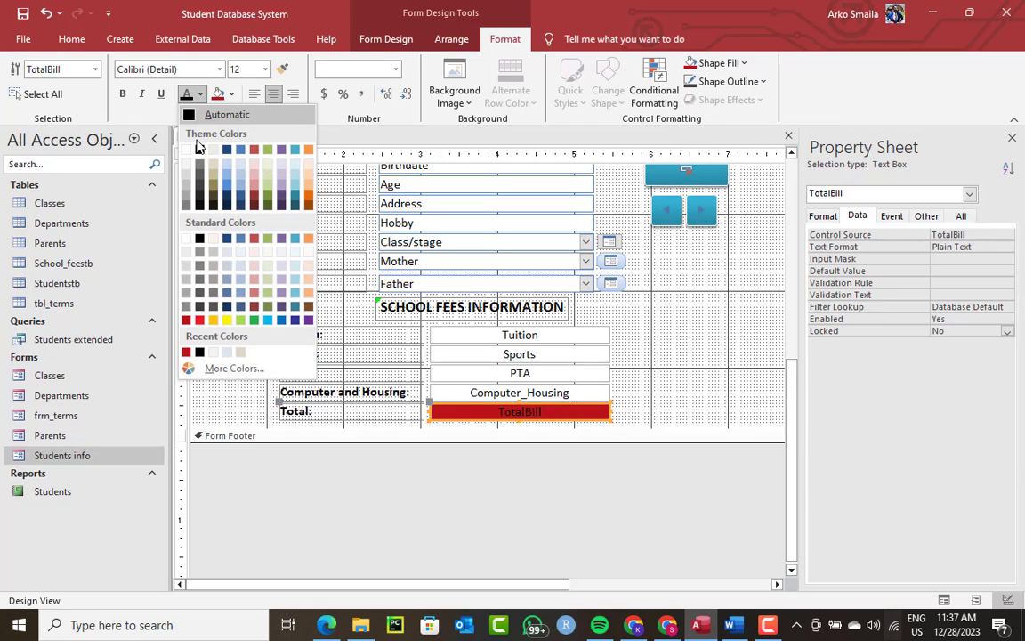
click(169, 136)
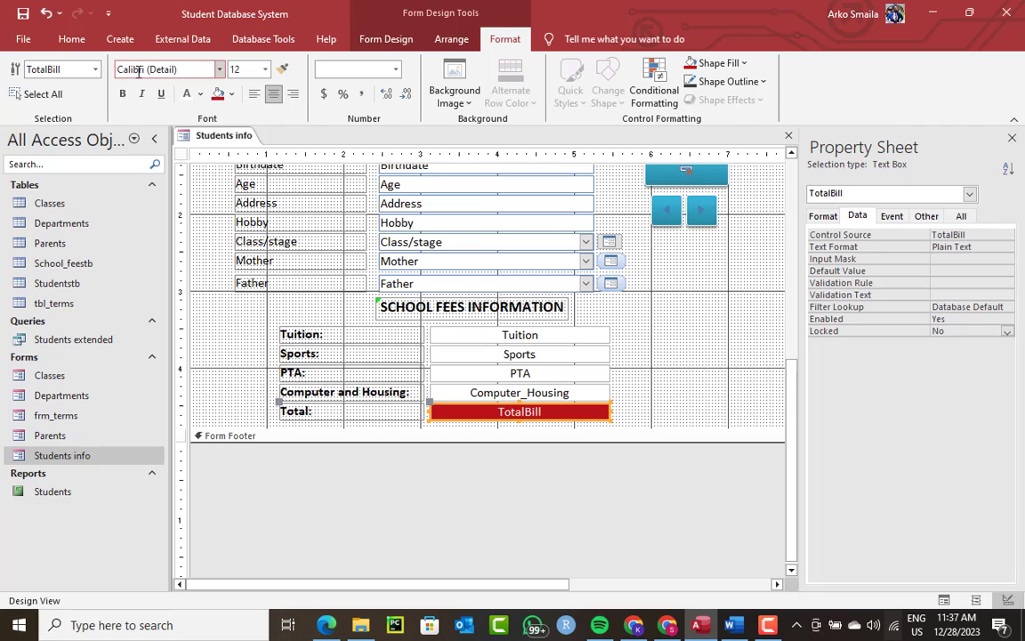
click(123, 93)
right_click(239, 140)
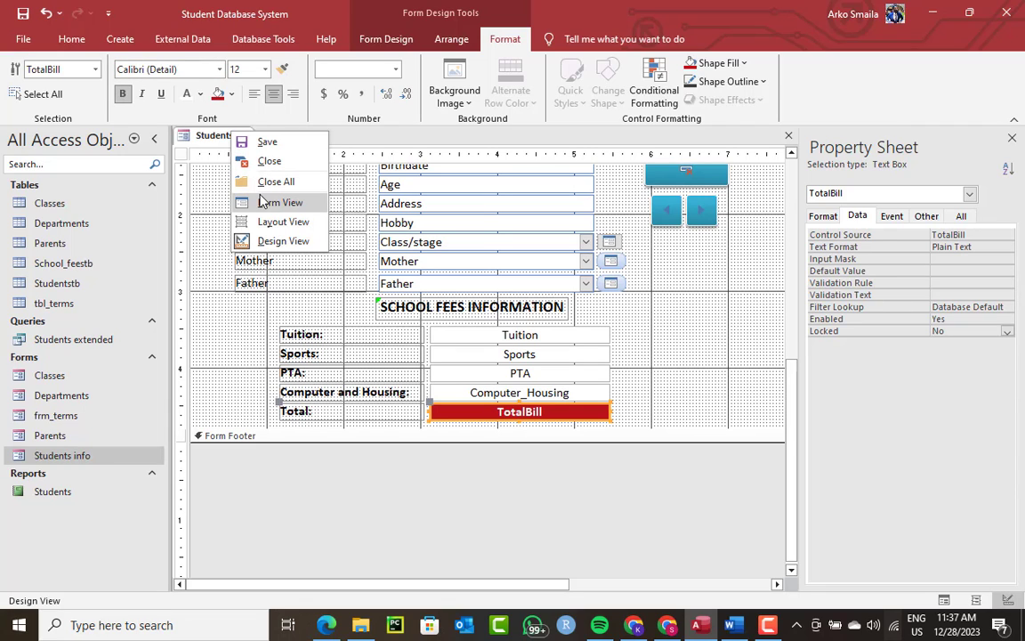
Step: Set the Students info form's Cycle property to Current Record and switch to Form View
click(180, 160)
click(181, 156)
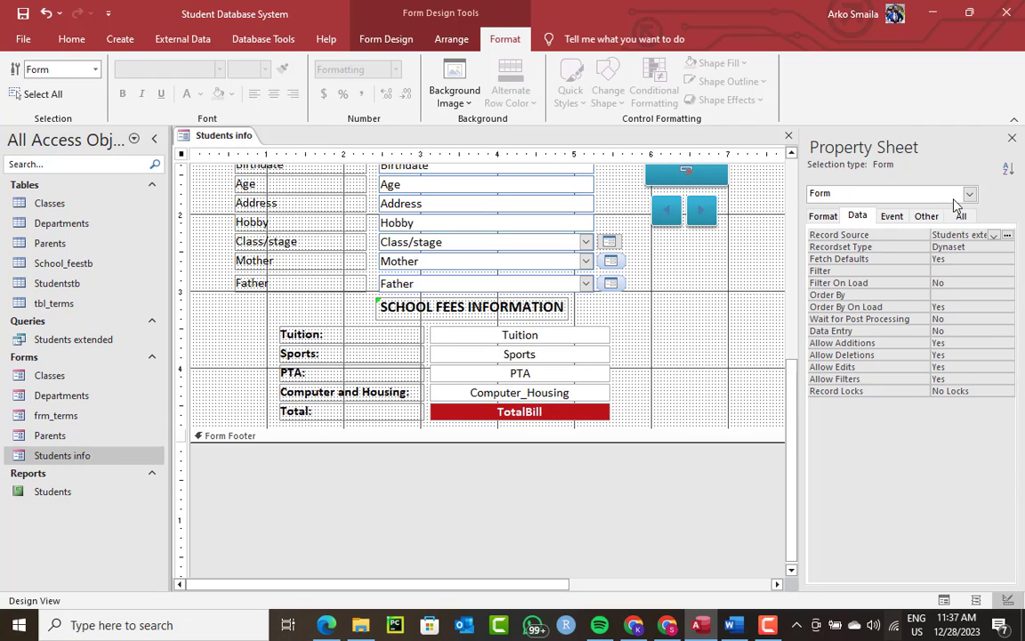
click(926, 217)
click(968, 259)
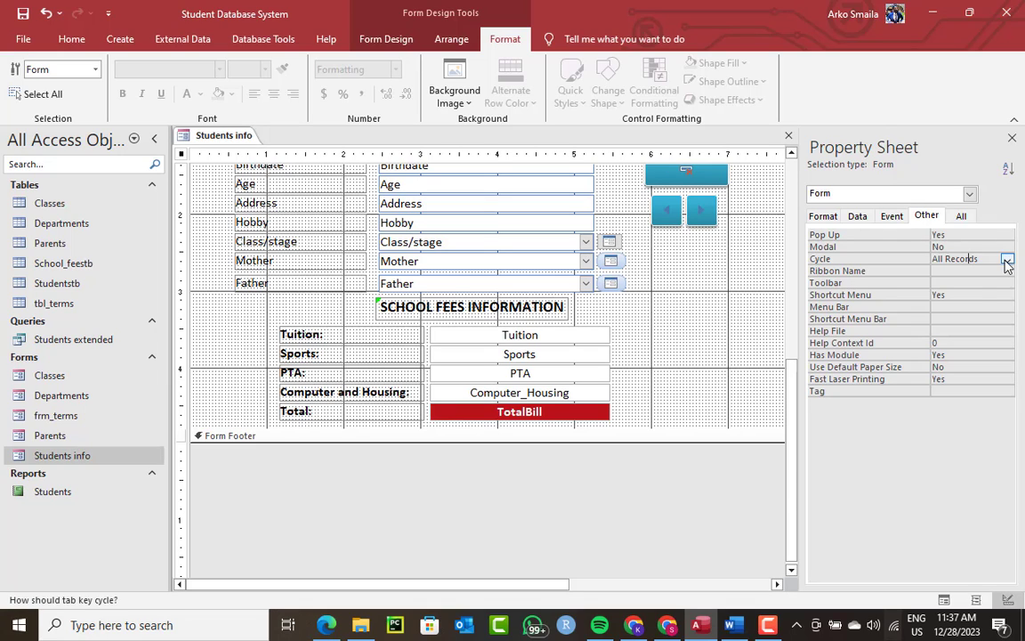
click(1007, 261)
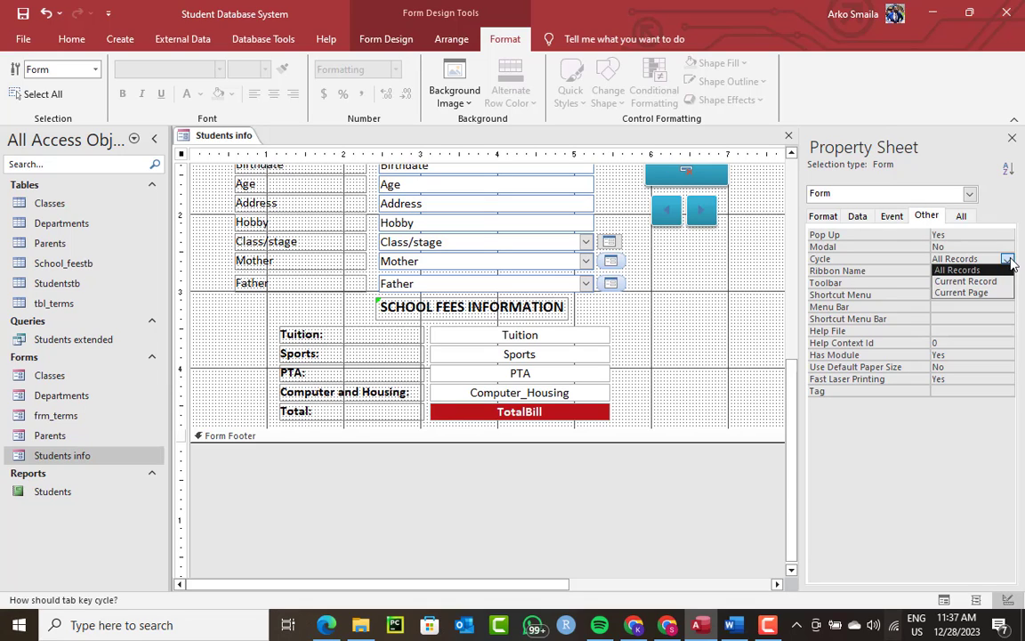
click(965, 281)
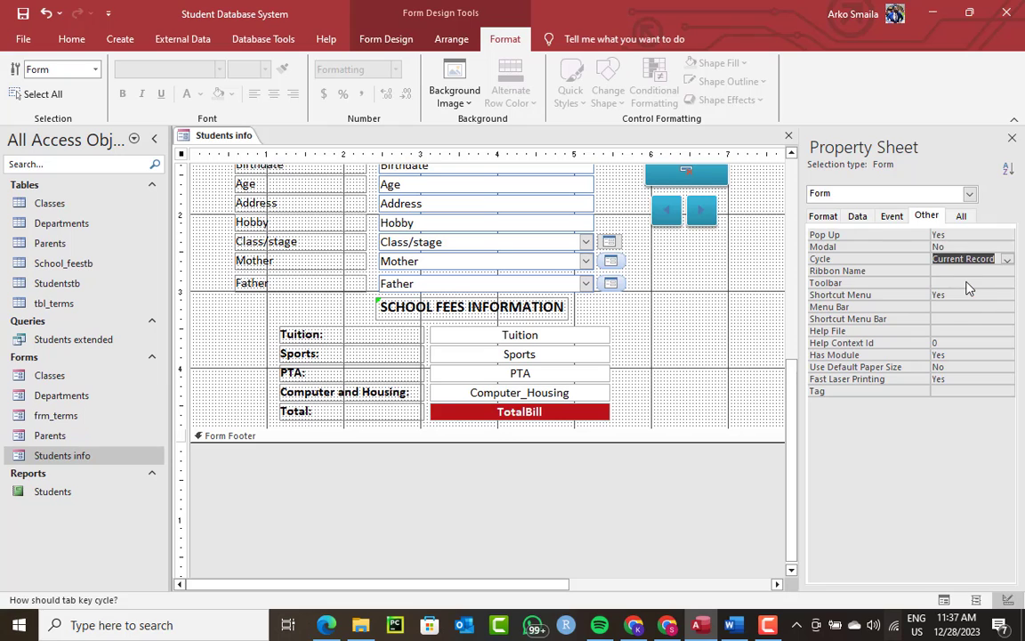
right_click(218, 138)
click(269, 211)
Step: Enter record 1's fees (Tuition 300, Sports 200, PTA 100, Computer and Housing 50.60) and save
drag(317, 157, 325, 26)
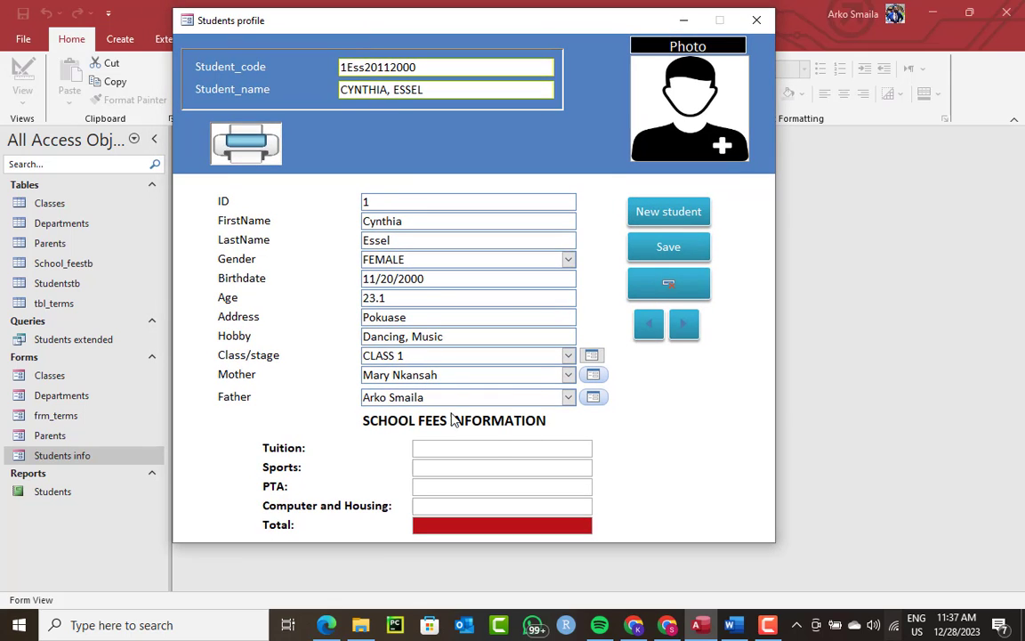
click(481, 451)
text(300)
key(Tab)
text(200)
key(Tab)
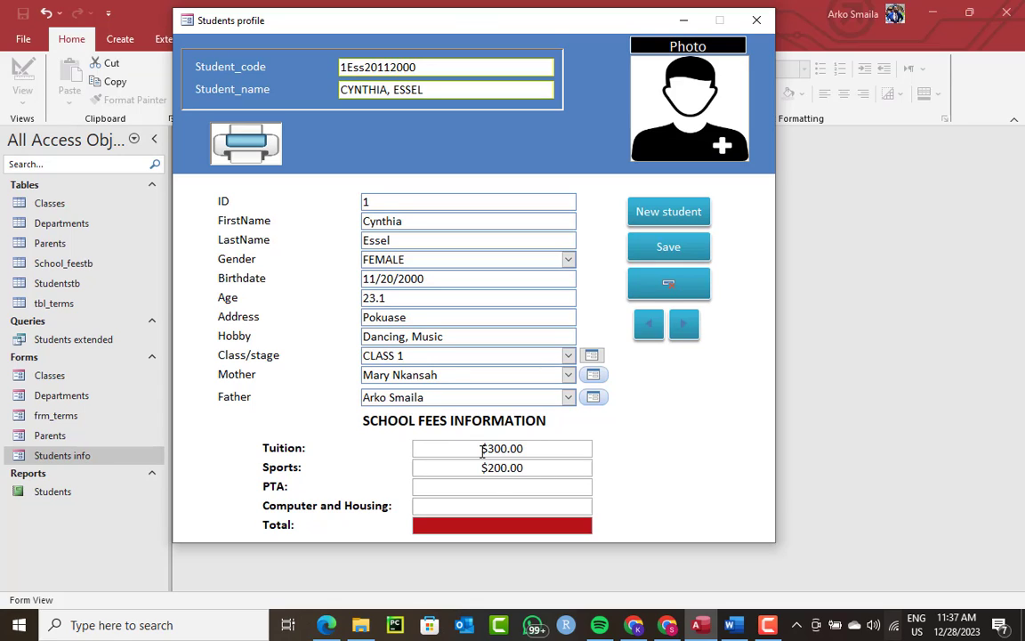
text(100)
key(Tab)
text(50.60)
key(Tab)
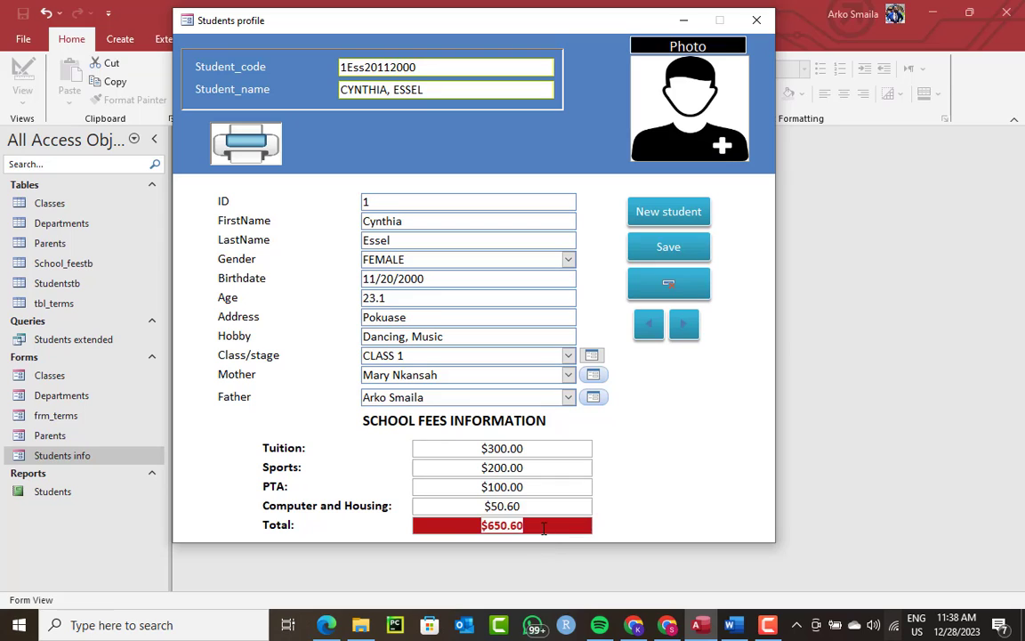
click(589, 529)
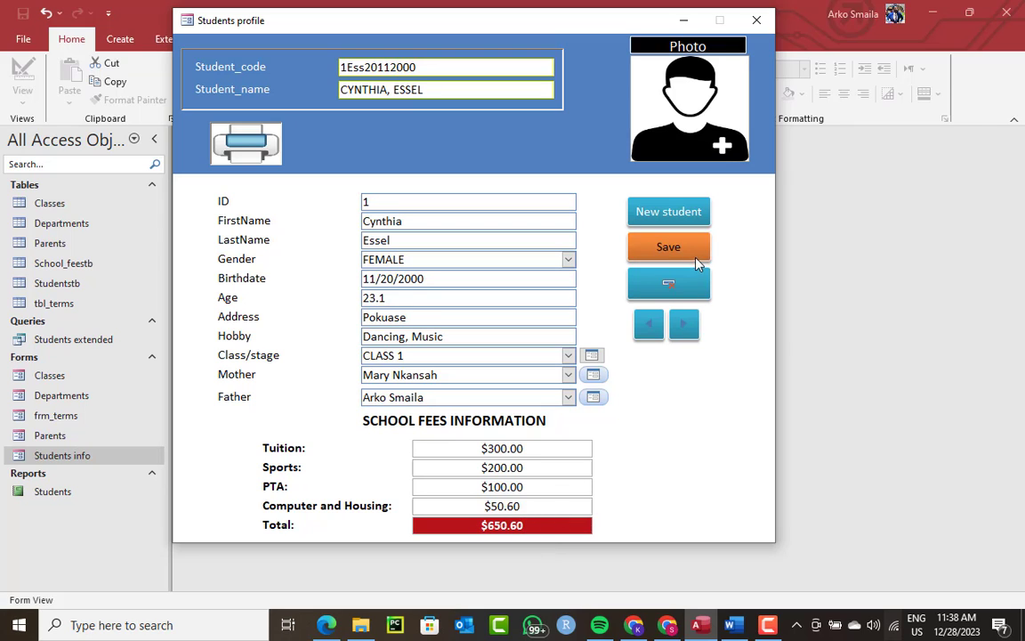
click(662, 247)
click(610, 373)
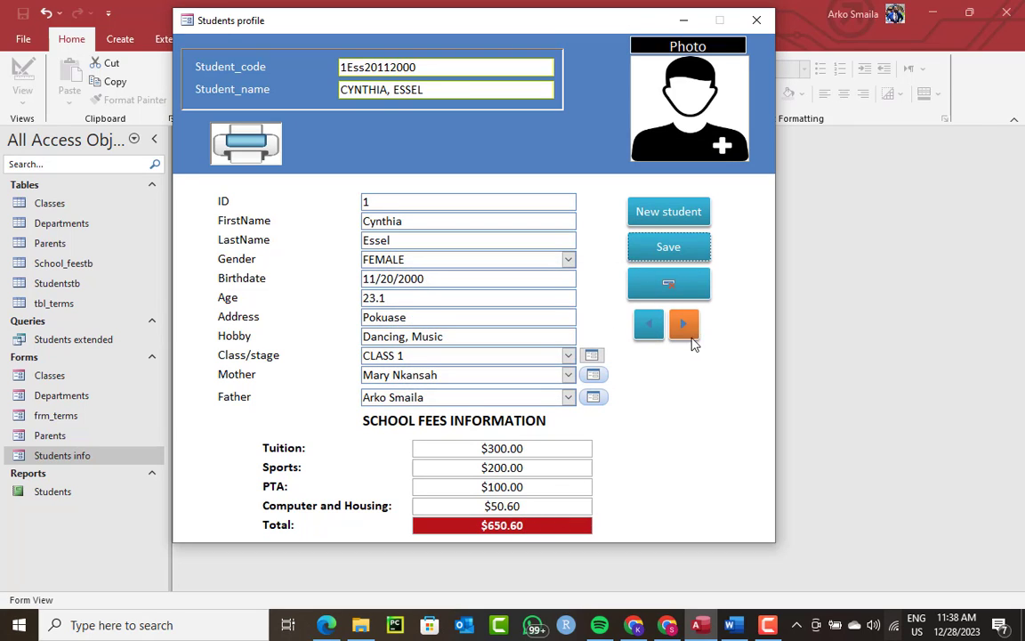
Step: Enter record 2's Tuition of 1,200 and save, giving a $3,000.00 total
click(681, 322)
click(484, 446)
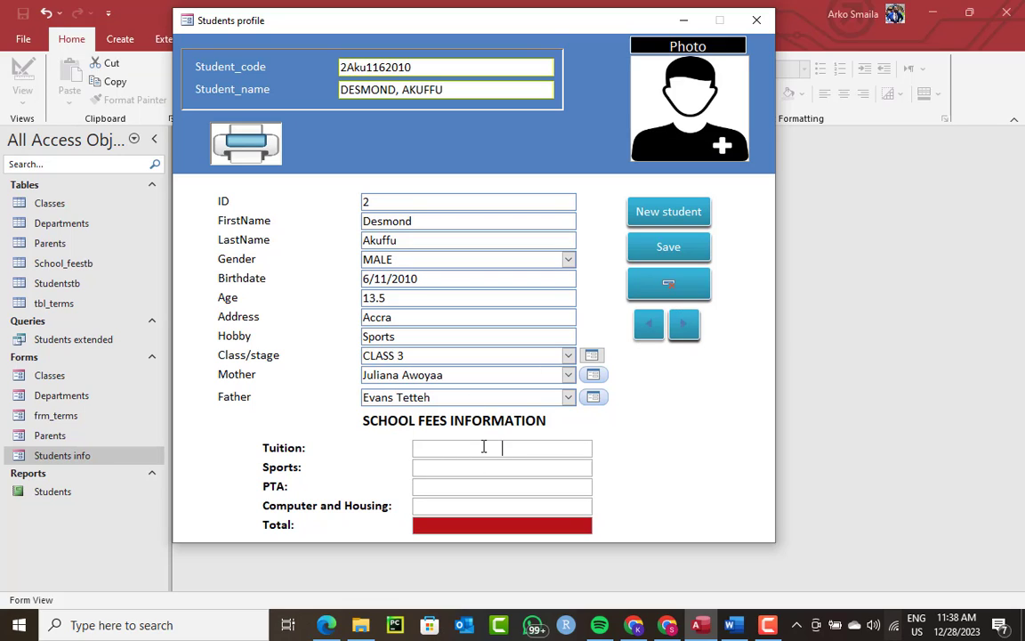
text(1,200)
key(Tab)
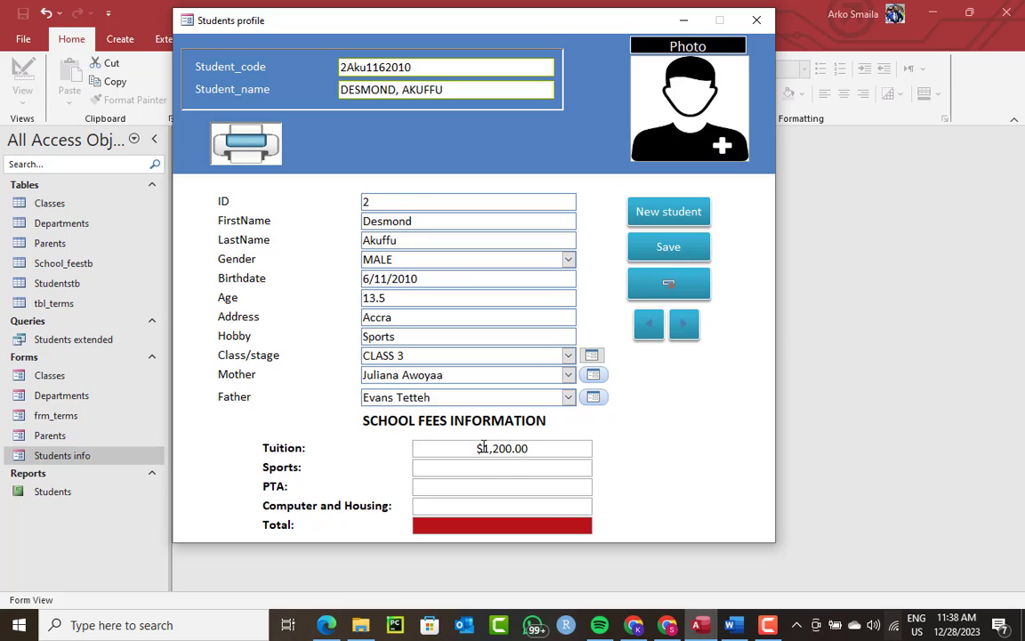
key(Tab)
key(Tab)
key(Tab)
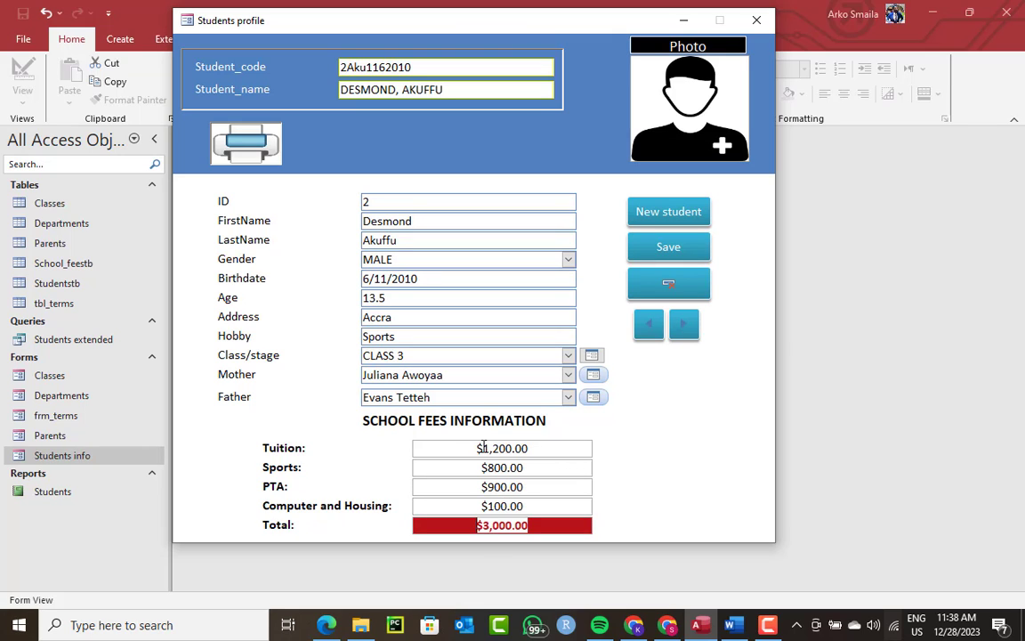
click(668, 247)
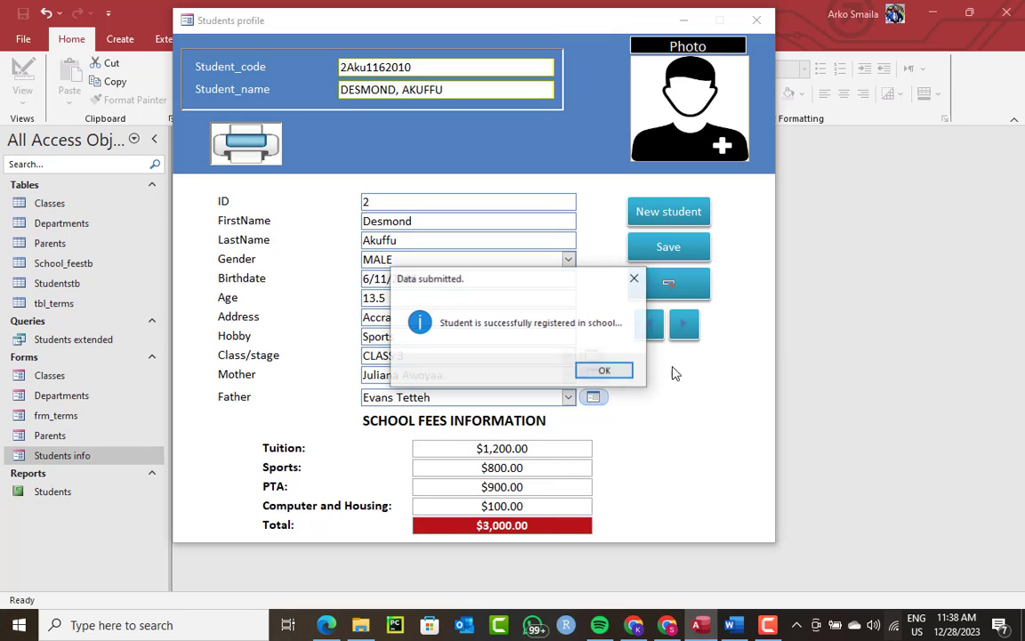
click(594, 371)
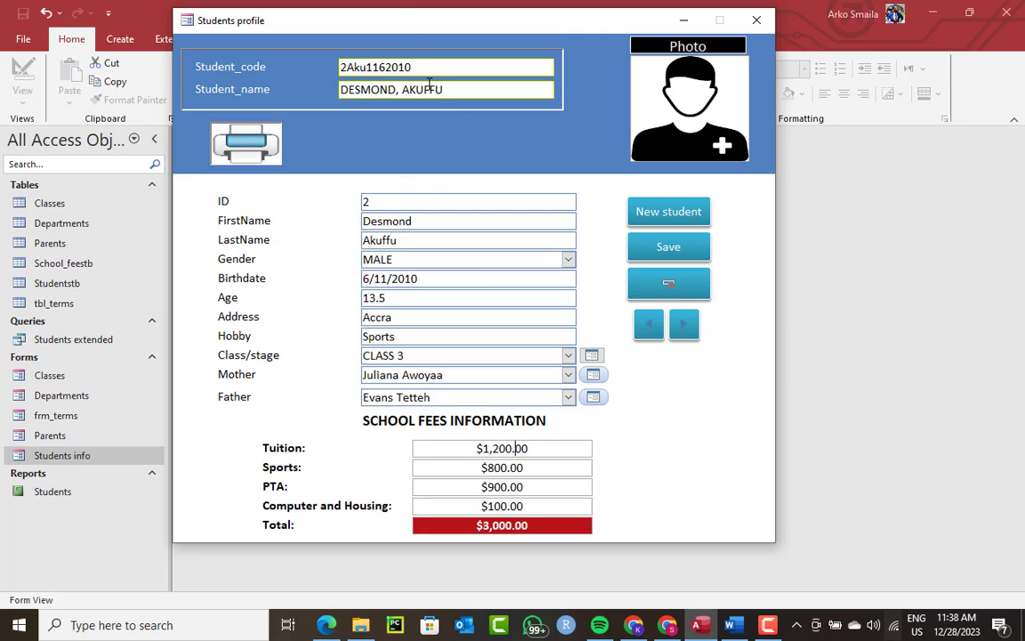
Step: Enter record 3's fees (Tuition 500, Sports 300, Computer and Housing 120) and save, totalling $1,120.00
drag(400, 27, 424, 33)
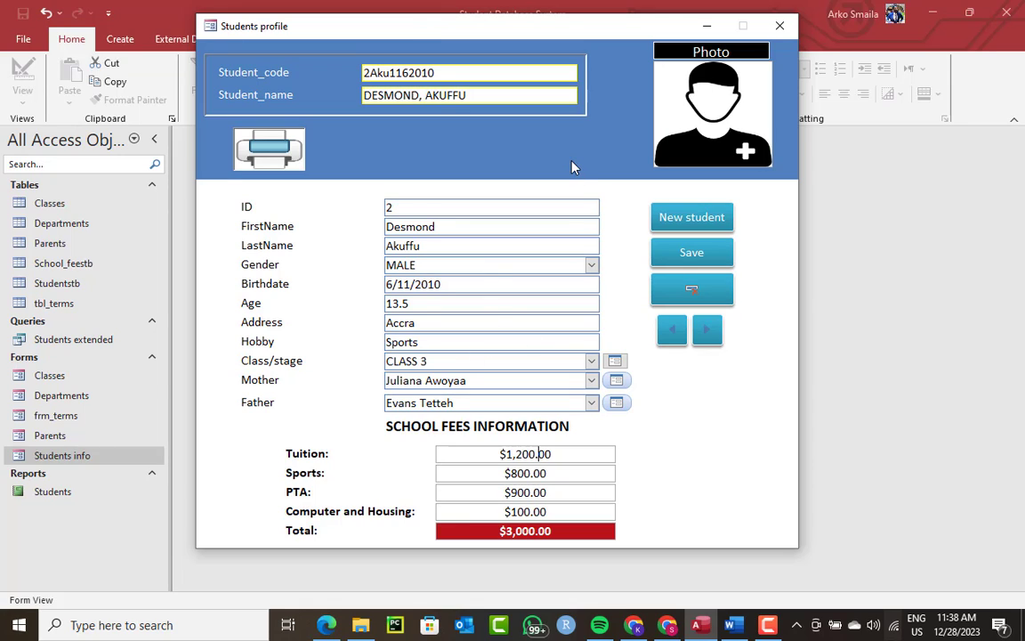
click(707, 330)
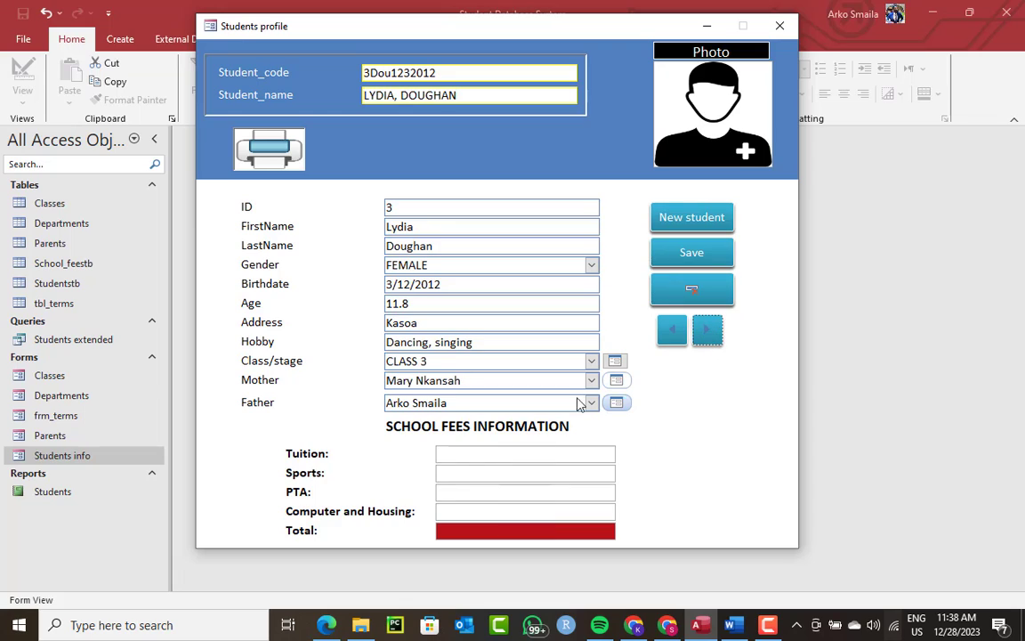
click(534, 453)
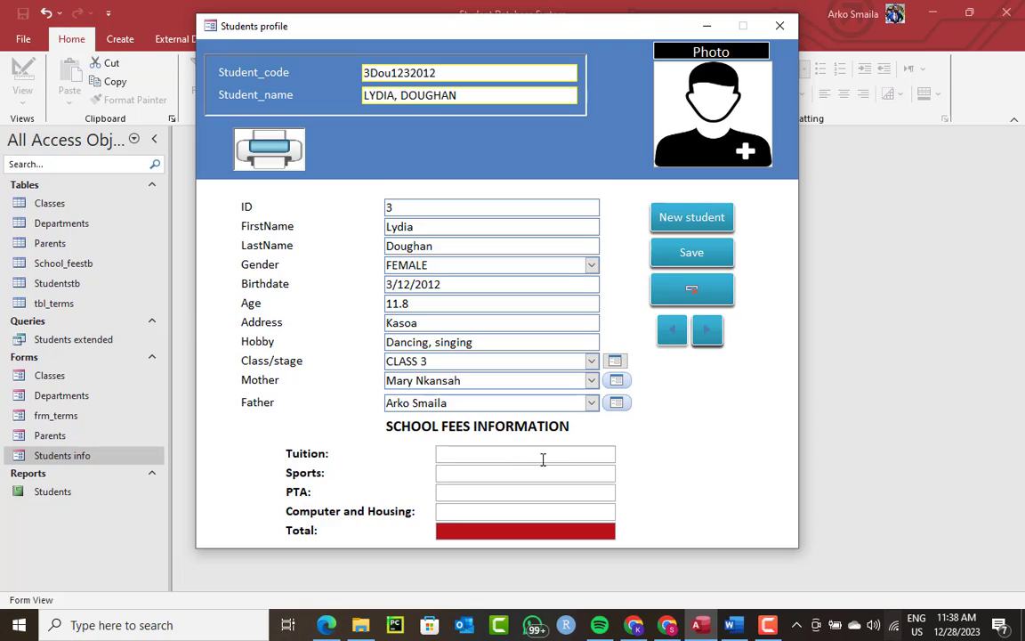
text(500)
key(Tab)
key(Caps_Lock)
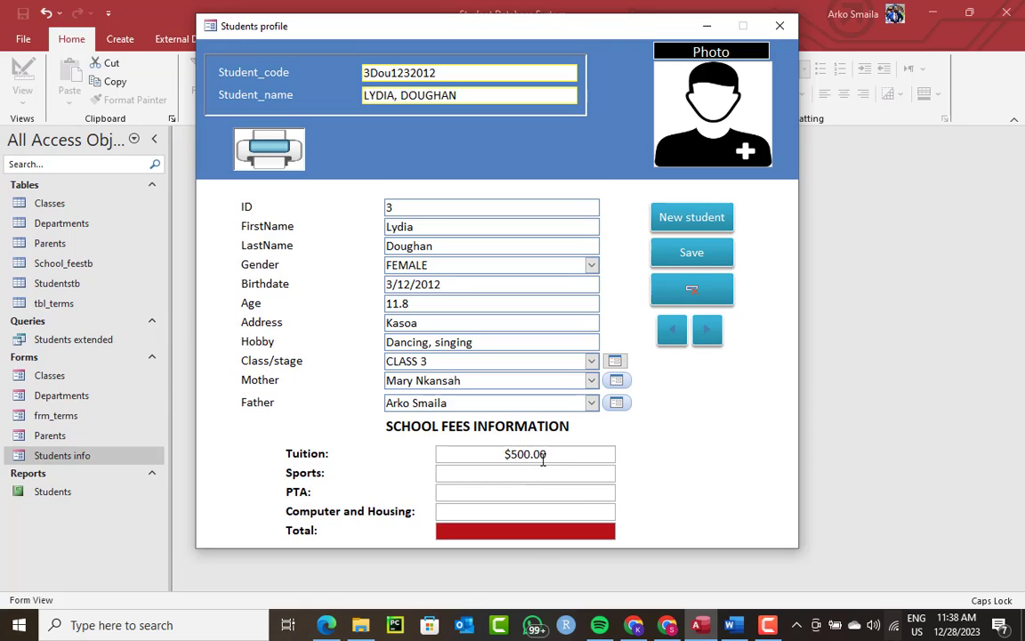
text(300)
key(Tab)
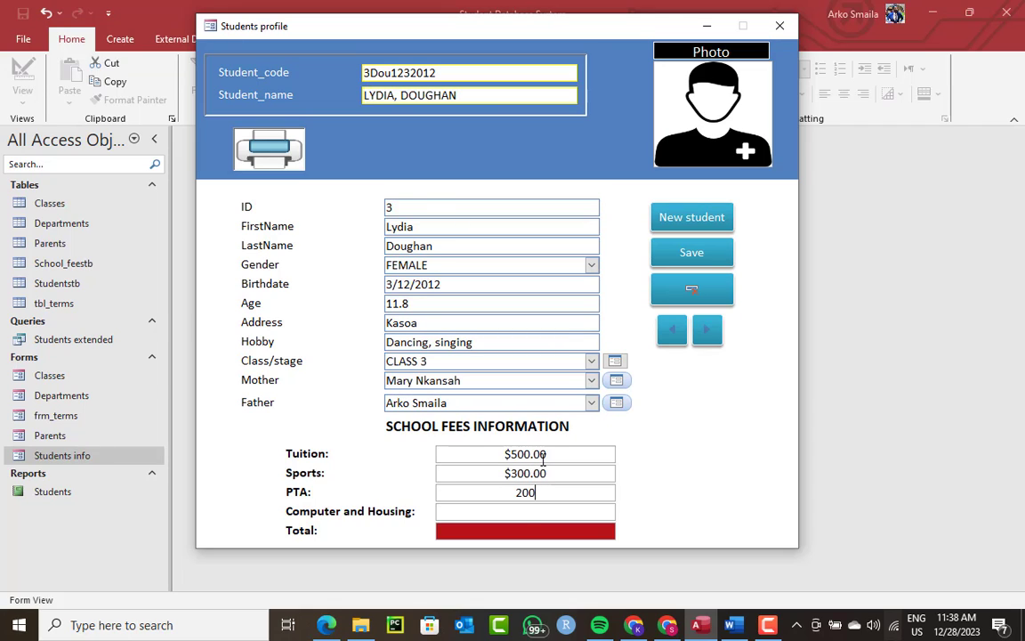
key(Tab)
text(120)
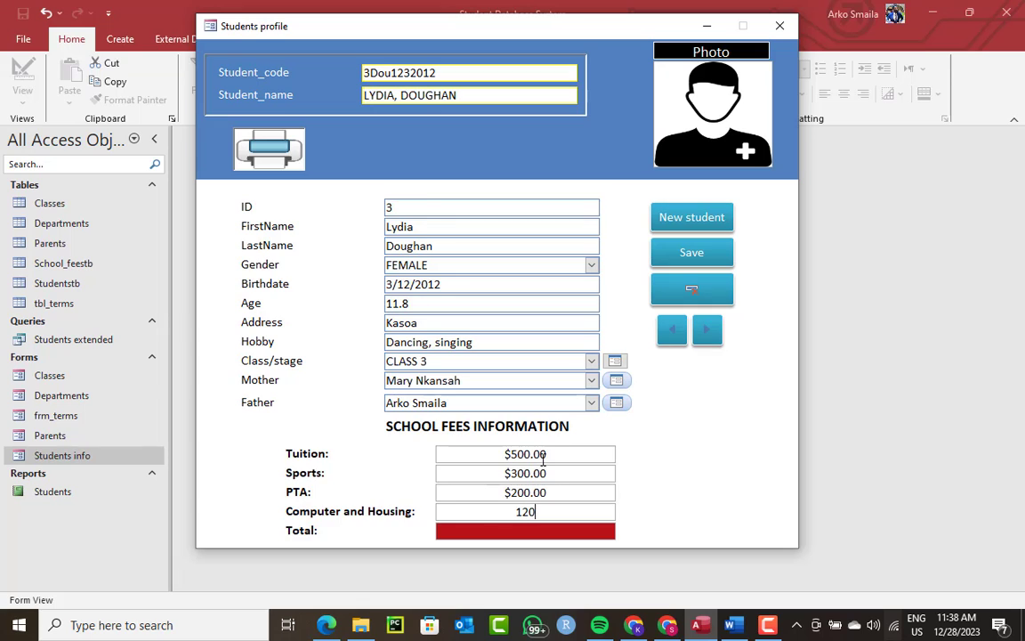
key(Tab)
click(692, 253)
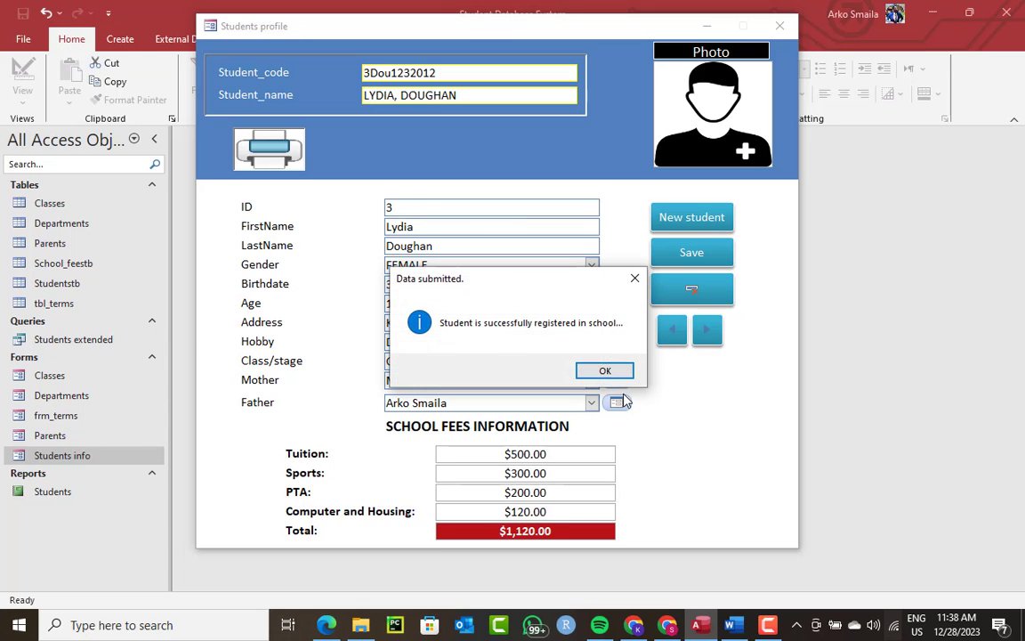
click(605, 371)
Step: Enter record 4's fees (Tuition 1,000, Sports 100, PTA 0) and save, totalling $1,100.00
click(708, 330)
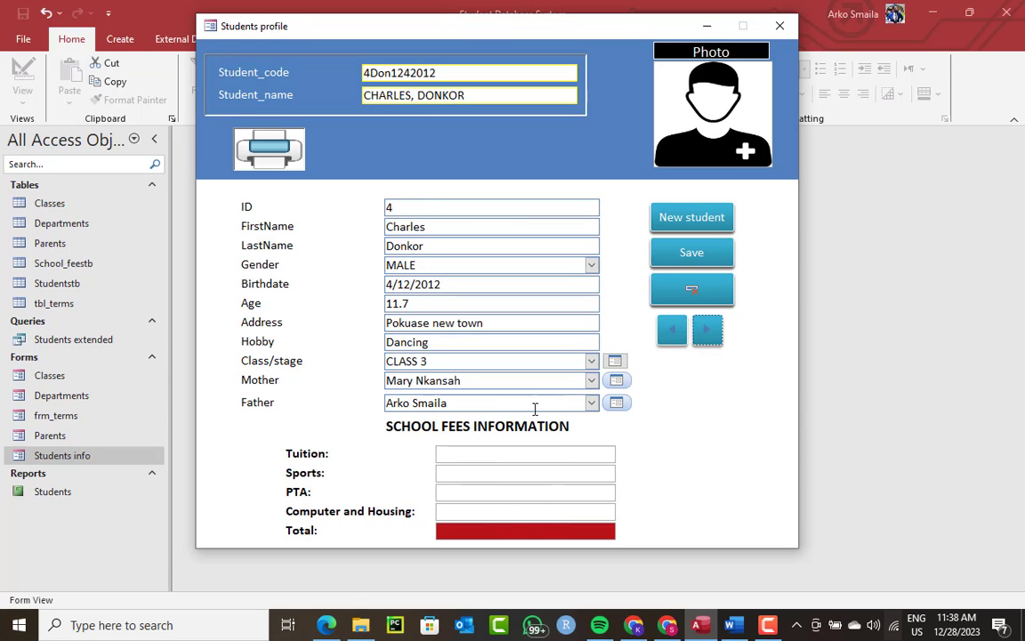
click(551, 454)
text(1,00)
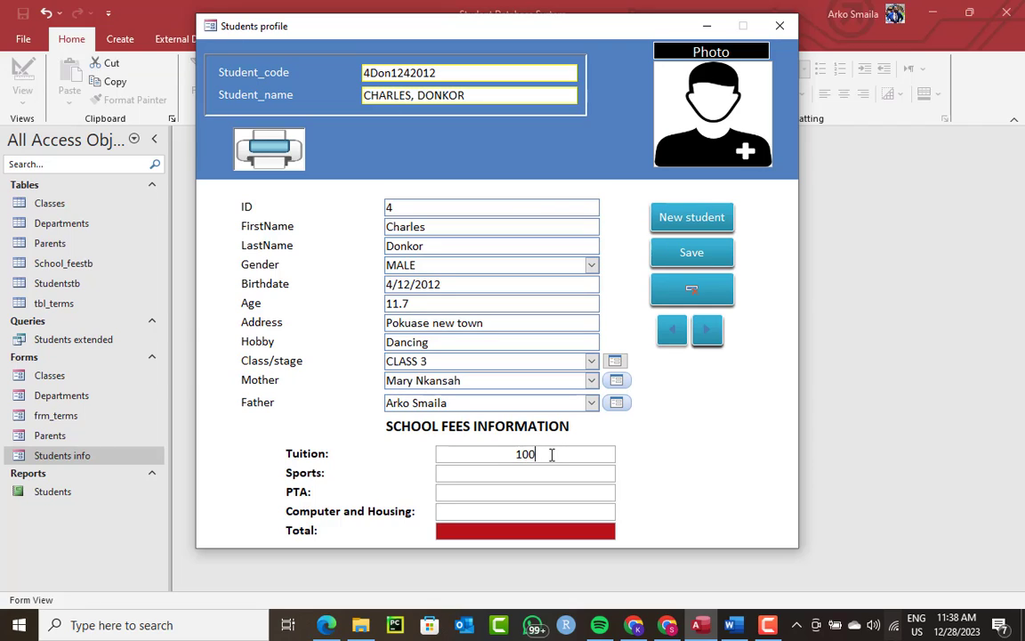
text(0)
key(Tab)
text(100)
key(Tab)
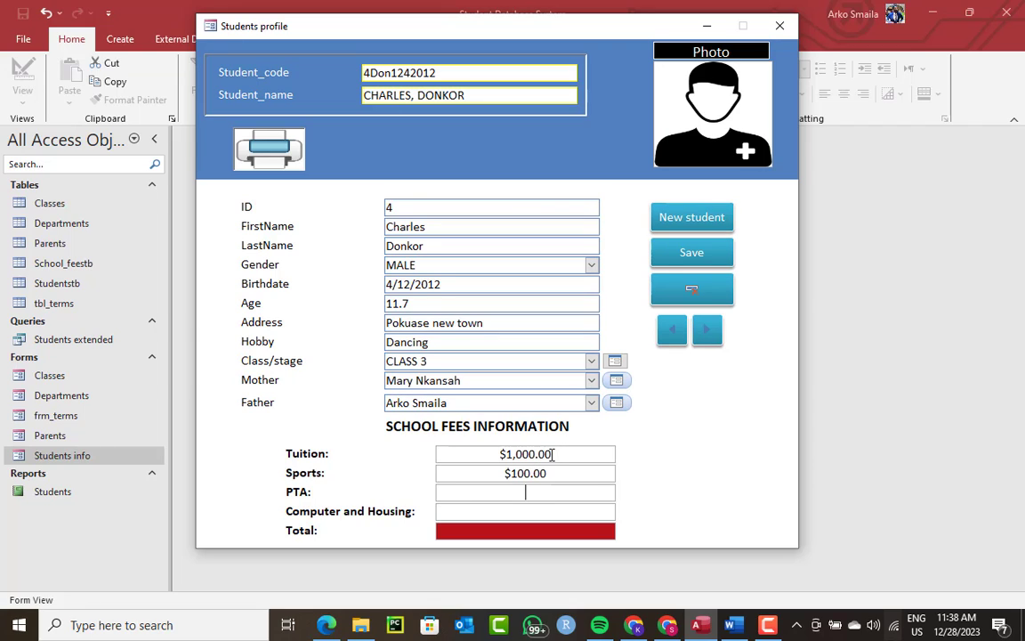
text(0)
key(Tab)
text(0)
click(691, 252)
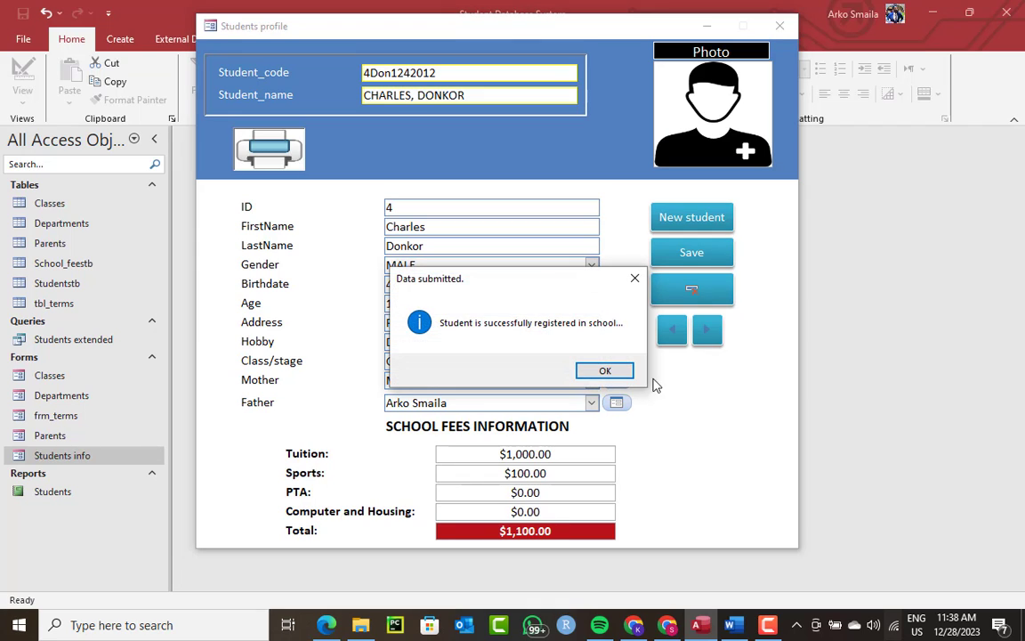
click(605, 370)
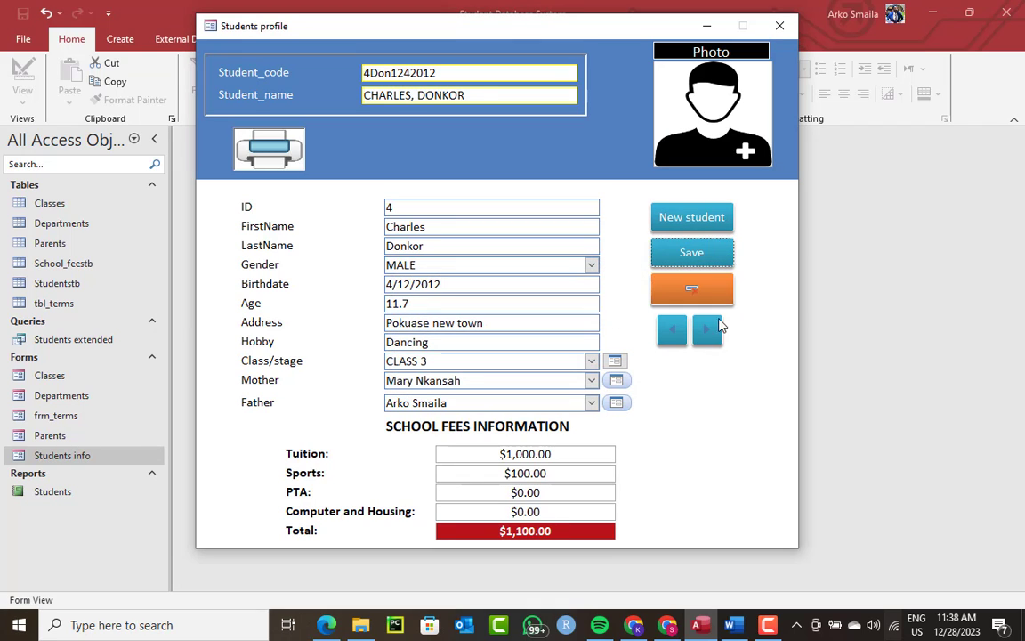
Step: Enter record 5's fees (Tuition 300, Sports 400, PTA 0, Computer and Housing 50) and save
click(717, 328)
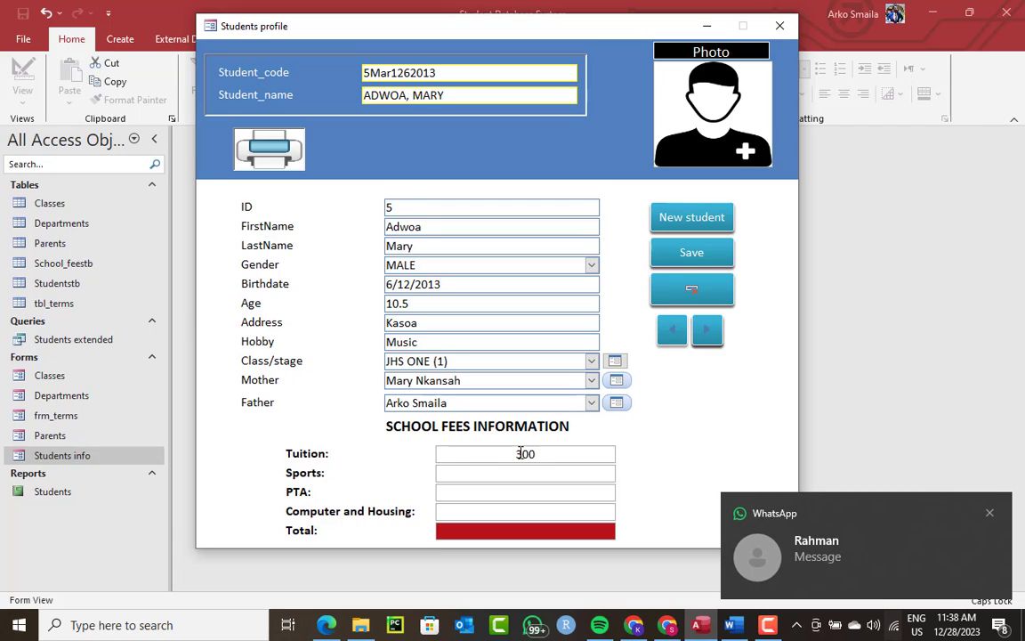
click(521, 453)
text(300)
key(Tab)
text(400)
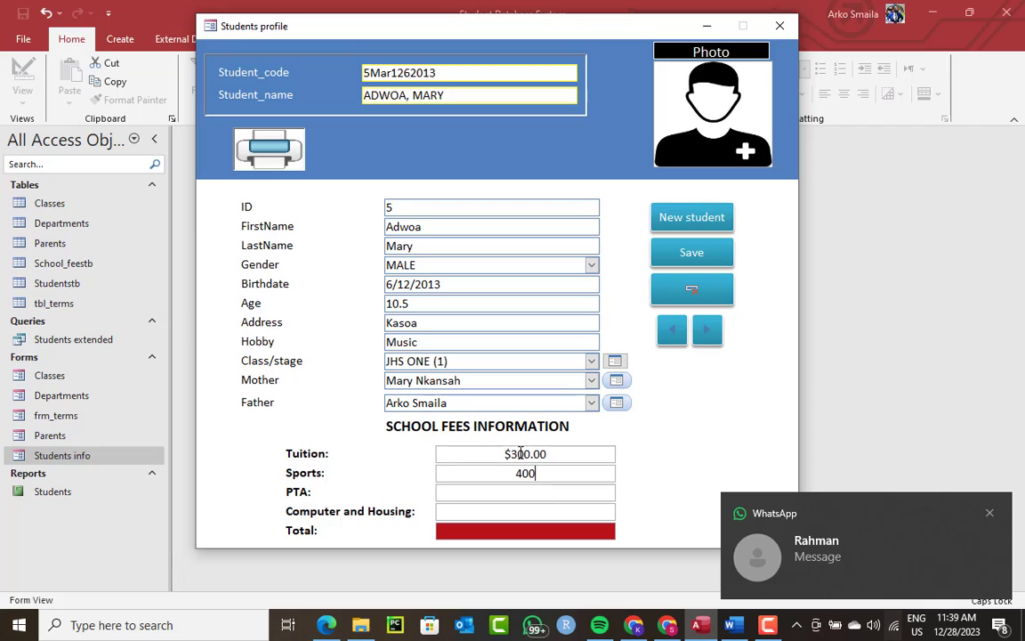
key(Tab)
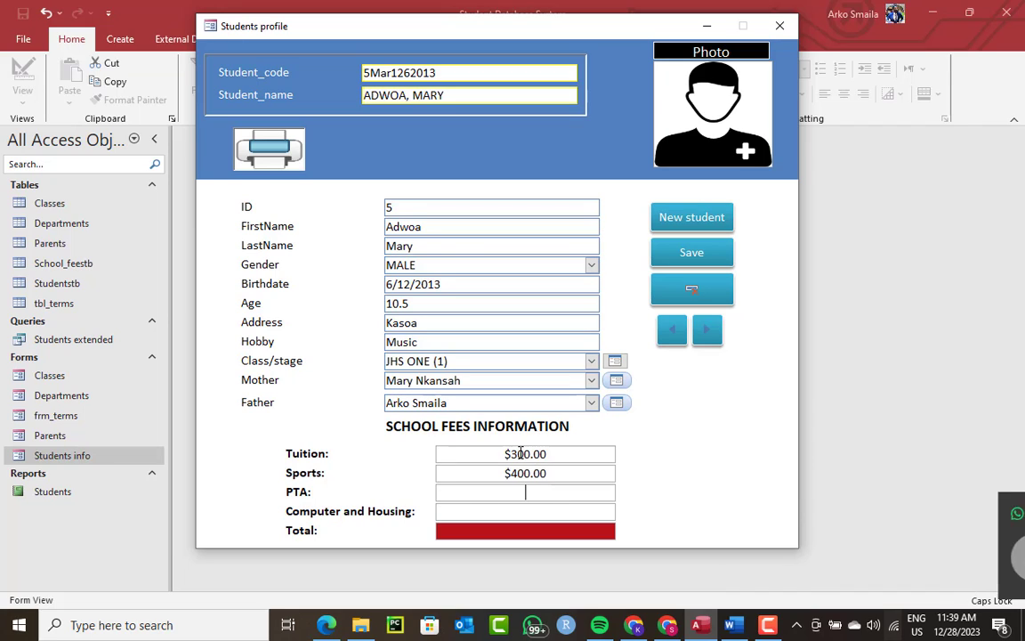
text(0)
key(Tab)
text(50)
key(Tab)
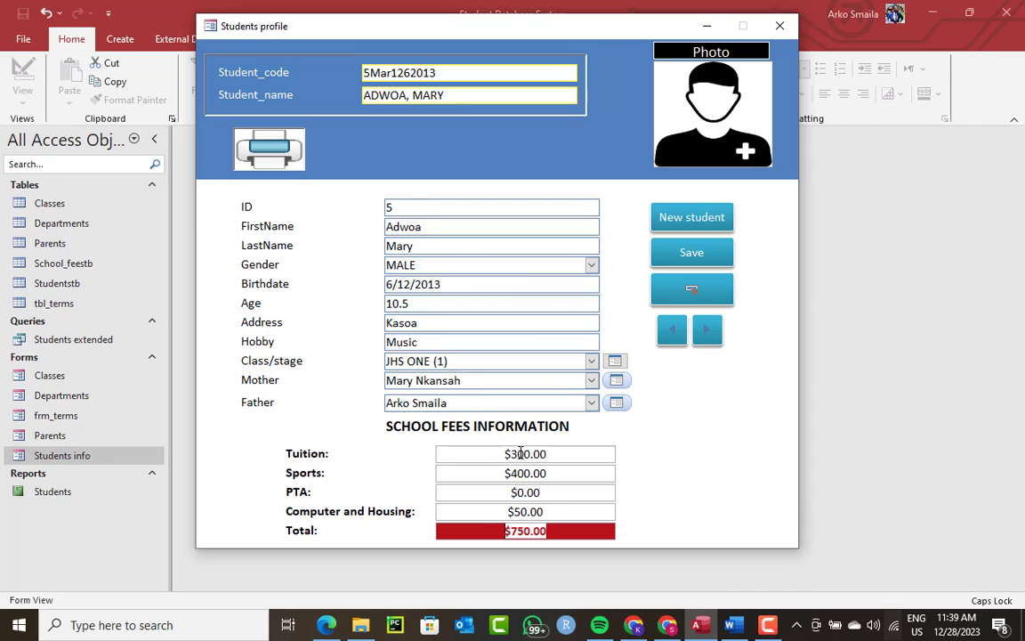
click(690, 258)
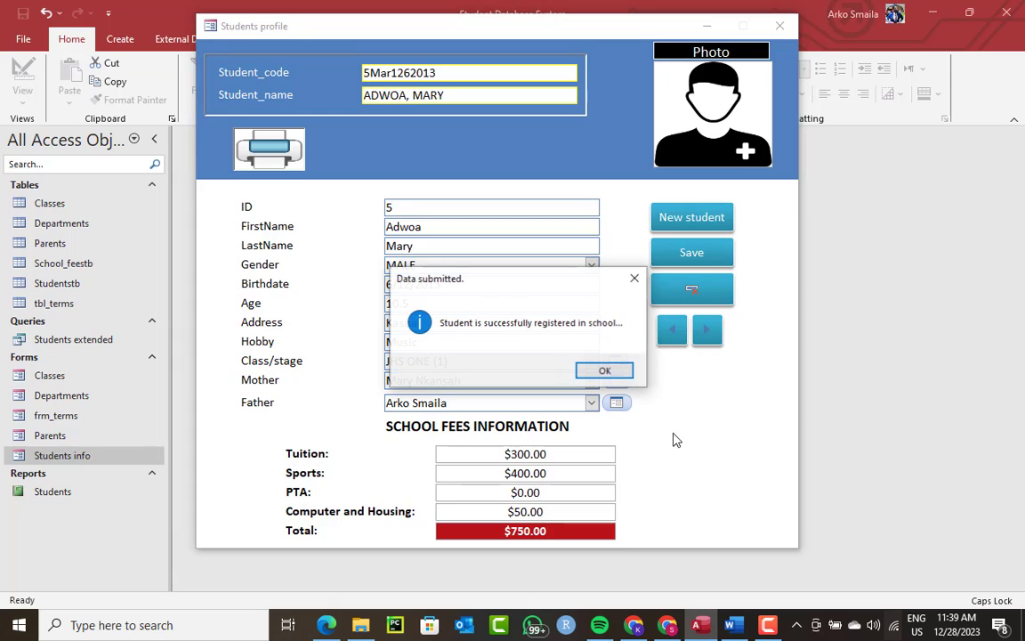
click(604, 370)
click(709, 337)
click(673, 339)
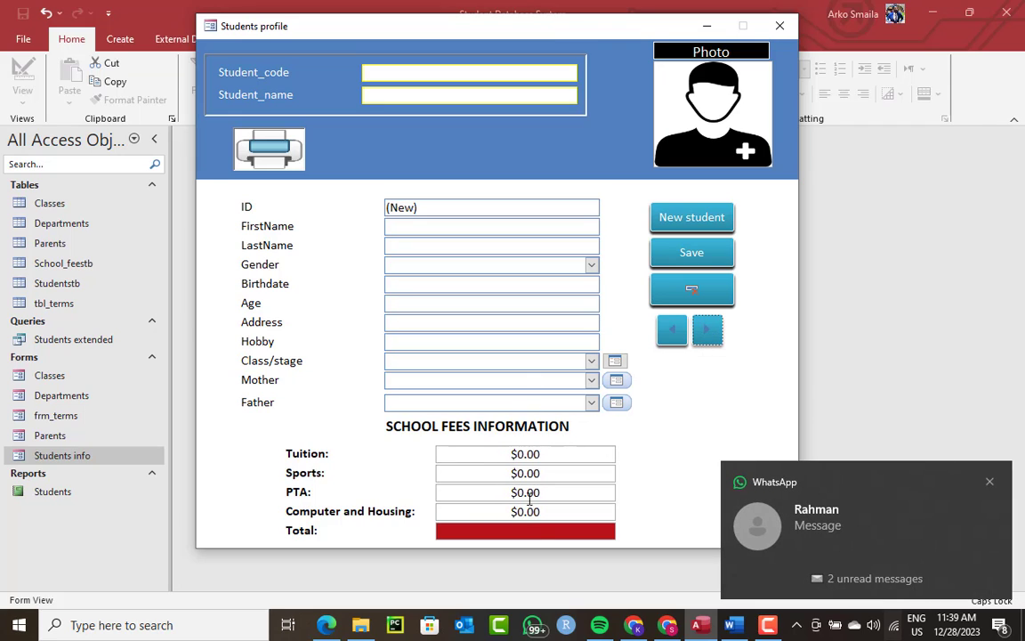
click(671, 330)
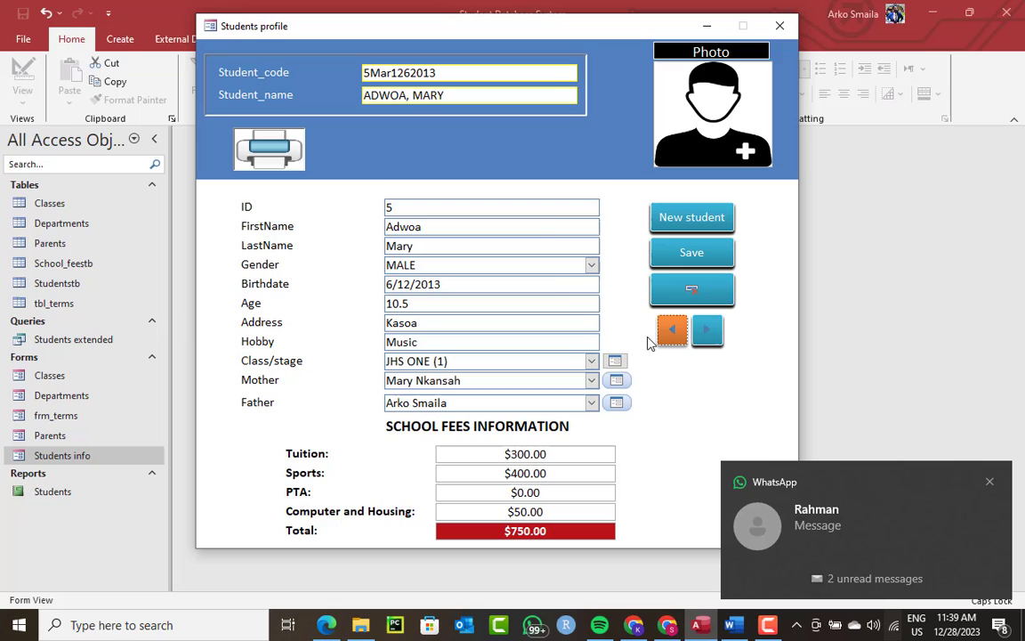
Step: In Design View, give the Tuition box a default value of 1000
right_click(498, 165)
click(544, 207)
scroll(573, 320, down, 5)
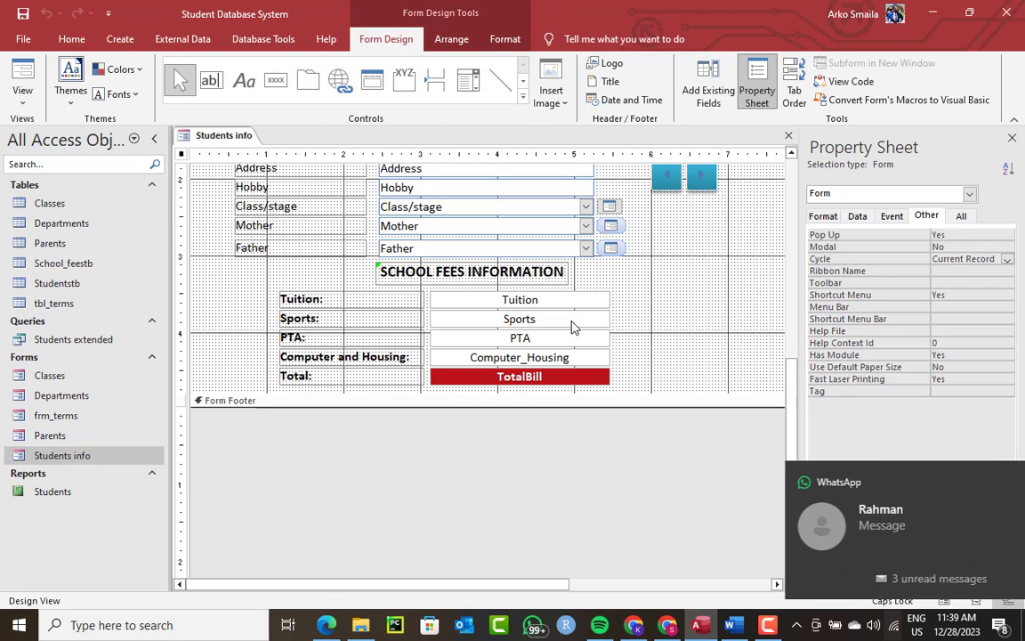
click(542, 304)
click(990, 485)
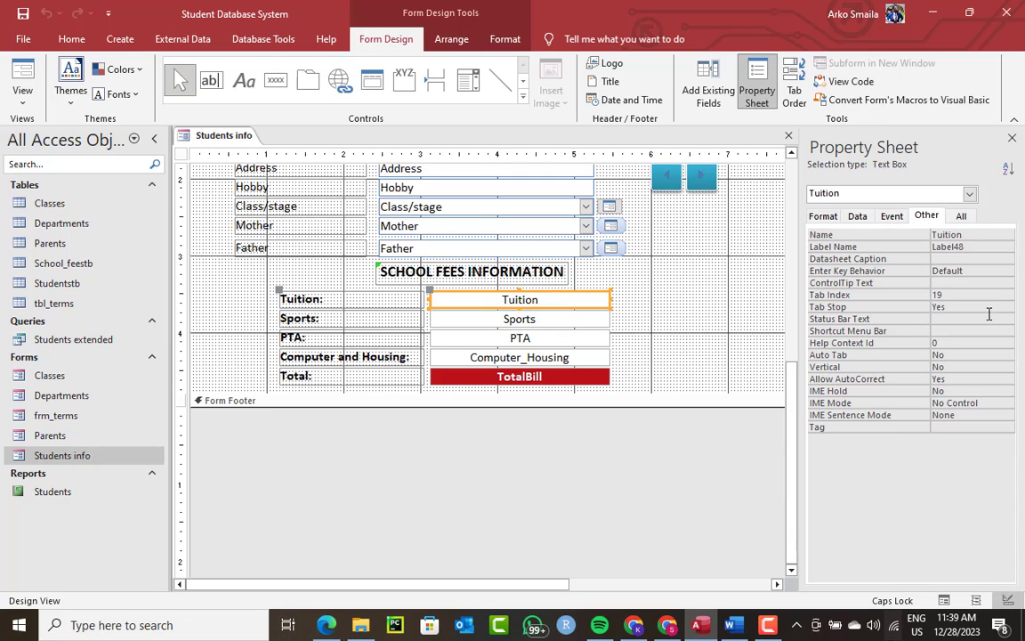
click(857, 216)
click(954, 269)
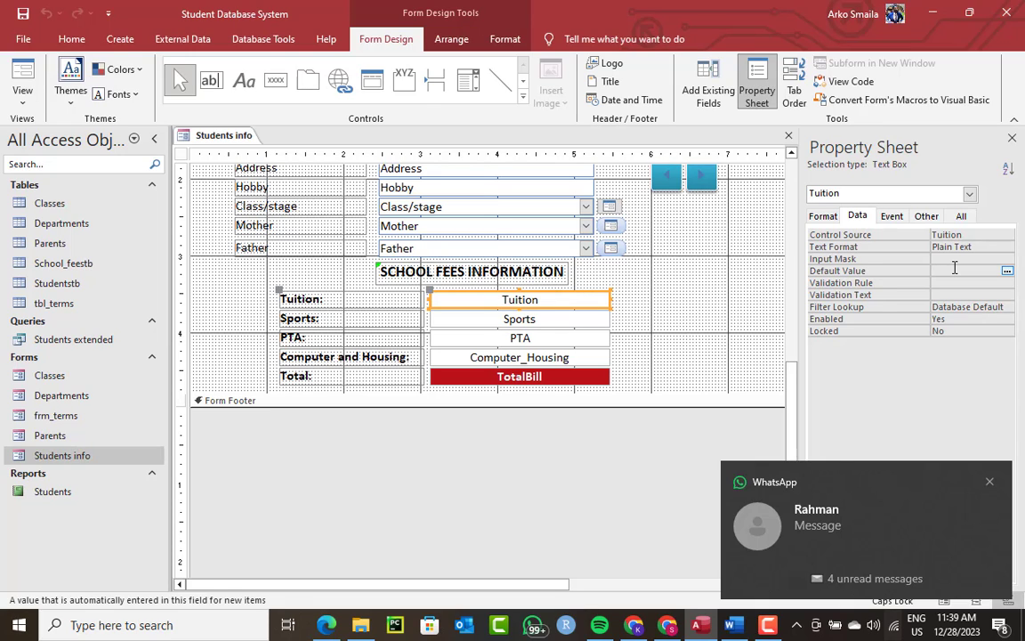
text(1000)
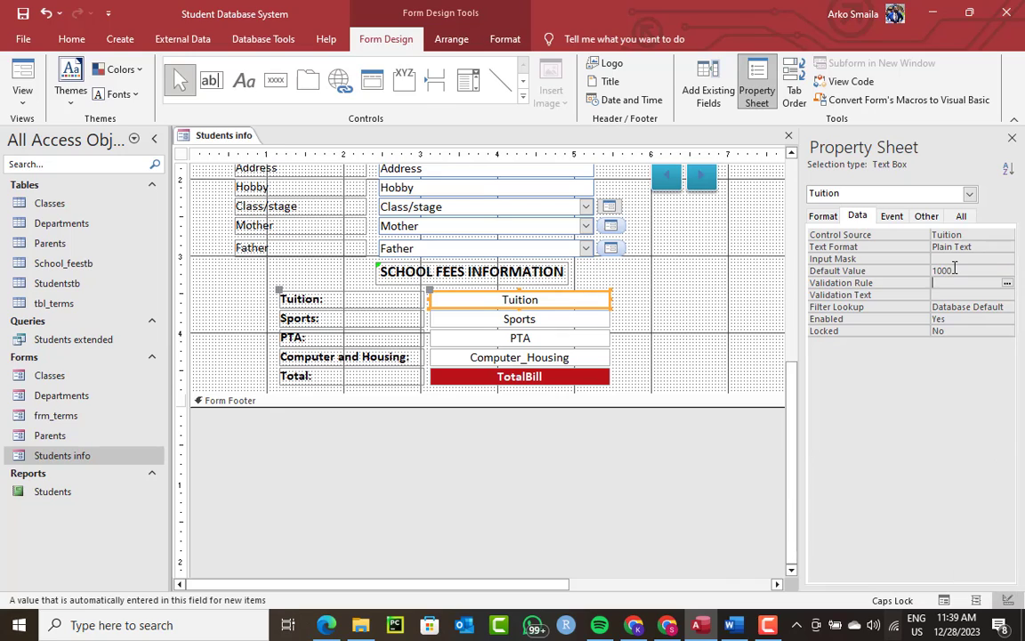
key(Return)
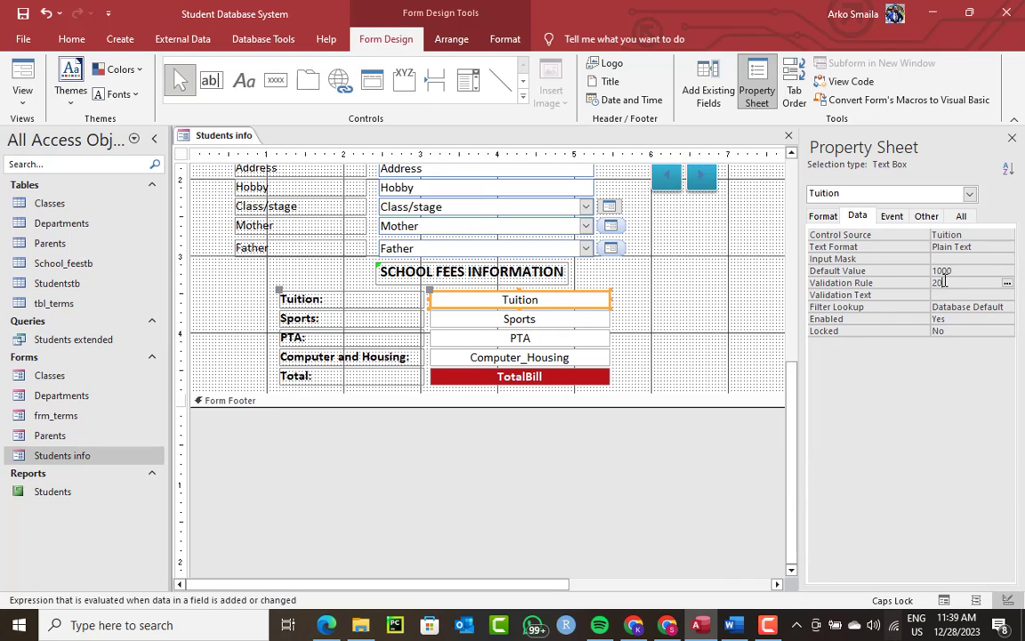
Step: Set Sports default 200 and PTA default 100, keep Computer_Housing at 0, then return to Form View
click(504, 318)
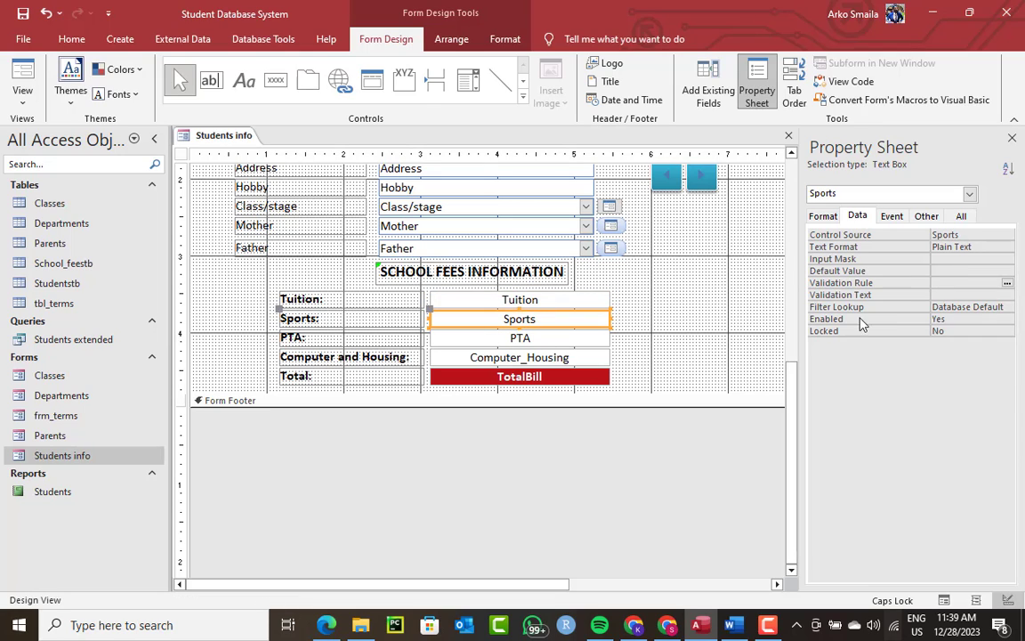
click(950, 272)
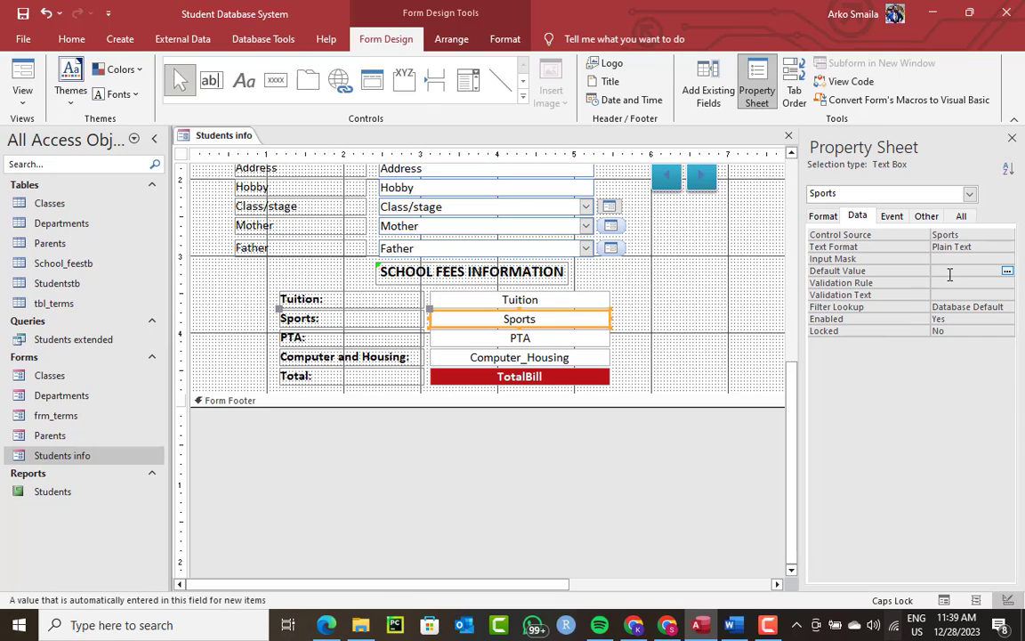
text(2000)
key(Return)
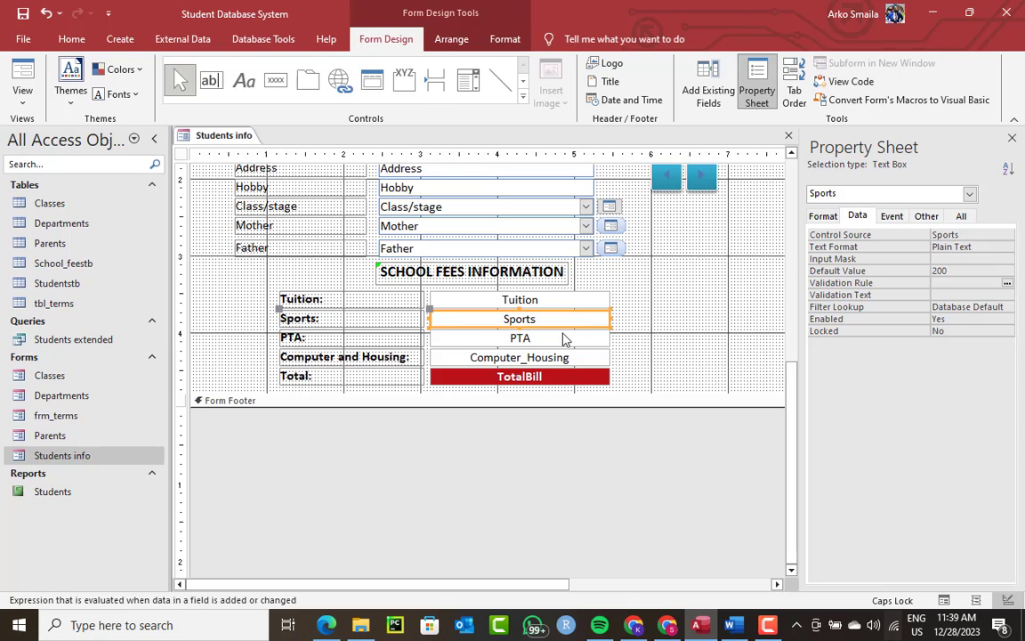
click(560, 337)
click(946, 272)
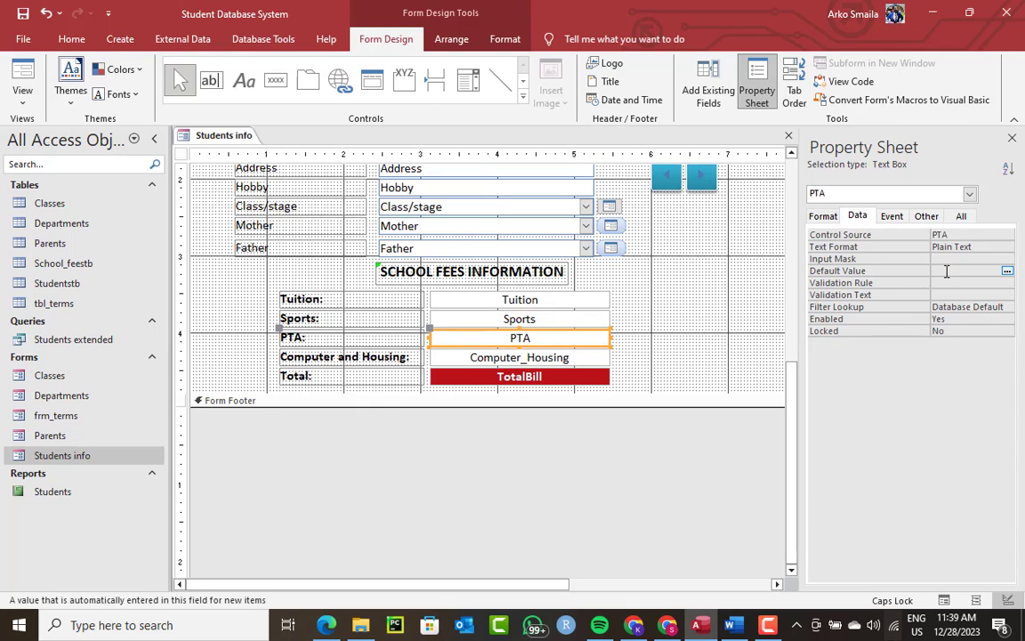
text(100)
key(Return)
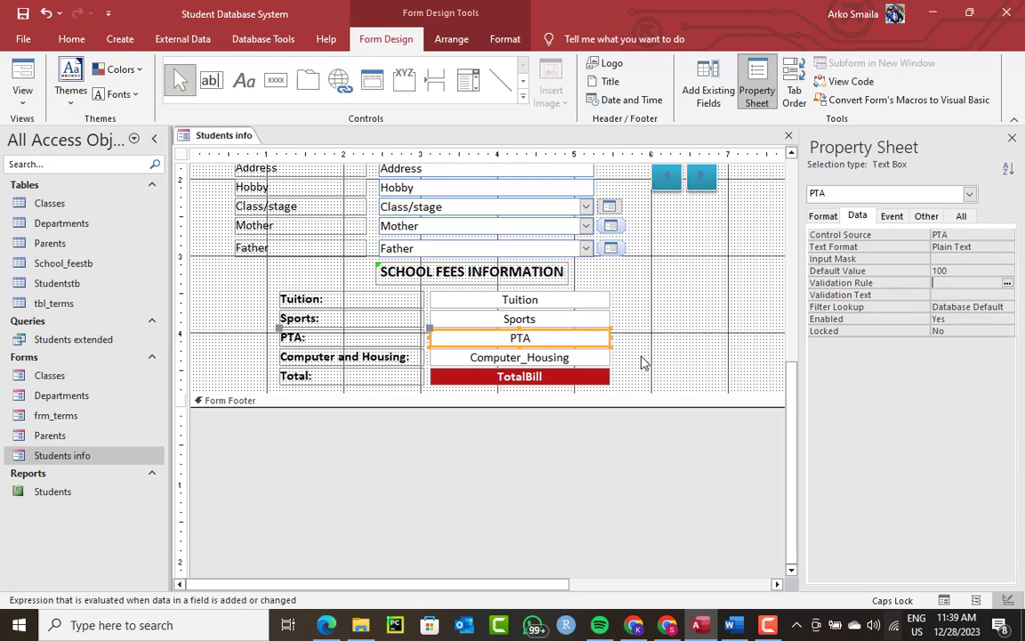
click(583, 358)
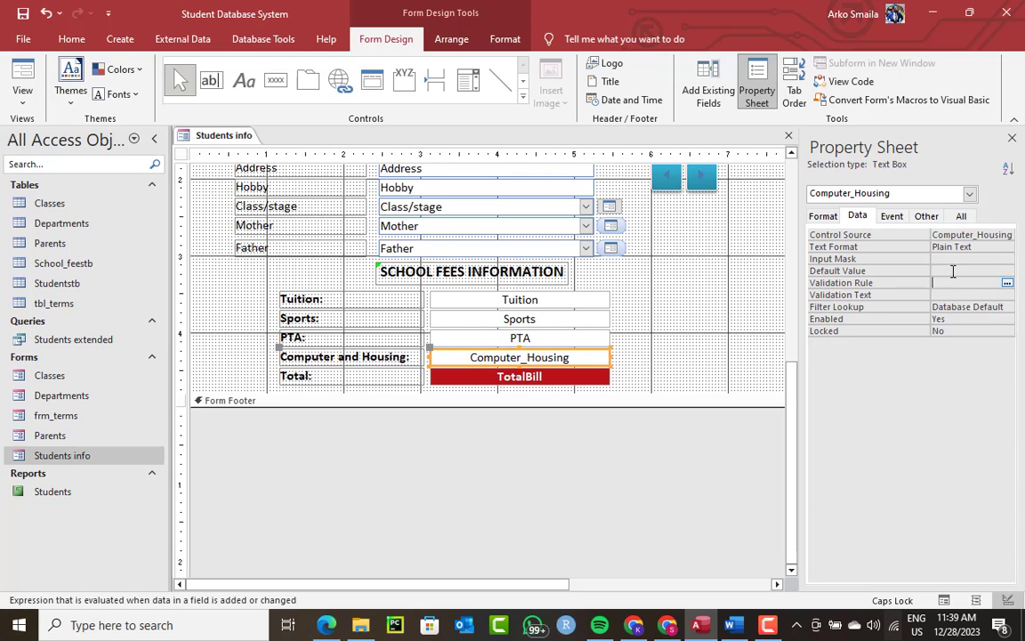
click(951, 271)
key(Return)
right_click(217, 143)
click(258, 206)
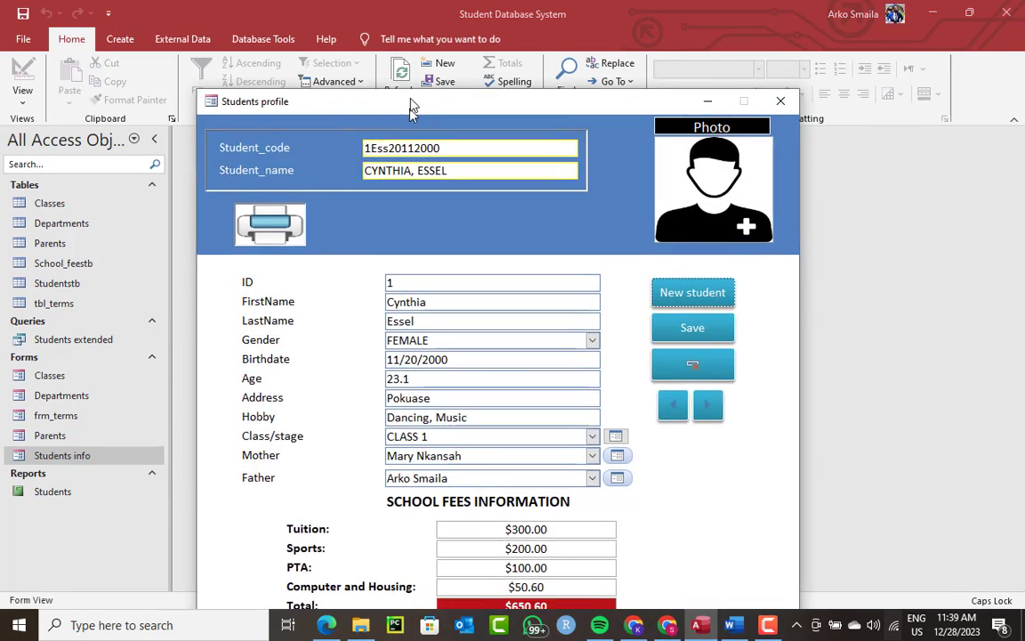
Step: Start a new student record with the first and last name, MALE gender and home address
drag(410, 107, 425, 32)
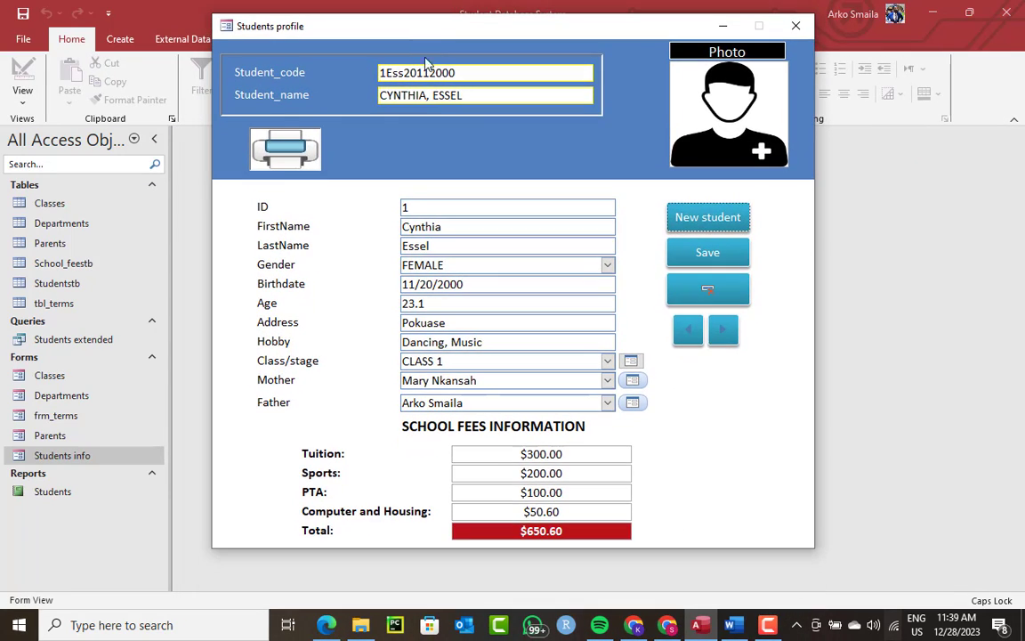
click(721, 223)
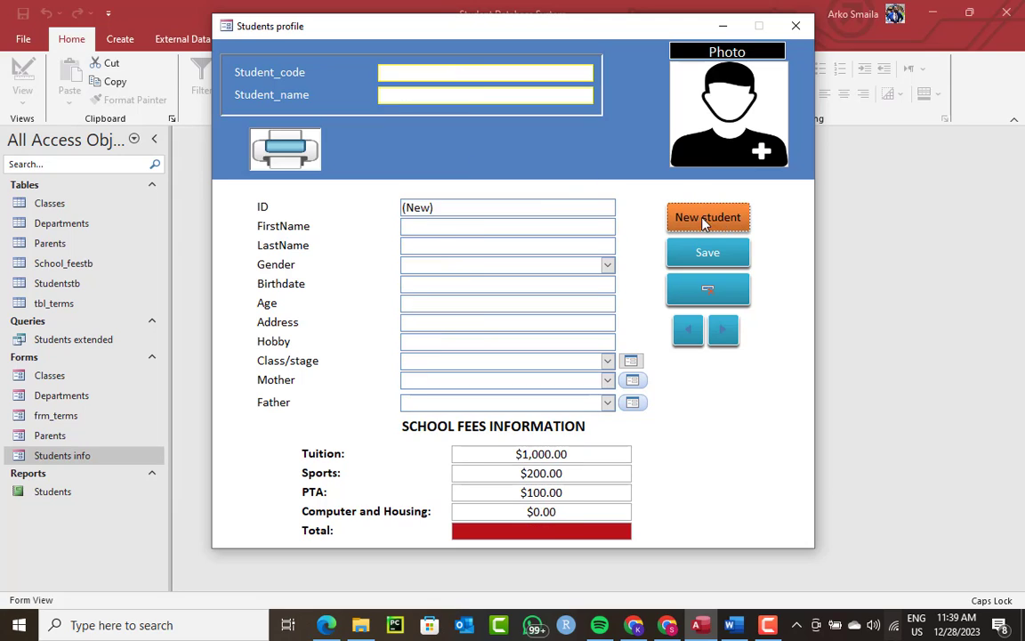
click(437, 226)
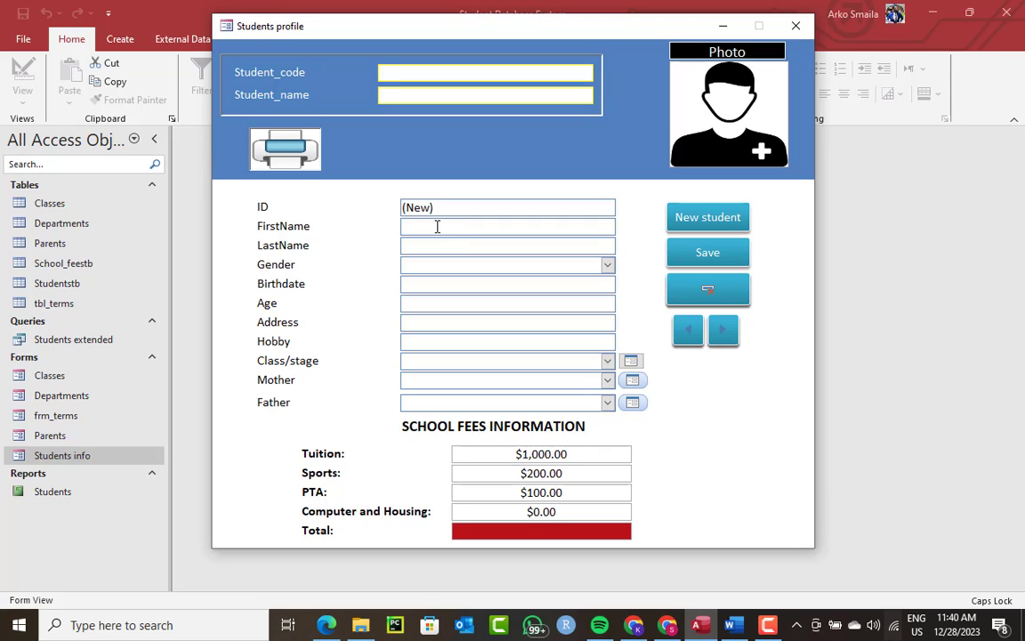
text(Gi)
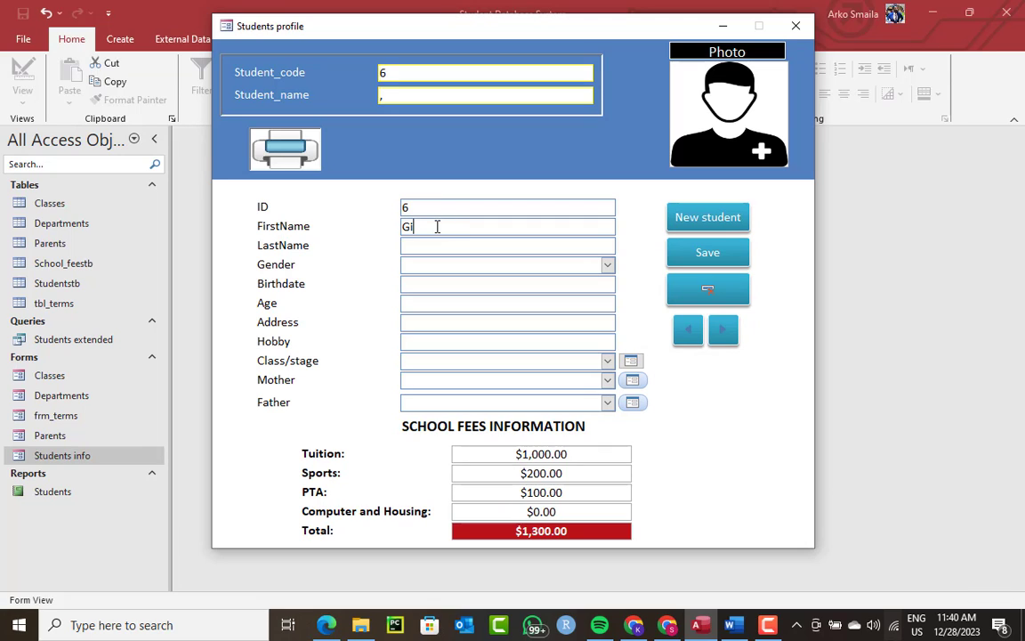
text(lbert)
key(Tab)
text(Ansah)
key(Tab)
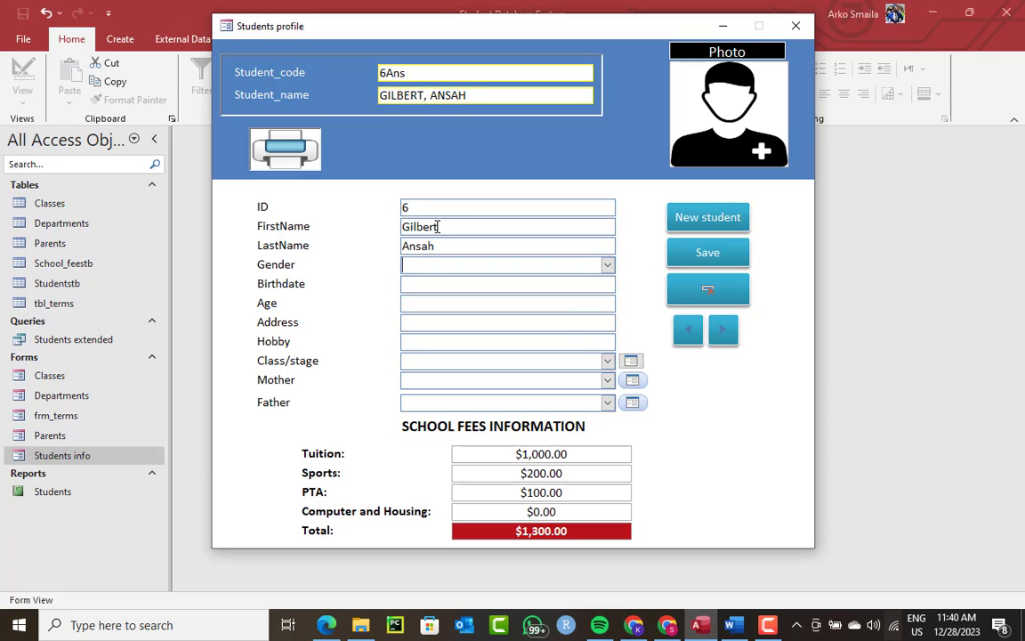
text(ma)
key(Tab)
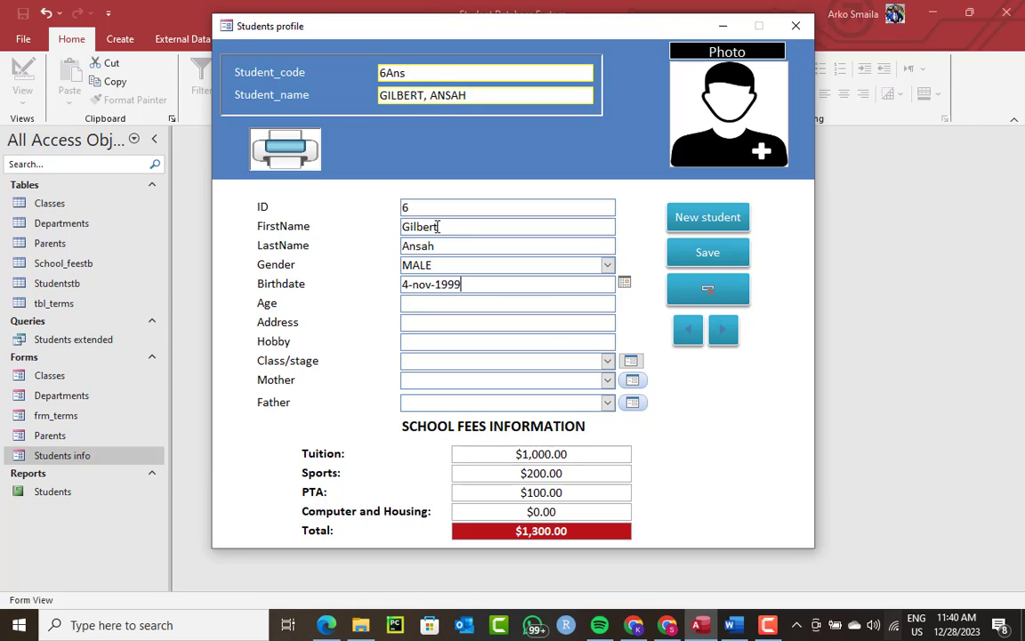
key(Tab)
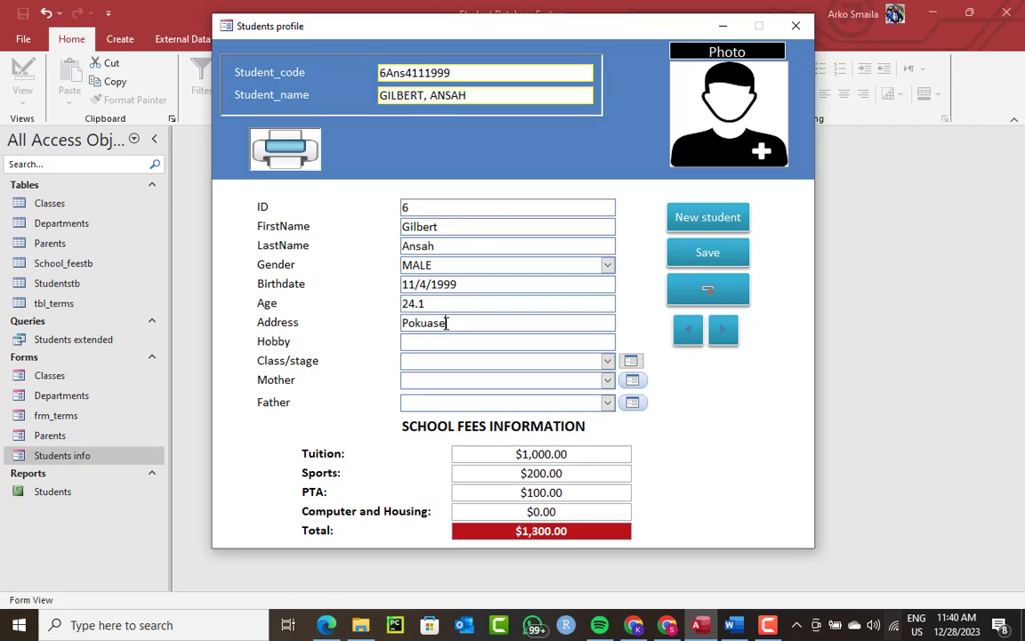
text(Pokuase, Accra)
Step: Set the class to CLASS 3 and choose the student's mother and father
click(547, 361)
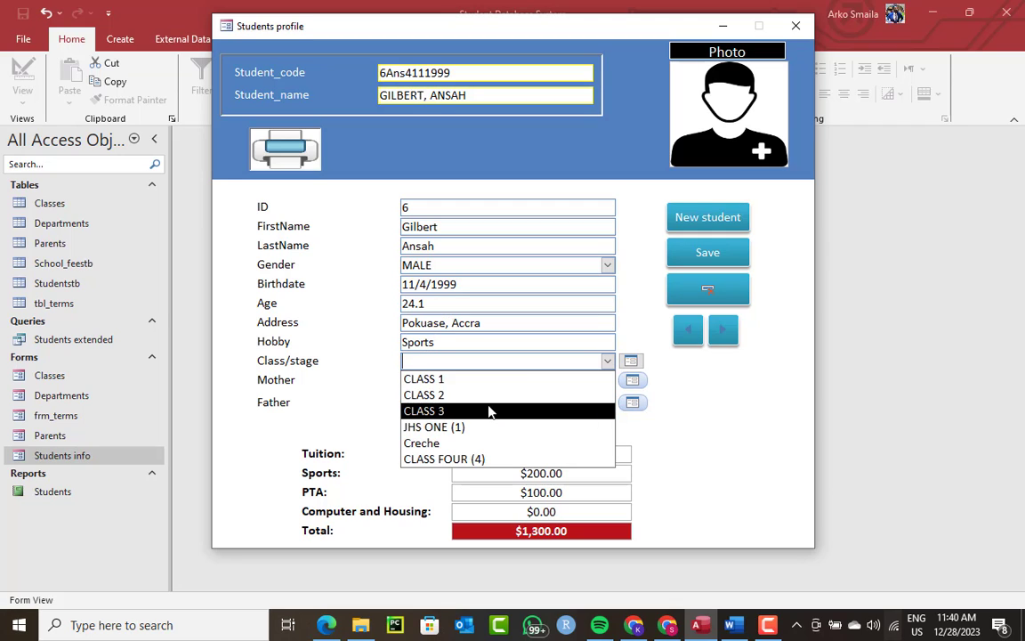
click(486, 411)
click(606, 381)
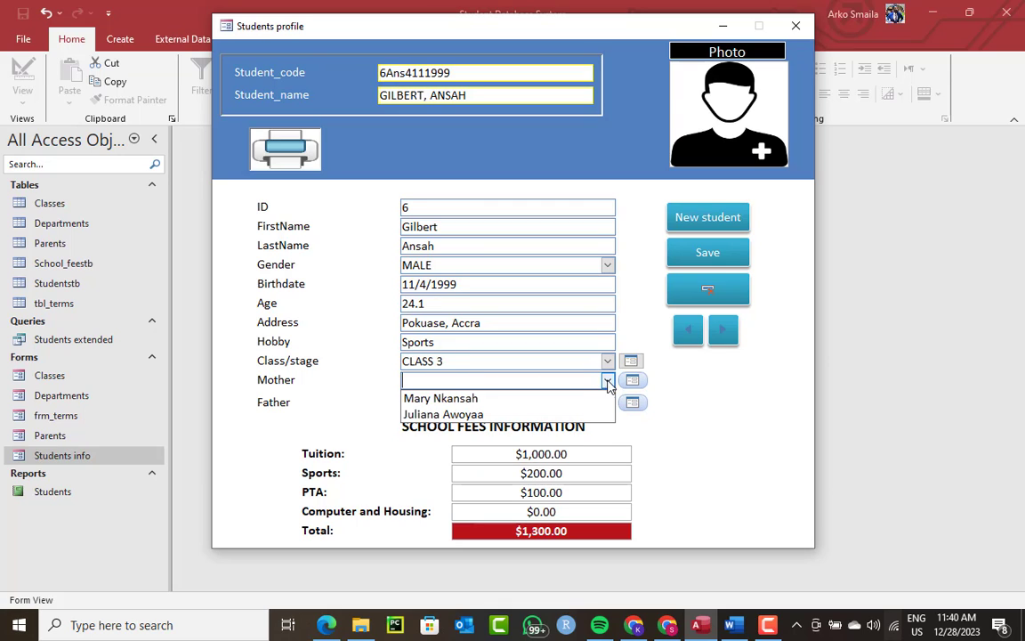
click(538, 400)
click(606, 402)
click(553, 420)
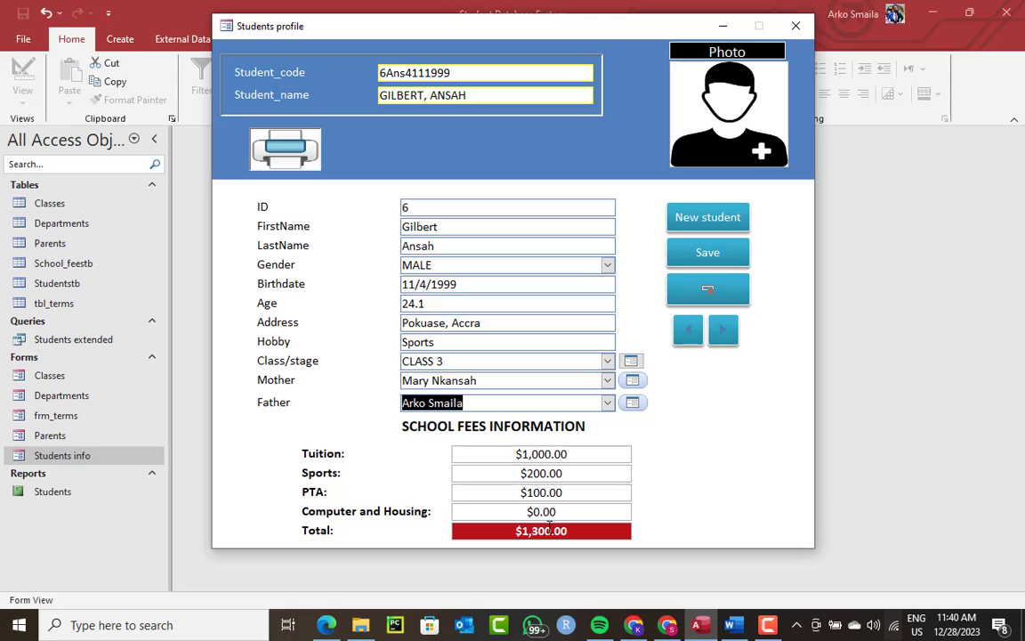
Step: Change the Sports fee to 50.9, then save the record and dismiss the confirmation
drag(587, 468, 478, 469)
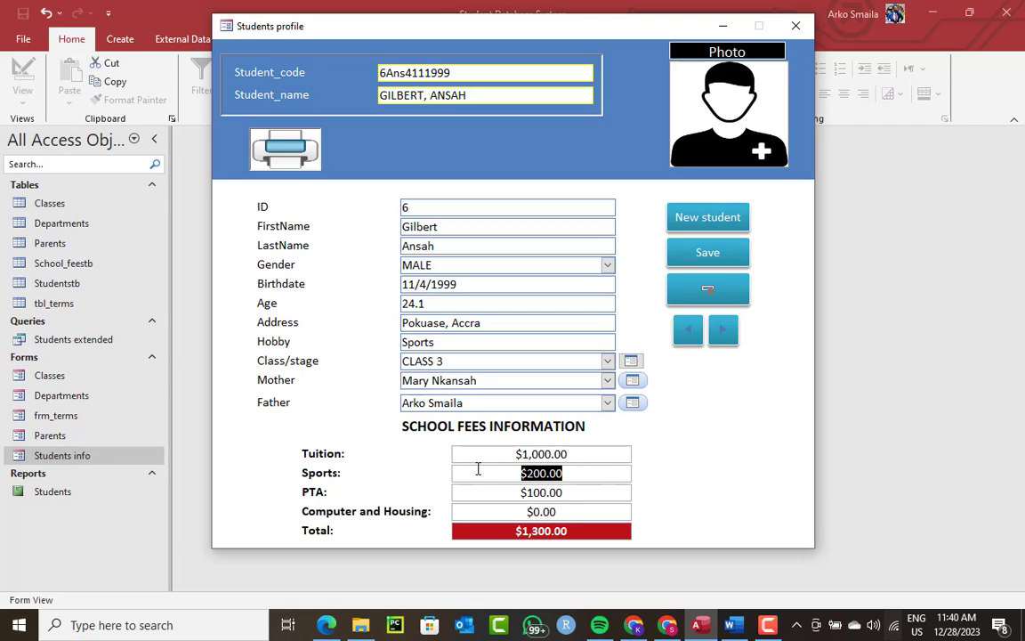
text(50)
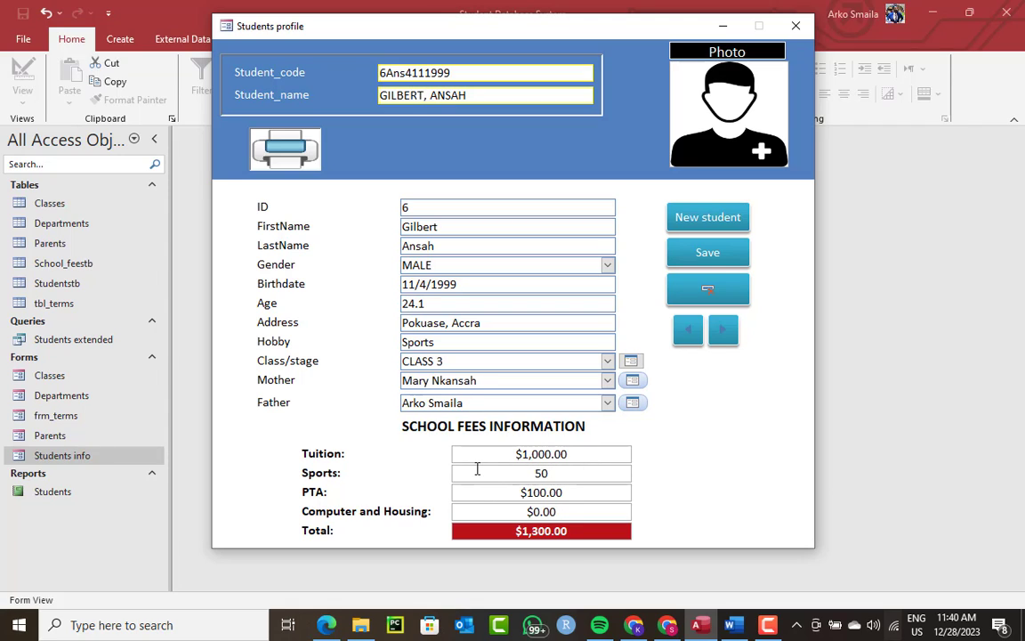
text(.9)
key(Tab)
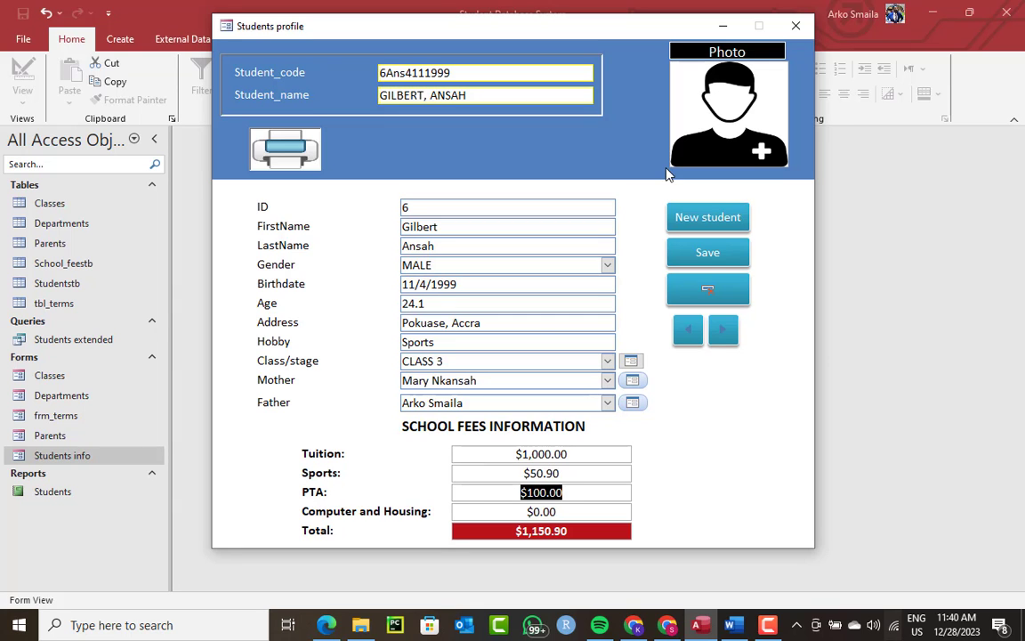
click(707, 252)
click(602, 372)
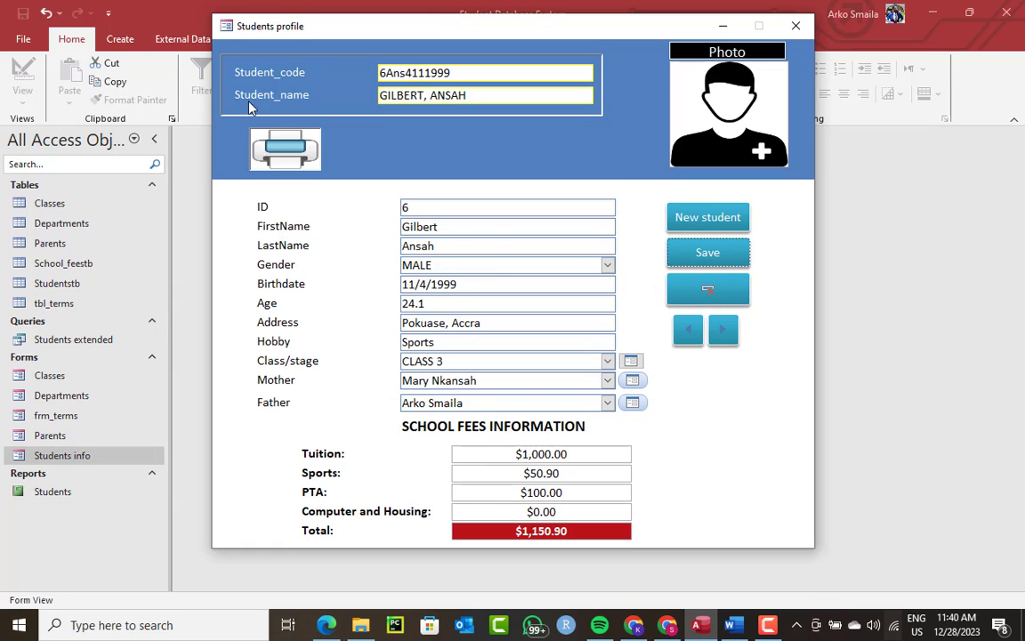
Step: Open the current student's report and scroll through it
click(282, 153)
scroll(498, 178, down, 1)
scroll(531, 177, up, 1)
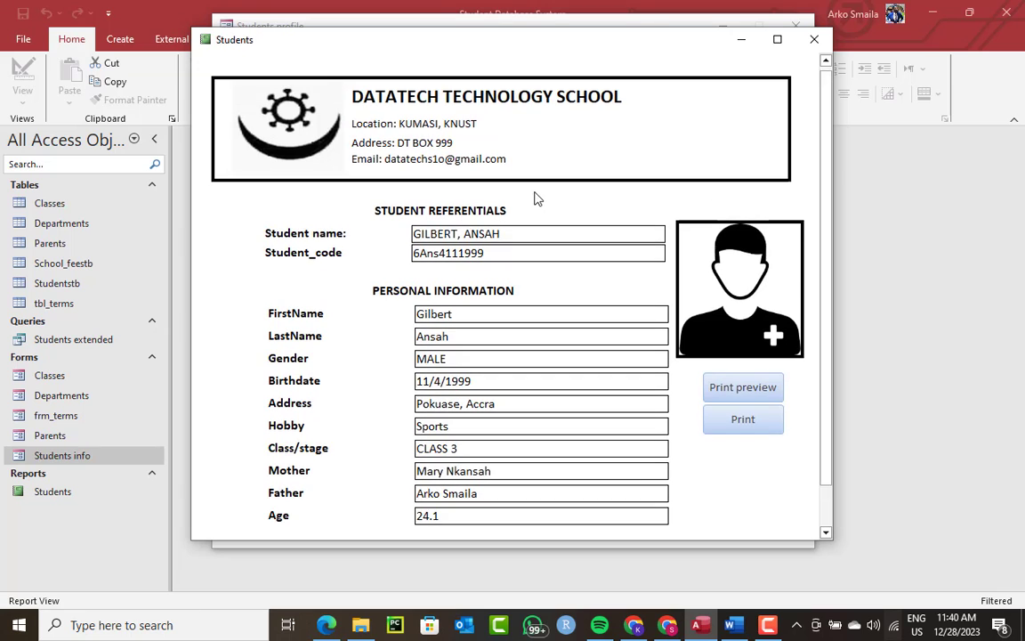
scroll(536, 196, down, 1)
scroll(572, 201, up, 1)
scroll(572, 213, down, 1)
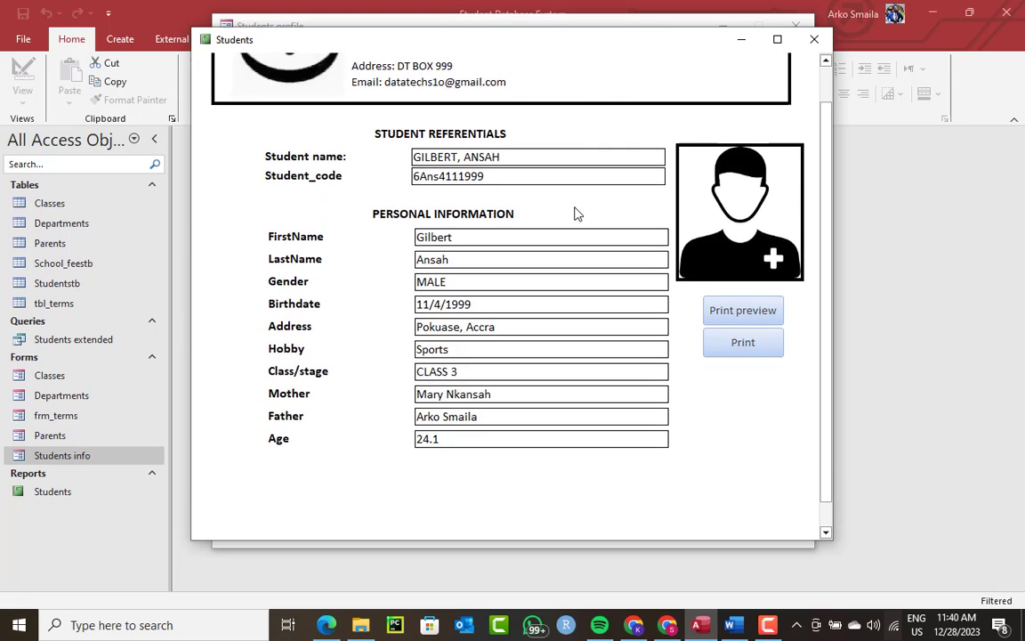
scroll(576, 210, up, 1)
scroll(577, 209, down, 1)
scroll(573, 218, up, 1)
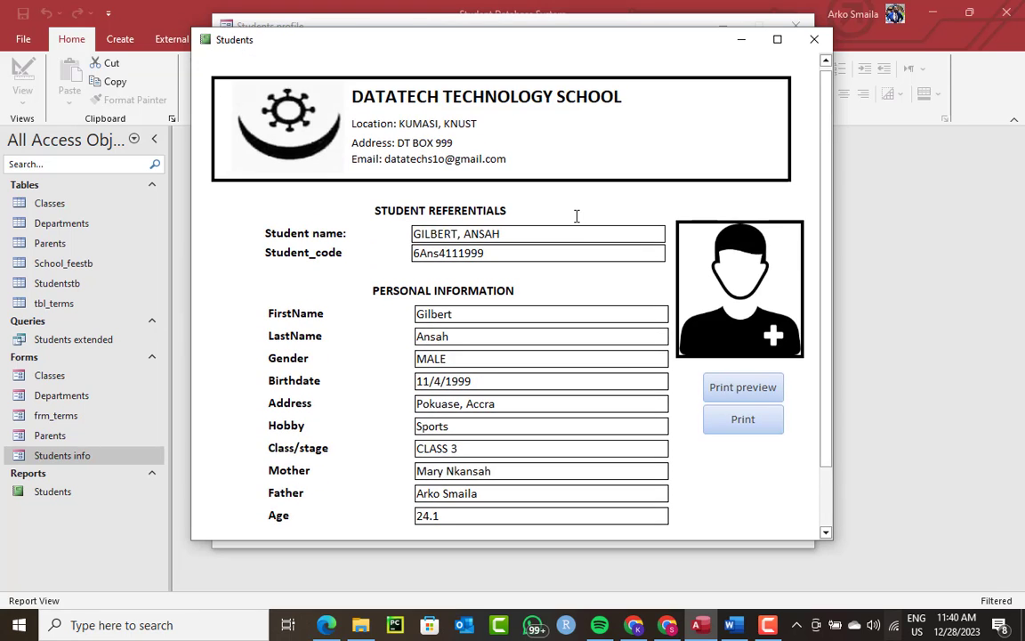
scroll(511, 248, down, 1)
scroll(512, 248, down, 1)
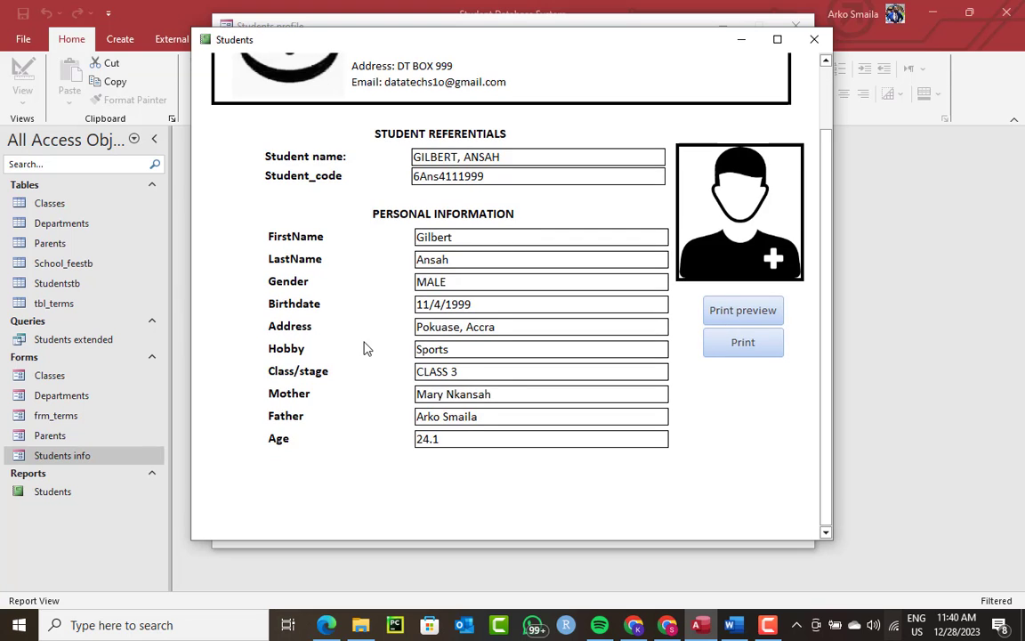
scroll(364, 347, up, 1)
scroll(378, 444, up, 2)
scroll(389, 487, down, 3)
scroll(373, 383, up, 3)
Step: Put the Students report and Students info form in Design View and select the form's fee controls
right_click(555, 41)
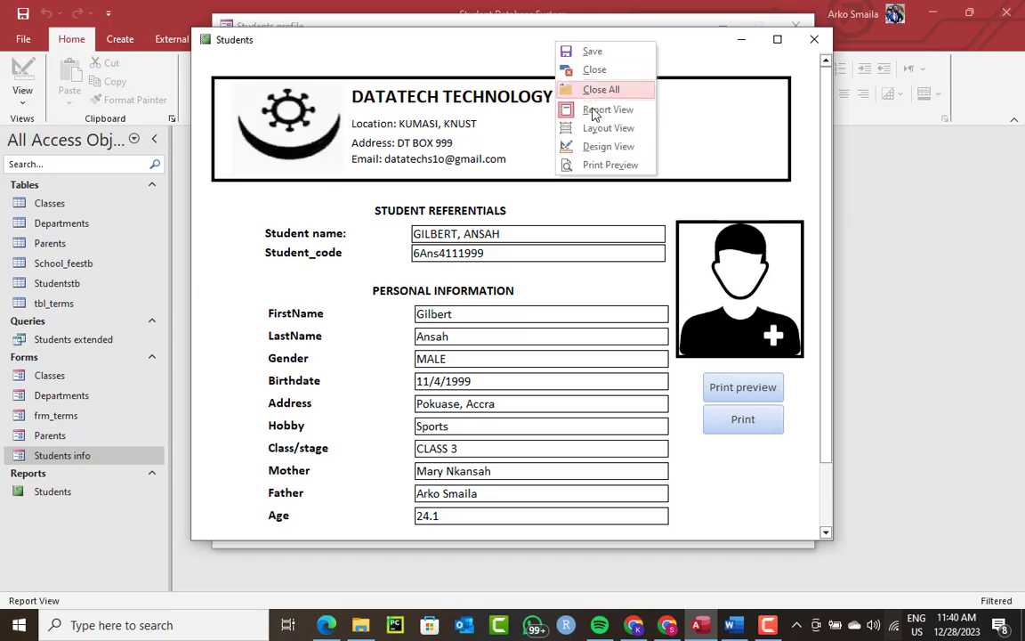
click(598, 147)
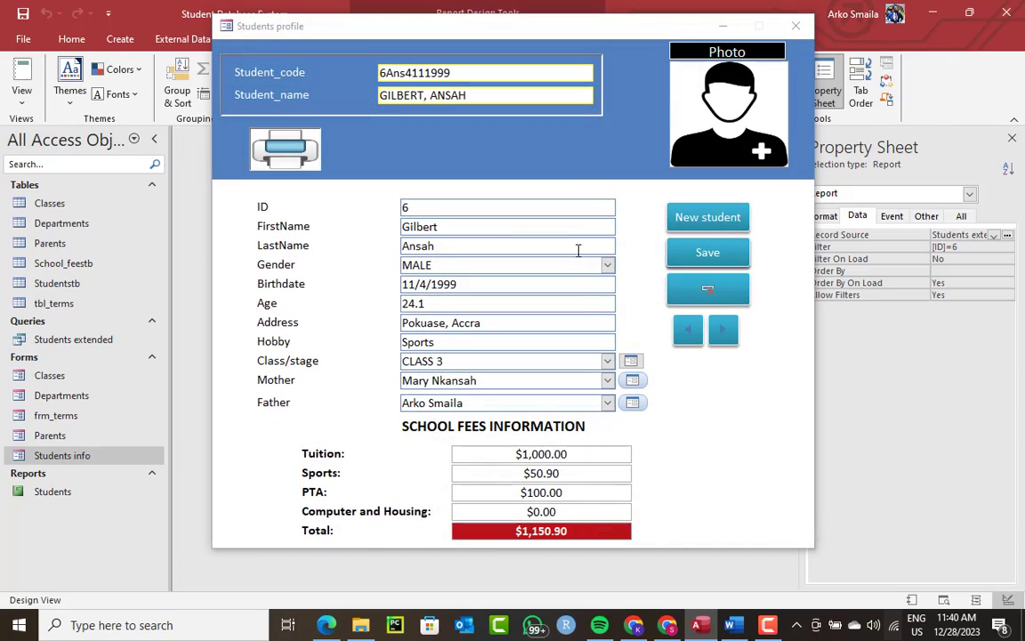
right_click(717, 419)
click(752, 457)
scroll(622, 401, down, 4)
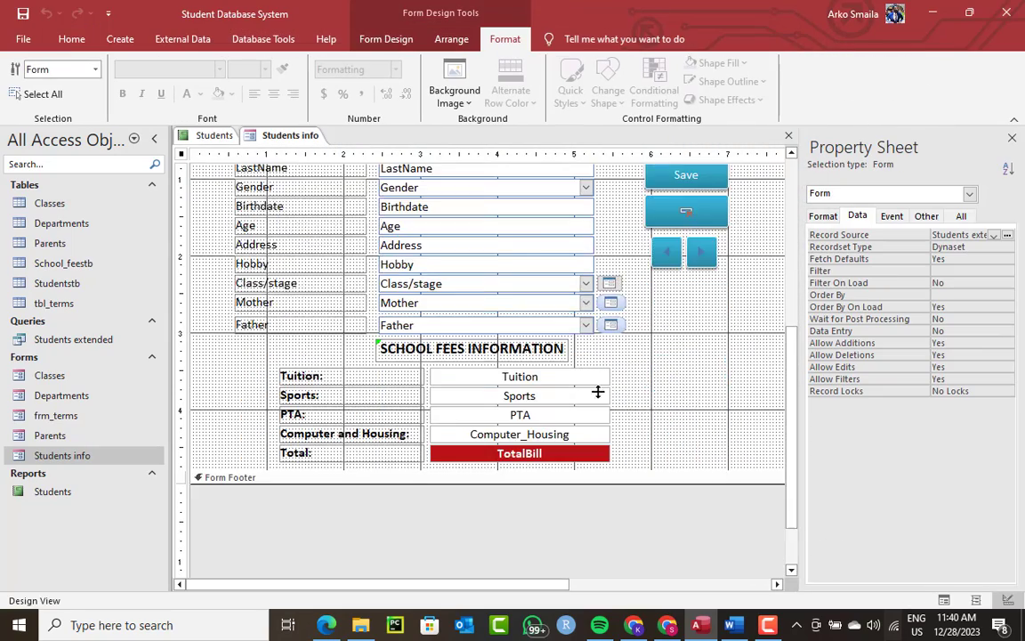
scroll(598, 391, down, 3)
drag(675, 301, 377, 202)
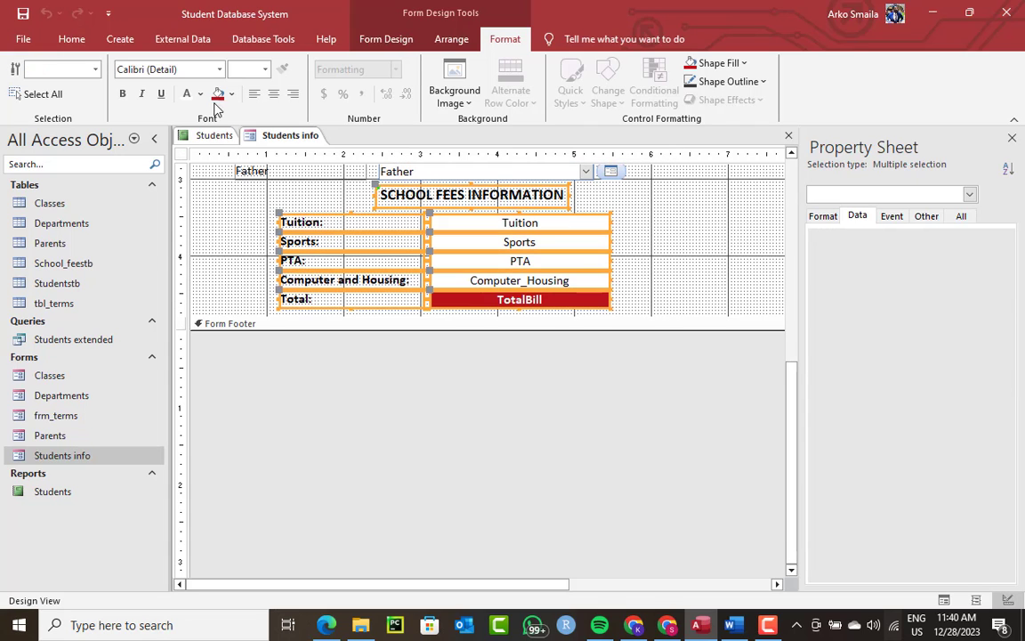
Step: Enlarge the report's Detail section and paste the school fees controls under Age
click(212, 135)
scroll(428, 359, down, 5)
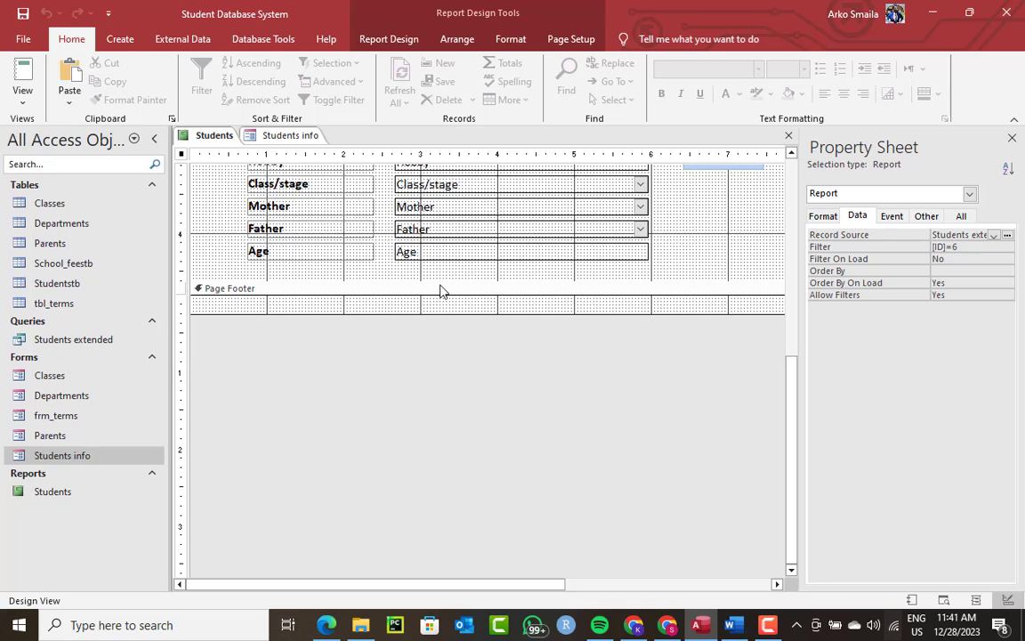
drag(440, 292, 441, 433)
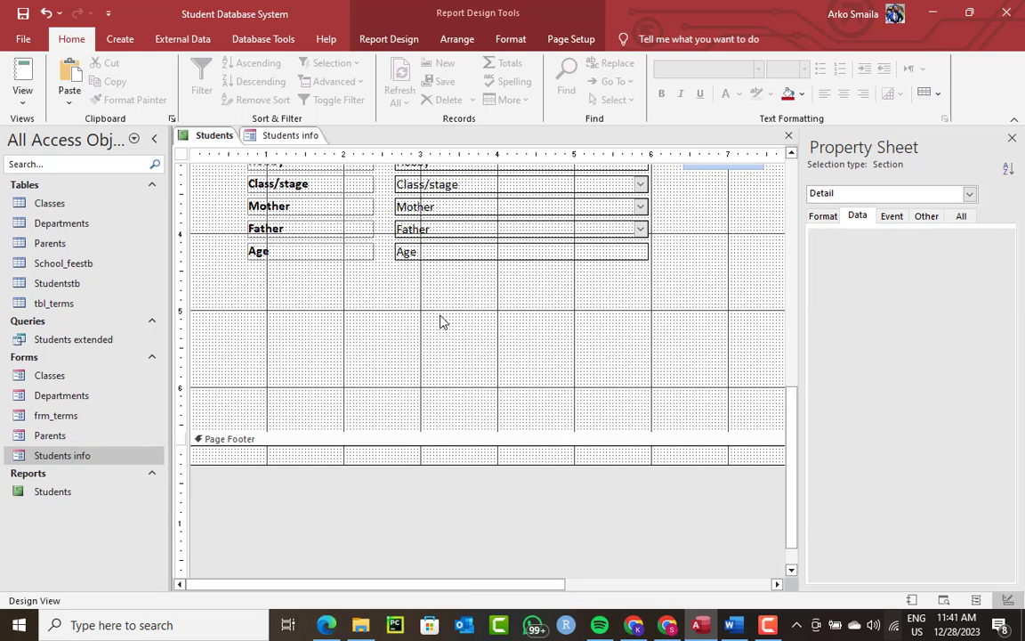
key(ctrl+a)
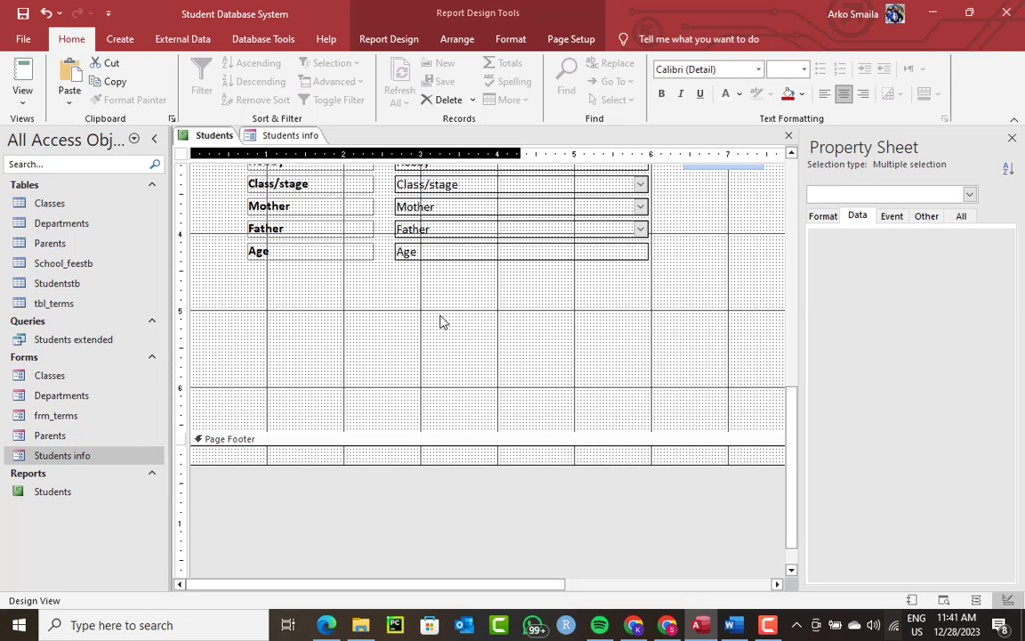
key(ctrl+v)
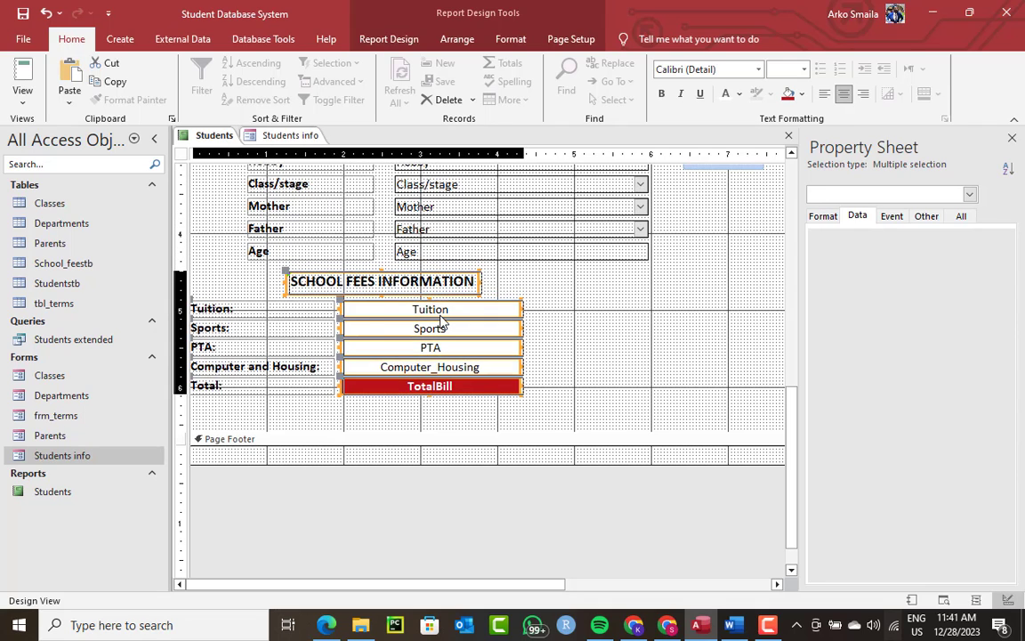
key(Right)
key(Right)
key(Right)
key(Right)
key(Right)
key(Right)
key(Right)
key(Right)
key(Right)
key(Right)
key(Right)
key(Right)
key(Right)
key(Right)
key(Right)
key(Right)
key(Right)
key(Right)
key(Right)
key(Right)
key(Down)
key(Down)
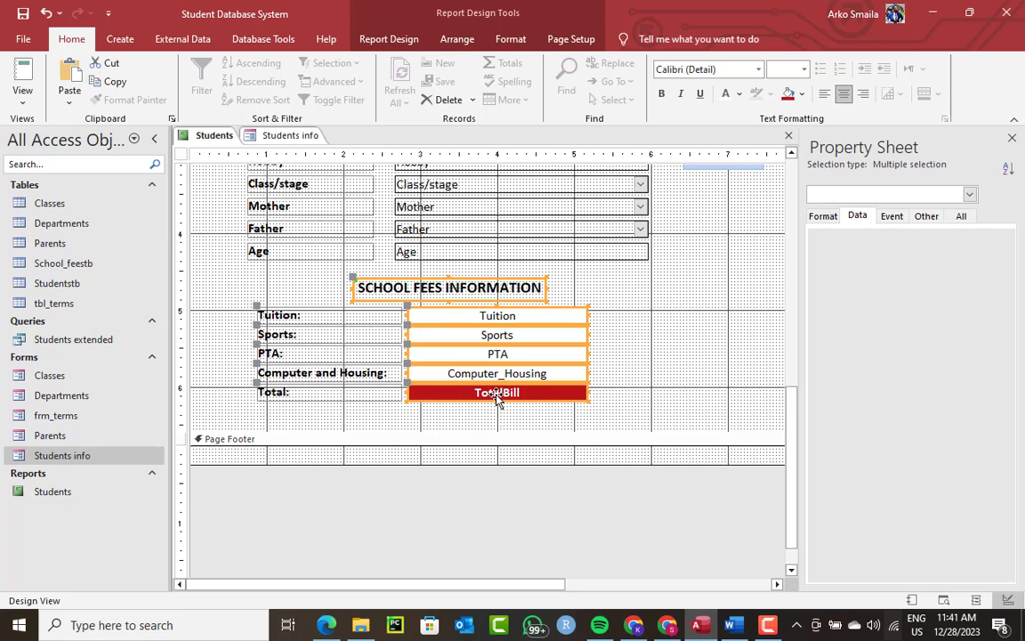
Step: Close the Students info form and show the Students report in Report View
click(279, 135)
right_click(287, 140)
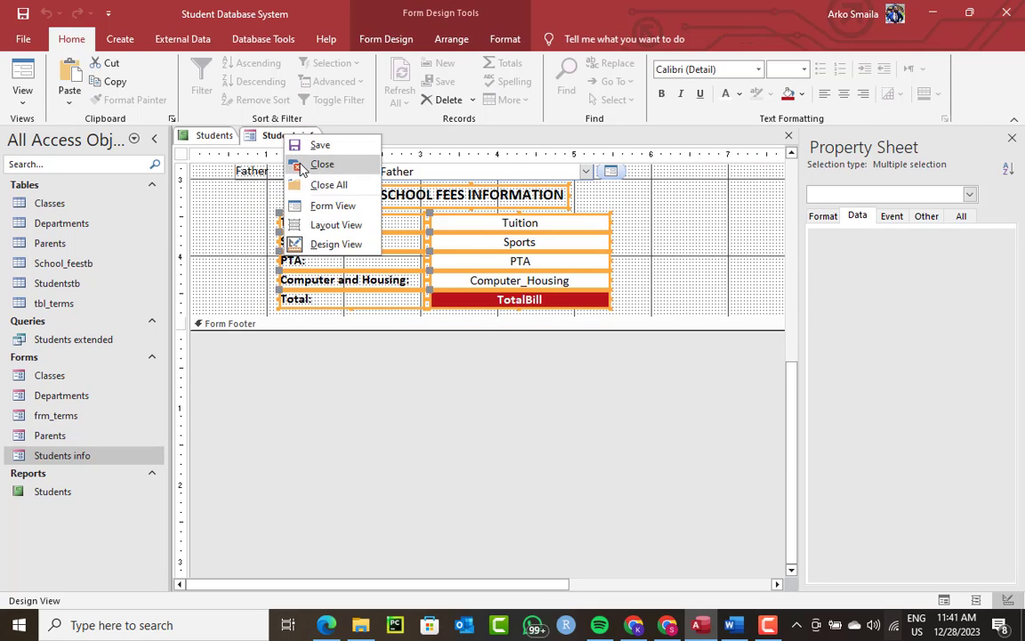
click(321, 163)
right_click(220, 141)
click(269, 202)
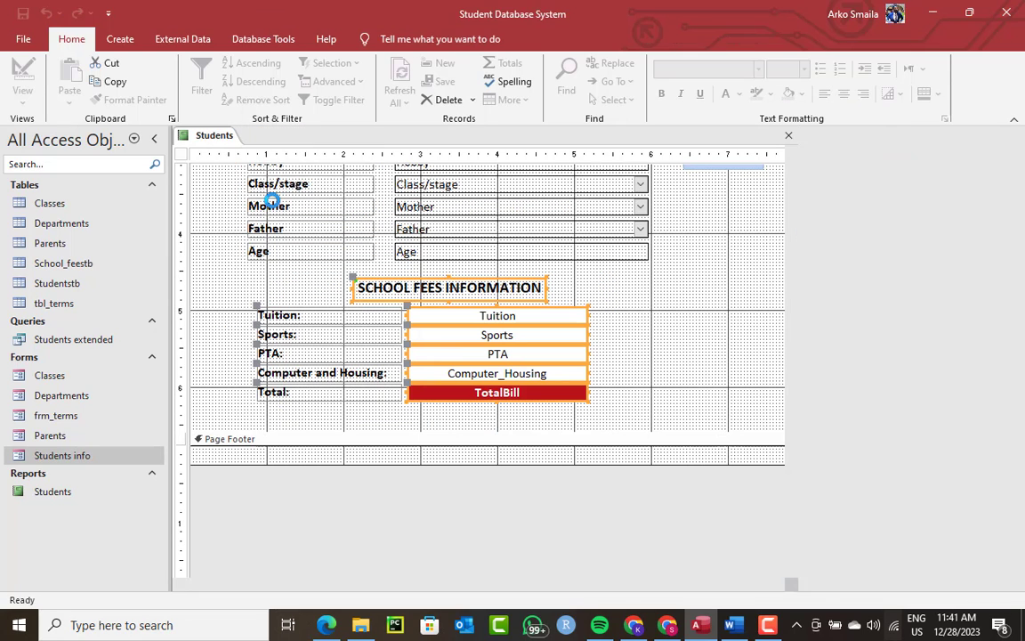
Step: Maximize the Students report, check the fee section, and close it
double_click(447, 151)
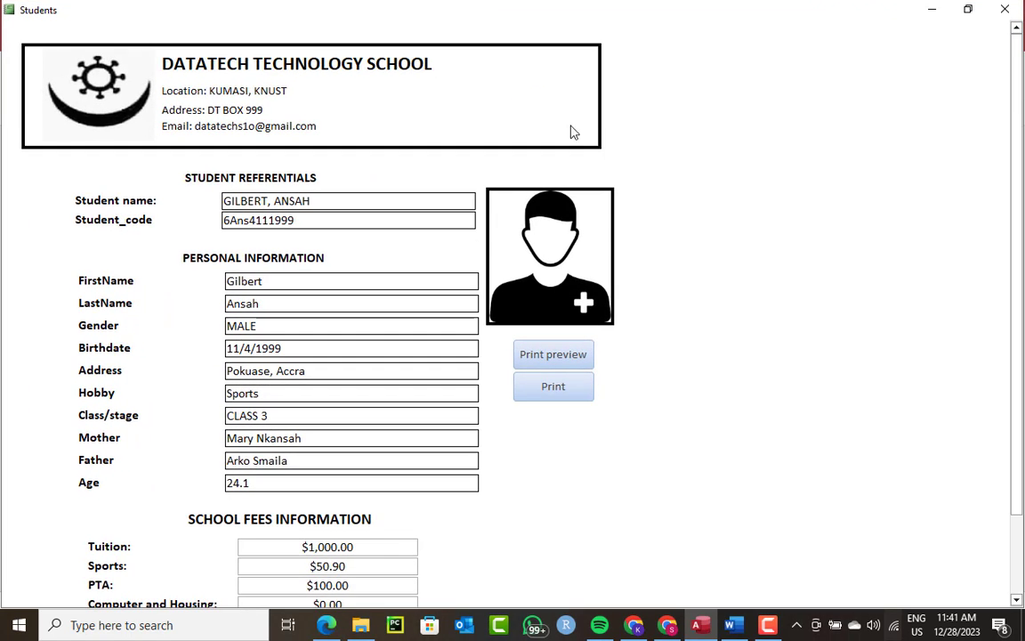
scroll(582, 148, down, 2)
scroll(587, 150, up, 2)
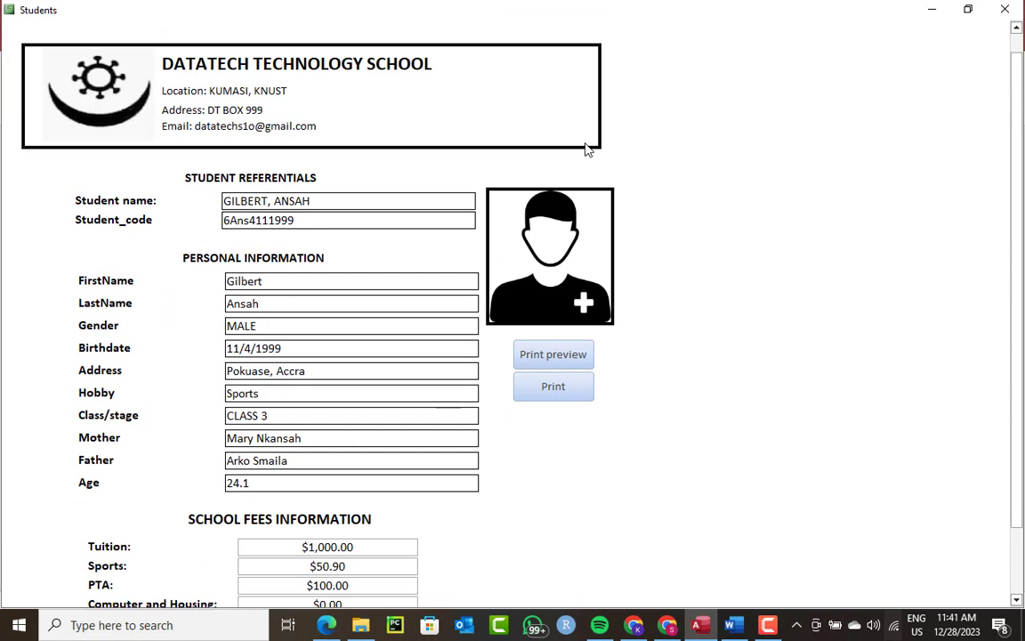
click(1008, 11)
Step: Open the Students info form, go to the next student, and view their report
double_click(55, 457)
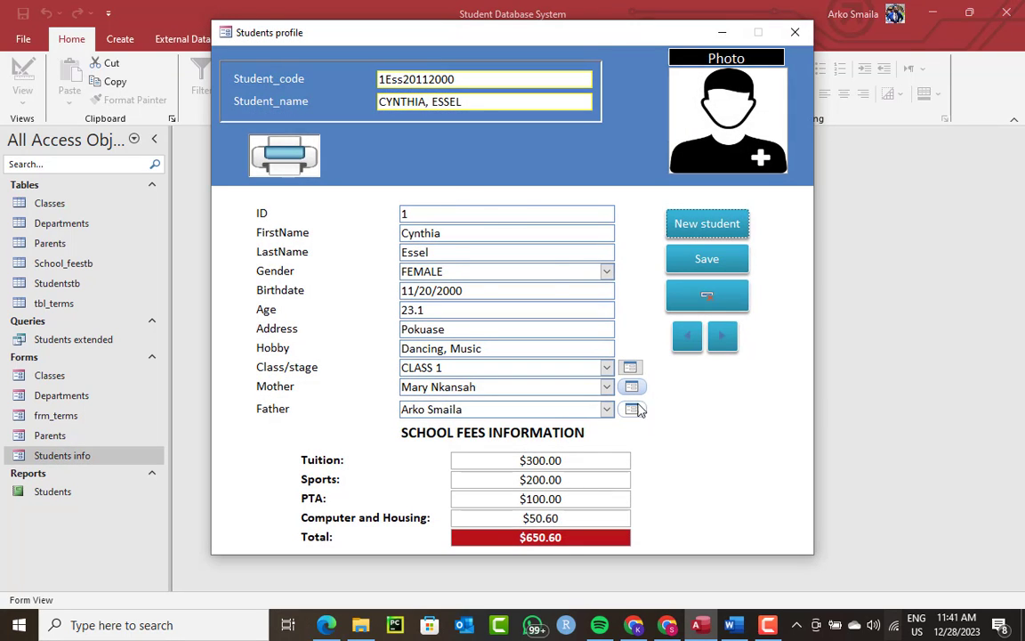
click(721, 335)
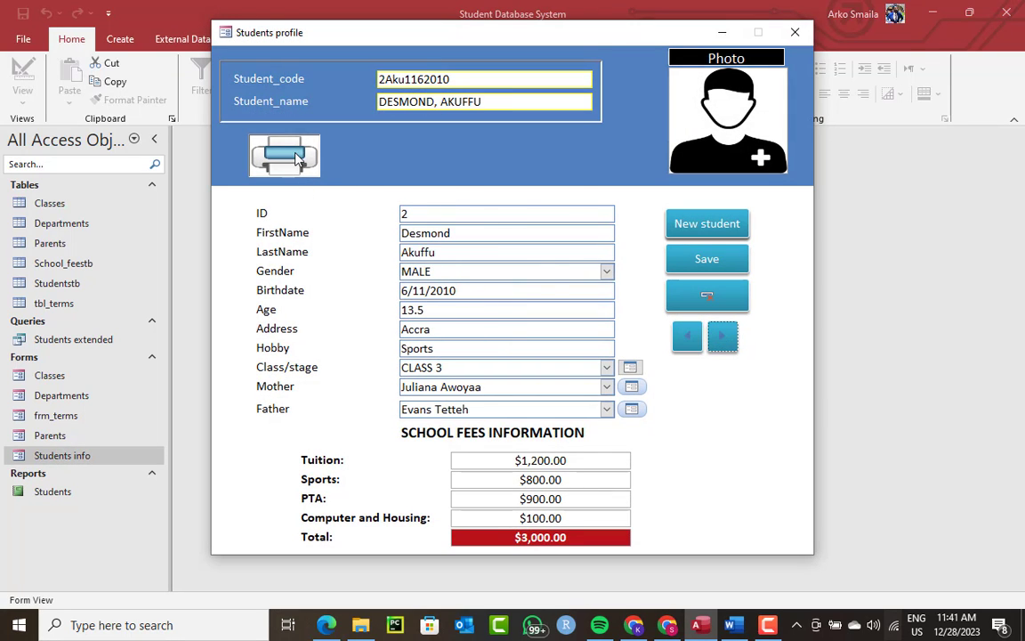
click(296, 159)
scroll(501, 246, down, 5)
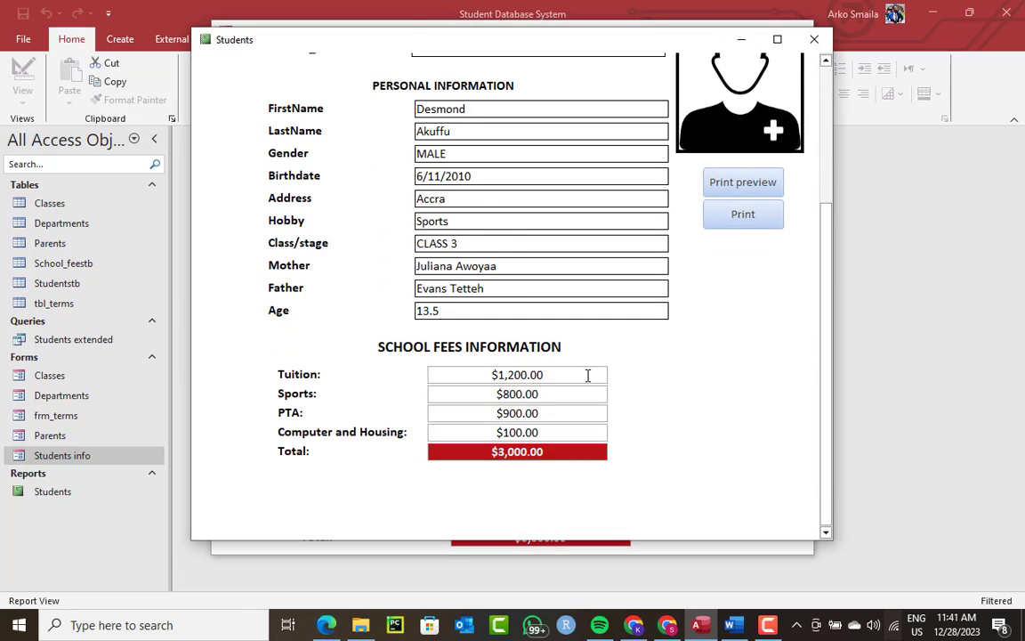
scroll(587, 375, up, 2)
scroll(588, 374, down, 2)
scroll(587, 375, up, 3)
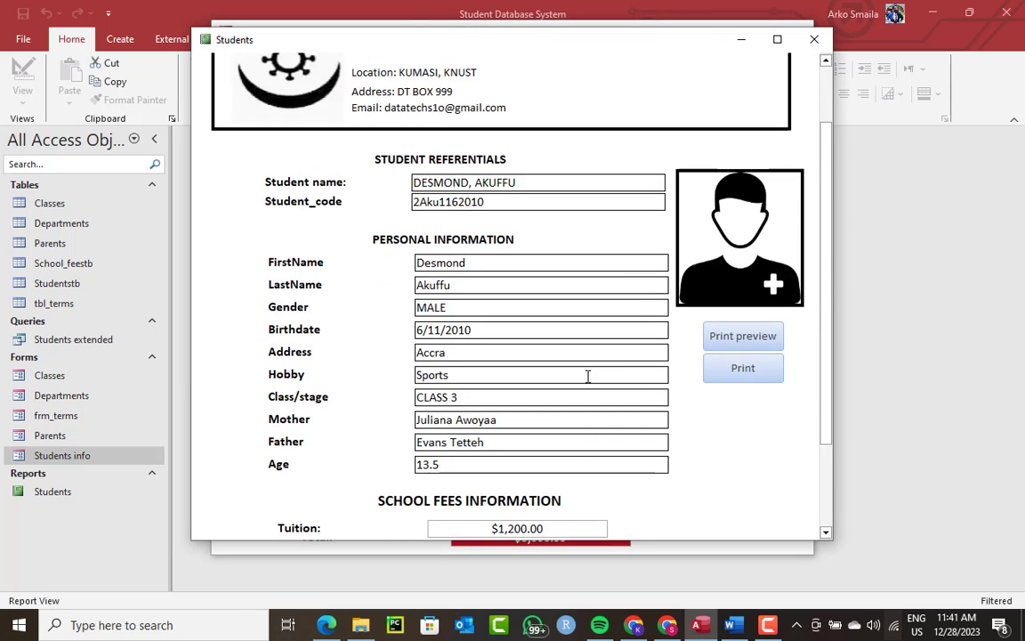
scroll(588, 376, down, 1)
Step: Print-preview the student report, zooming in and out, then close the preview and the profile form
click(748, 311)
click(685, 314)
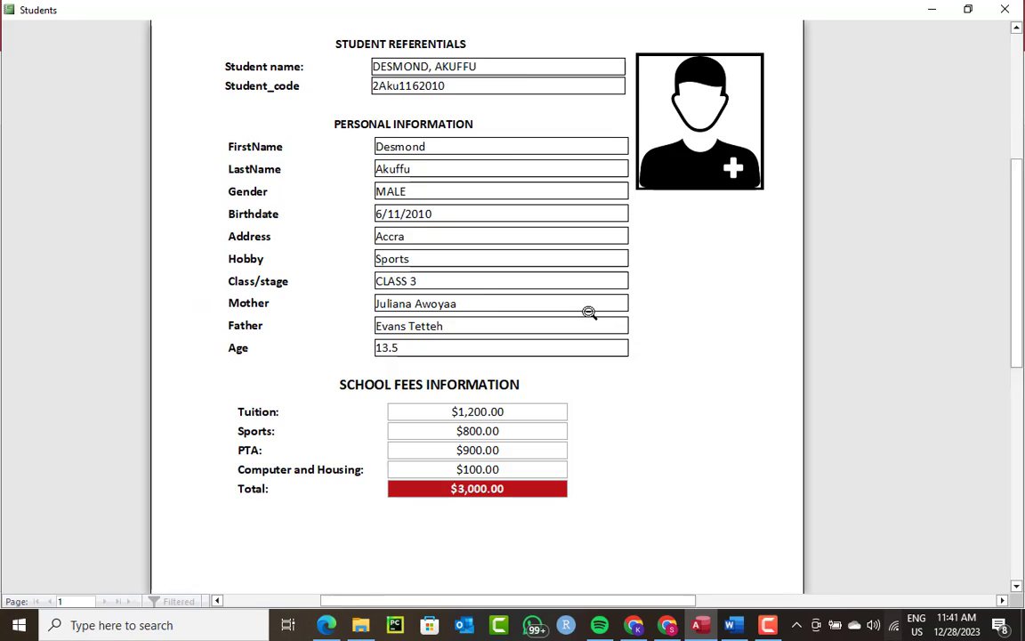
click(590, 308)
click(596, 295)
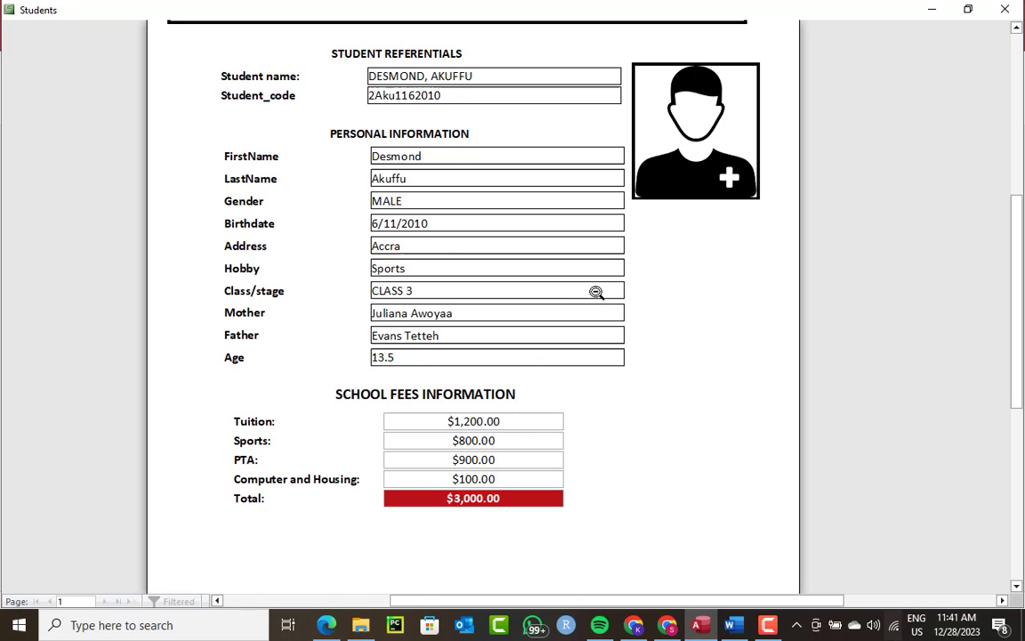
click(596, 292)
click(1005, 9)
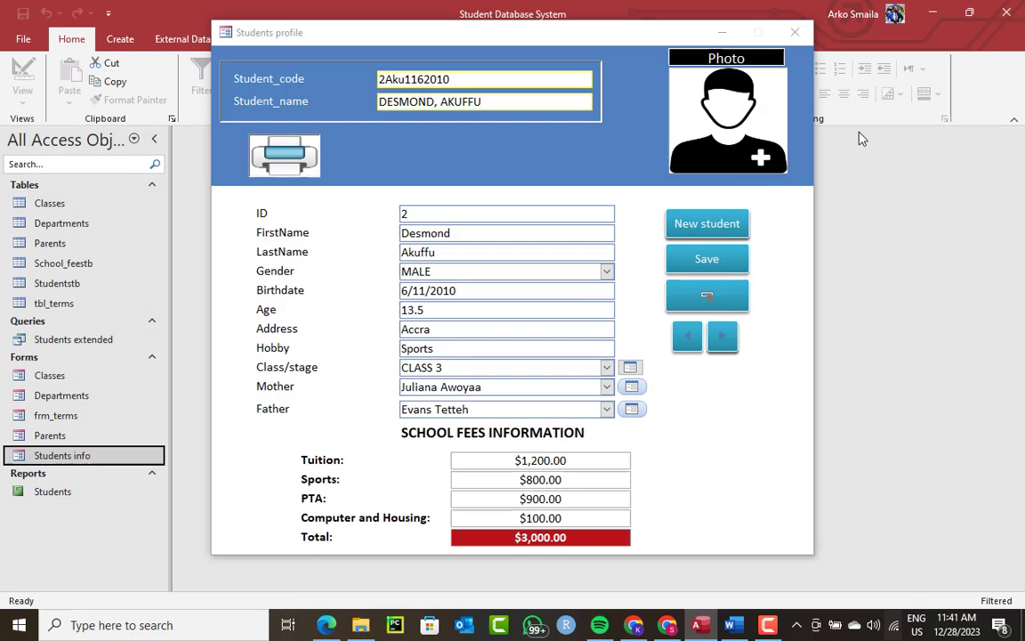
click(794, 32)
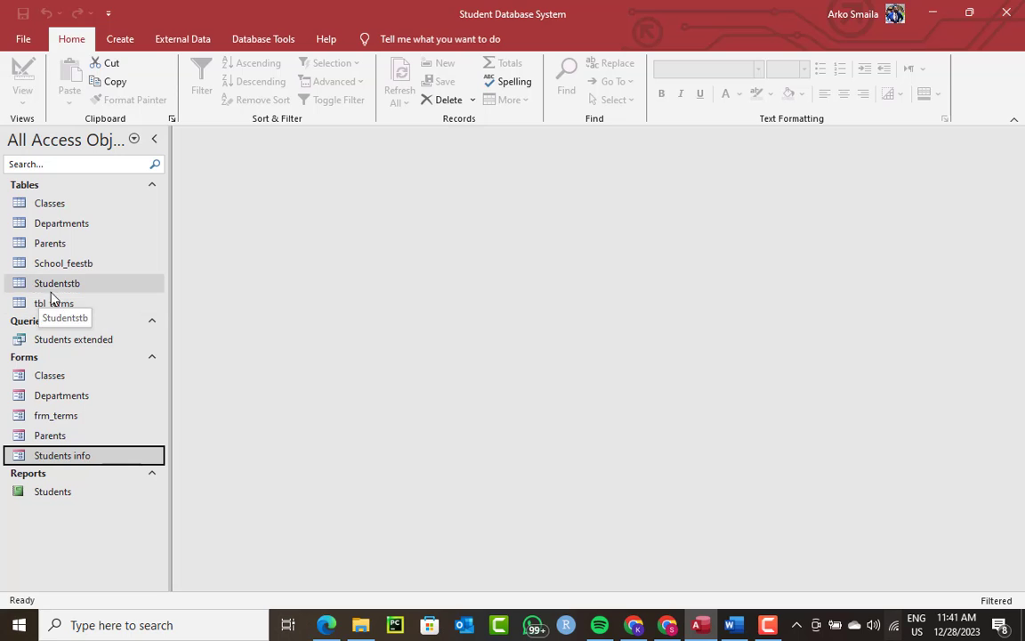
double_click(80, 263)
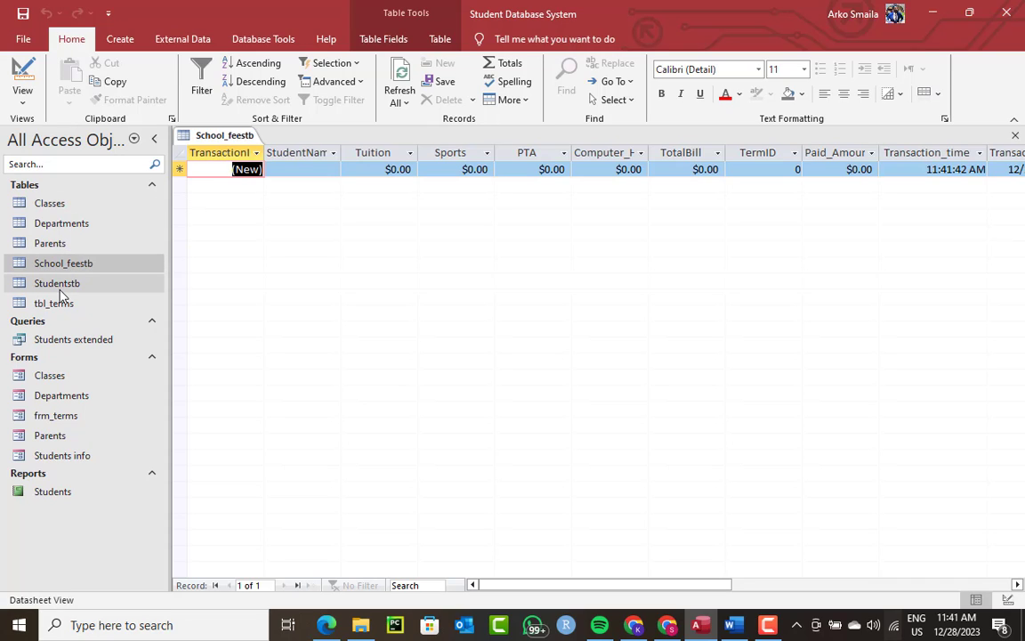
click(767, 627)
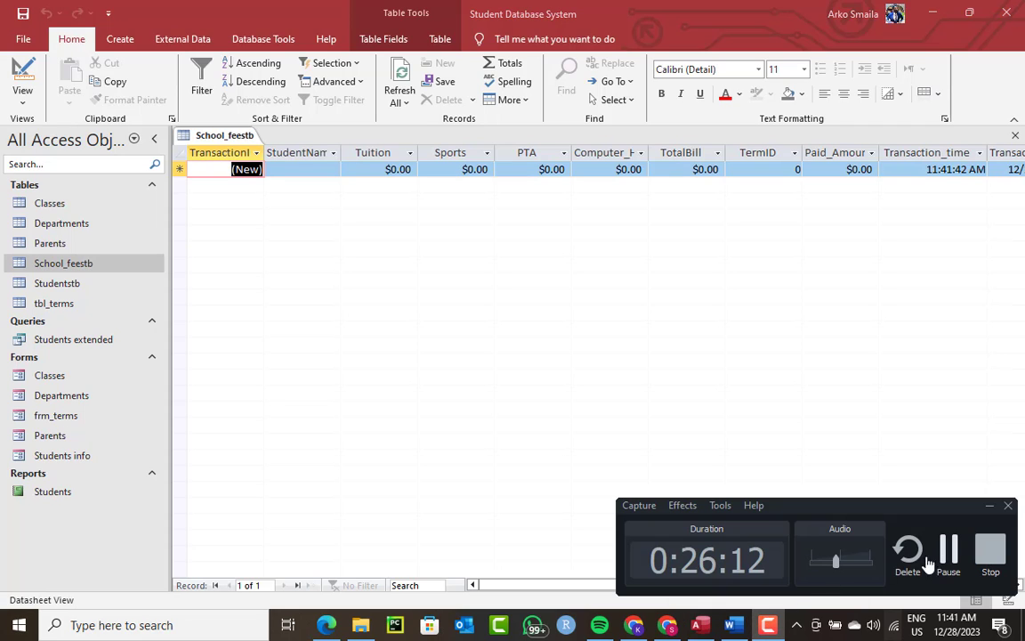
click(771, 410)
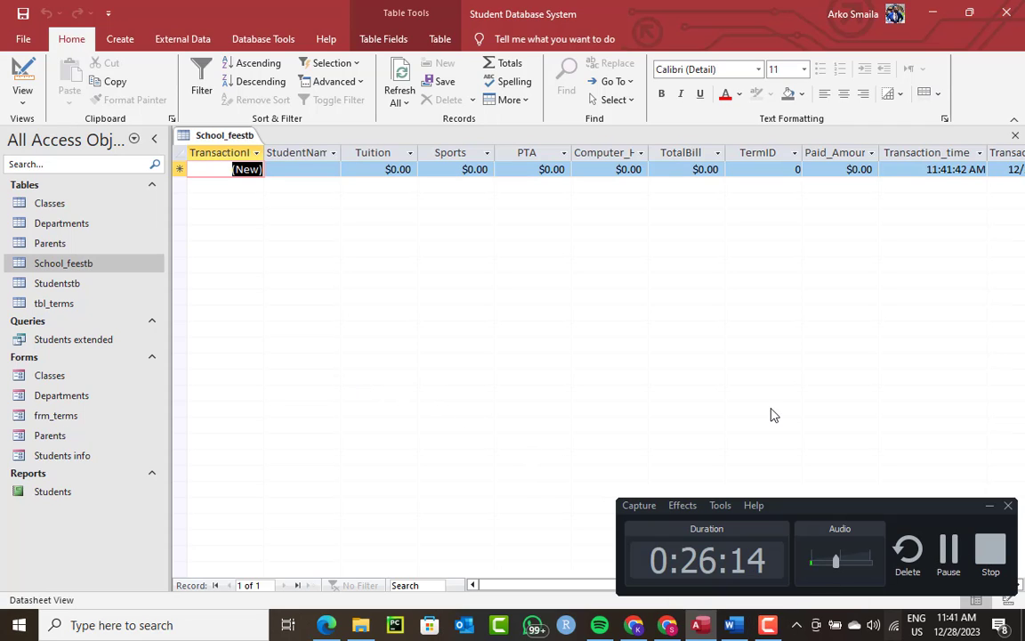
click(989, 508)
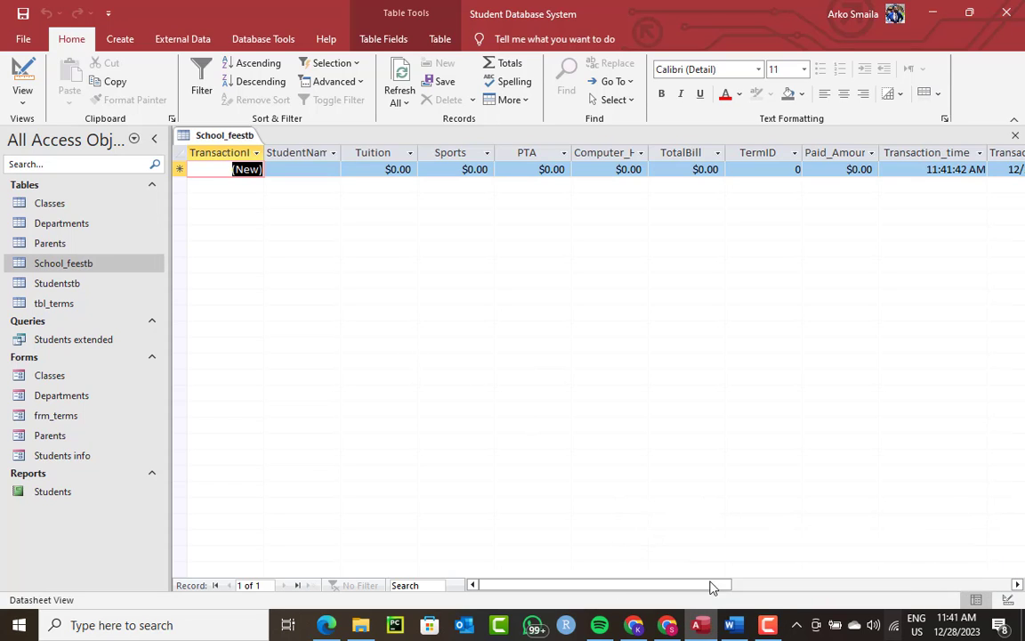
click(766, 626)
click(955, 558)
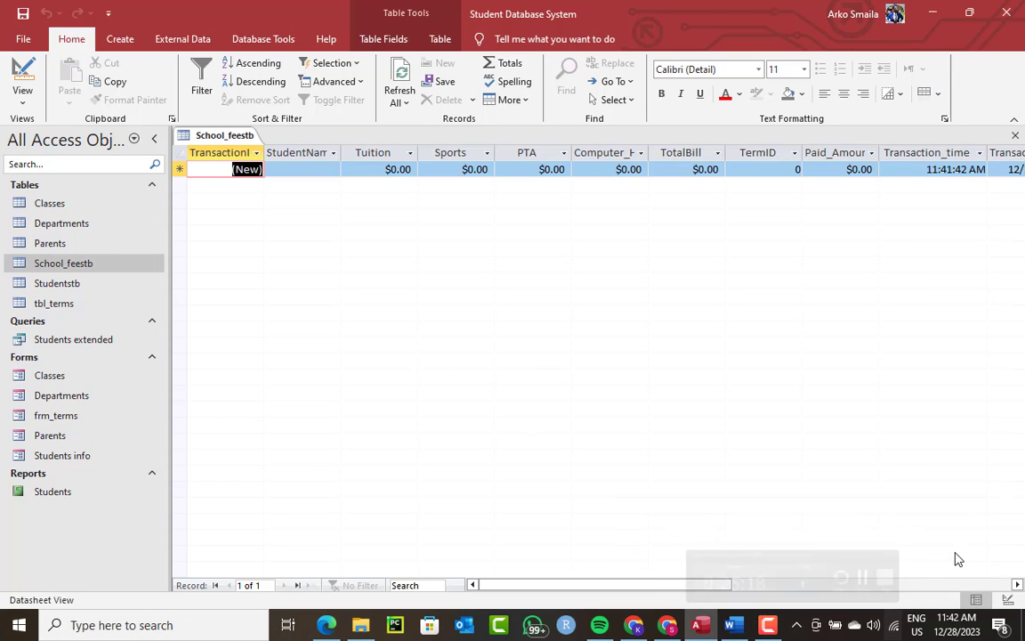
mouse_move(766, 625)
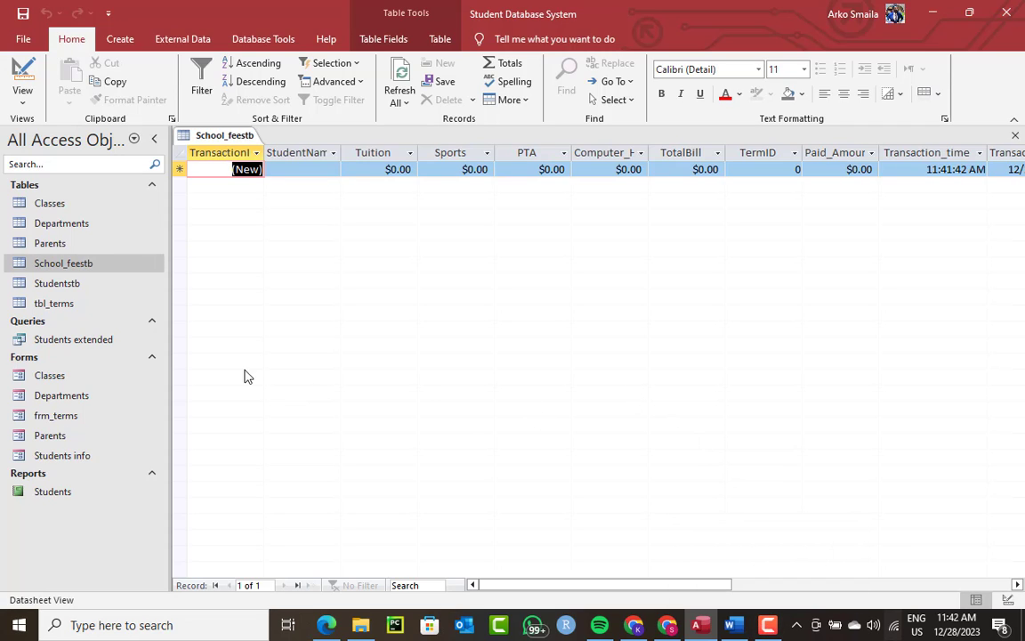
right_click(204, 134)
click(241, 164)
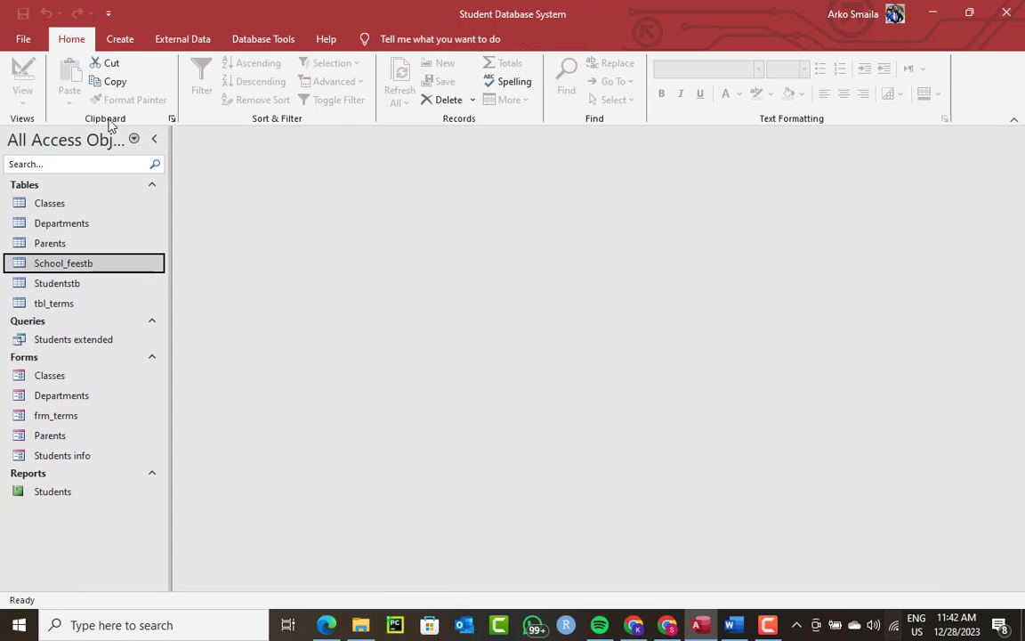
Step: Create a new Design View query containing the Studentstb table
click(119, 39)
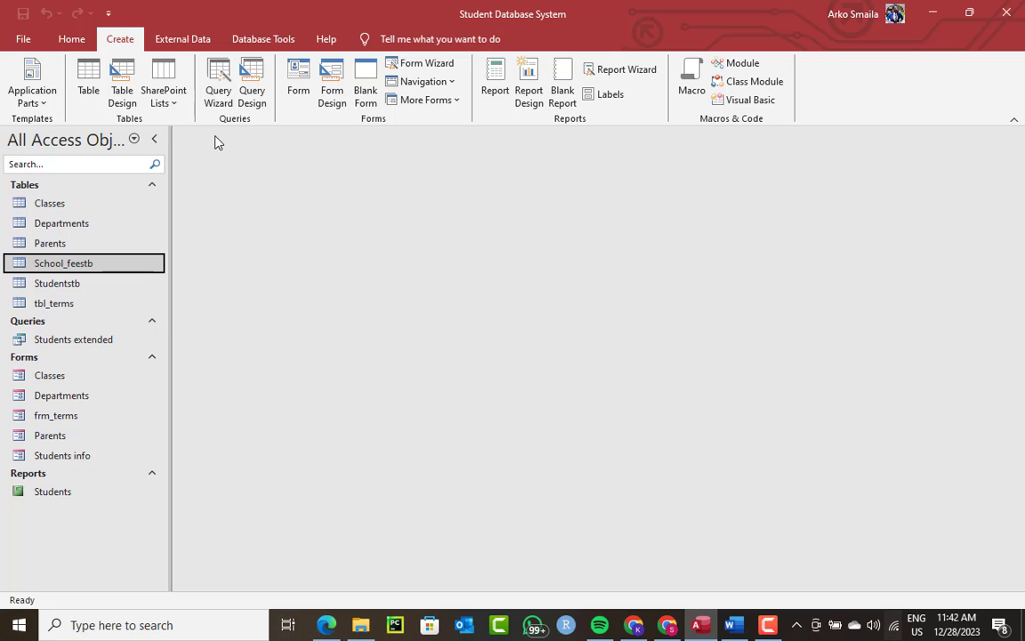
click(250, 98)
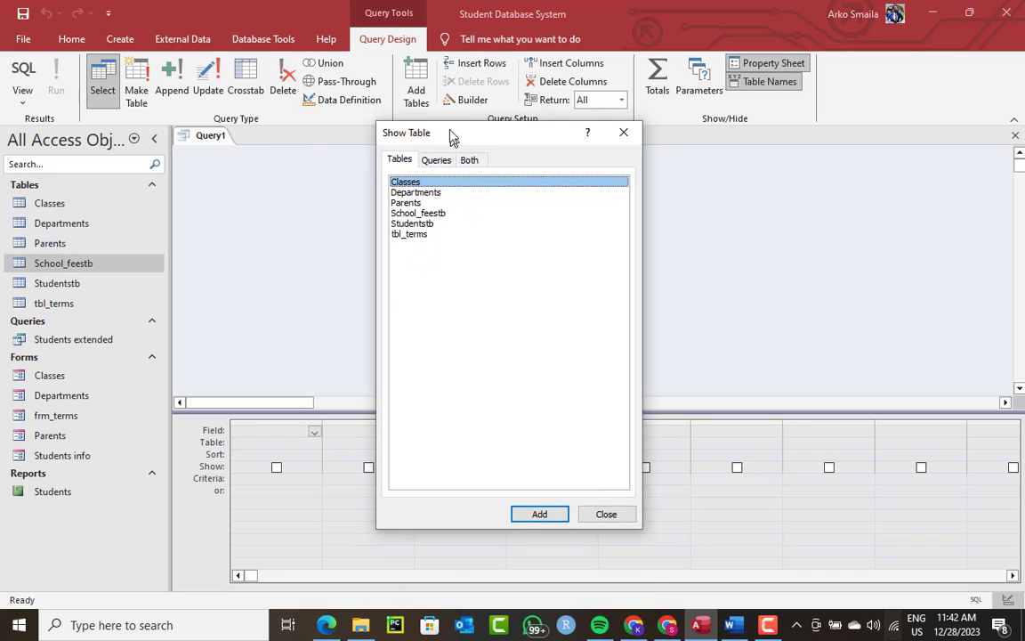
drag(450, 131, 449, 125)
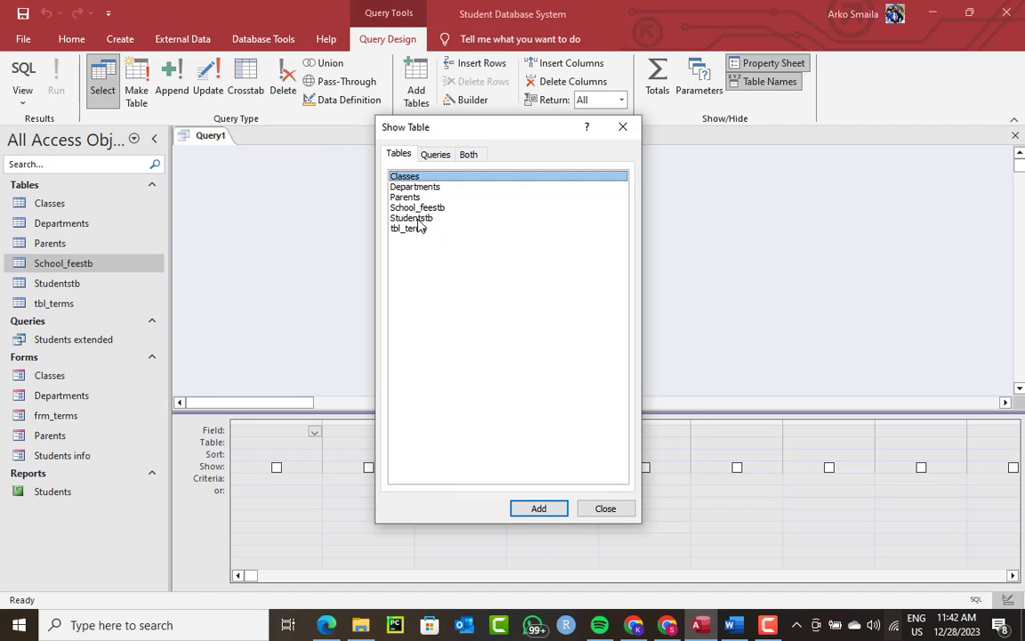
double_click(414, 219)
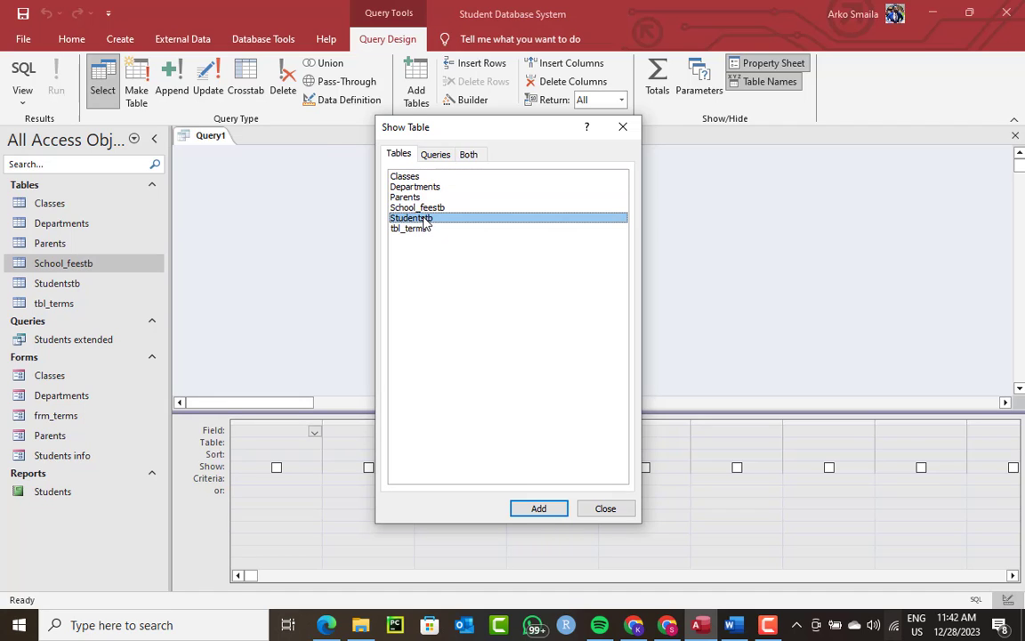
click(624, 130)
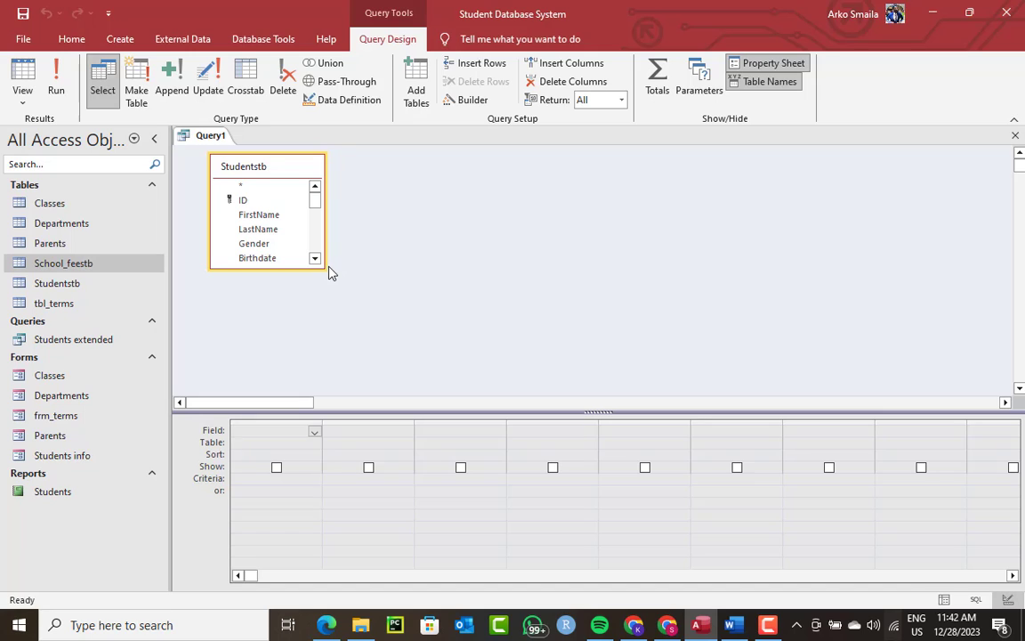
Step: Enlarge the Studentstb field list to show more of its fields
drag(323, 268, 471, 424)
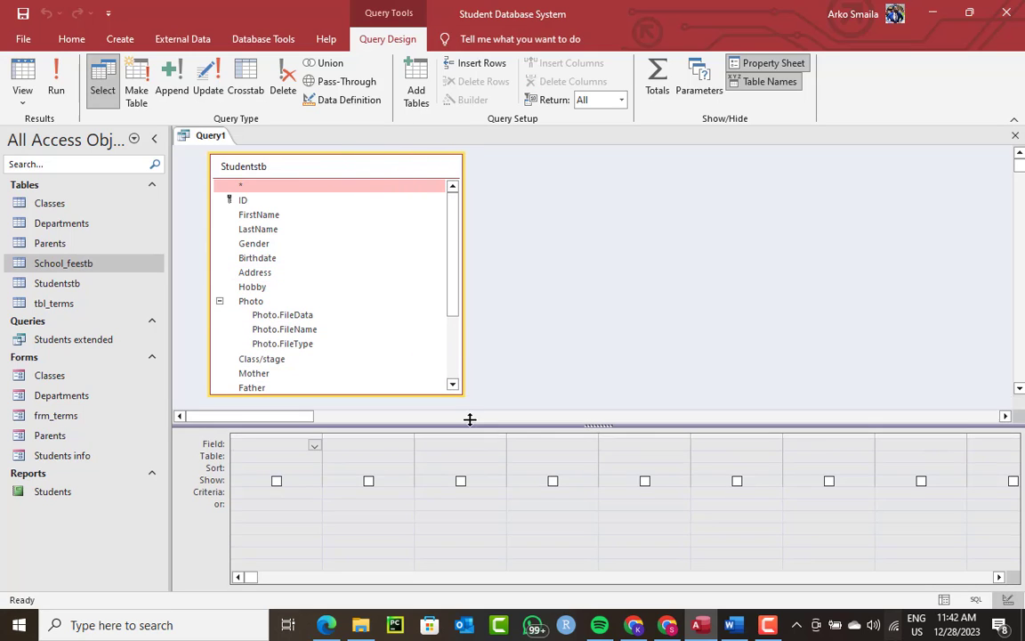
click(465, 395)
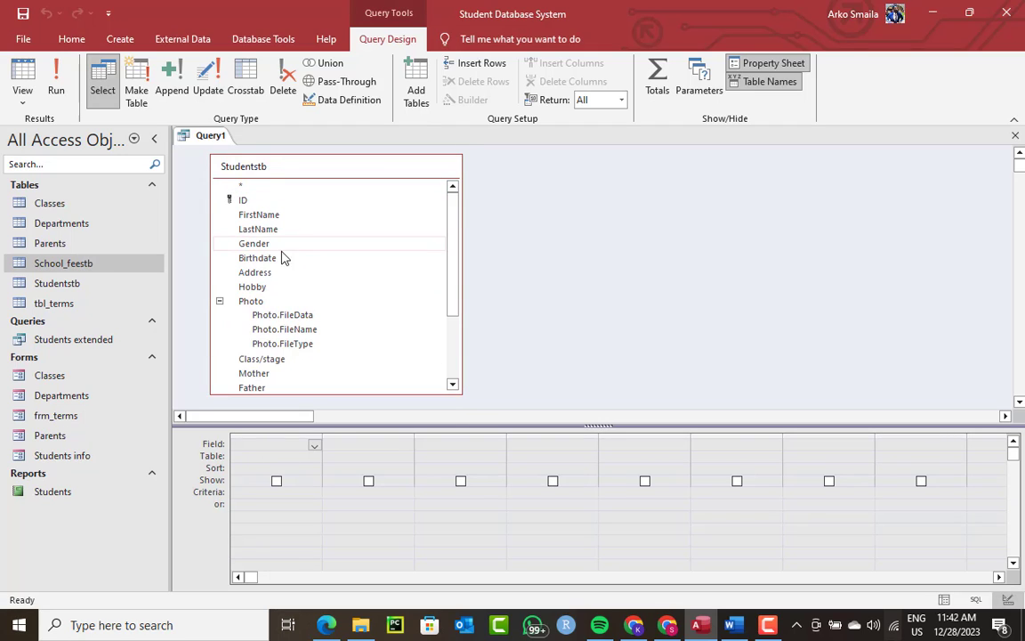
scroll(356, 237, down, 3)
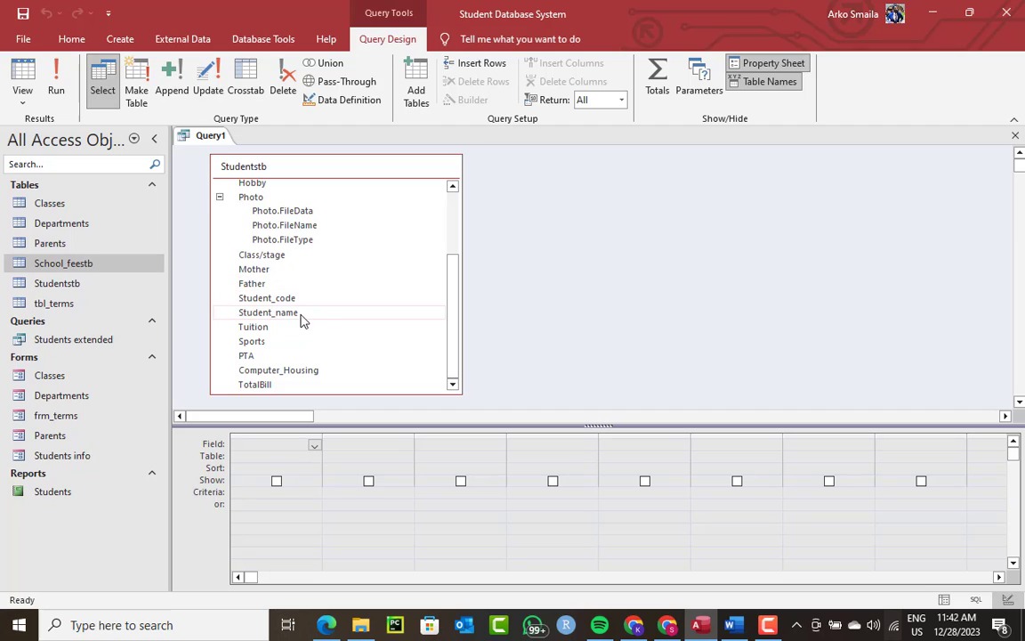
mouse_move(299, 316)
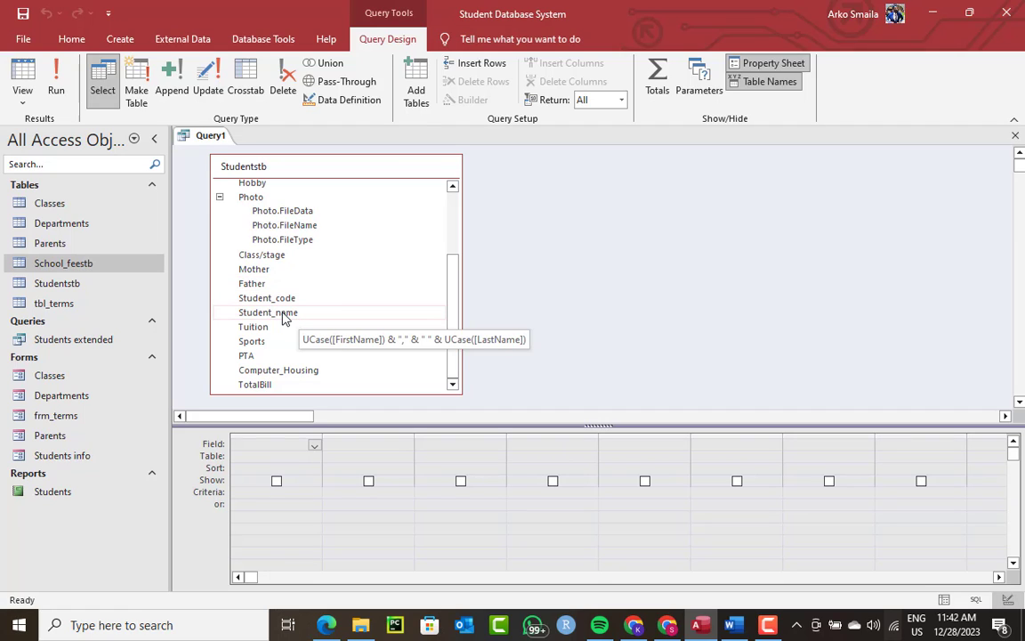
Step: Add Student_name, Tuition, Sports, PTA, Computer_Housing and TotalBill to the query grid
double_click(284, 319)
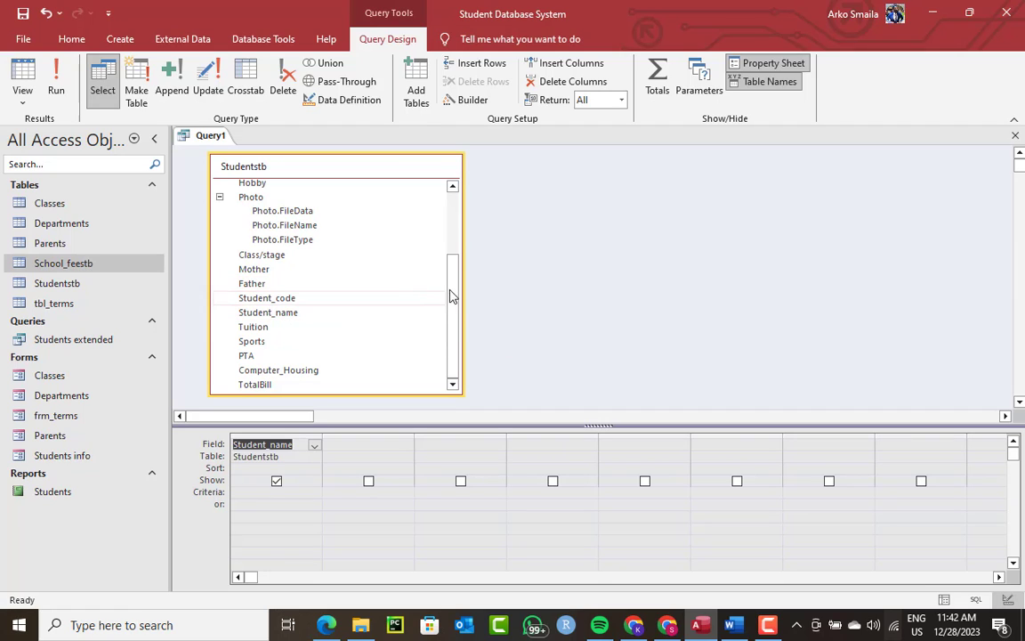
drag(456, 292, 464, 213)
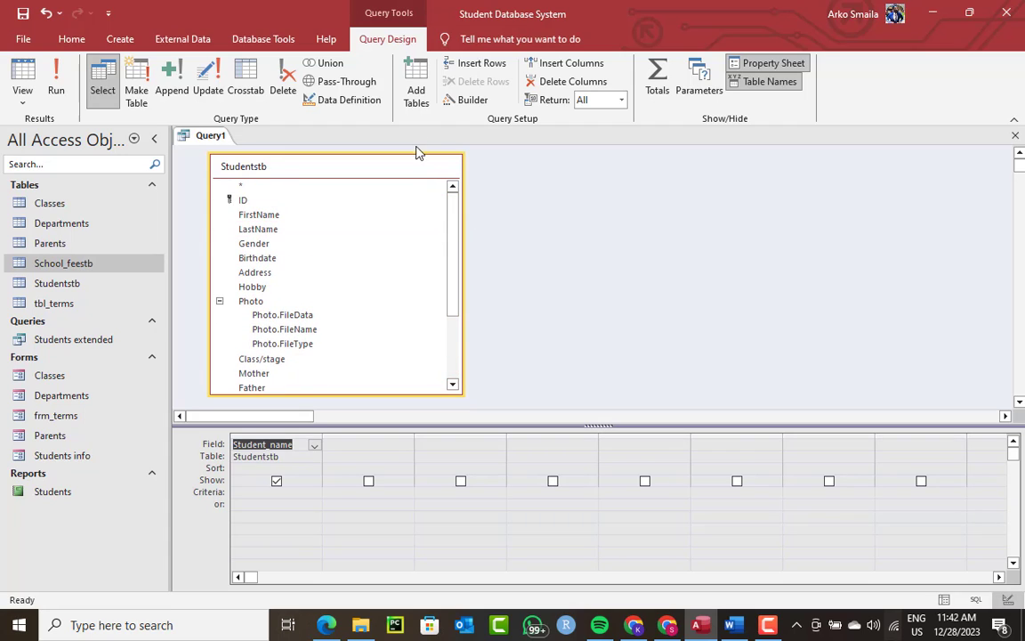
click(364, 154)
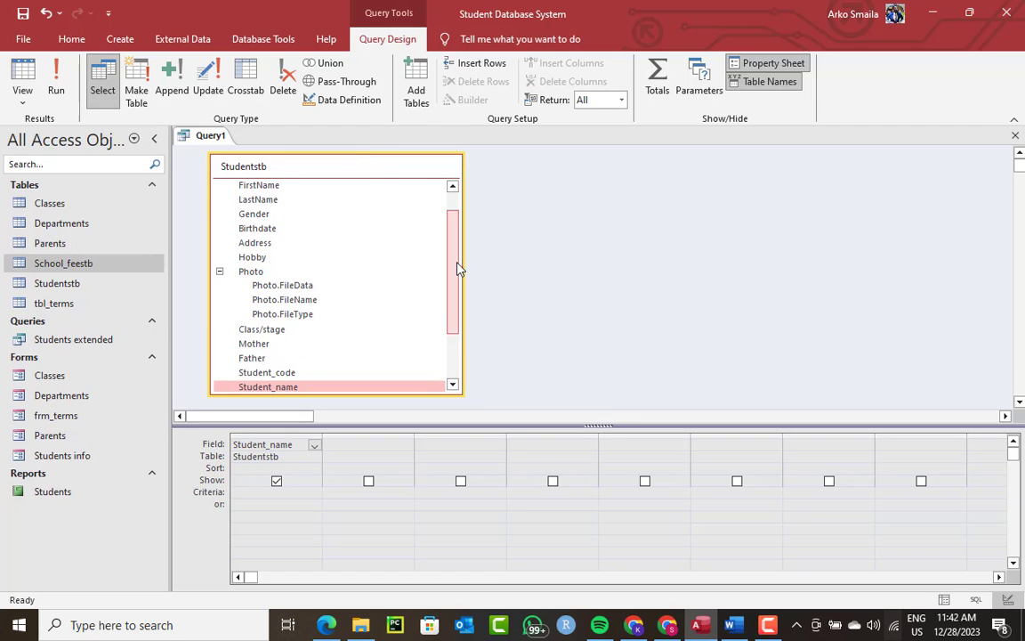
drag(458, 267, 453, 329)
double_click(264, 328)
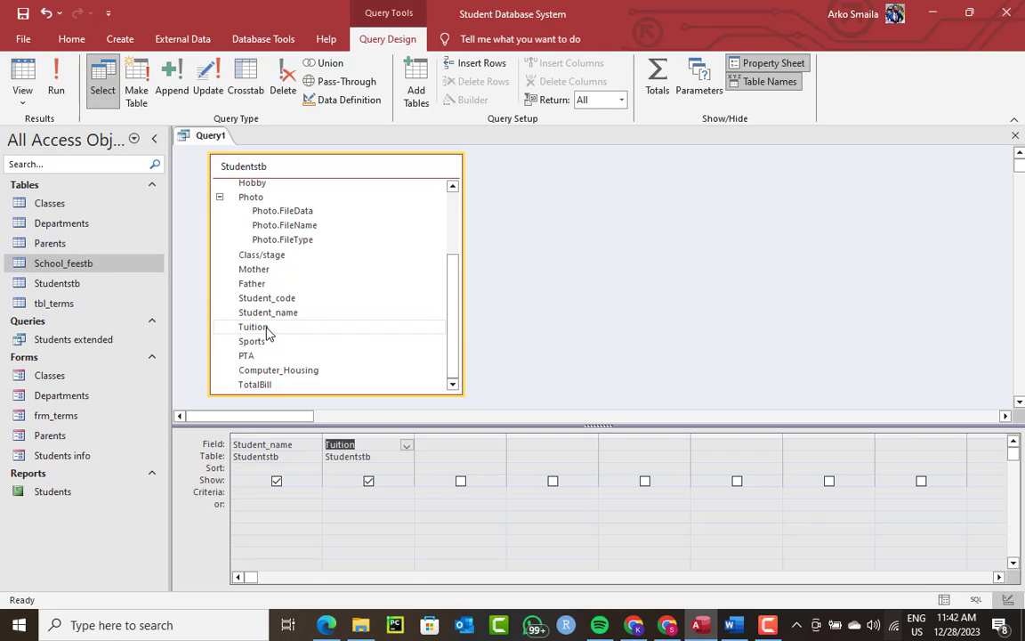
double_click(254, 341)
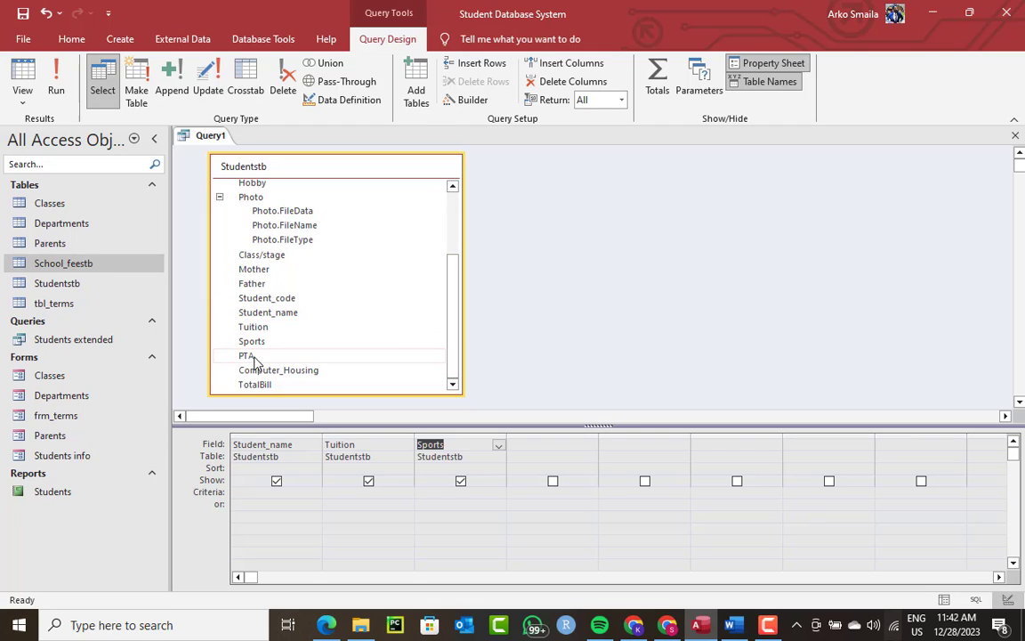
double_click(250, 355)
double_click(265, 370)
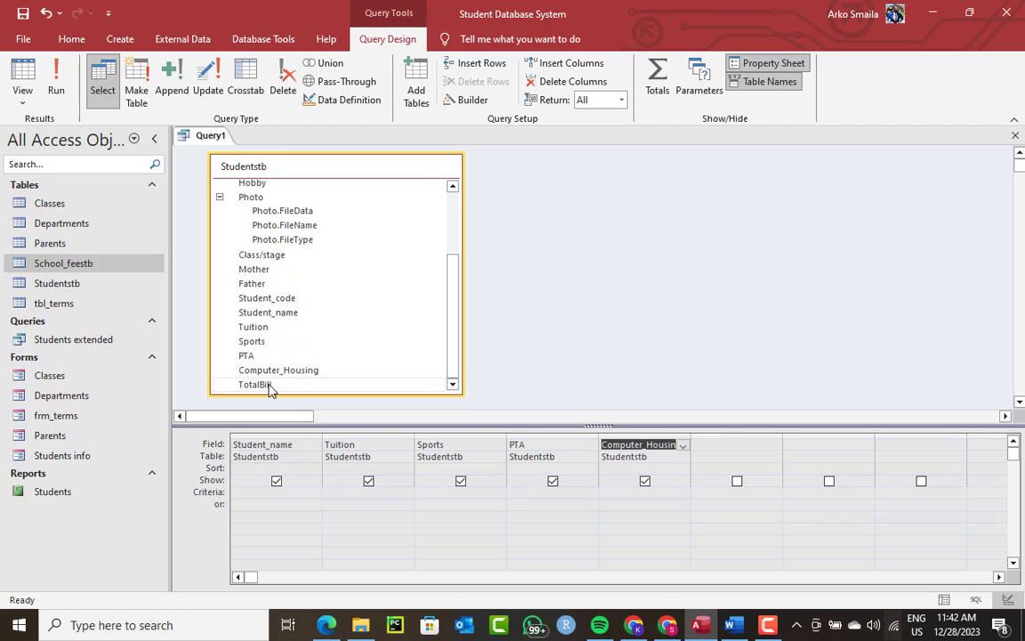
double_click(267, 385)
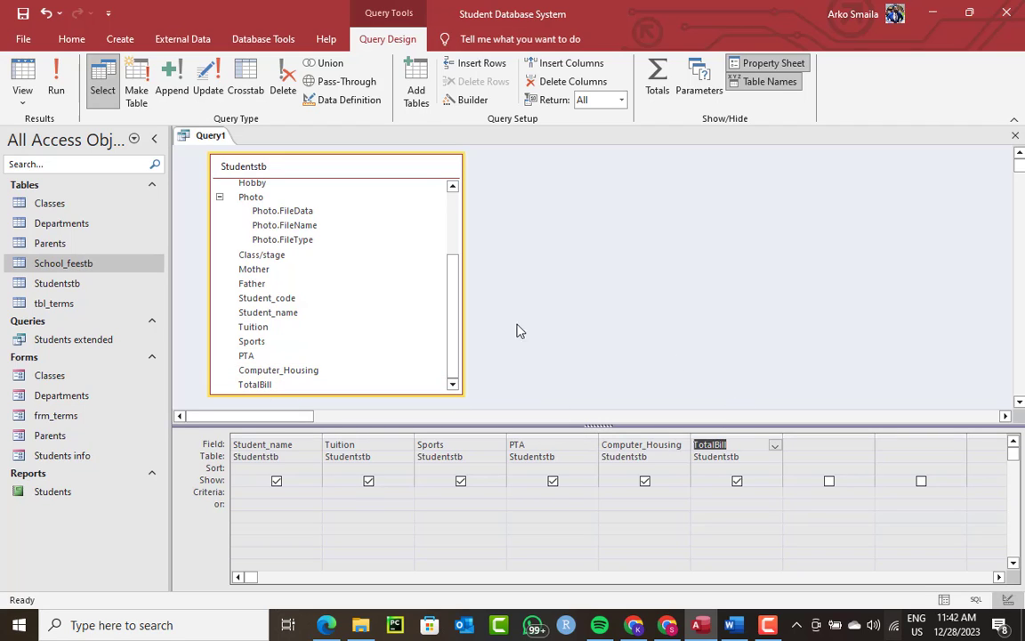
drag(451, 300, 473, 300)
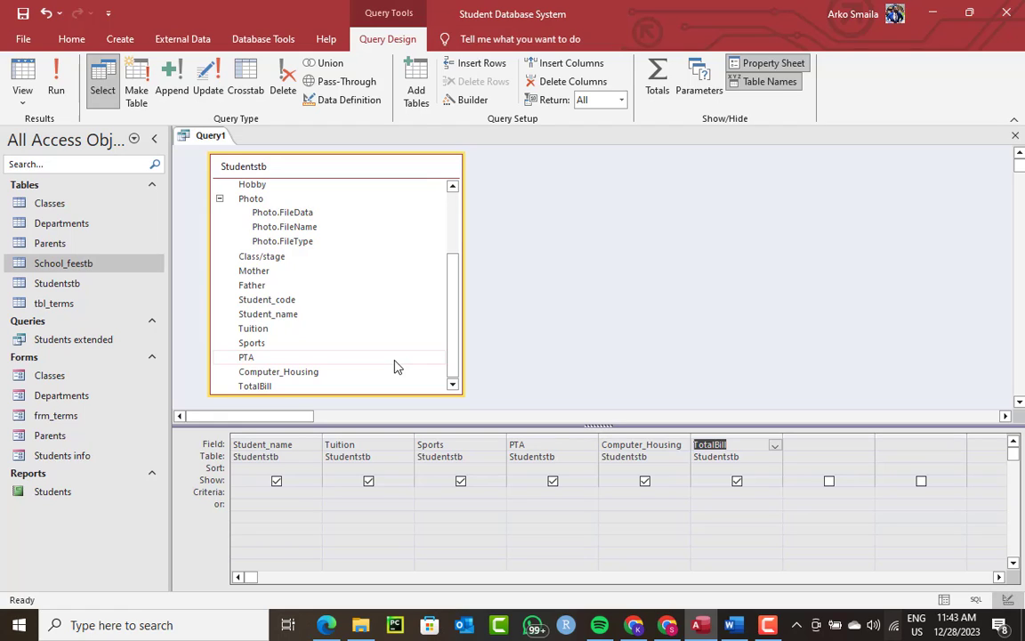
Step: Save the query as schools_bills qry
key(ctrl+s)
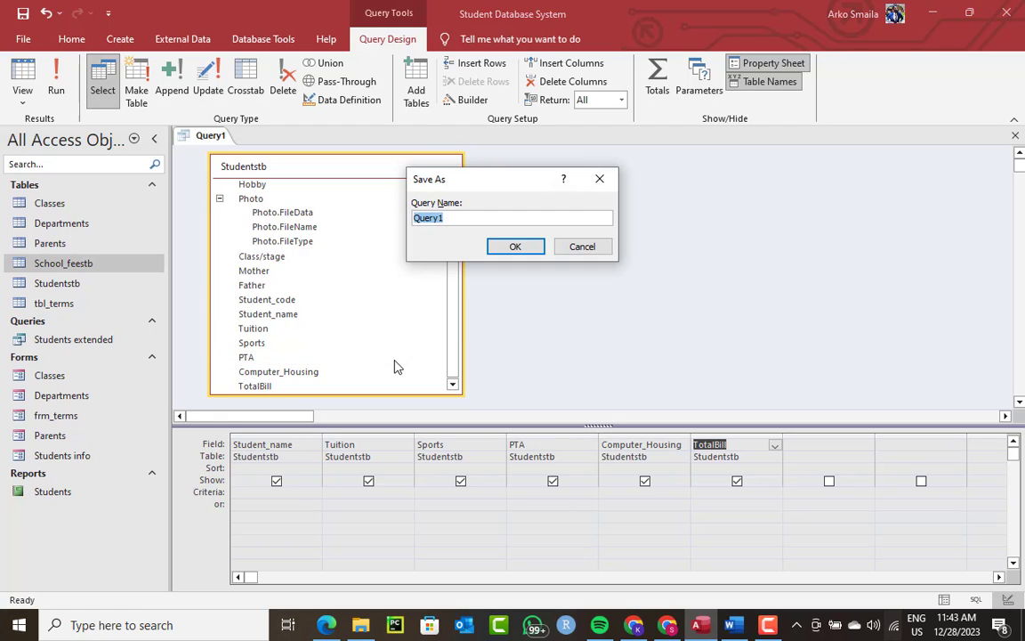
text(schools_bills qry)
key(Return)
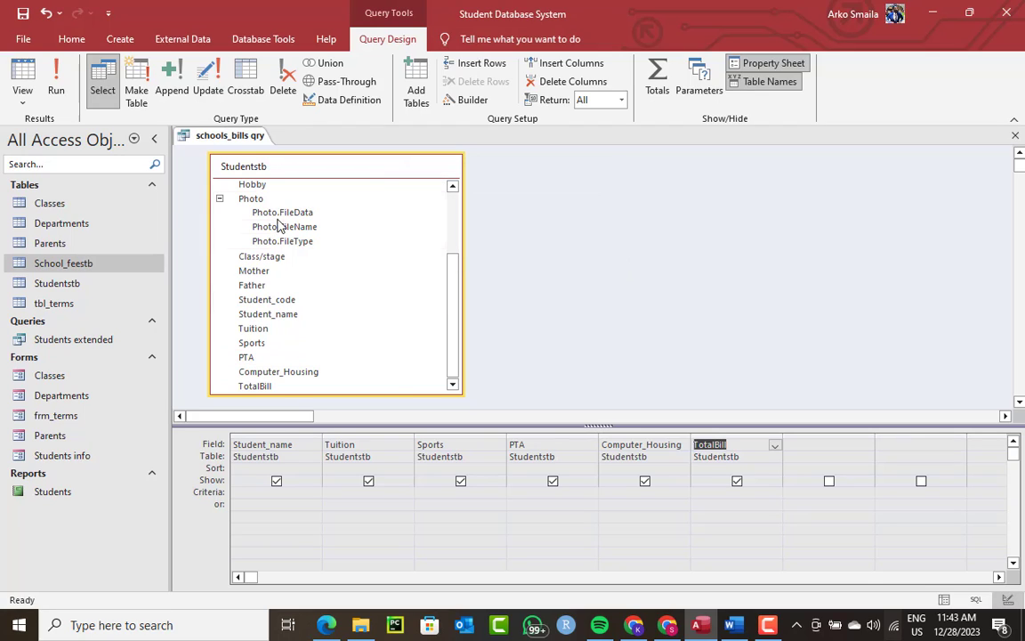
Step: Convert the query to an append query targeting the School_feestb table
click(229, 139)
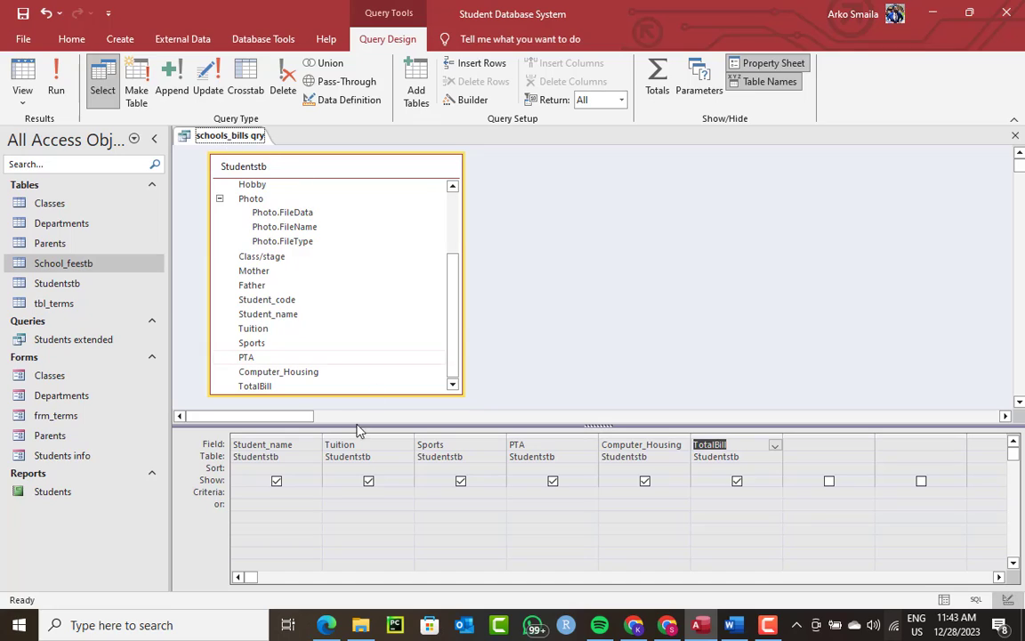
click(250, 495)
click(250, 494)
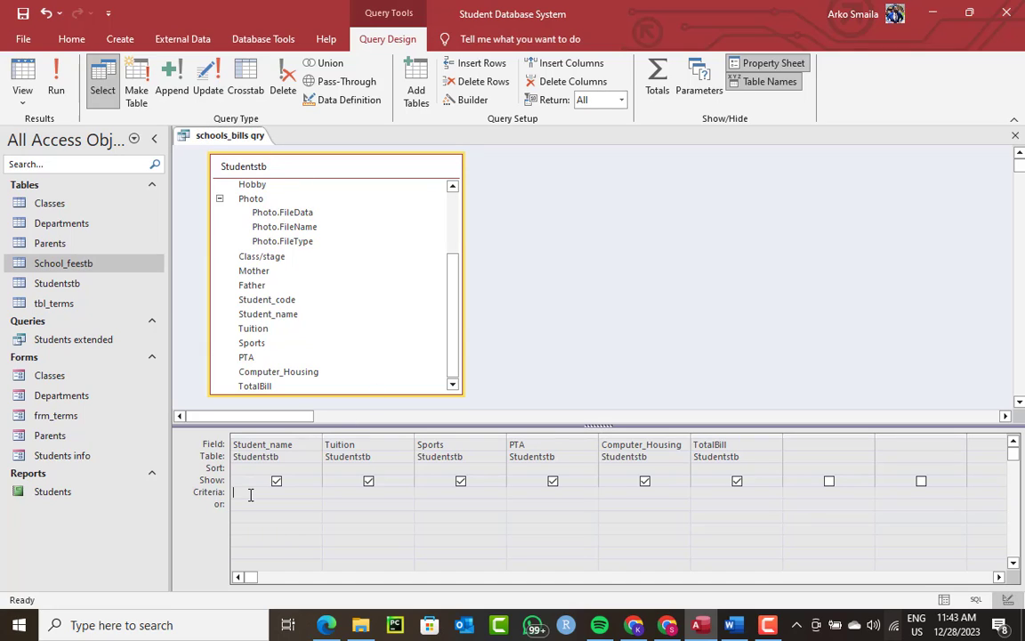
click(169, 94)
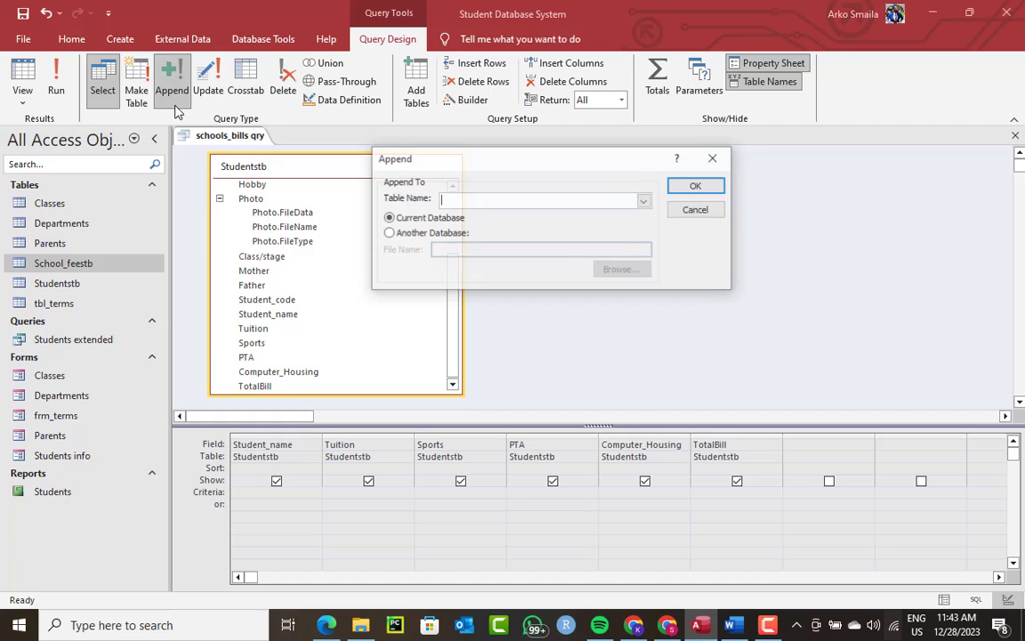
click(644, 201)
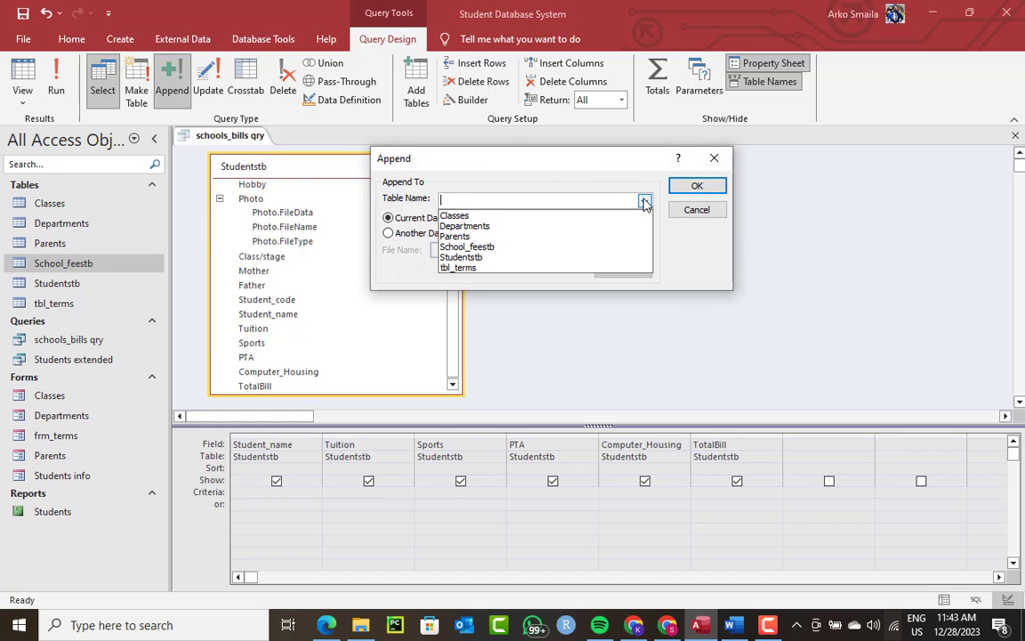
click(516, 246)
click(698, 185)
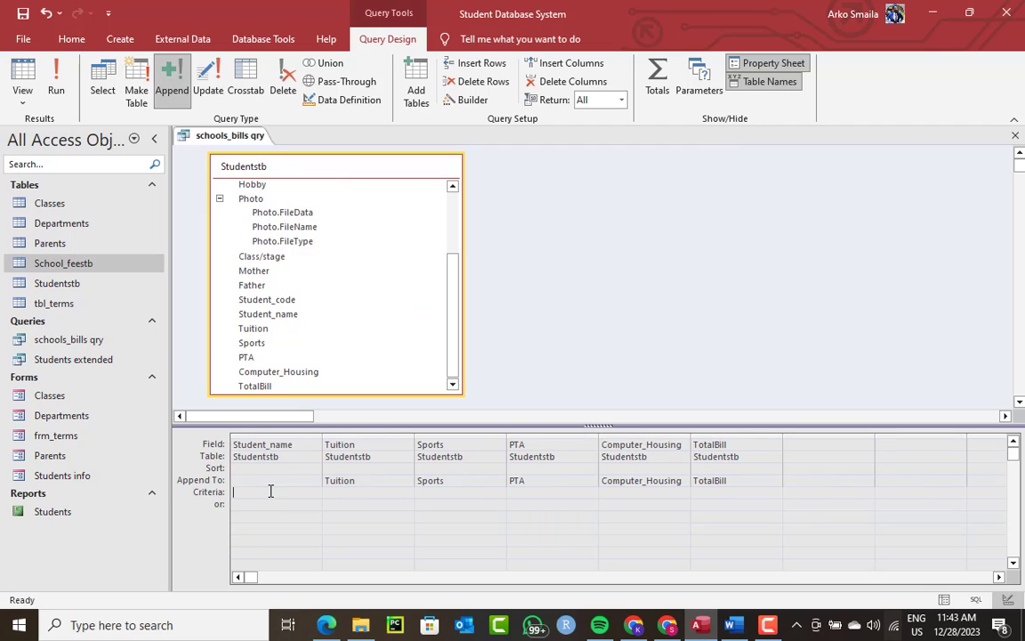
Step: Map Student_name to StudentName in the Append To row and review the fee mappings
click(310, 481)
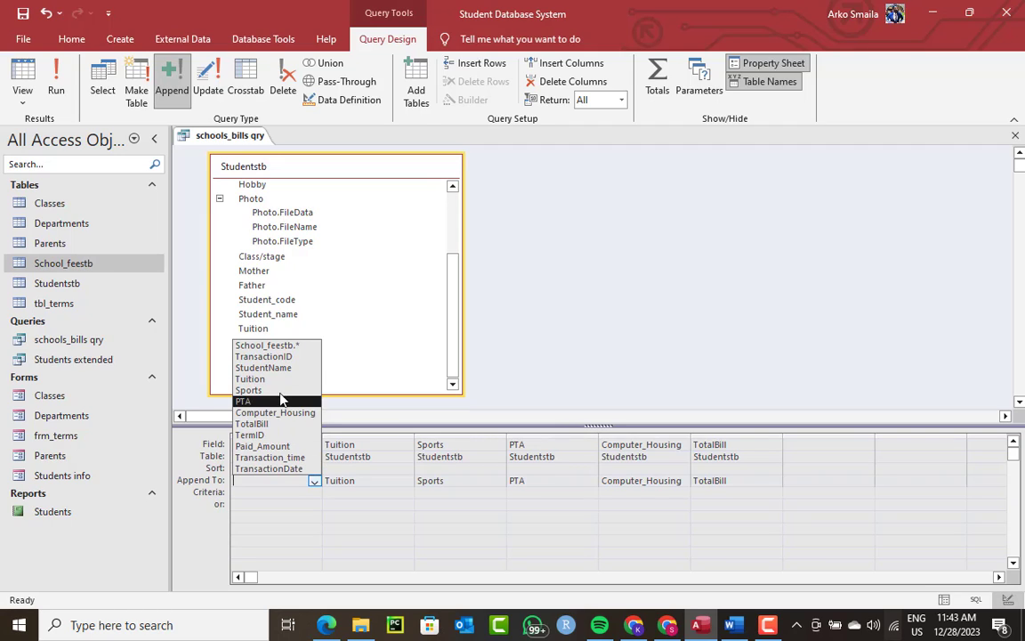
click(283, 367)
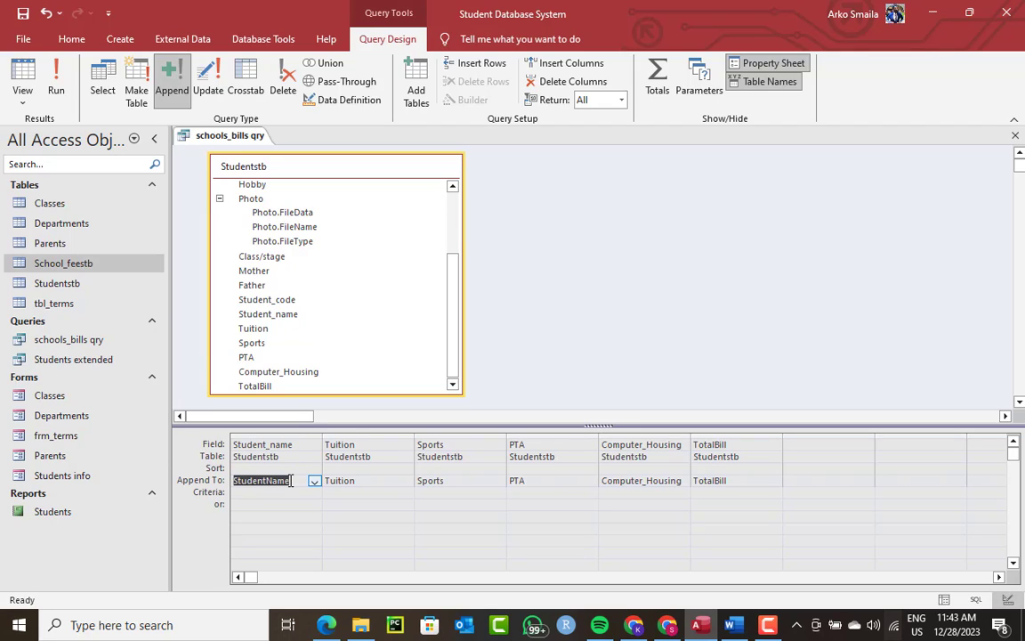
click(356, 444)
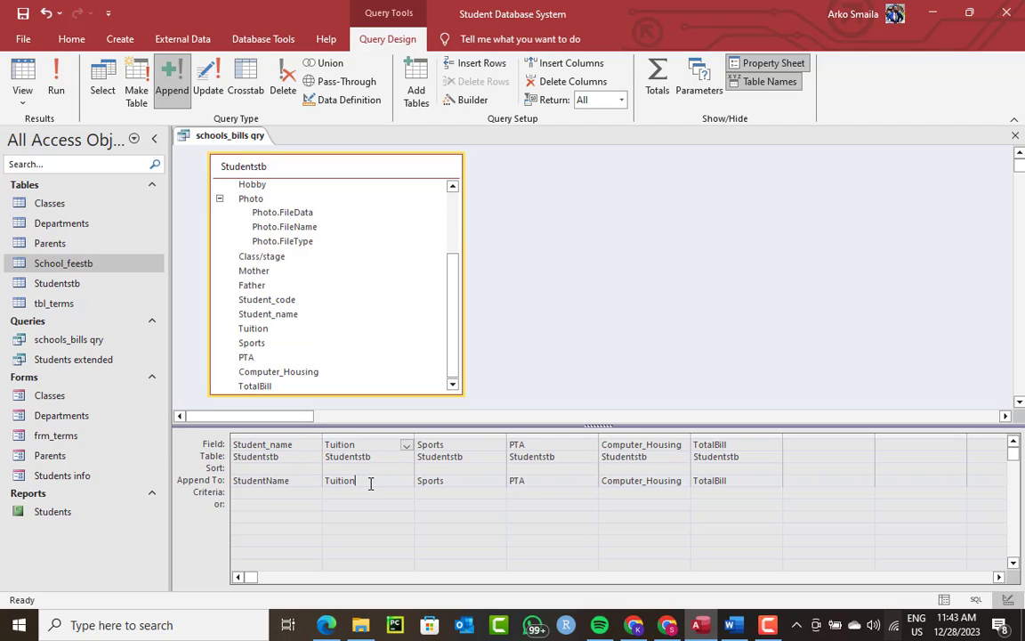
click(440, 445)
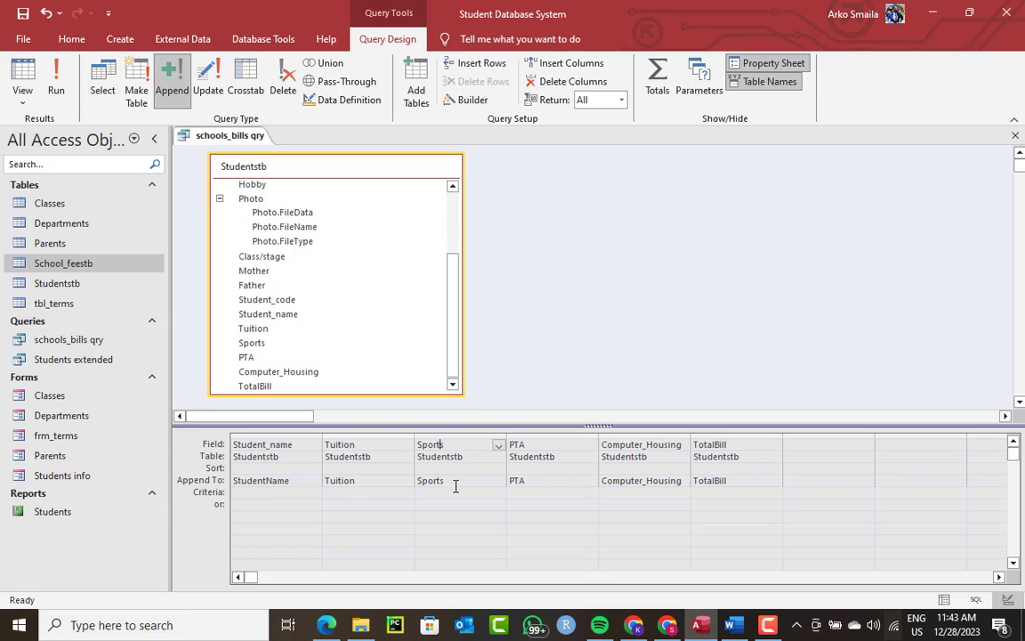
click(748, 481)
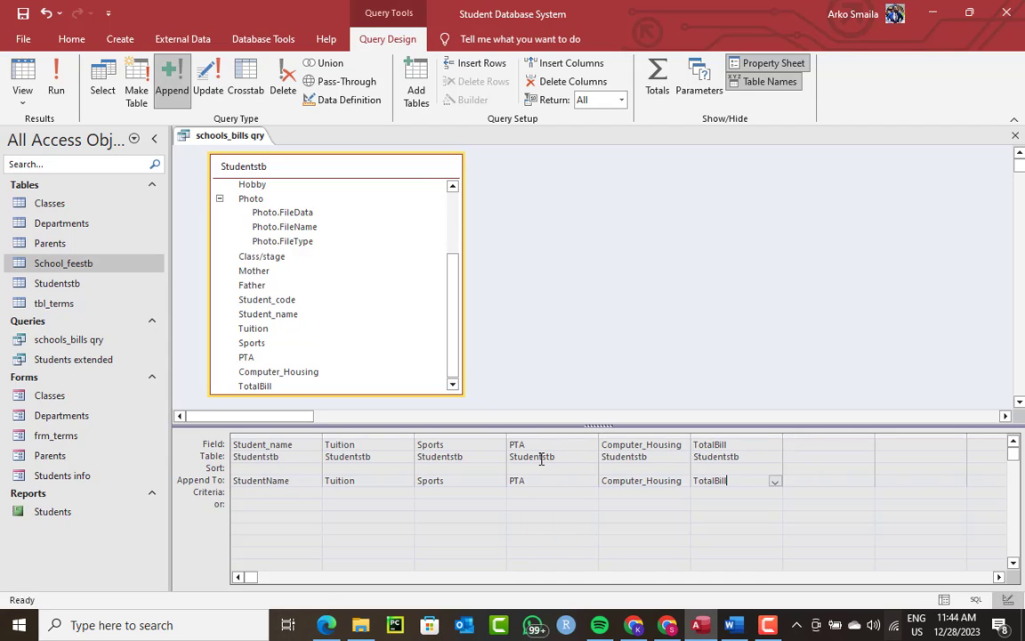
Step: Close the schools_bills qry design window, leaving no objects open
right_click(223, 136)
click(253, 164)
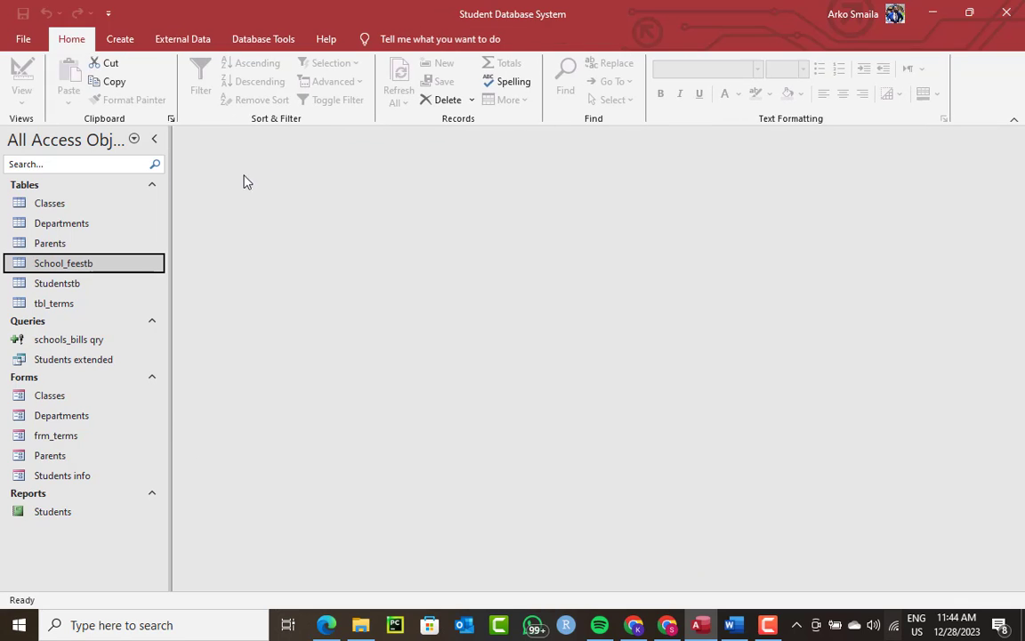
Step: Start a new query in Design View based on the Studentstb table
click(160, 39)
click(122, 39)
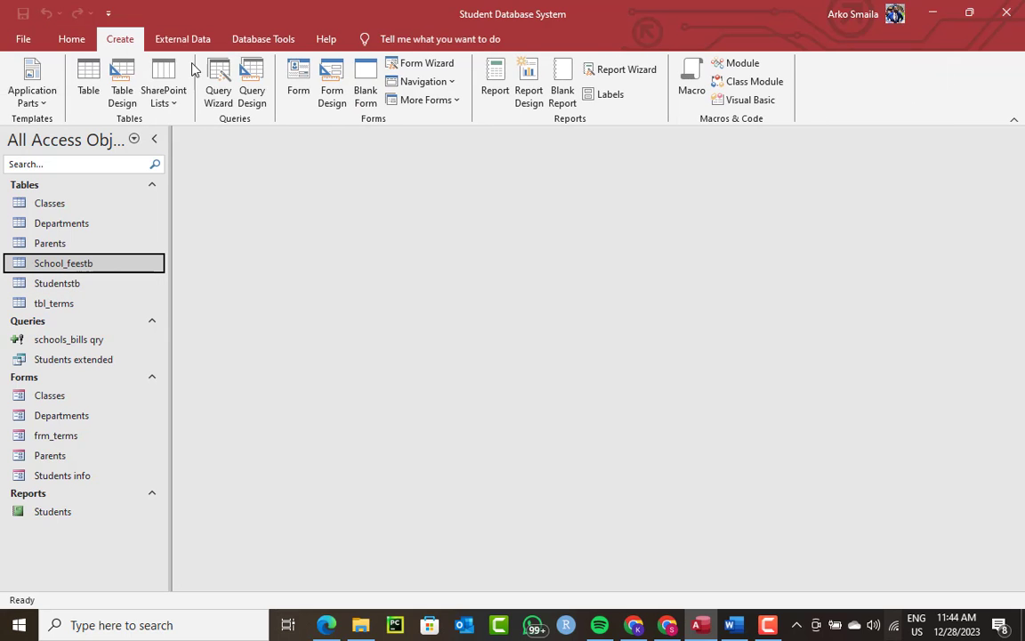
click(253, 94)
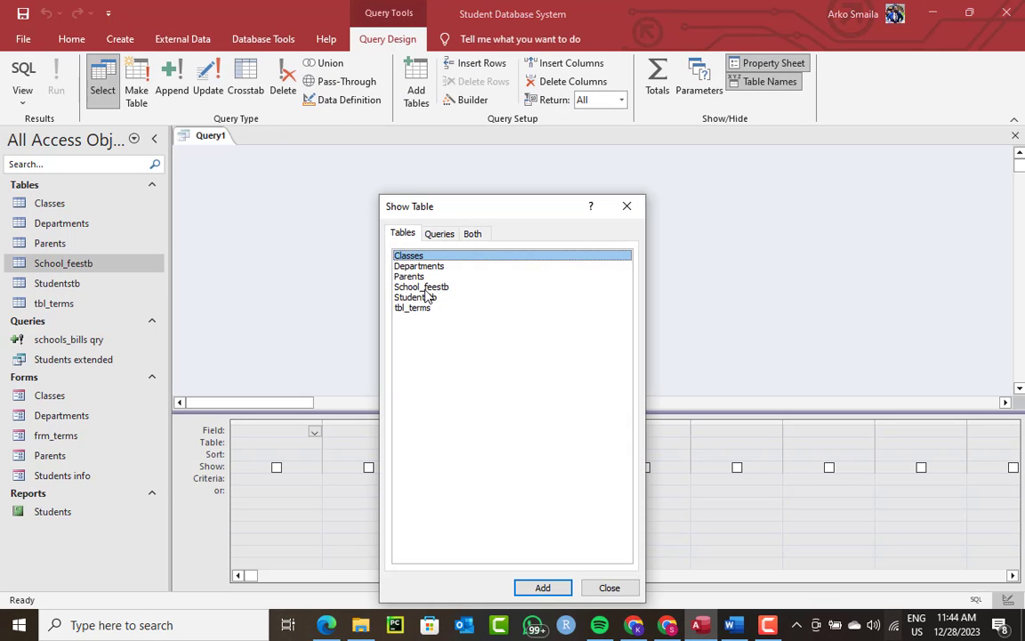
drag(490, 210, 498, 151)
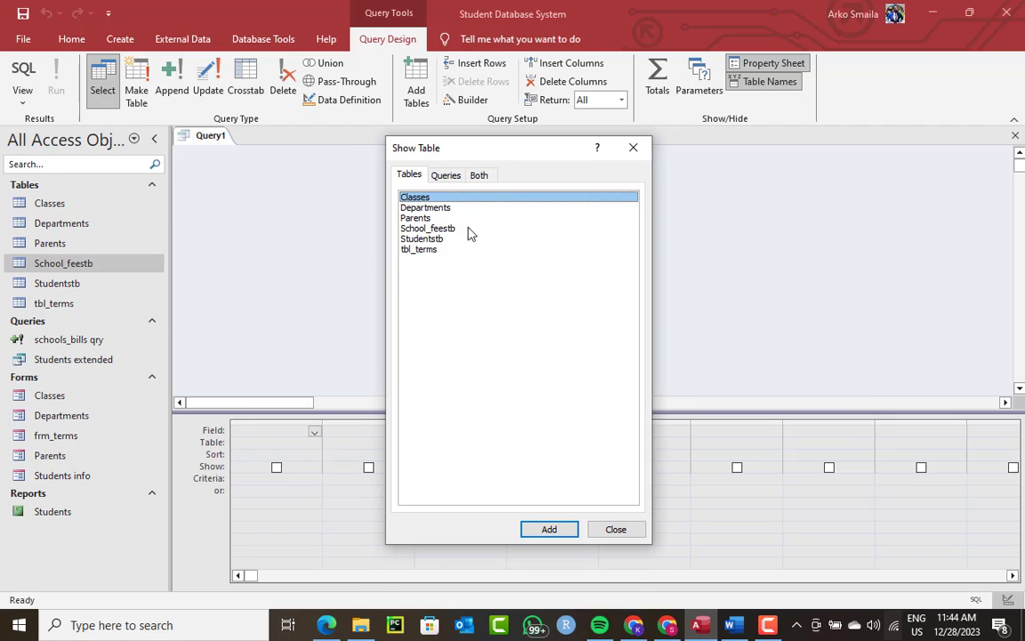
double_click(423, 238)
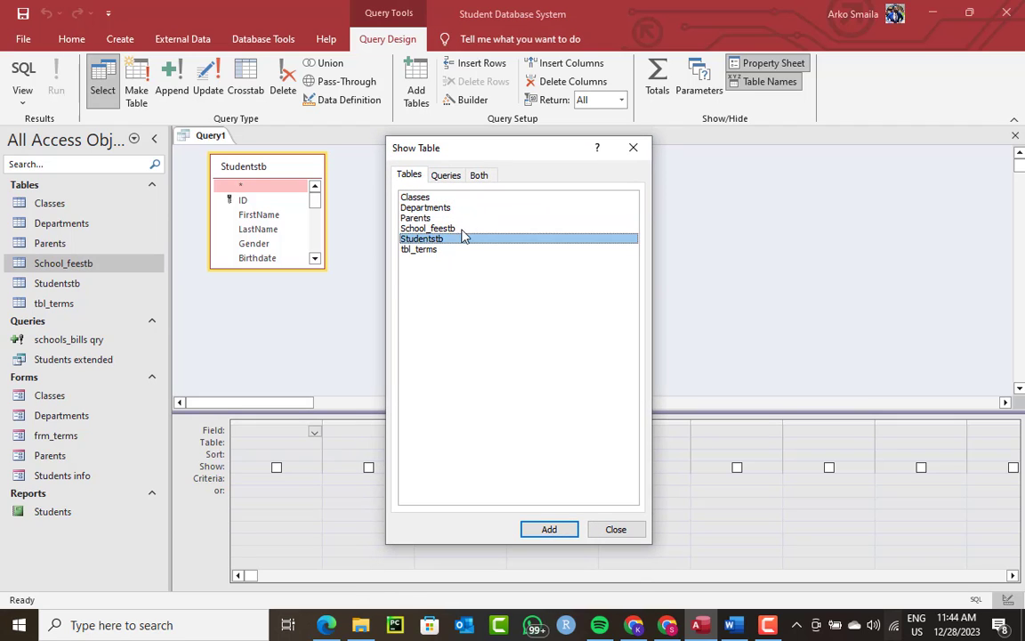
click(632, 147)
Step: Add the ID, Gender and Class/stage fields to the query grid
drag(322, 266, 413, 364)
double_click(256, 201)
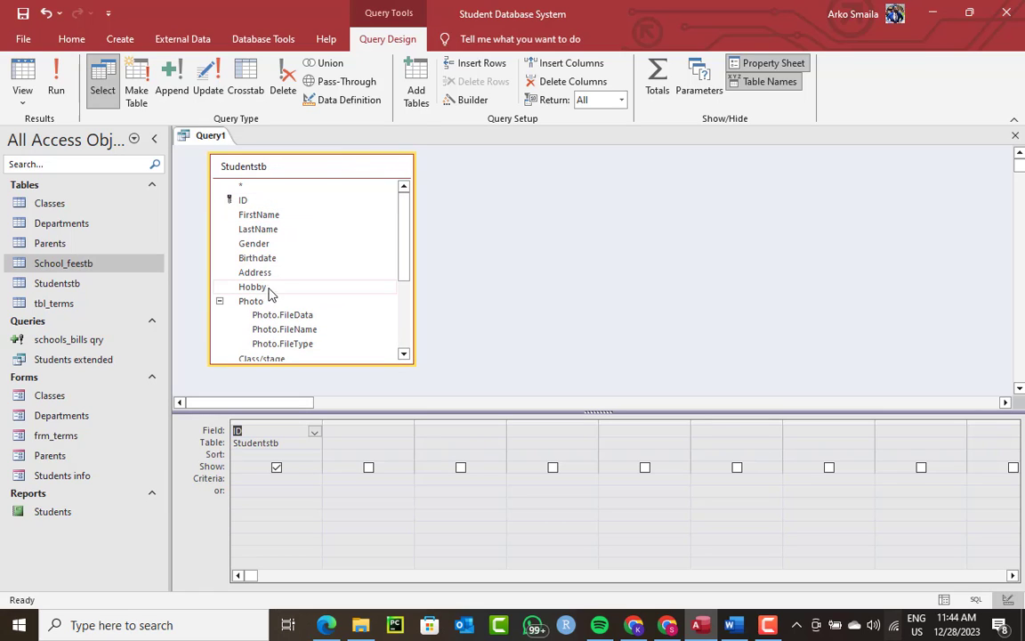
double_click(256, 243)
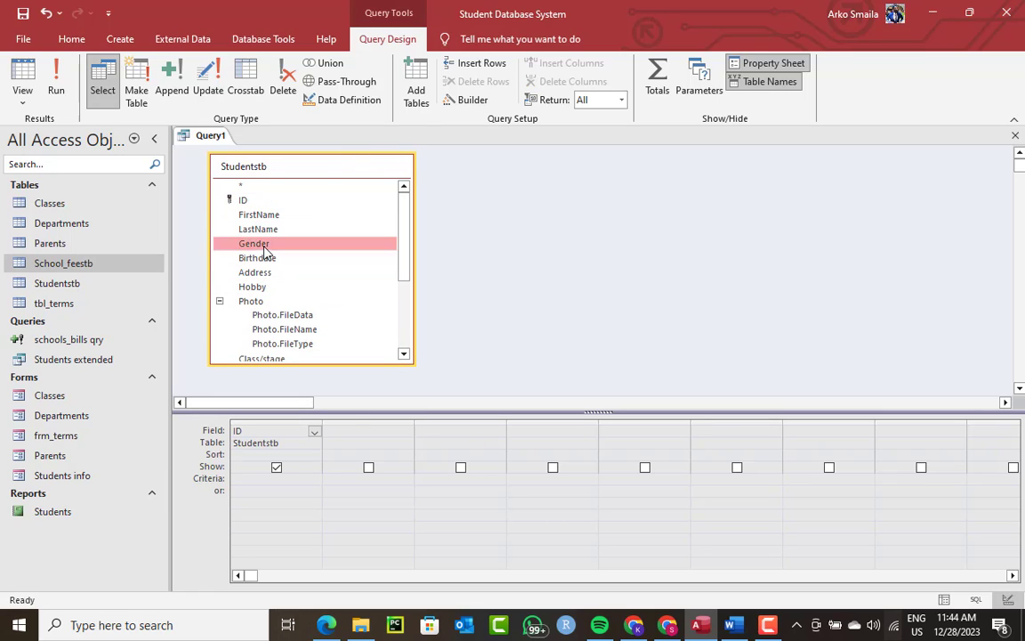
scroll(305, 288, down, 3)
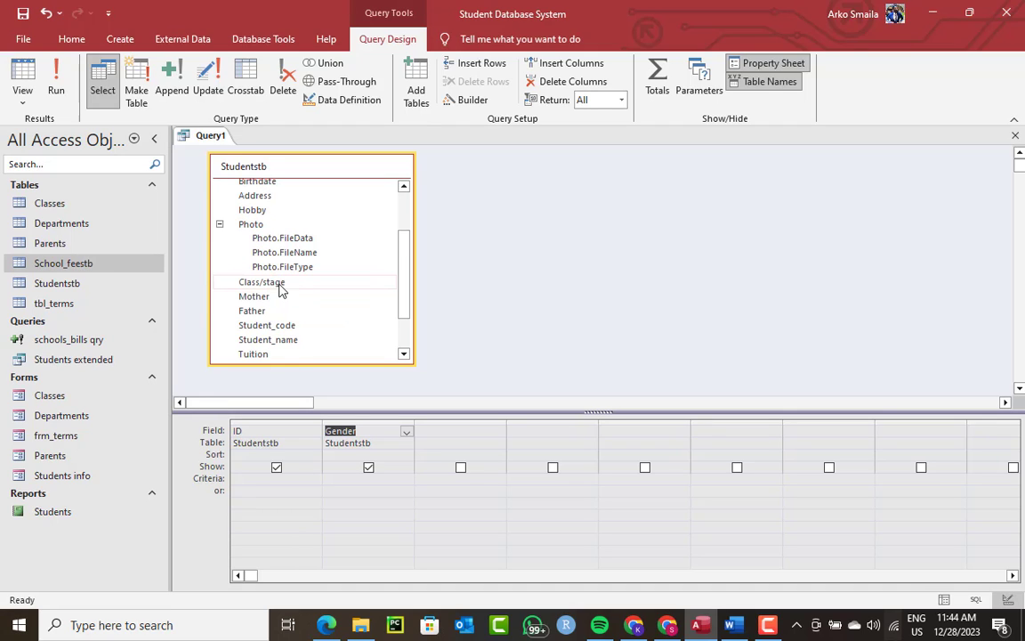
click(261, 283)
double_click(261, 283)
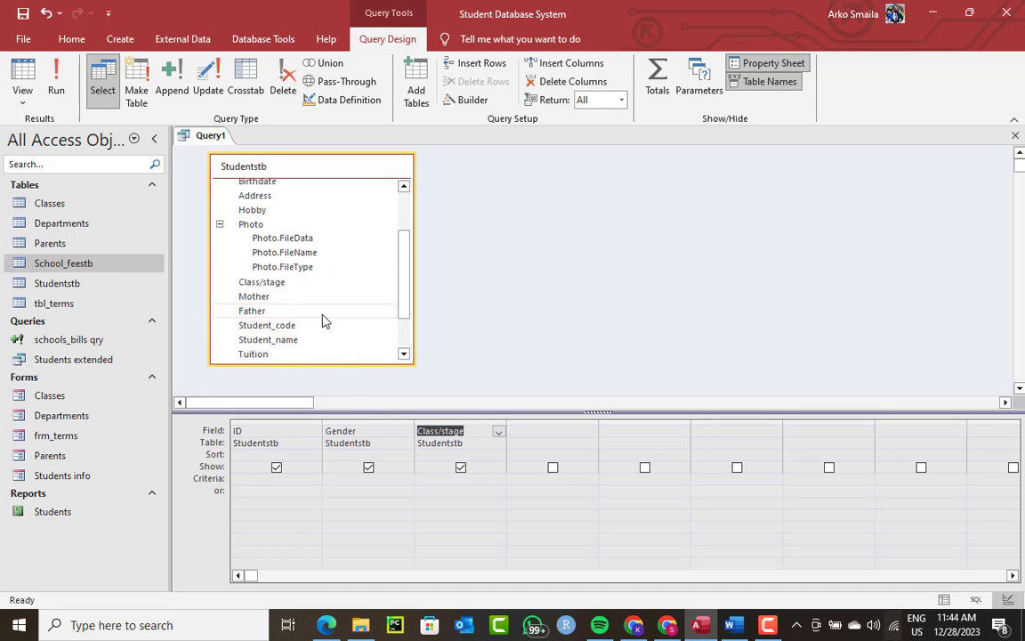
Step: Replace the ID column with Student_code as the first query column
drag(277, 433, 213, 437)
text(stu)
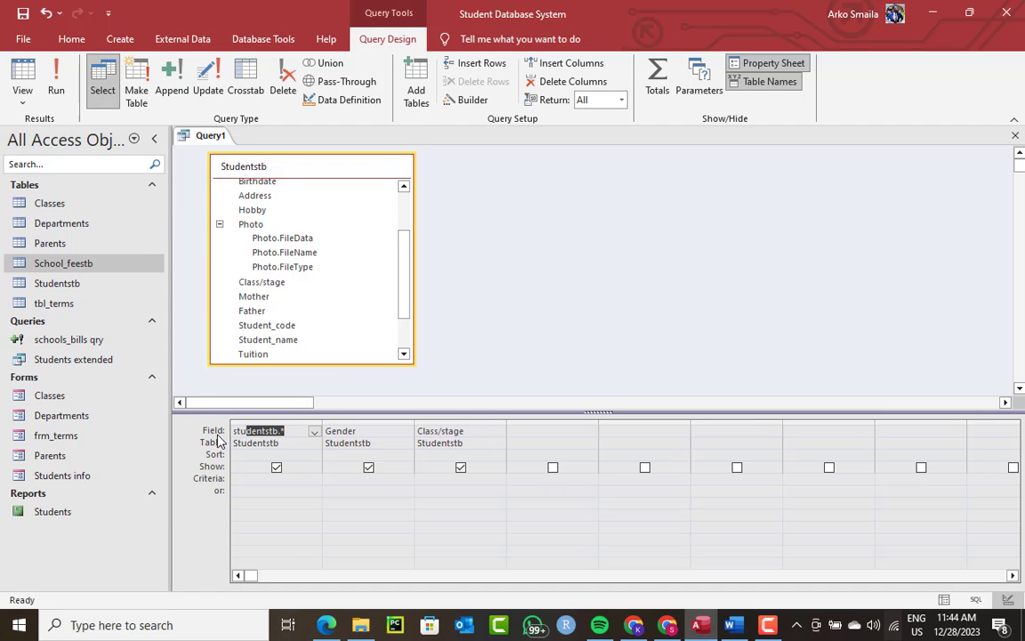
click(313, 431)
click(290, 442)
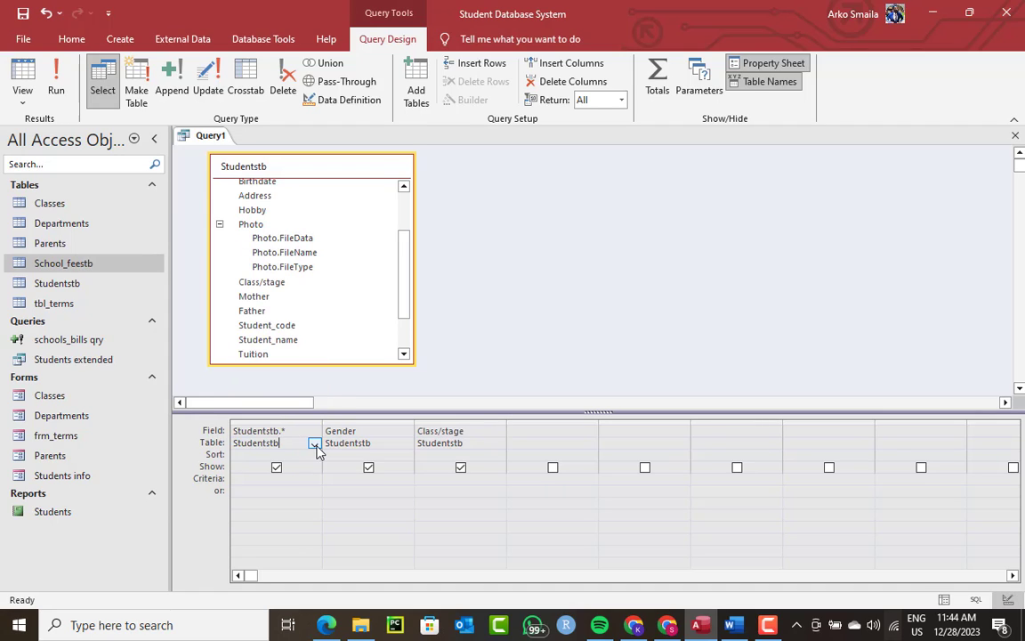
click(314, 443)
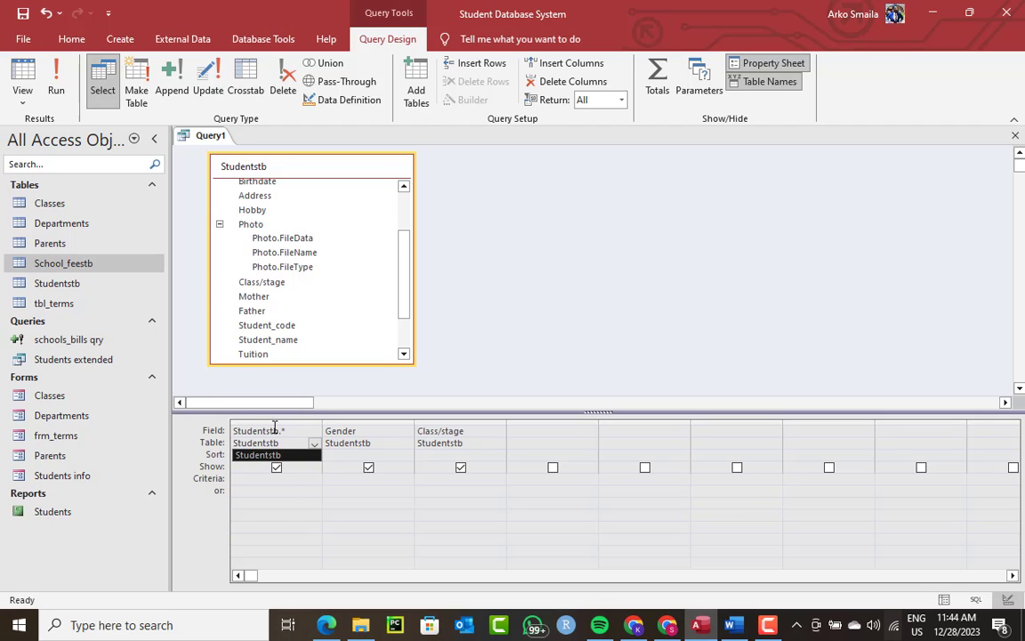
click(276, 422)
click(275, 421)
key(Delete)
key(Delete)
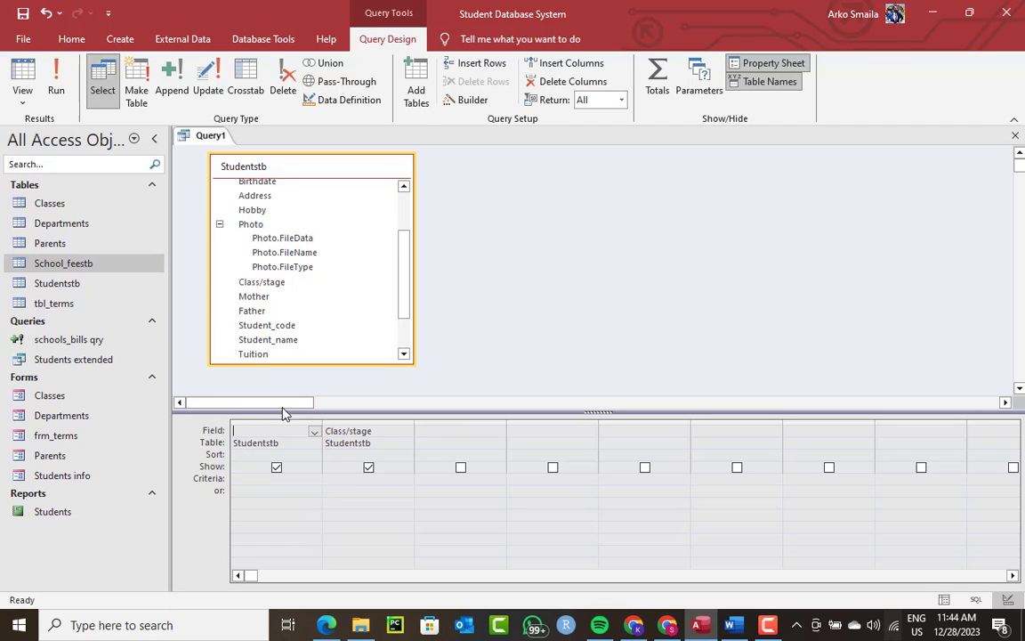
click(263, 501)
key(ctrl+z)
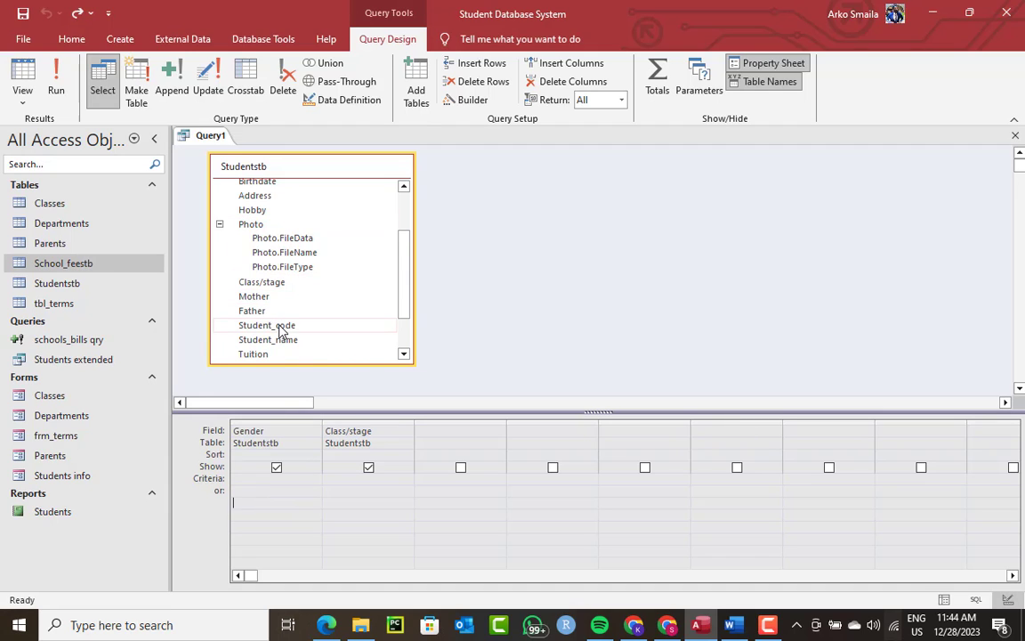
drag(283, 326, 252, 442)
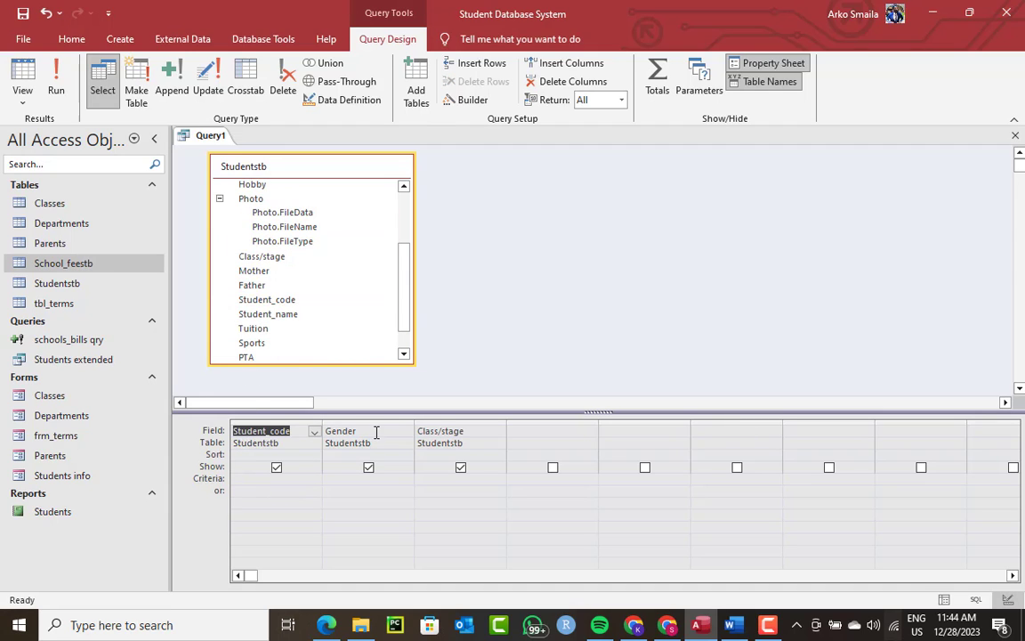
Step: Add Tuition, Sports, PTA, Computer_Housing and TotalBill, then run the query
click(435, 431)
scroll(307, 304, down, 1)
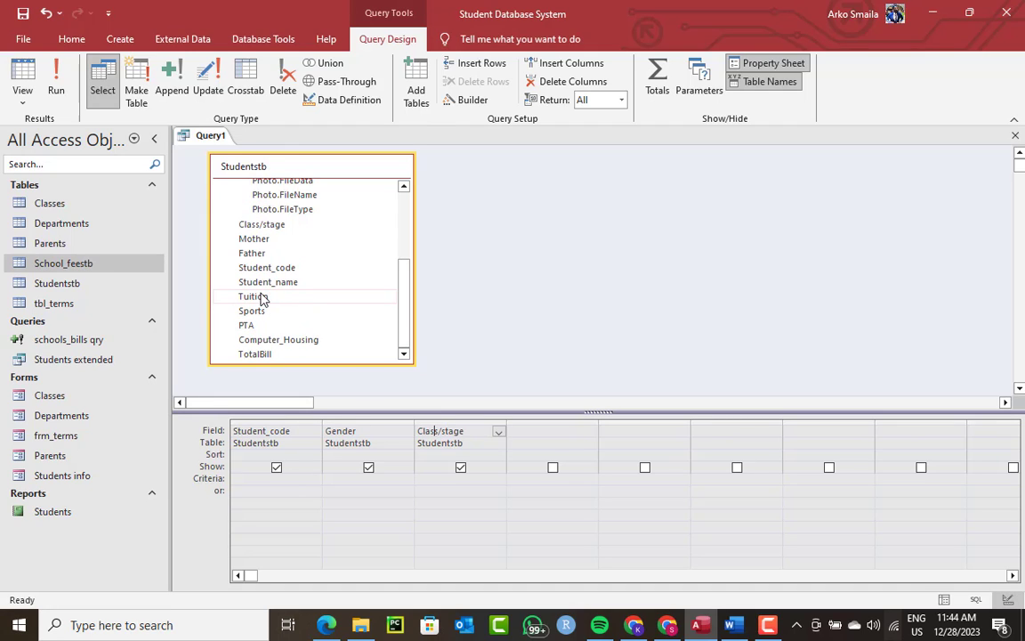
double_click(261, 297)
double_click(255, 313)
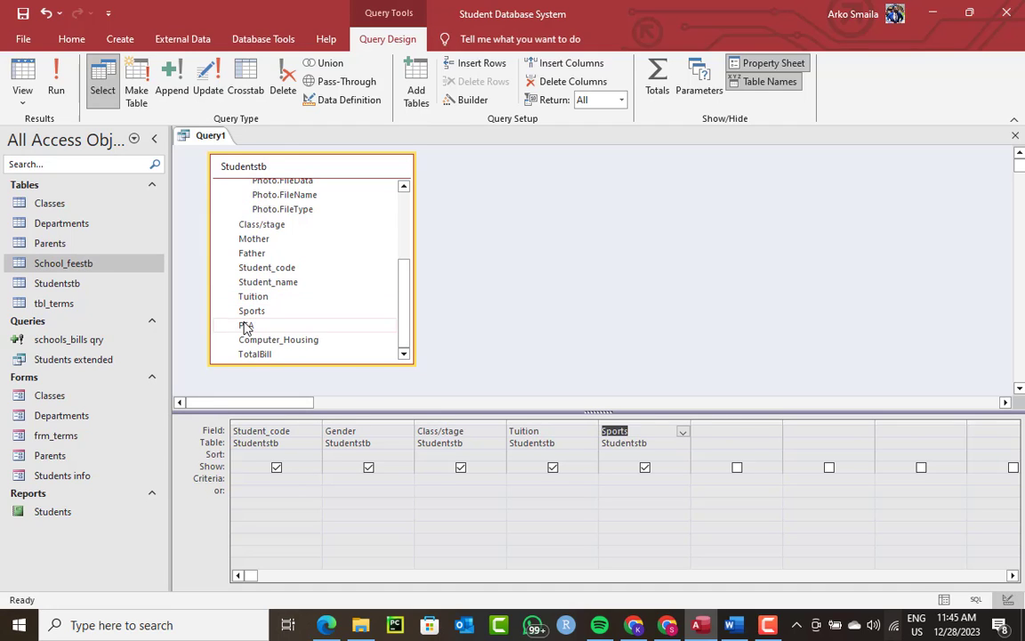
double_click(249, 326)
double_click(294, 342)
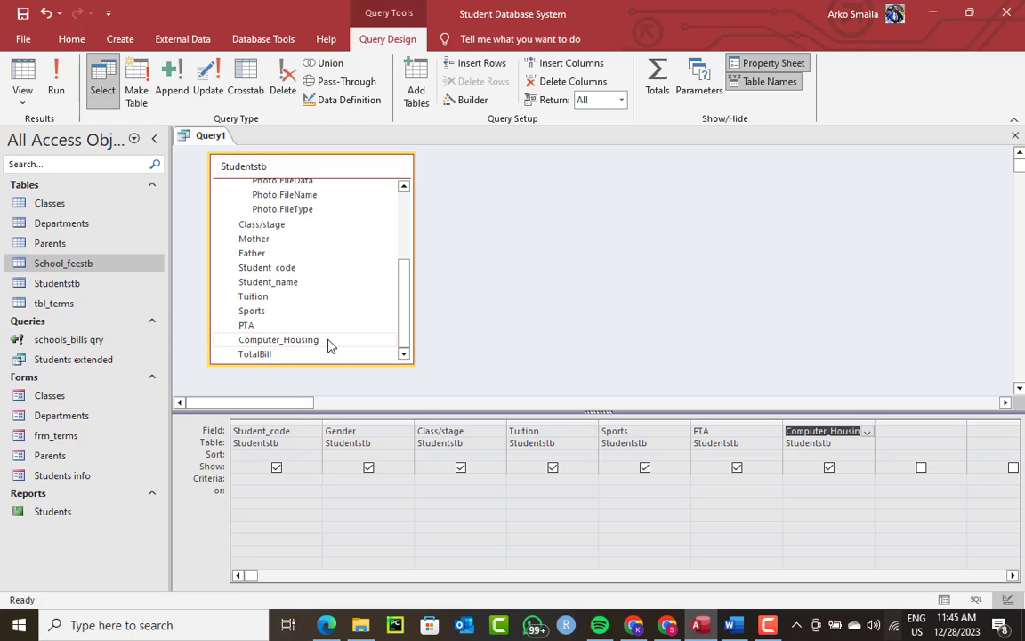
double_click(258, 354)
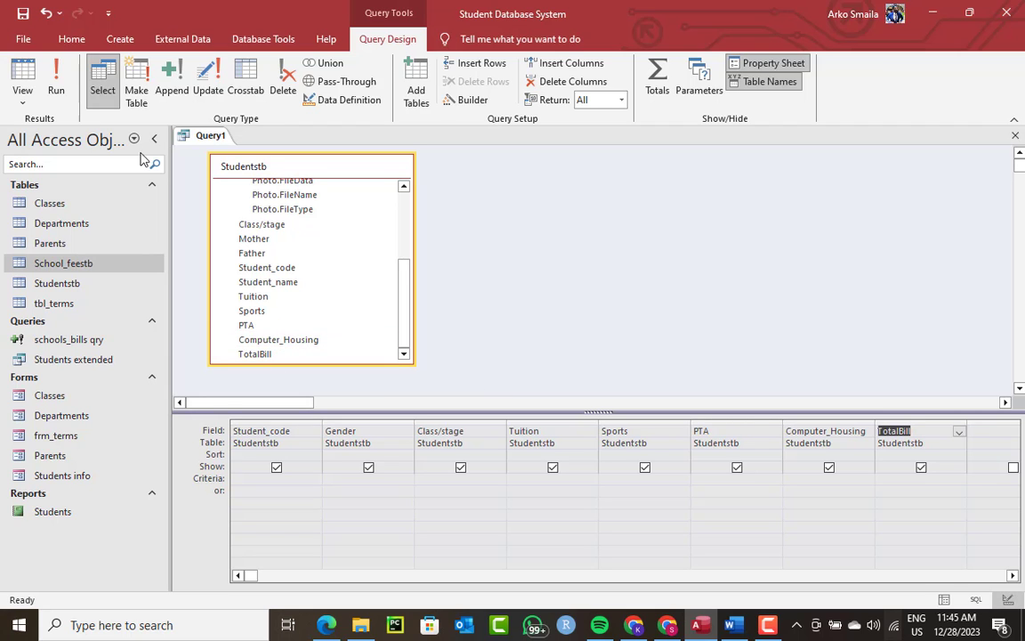
click(57, 89)
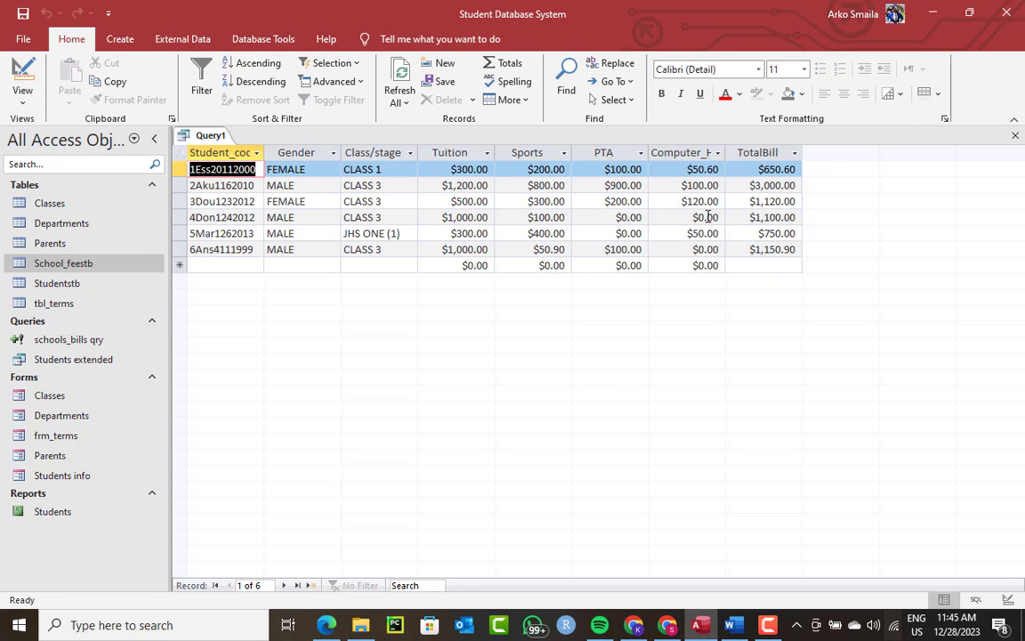
Step: Autofit the Student_code and Computer_Housing columns in the query results
double_click(264, 152)
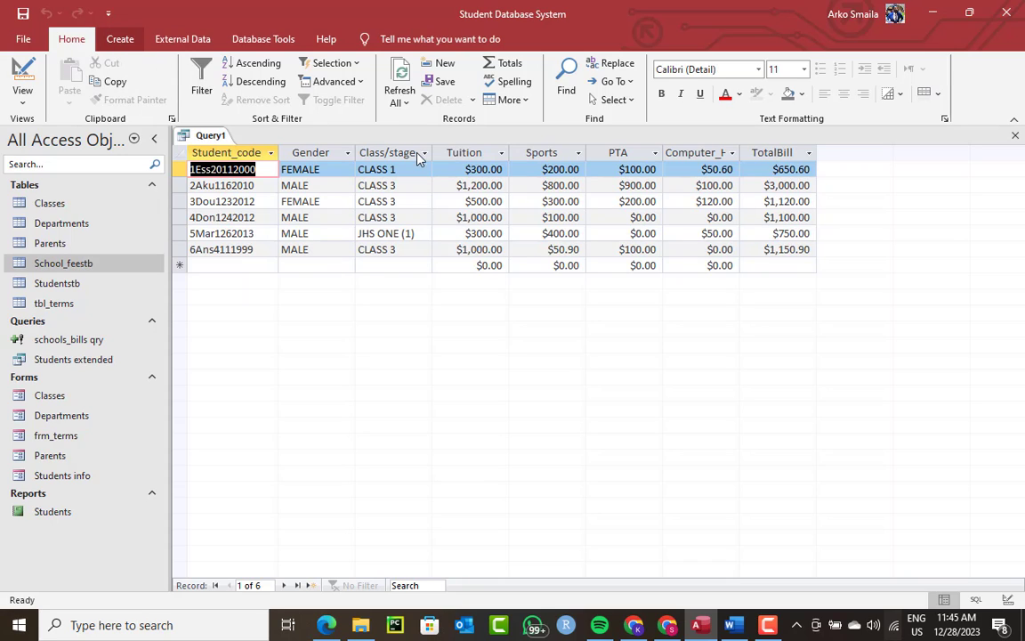
double_click(742, 146)
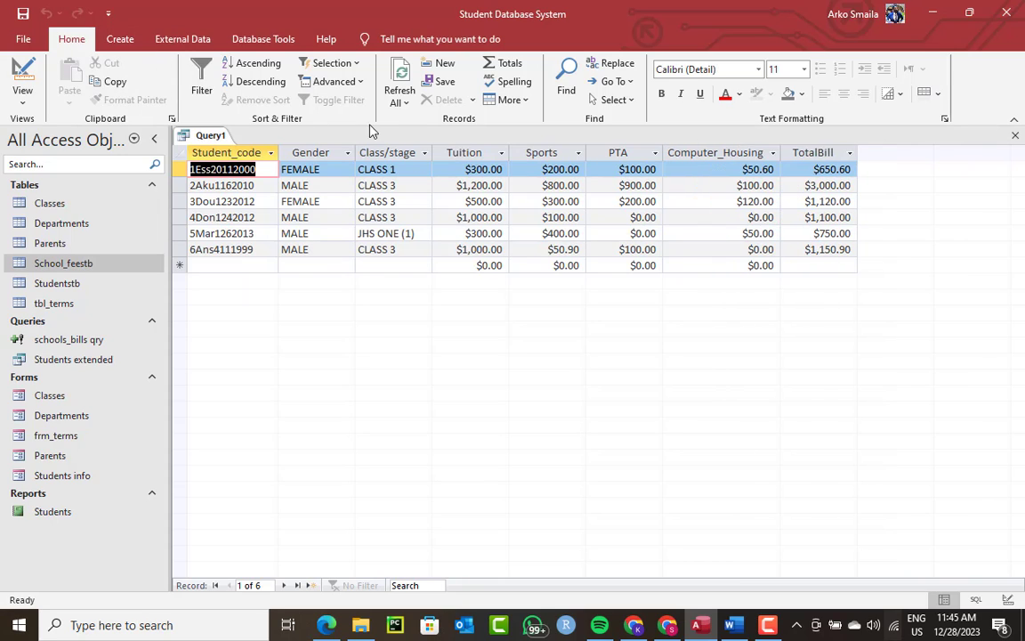
click(119, 39)
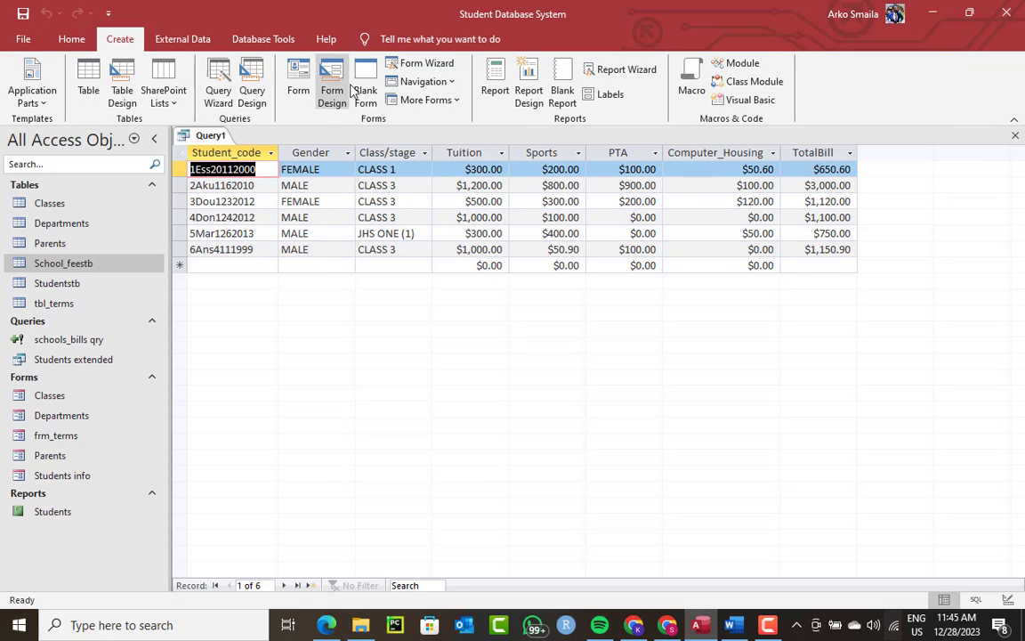
click(427, 64)
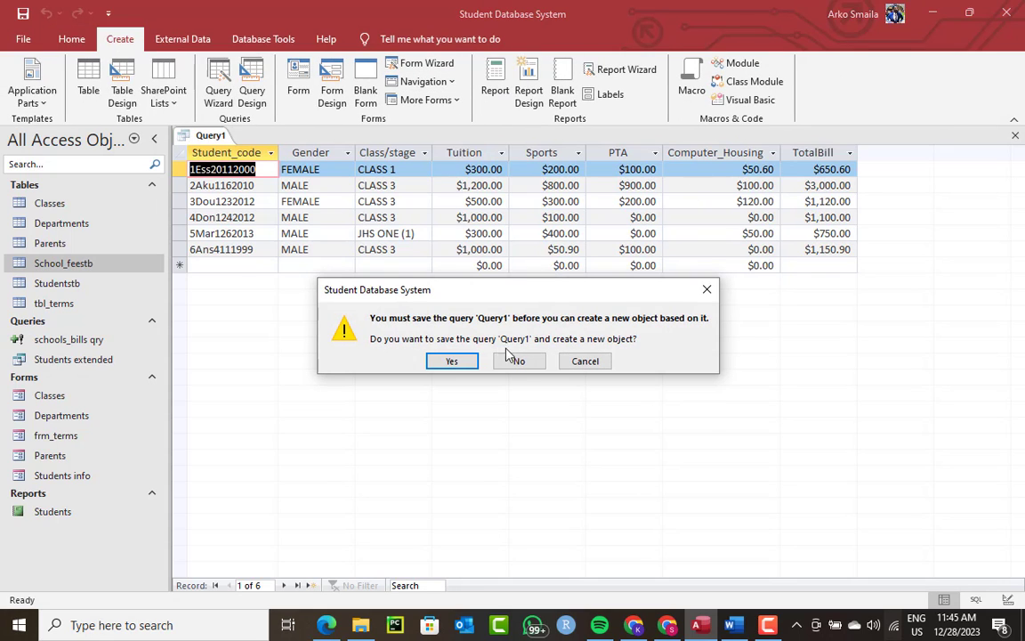
click(707, 289)
Step: Save the query as 'qry studentsbills'
key(ctrl+s)
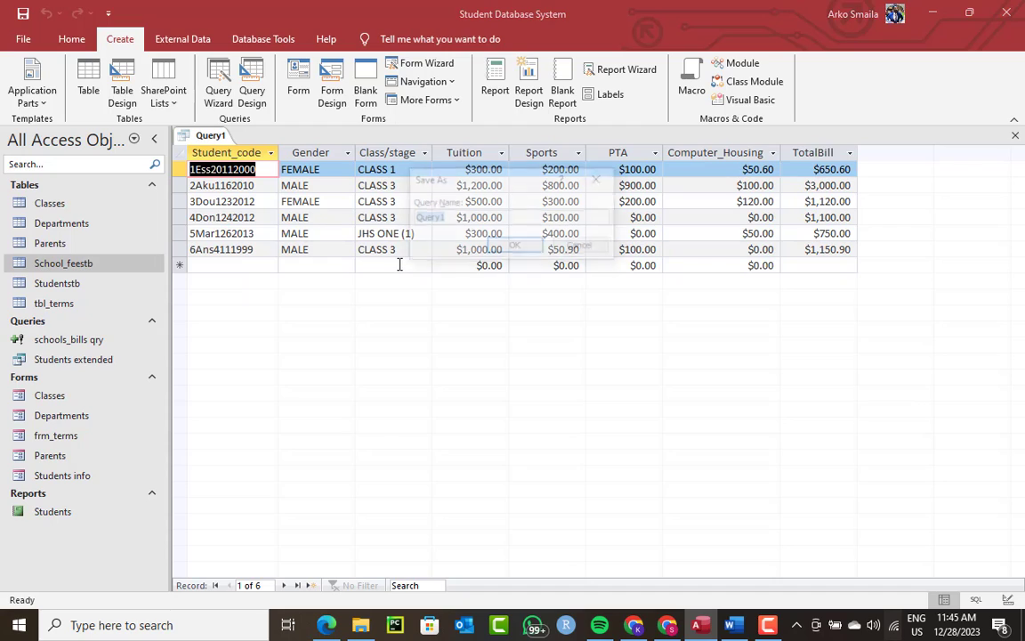
text(qry studentsb)
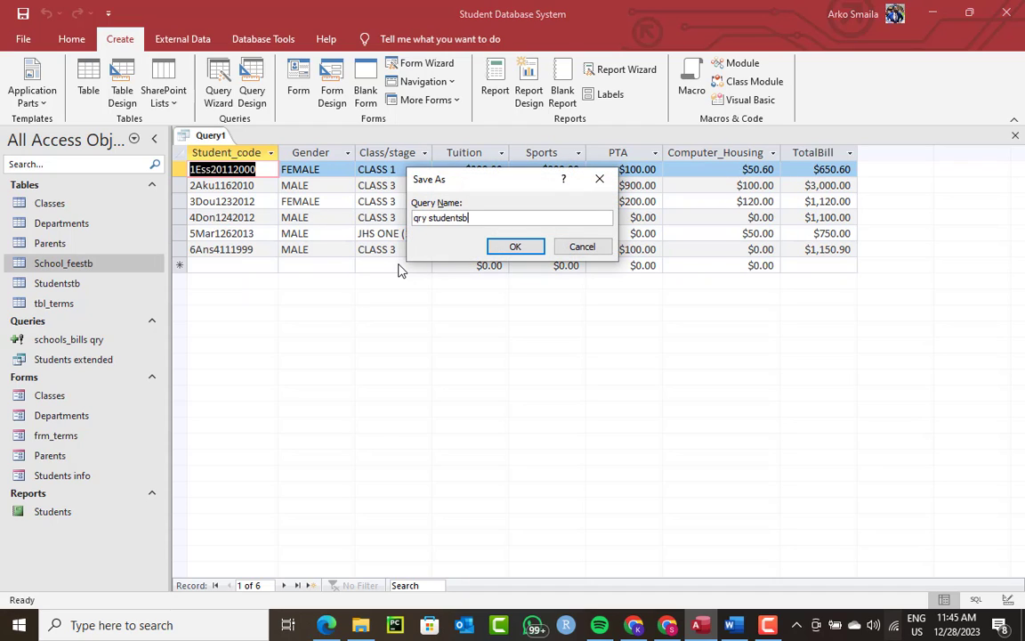
text(ills)
key(Return)
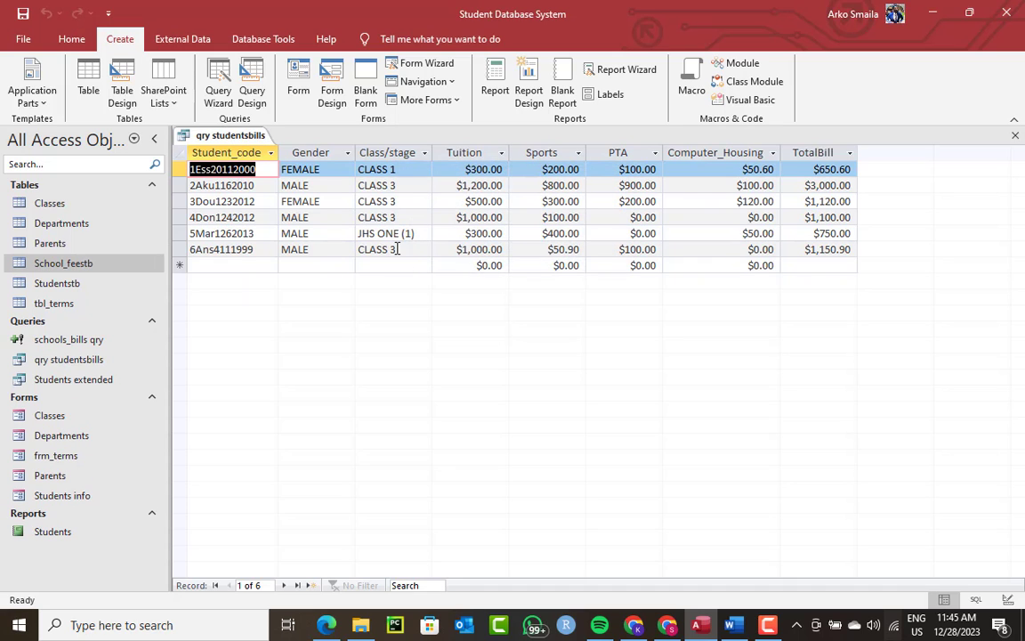
Step: Run the Form Wizard with all query fields, datasheet layout, titled 'frm billsheet'
click(424, 71)
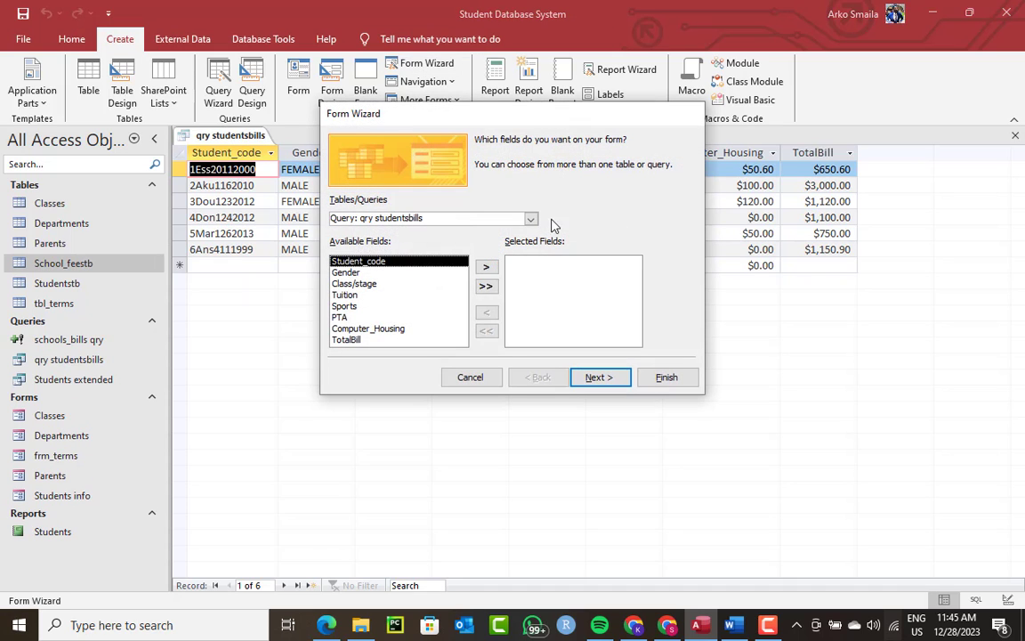
click(486, 286)
click(600, 384)
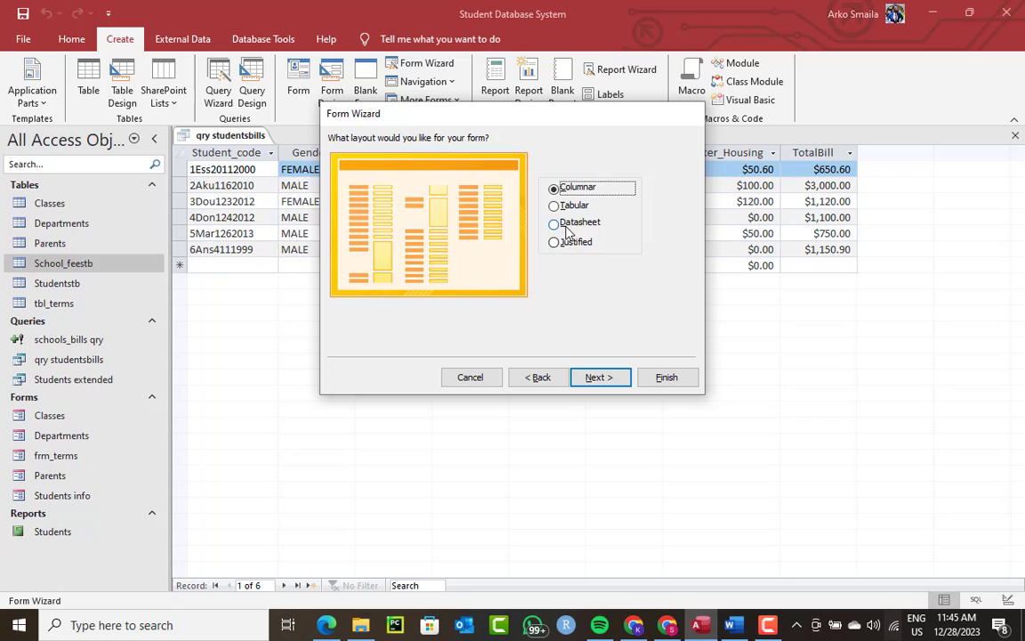
click(569, 223)
click(601, 377)
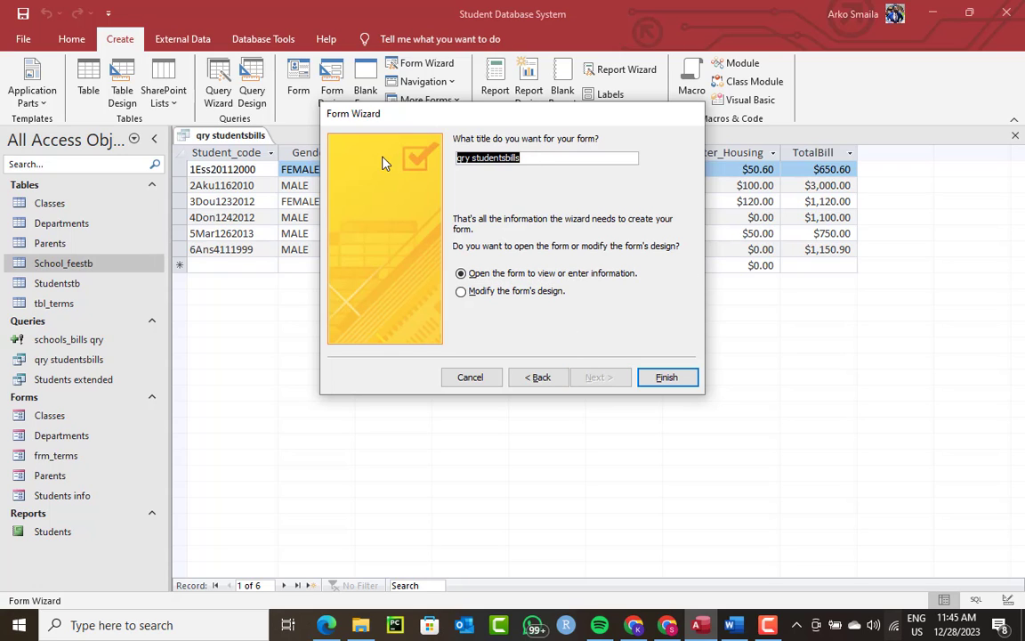
text(frm )
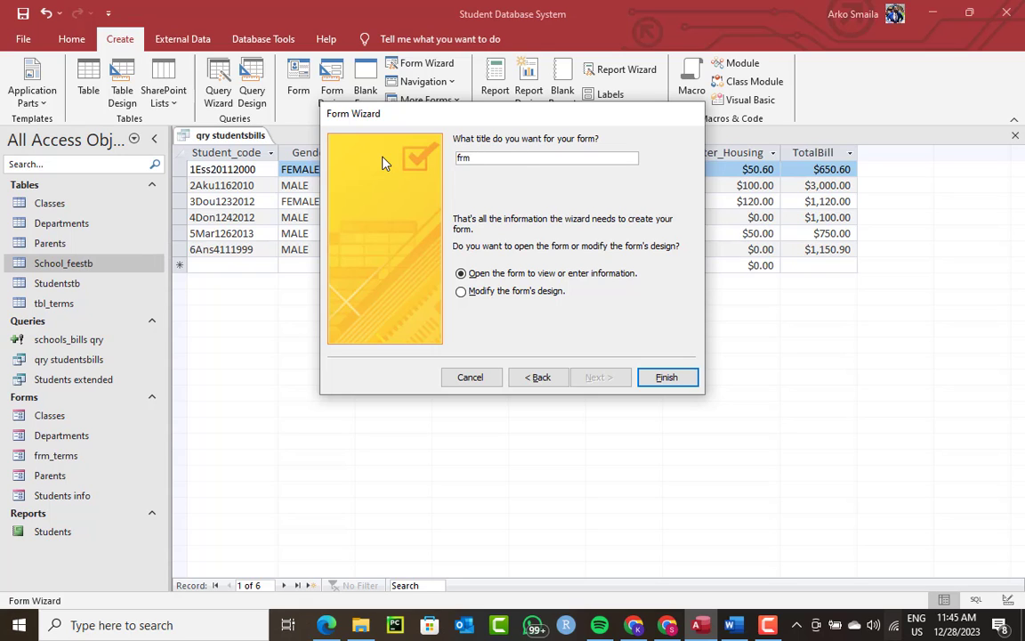
text(billsheet)
key(Return)
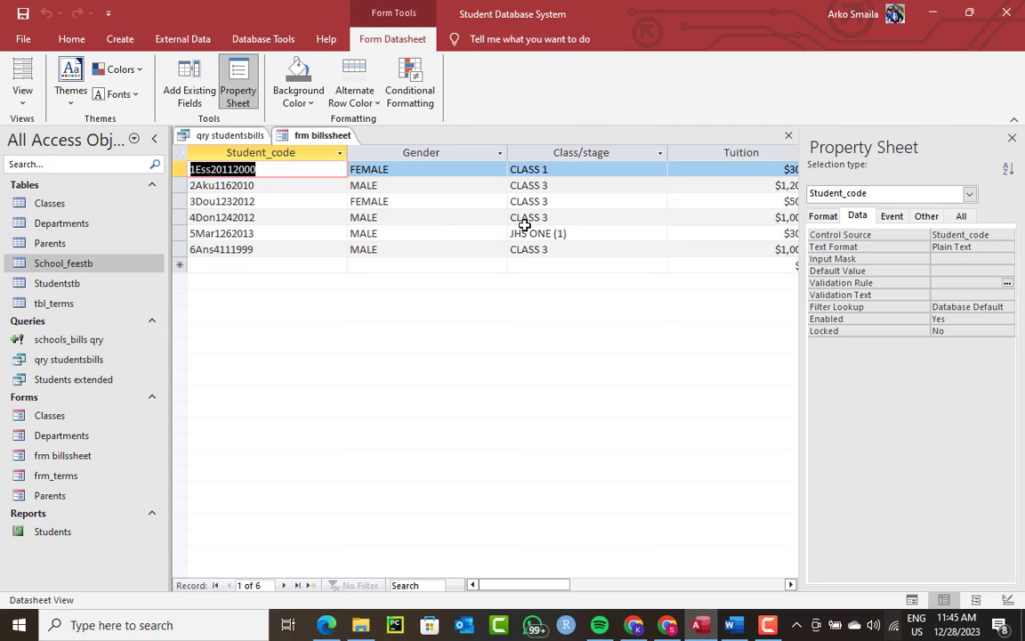
Step: Best-fit the Student_code, Gender, Class/stage and Tuition column widths
click(315, 147)
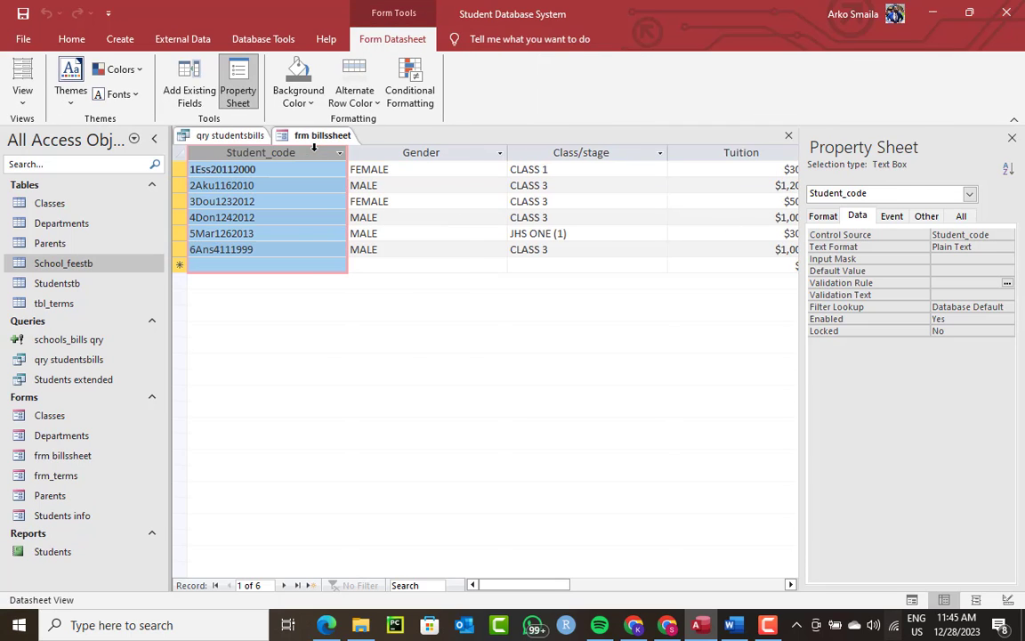
right_click(314, 147)
click(369, 236)
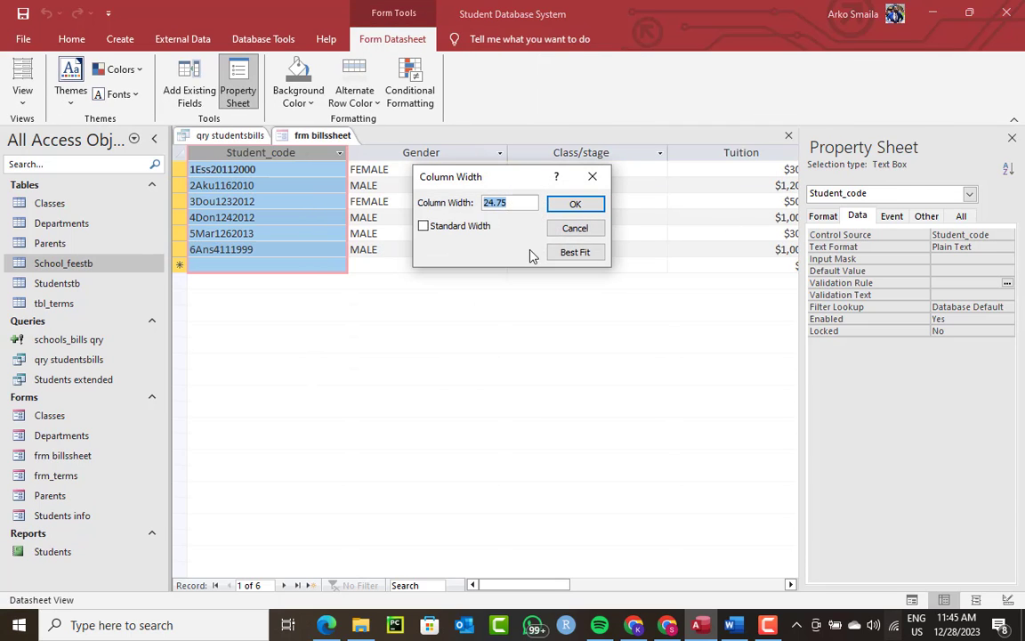
click(574, 252)
right_click(378, 158)
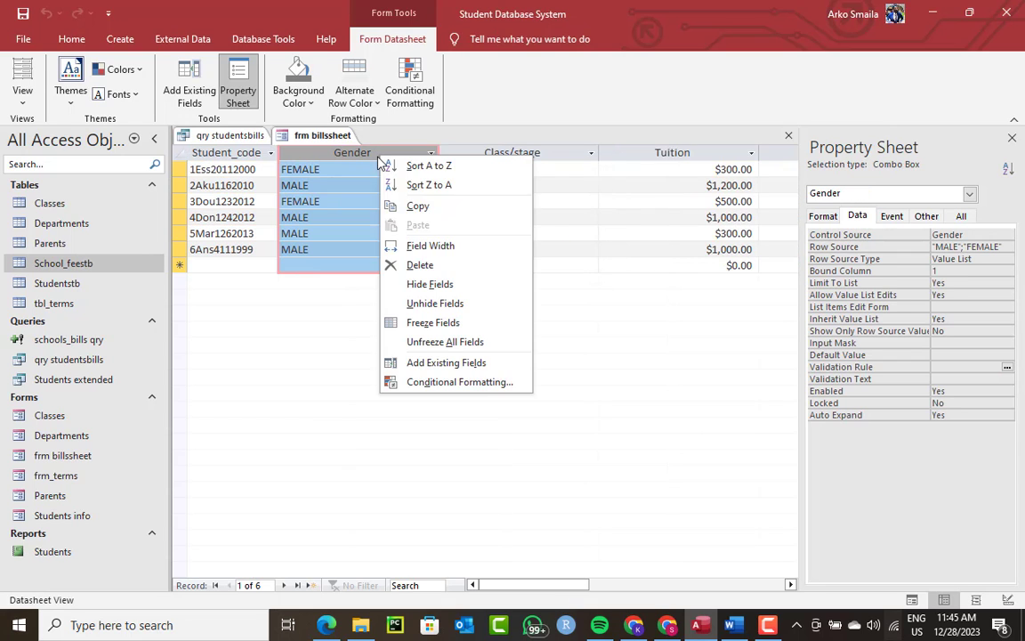
click(431, 246)
click(560, 250)
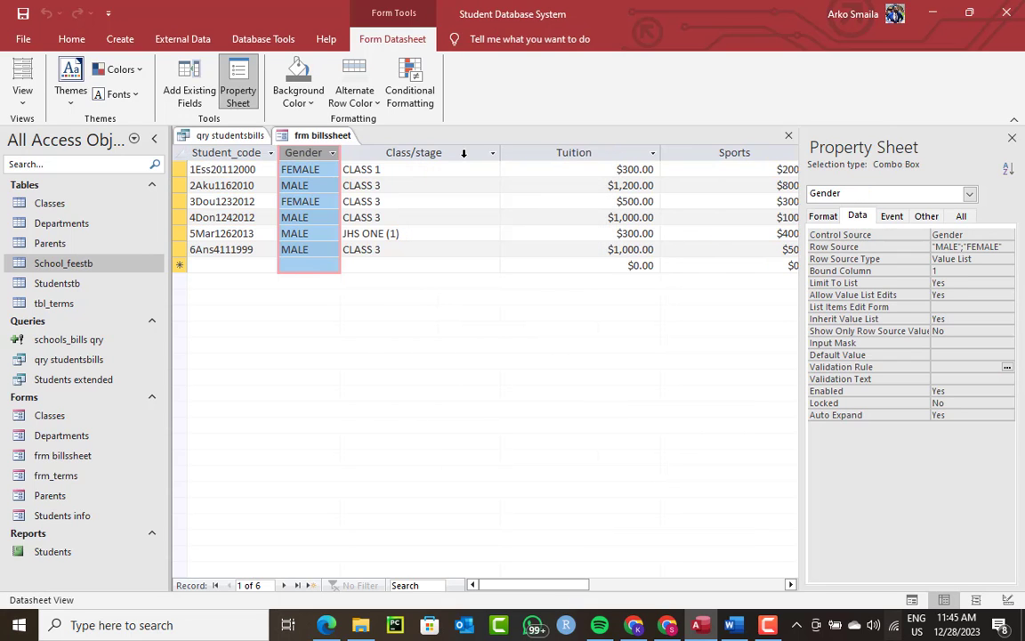
right_click(464, 153)
click(598, 257)
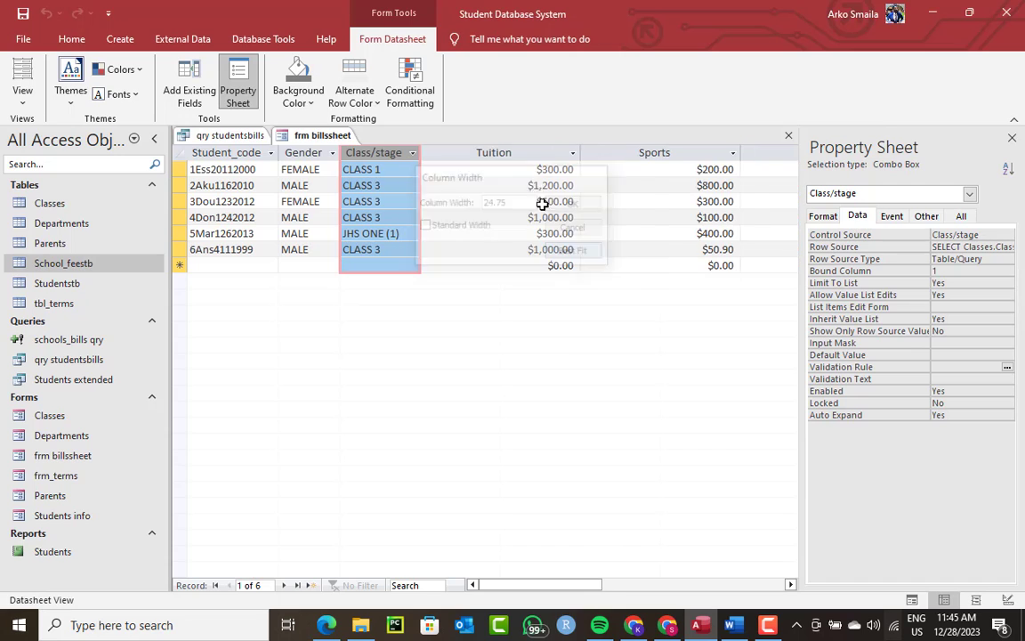
click(485, 151)
right_click(483, 150)
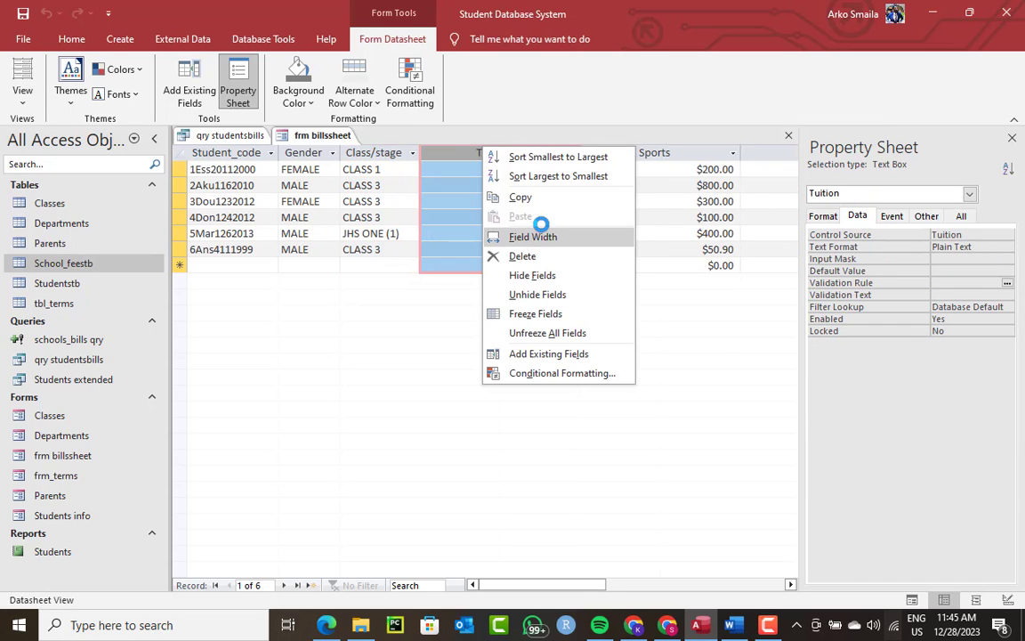
click(538, 235)
click(583, 252)
Step: Best-fit the Sports, PTA, Computer_Housing and TotalBill column widths
click(625, 156)
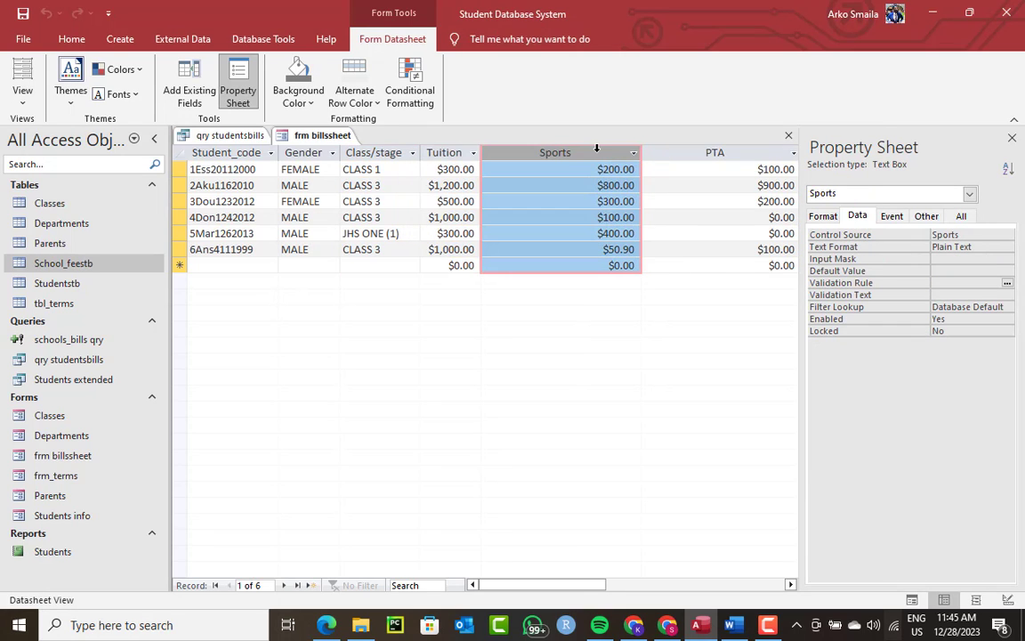
right_click(598, 152)
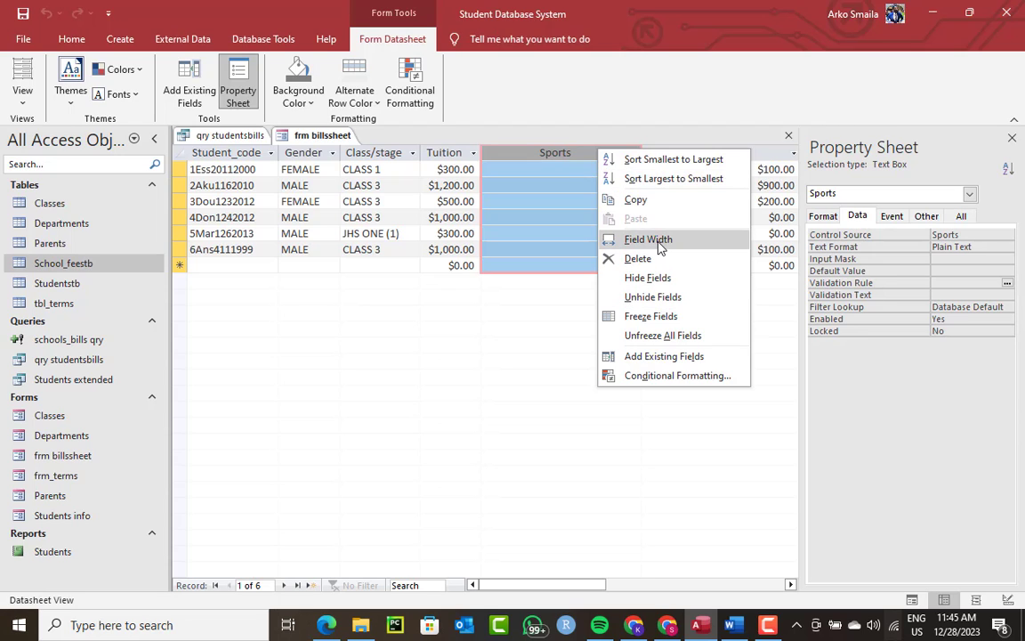
click(658, 238)
click(580, 203)
click(684, 153)
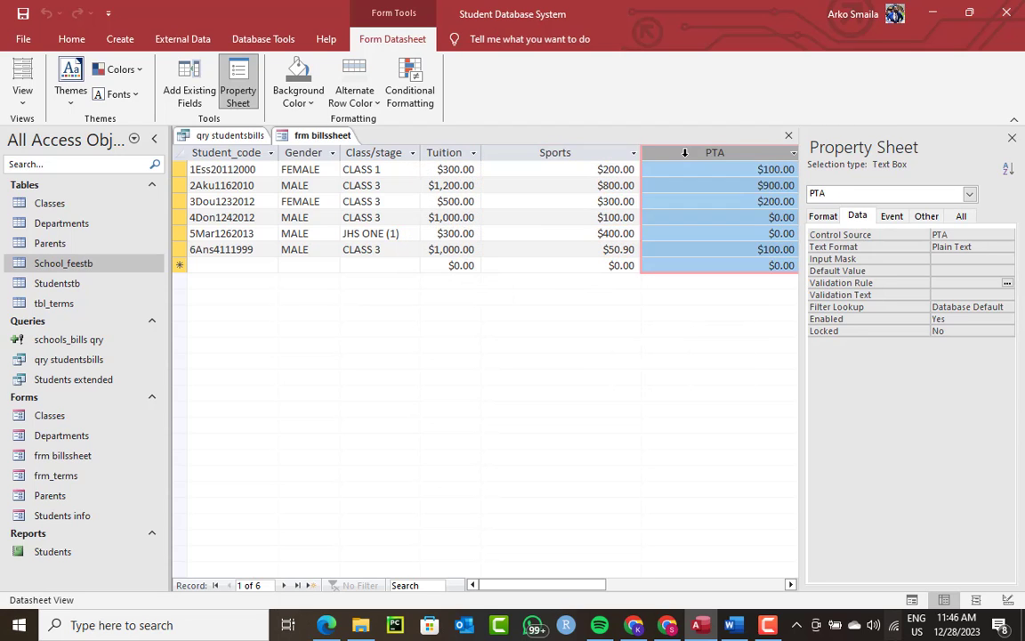
right_click(589, 153)
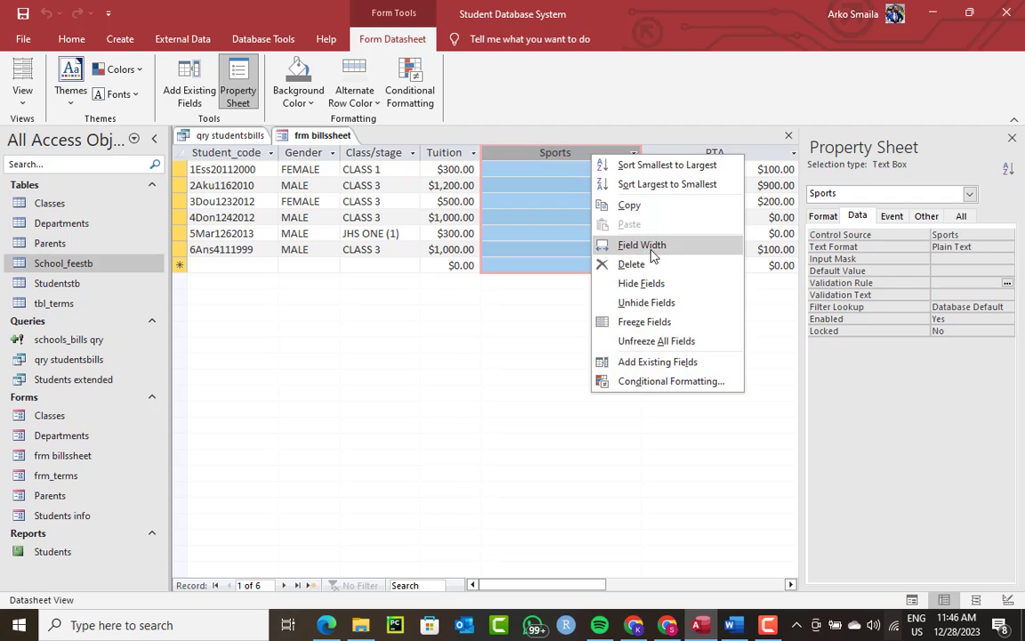
click(657, 240)
click(575, 252)
click(602, 154)
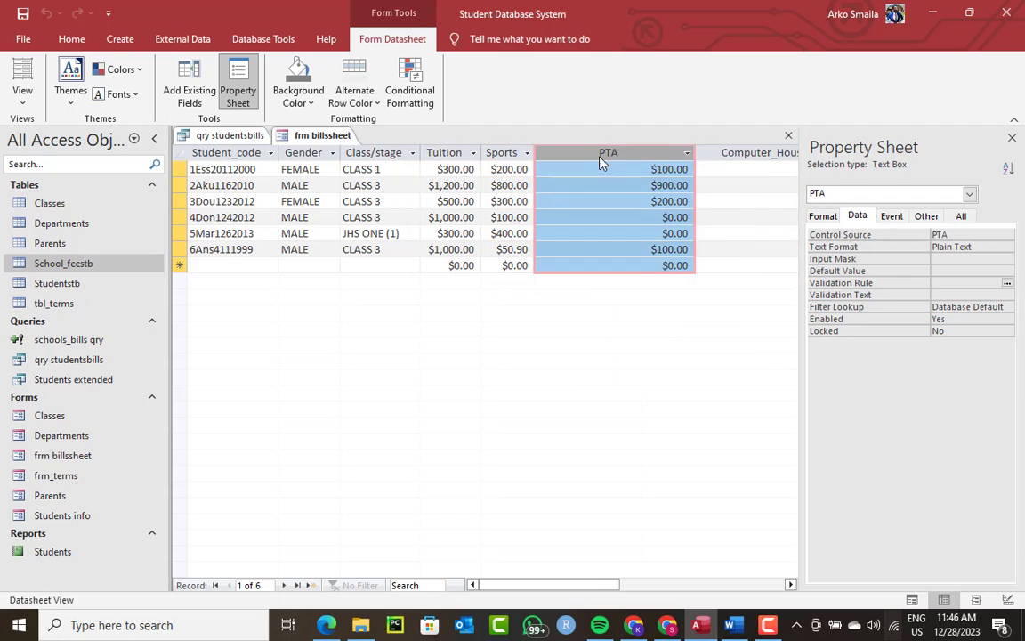
right_click(601, 155)
click(651, 243)
click(577, 253)
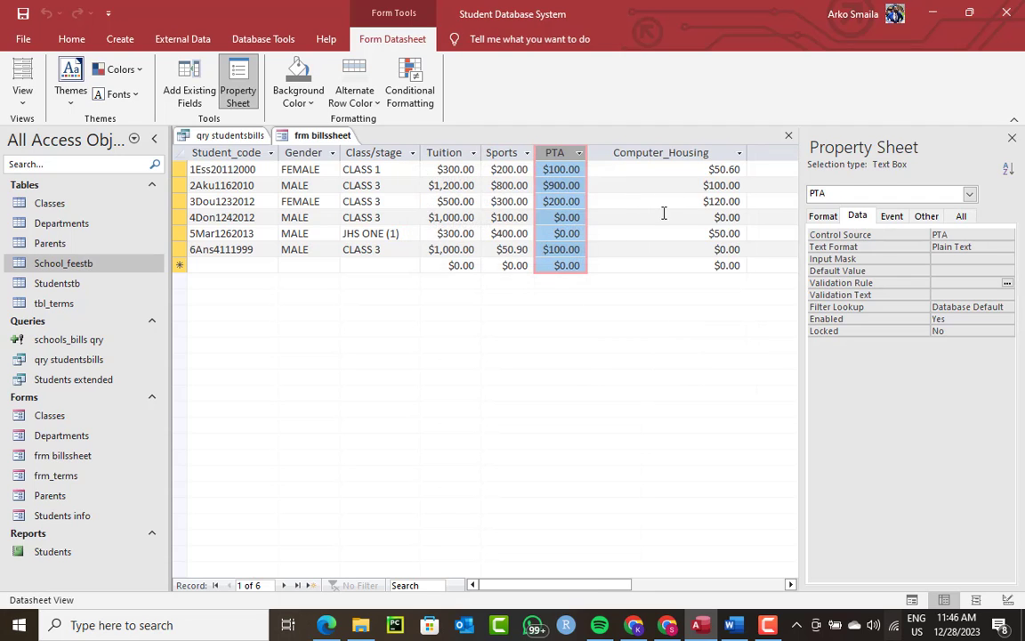
right_click(660, 153)
click(672, 242)
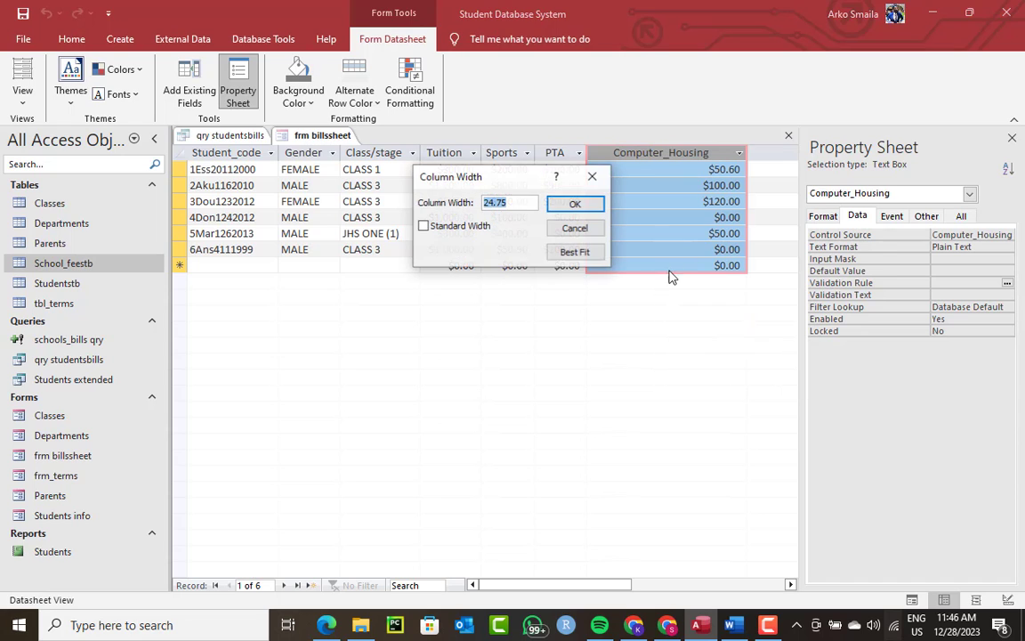
click(575, 251)
right_click(732, 153)
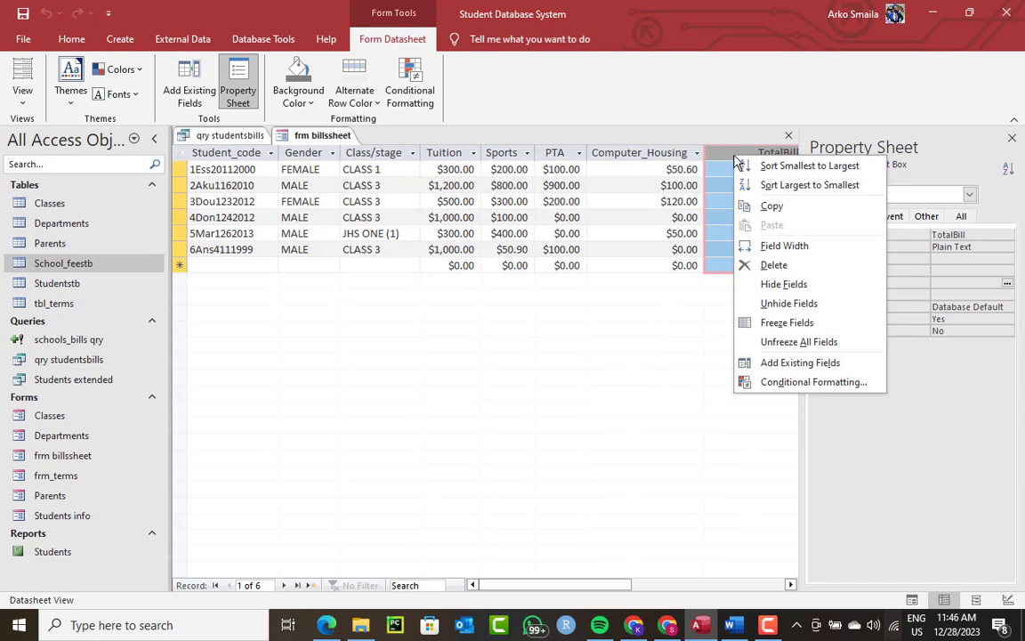
click(756, 245)
click(578, 252)
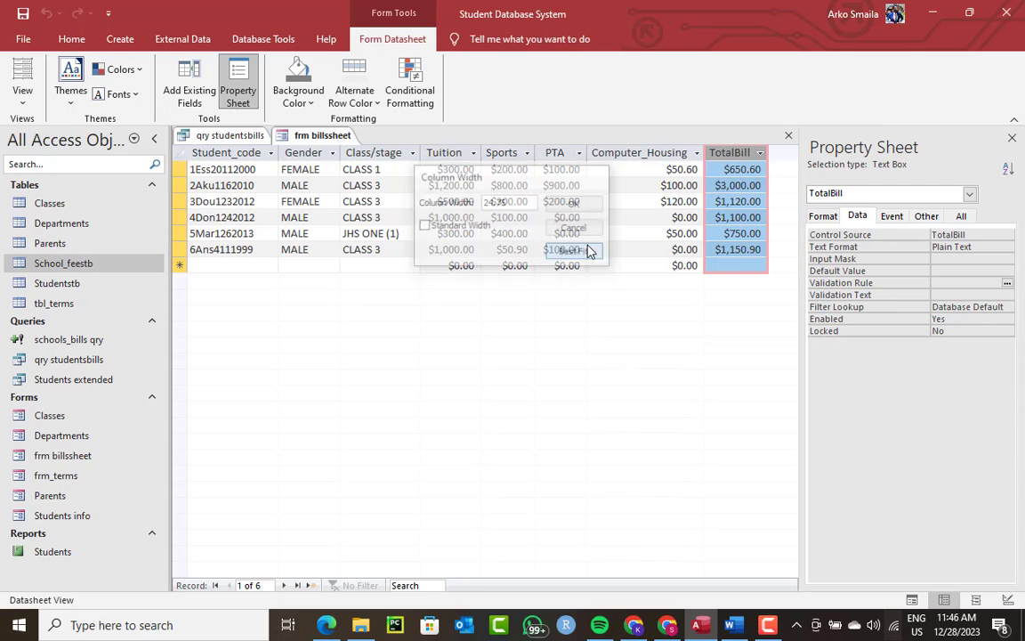
Step: Set alternate row color to No Color and the datasheet font to Calibri, size 12
click(376, 103)
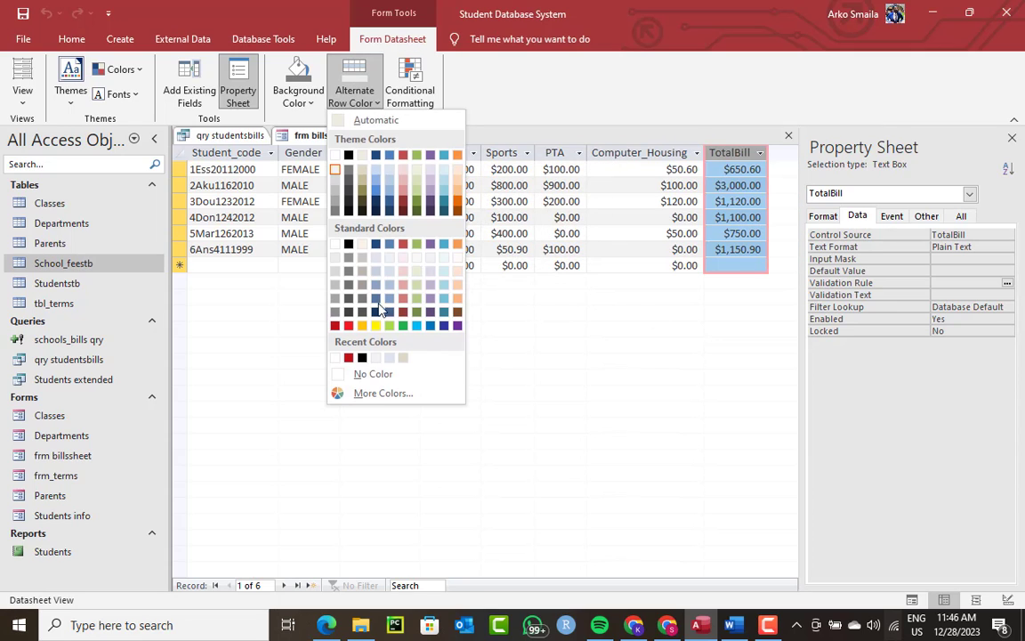
click(378, 373)
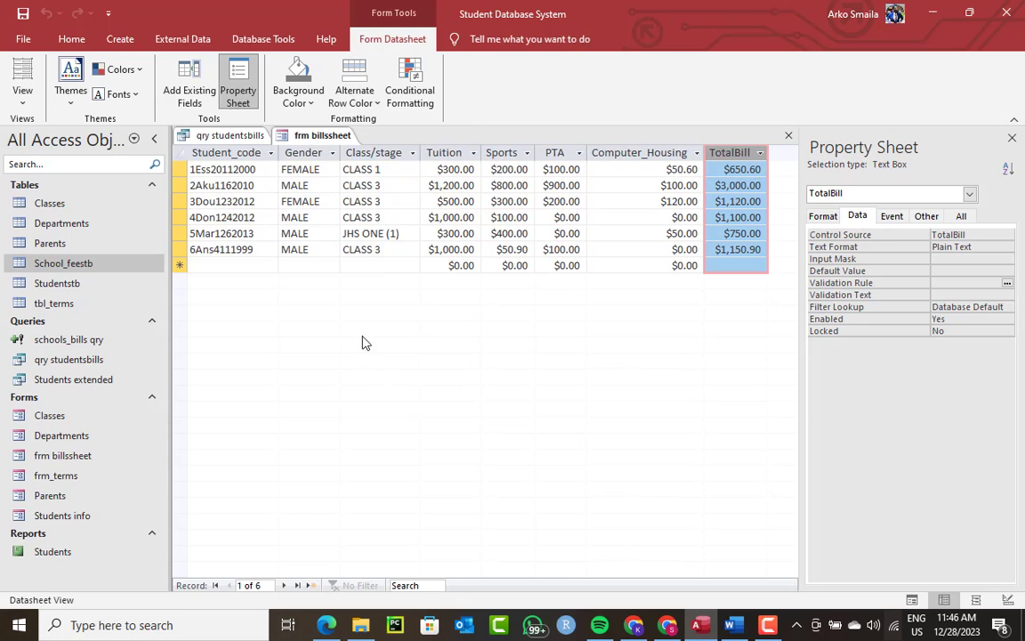
click(71, 38)
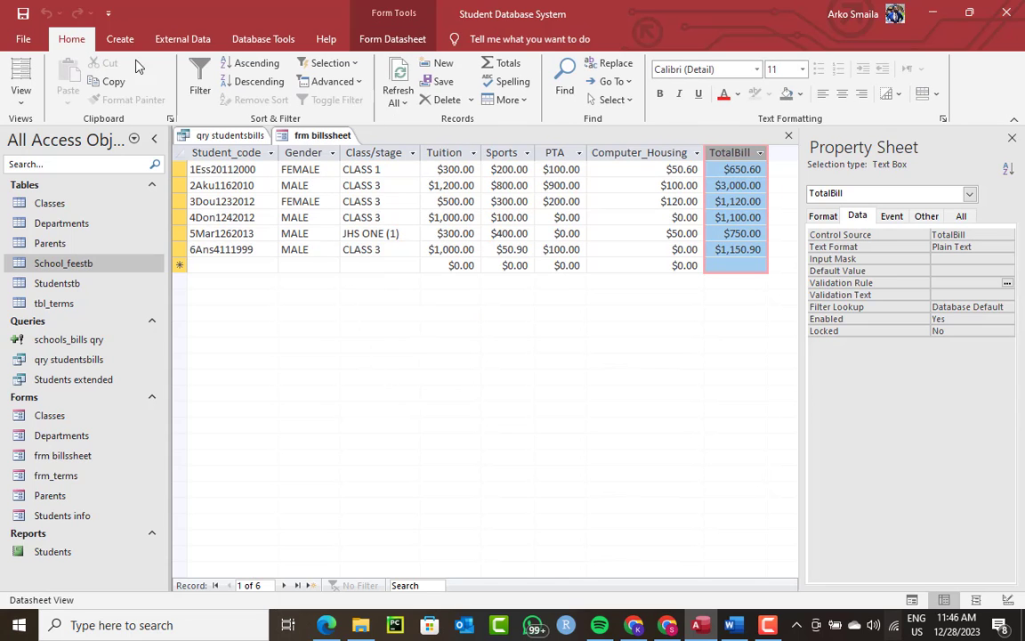
click(758, 71)
click(723, 165)
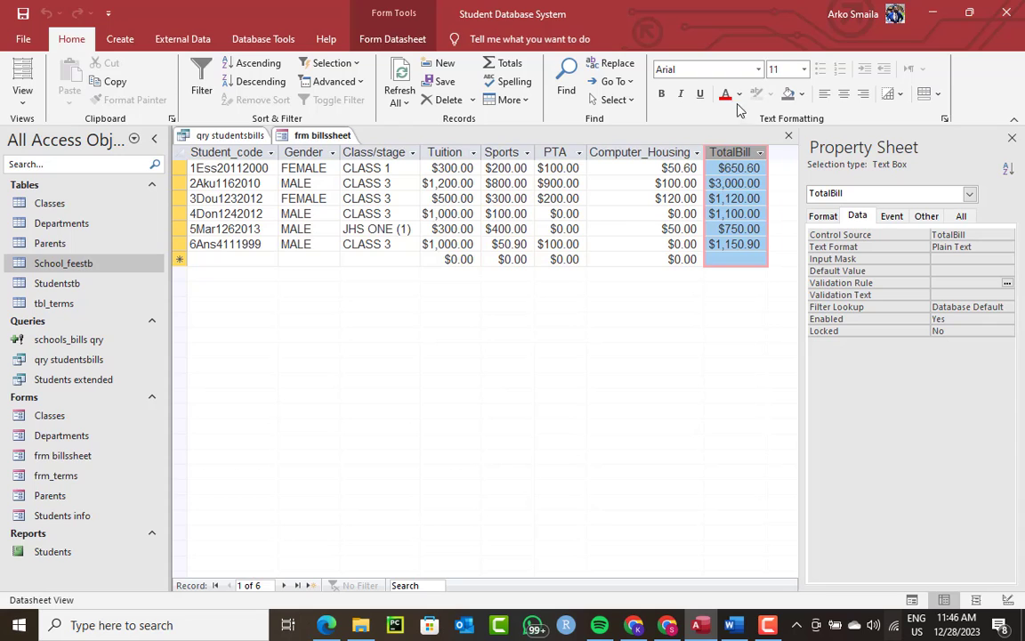
click(758, 69)
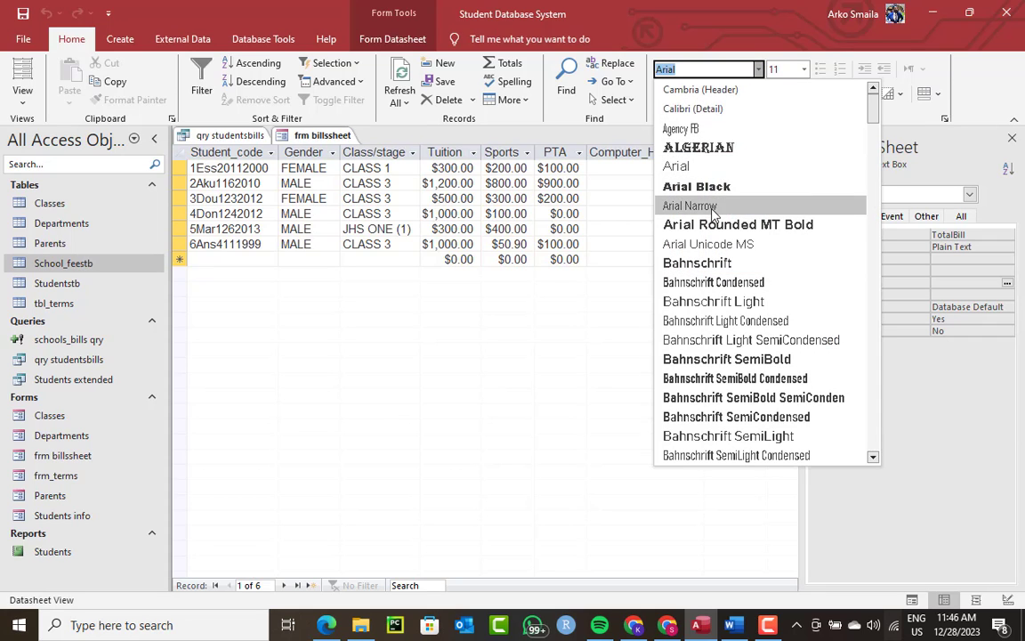
click(708, 244)
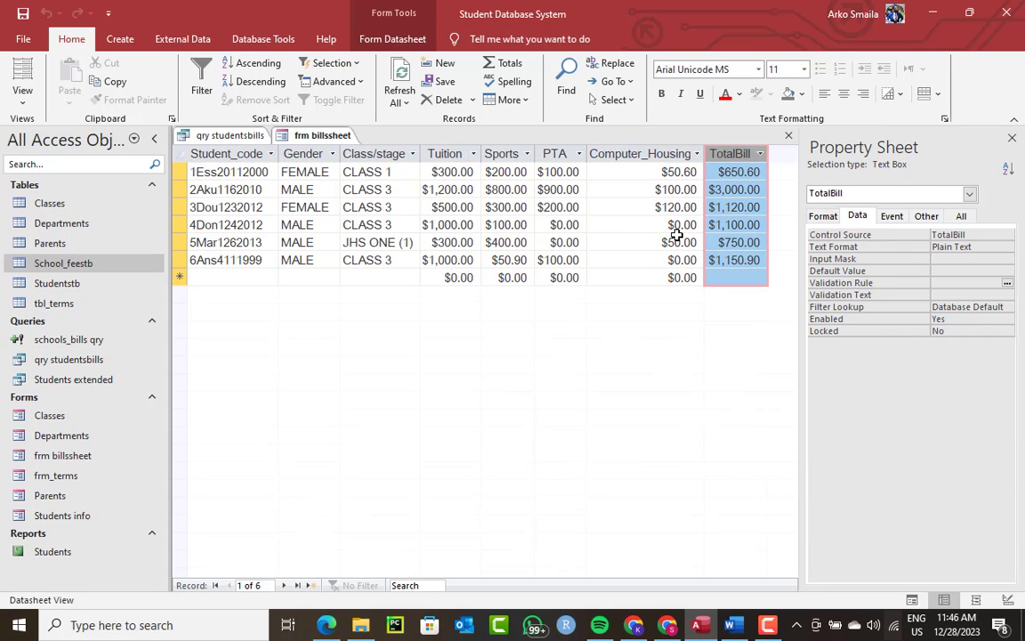
click(758, 70)
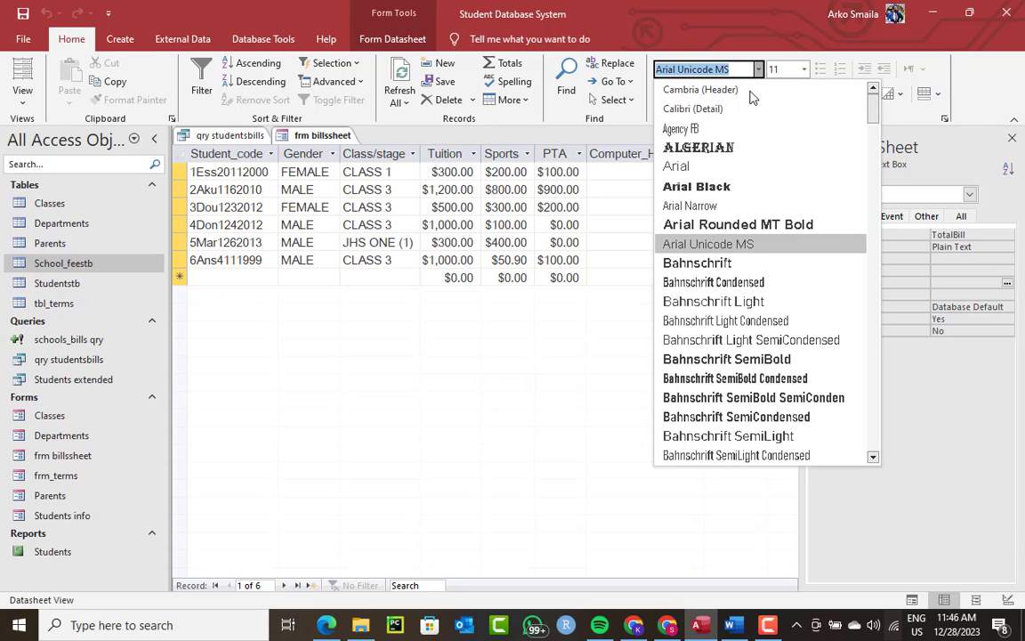
click(723, 107)
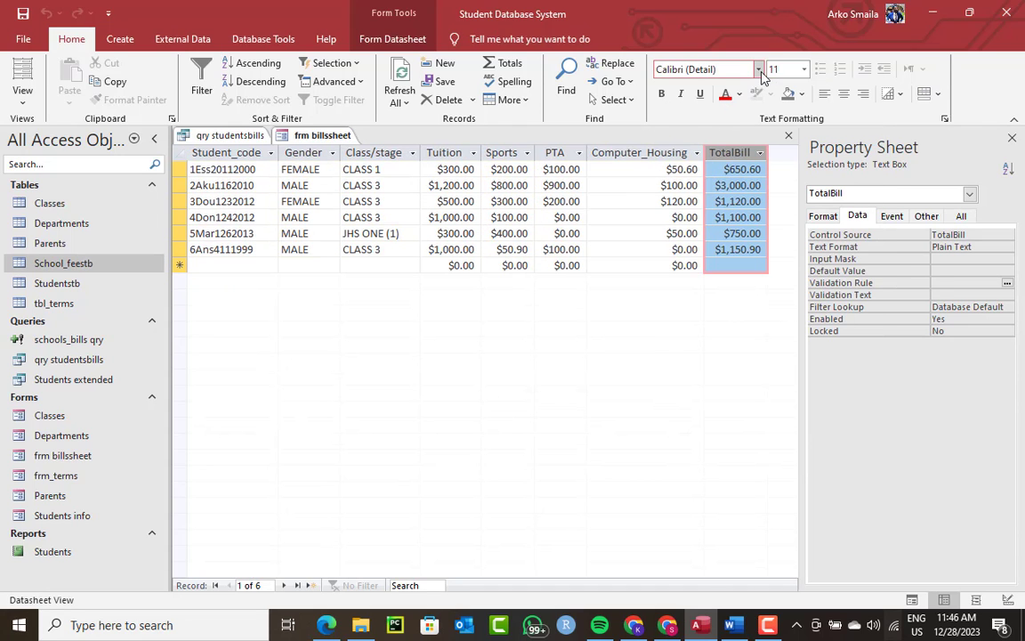
click(758, 70)
click(722, 89)
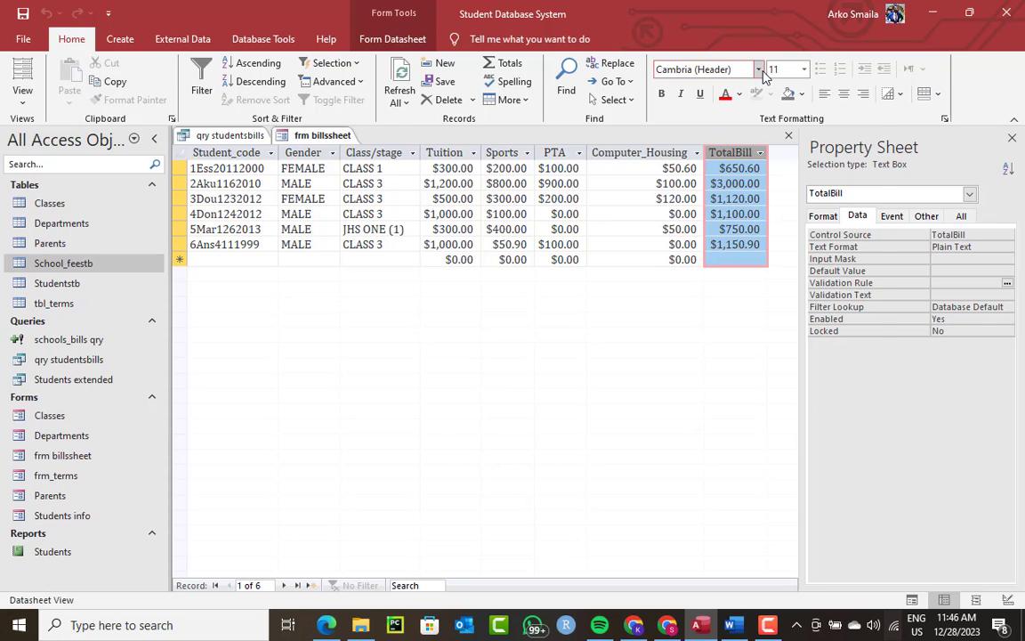
click(758, 69)
click(755, 105)
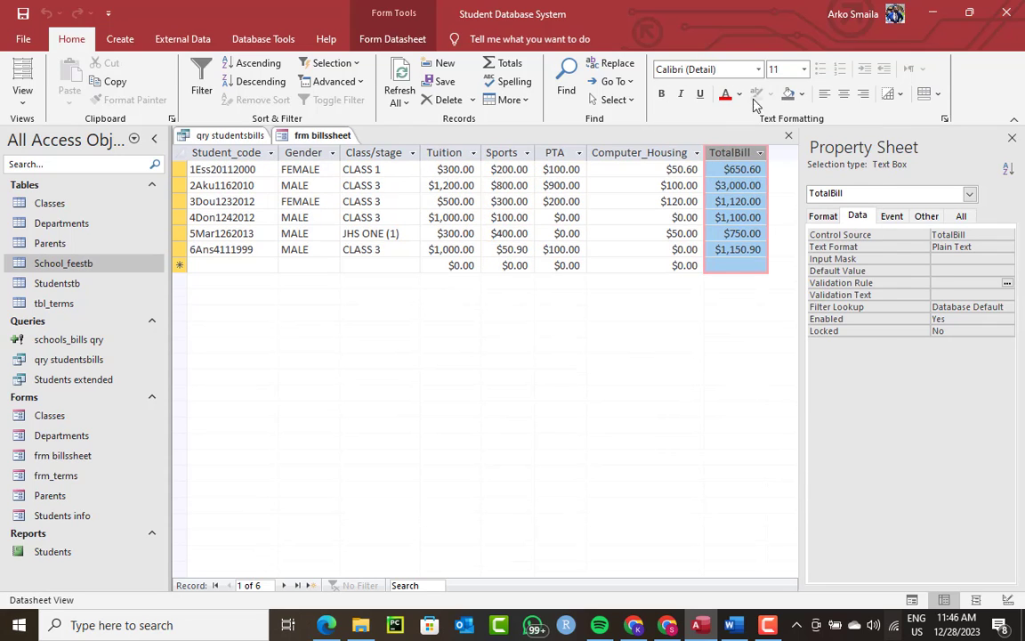
click(803, 69)
click(776, 145)
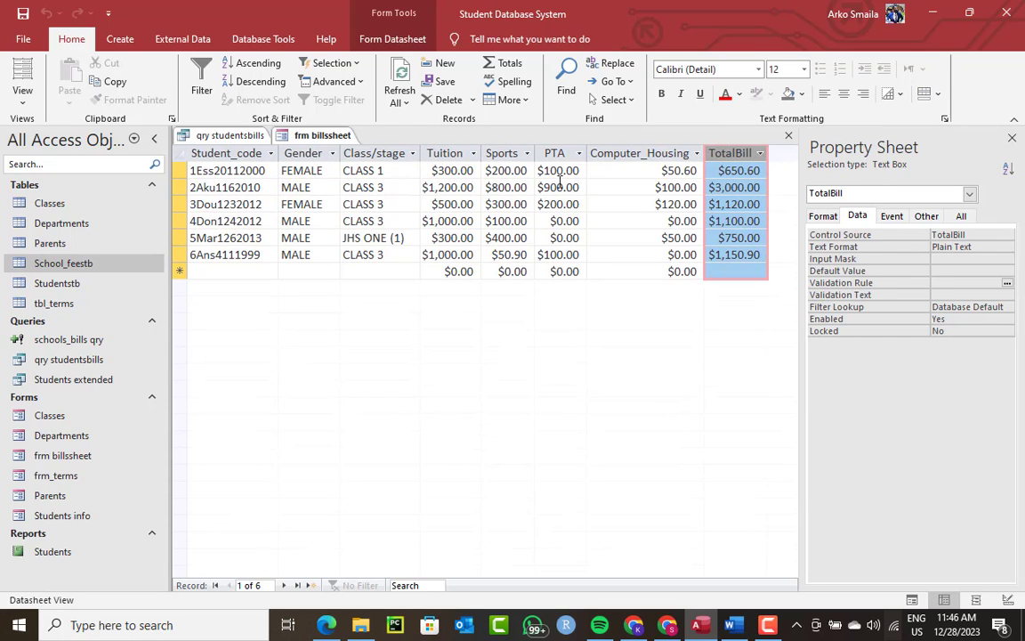
Step: Add a Totals row and sum the Tuition and Sports columns
click(657, 204)
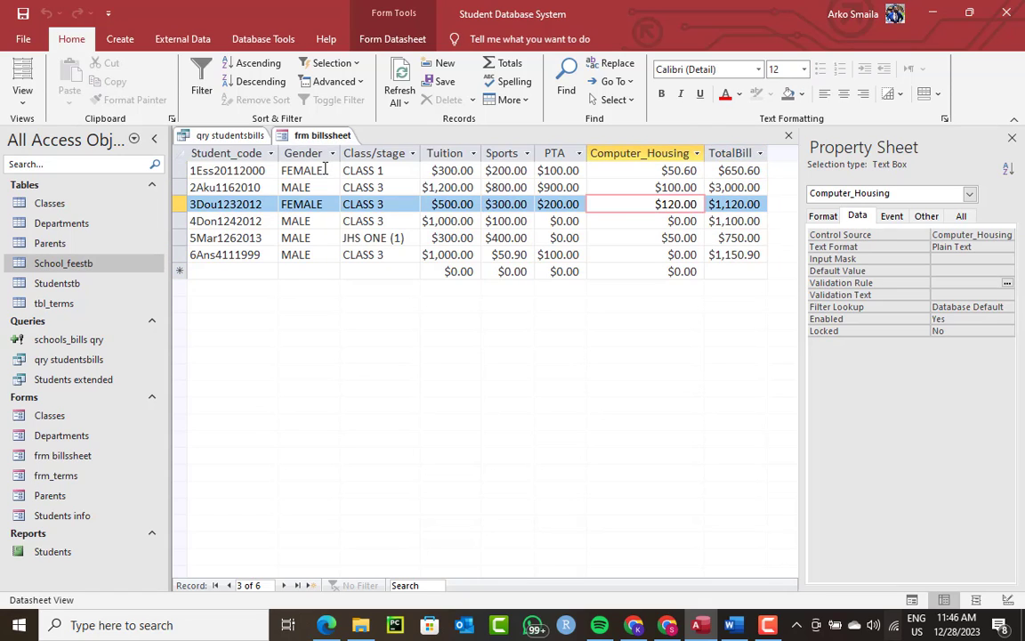
click(505, 64)
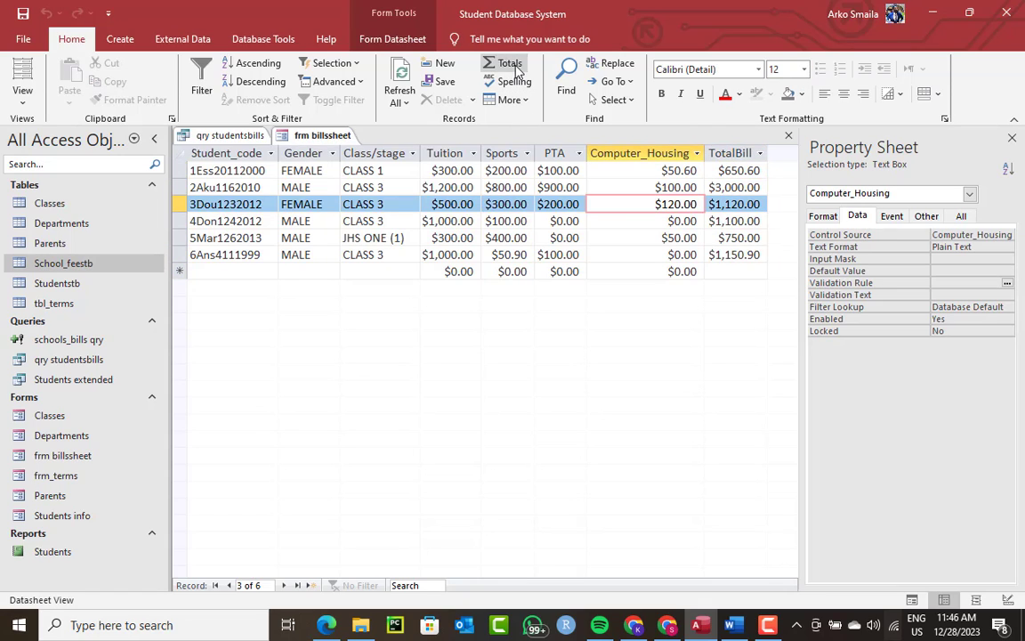
click(458, 288)
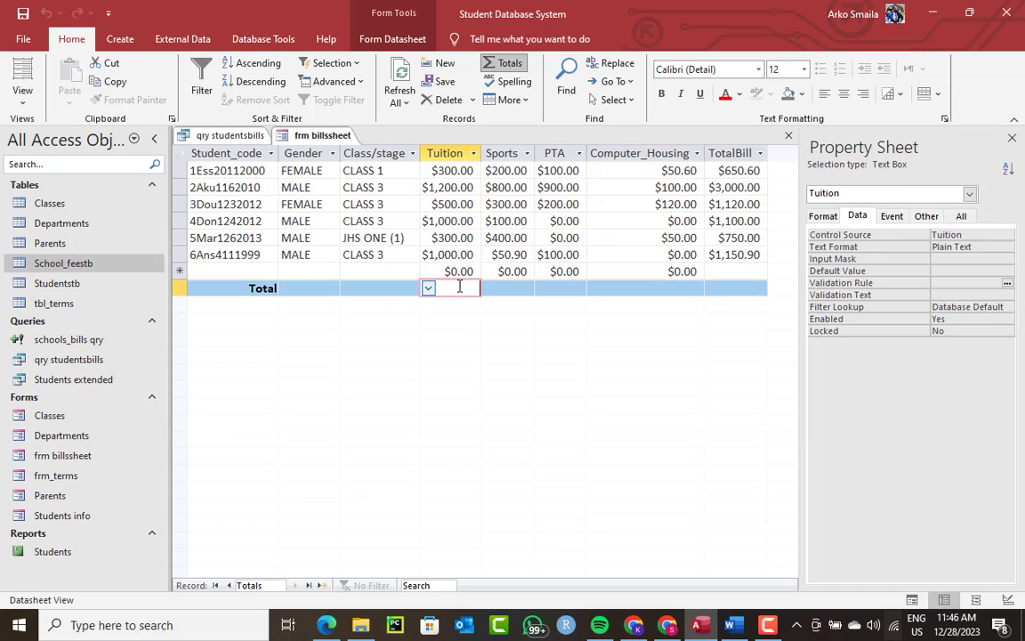
click(428, 288)
click(418, 322)
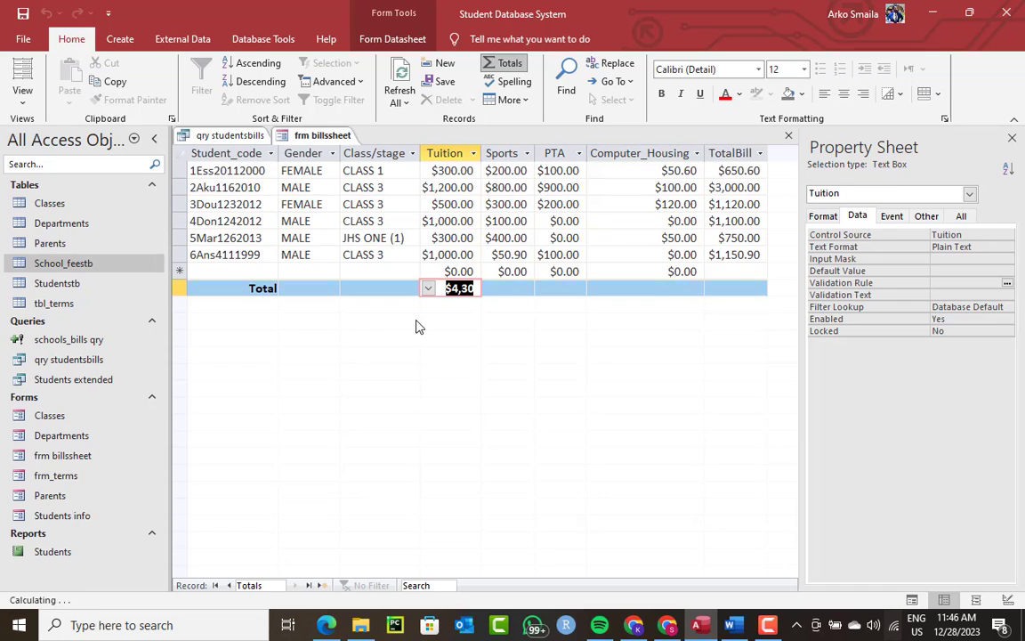
click(483, 289)
click(490, 289)
click(508, 322)
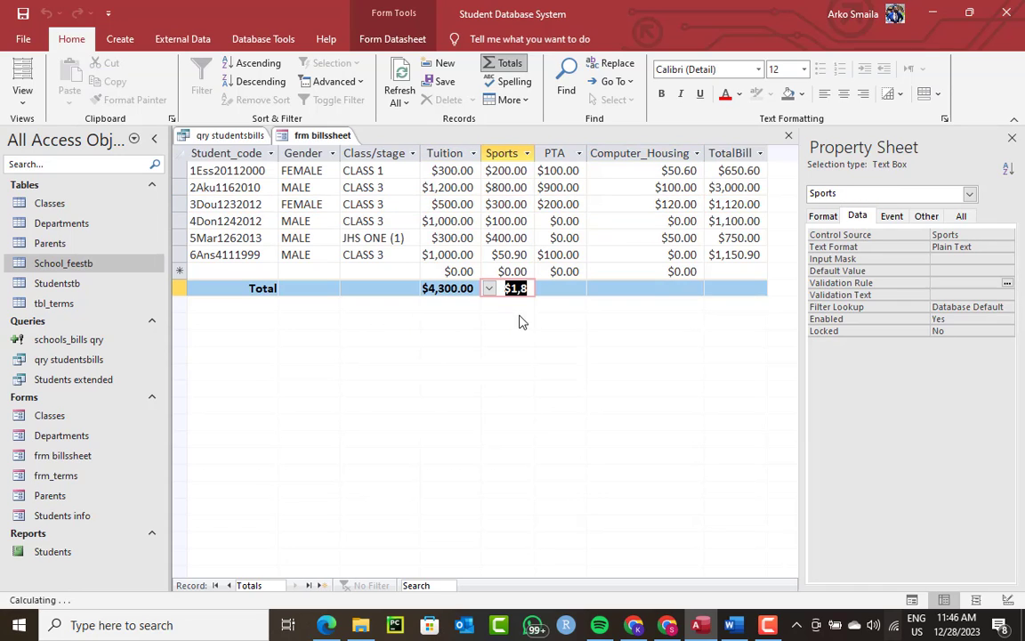
Step: Sum the PTA, Computer_Housing and TotalBill columns in the Totals row
click(544, 287)
click(541, 289)
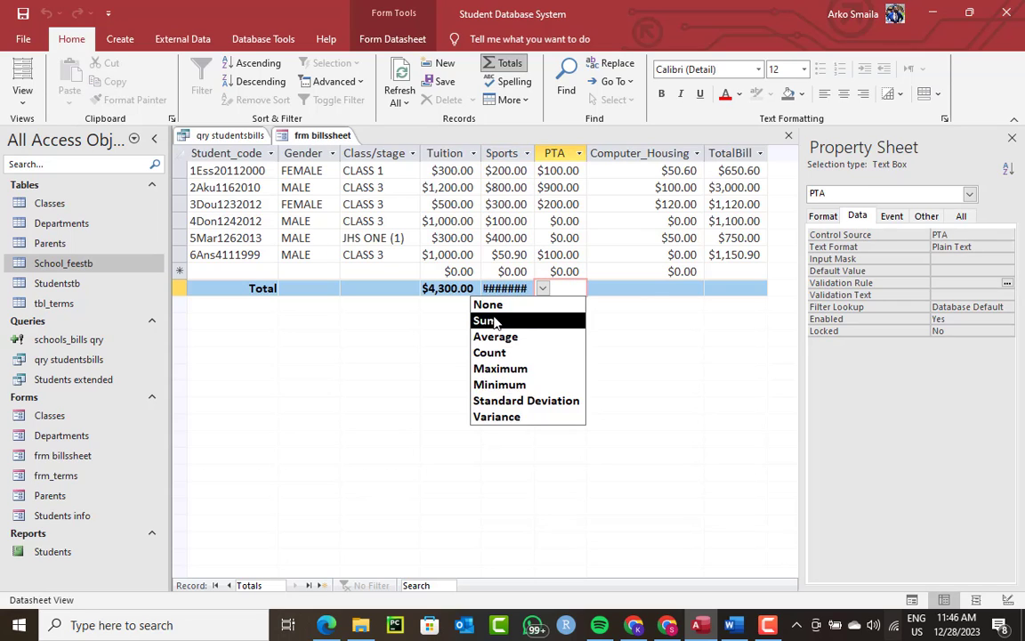
click(500, 323)
click(643, 288)
click(595, 288)
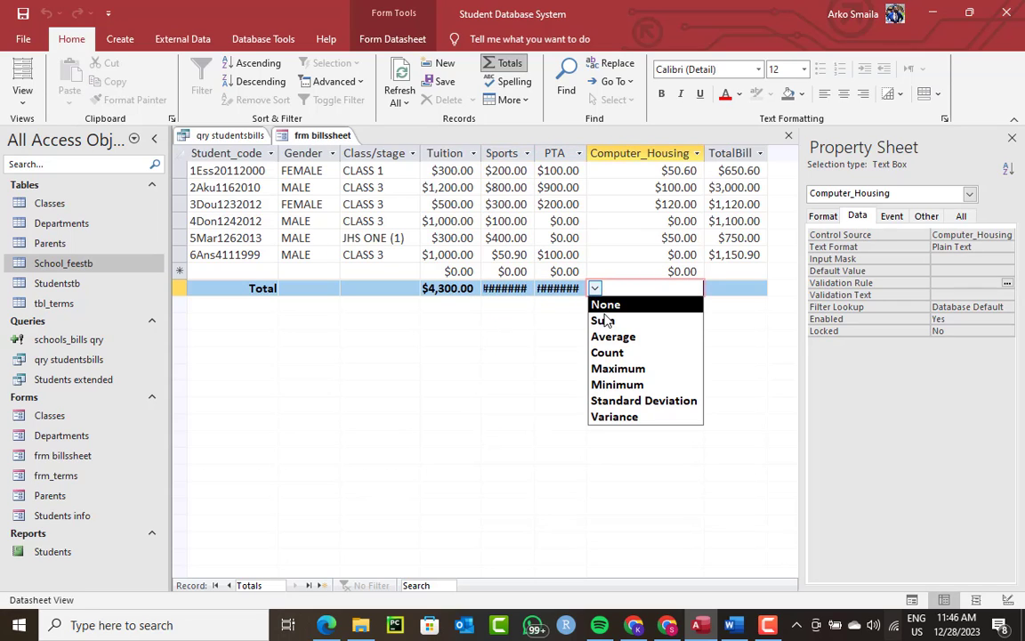
click(623, 321)
click(738, 289)
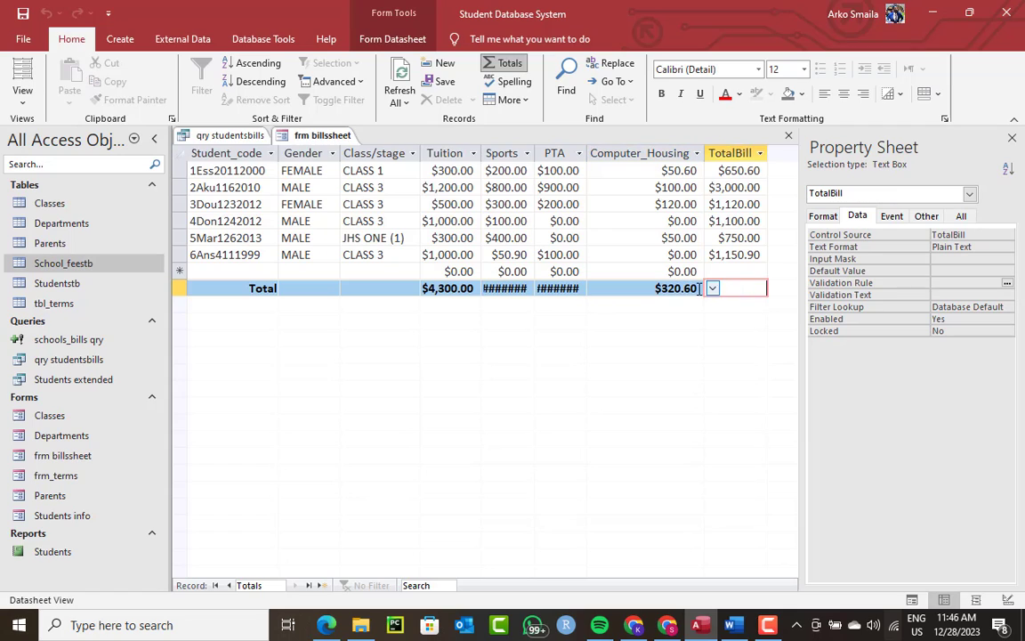
click(713, 288)
click(685, 318)
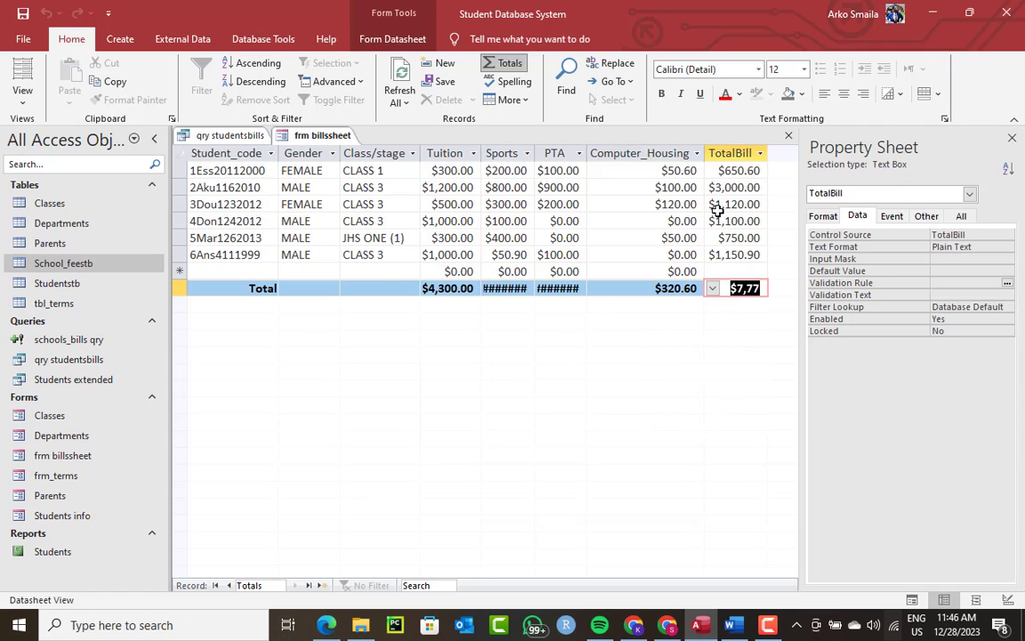
right_click(319, 141)
Step: In Design View, set the form's Allow Additions and Allow Deletions to No
click(342, 248)
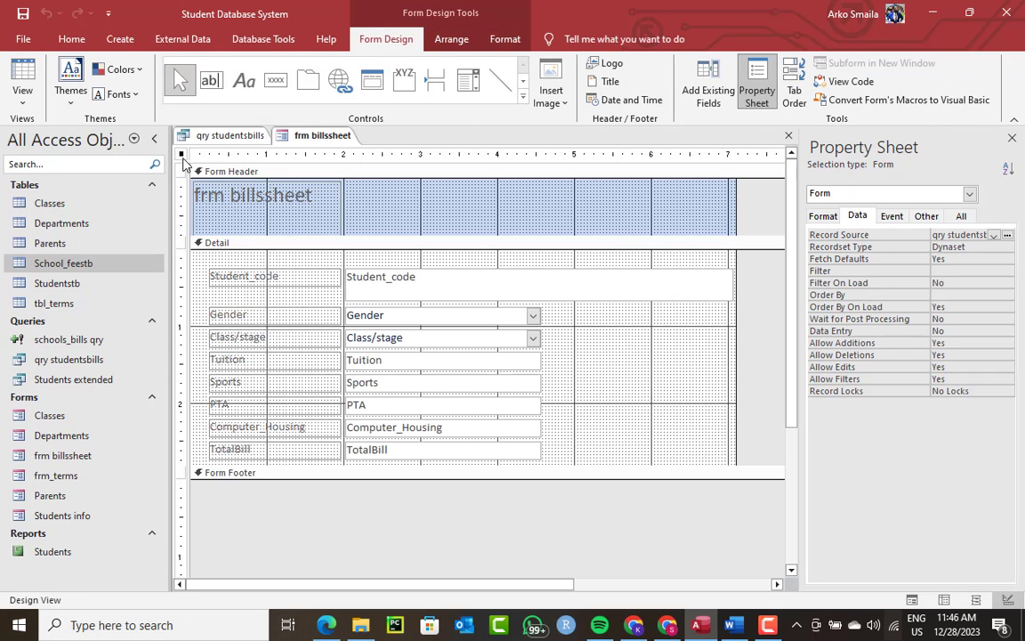
double_click(954, 342)
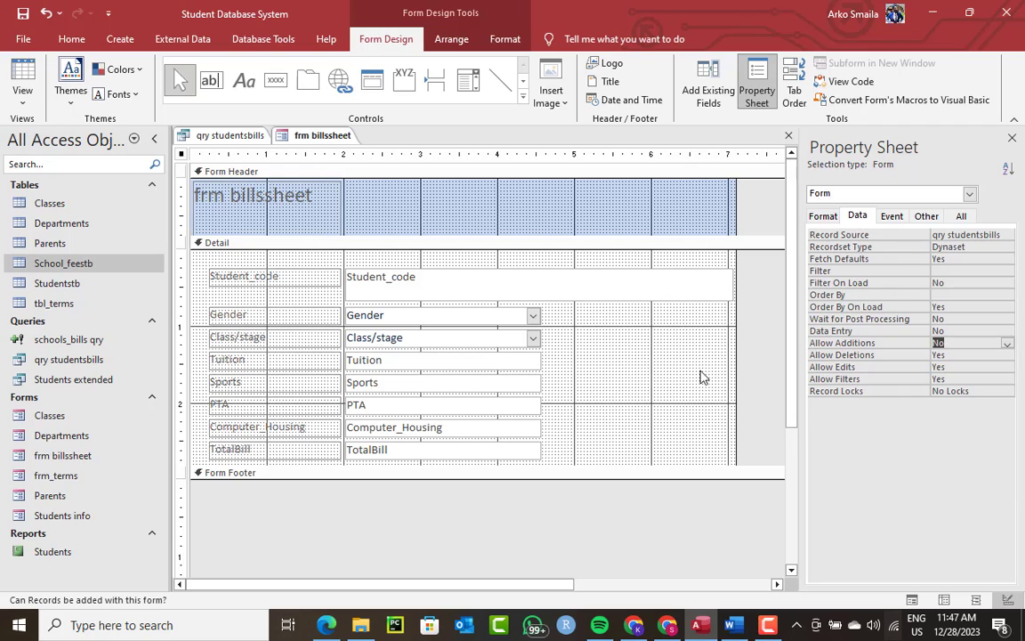
double_click(954, 355)
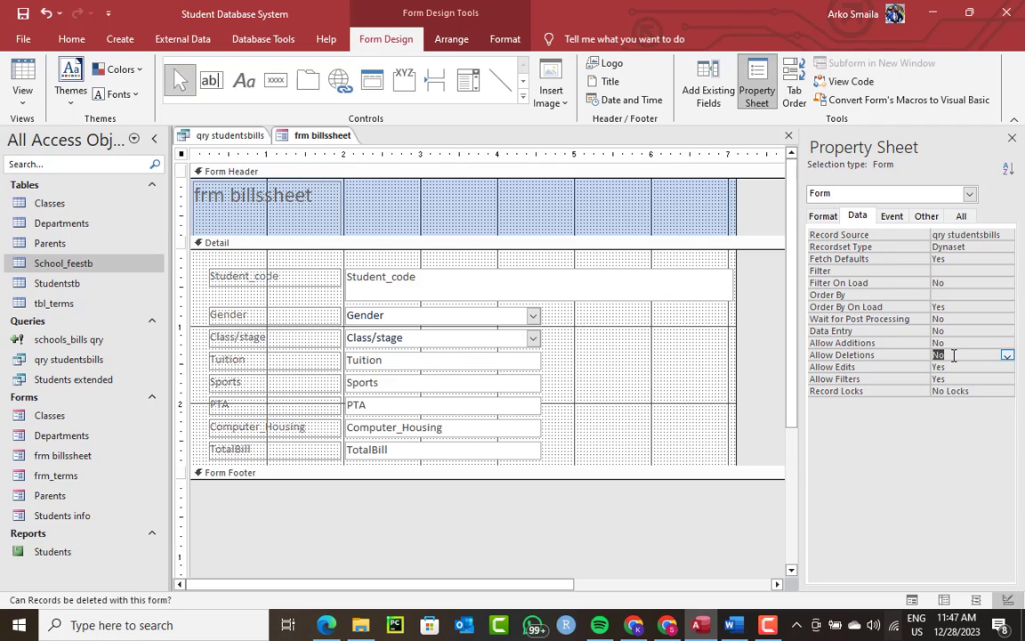
Step: Back in Datasheet View, widen the PTA, Sports and Tuition columns so totals show
right_click(325, 136)
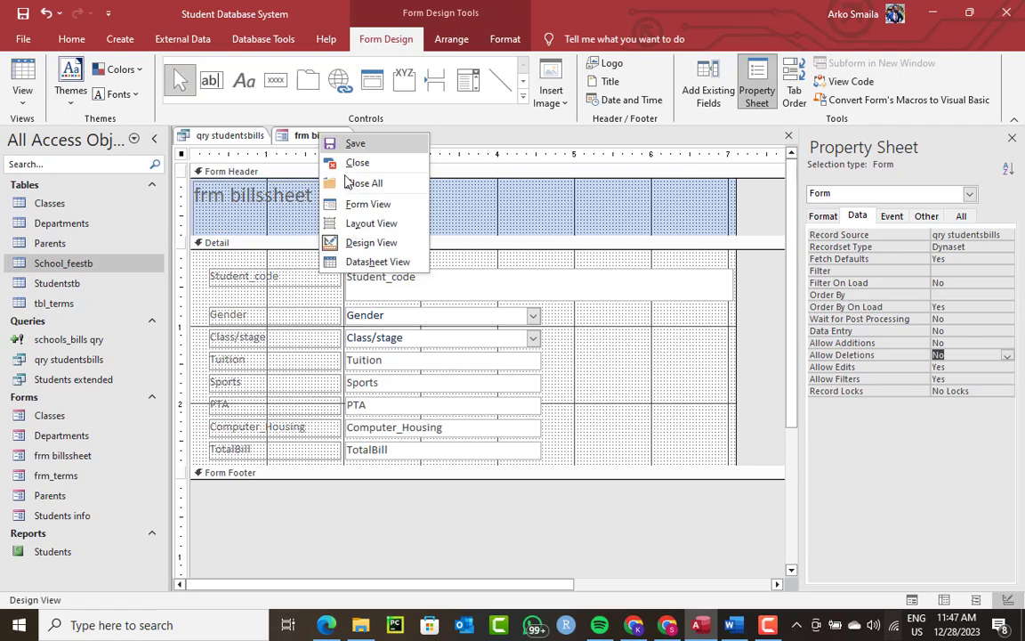
click(363, 241)
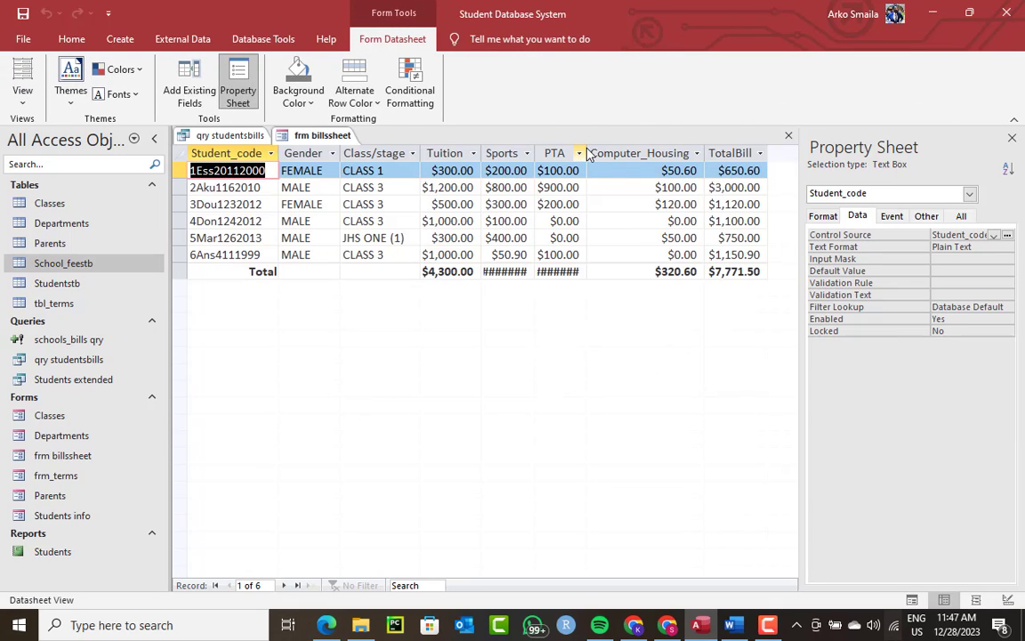
drag(586, 147, 615, 147)
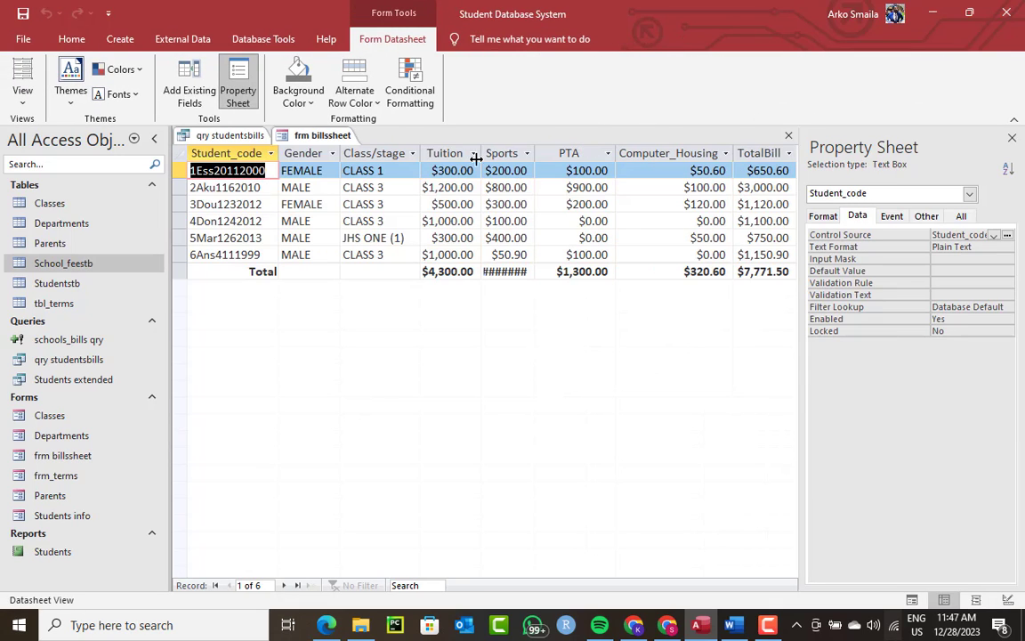
double_click(535, 154)
double_click(481, 154)
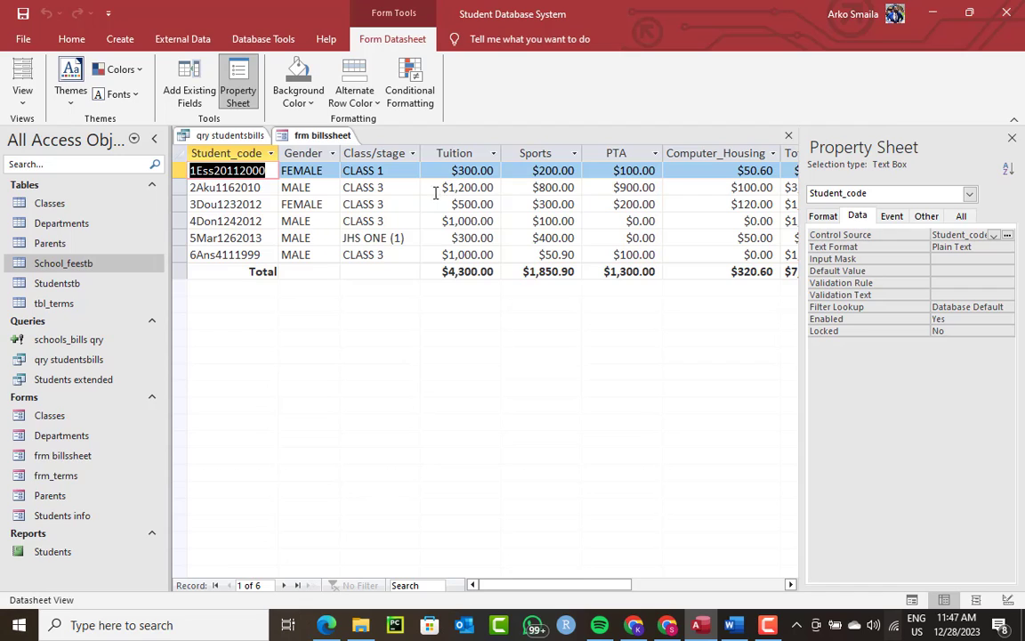
right_click(325, 137)
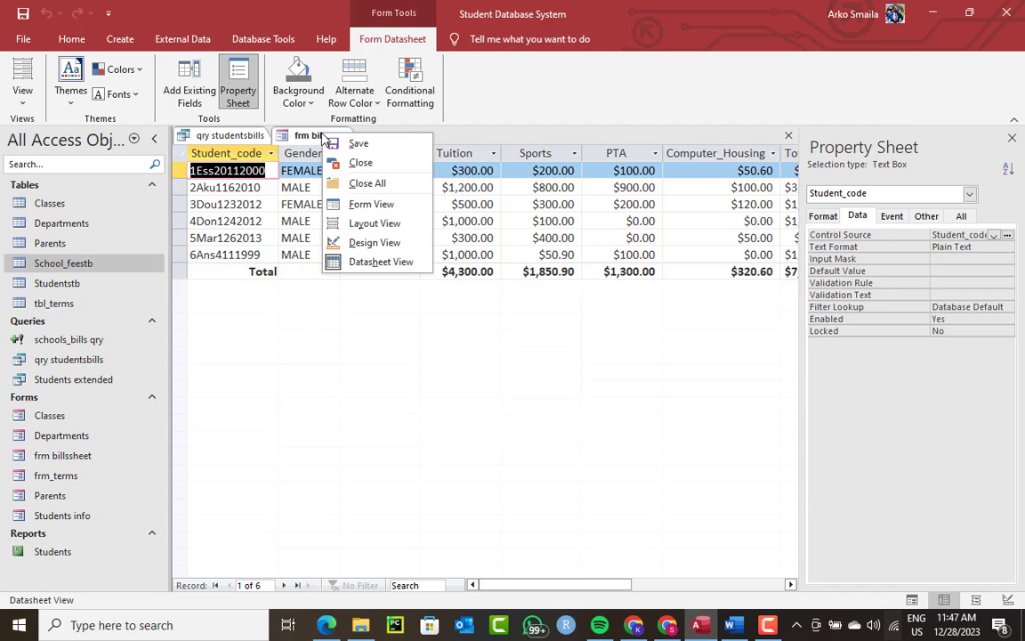
Step: Close all open forms and open frm_terms in Design View
click(360, 180)
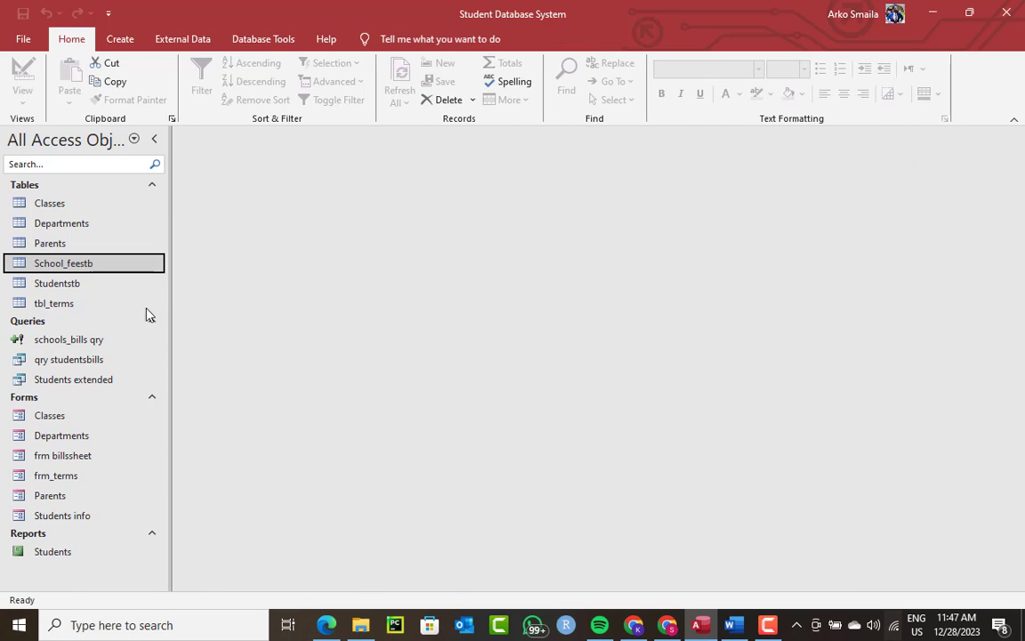
double_click(66, 478)
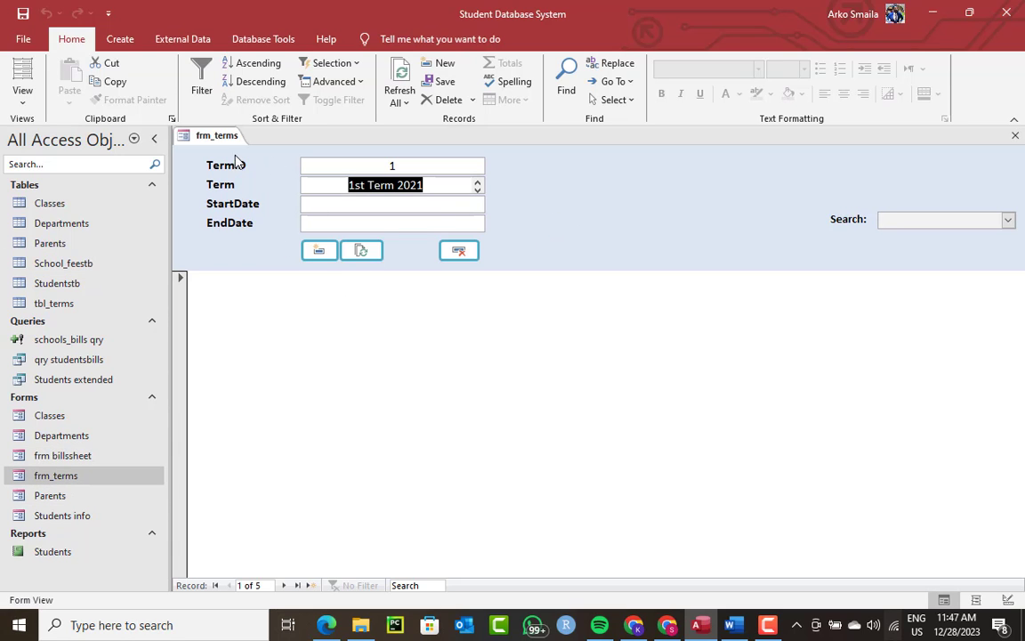
right_click(556, 176)
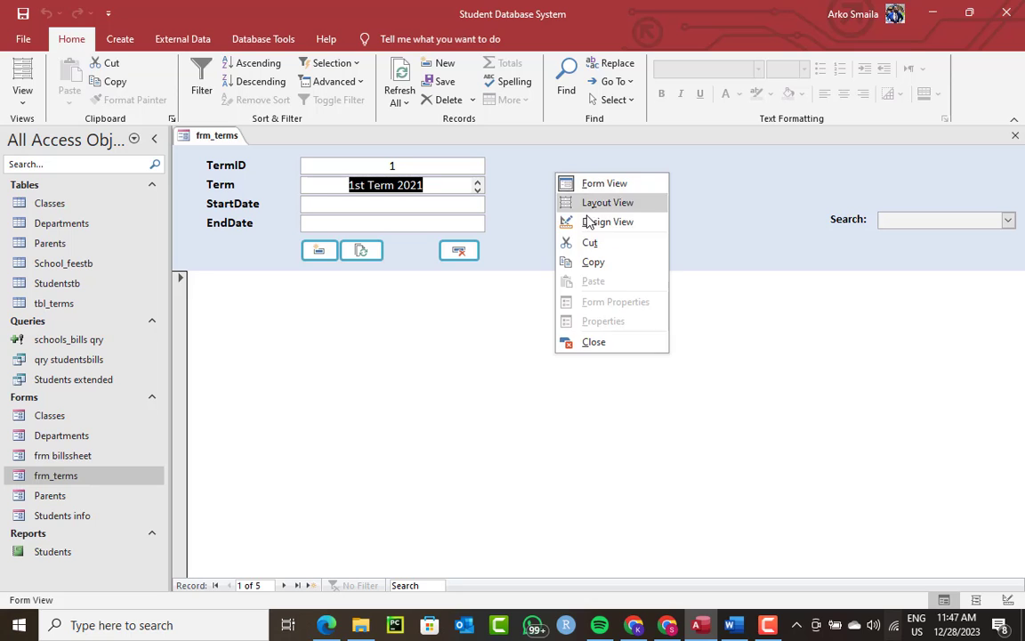
click(598, 222)
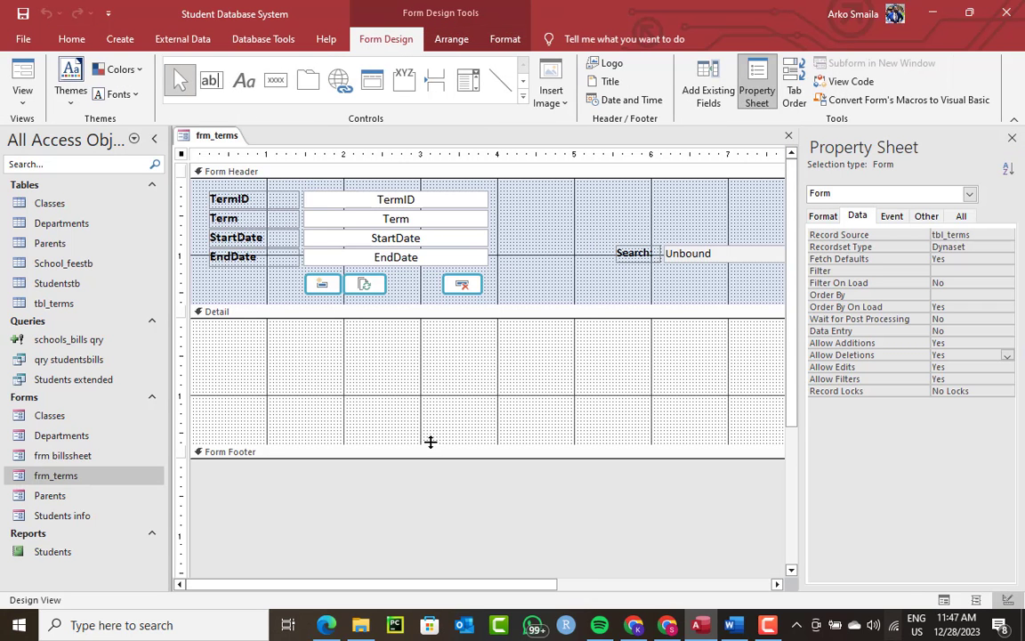
Step: Enlarge the Detail section and drop frm billssheet into it as a subform
drag(429, 442, 440, 563)
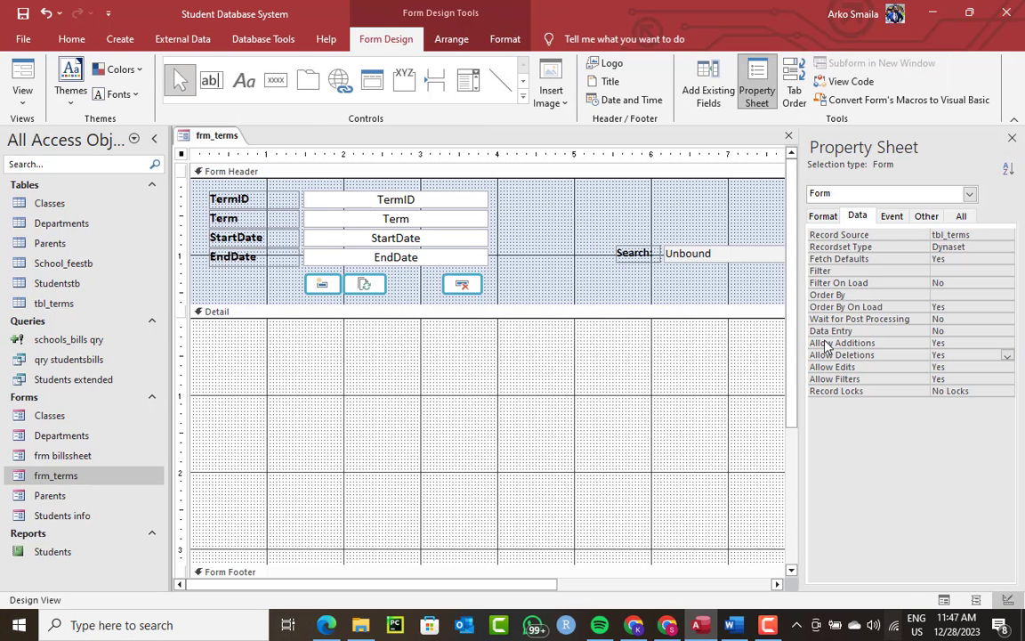
drag(799, 343, 887, 343)
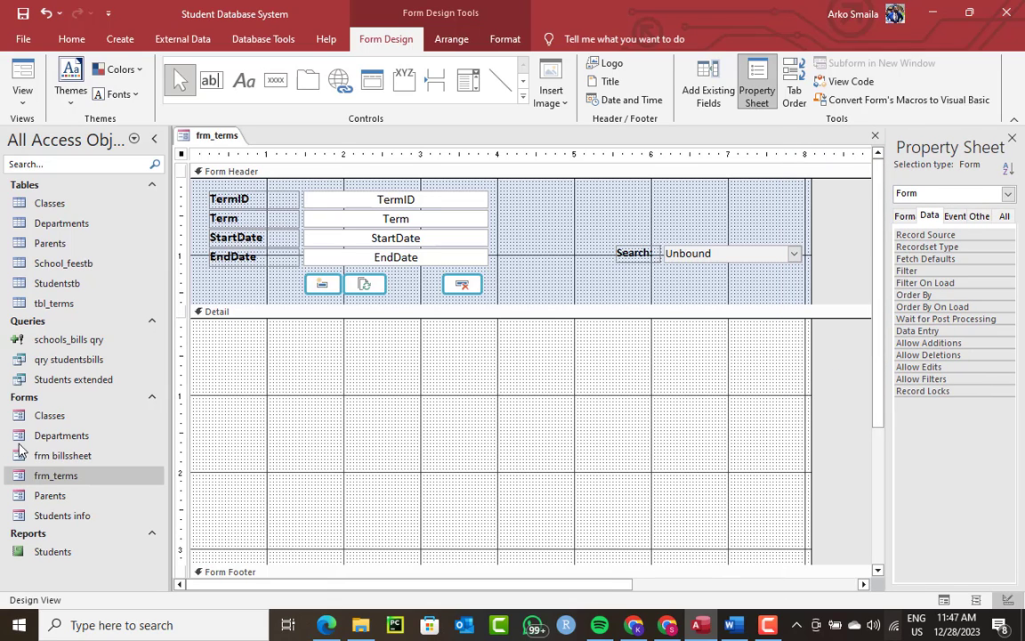
drag(23, 456, 197, 322)
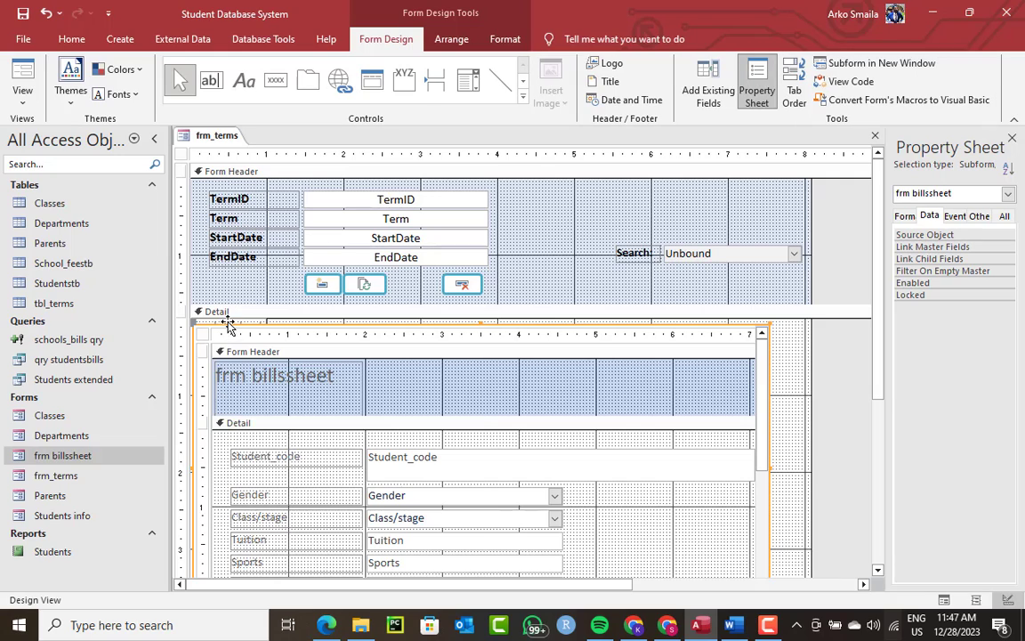
Step: Delete the subform's attached label and widen the frm billssheet subform to nearly full width
click(228, 325)
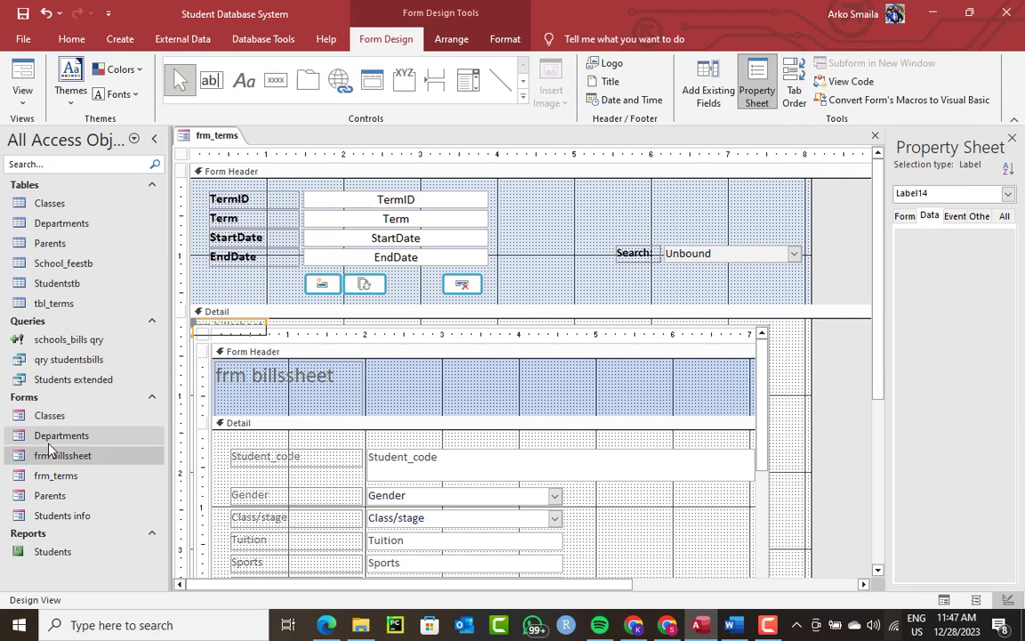
key(Delete)
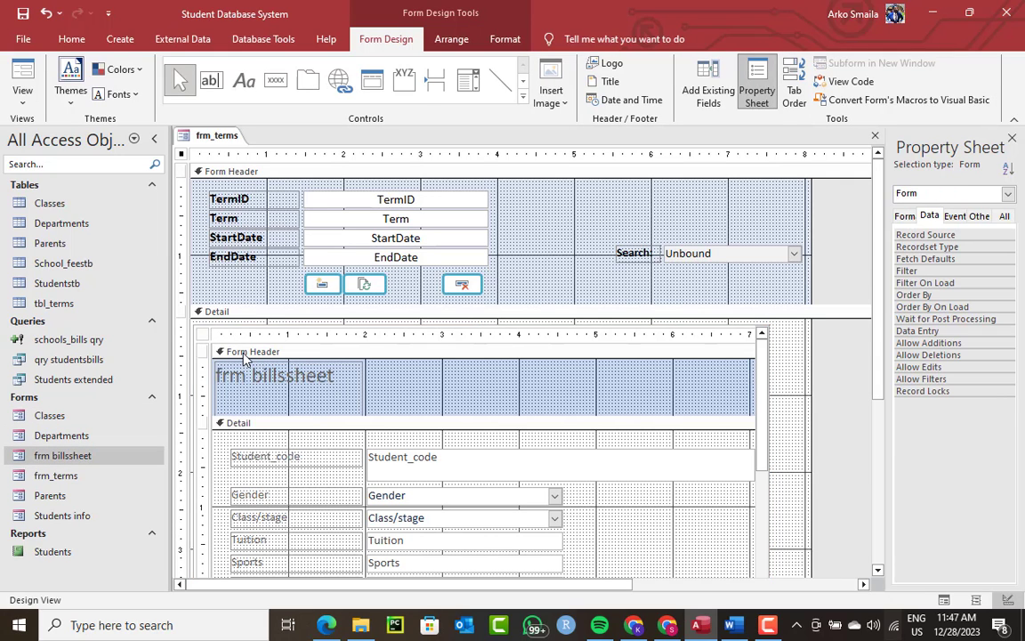
click(384, 332)
scroll(674, 387, down, 3)
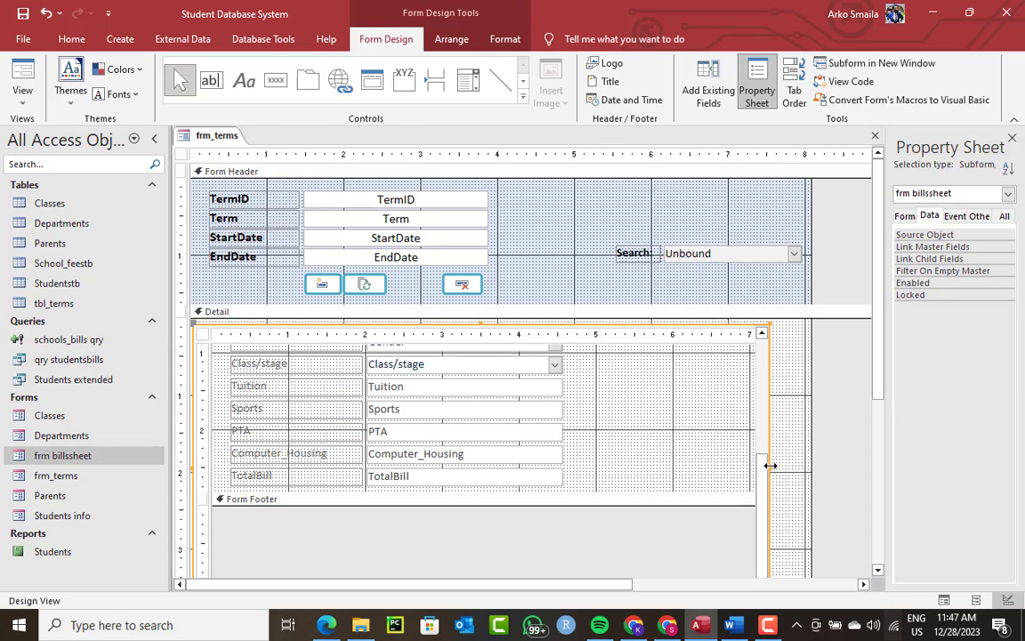
drag(770, 464, 850, 451)
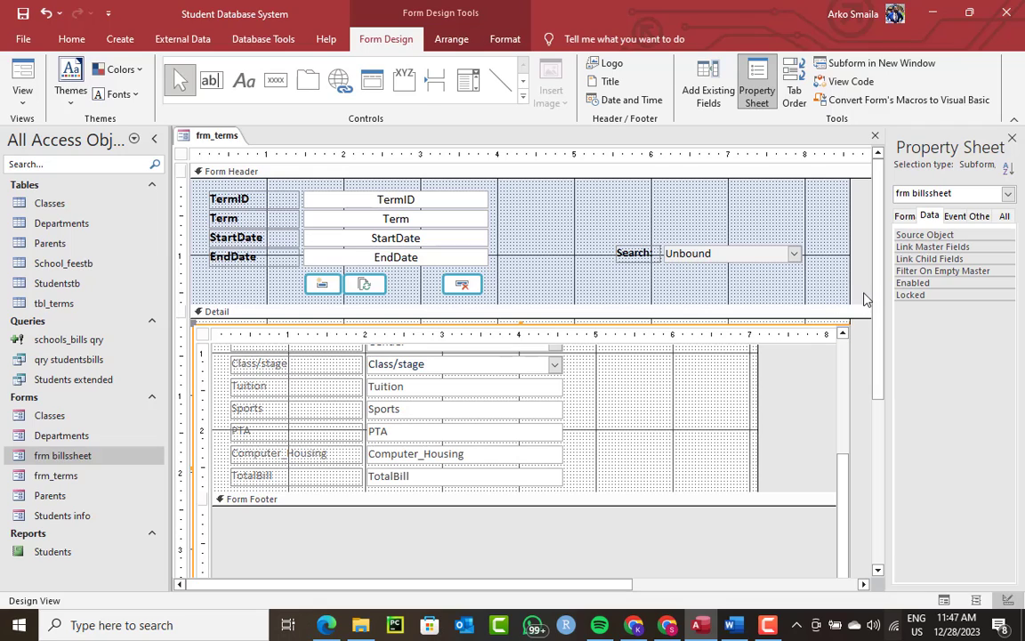
drag(847, 282, 855, 277)
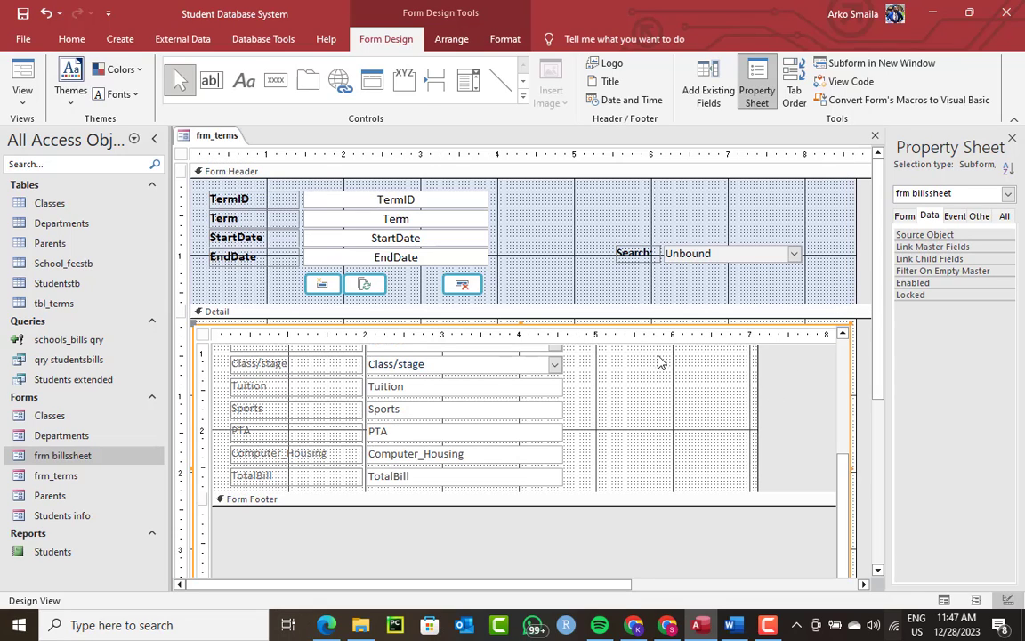
scroll(660, 361, down, 3)
Step: Anchor the bills subform Both horizontally and vertically and give it a transparent outline
click(904, 217)
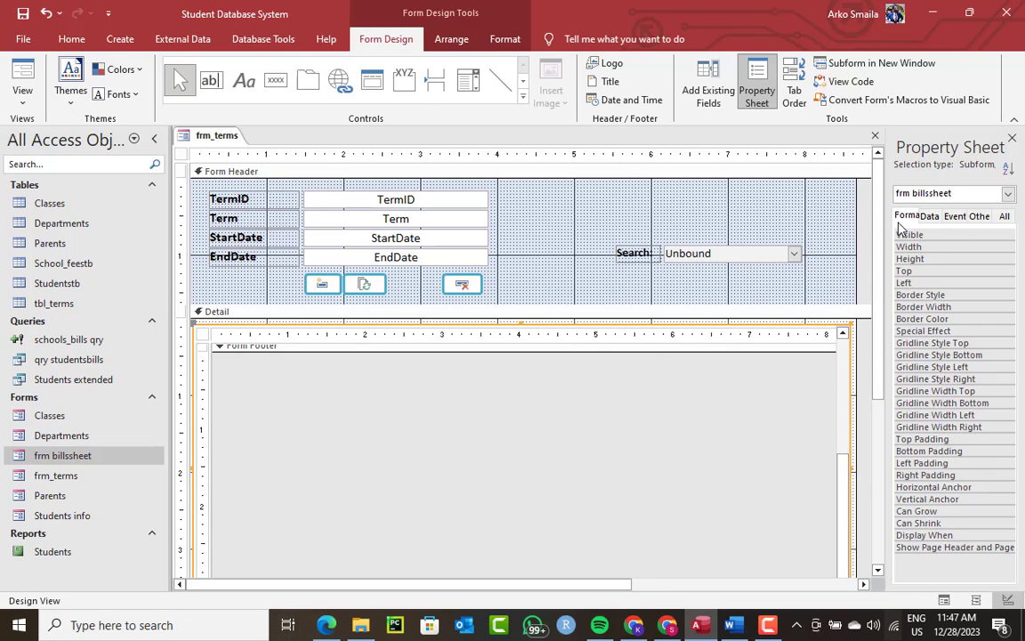
drag(887, 234, 830, 315)
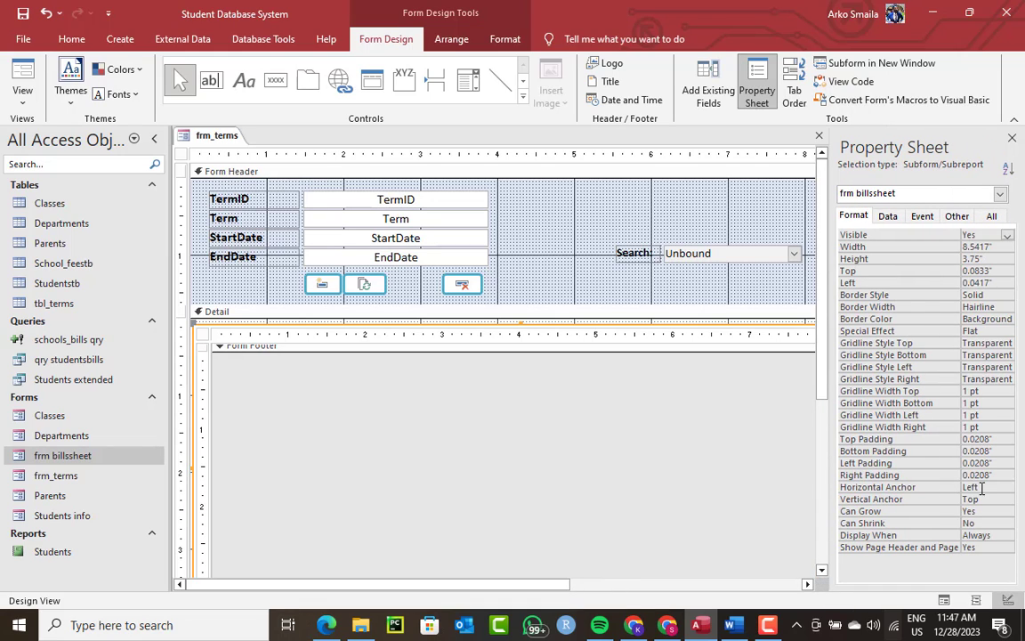
double_click(999, 487)
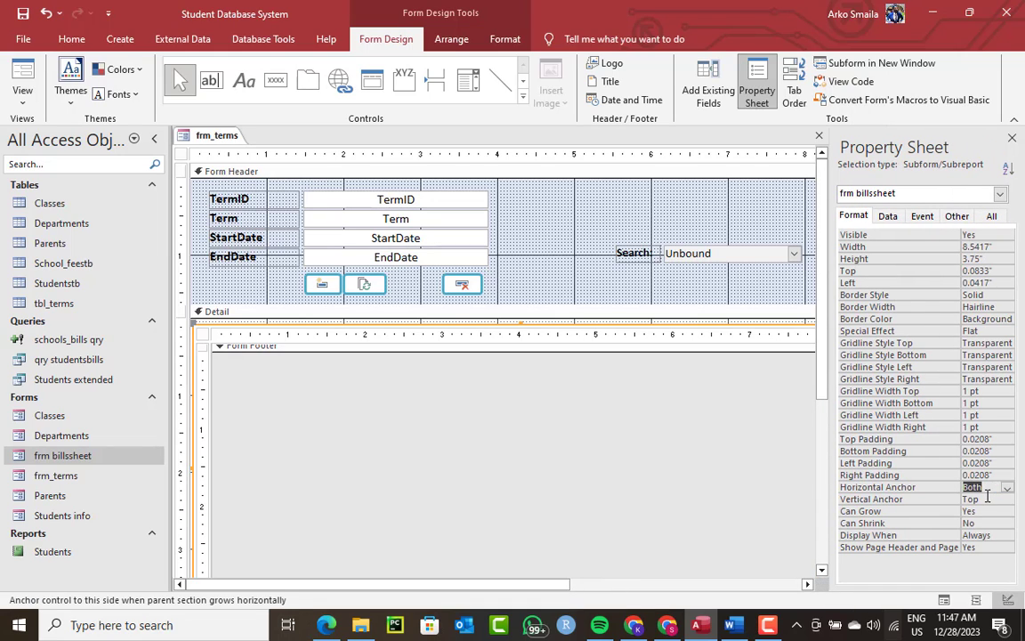
click(986, 497)
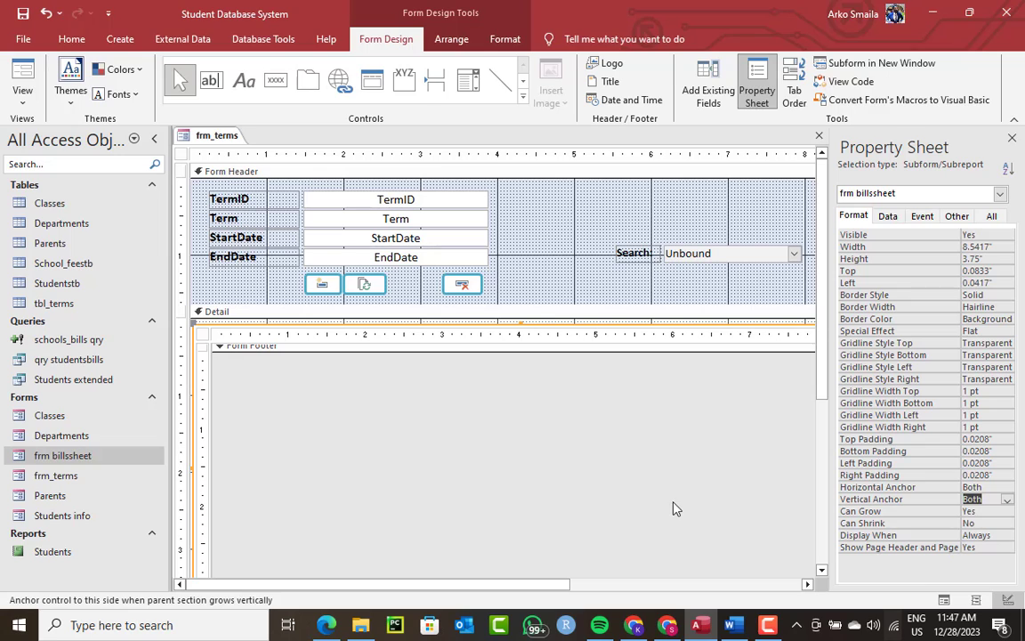
click(504, 39)
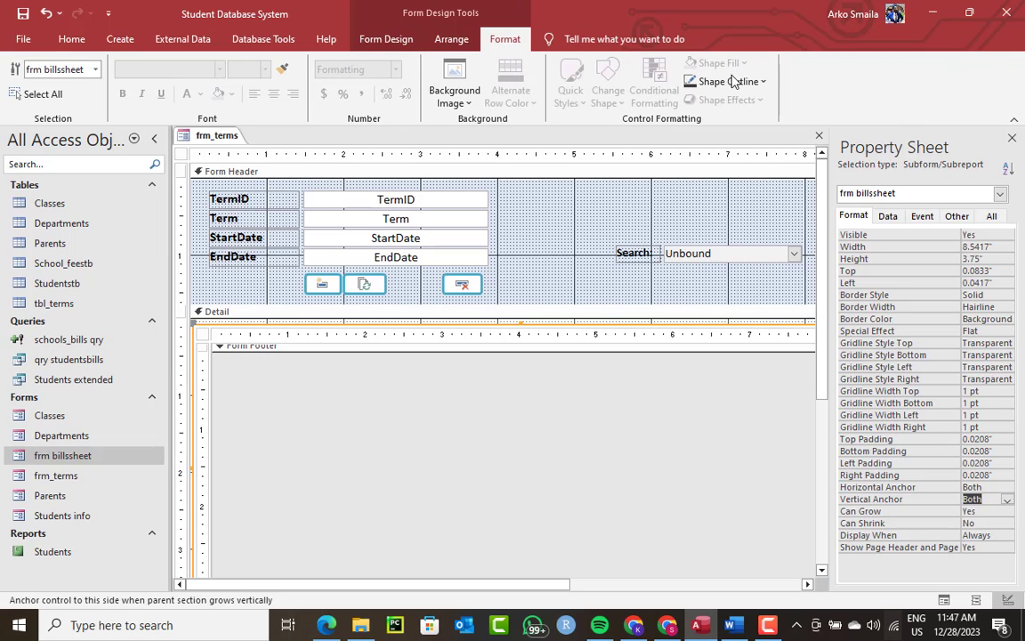
click(728, 81)
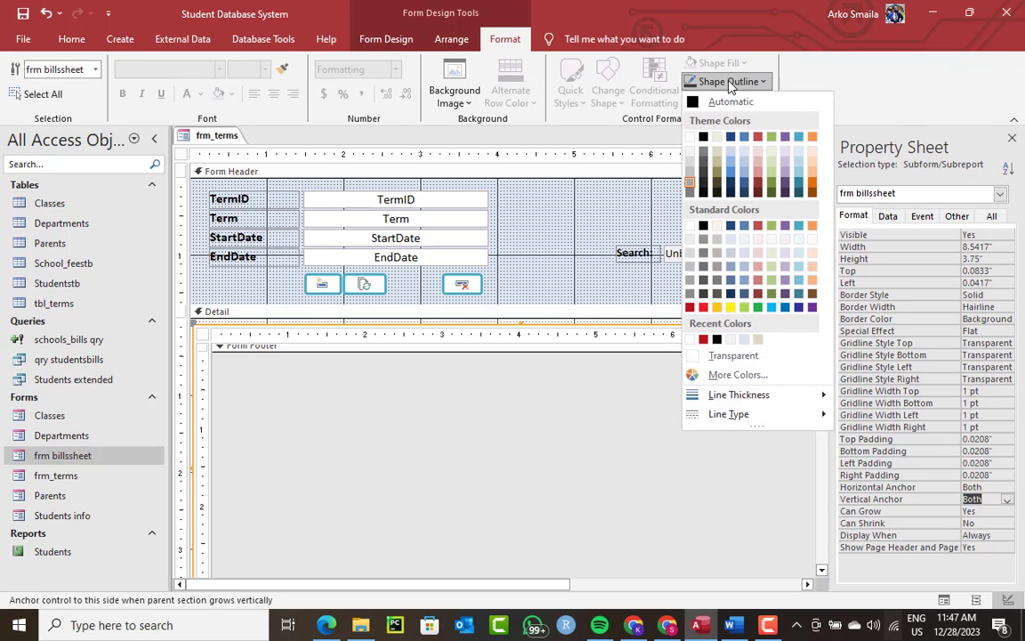
click(732, 357)
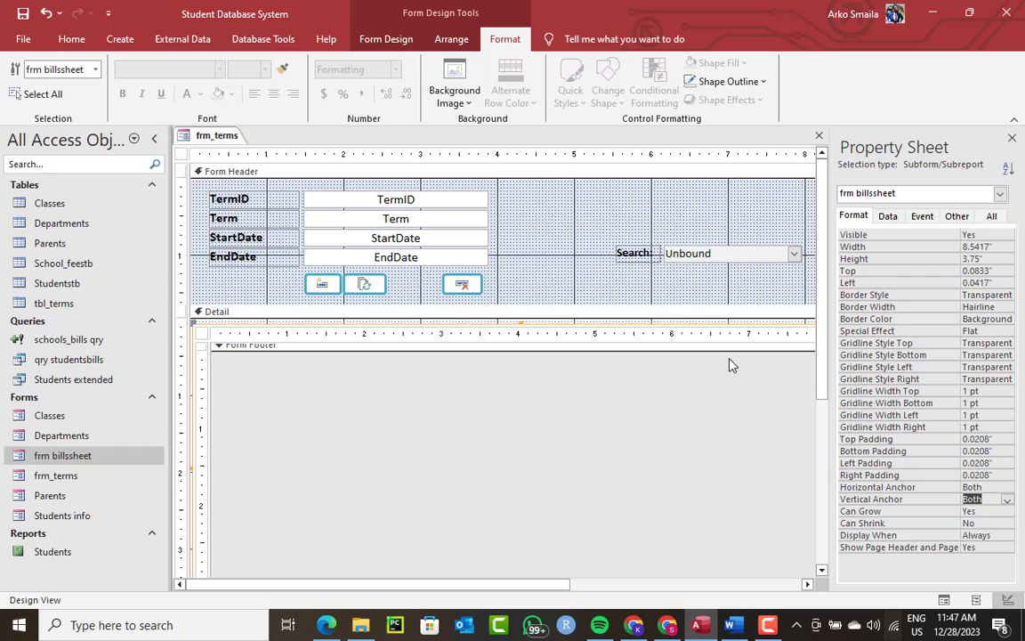
Step: Set the frm_terms form's Pop Up property to Yes
click(181, 155)
click(960, 216)
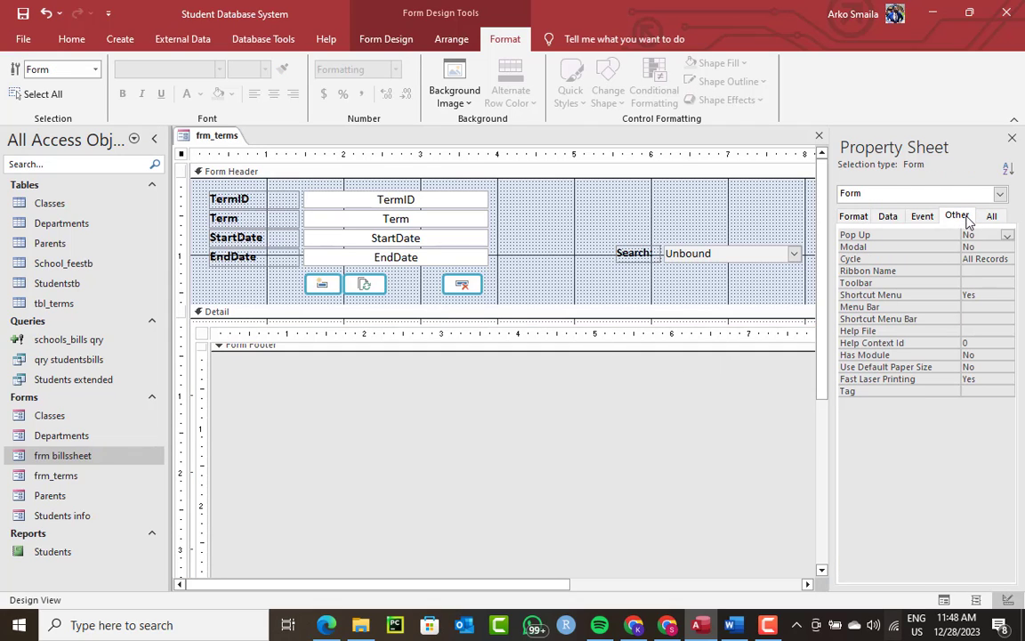
double_click(990, 234)
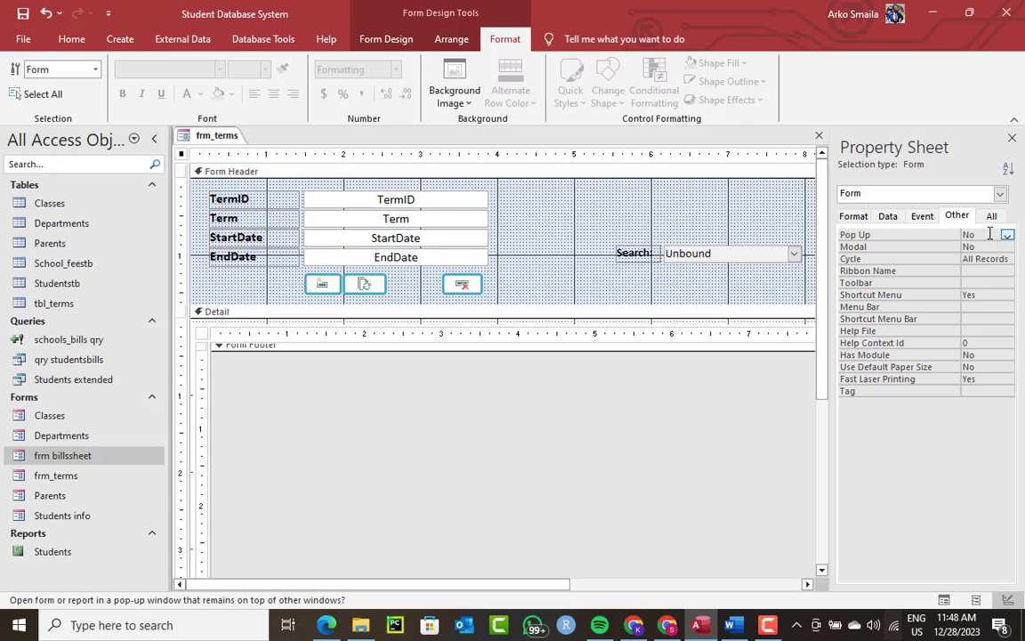
click(854, 217)
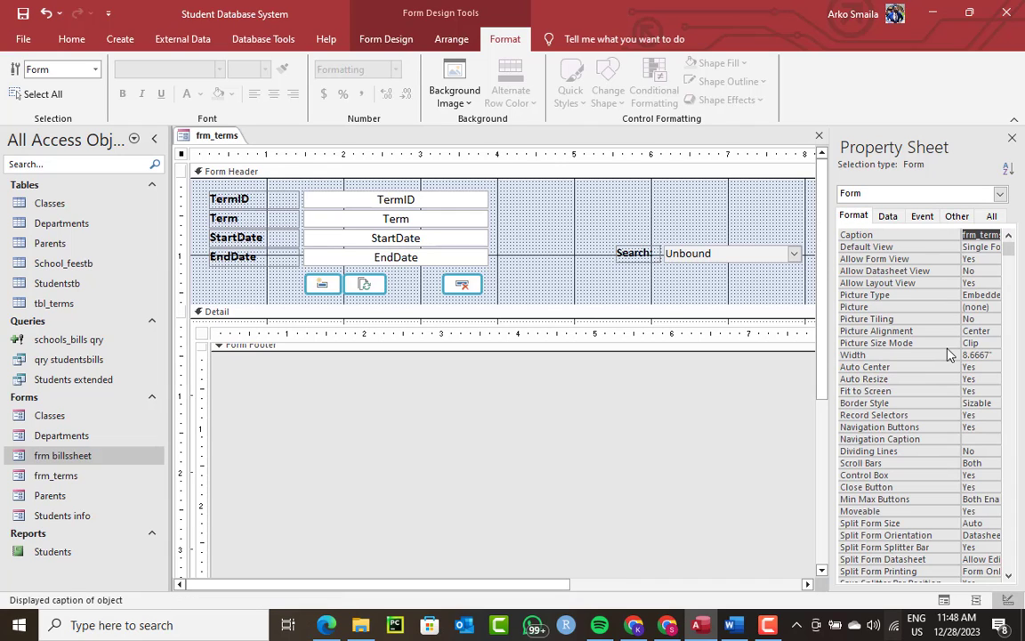
right_click(204, 135)
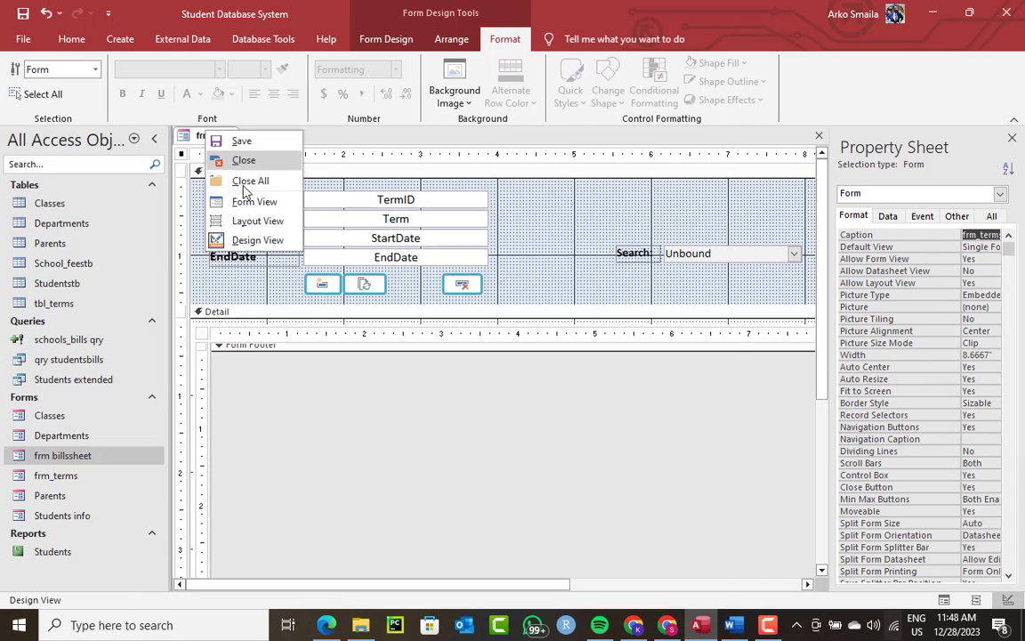
click(255, 203)
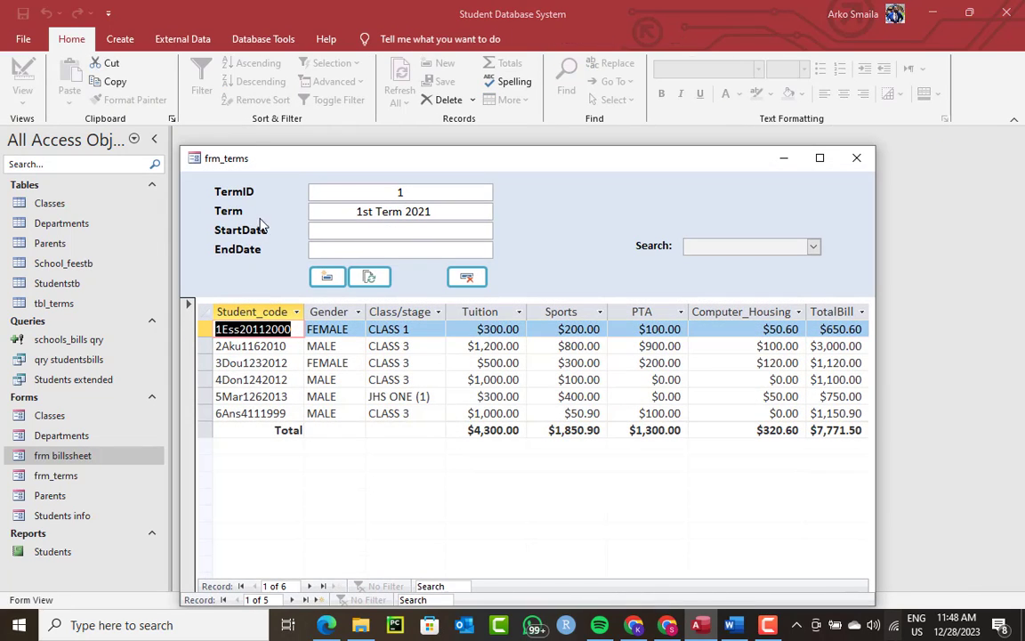
right_click(234, 174)
click(266, 234)
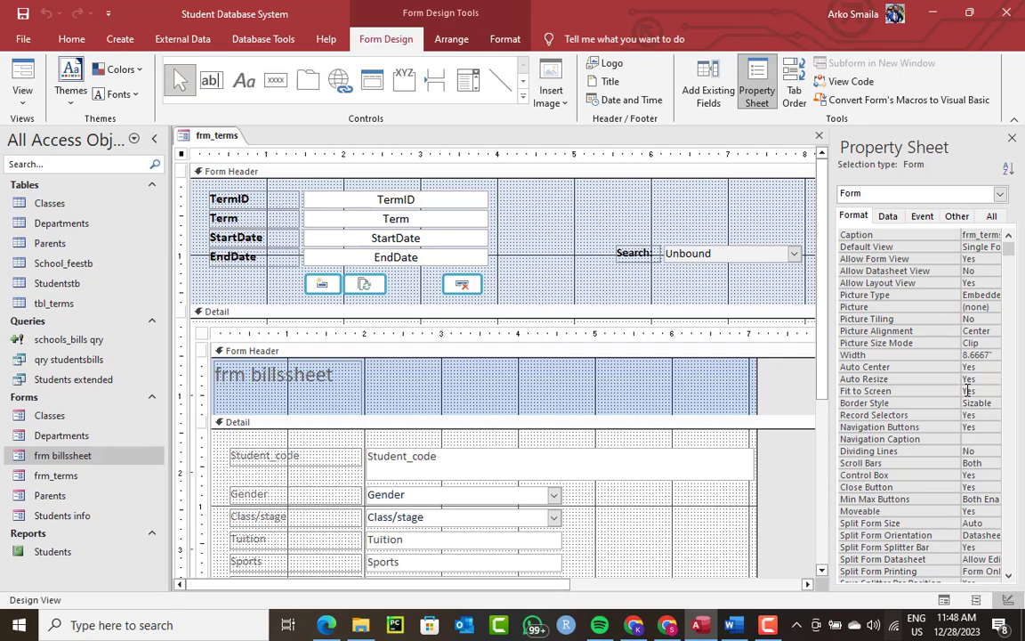
Step: Keep Auto Center at Yes and set Record Selectors to No
click(992, 367)
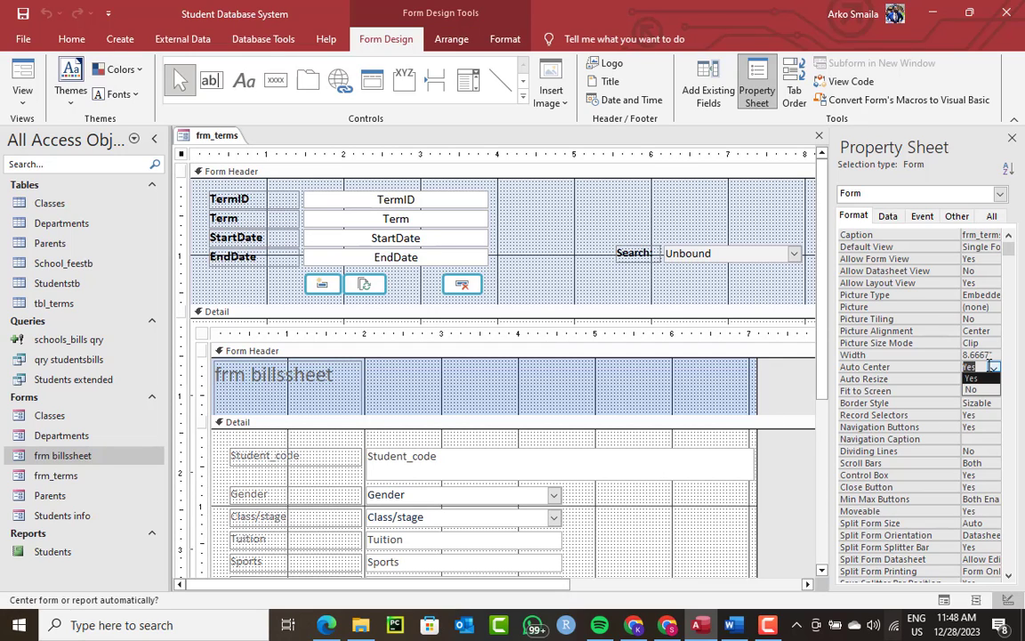
click(980, 380)
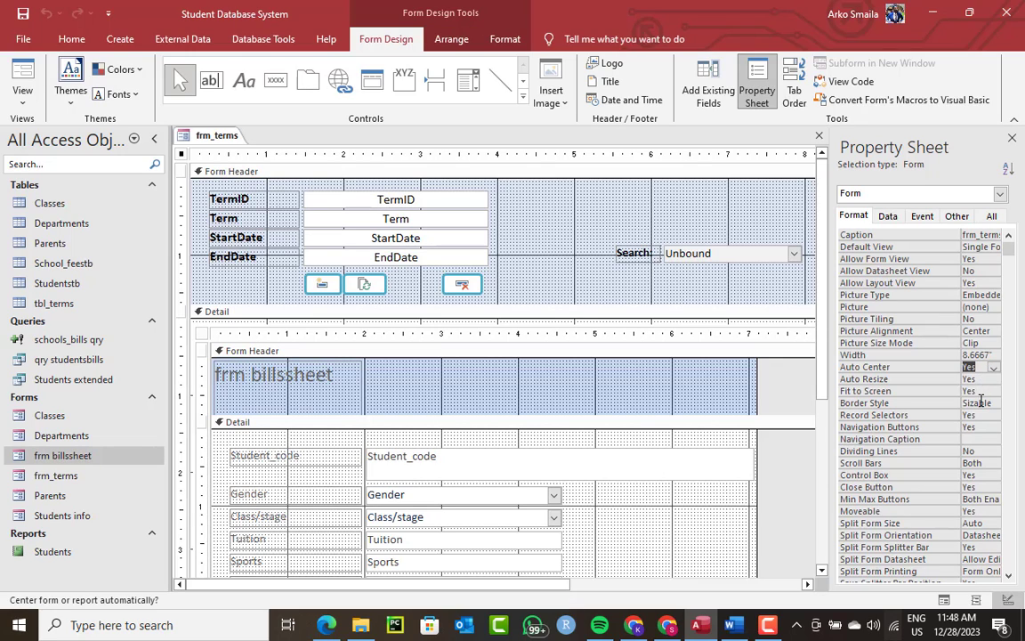
click(976, 415)
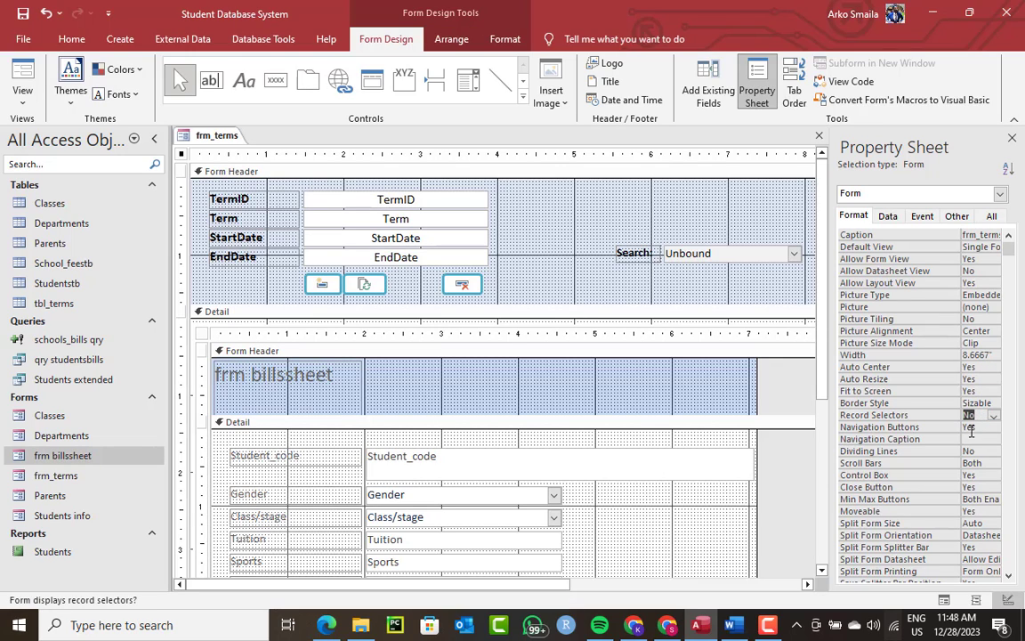
click(982, 428)
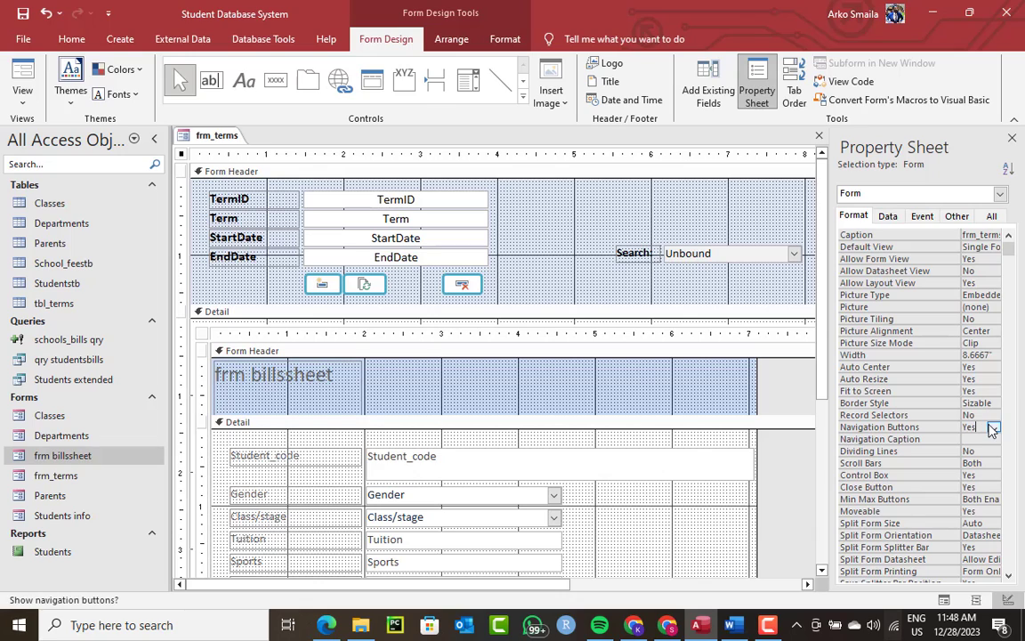
click(992, 428)
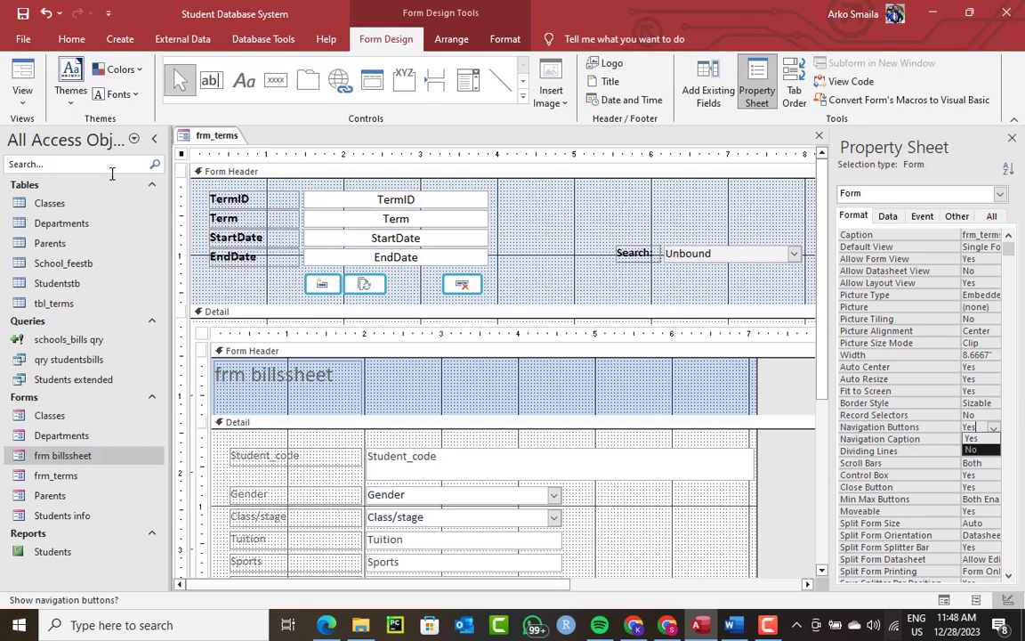
Step: Preview the form in Form View, then back in Design View set Navigation Buttons to No
right_click(200, 137)
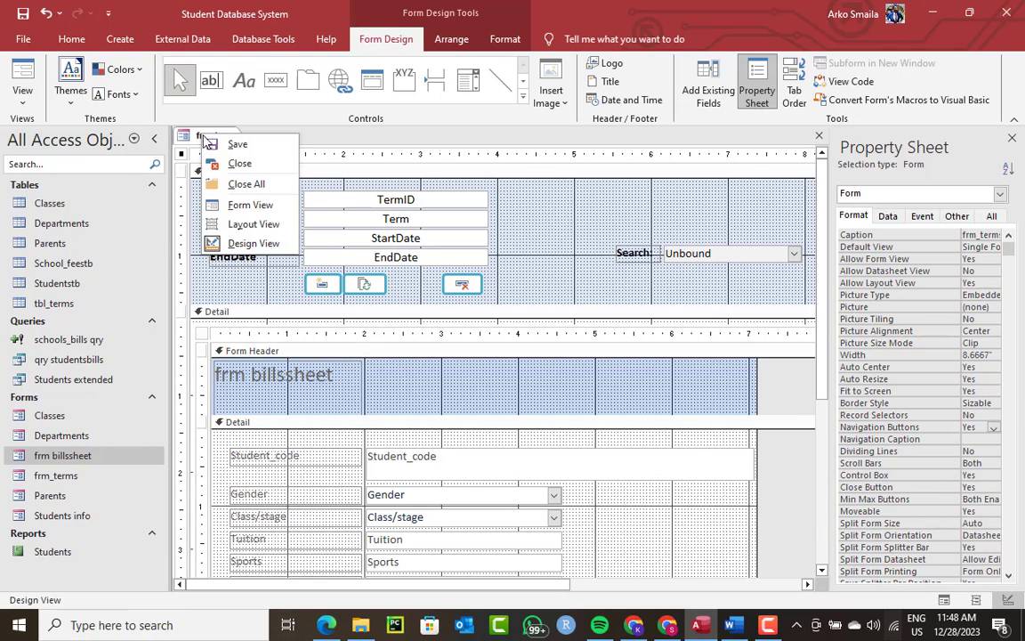
click(222, 144)
right_click(220, 139)
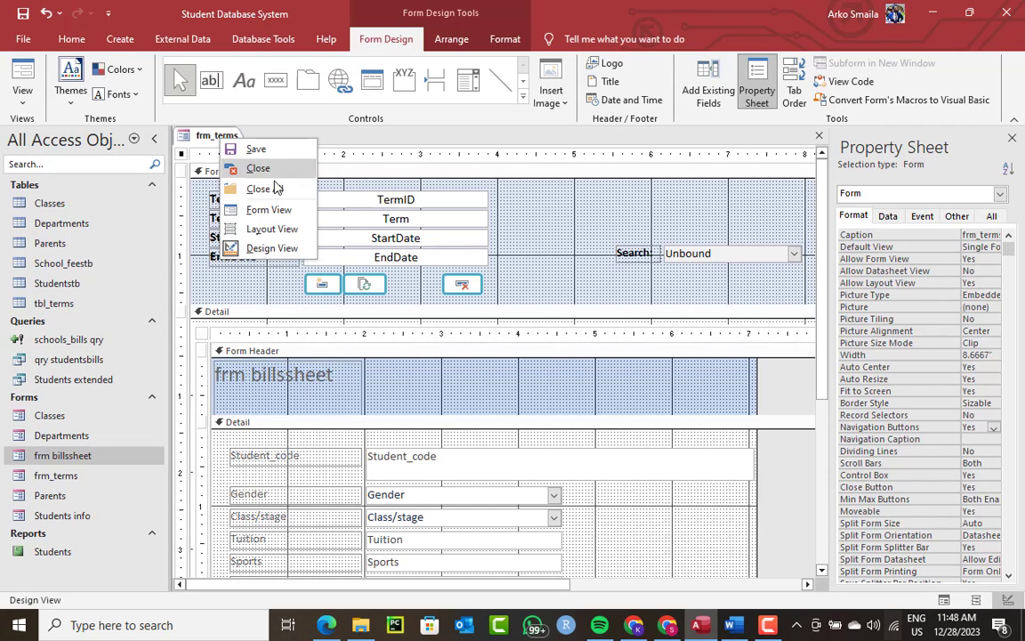
click(281, 208)
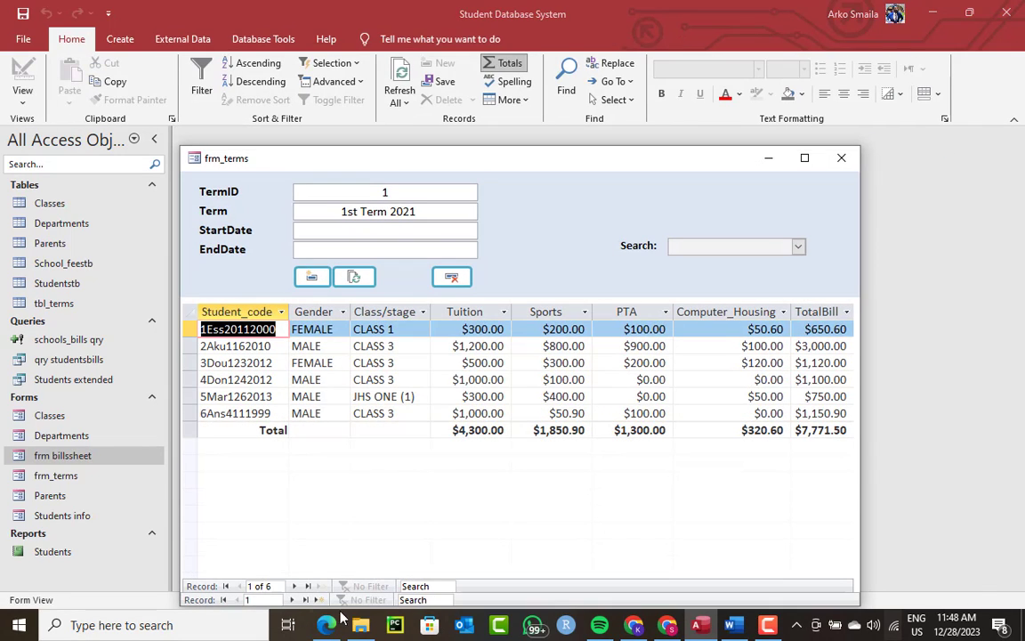
right_click(295, 160)
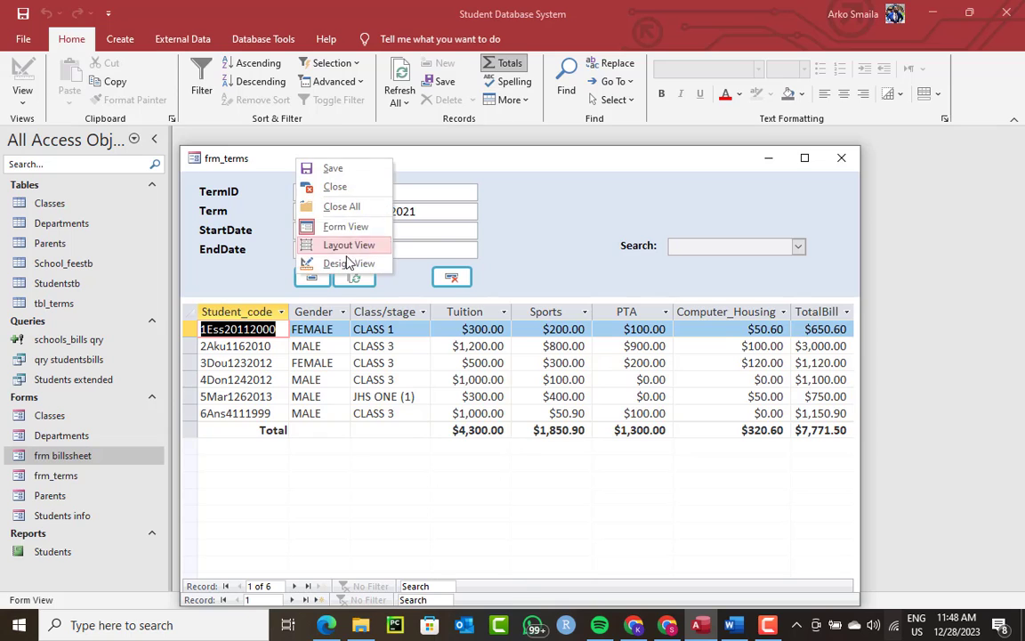
click(338, 264)
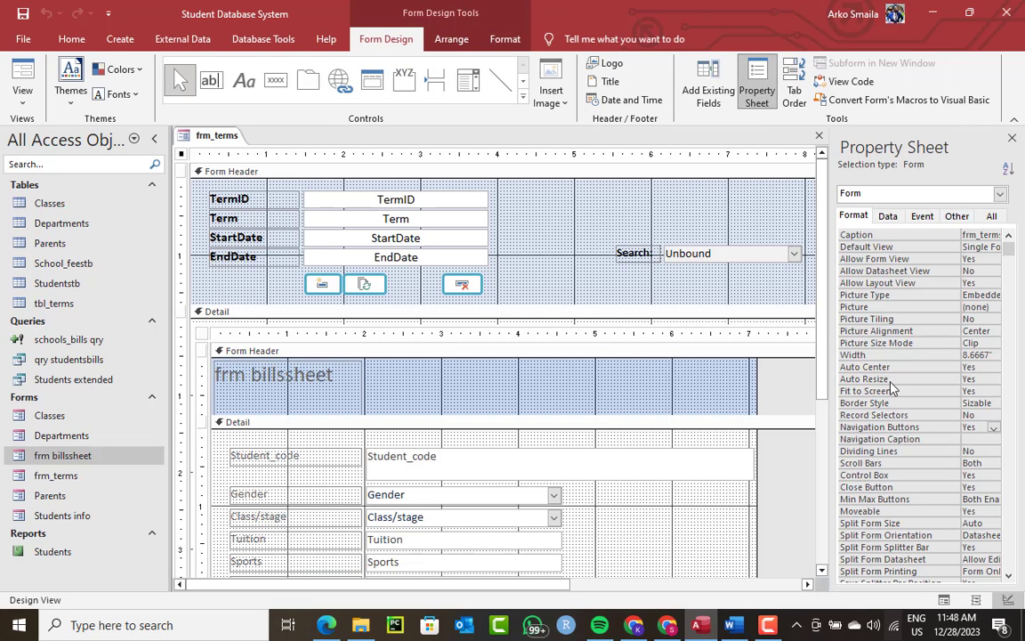
click(993, 427)
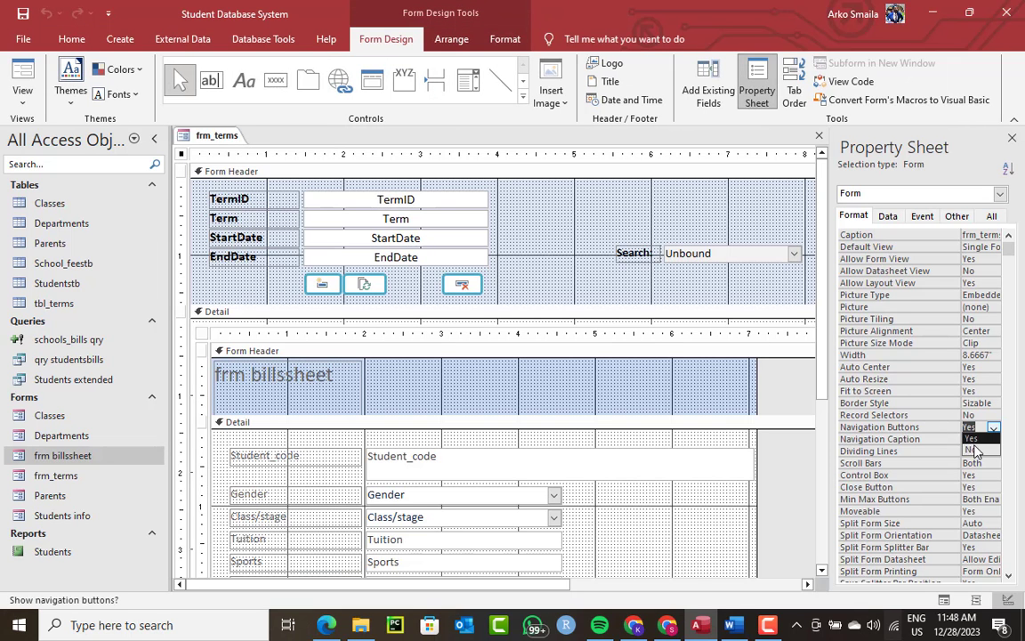
click(975, 451)
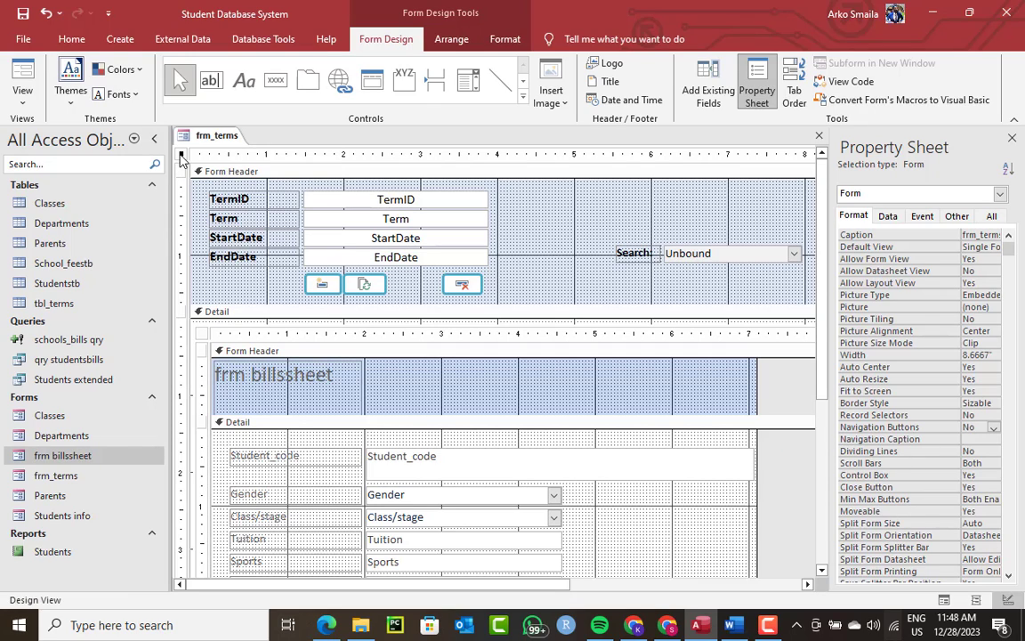
Step: Select the form's On Load event and preview the form in Form View
click(923, 216)
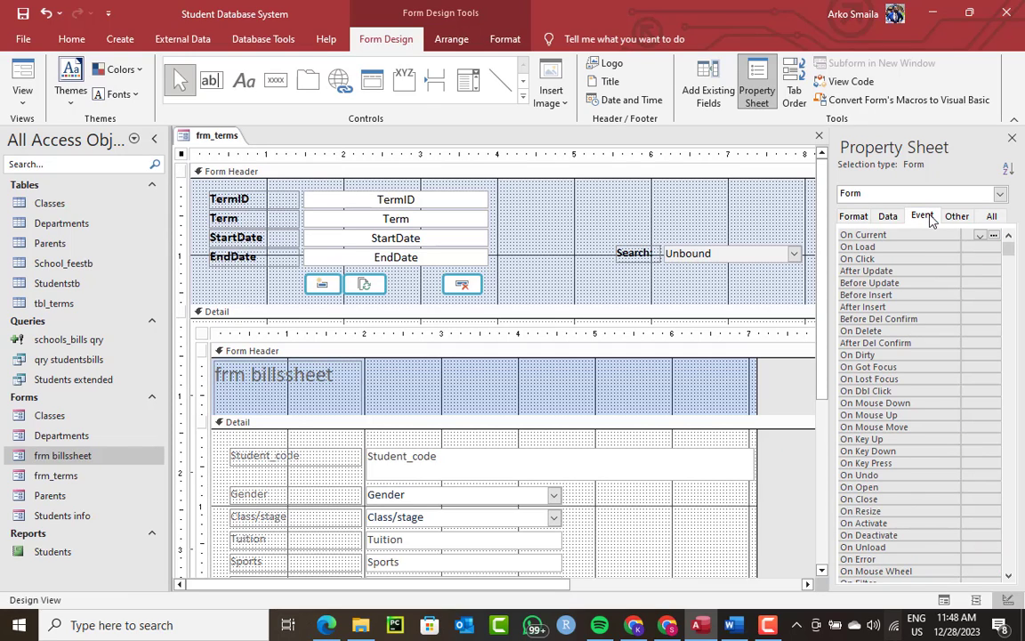
click(970, 248)
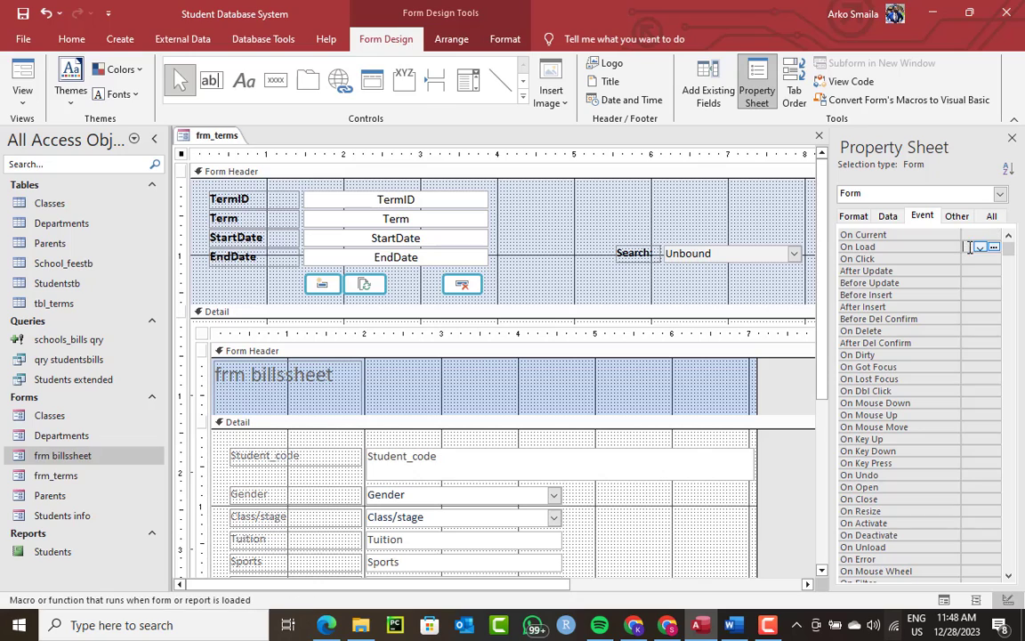
right_click(222, 143)
click(267, 206)
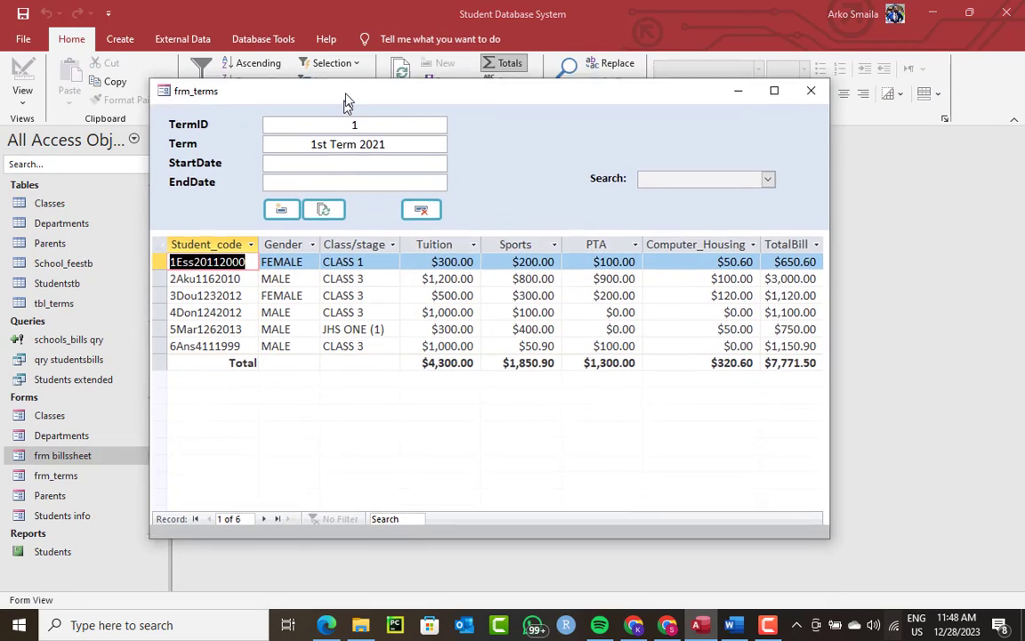
Step: Maximize the preview, return to Design View and create an On Load handler with Code Builder
drag(347, 100, 385, 90)
click(778, 75)
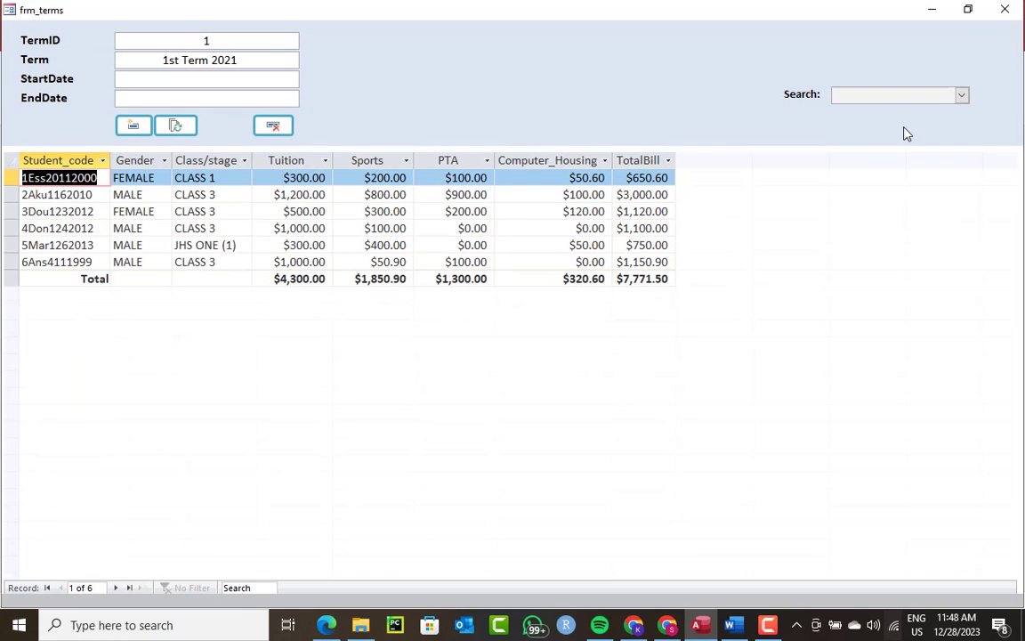
right_click(599, 60)
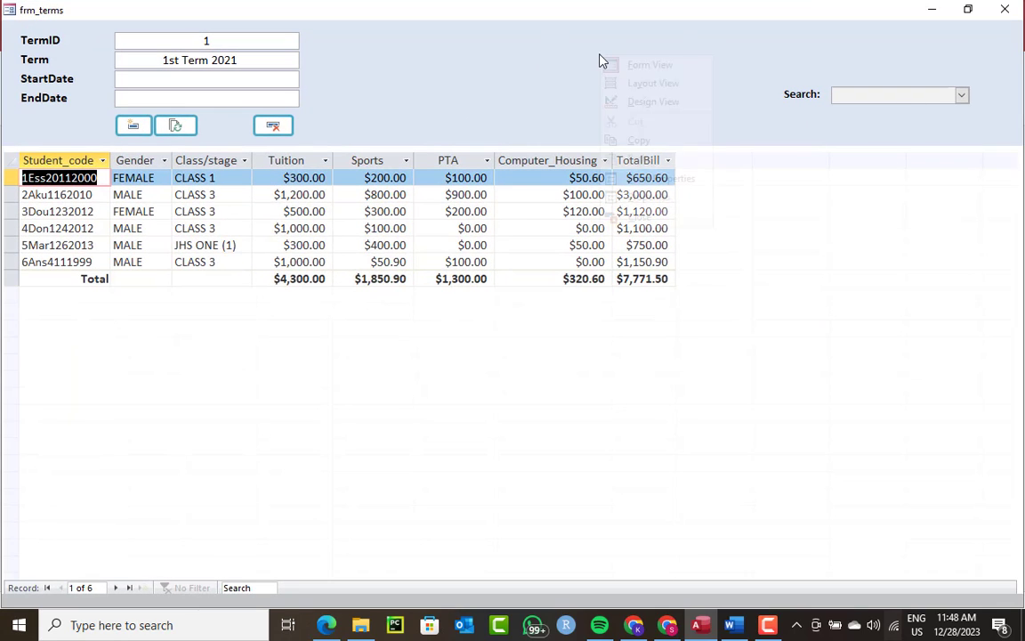
click(629, 100)
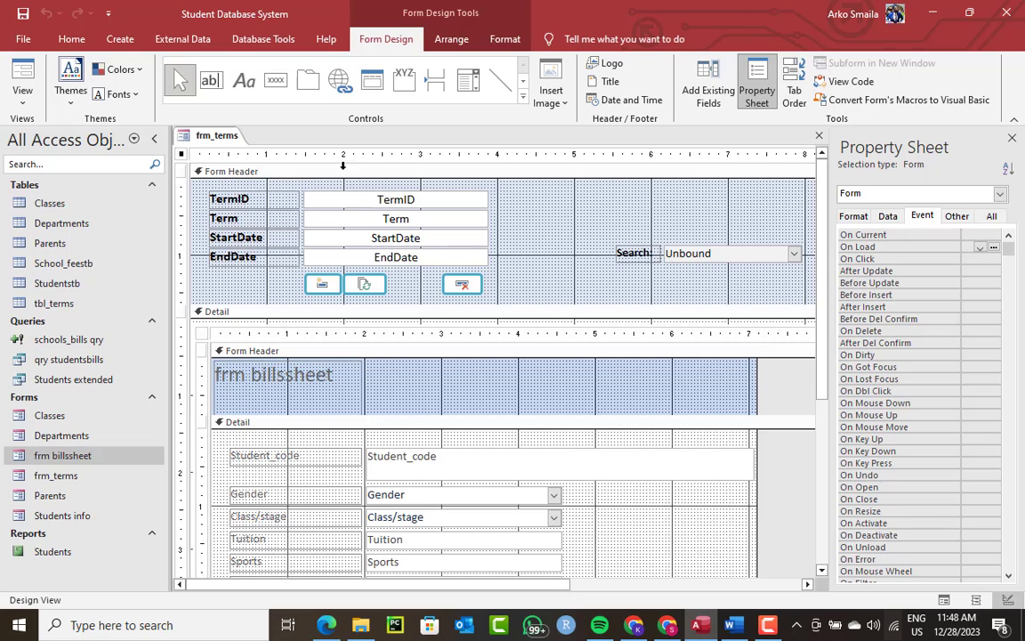
click(993, 247)
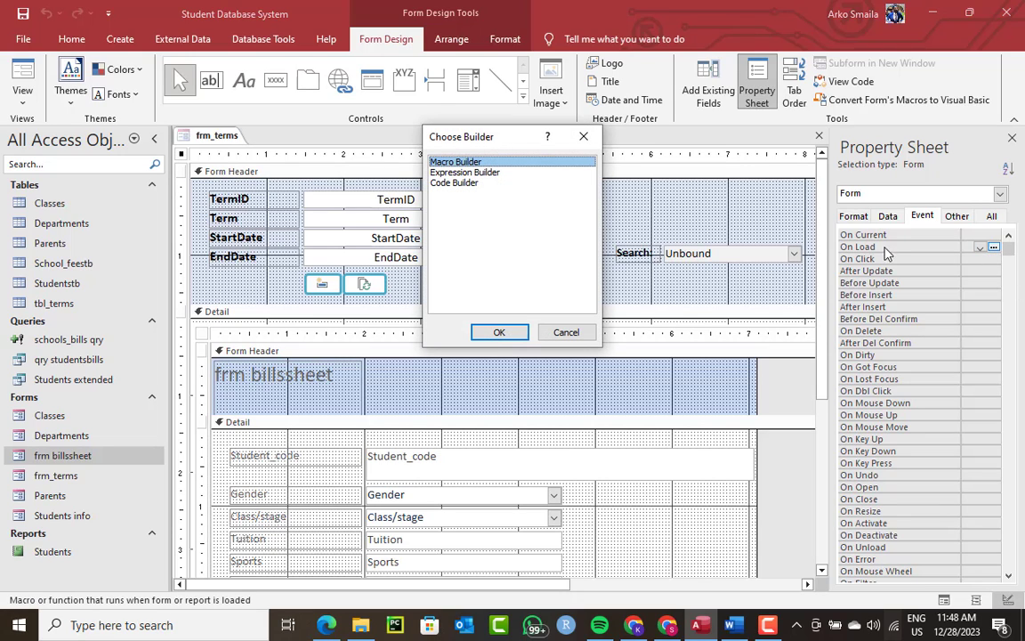
double_click(454, 184)
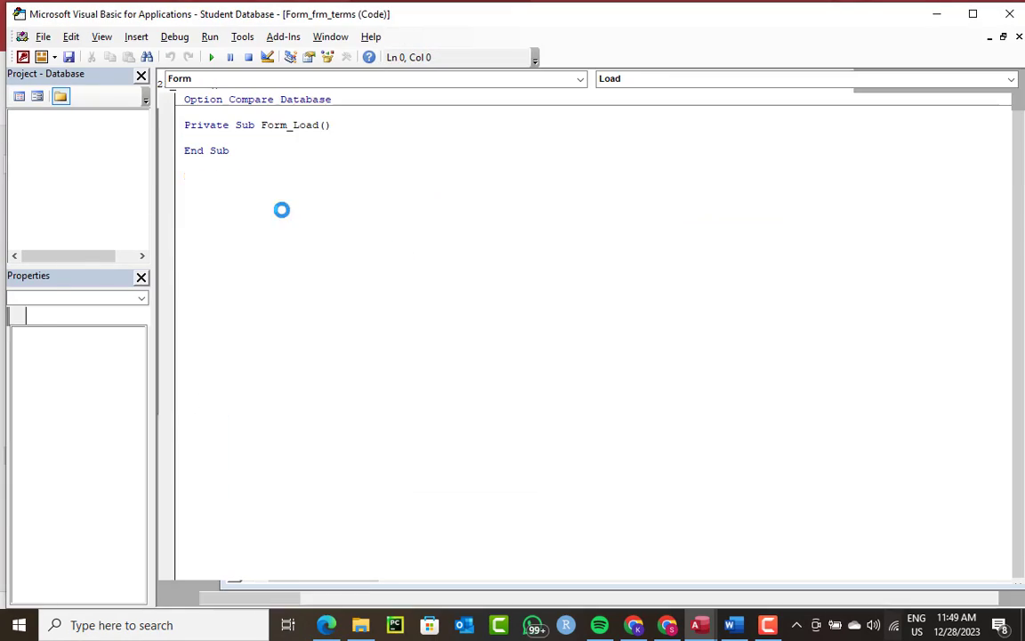
Step: Add DoCmd.Maximize to Form_Load, close the VBA editor and run frm_terms in Form View
text(d)
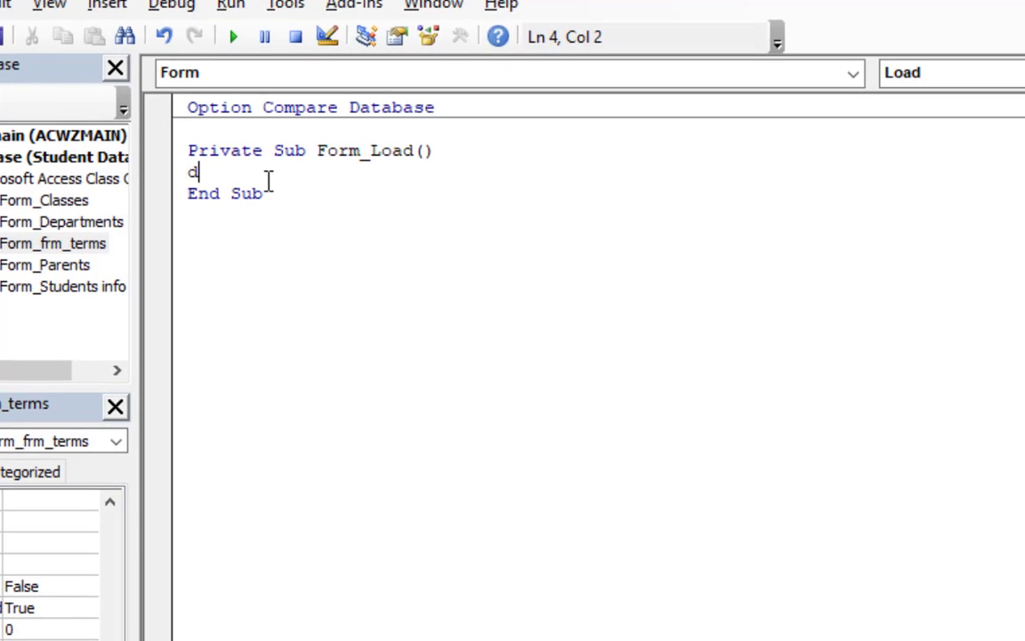
text(ocmd.m)
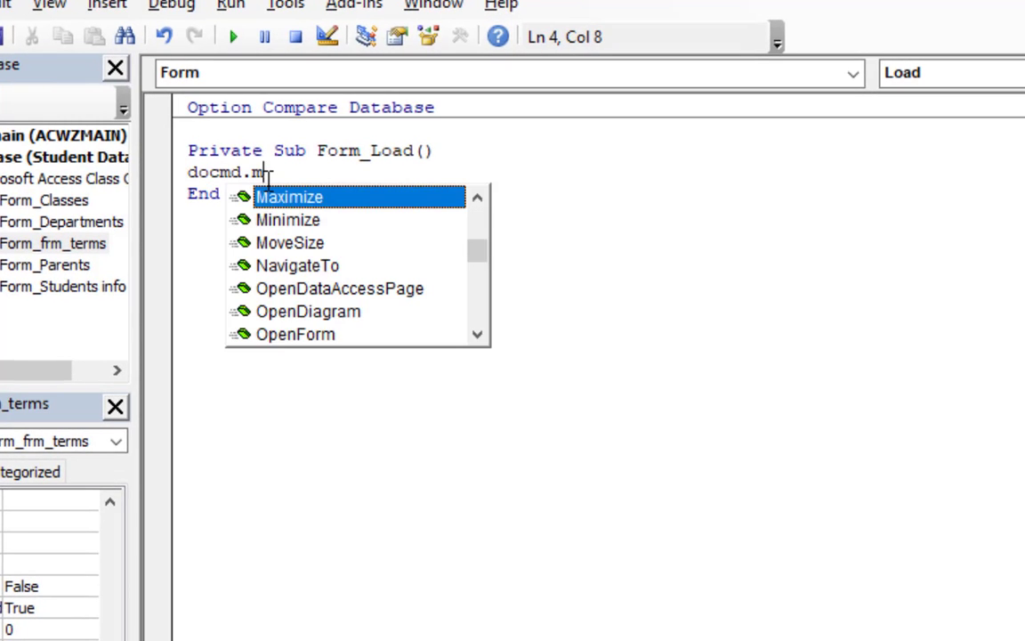
key(Return)
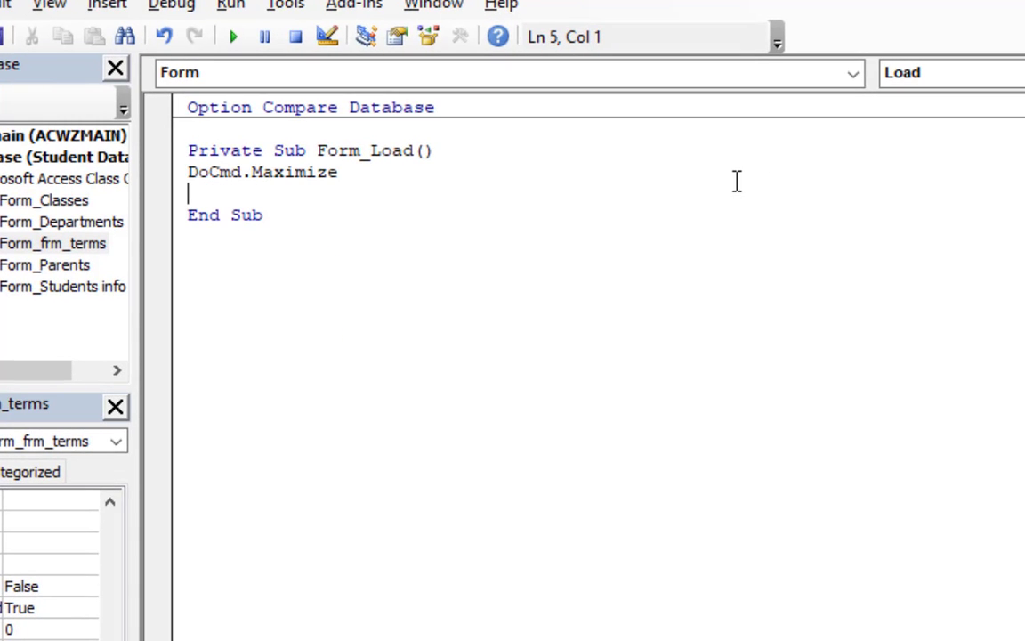
click(1006, 13)
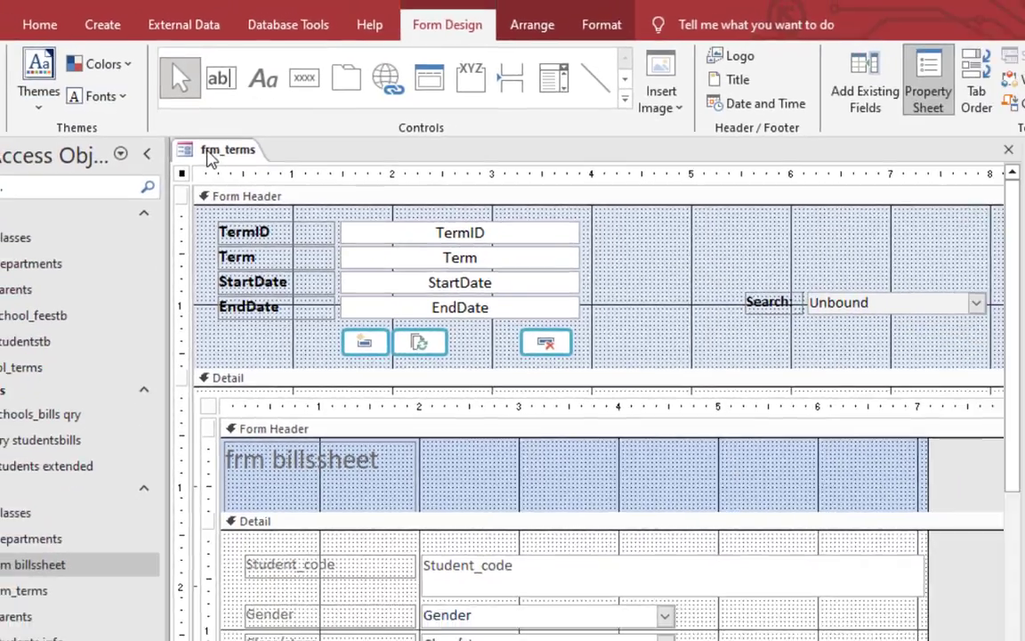
right_click(219, 168)
click(242, 206)
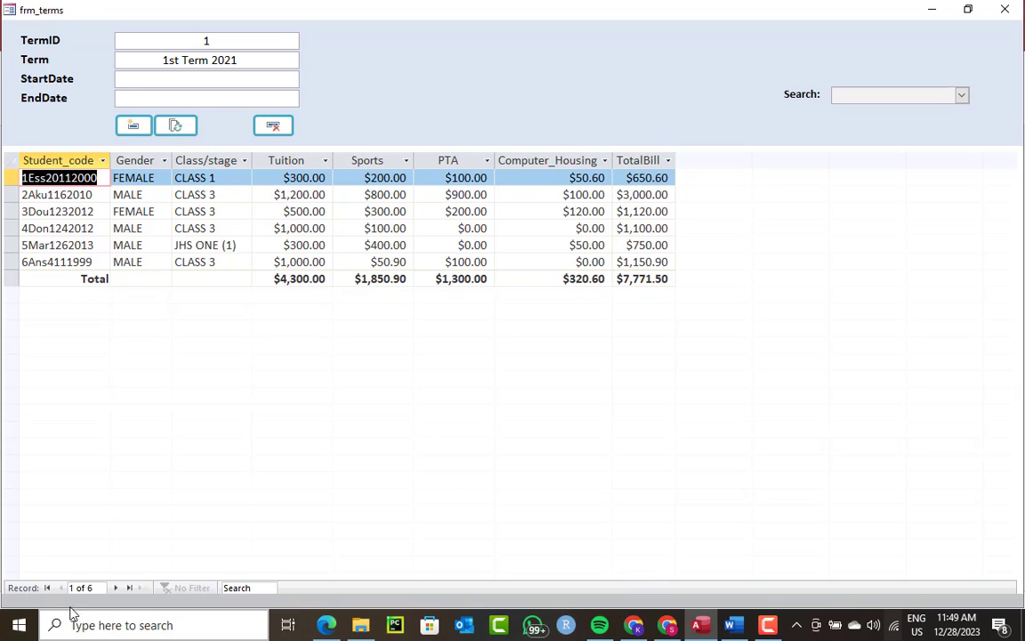
Step: Widen the Student_code and TotalBill columns and select the 1st Term 2021 term text
drag(111, 159, 125, 156)
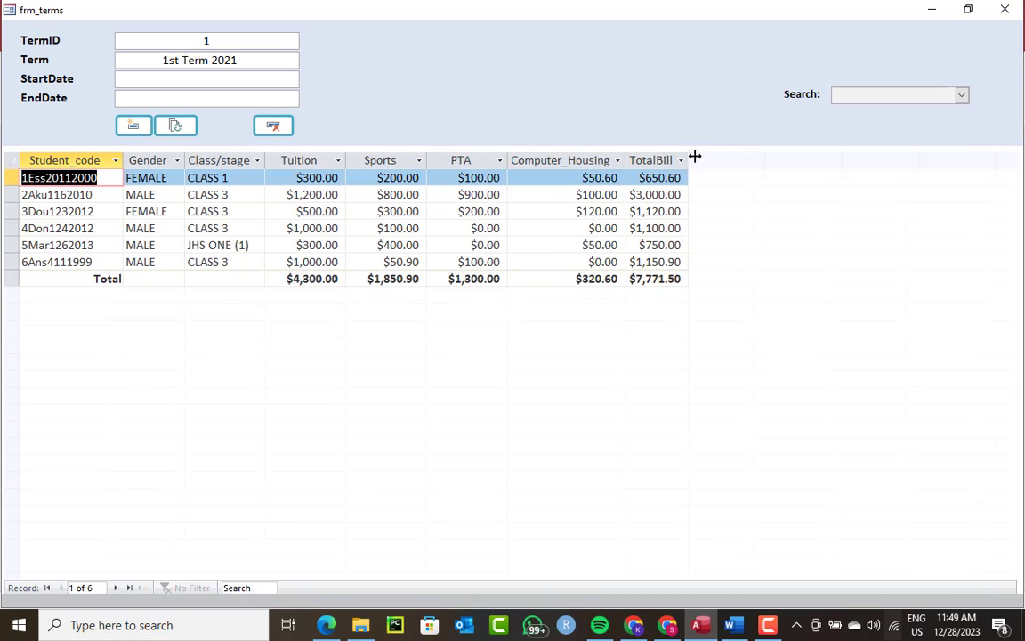
drag(687, 158, 709, 153)
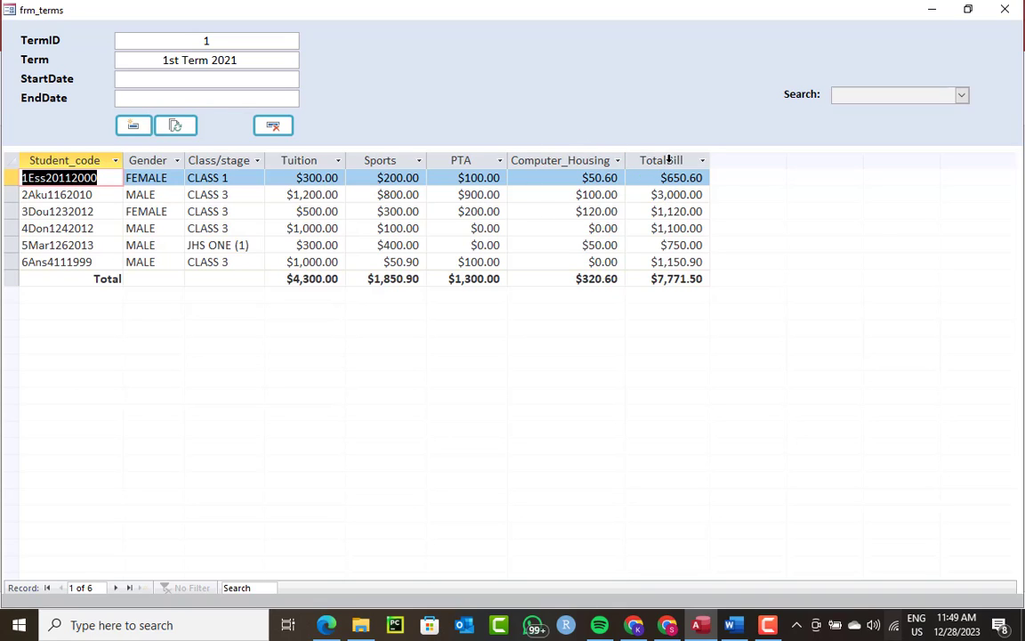
drag(240, 61, 161, 60)
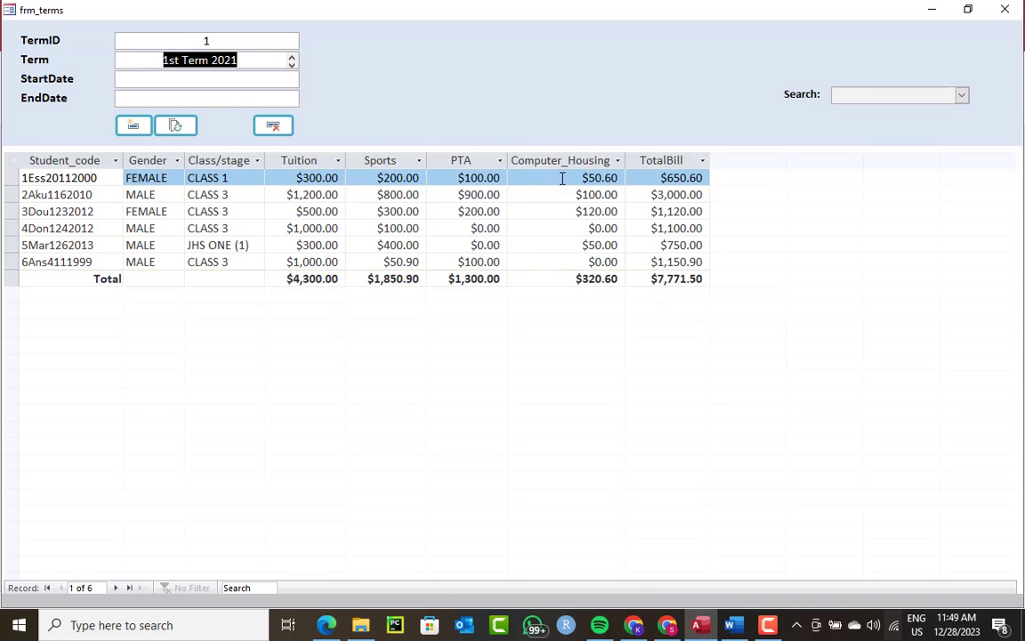
right_click(448, 101)
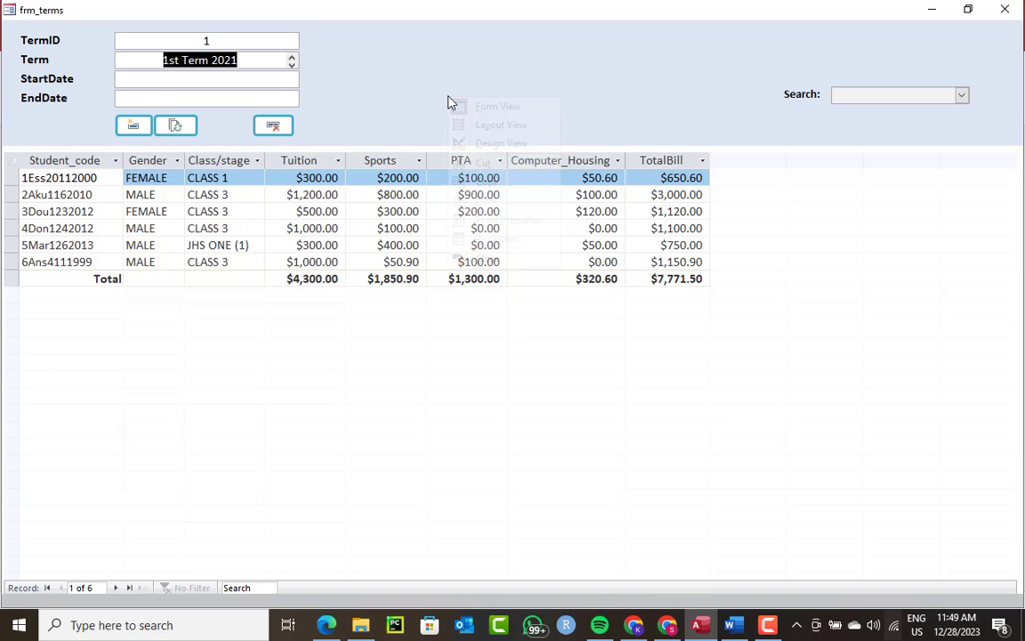
Step: In Design View, draw a new command button in the header below Search, skipping the wizard
click(480, 142)
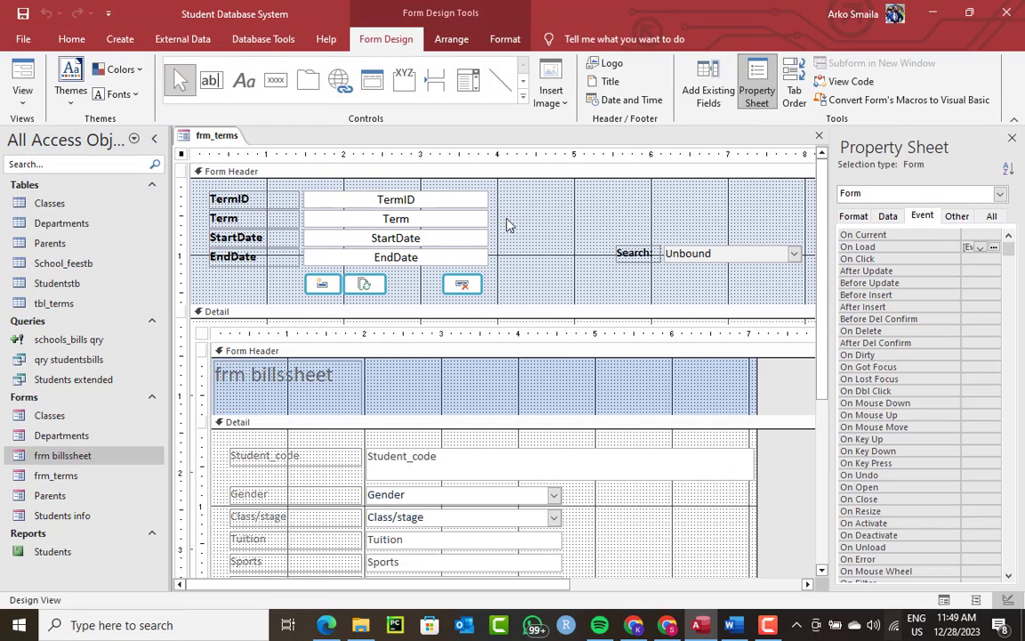
click(275, 83)
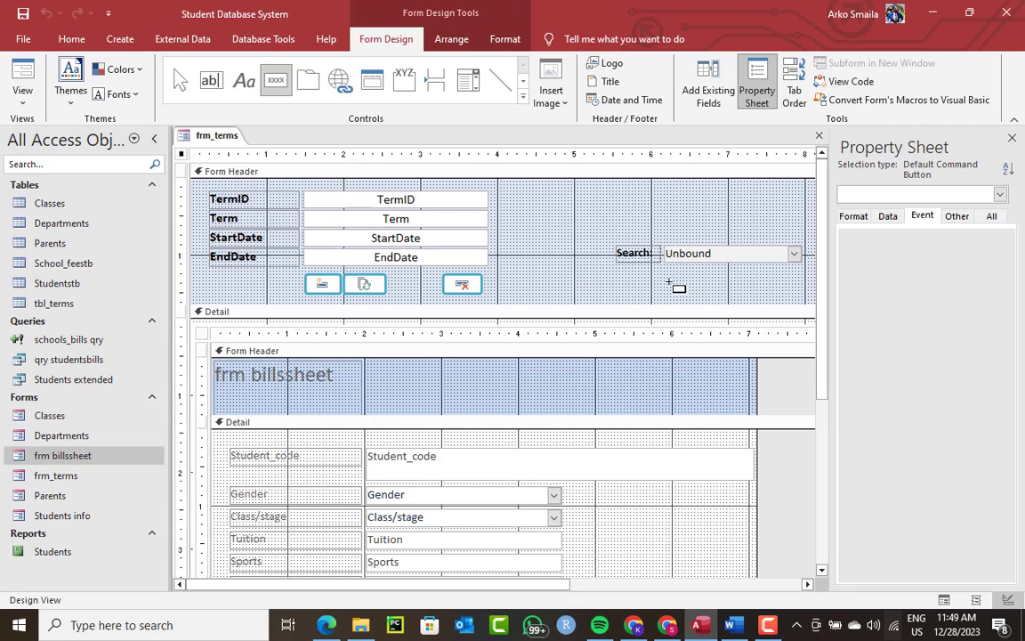
drag(673, 274, 787, 295)
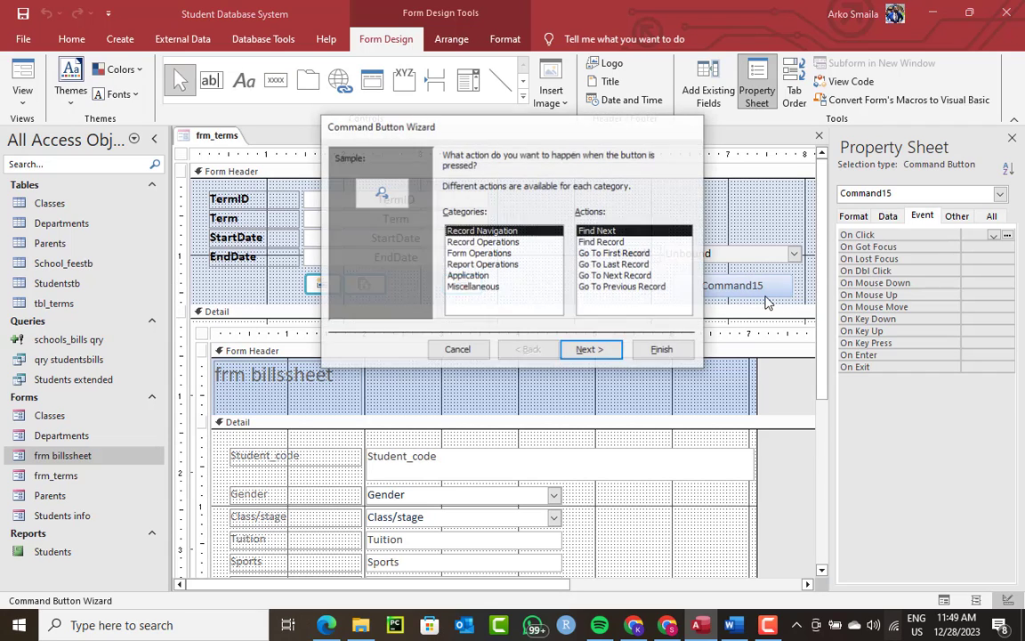
click(449, 354)
Step: Change the new button's caption from Command15 to 'Submit current bills'
click(741, 285)
double_click(741, 285)
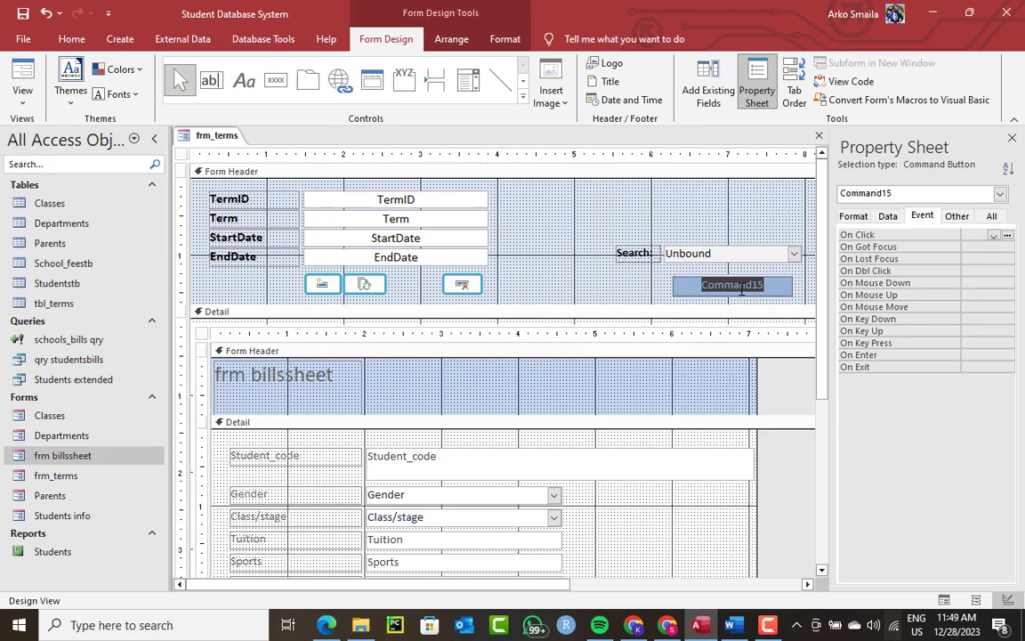
text(Submit)
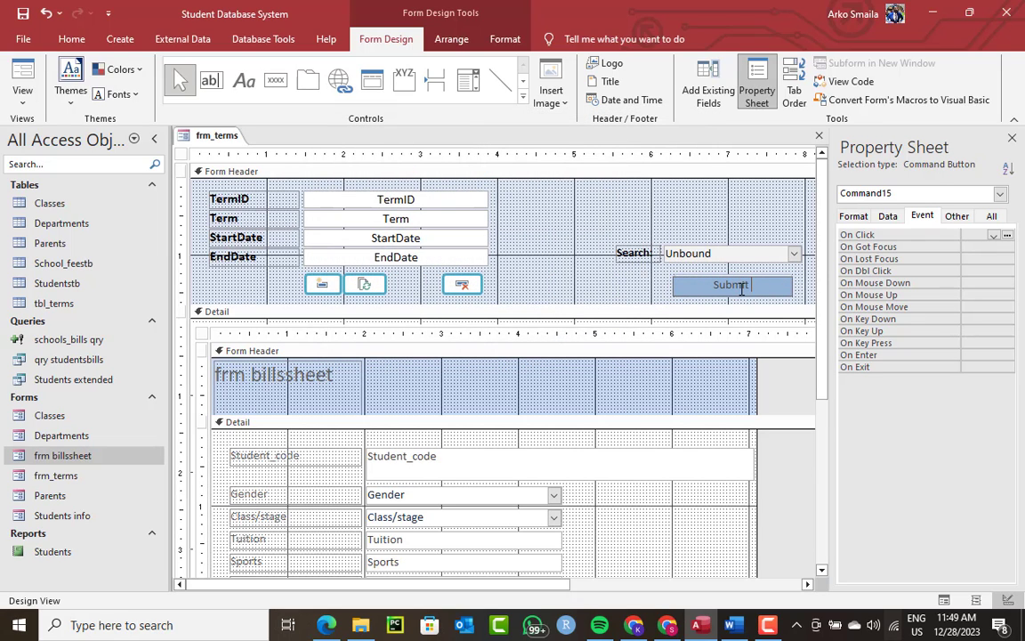
text( t)
key(BackSpace)
text(bil)
key(BackSpace)
key(BackSpace)
key(BackSpace)
text(current bills)
click(648, 279)
click(681, 283)
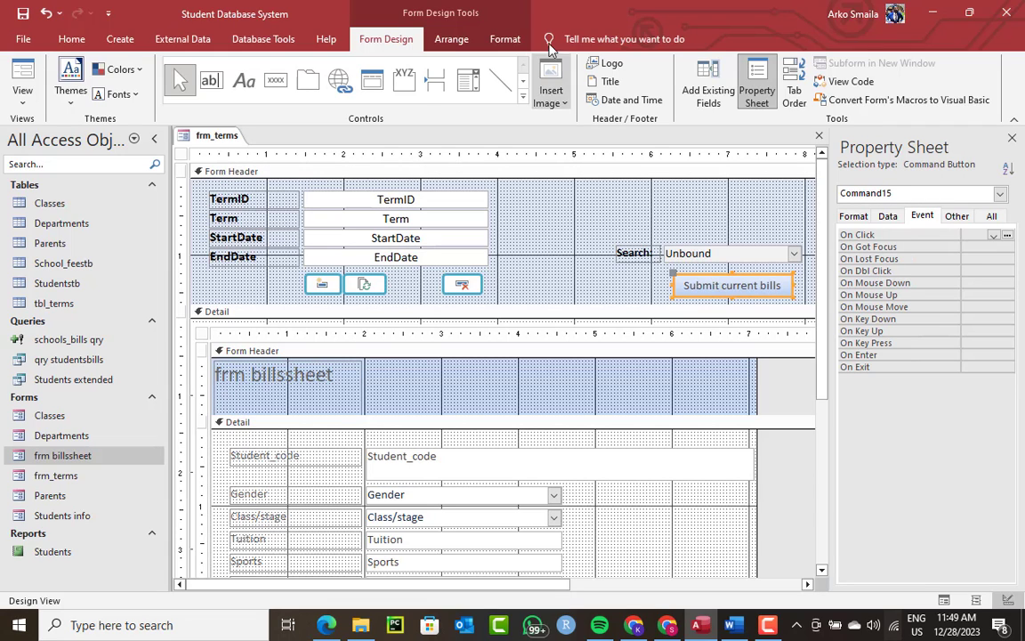
click(505, 39)
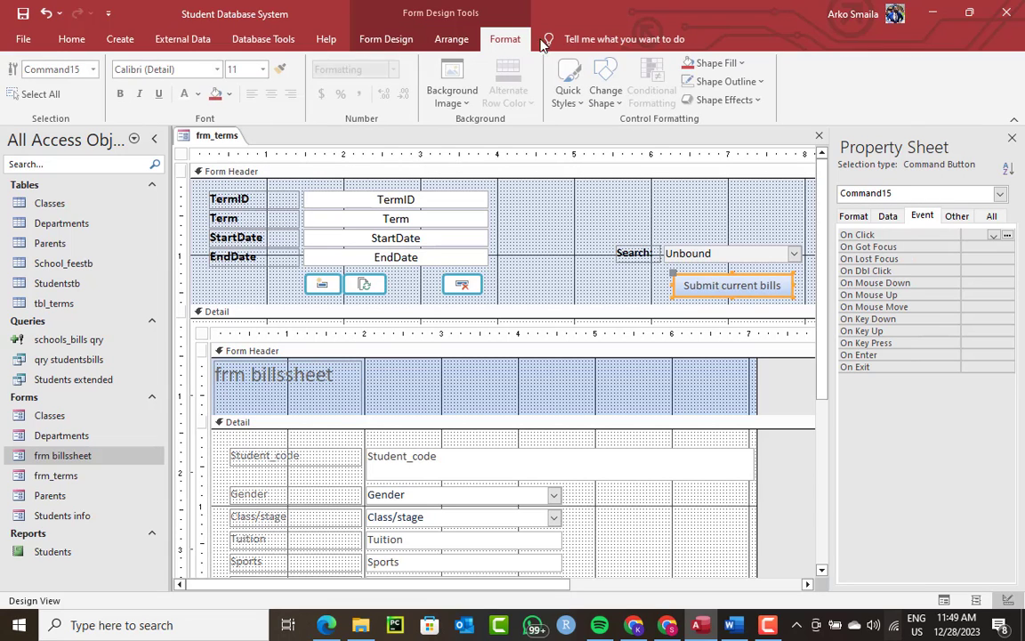
Step: Give the button 12-point text, an orange-outline theme style and olive green fill
click(265, 69)
click(242, 149)
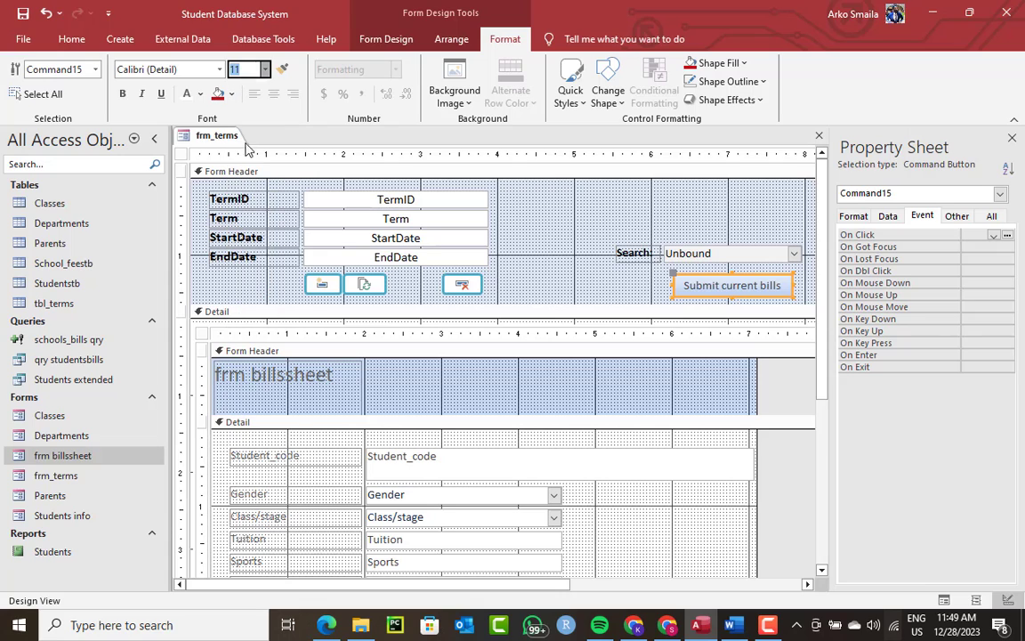
click(570, 96)
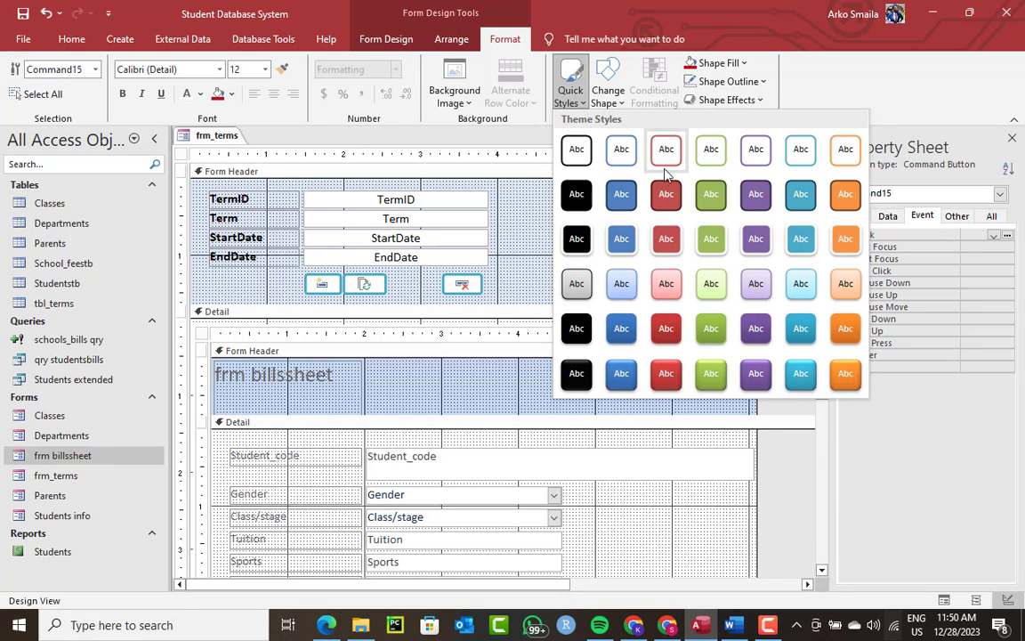
click(845, 149)
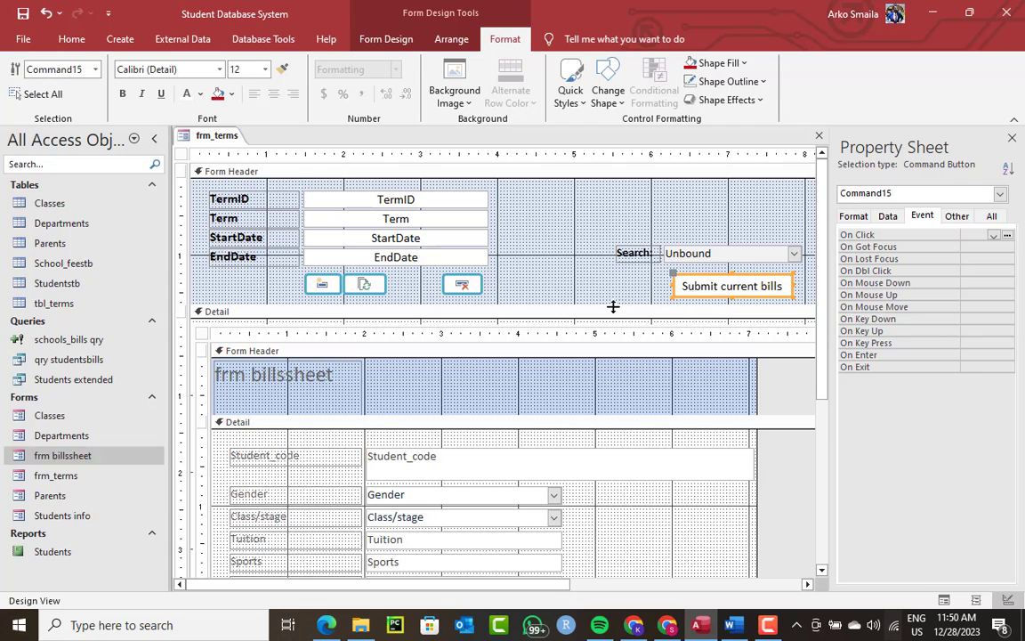
click(637, 285)
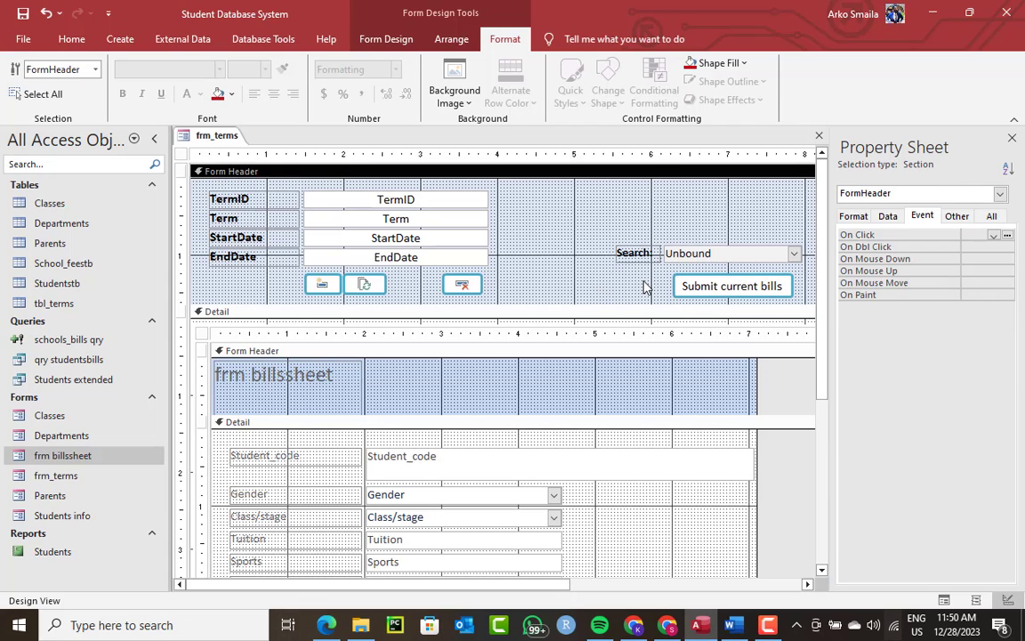
click(712, 282)
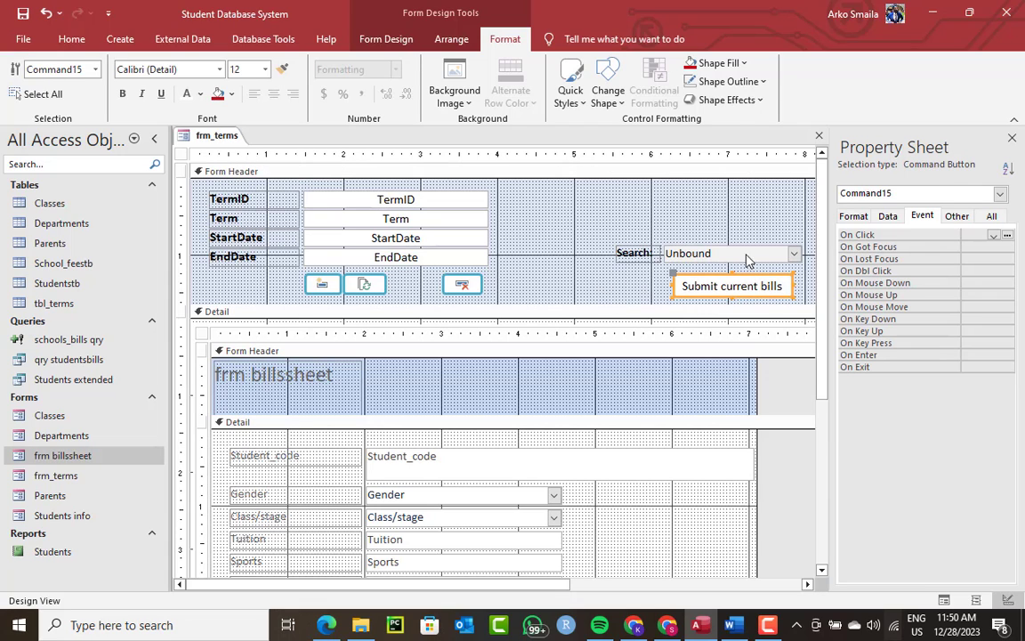
click(703, 64)
click(774, 129)
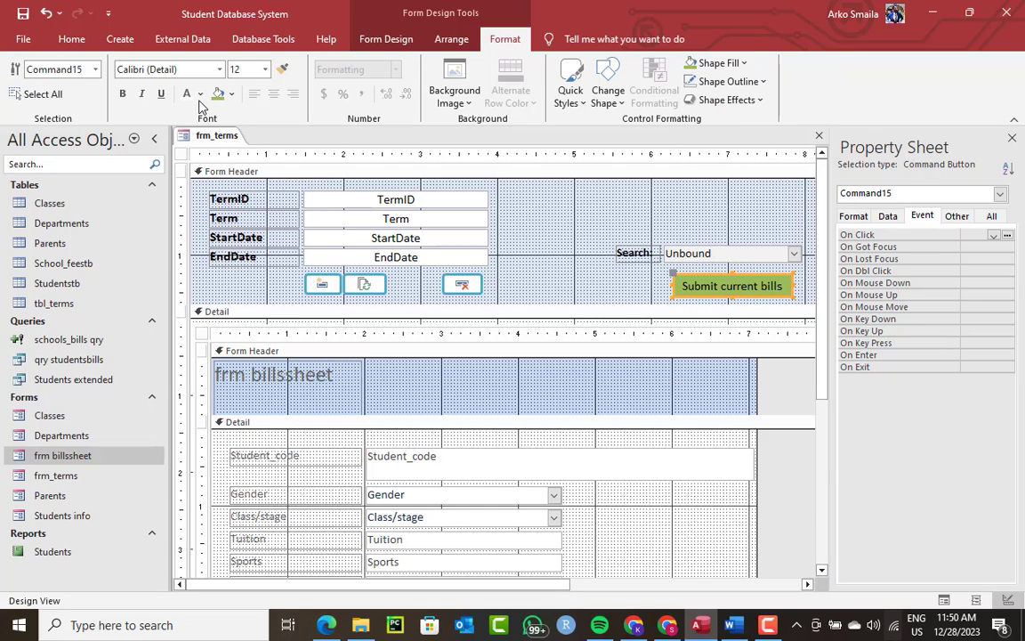
click(656, 289)
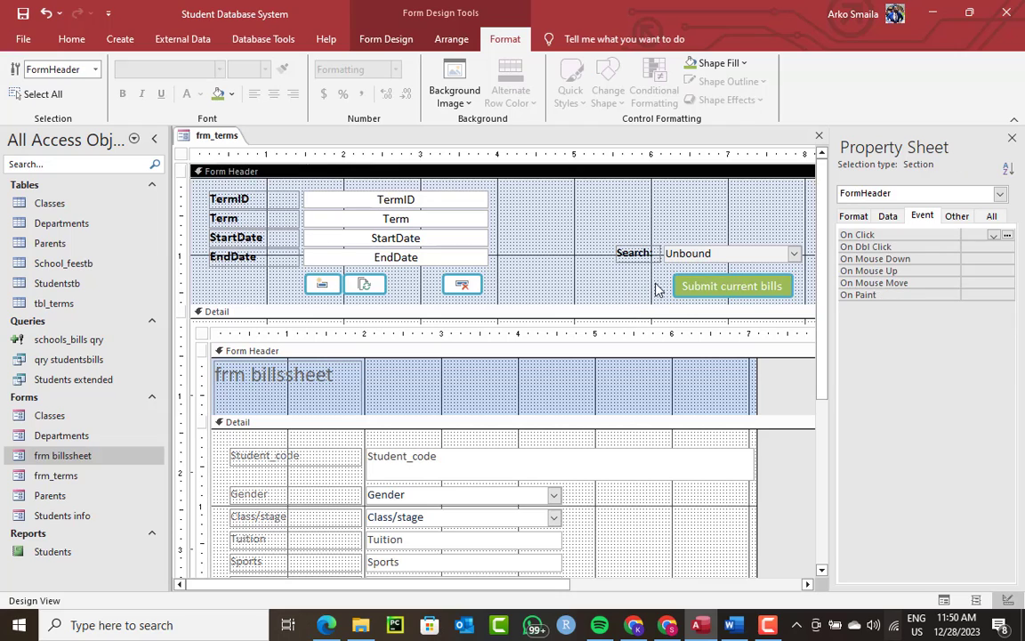
click(680, 285)
Step: Set the button's Horizontal Anchor property to Right
click(853, 216)
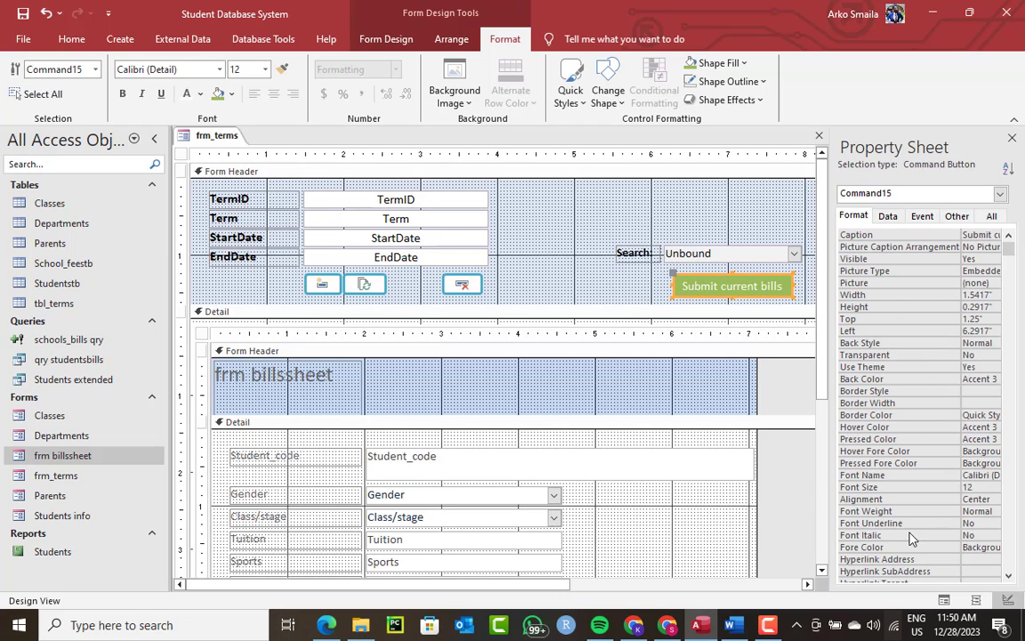
scroll(947, 529, down, 3)
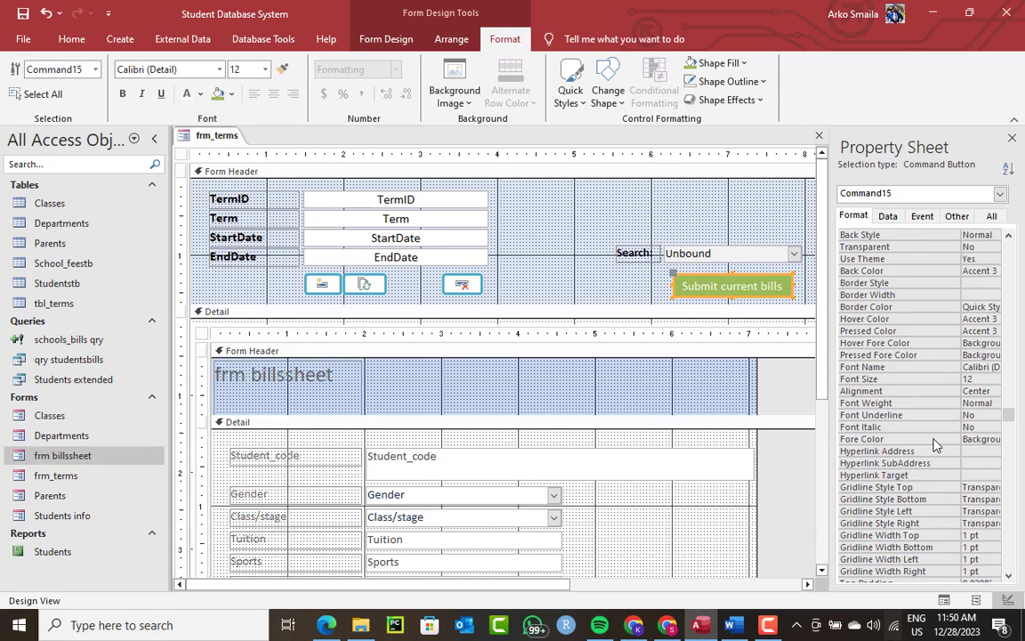
scroll(934, 445, down, 3)
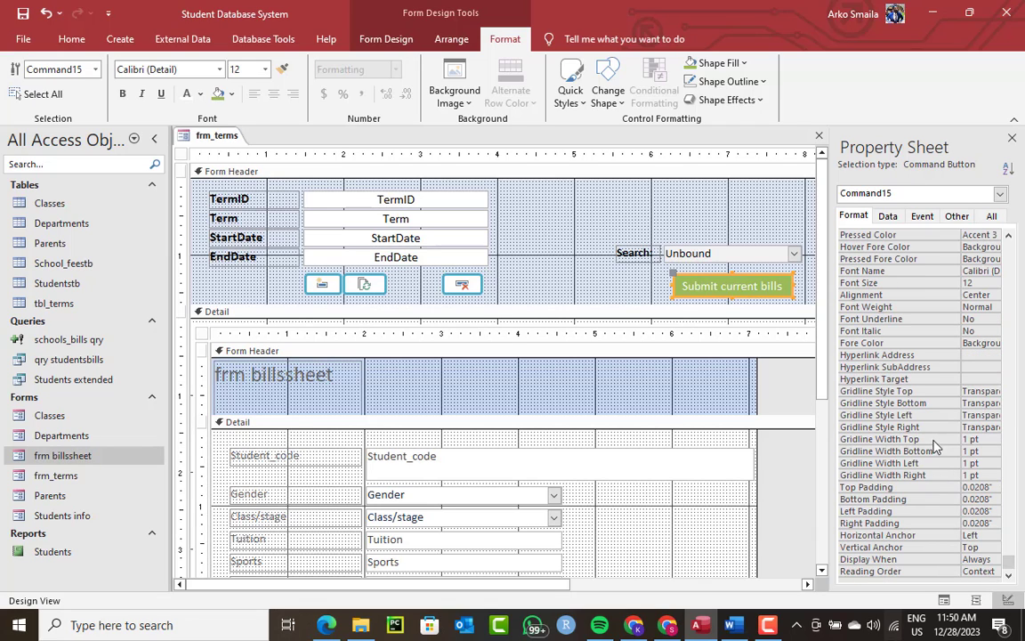
click(987, 535)
click(994, 535)
click(973, 558)
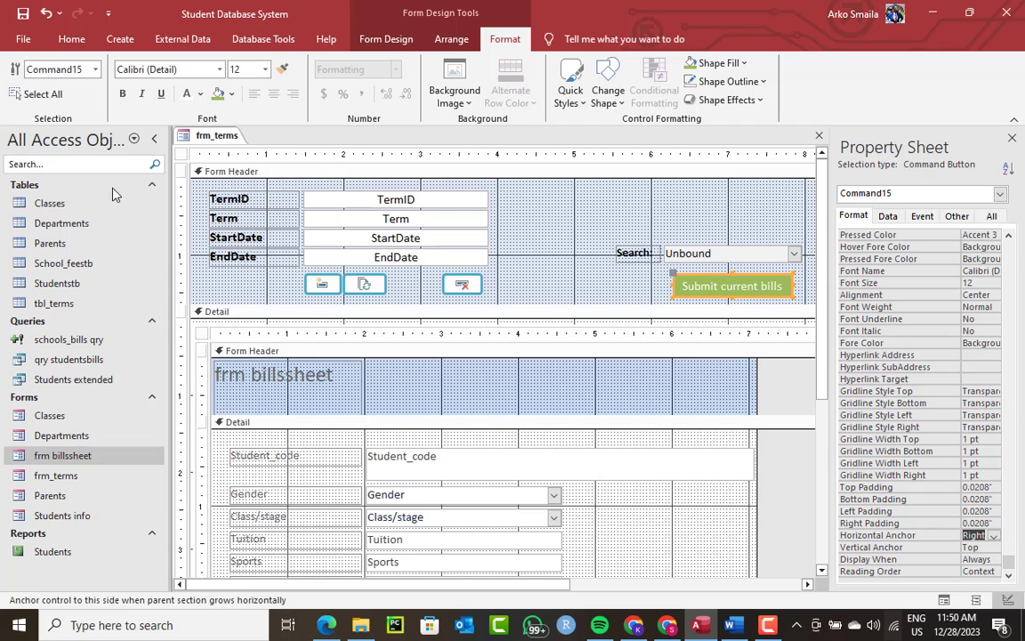
Step: Run frm_terms, load 2nd Term 2021 via Search and click Submit current bills
right_click(201, 135)
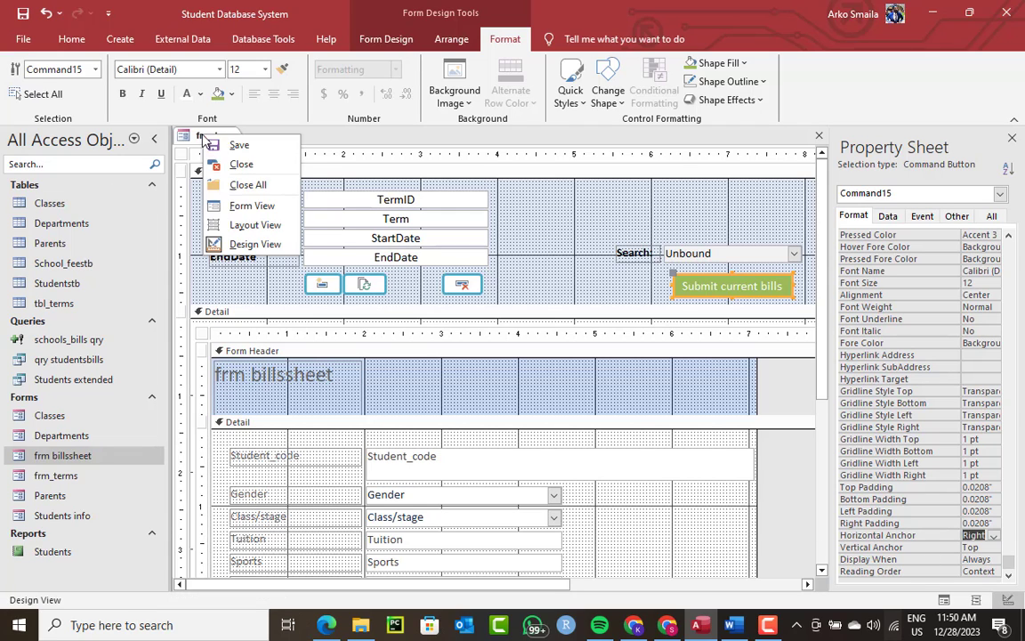
click(252, 206)
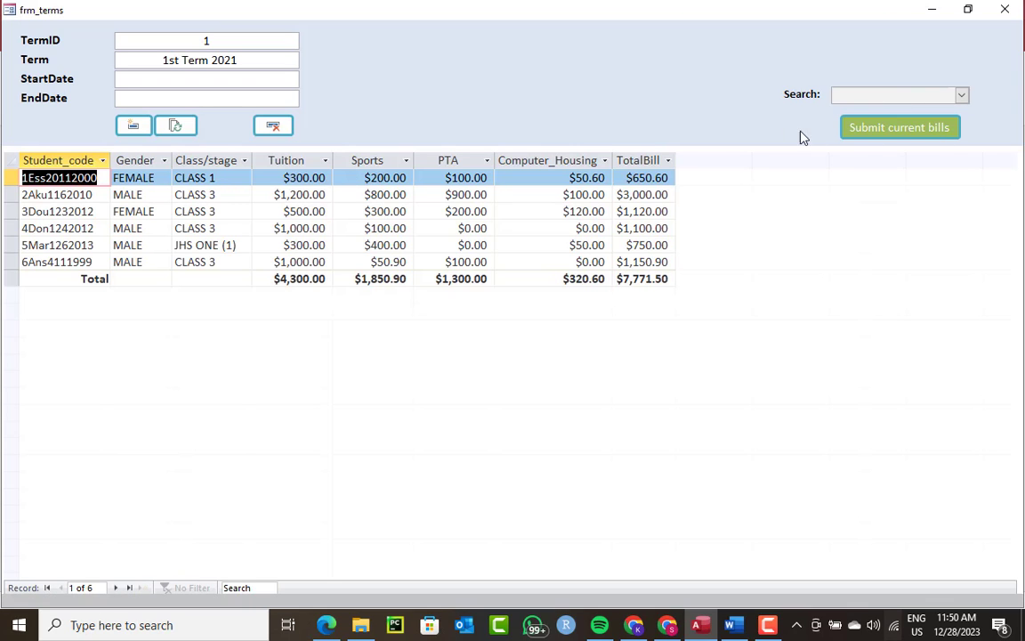
click(962, 95)
click(863, 126)
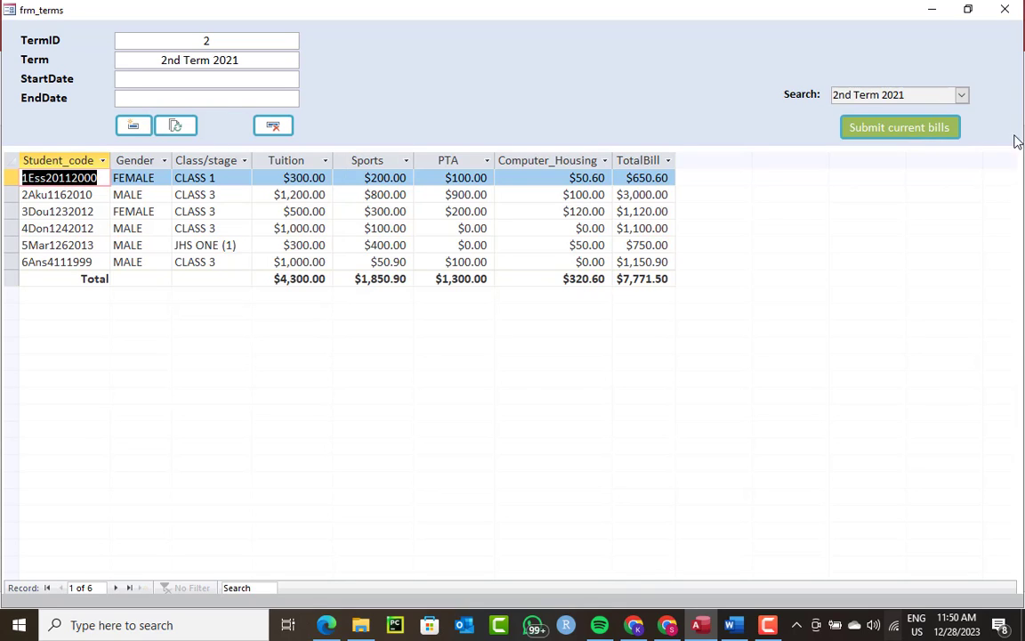
click(894, 129)
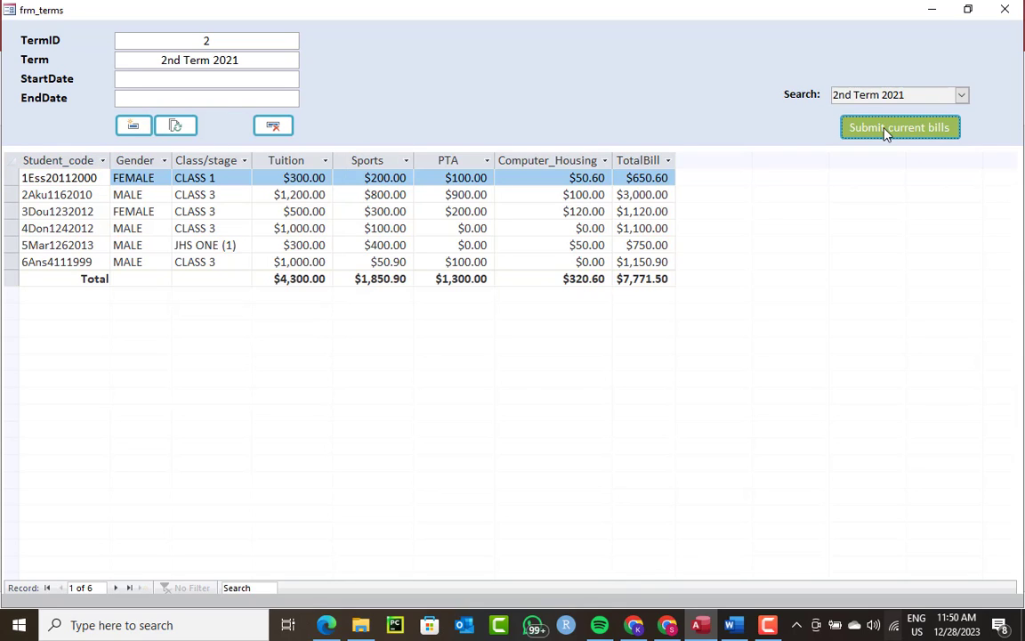
Step: Recheck the term list, select a student's row in the datasheet, then close frm_terms
click(212, 59)
click(963, 96)
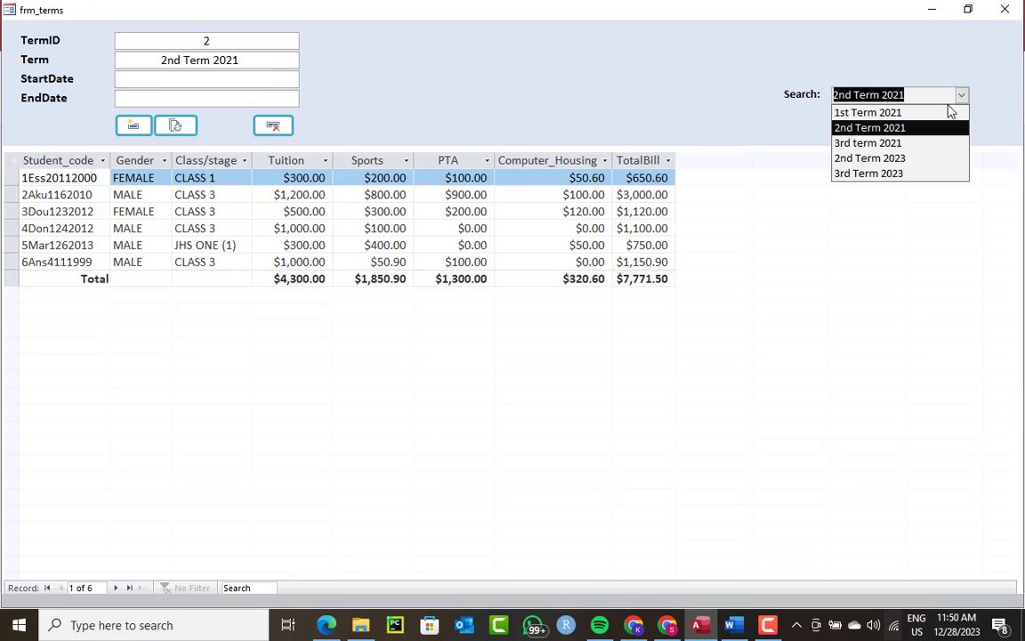
click(449, 226)
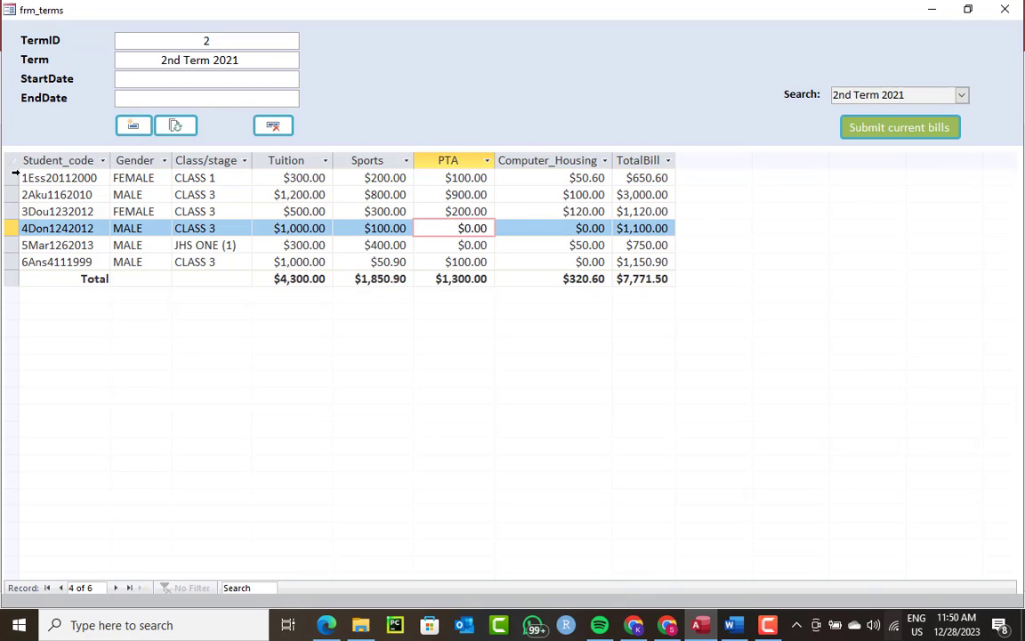
click(11, 194)
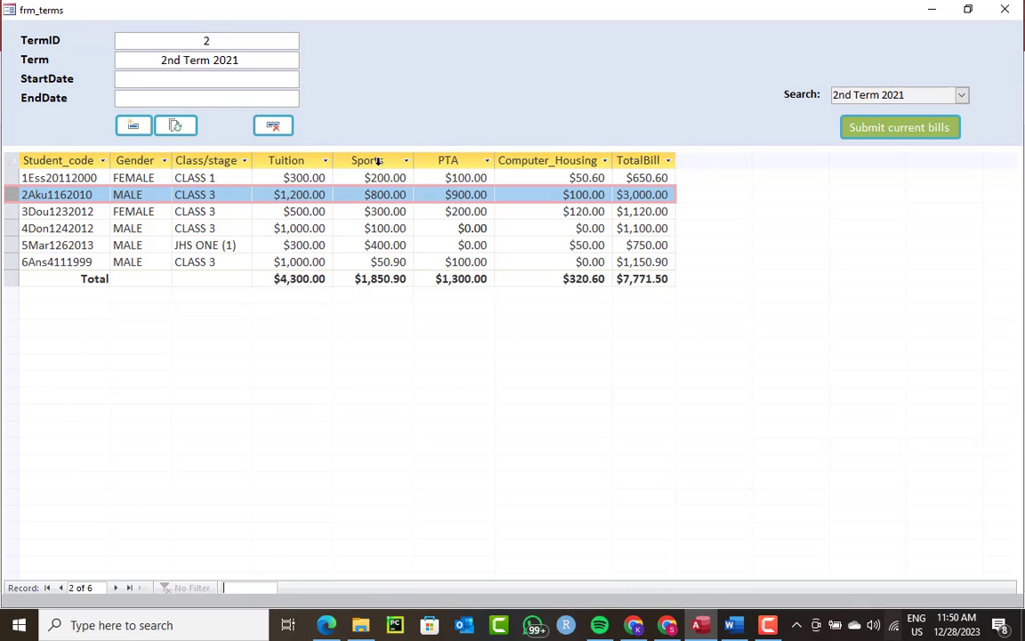
click(1004, 9)
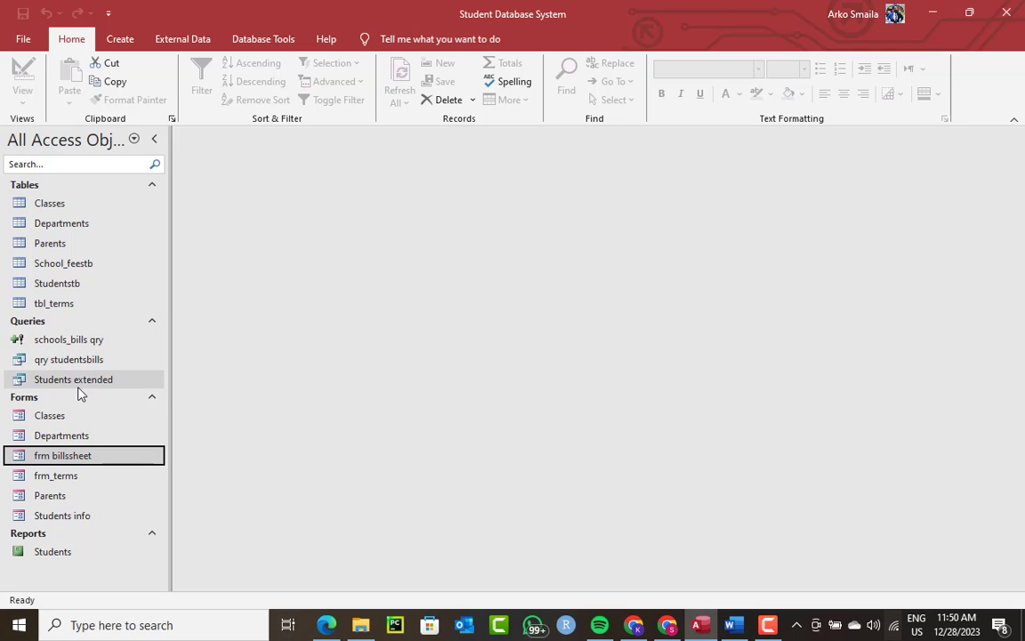
Step: Add the Student_name field to the qry studentsbills design grid and close the query
double_click(78, 358)
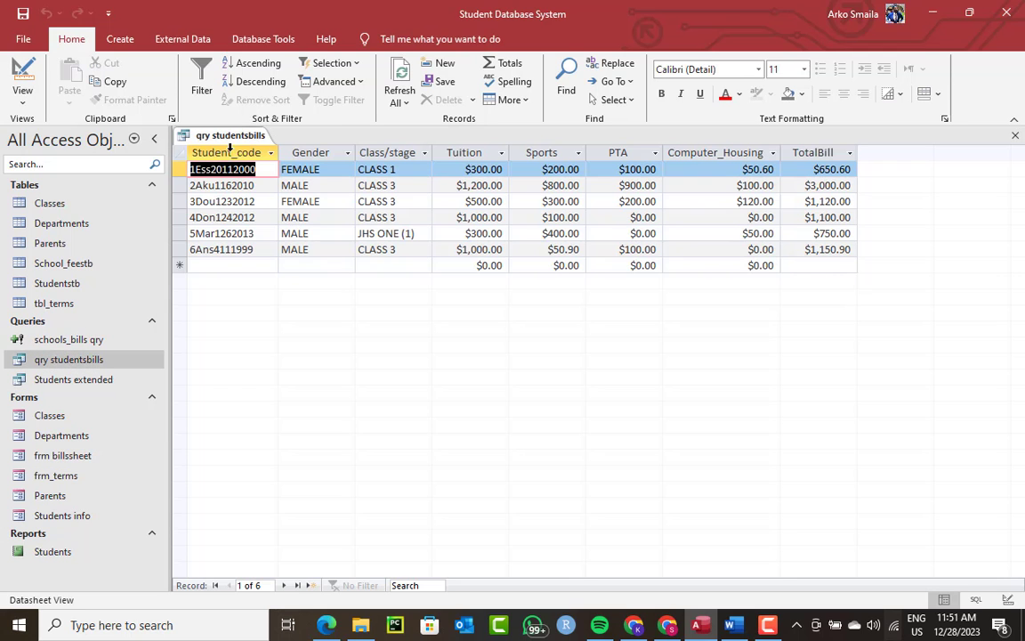
right_click(206, 134)
click(235, 201)
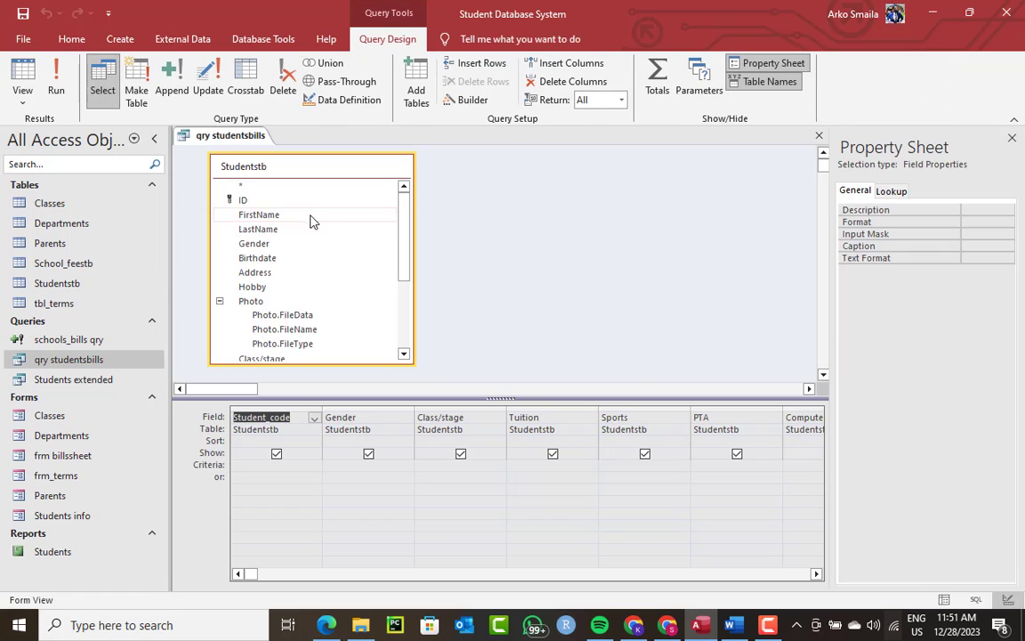
scroll(299, 273, down, 3)
drag(276, 285, 344, 434)
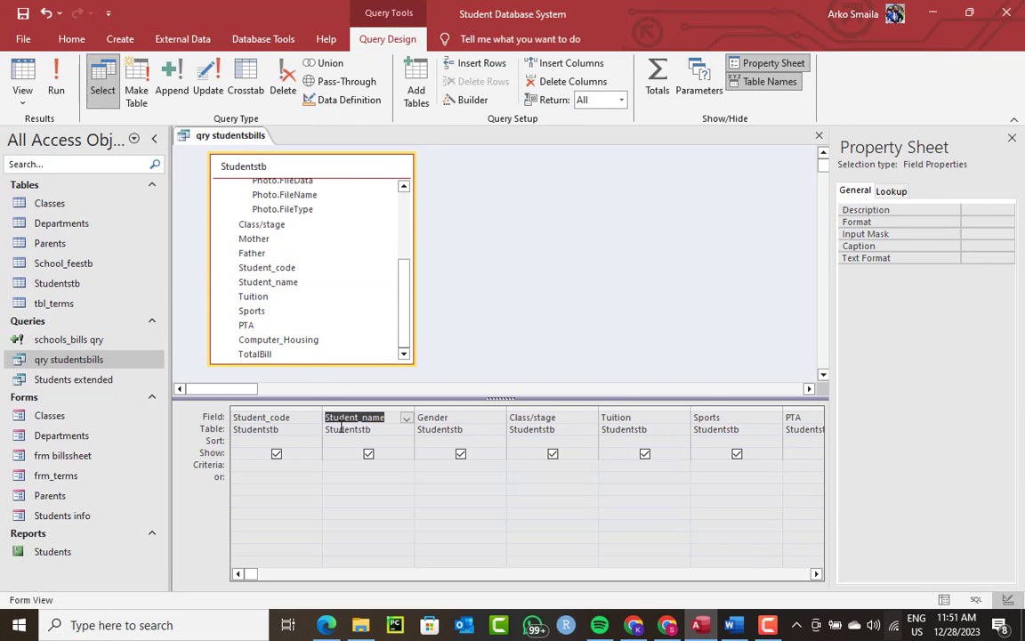
right_click(207, 134)
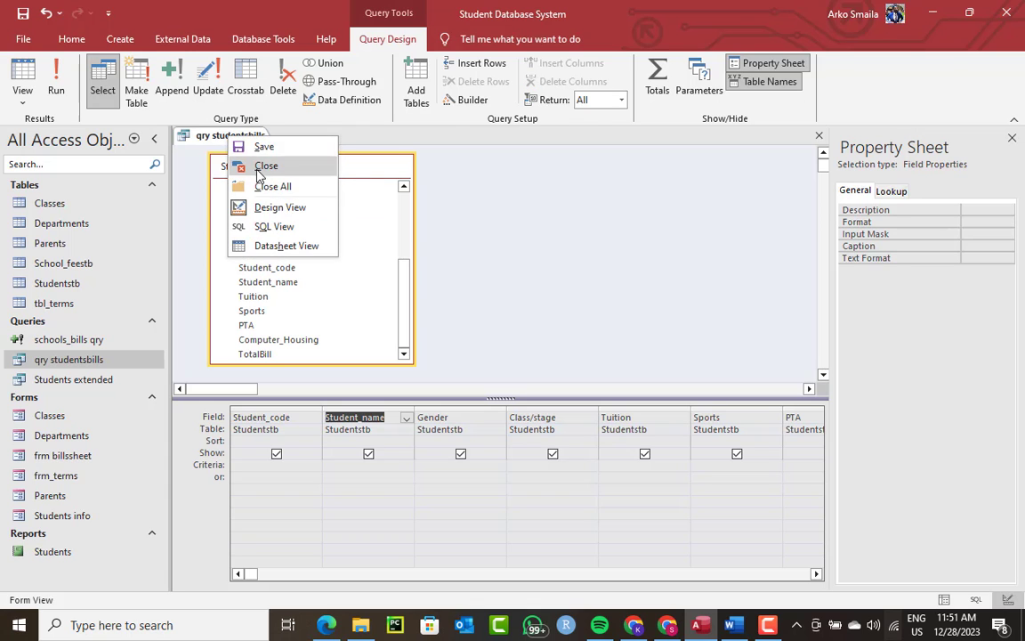
click(231, 157)
Step: Place Student_name from the Field List onto frm billsheet's detail area, close it, and select frm_terms
click(65, 455)
right_click(65, 455)
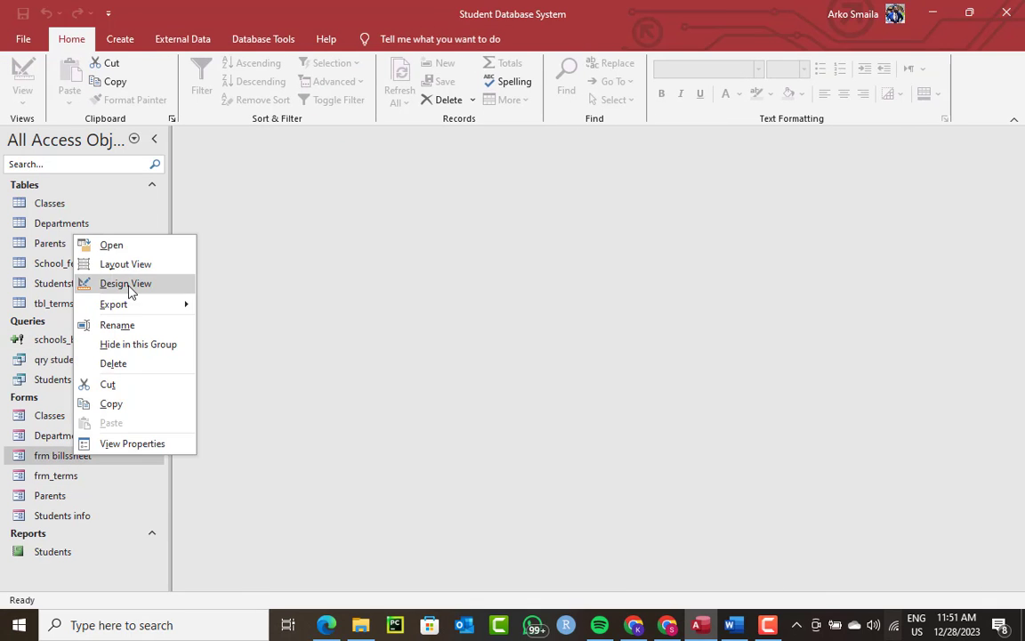
click(129, 286)
drag(580, 318, 375, 478)
click(716, 242)
click(708, 89)
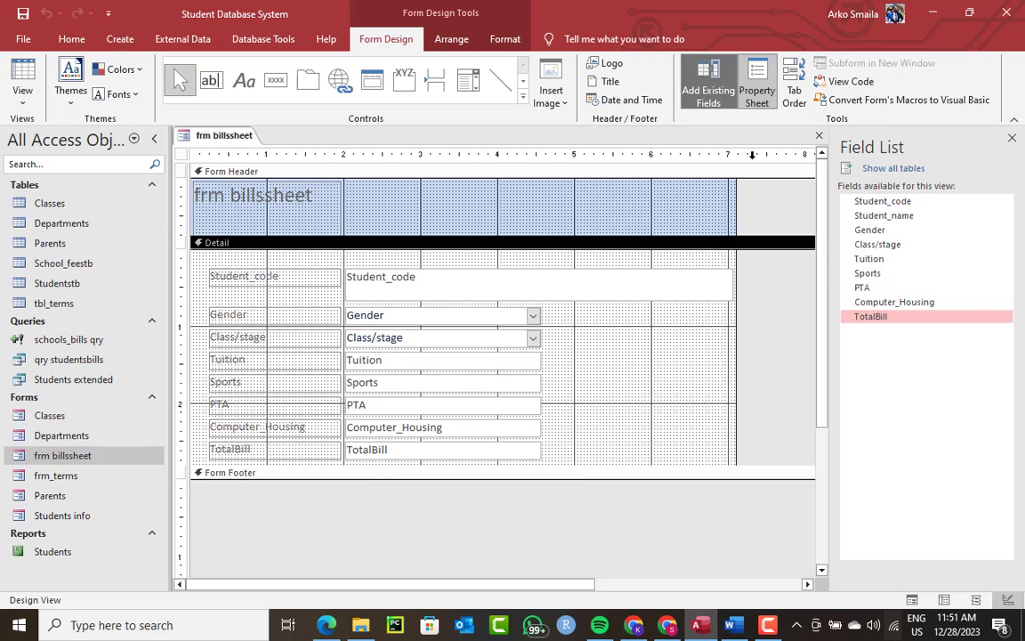
drag(890, 216, 489, 301)
right_click(202, 135)
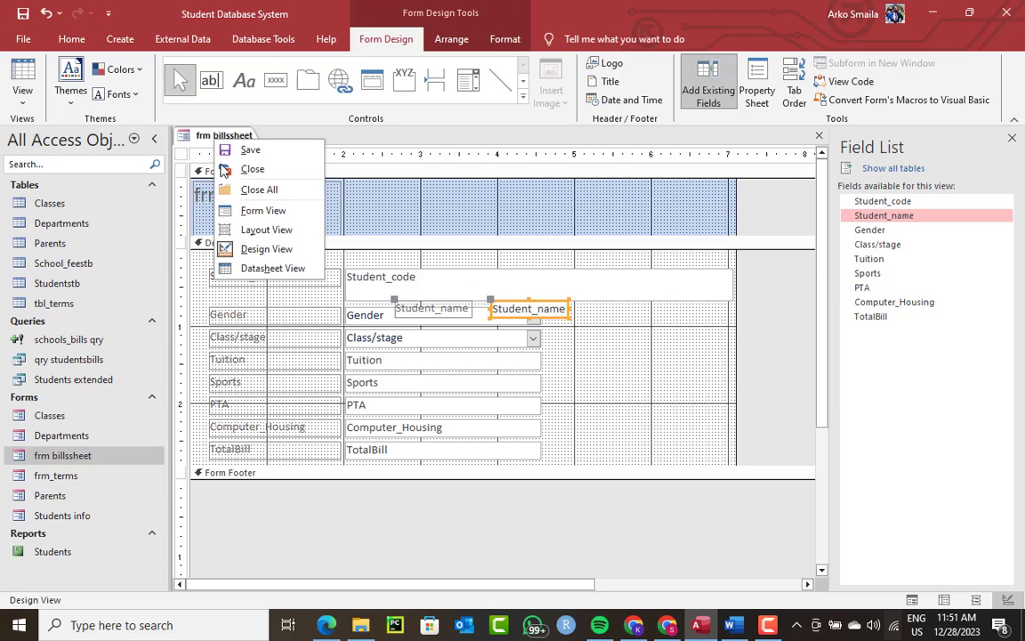
click(240, 167)
click(55, 476)
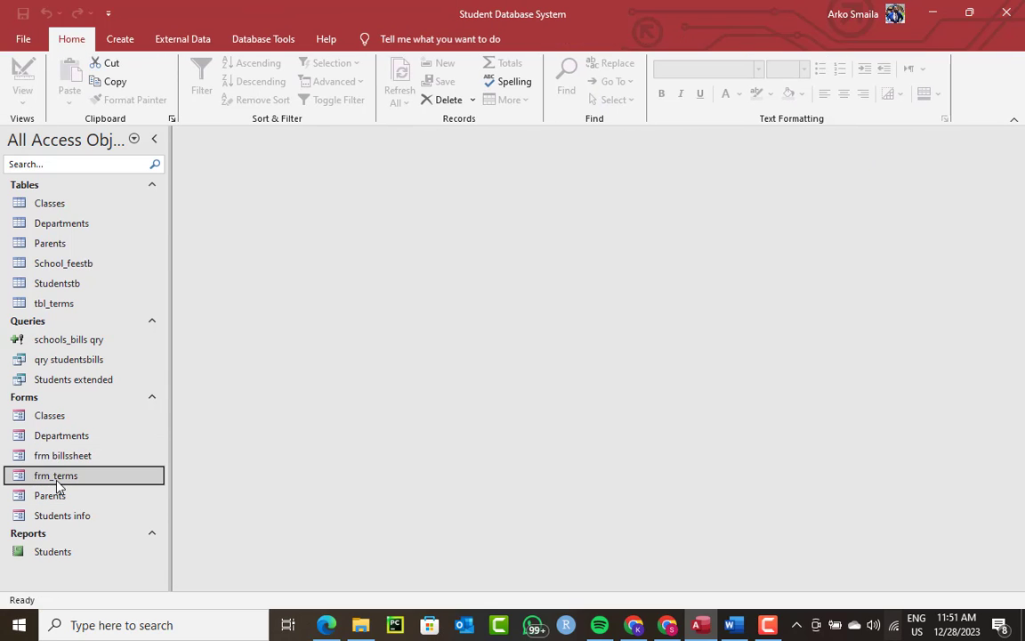
right_click(54, 484)
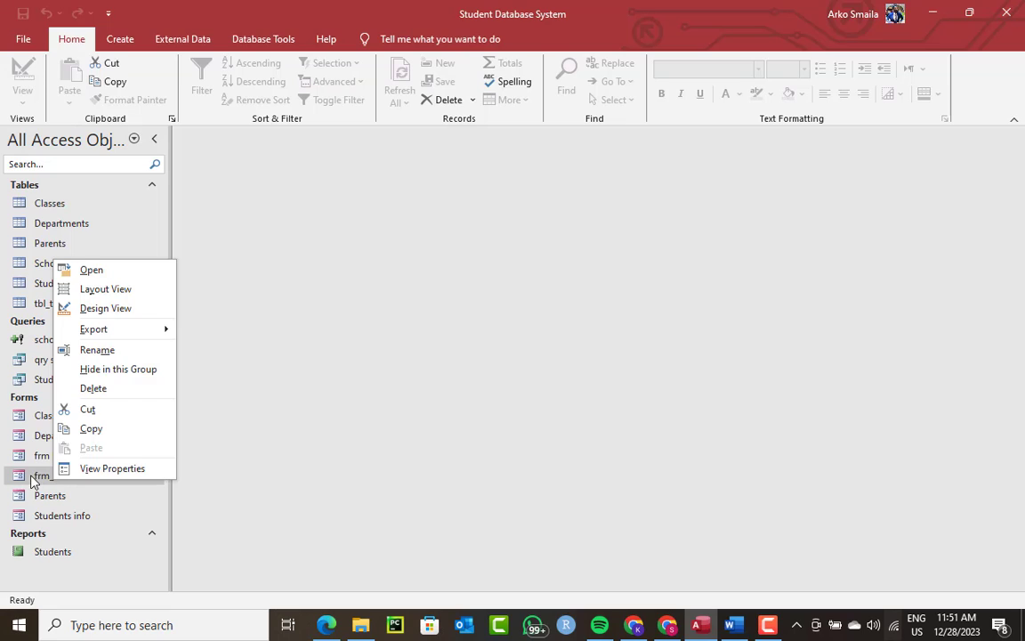
Step: Give frm_terms the new name Main_billingFrm in the Navigation Pane
click(96, 349)
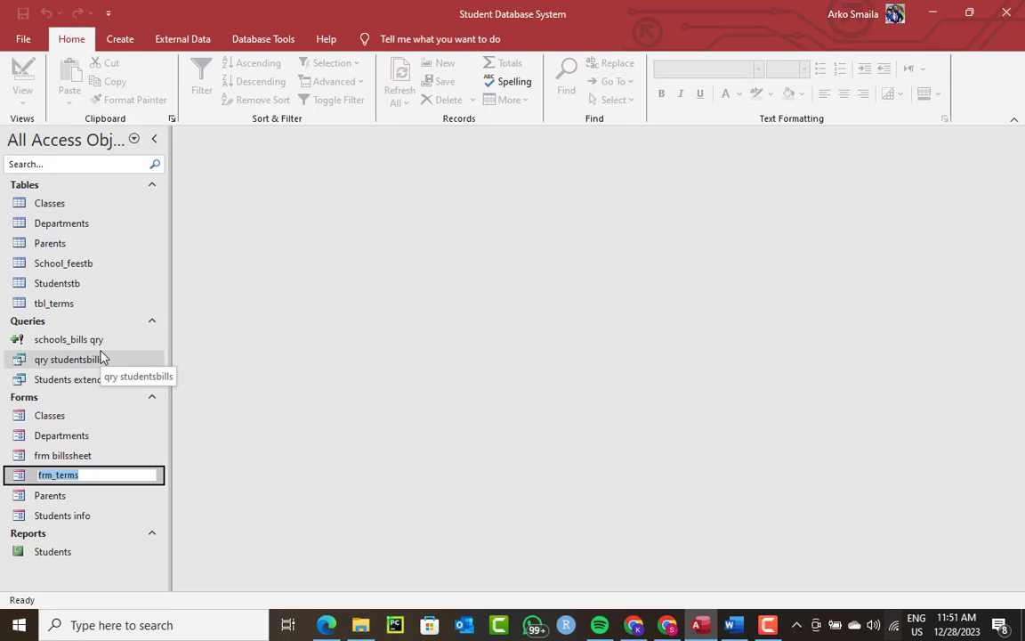
text(Main_billingFrm)
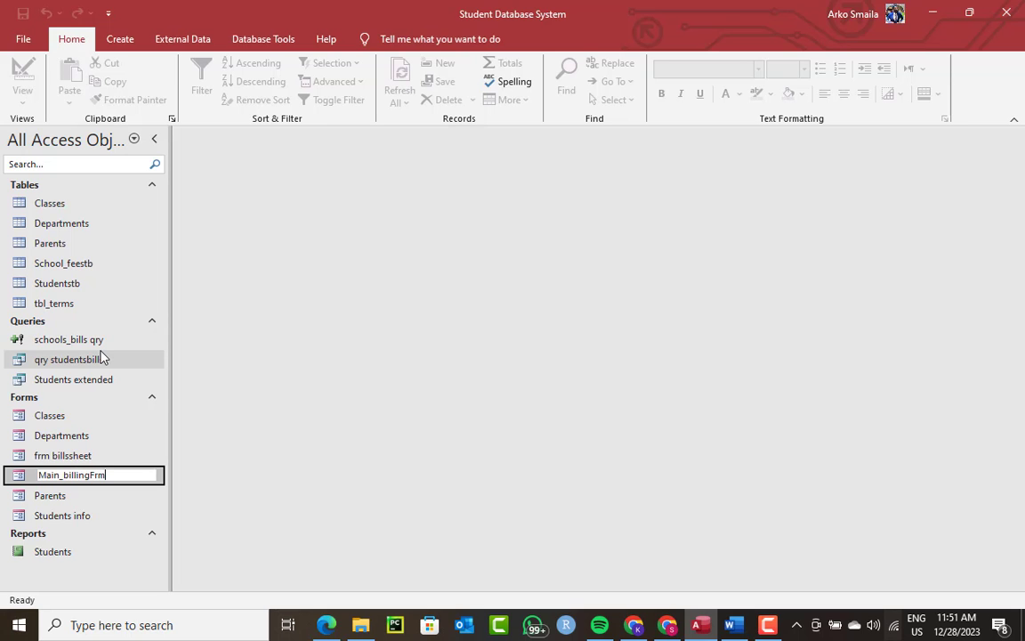
key(Return)
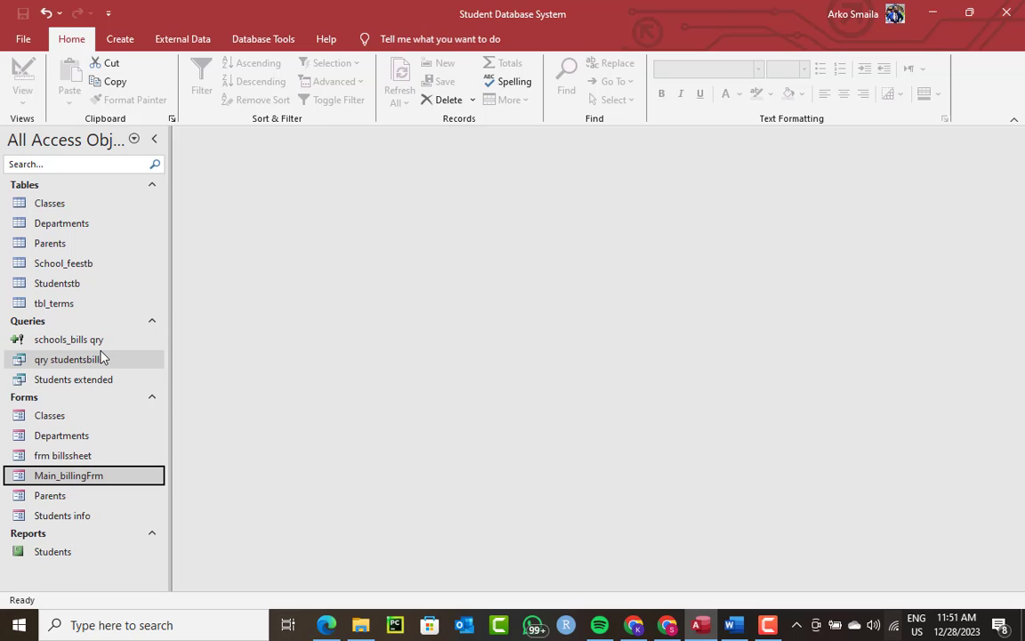
Step: Open Main_billingFrm, move the Student_name column beside Student_code and autofit its width
double_click(107, 474)
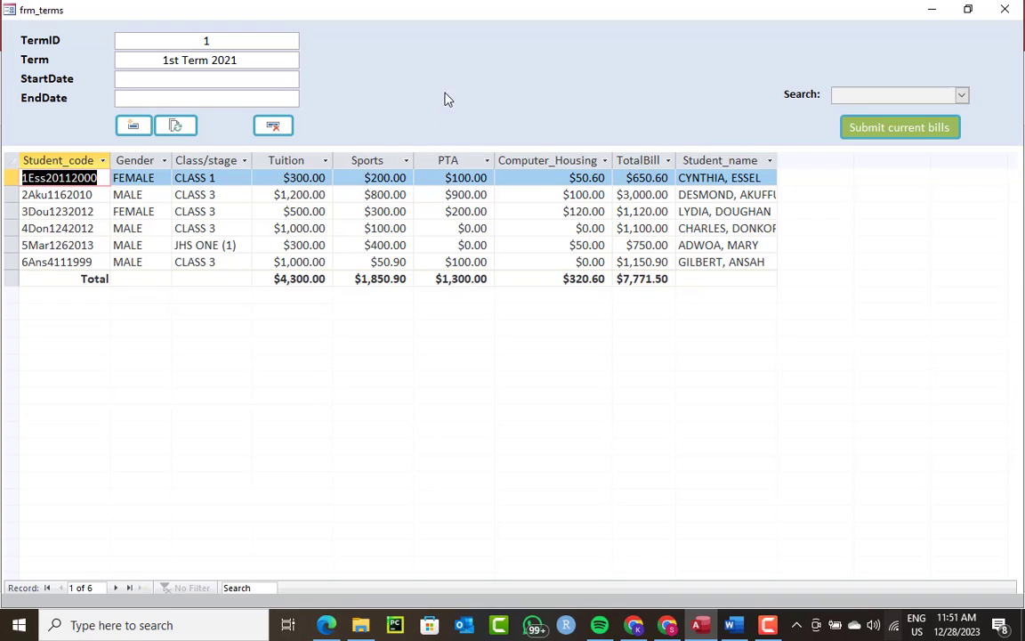
click(741, 161)
drag(741, 161, 161, 198)
double_click(215, 160)
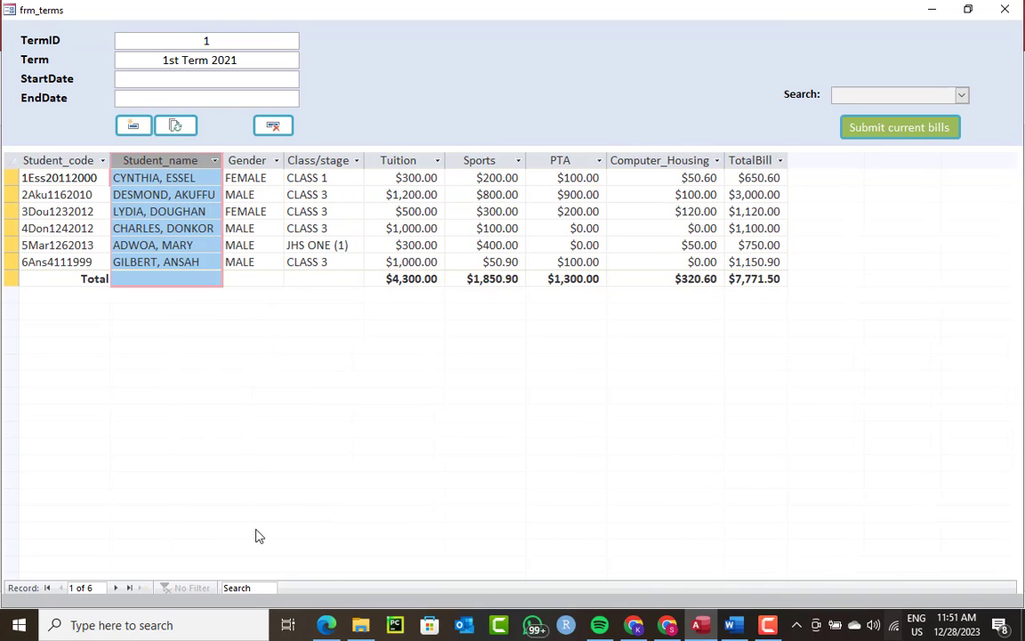
Step: Search the records for 'bchar' and try the Submit current bills button
click(250, 586)
text(b)
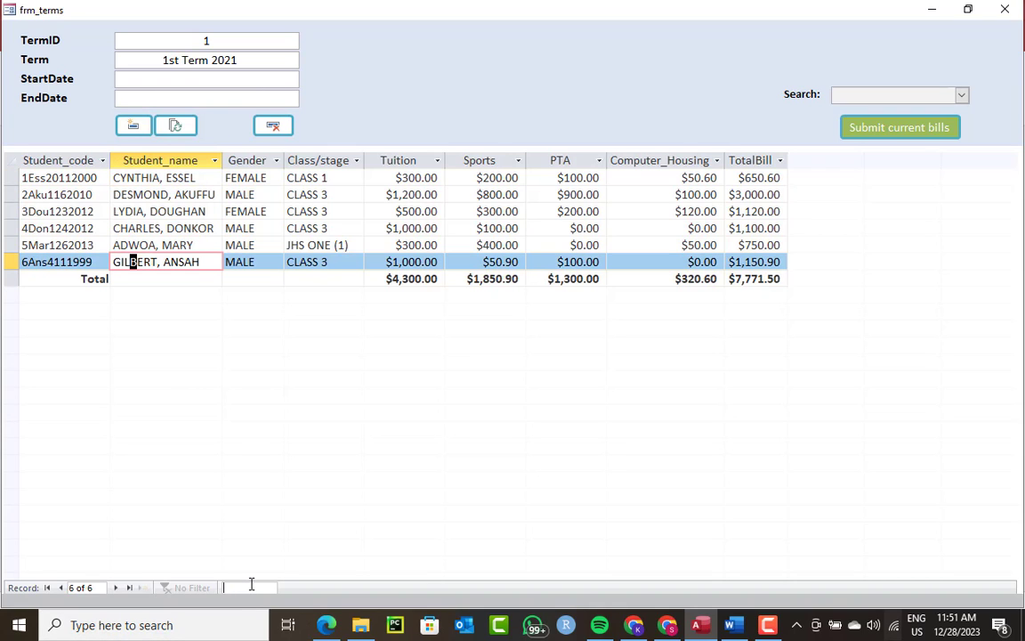
text(char)
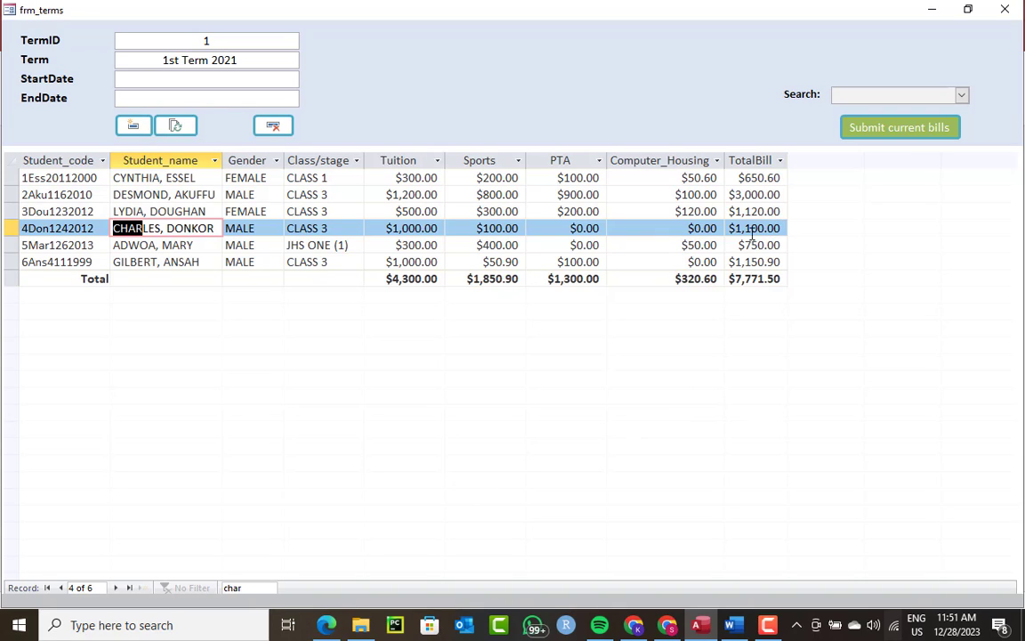
click(905, 131)
click(712, 225)
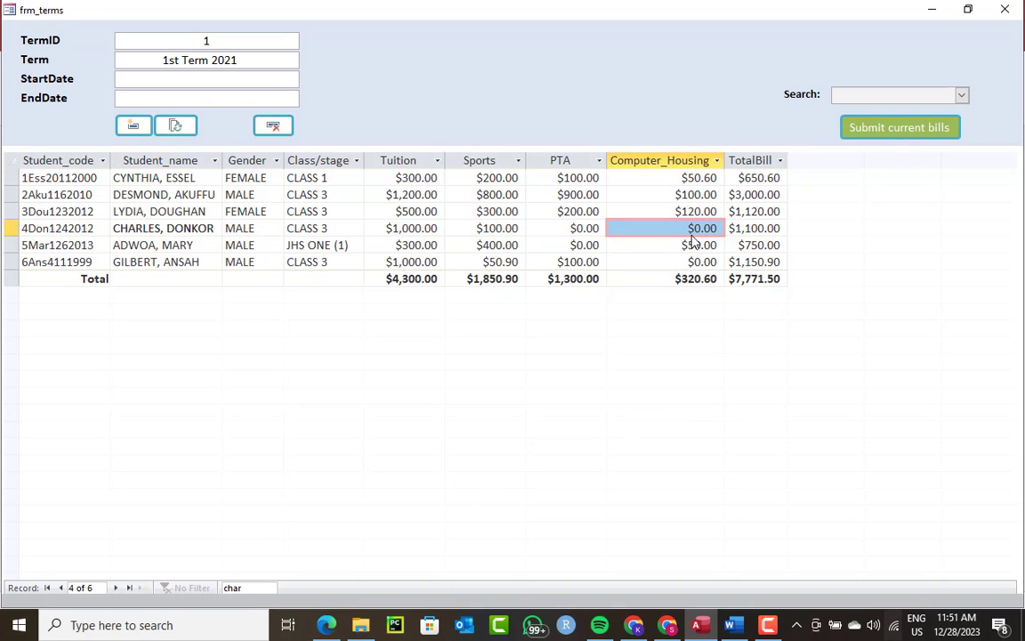
click(175, 125)
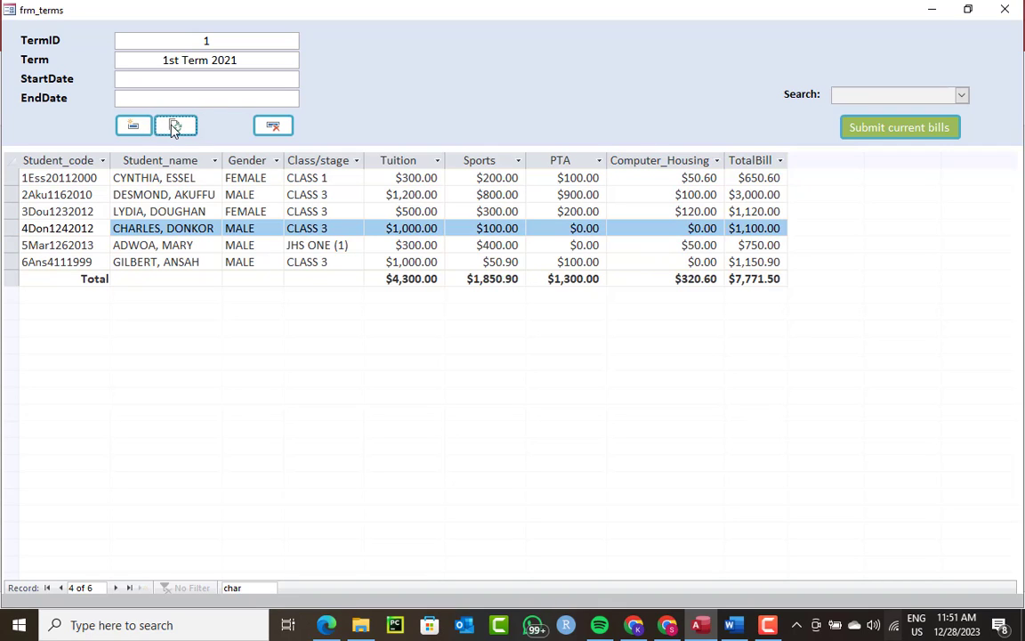
click(896, 131)
Step: Restore and re-maximize the form window, then close Main_billingFrm
double_click(876, 10)
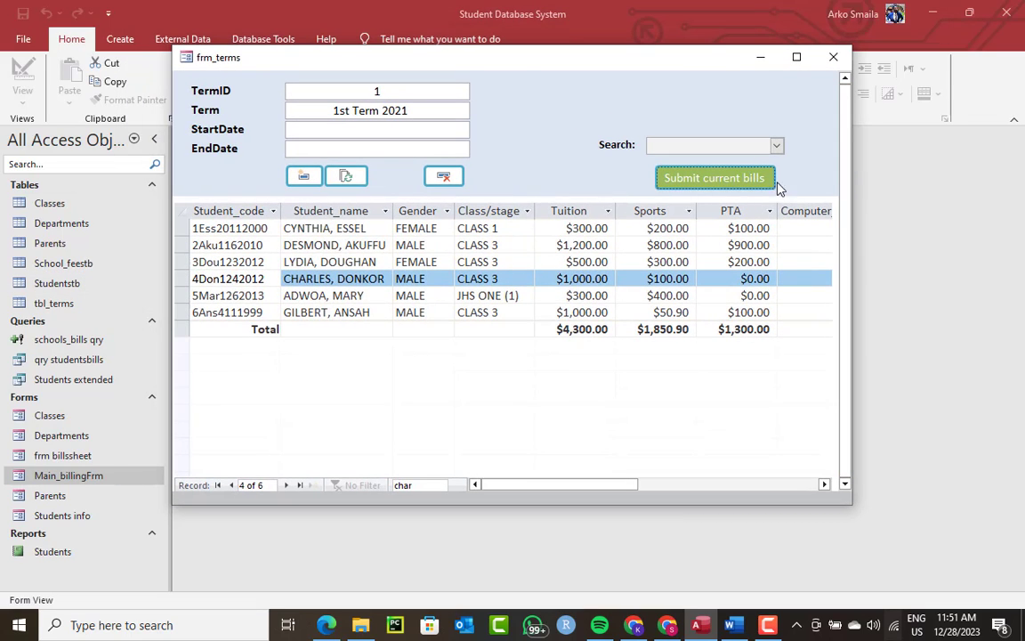
click(796, 57)
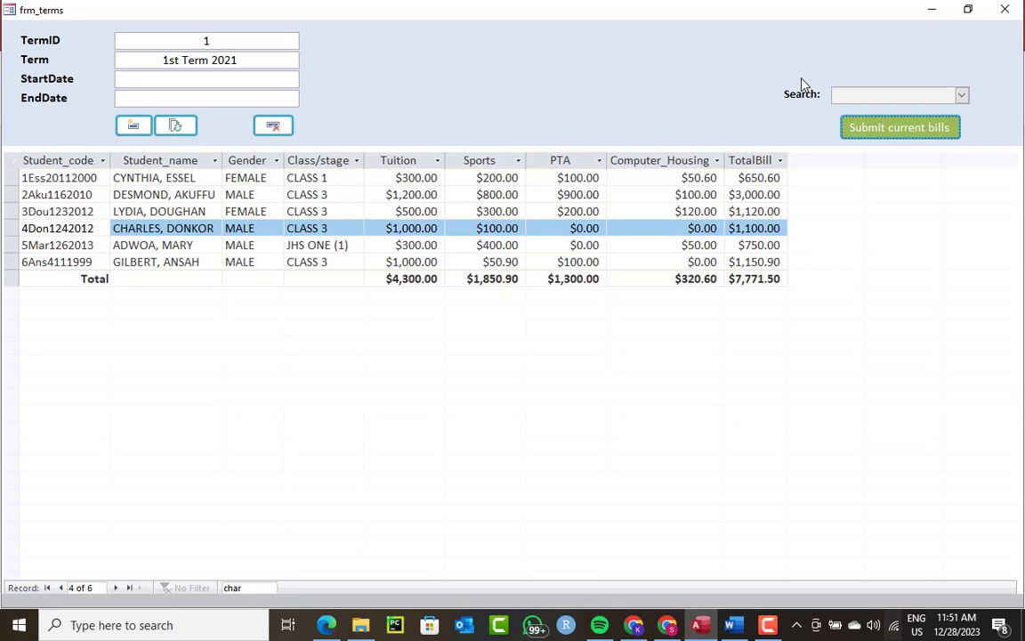
click(1004, 12)
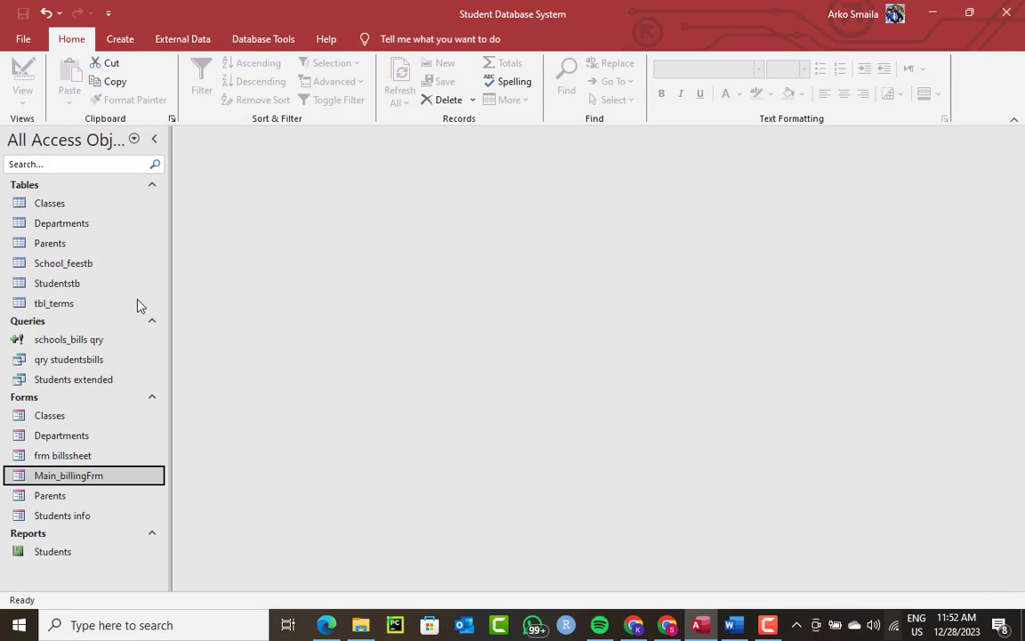
click(62, 342)
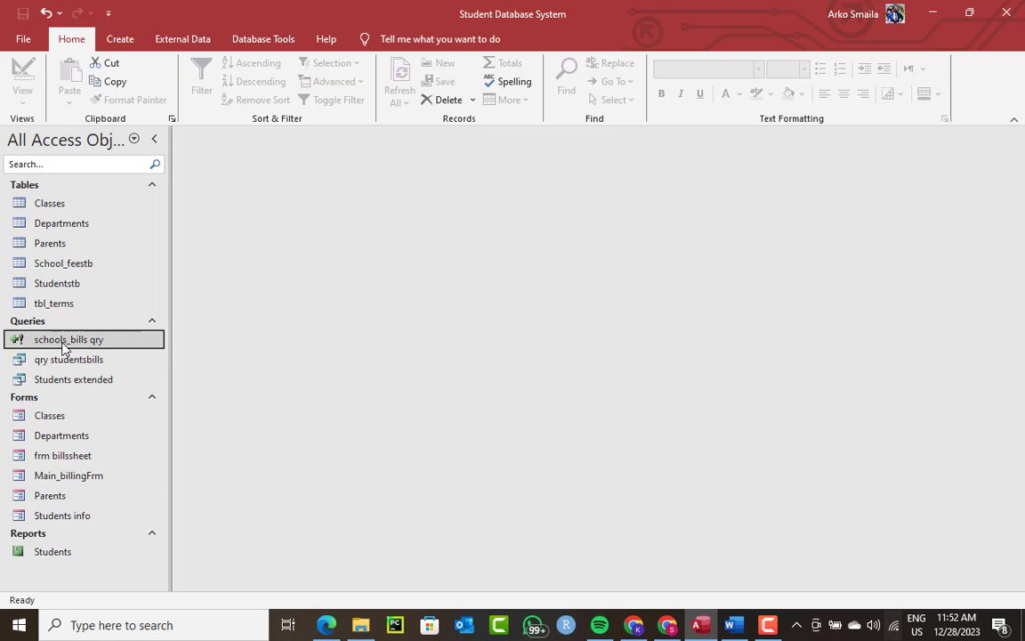
double_click(68, 272)
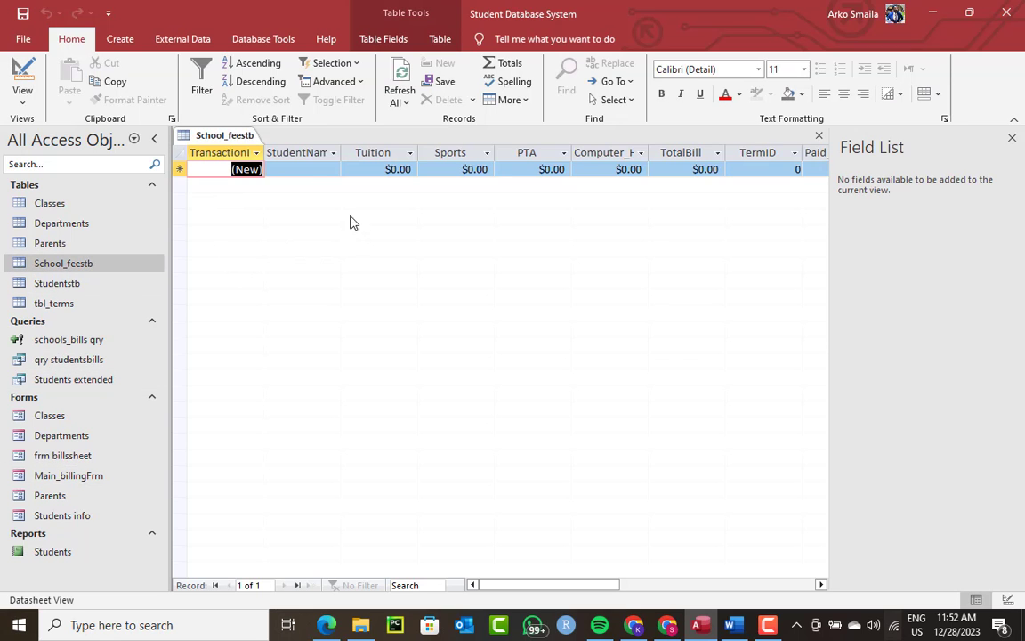
click(303, 167)
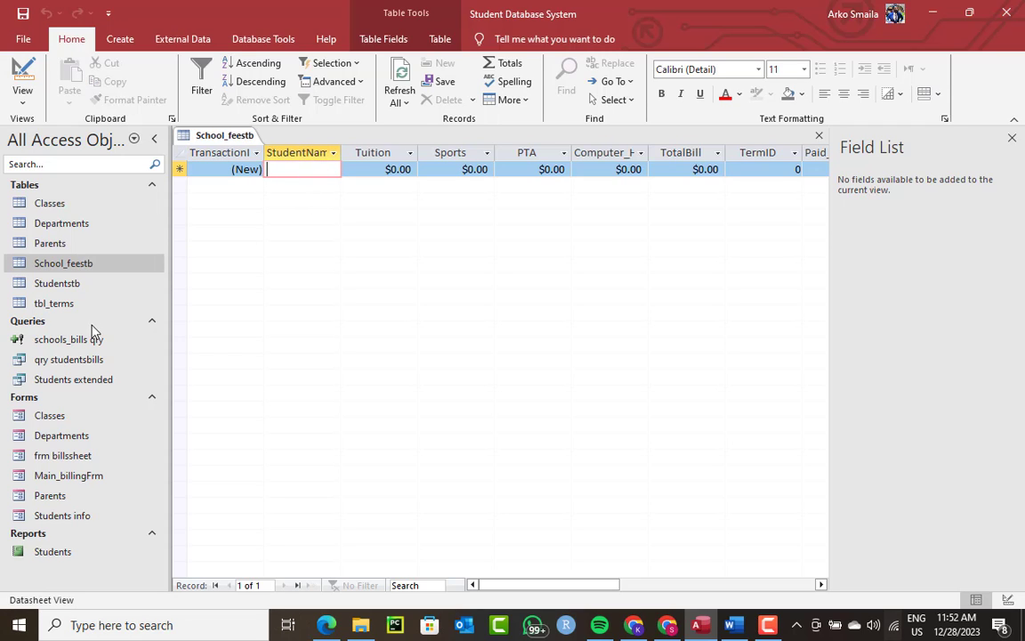
drag(524, 585, 566, 597)
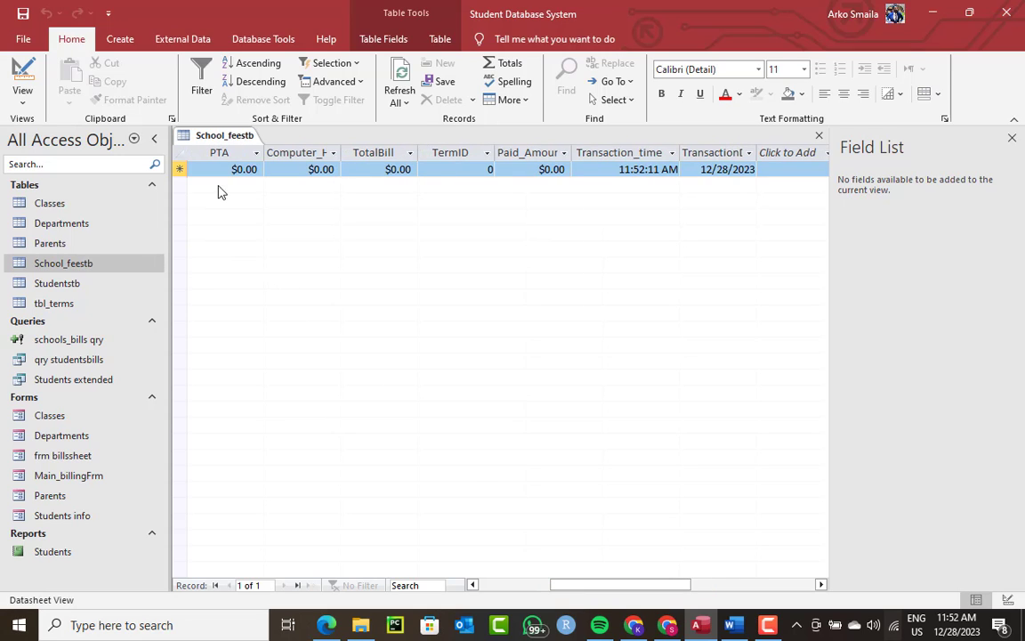
right_click(211, 134)
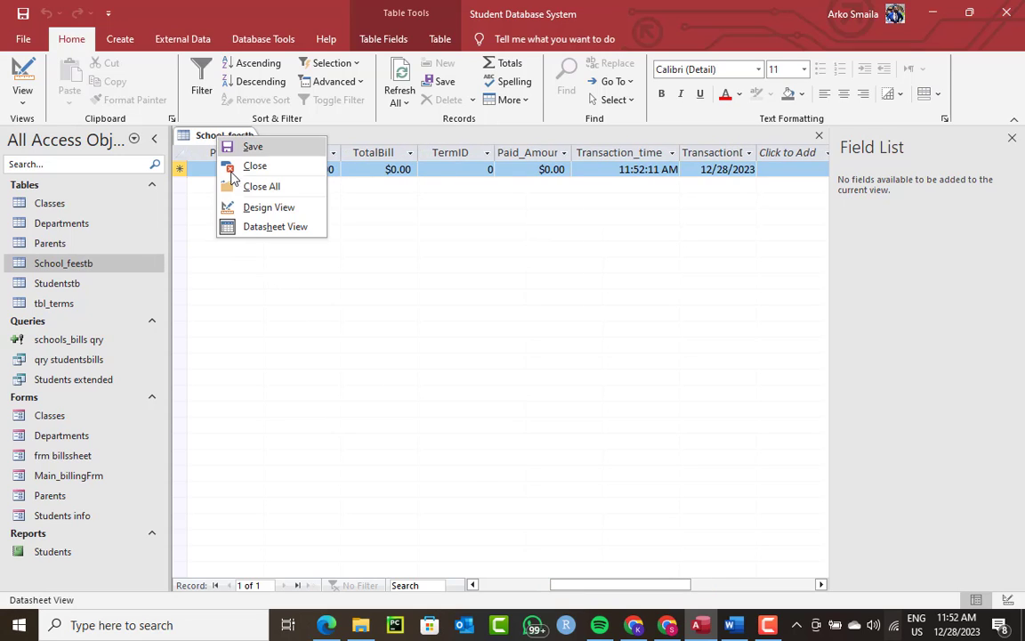
click(259, 208)
click(83, 341)
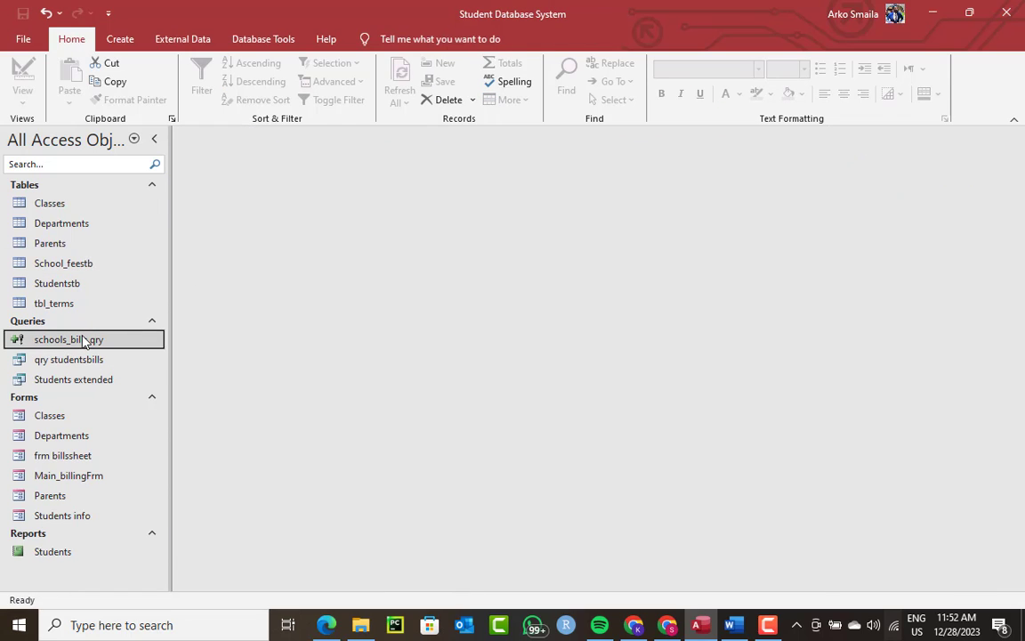
right_click(83, 341)
Step: In schools_bills qry's seventh column, build an expression inserting Main_billingFrm's TermID field
click(136, 362)
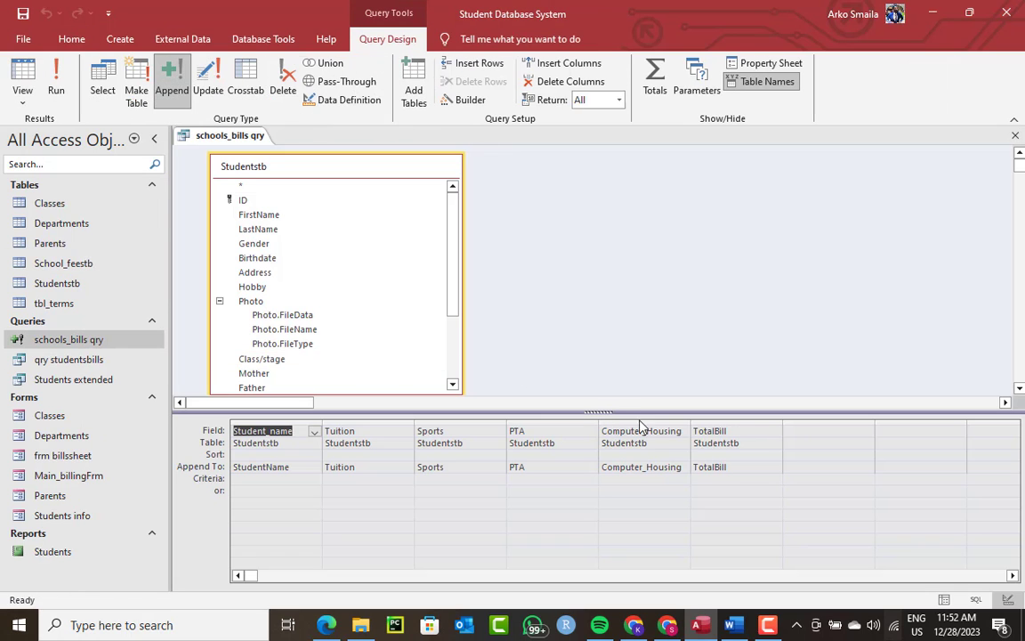
click(802, 431)
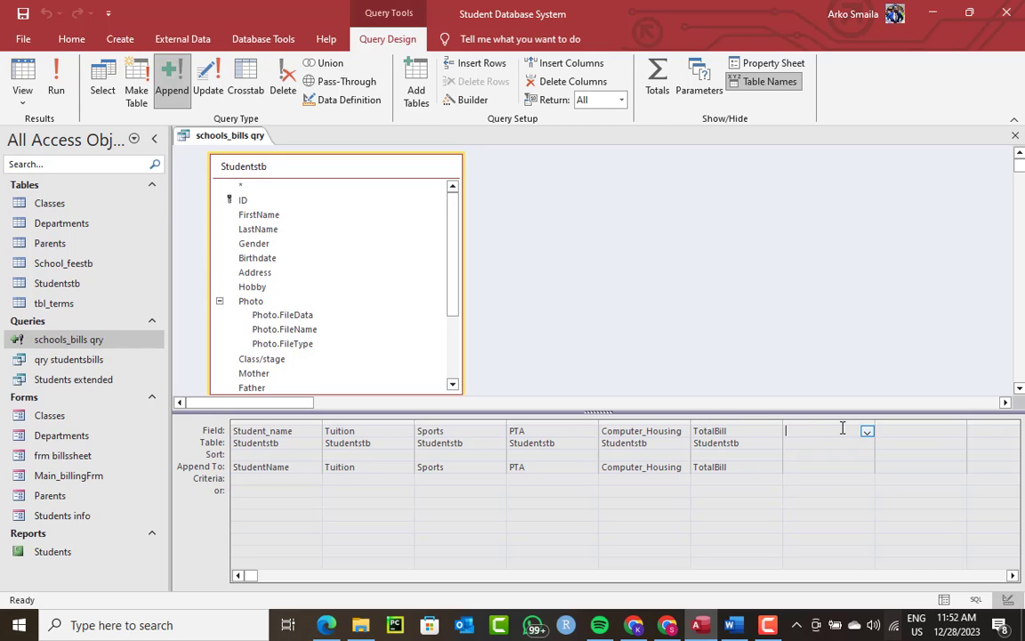
right_click(786, 429)
click(790, 480)
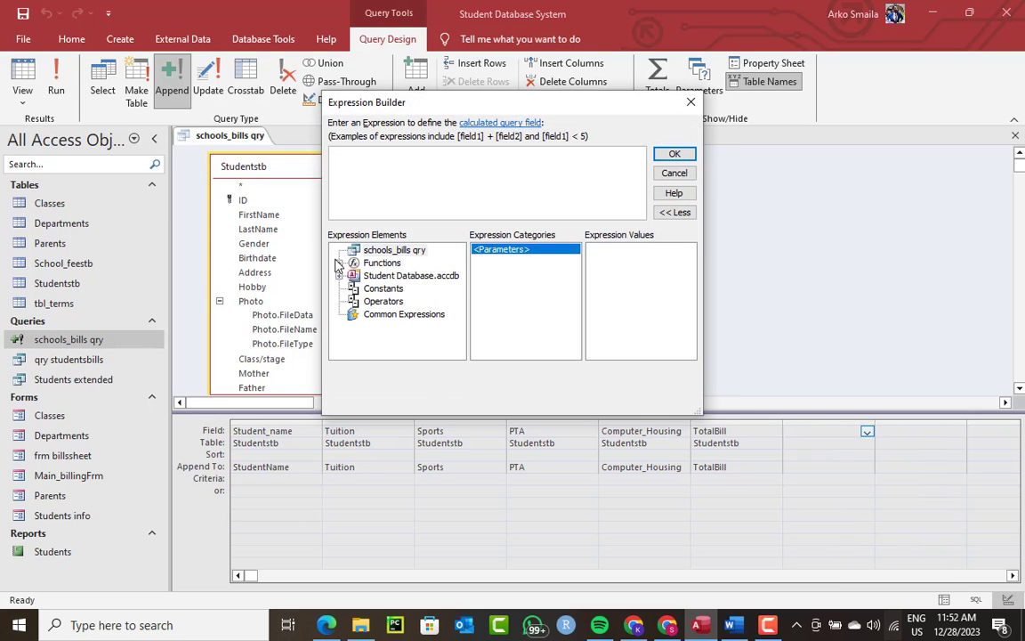
double_click(406, 278)
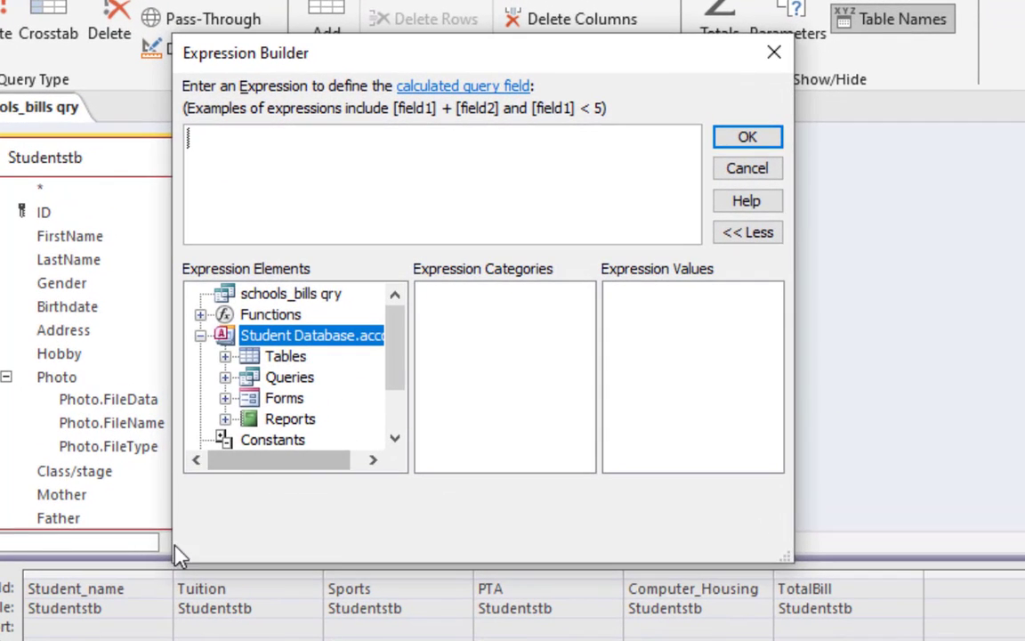
drag(171, 552, 0, 516)
click(71, 397)
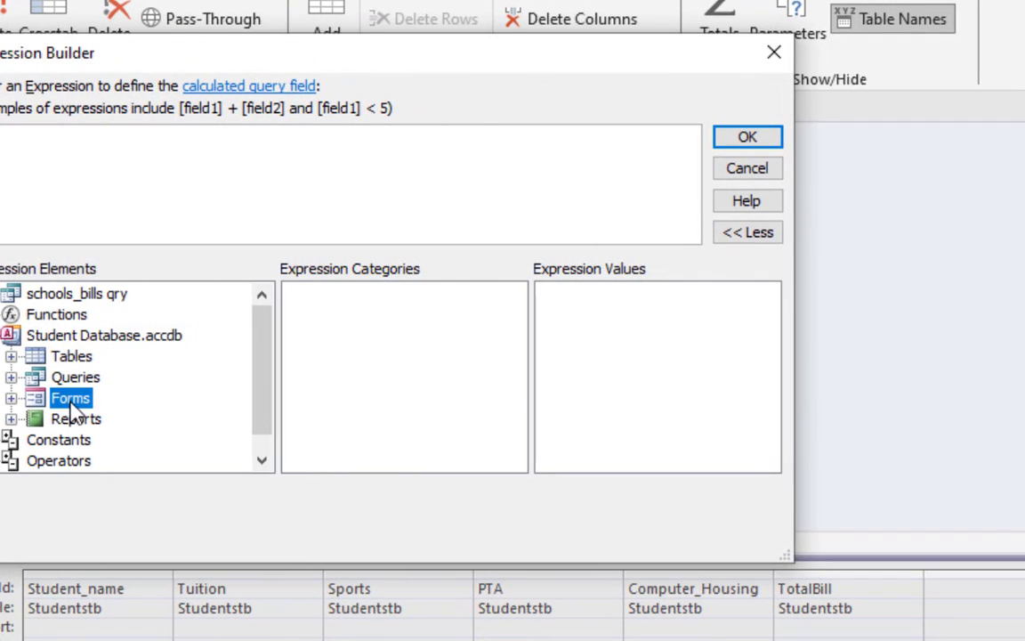
double_click(71, 402)
double_click(107, 440)
scroll(178, 440, down, 2)
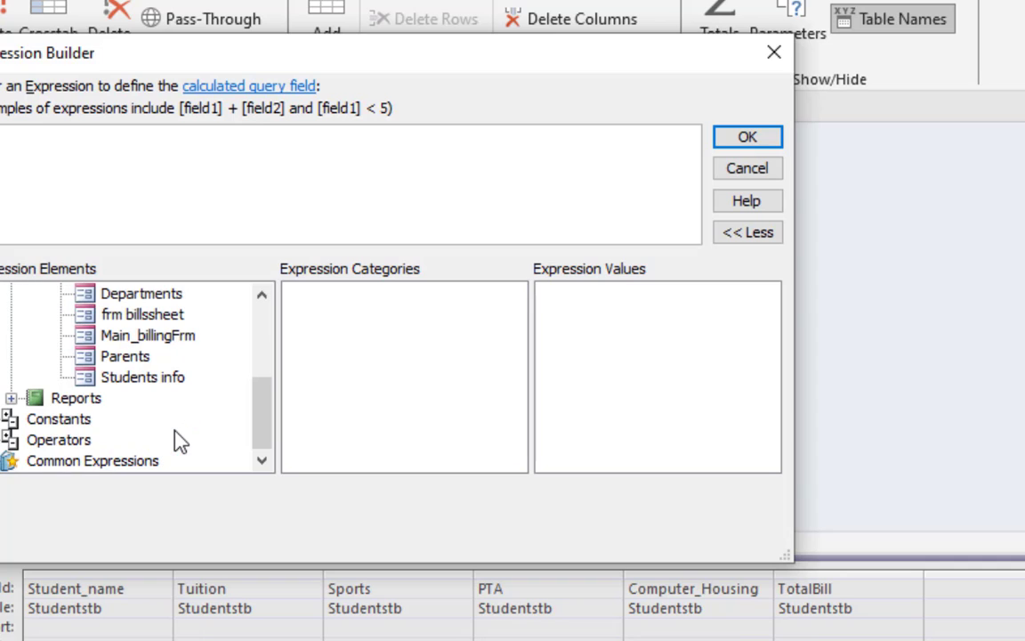
click(162, 343)
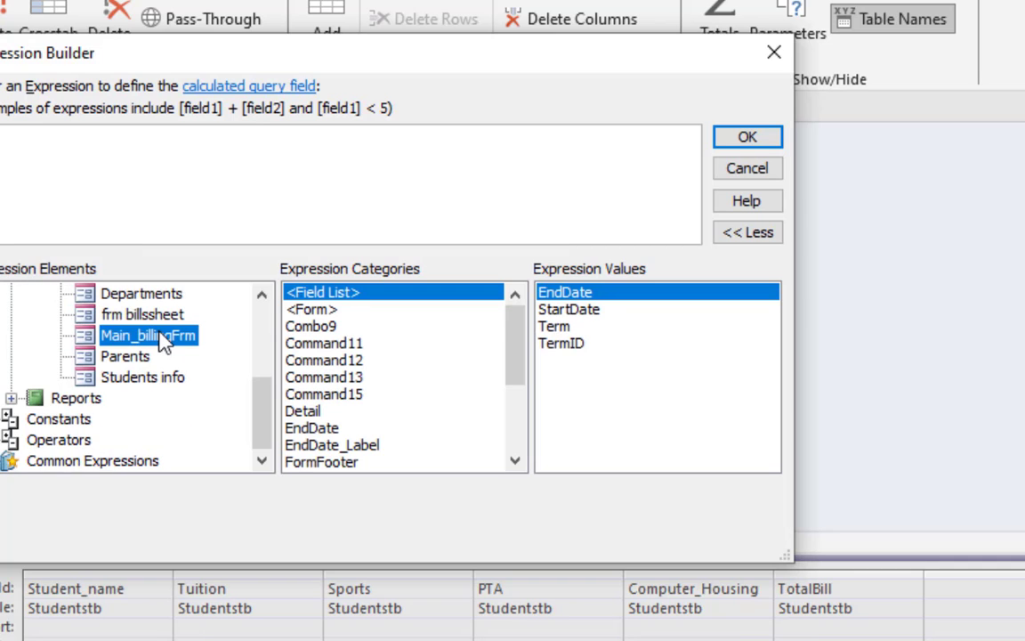
double_click(566, 347)
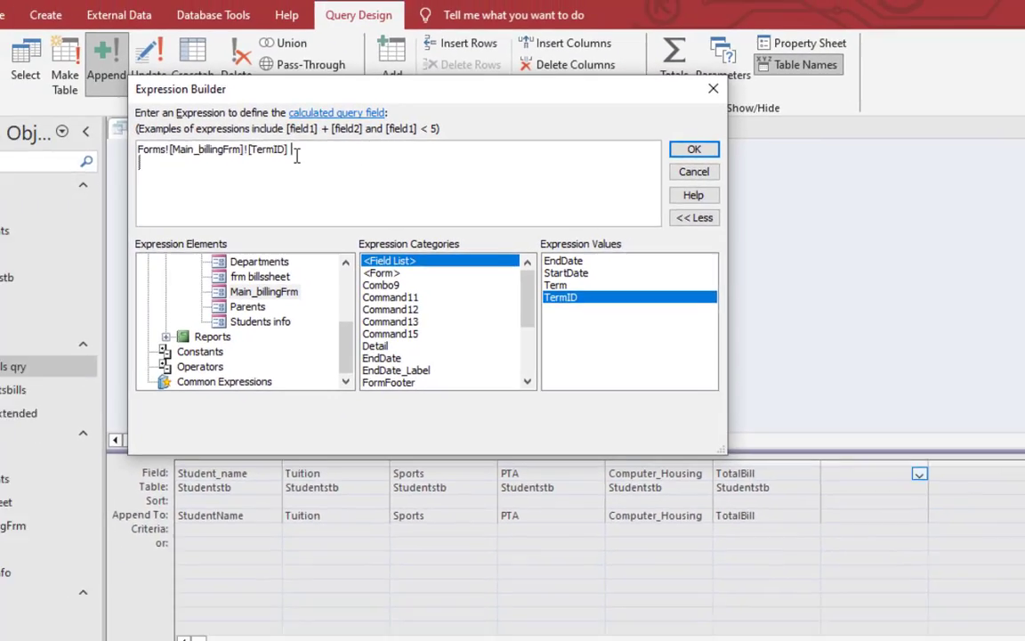
Step: Name the new field TermID: [Forms]![Main_billingFrm]![TermID] and confirm the expression
drag(195, 145, 2, 143)
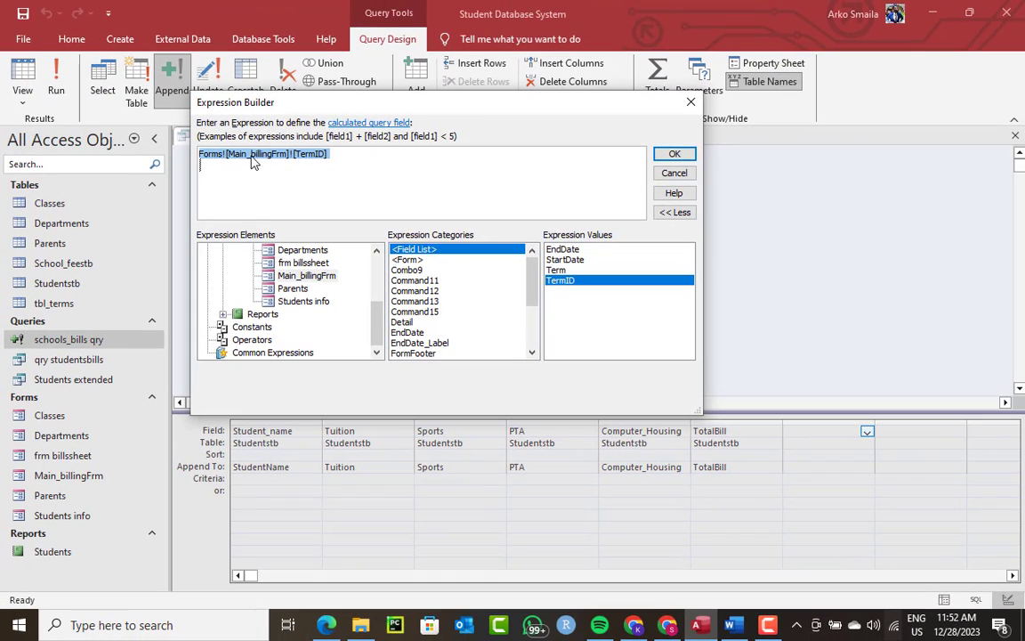
click(673, 155)
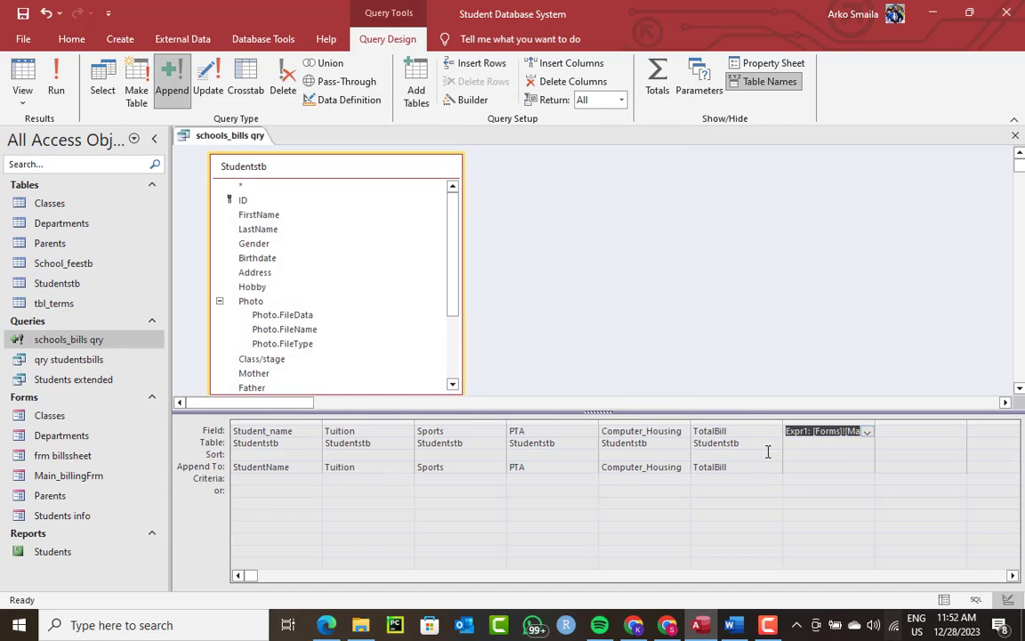
text(TermID)
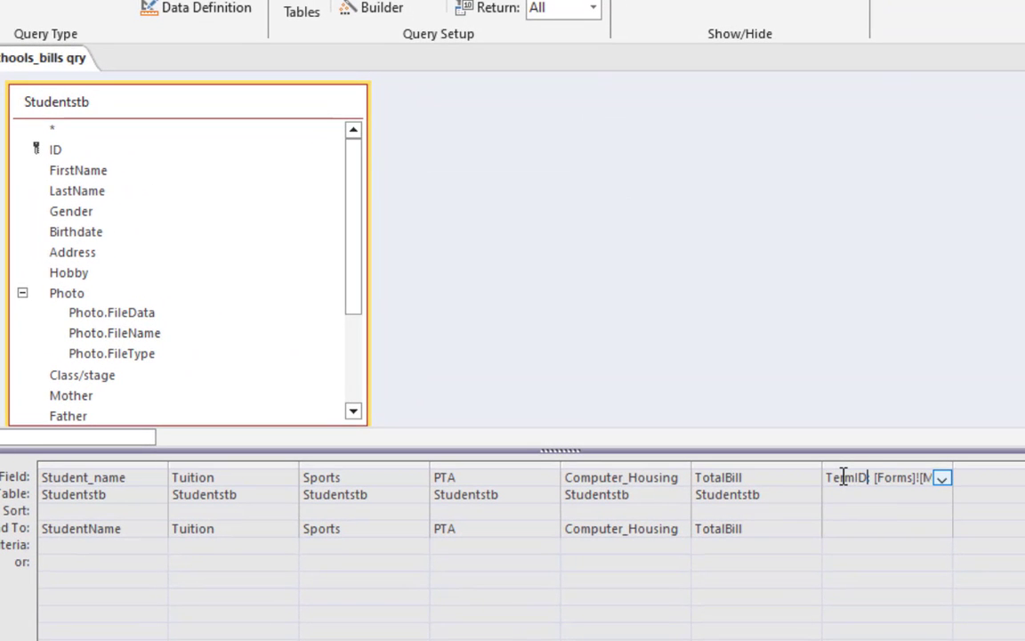
right_click(861, 477)
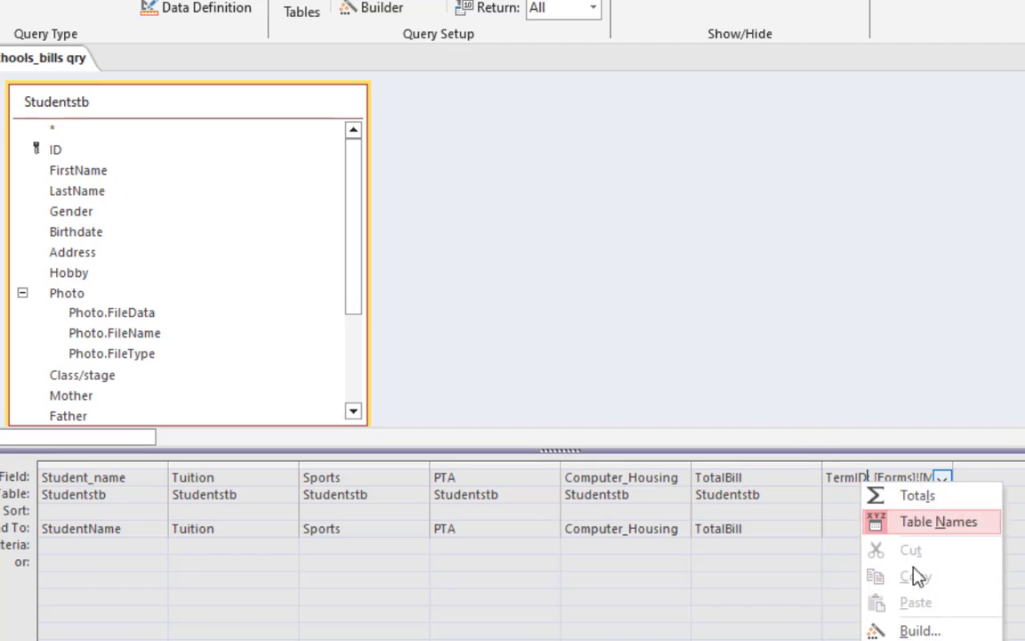
click(925, 628)
drag(329, 96, 21, 93)
click(303, 93)
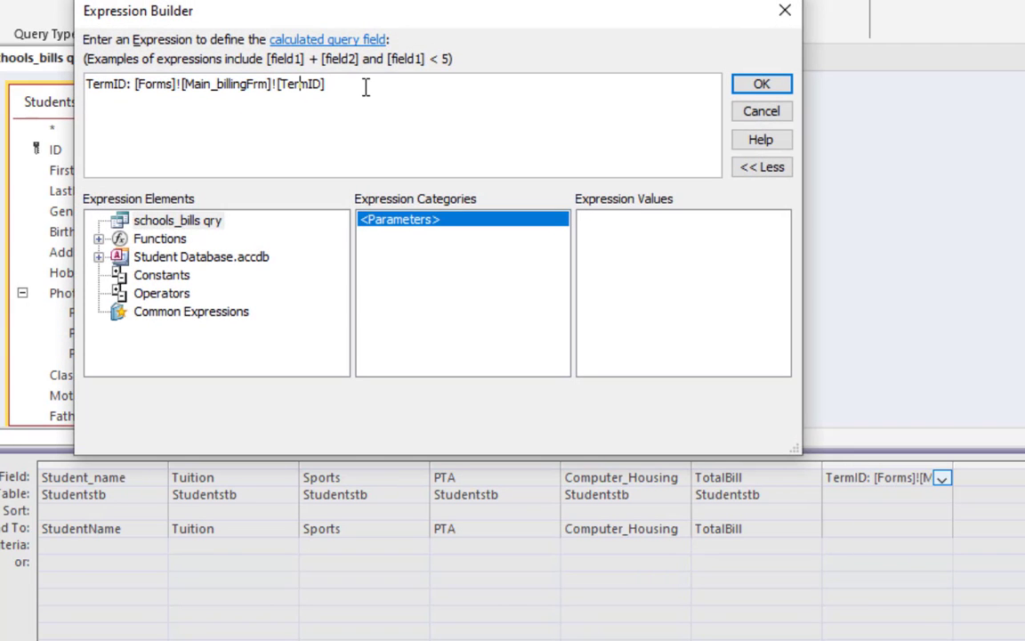
click(367, 88)
click(762, 85)
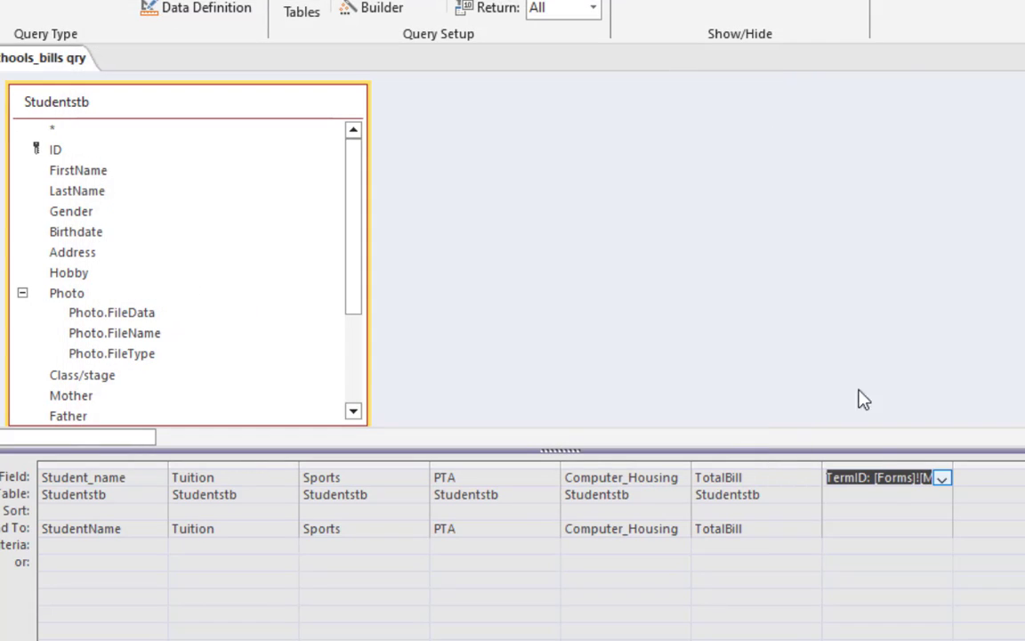
Step: Set the new column's Append To target to TermID
click(867, 528)
click(941, 529)
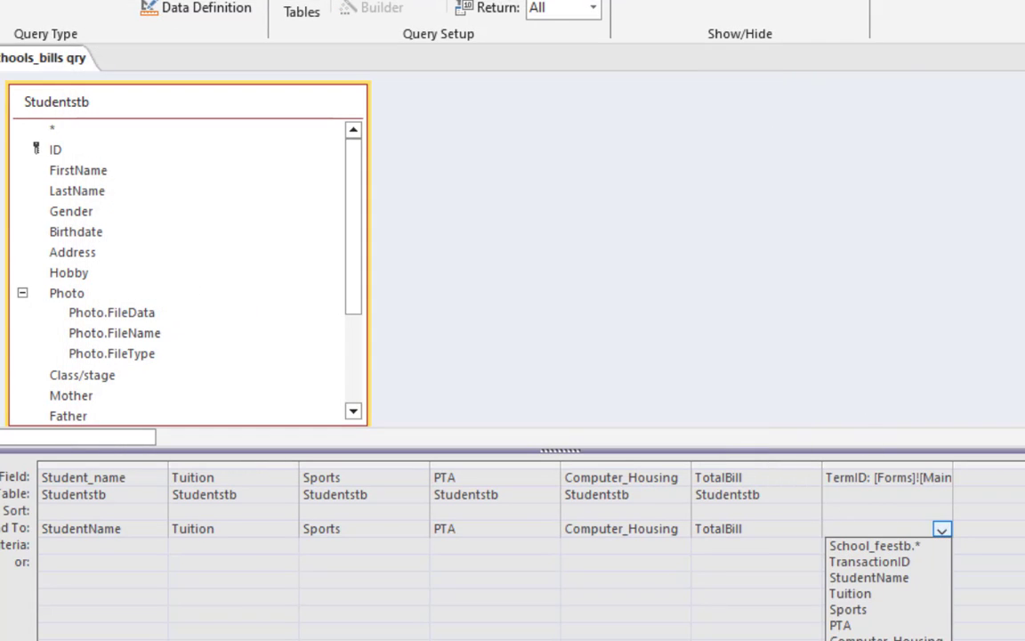
click(854, 638)
click(856, 561)
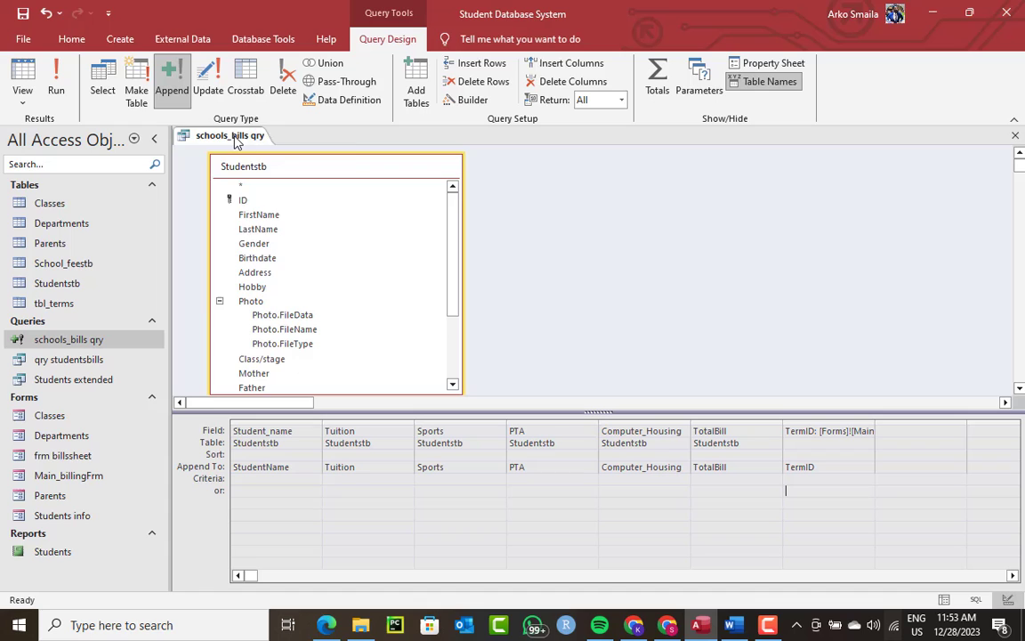
Step: Close all open objects and open Main_billingFrm in Design View
right_click(237, 142)
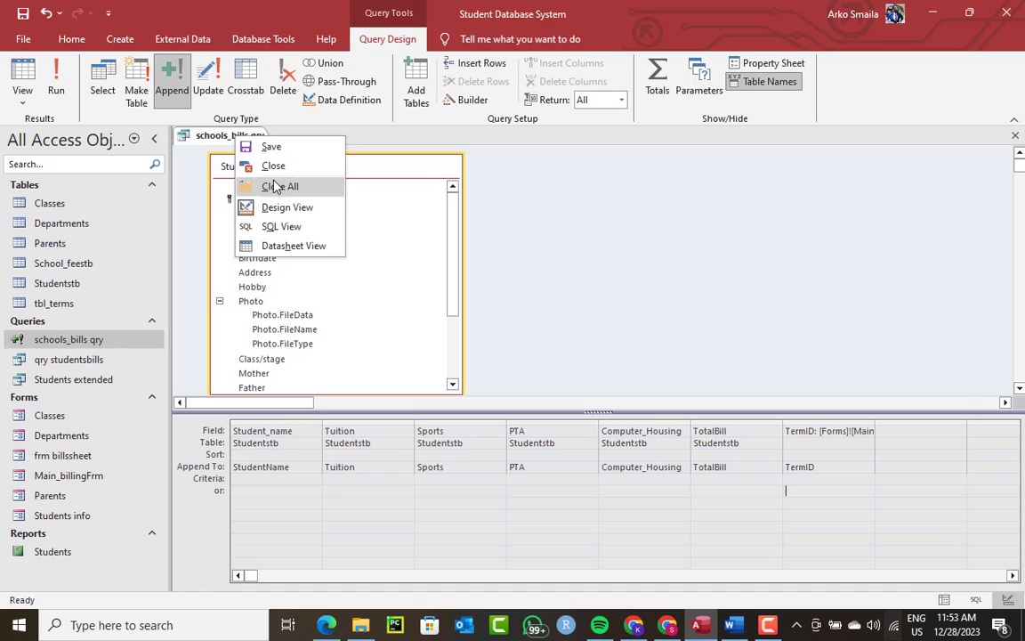
click(280, 187)
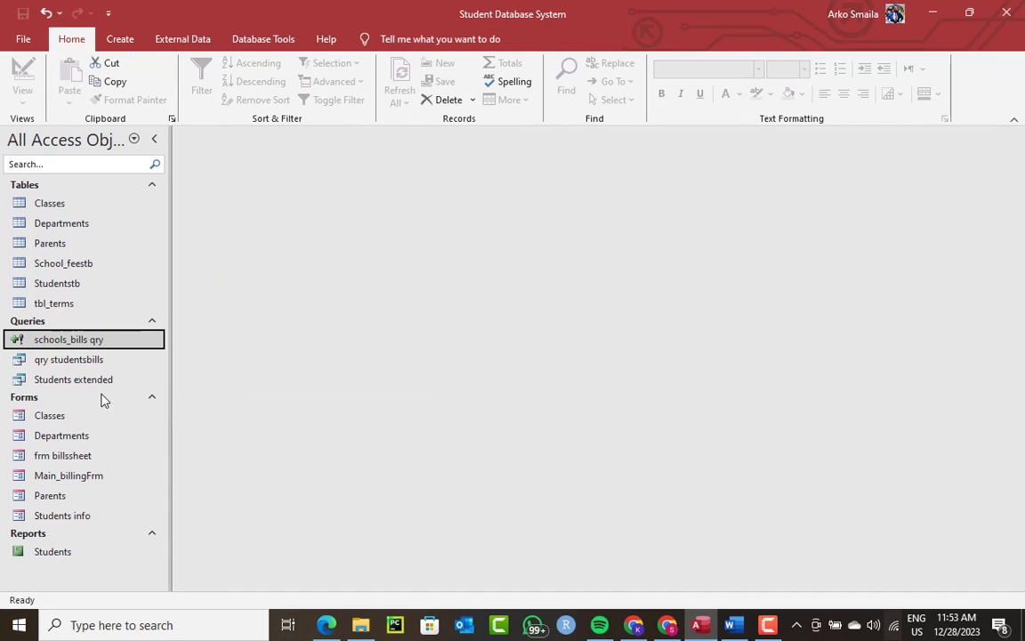
double_click(87, 476)
right_click(721, 96)
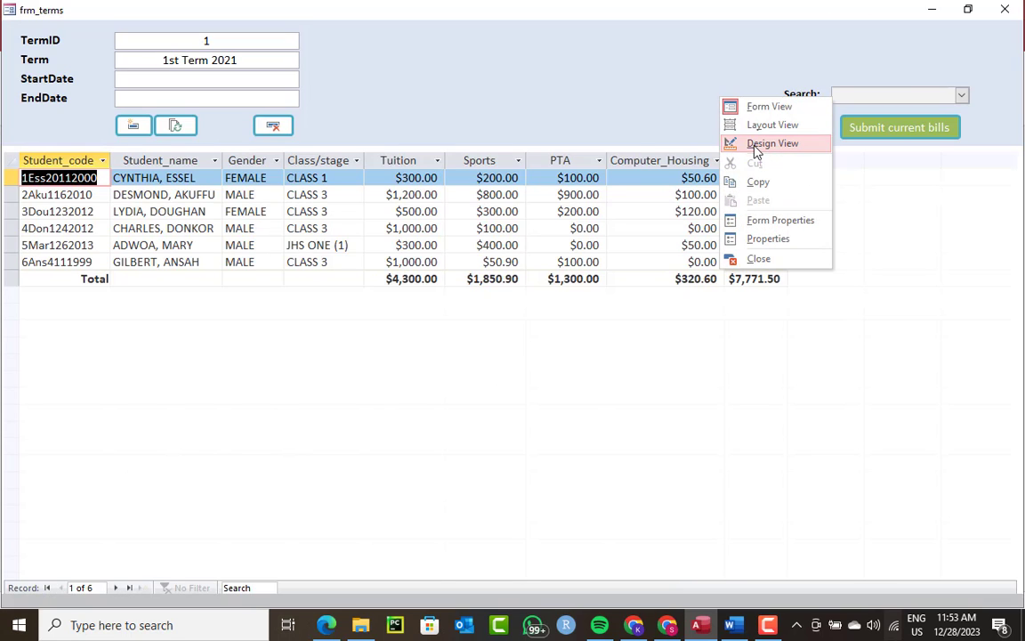
click(755, 141)
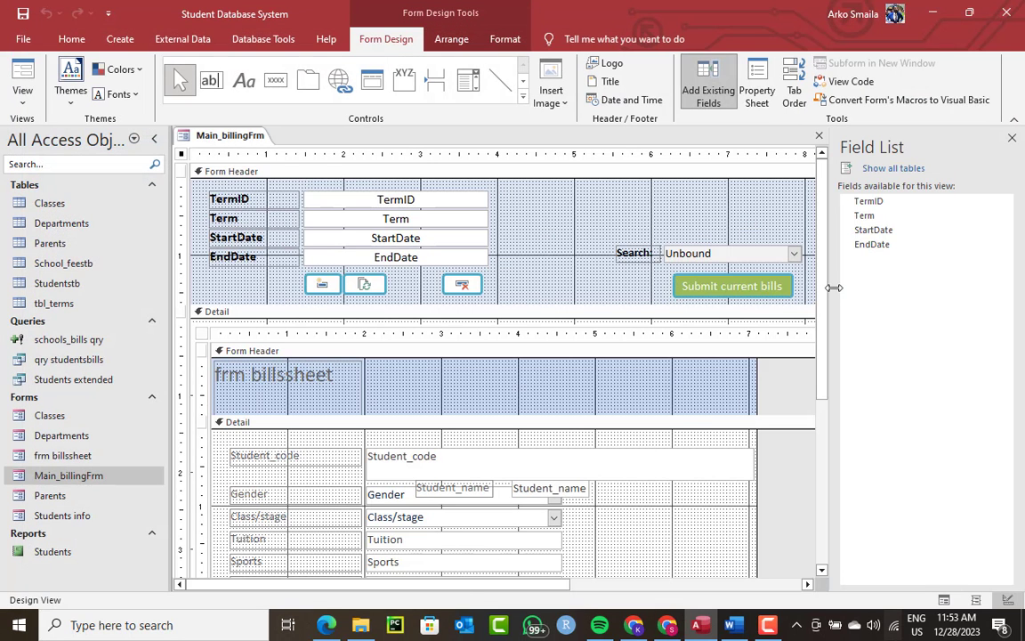
Step: Close the Field List pane and select the Submit current bills button
drag(833, 288, 885, 288)
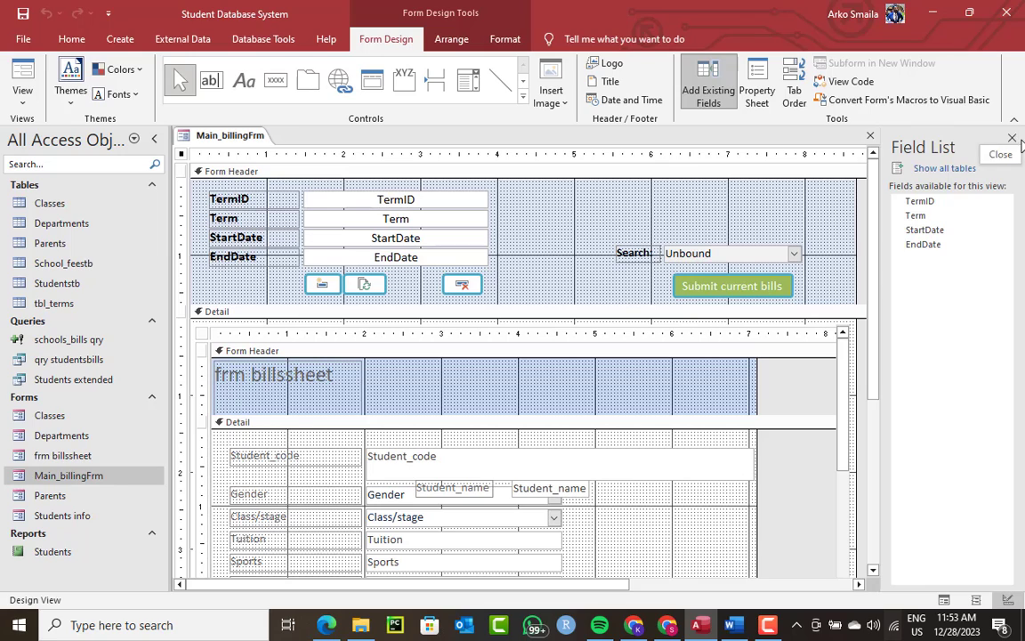
click(1012, 138)
click(773, 285)
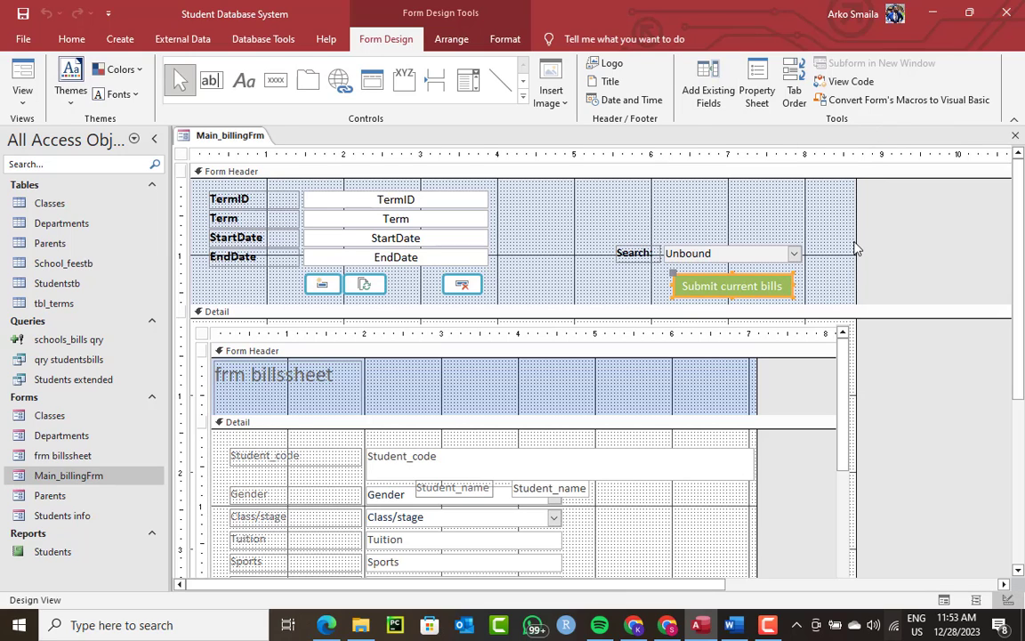
Step: Create the button's On Click macro with an OpenQuery action for qry studentsbills
right_click(757, 283)
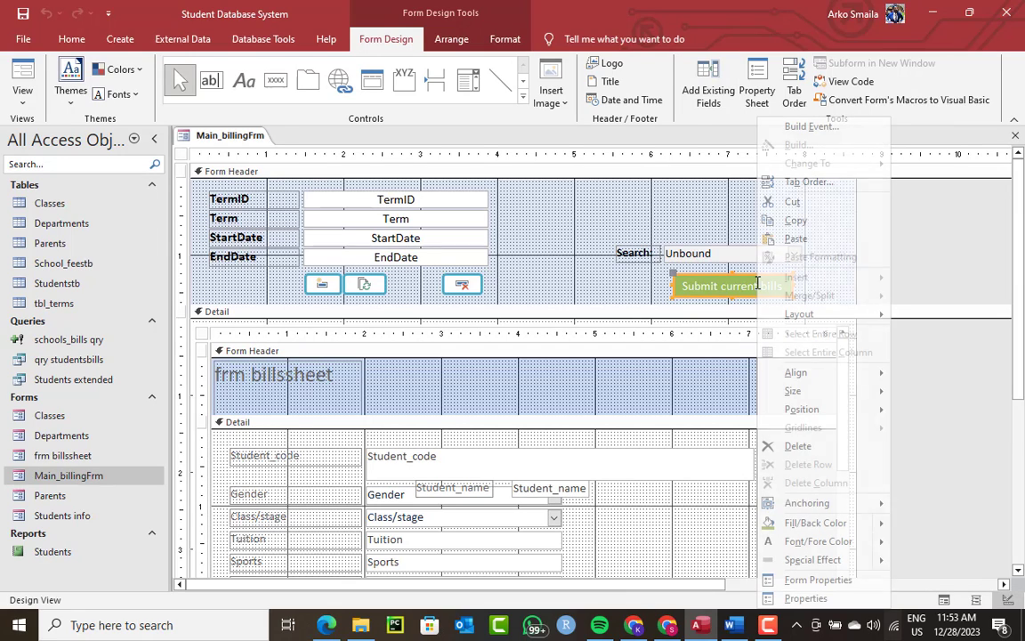
click(721, 125)
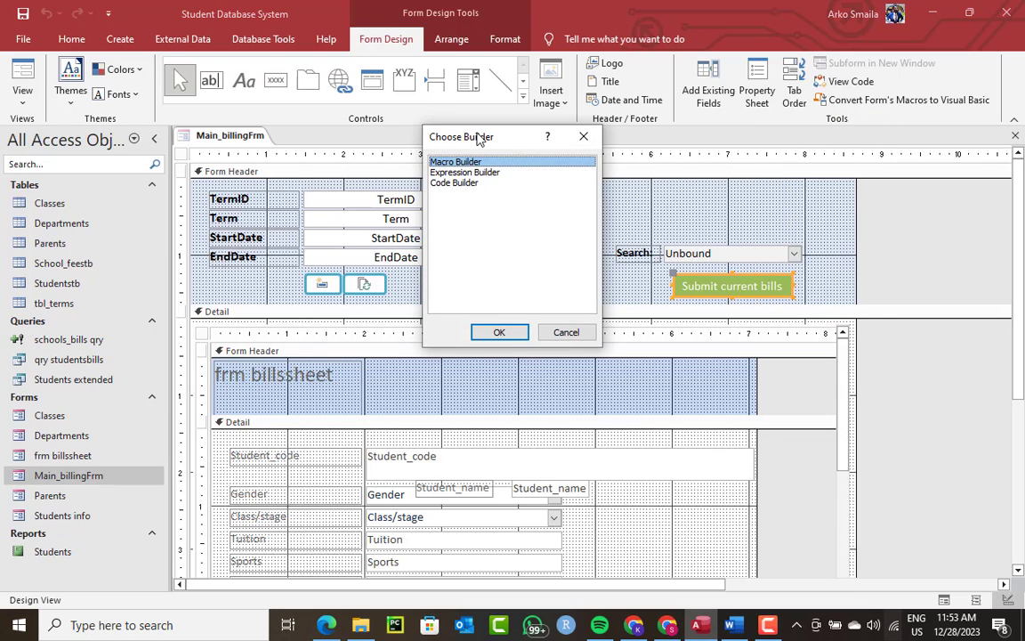
click(498, 332)
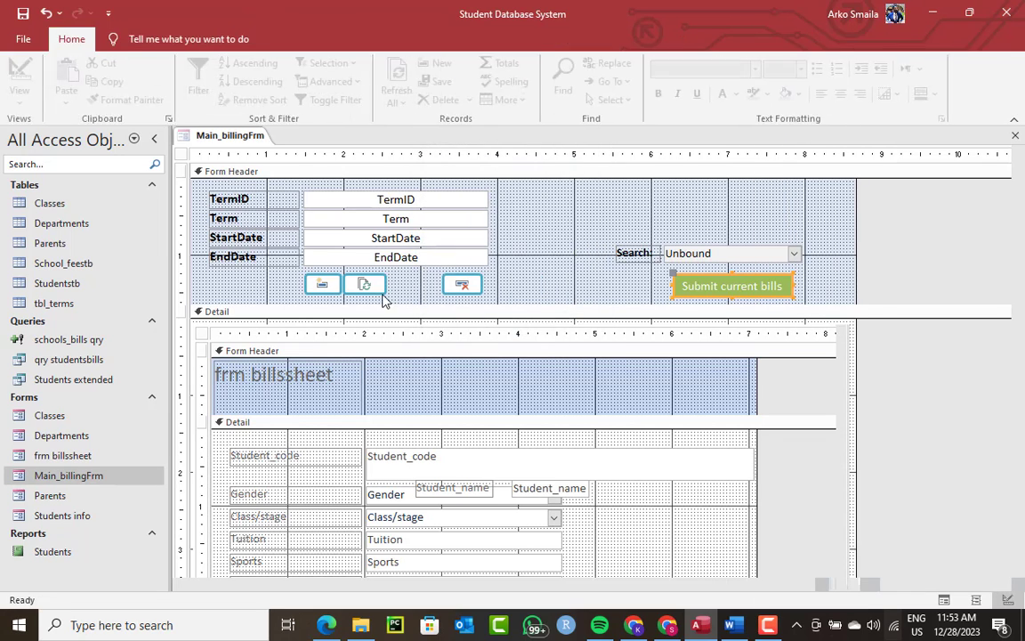
text(Ope)
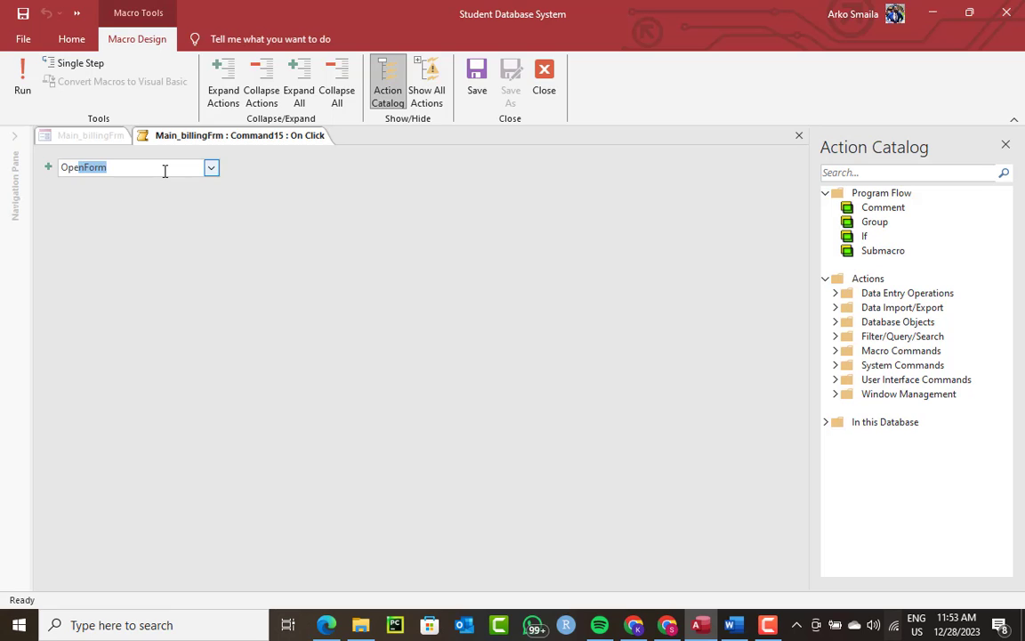
text(nQuery)
key(Return)
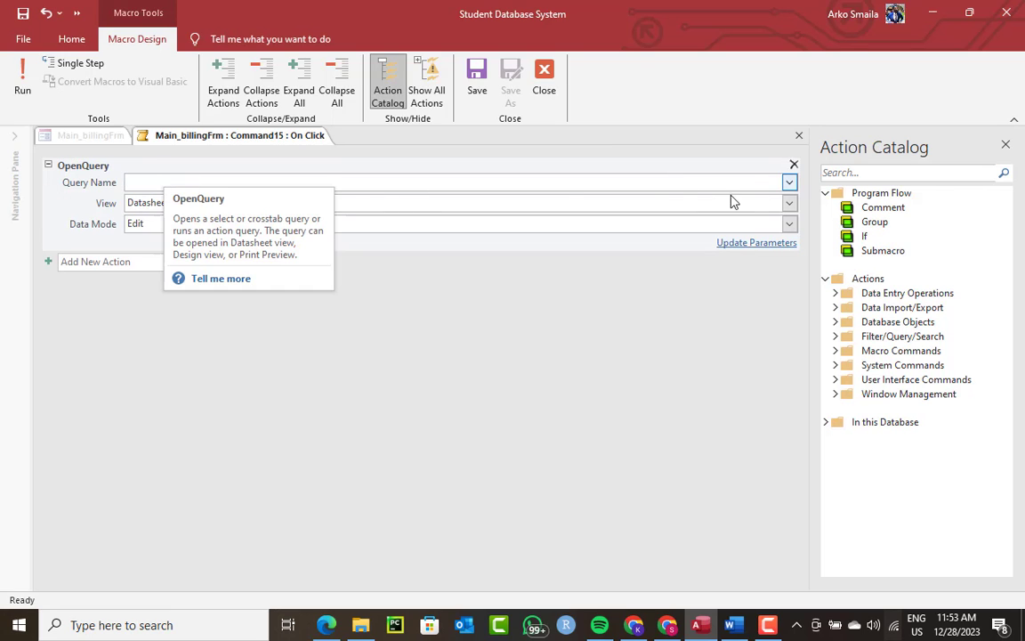
click(788, 182)
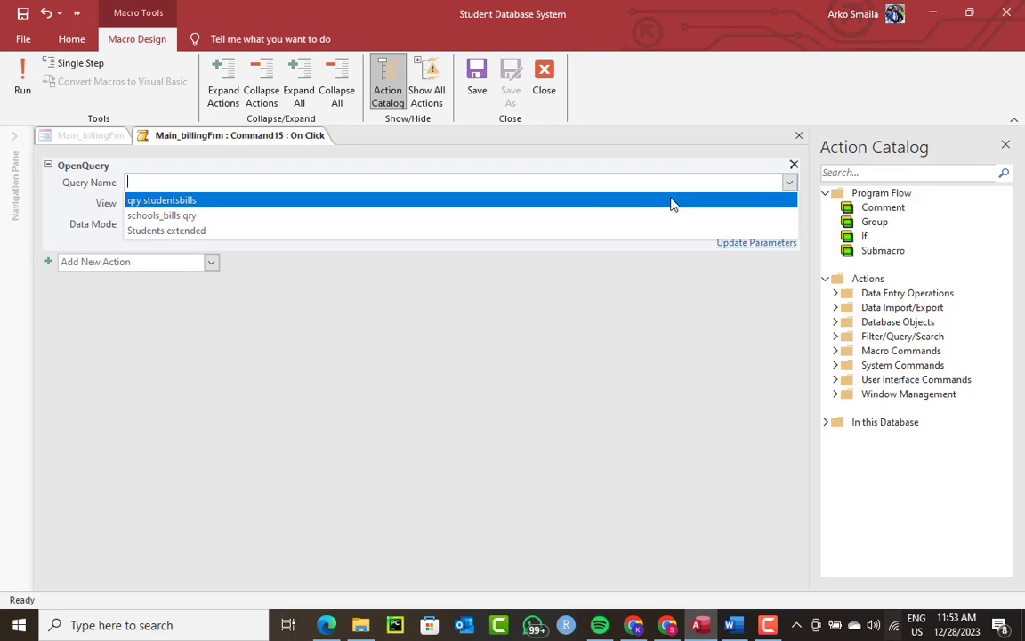
click(449, 201)
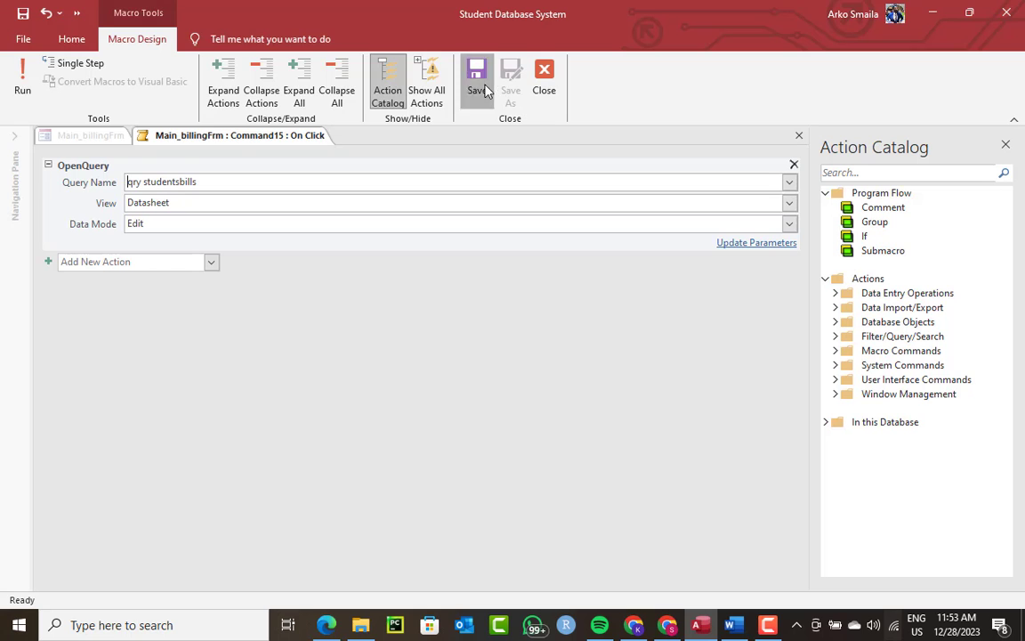
click(543, 88)
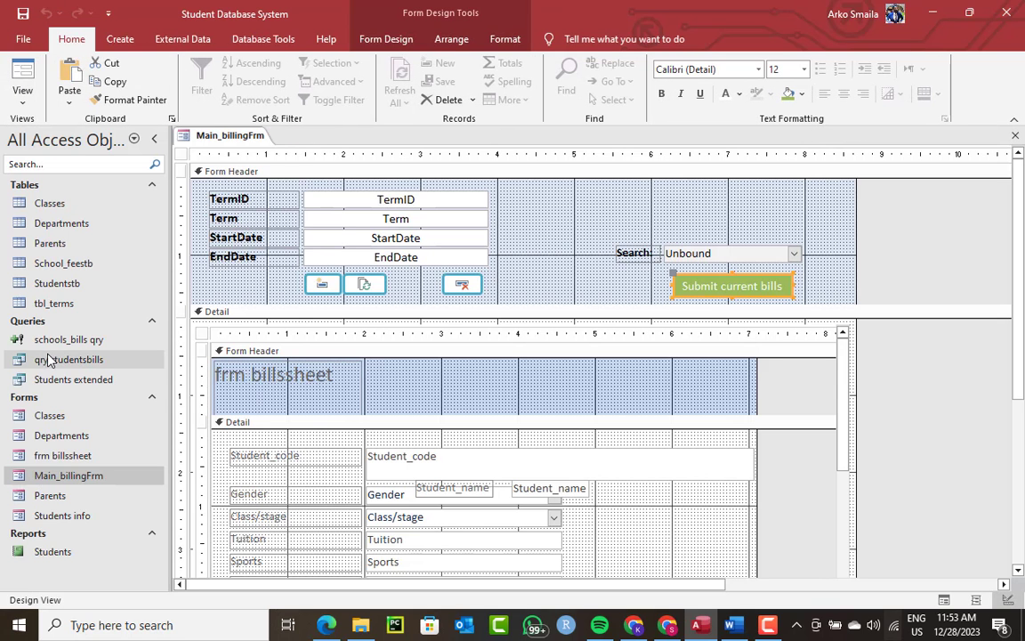
Step: Change the macro's OpenQuery query name to 'schools_bills qry' and close the Macro Builder
right_click(74, 344)
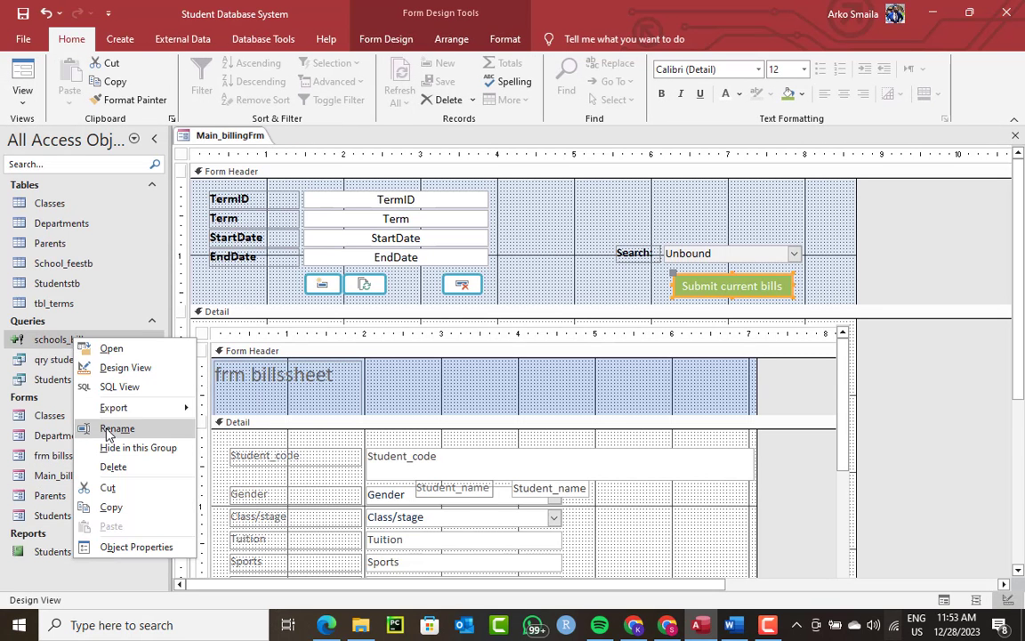
click(104, 426)
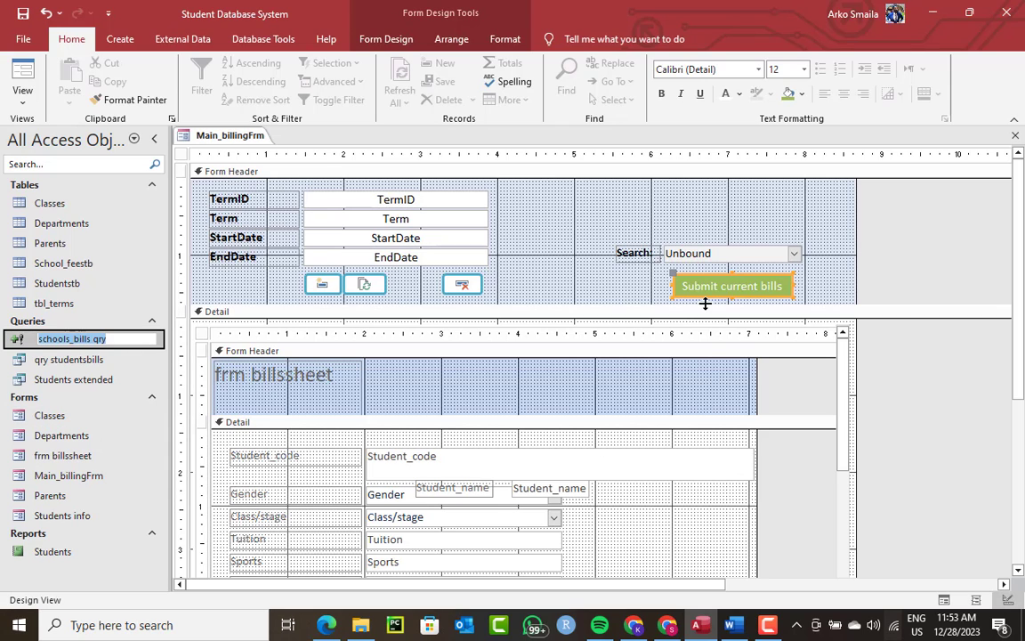
click(663, 291)
click(695, 292)
right_click(694, 286)
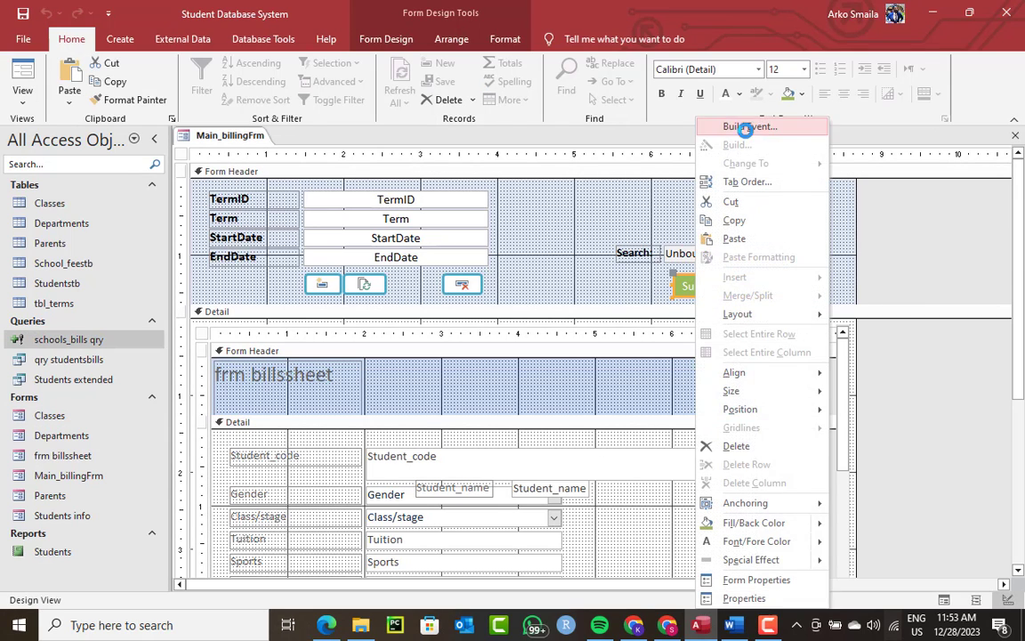
click(745, 65)
click(199, 184)
double_click(199, 184)
text(schools_bills qry)
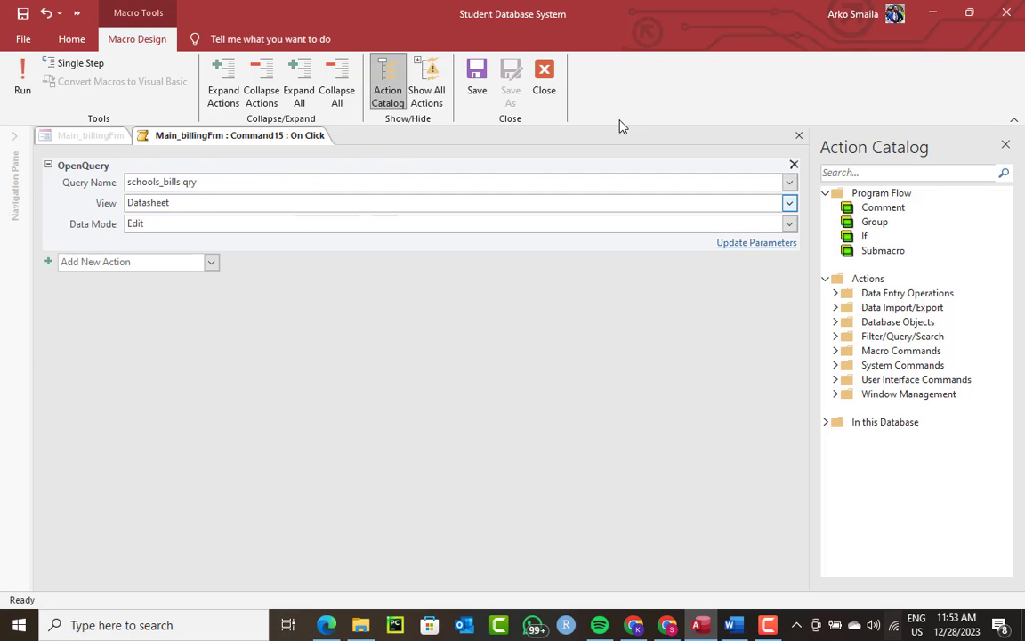
click(557, 93)
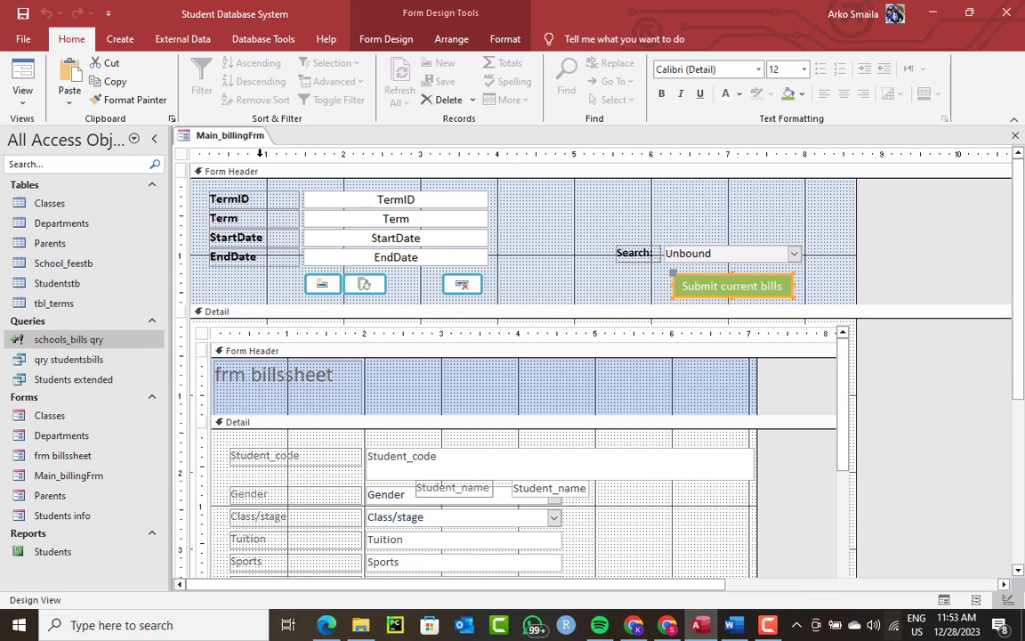
Step: Run the form, submit the current bills confirming the 6-row append, and close it
right_click(238, 138)
click(286, 207)
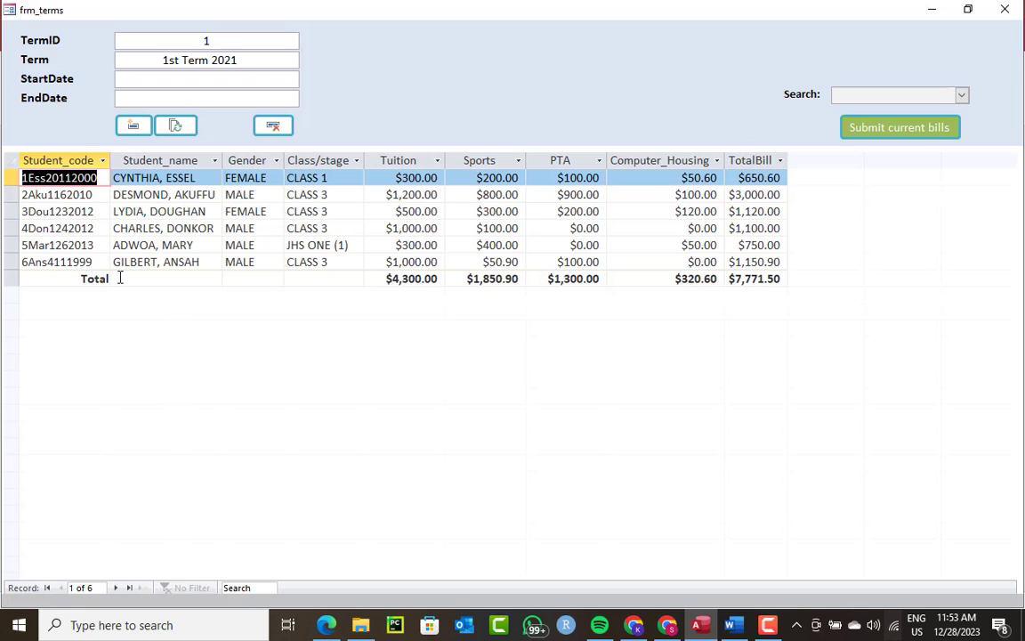
click(889, 130)
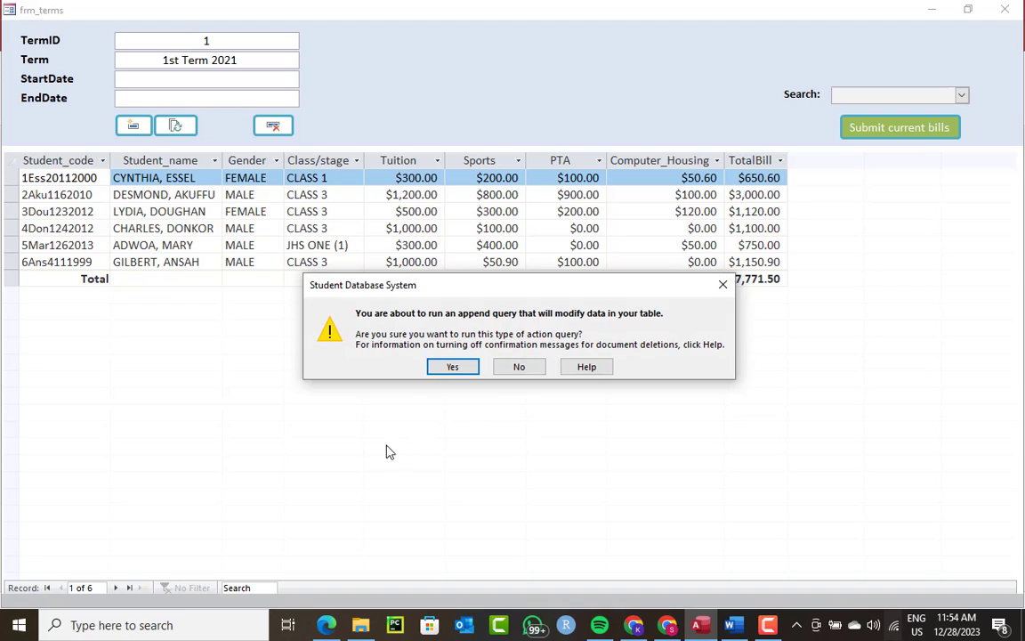
click(454, 368)
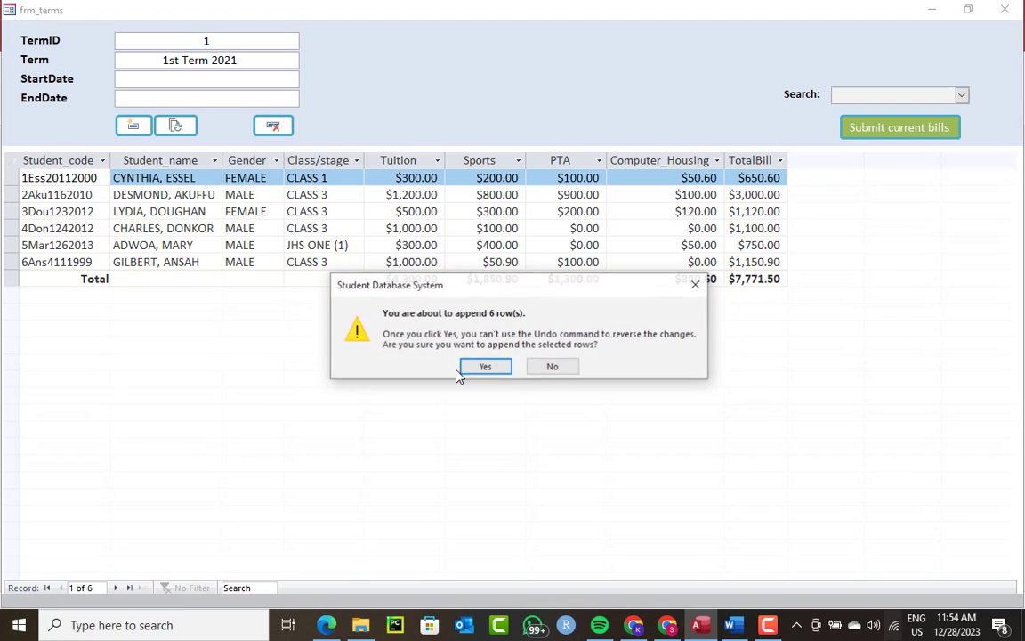
click(486, 366)
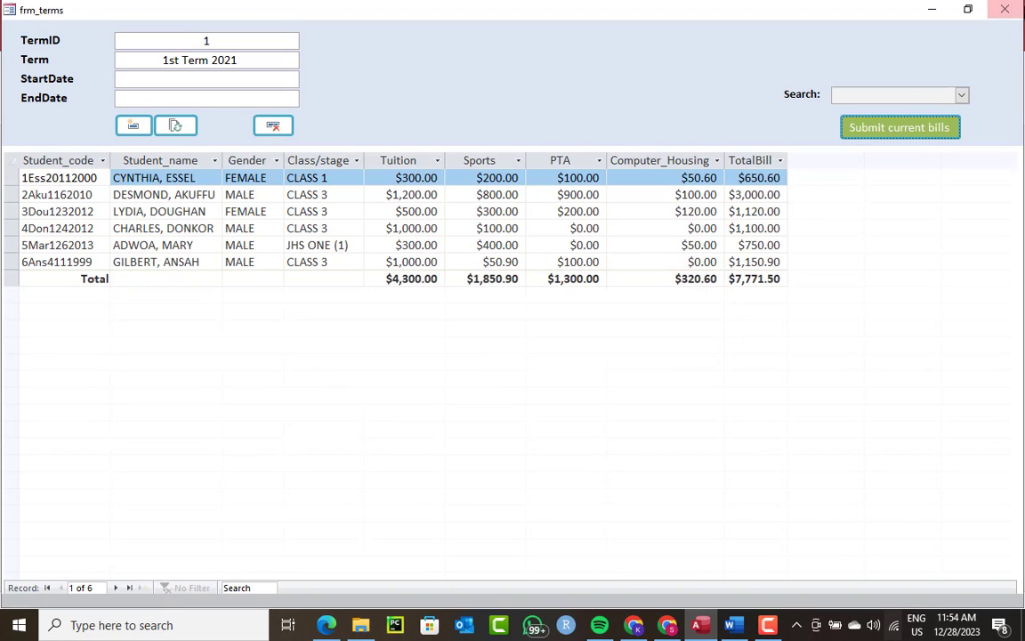
click(1006, 9)
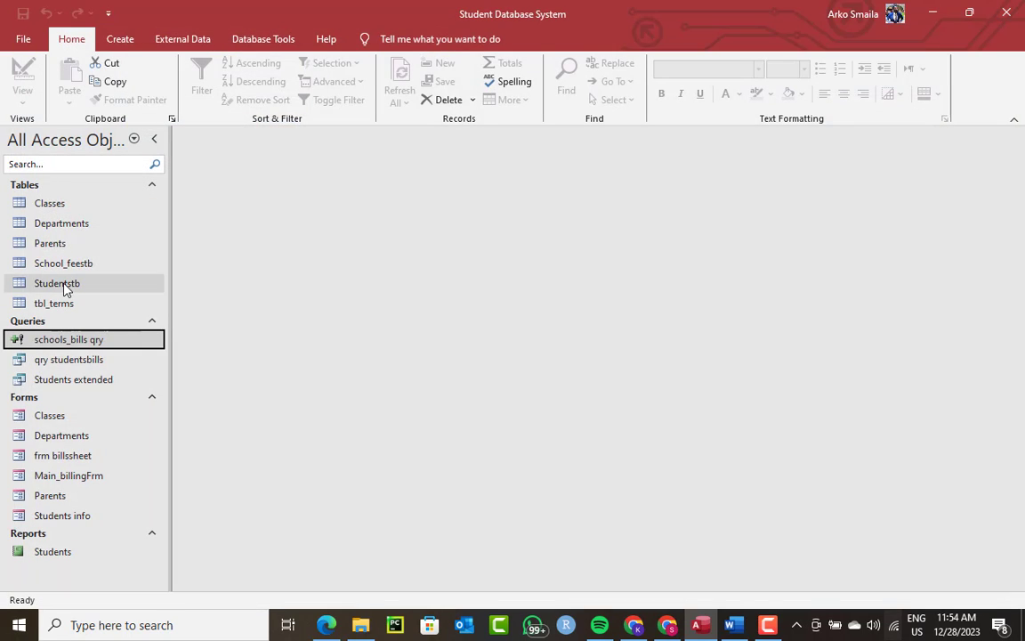
Step: Open School_feestb, narrow the Tuition column and autofit StudentName to check the appended bills
click(78, 265)
double_click(80, 264)
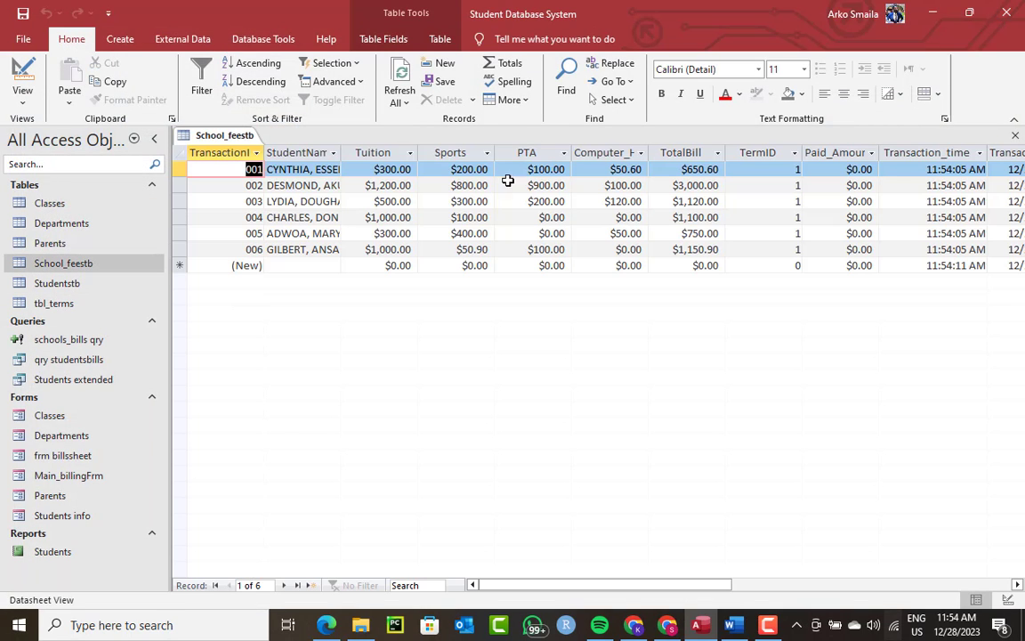
drag(601, 587, 701, 607)
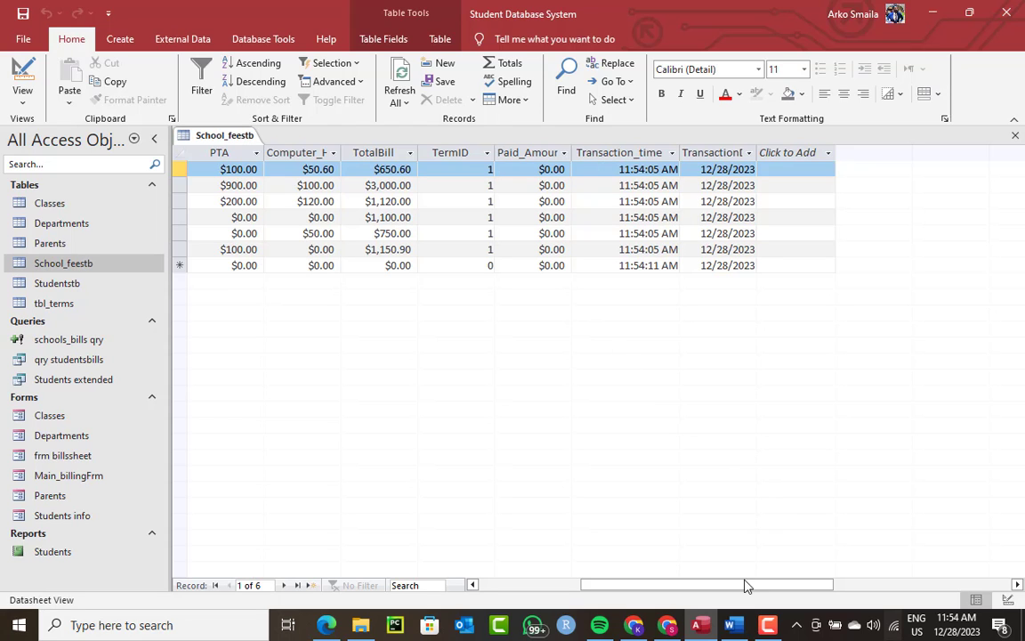
drag(744, 586, 523, 593)
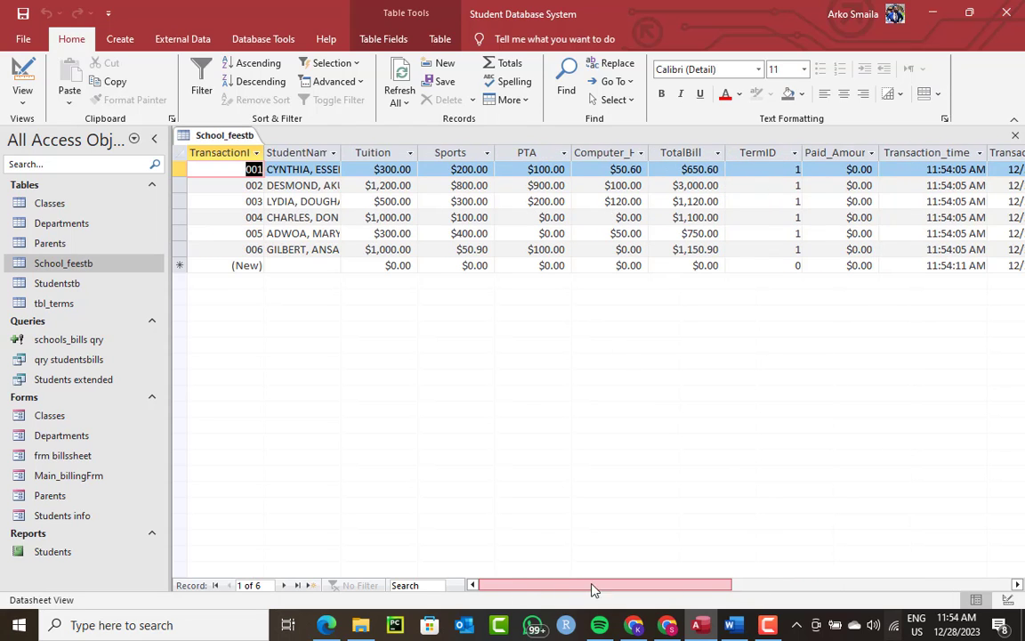
drag(593, 589, 544, 595)
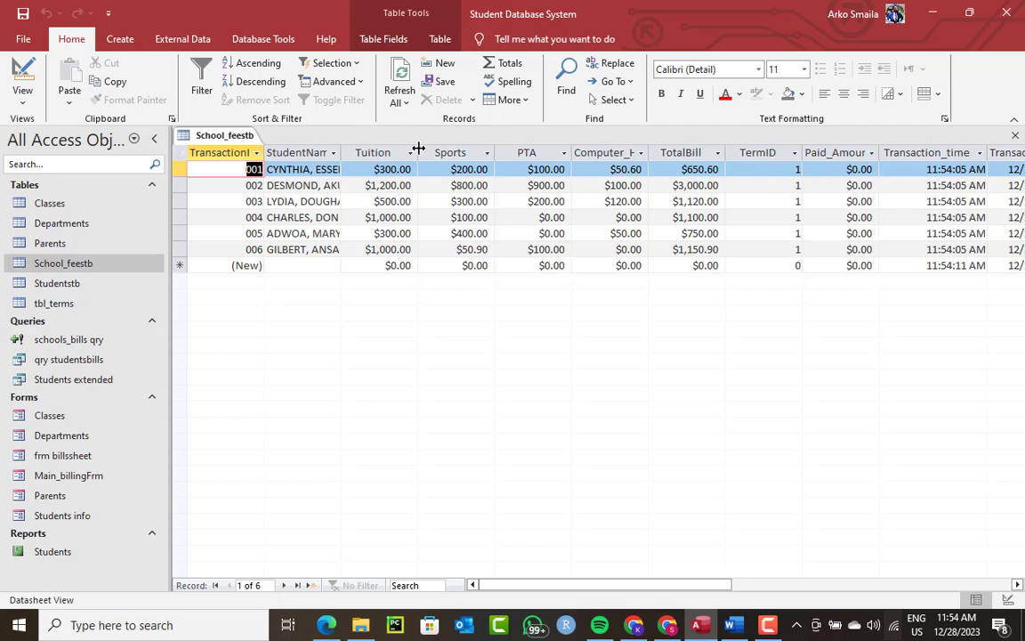
drag(418, 148, 401, 148)
double_click(343, 150)
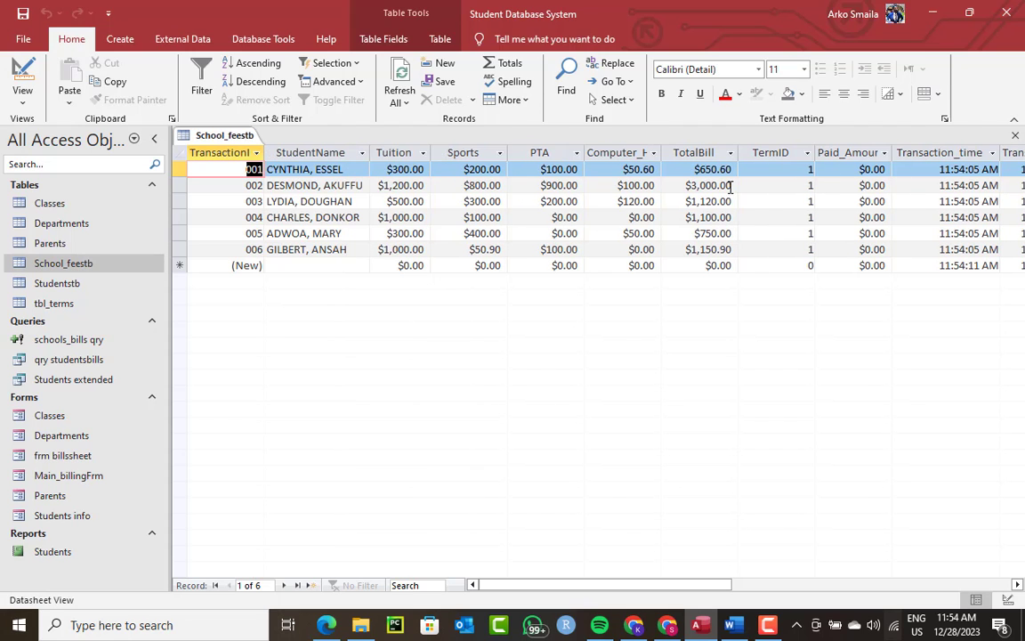
drag(665, 588, 561, 595)
Step: Submit the 2nd Term 2023 bills from Main_billingFrm, confirming the 6-row append
double_click(63, 477)
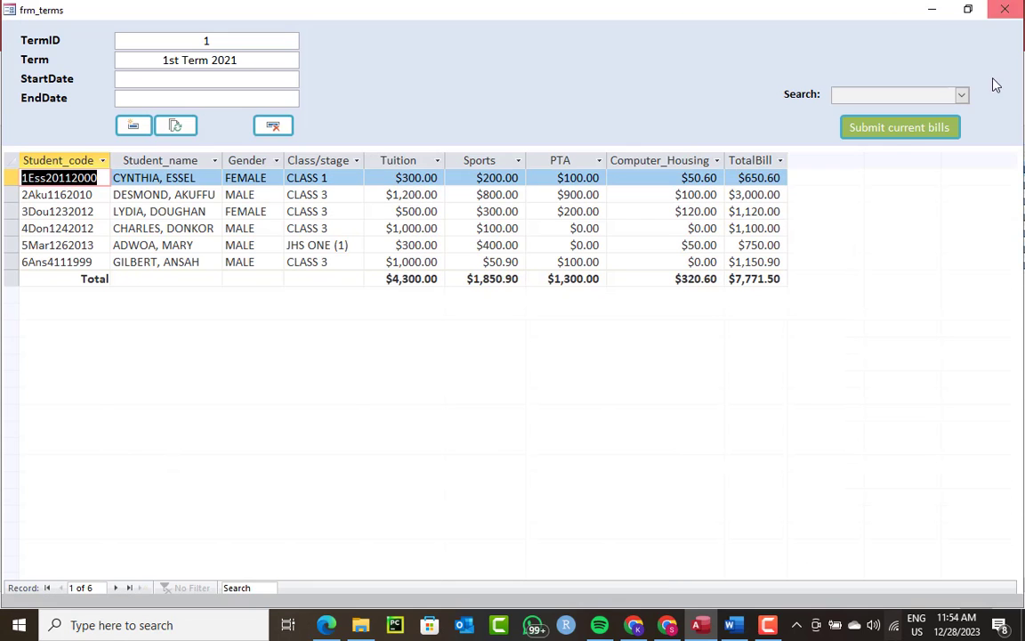
click(961, 98)
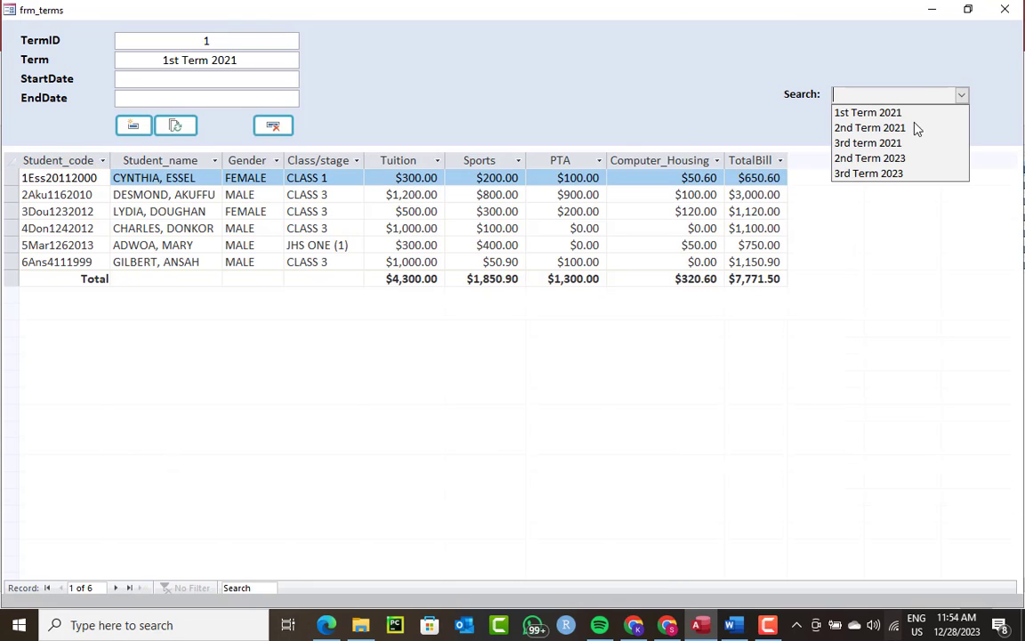
click(881, 159)
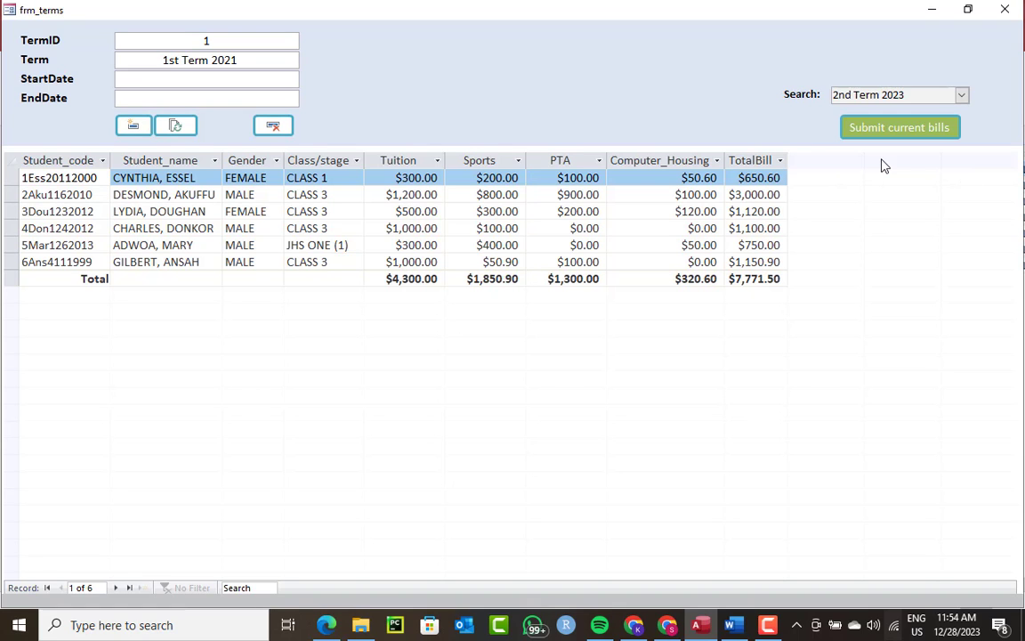
click(869, 127)
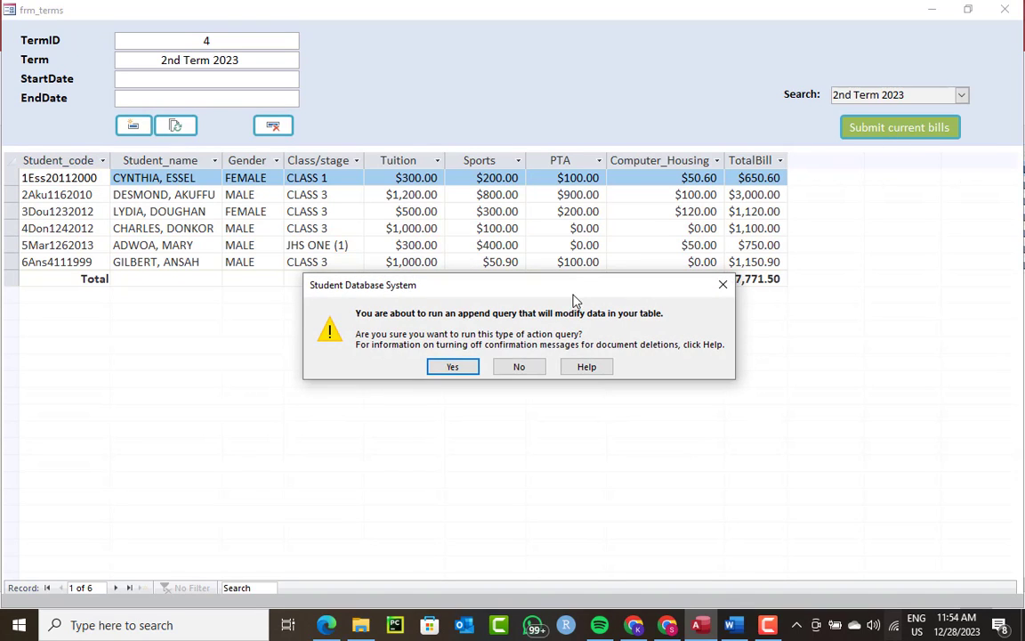
click(461, 367)
click(486, 363)
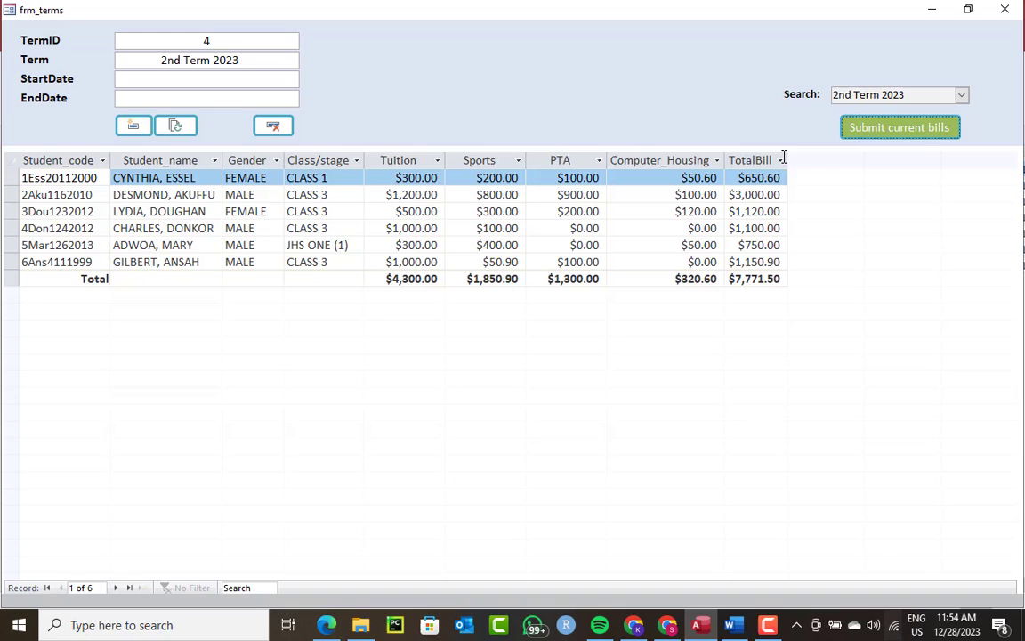
click(1005, 10)
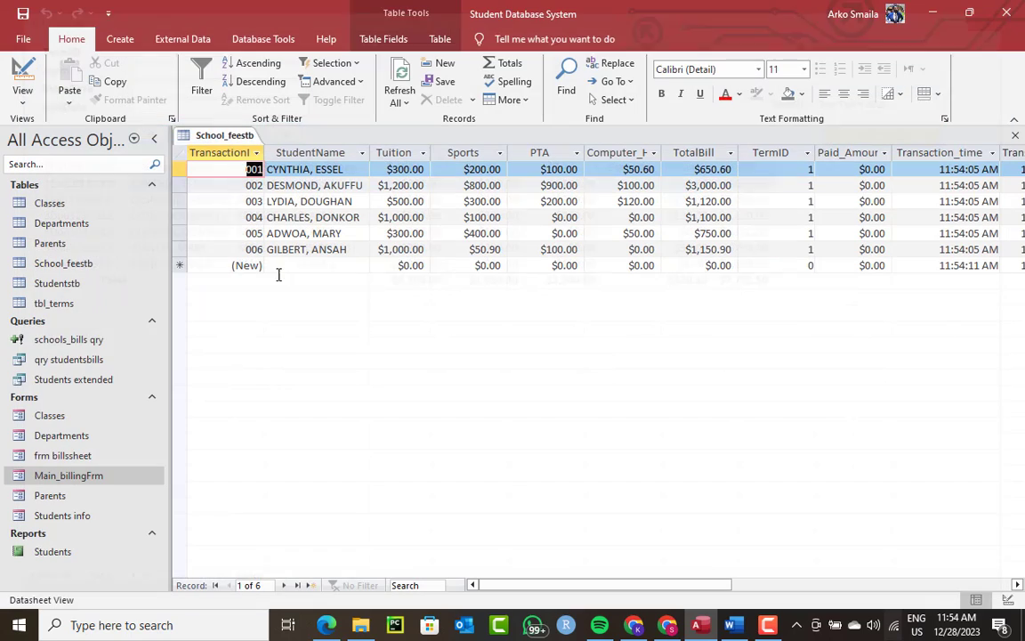
Step: Refresh School_feestb to show the new records, save its layout, and select the Paid_Amount column
click(400, 78)
drag(565, 590, 612, 590)
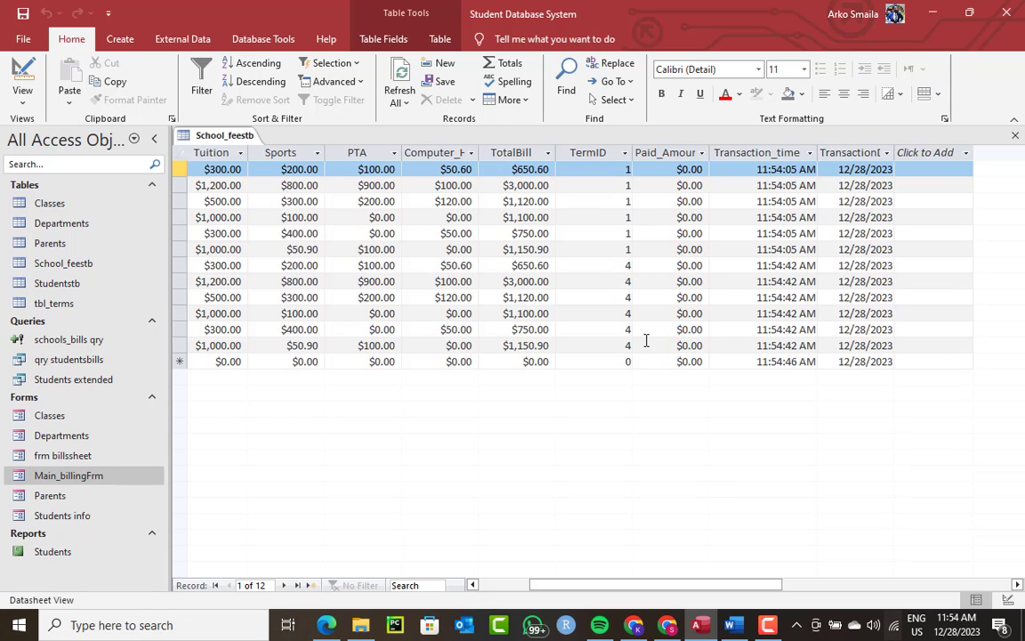
drag(568, 583, 483, 584)
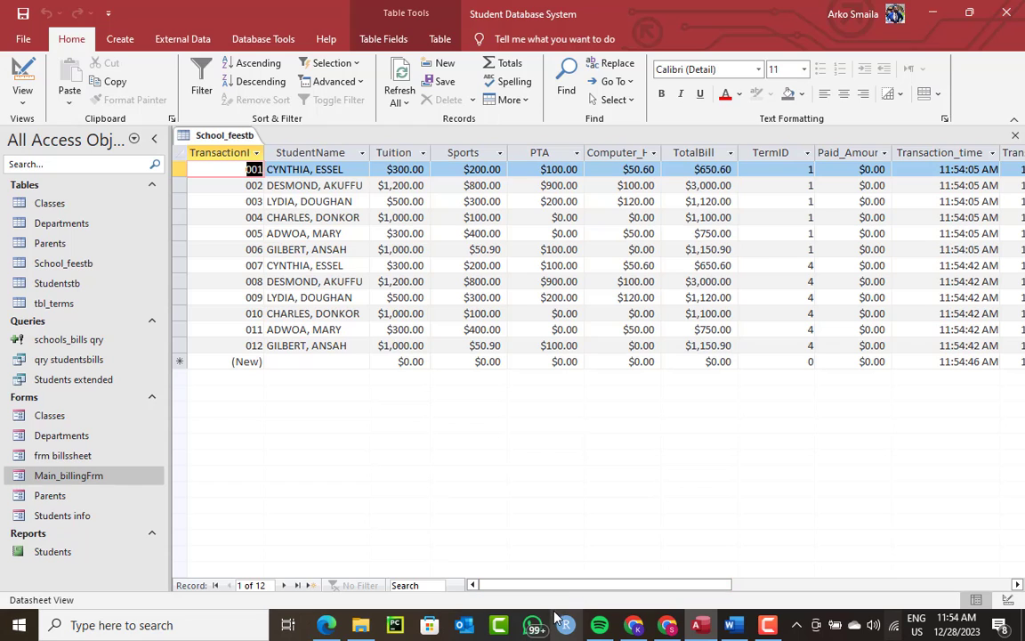
mouse_move(574, 588)
mouse_down()
mouse_move(648, 588)
mouse_move(572, 589)
mouse_up()
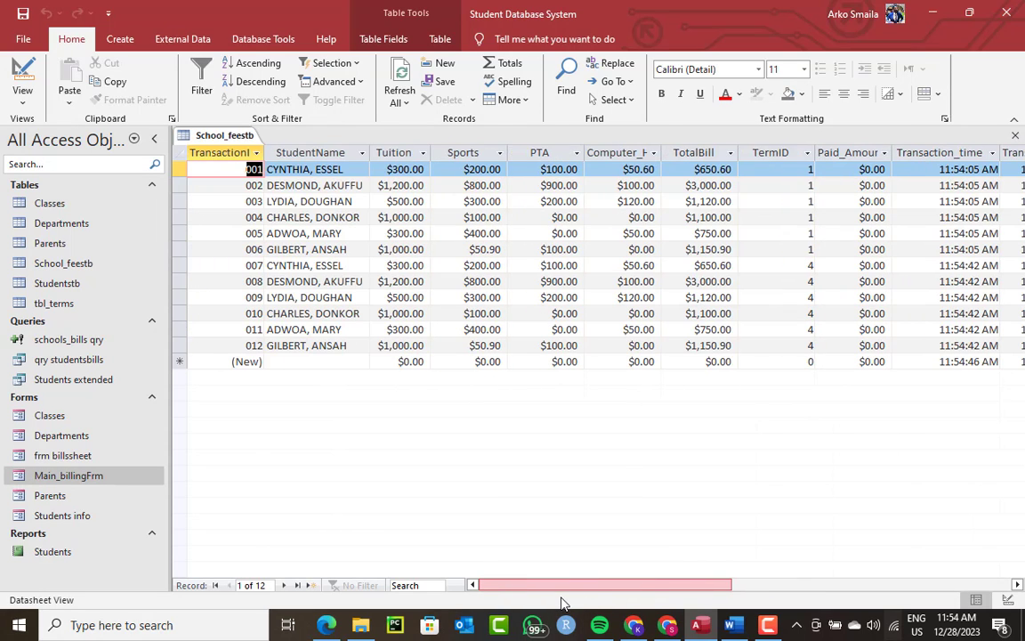
right_click(223, 132)
click(238, 140)
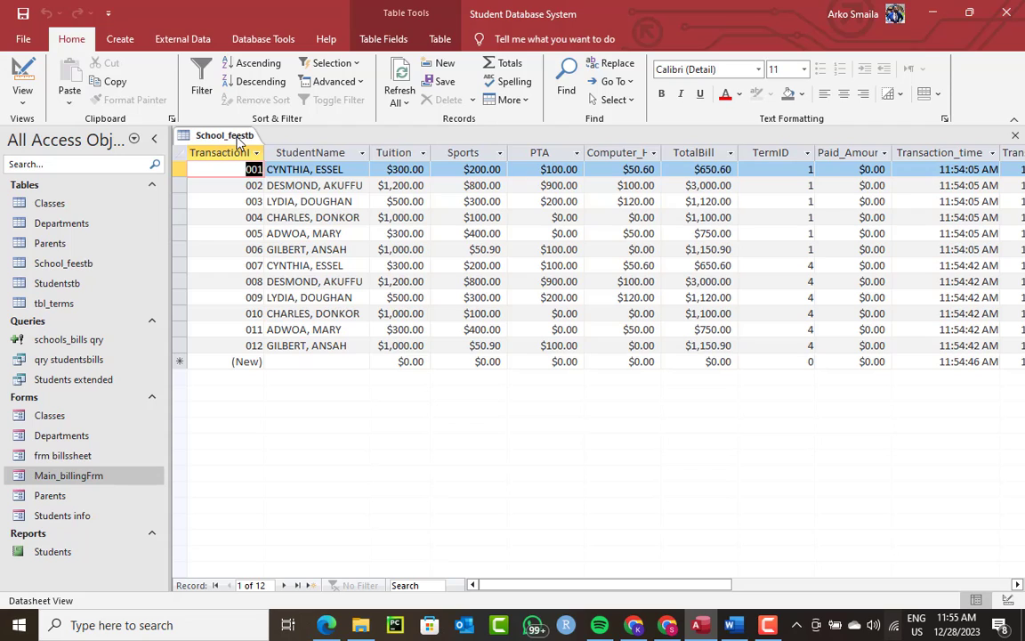
click(852, 154)
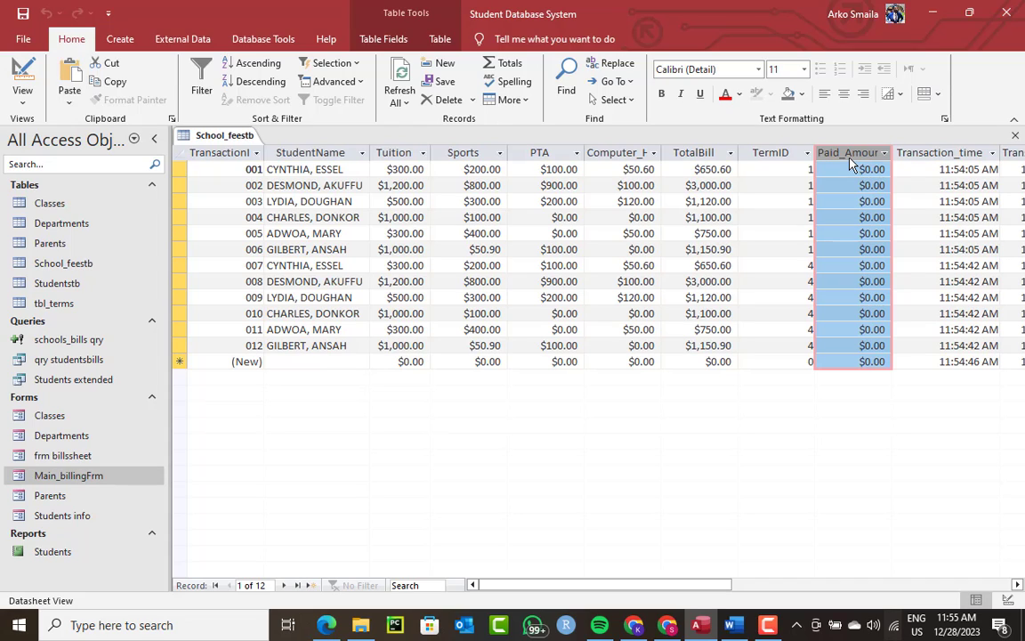
click(843, 170)
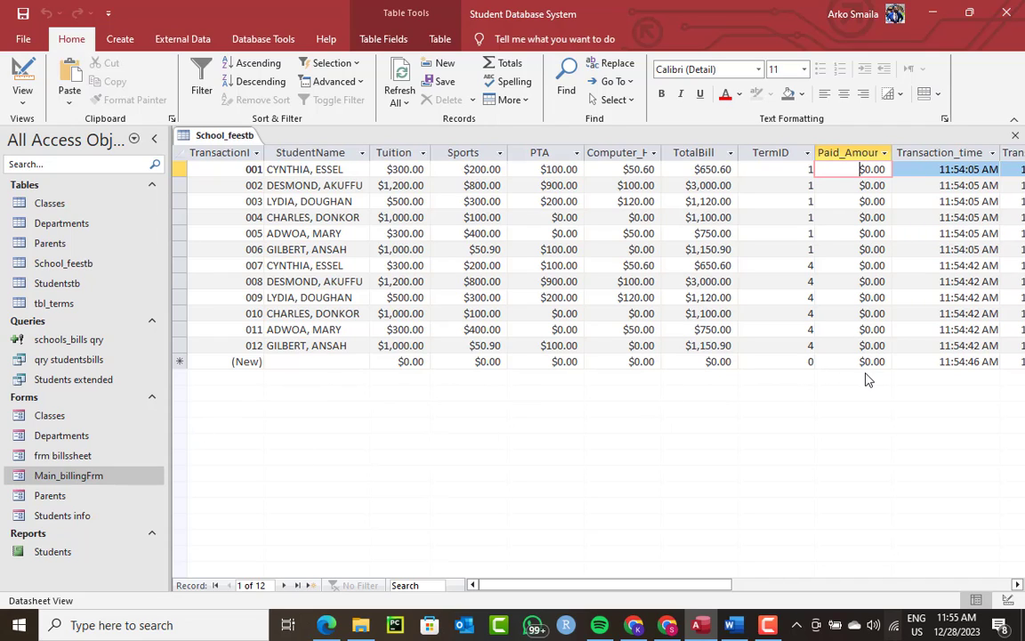
Step: Save the School_feestb table layout and close its tab, leaving no objects open
right_click(229, 143)
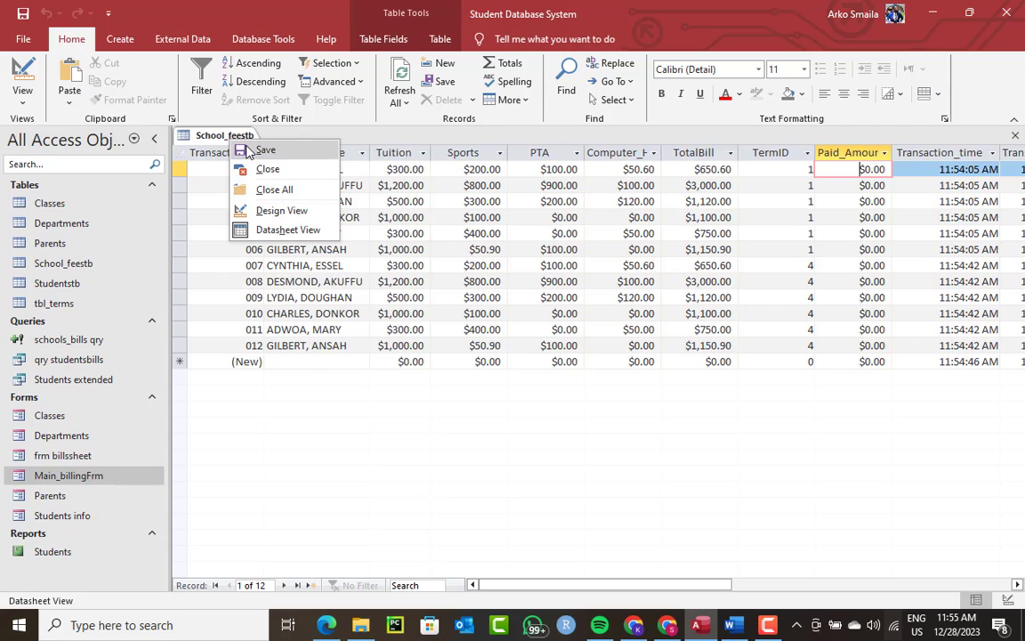
click(249, 149)
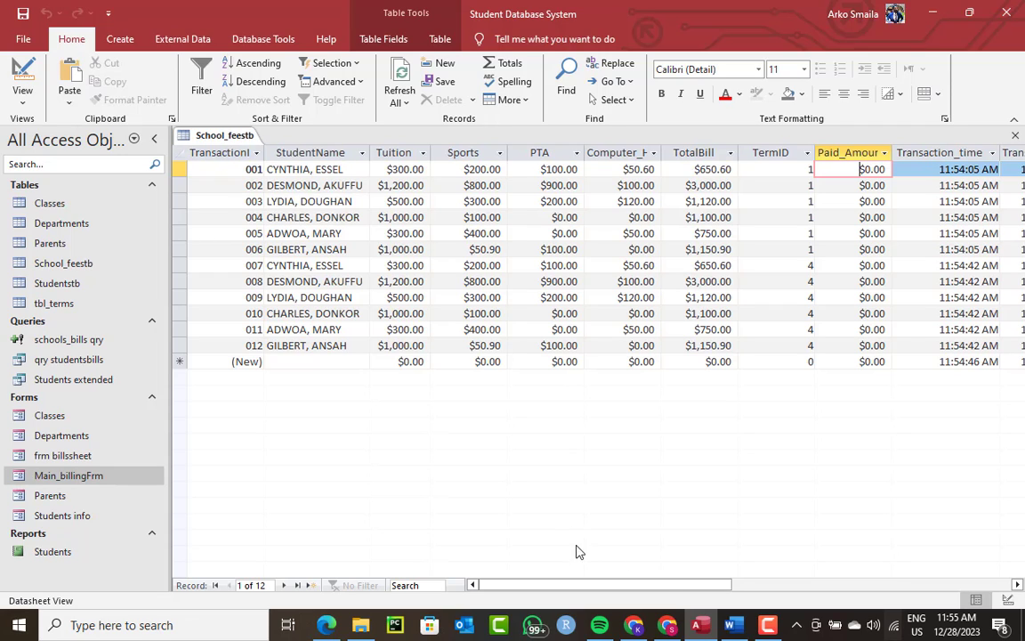
mouse_move(773, 631)
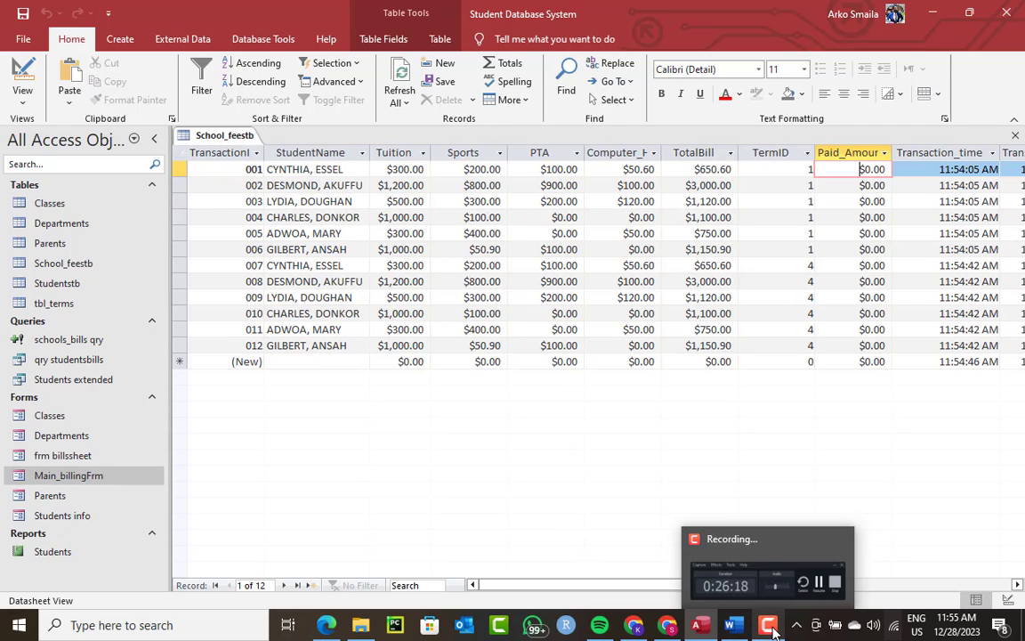
click(767, 585)
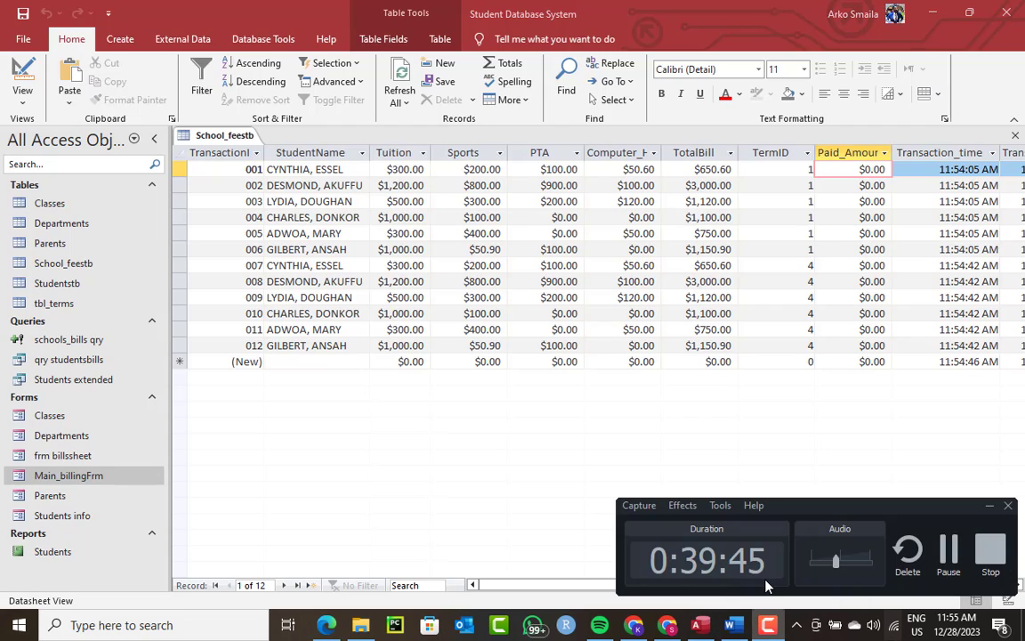
click(989, 505)
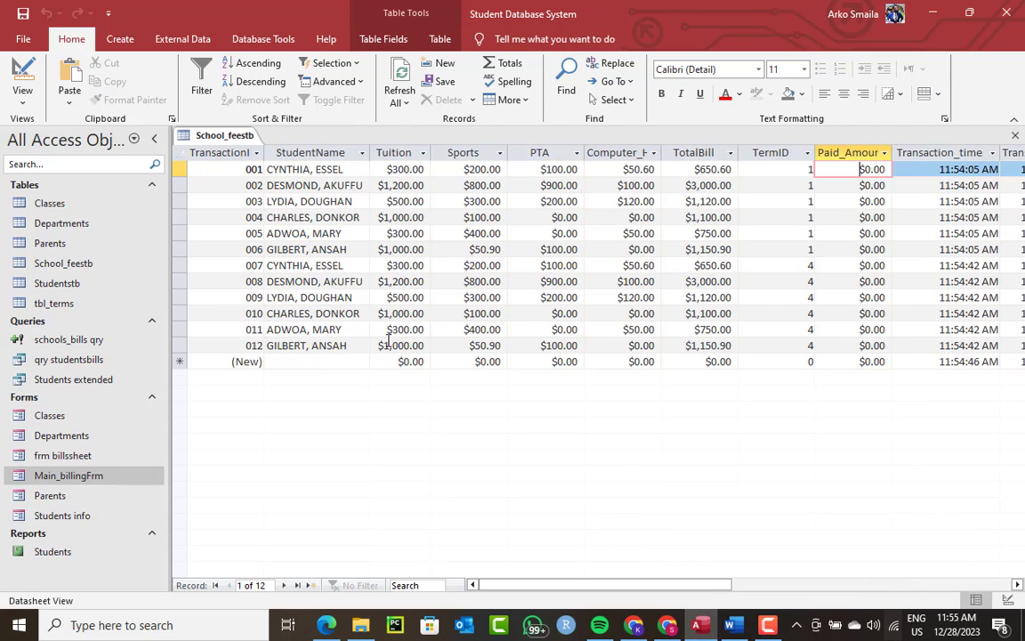
right_click(210, 138)
click(230, 145)
right_click(229, 140)
click(262, 171)
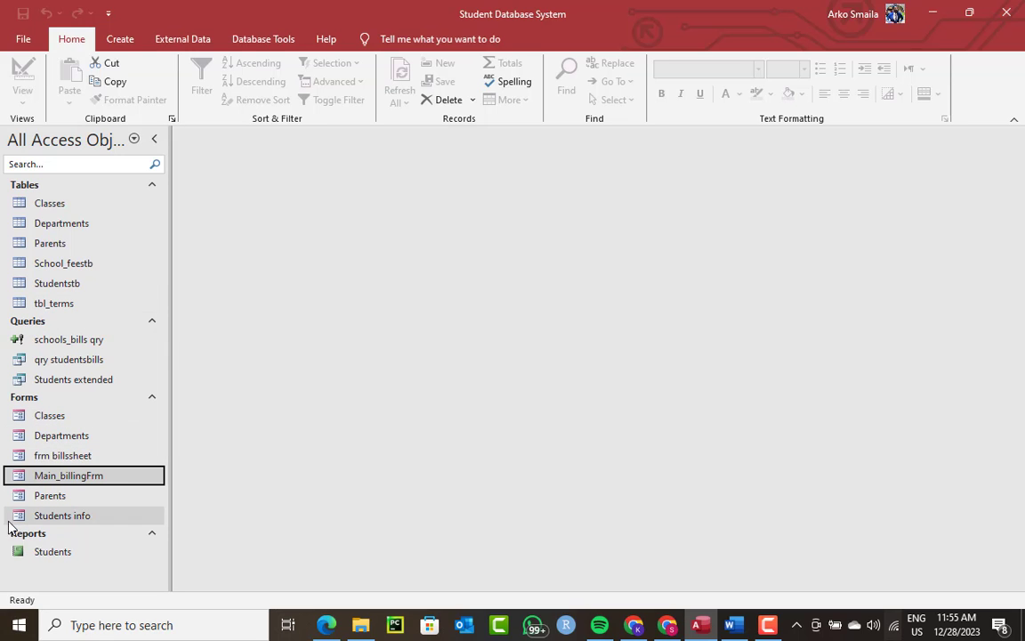
Step: Start a design-view query on School_feestb and Studentstb, joining StudentName to Student_name
click(124, 42)
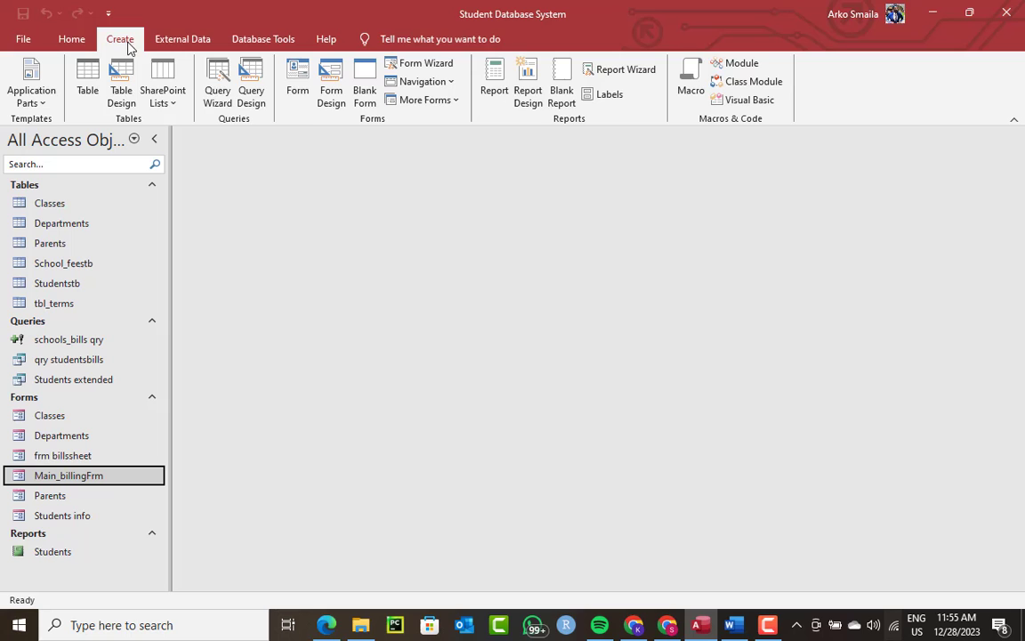
click(250, 98)
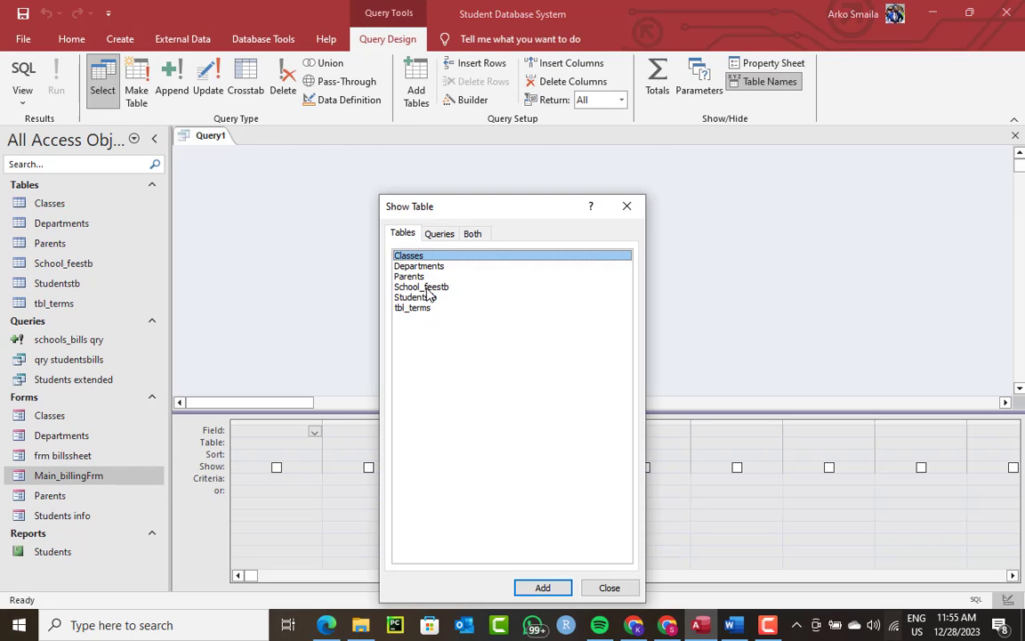
double_click(428, 288)
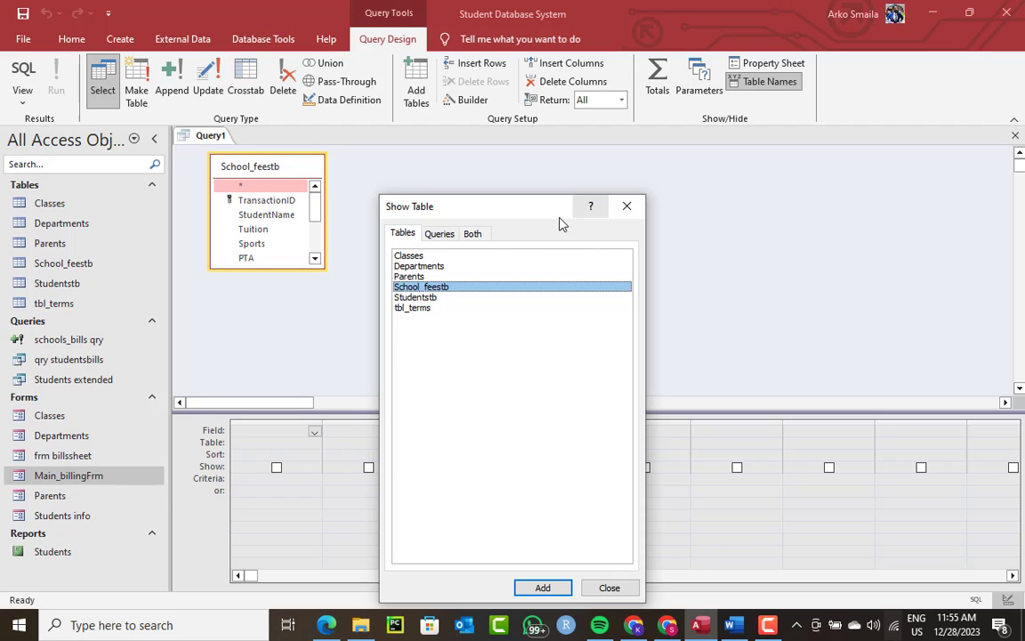
double_click(427, 297)
click(627, 206)
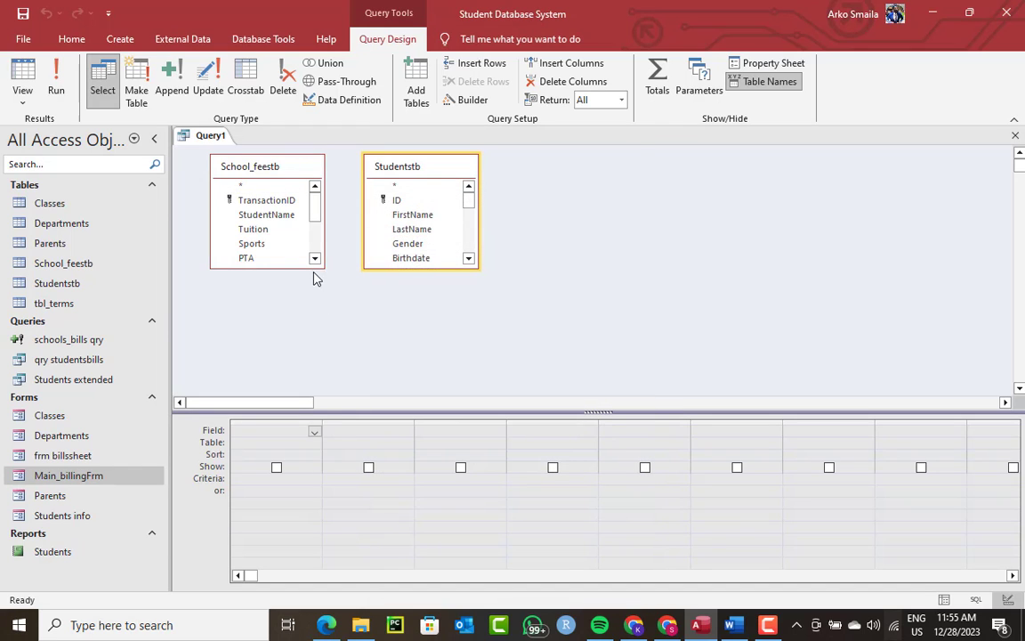
drag(313, 270, 305, 317)
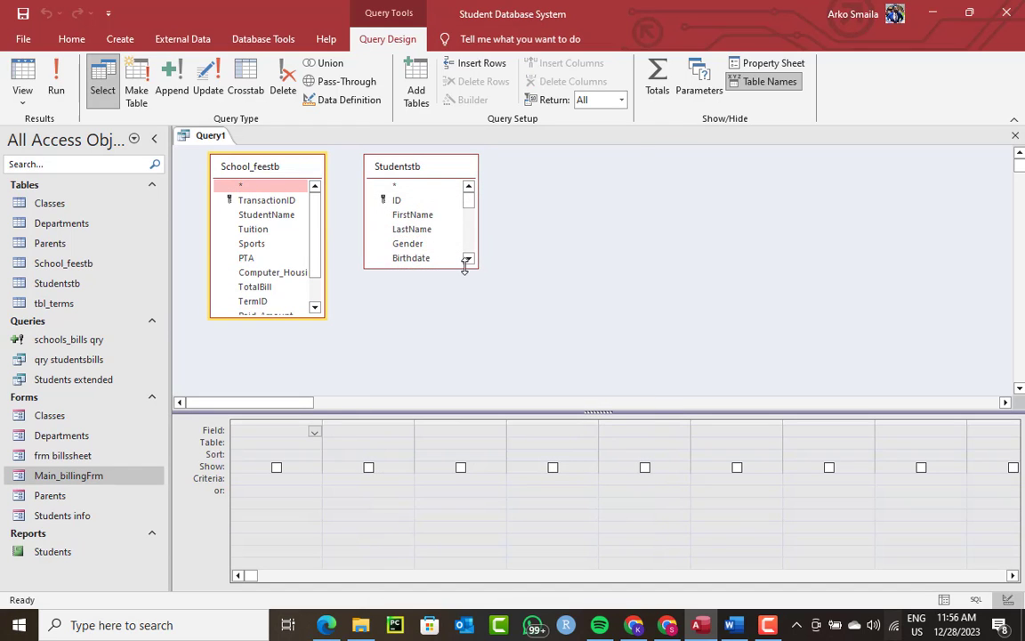
drag(463, 267, 464, 377)
drag(470, 296, 464, 353)
click(278, 219)
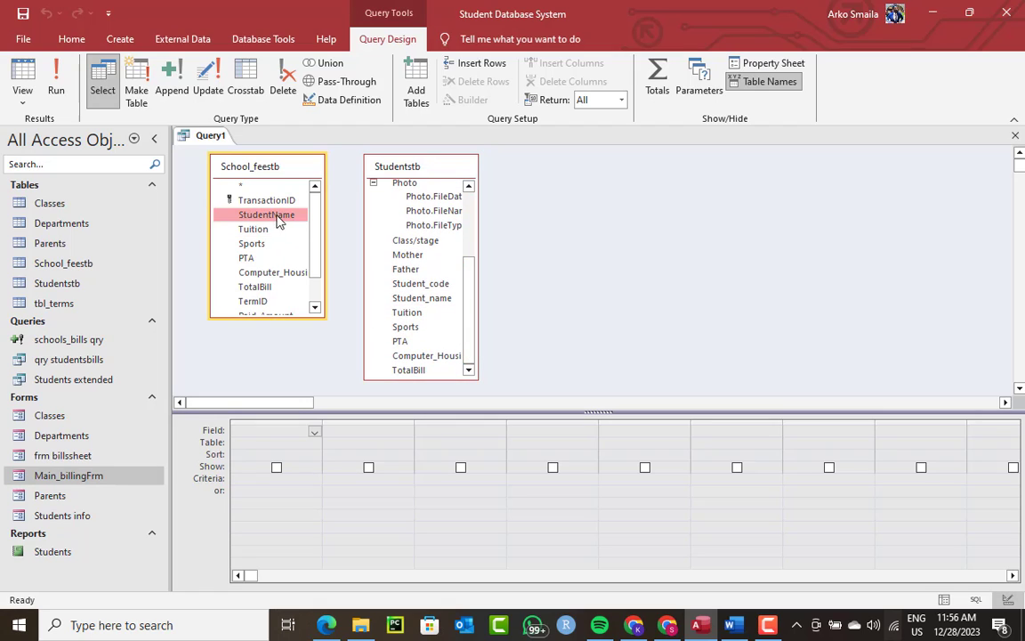
drag(278, 219, 403, 304)
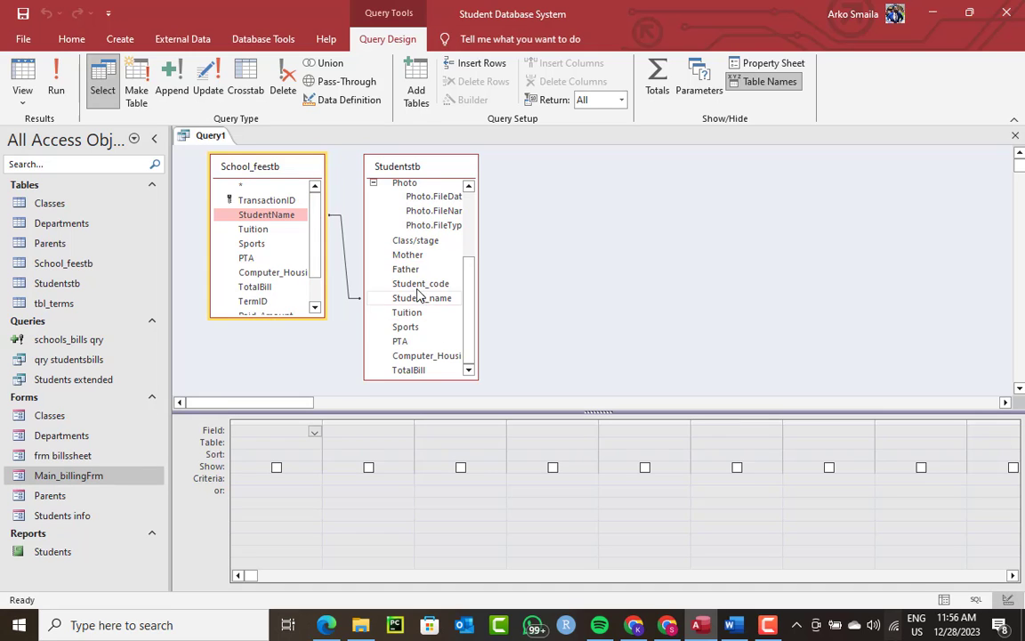
Step: Add Student_code, StudentName, TotalBill and Paid_Amount to the query grid
scroll(419, 294, up, 3)
scroll(423, 291, down, 3)
double_click(402, 284)
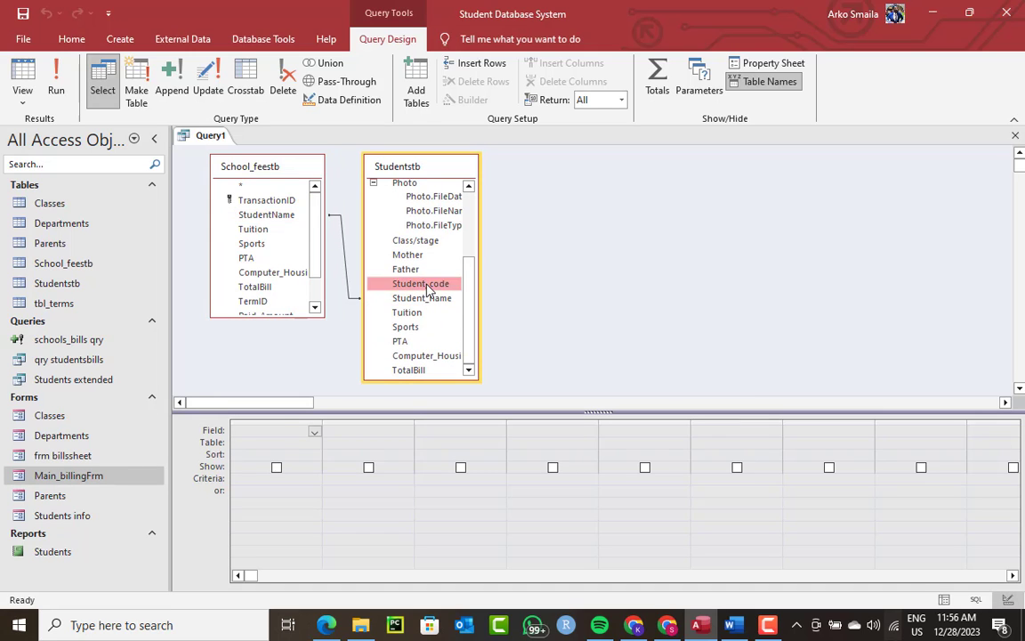
double_click(267, 215)
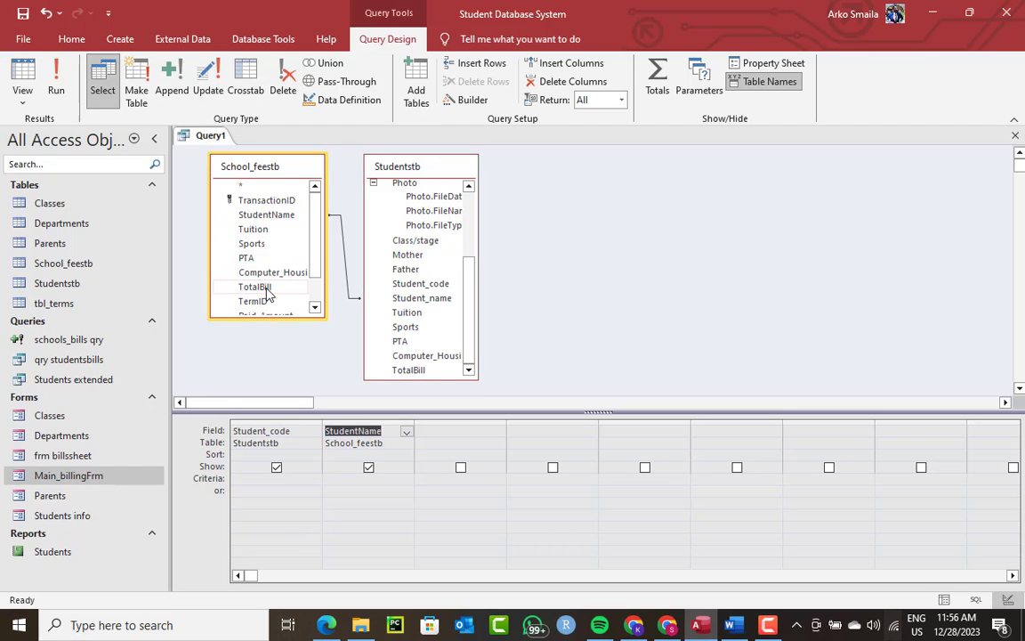
double_click(267, 290)
scroll(268, 292, down, 1)
click(275, 282)
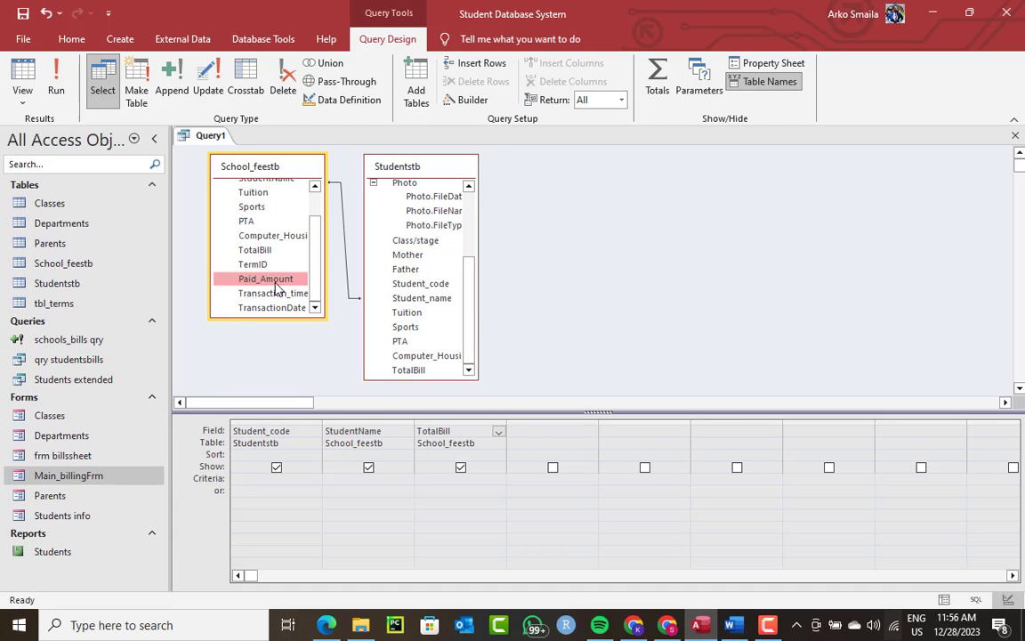
double_click(276, 283)
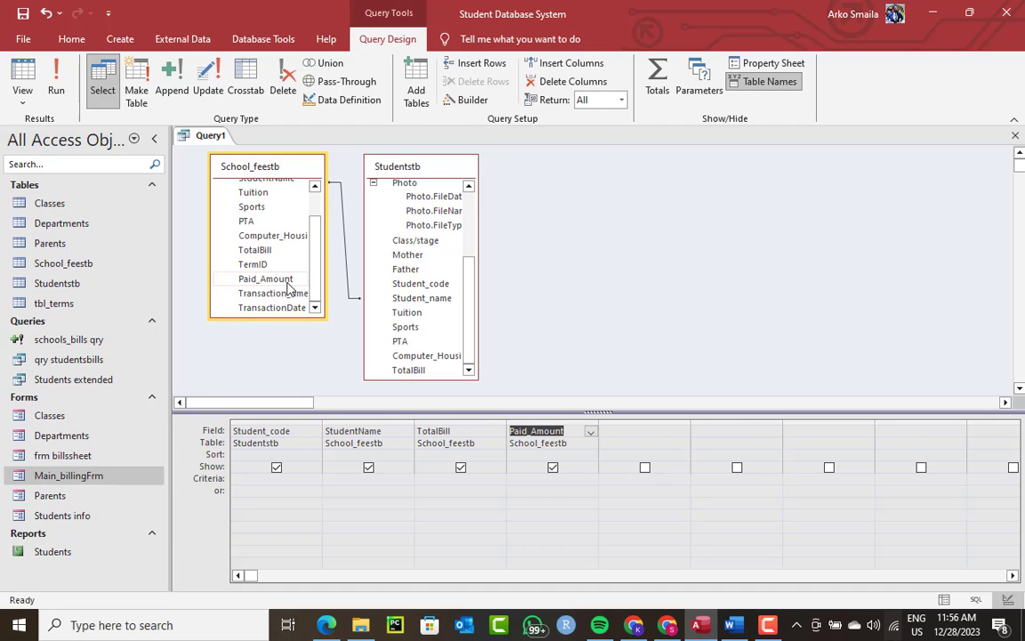
Step: Turn on Totals with Sum for TotalBill and Paid_Amount, run it, and autofit columns
click(659, 94)
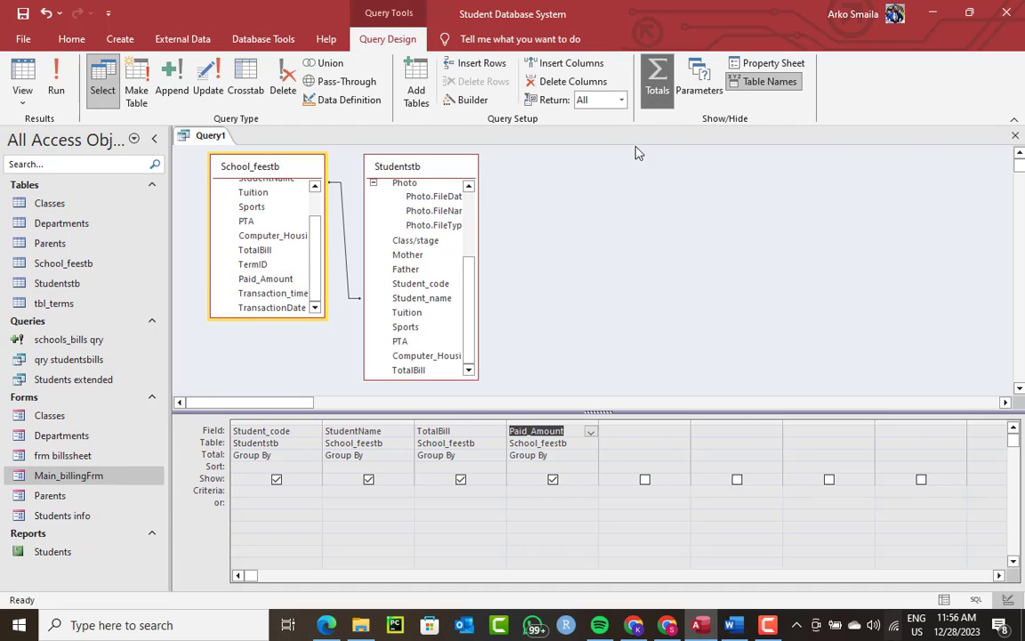
click(429, 457)
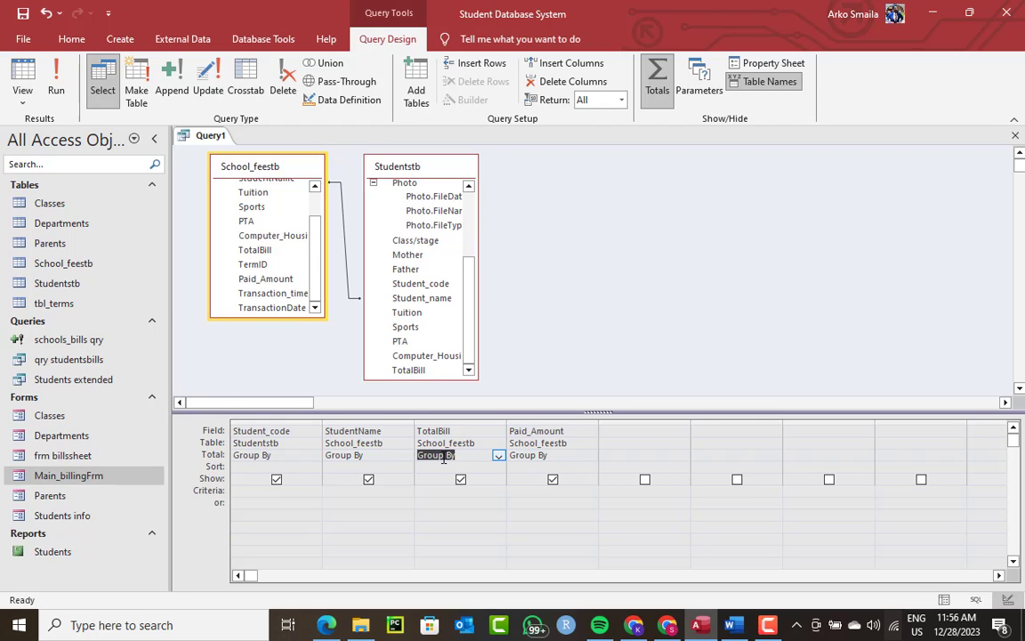
text(Sum)
key(Tab)
text(Sum)
key(Tab)
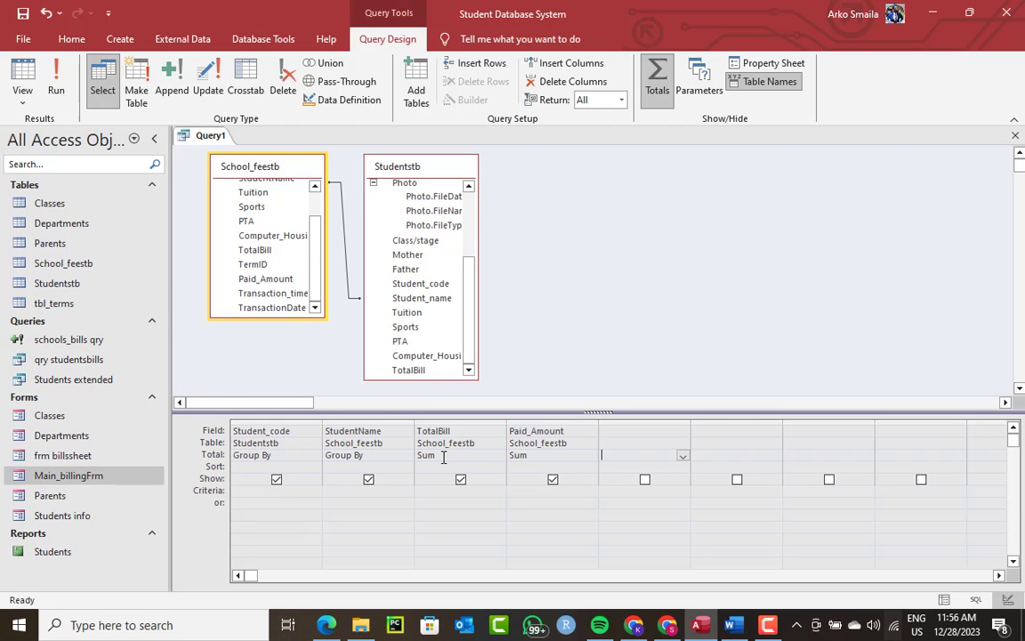
click(68, 82)
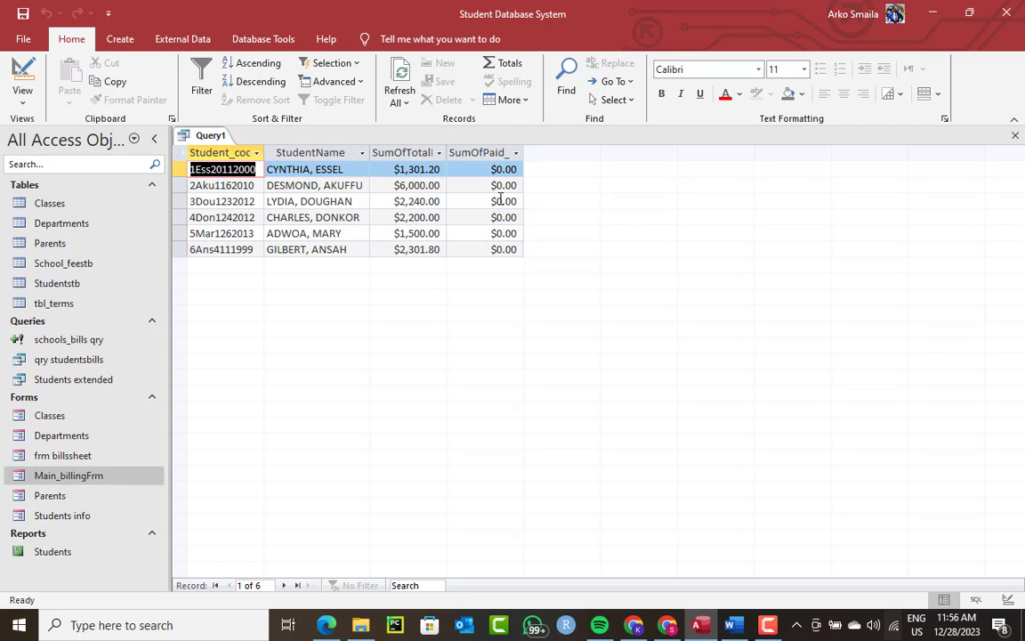
double_click(264, 153)
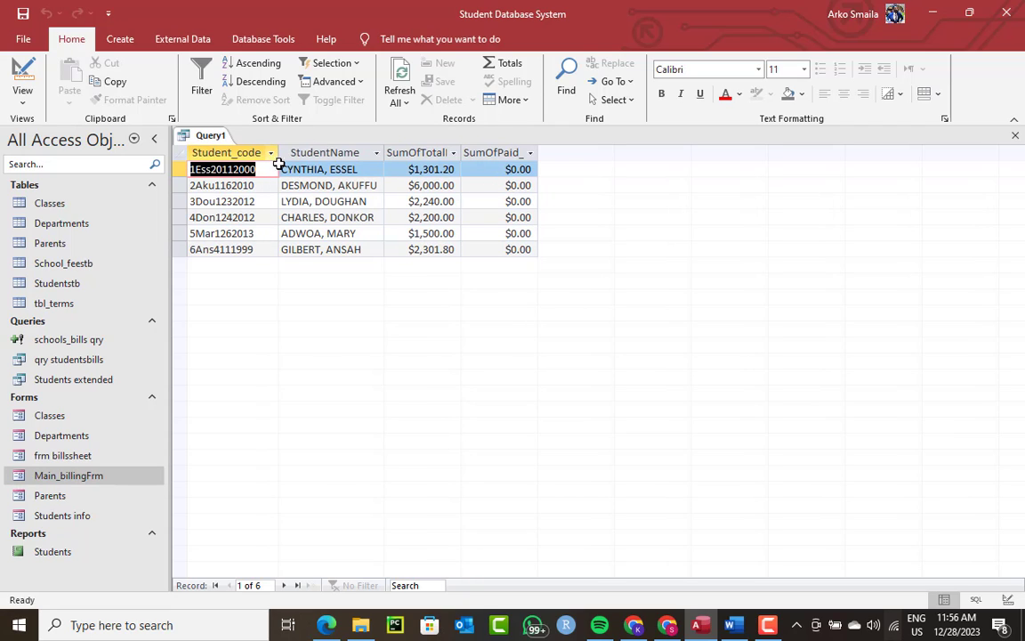
double_click(461, 147)
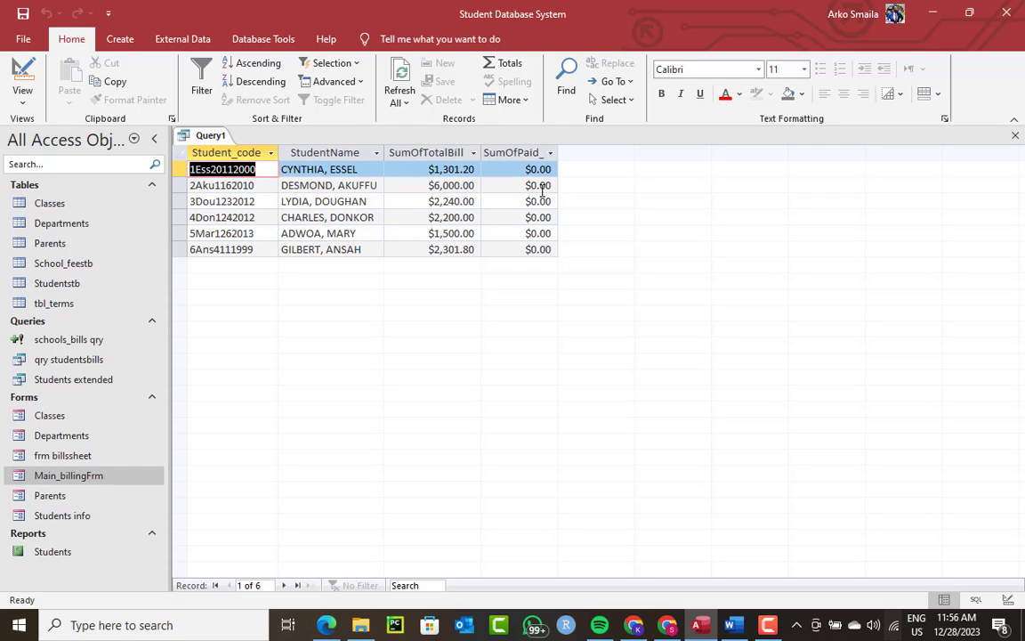
right_click(182, 136)
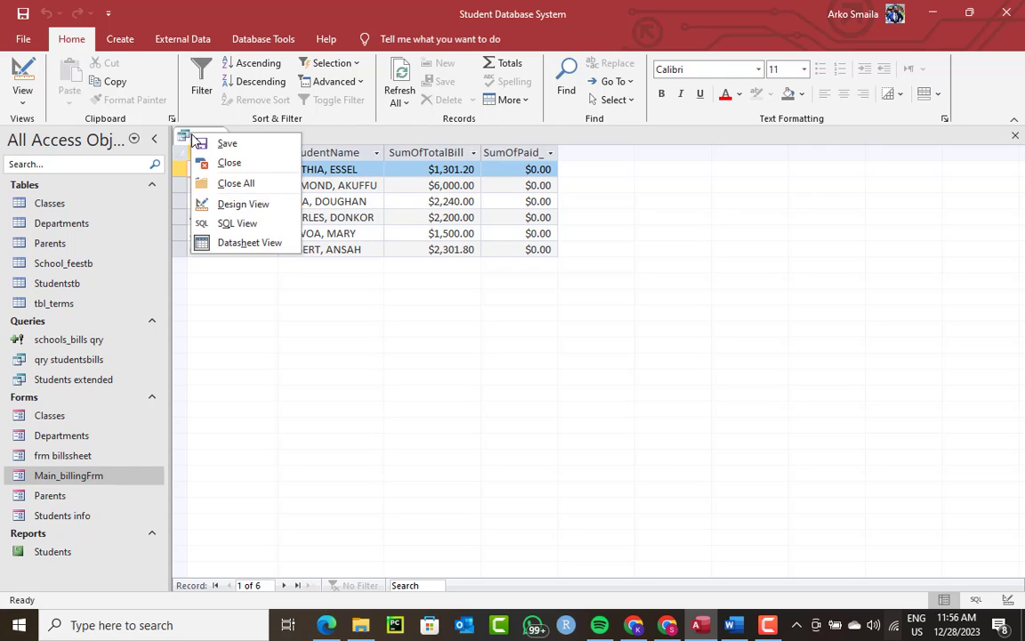
Step: Back in design view, start a new Balance field in the expression builder
click(238, 201)
right_click(612, 435)
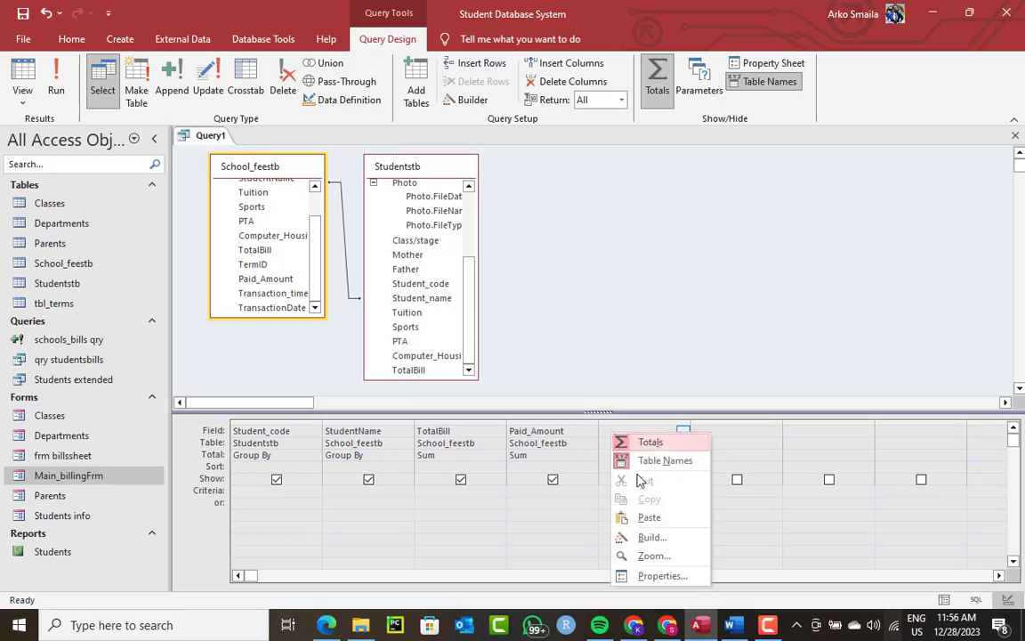
click(645, 536)
text(Balance: Sum([tota)
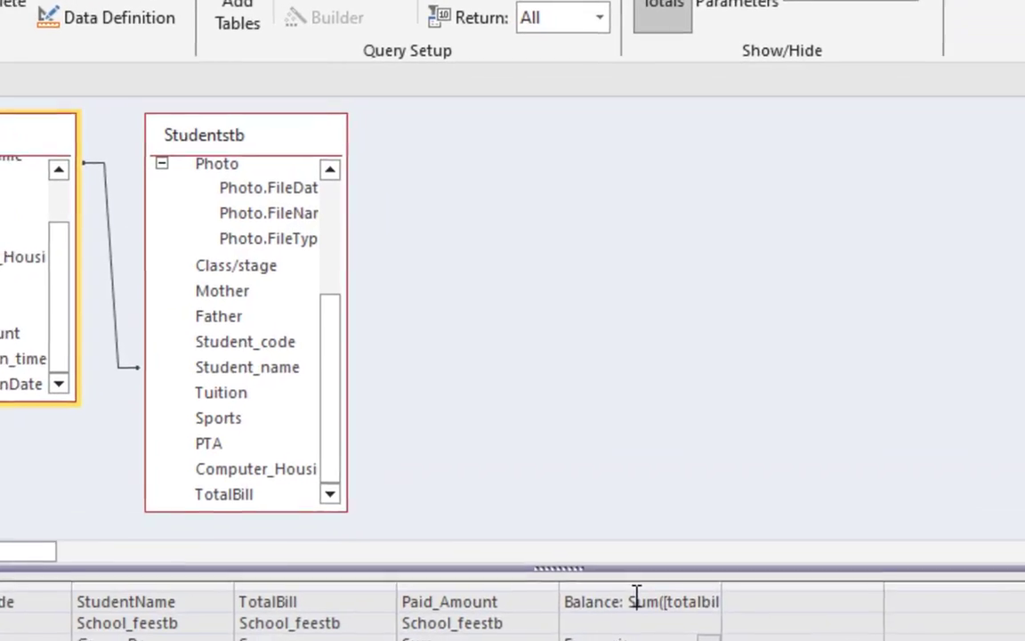
right_click(636, 600)
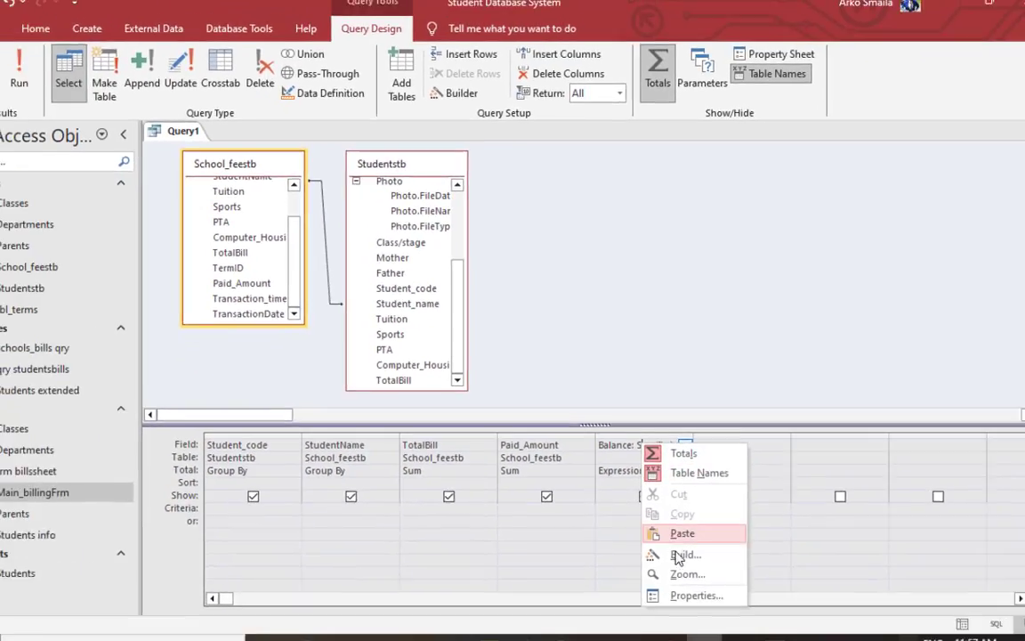
click(679, 551)
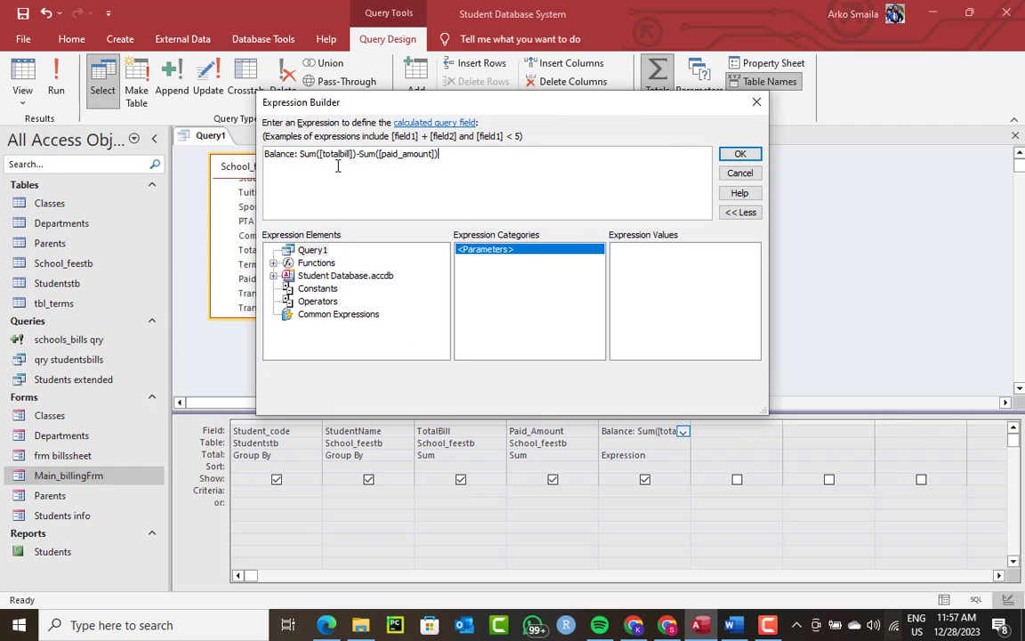
Step: Replace the bill reference in the Balance expression with [School_feestb].[TotalBill]
double_click(336, 152)
drag(355, 110, 576, 153)
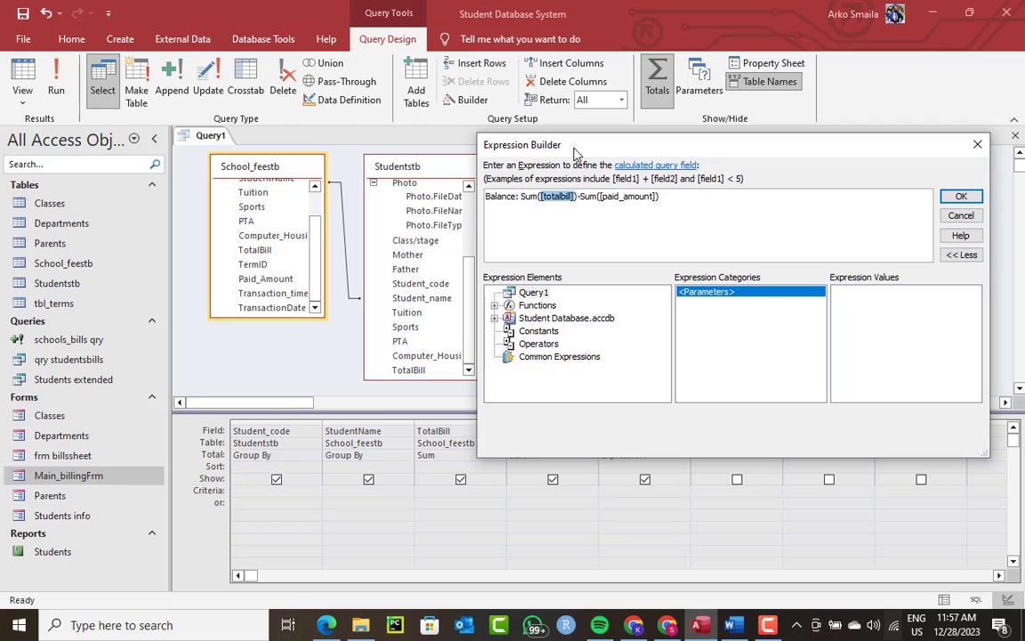
text(sch)
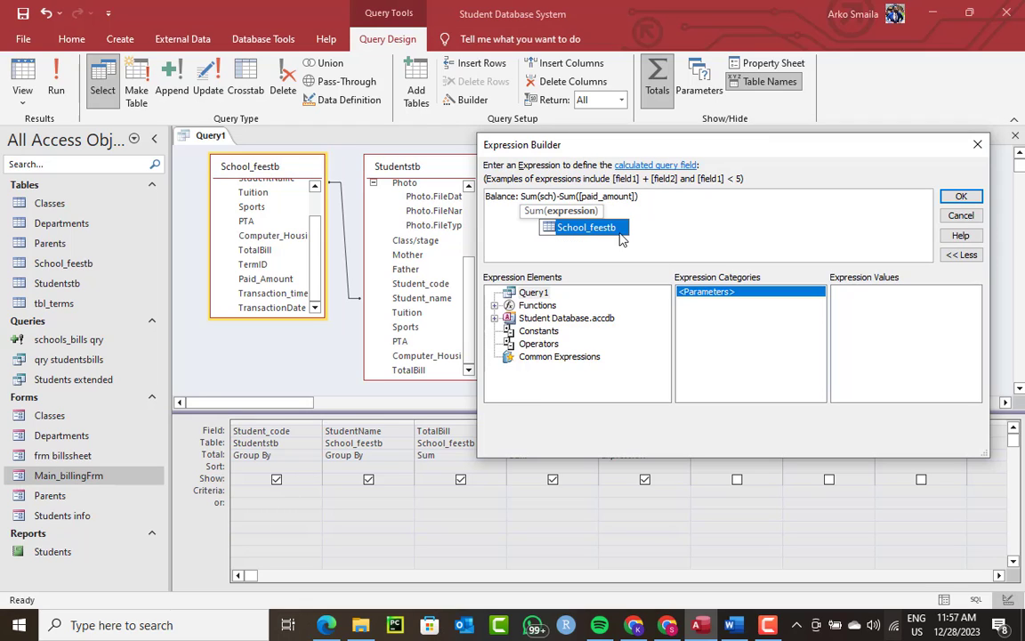
double_click(614, 229)
text(.)
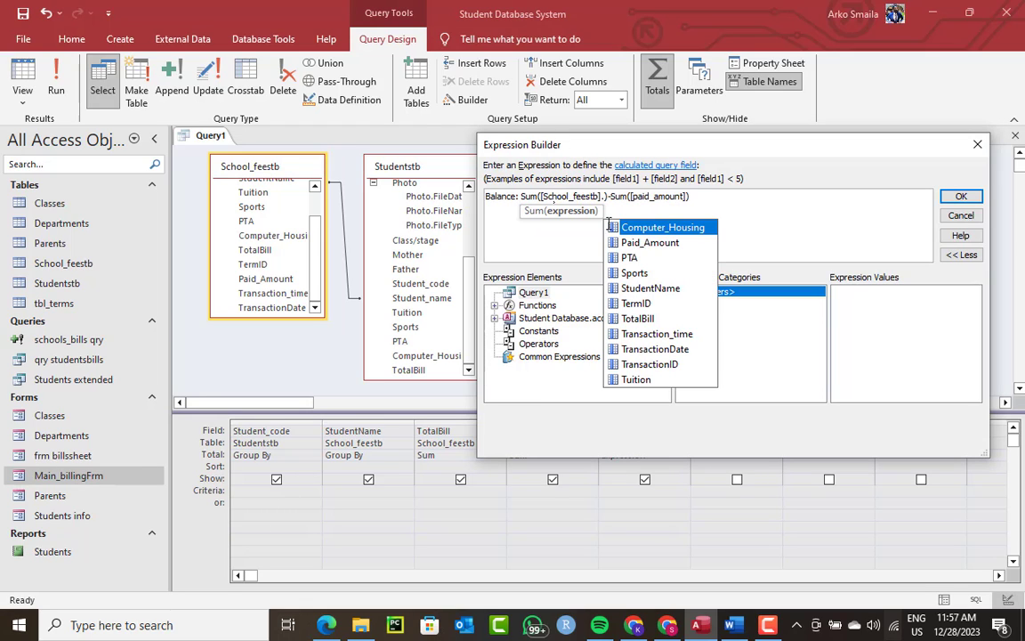
text(to)
double_click(614, 228)
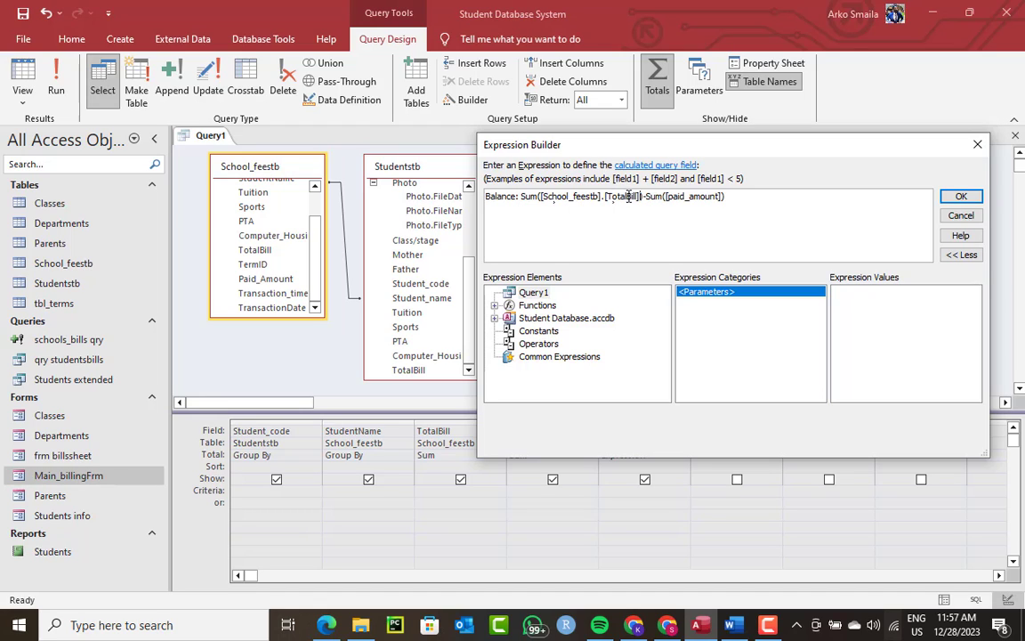
Step: Subtract [School_feestb].[Paid_Amount] in the Balance expression, confirm it, and run the query
drag(723, 195, 669, 198)
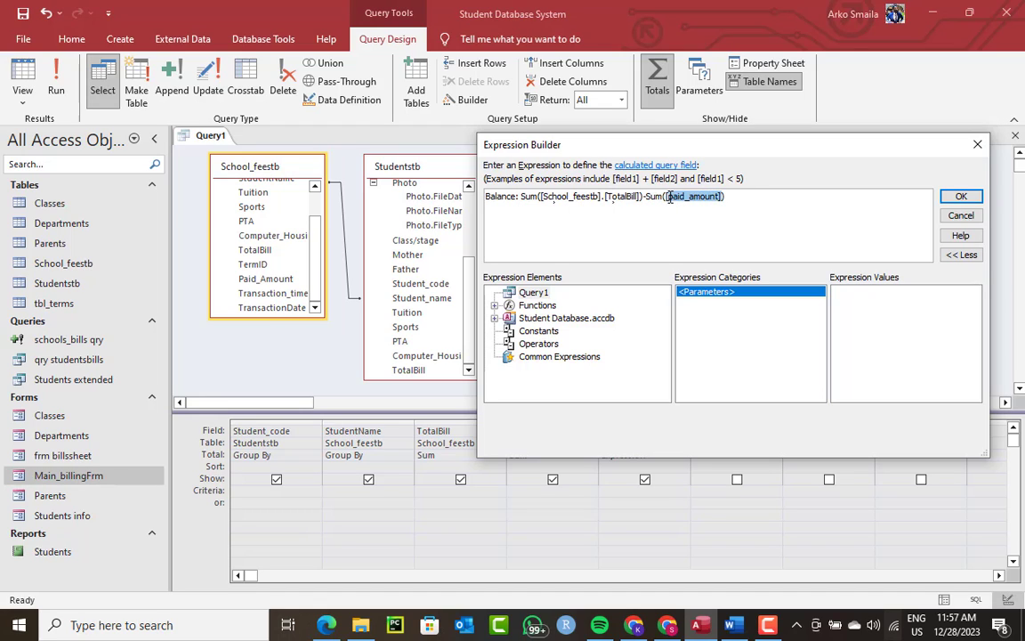
text(sc)
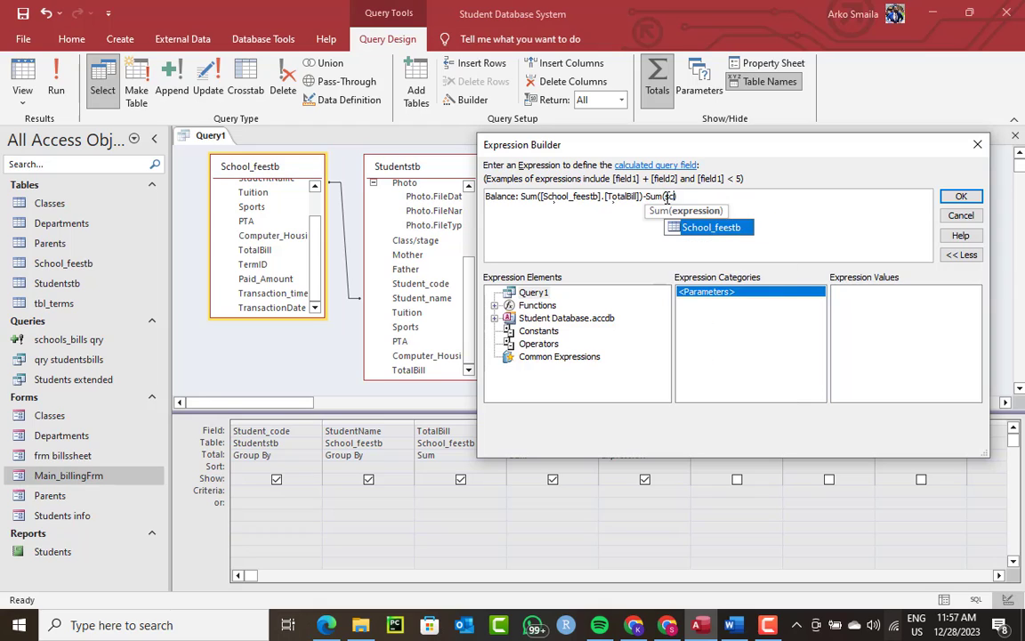
text(h)
double_click(717, 227)
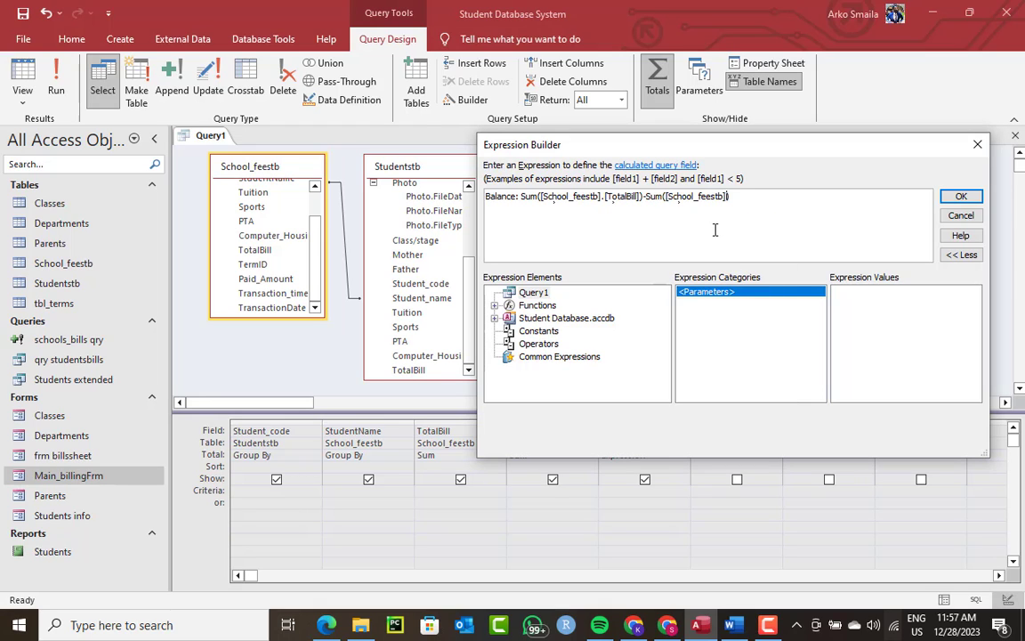
text(.pa)
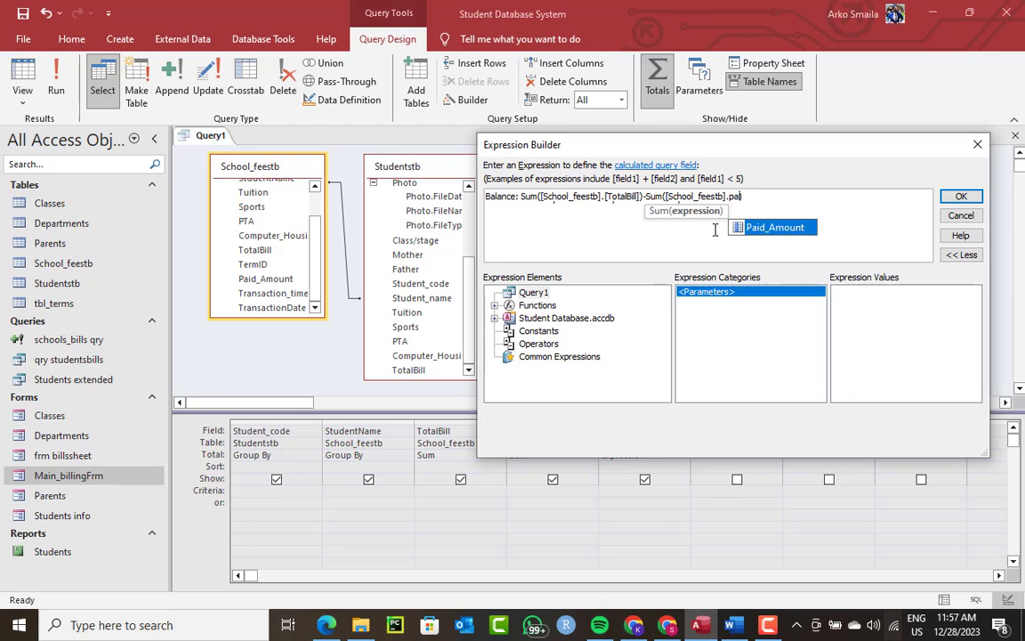
double_click(774, 228)
click(960, 196)
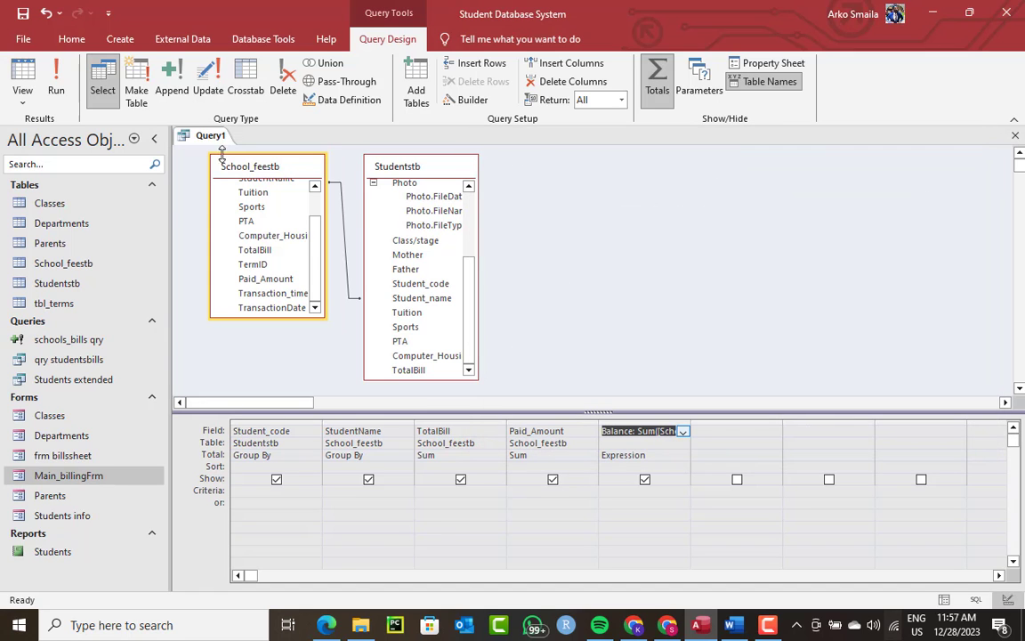
click(56, 82)
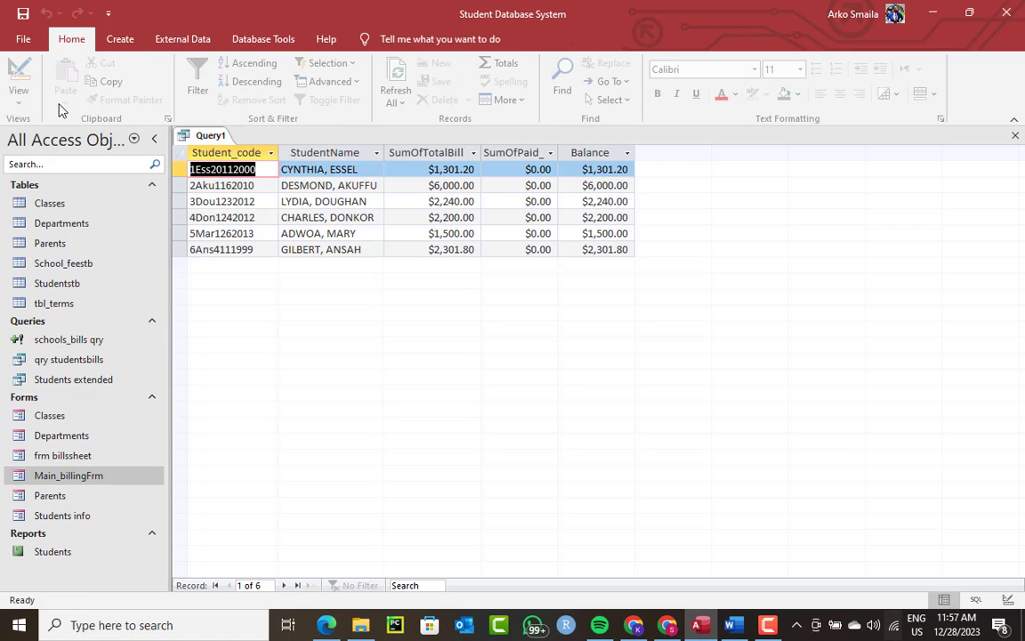
Step: Save the new query as 'qry balance views', then save it again from its tab
click(592, 202)
click(561, 234)
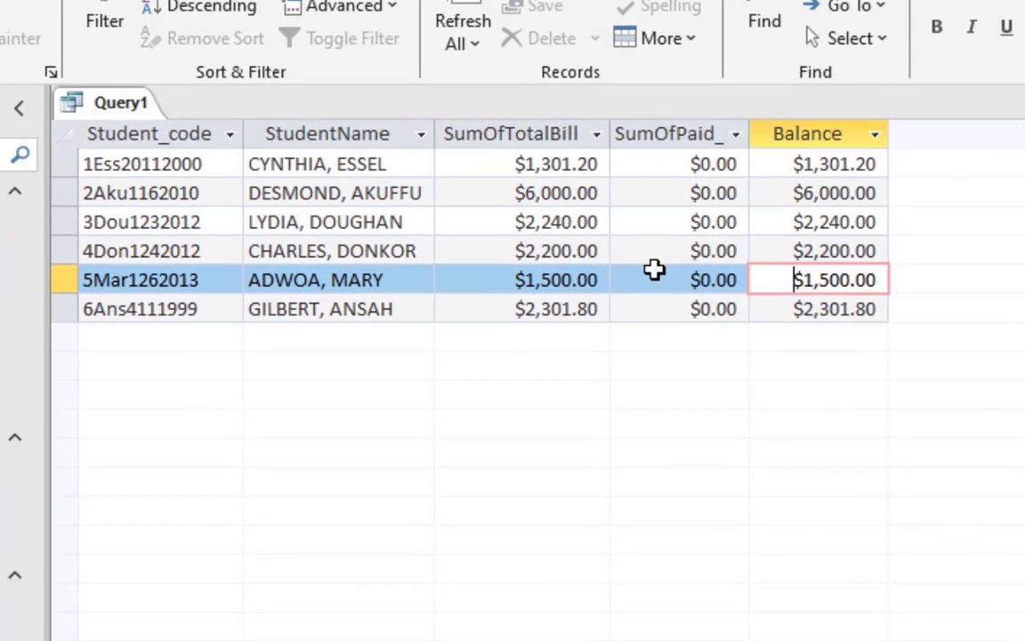
key(ctrl+s)
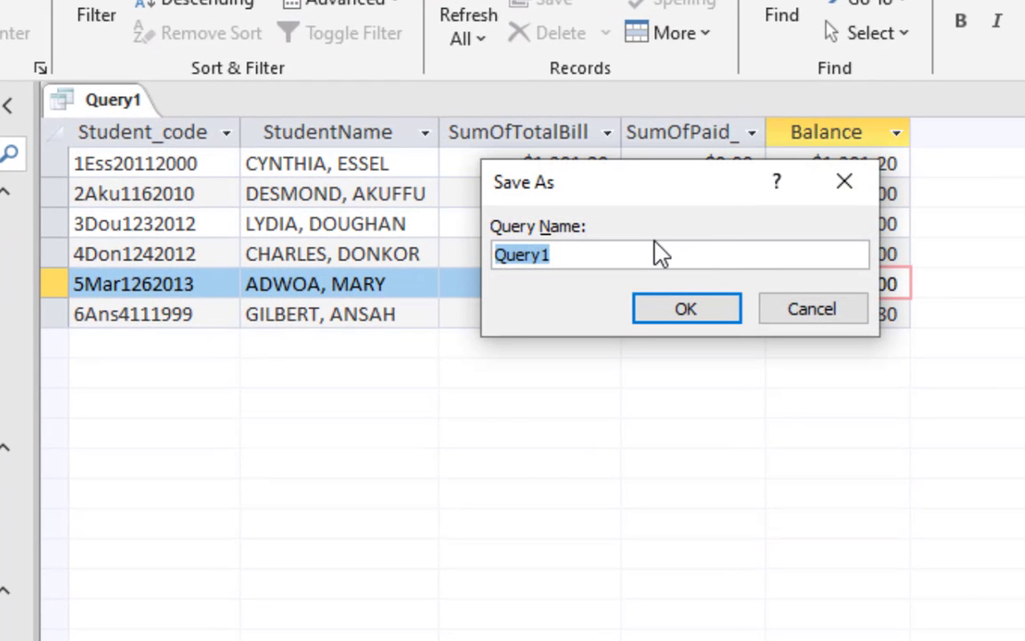
text(SChool)
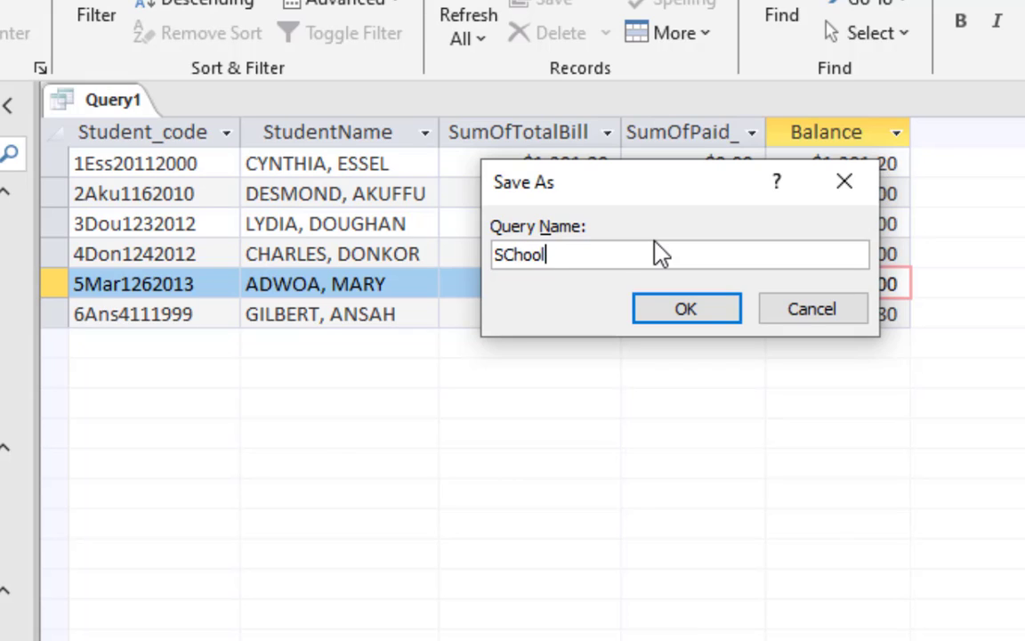
key(BackSpace)
key(BackSpace)
key(BackSpace)
key(BackSpace)
key(BackSpace)
key(BackSpace)
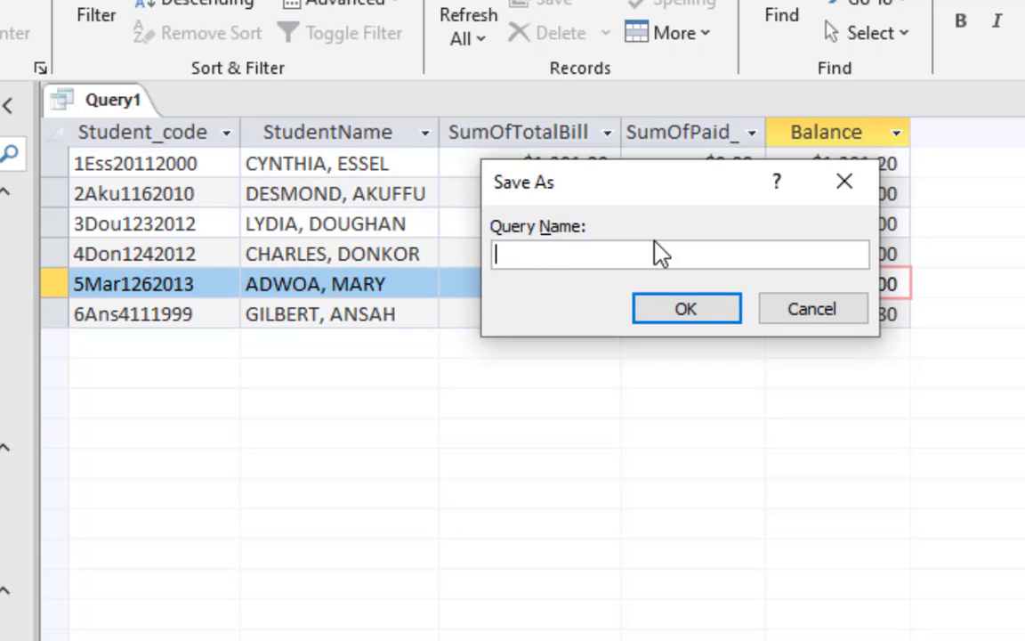
text(qry balance)
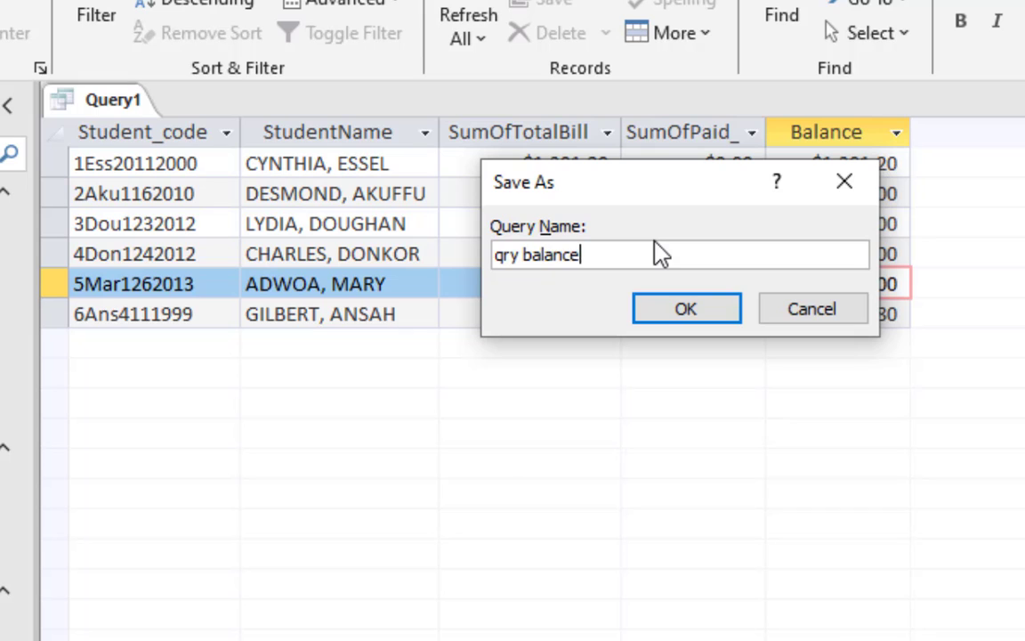
text( views)
key(Return)
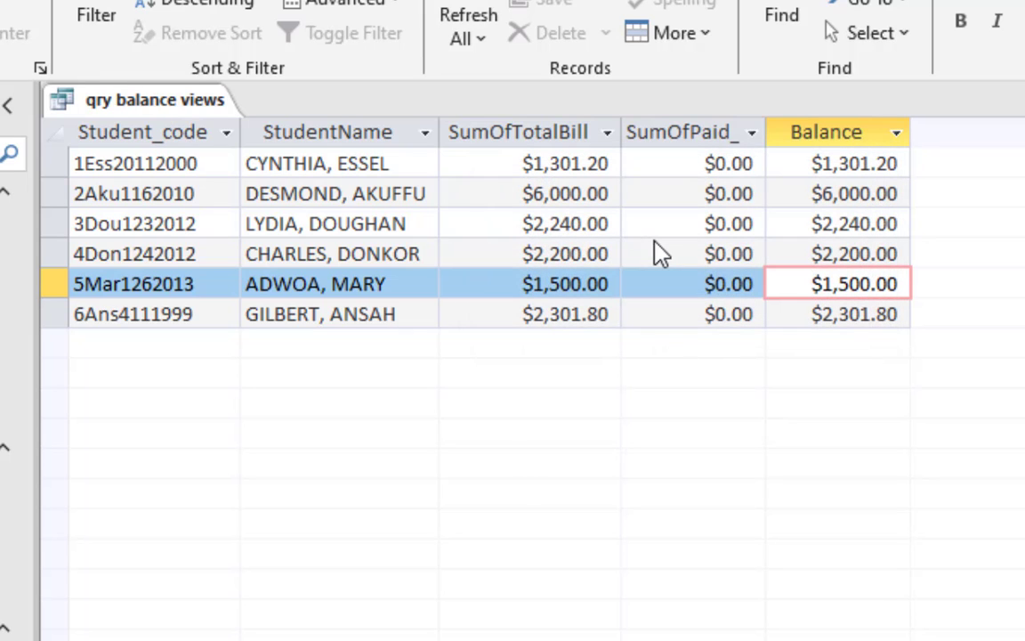
click(699, 254)
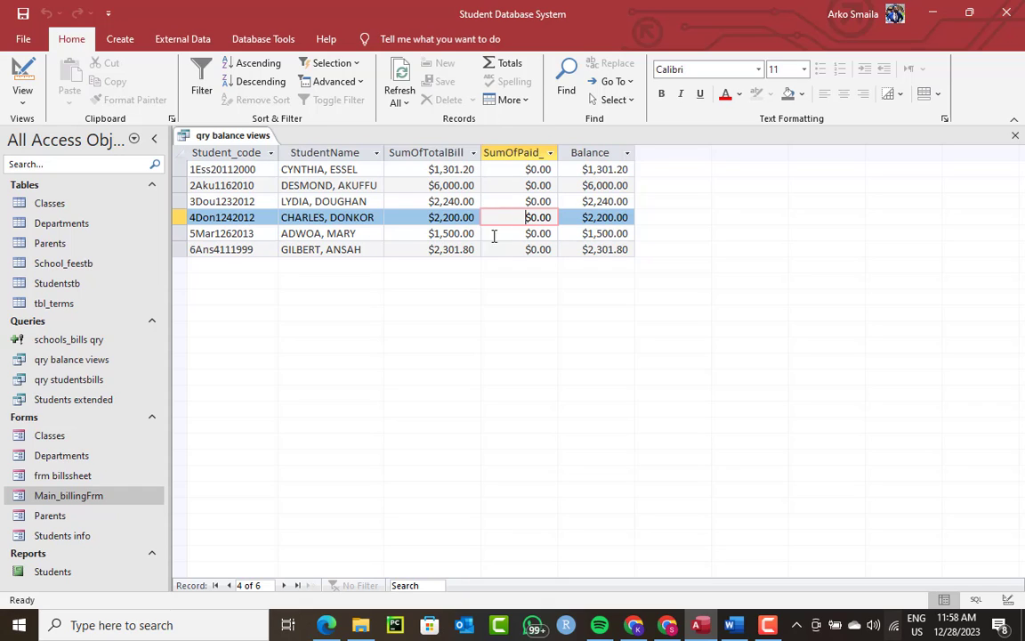
right_click(219, 135)
click(233, 142)
right_click(229, 138)
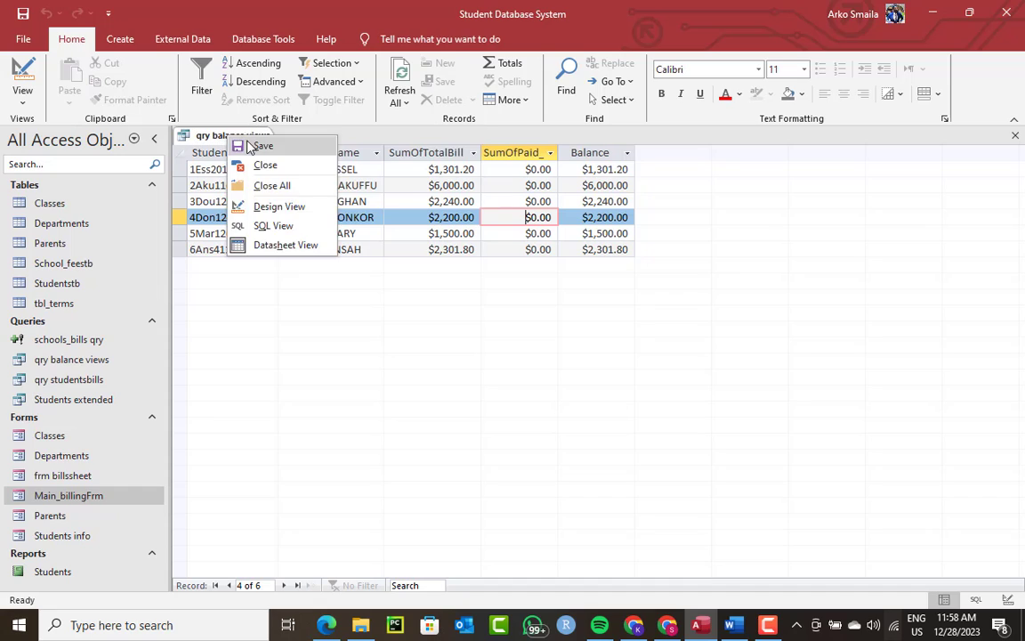
click(231, 144)
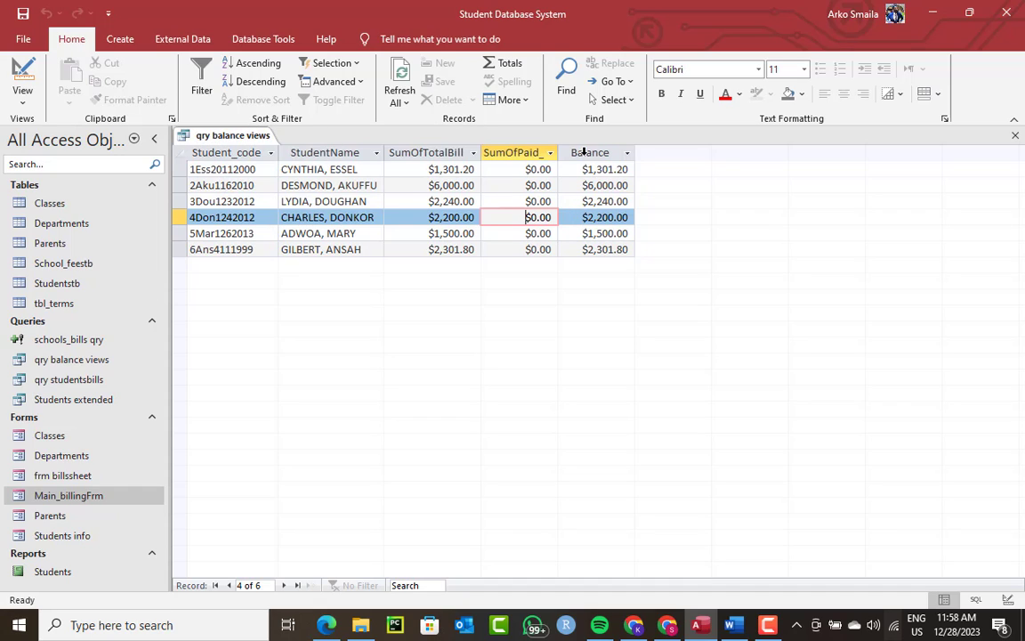
Step: Select the SumOfPaid_ and Balance columns and bring up the Create ribbon
drag(591, 155, 534, 153)
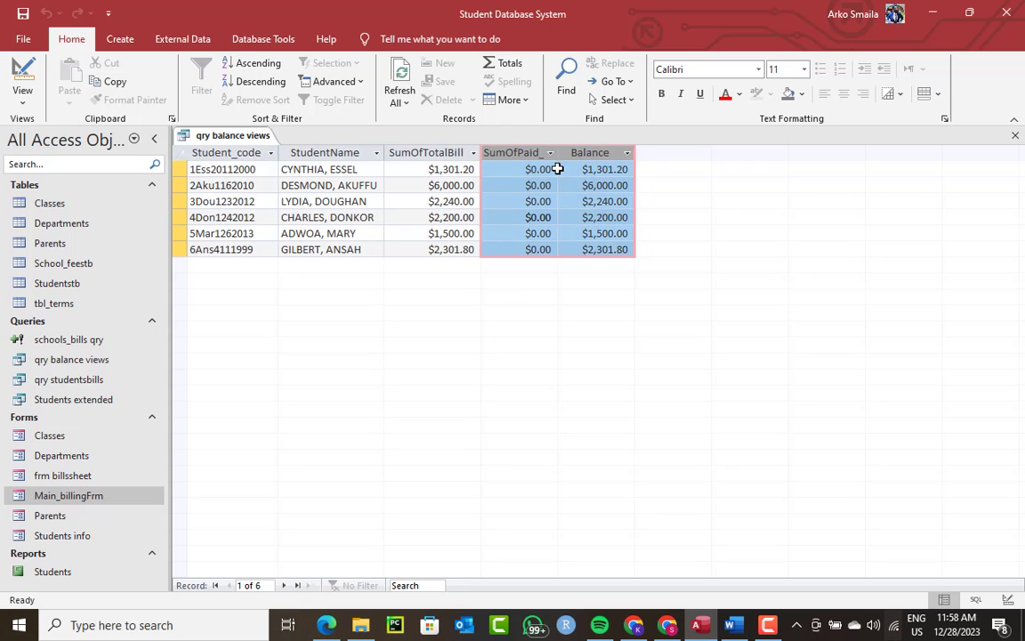
click(123, 39)
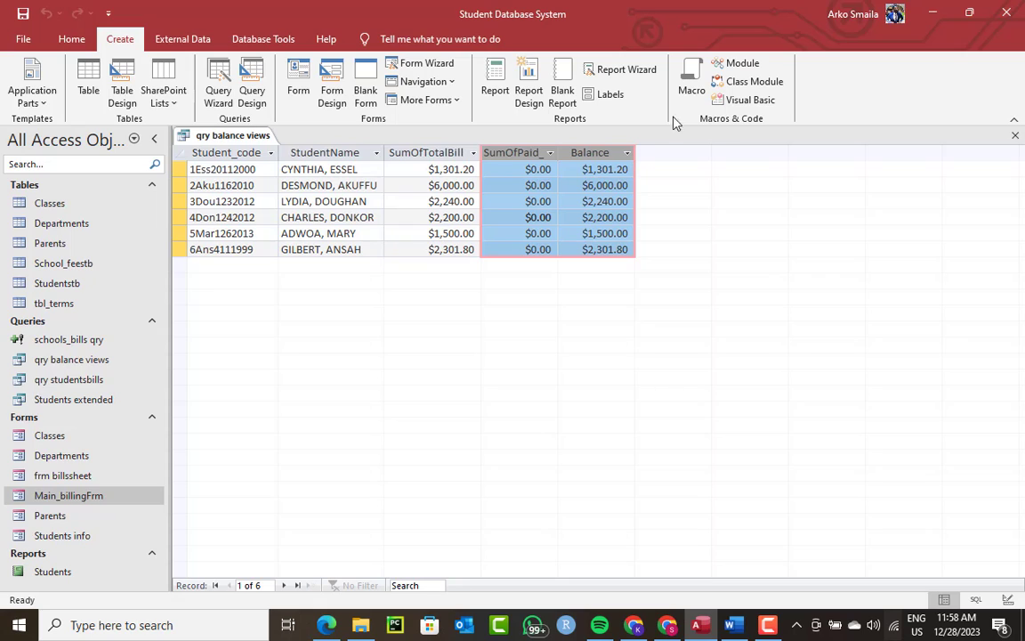
Step: Run the Form Wizard with only Balance, choose to modify the design, and title it 'balance'
click(418, 63)
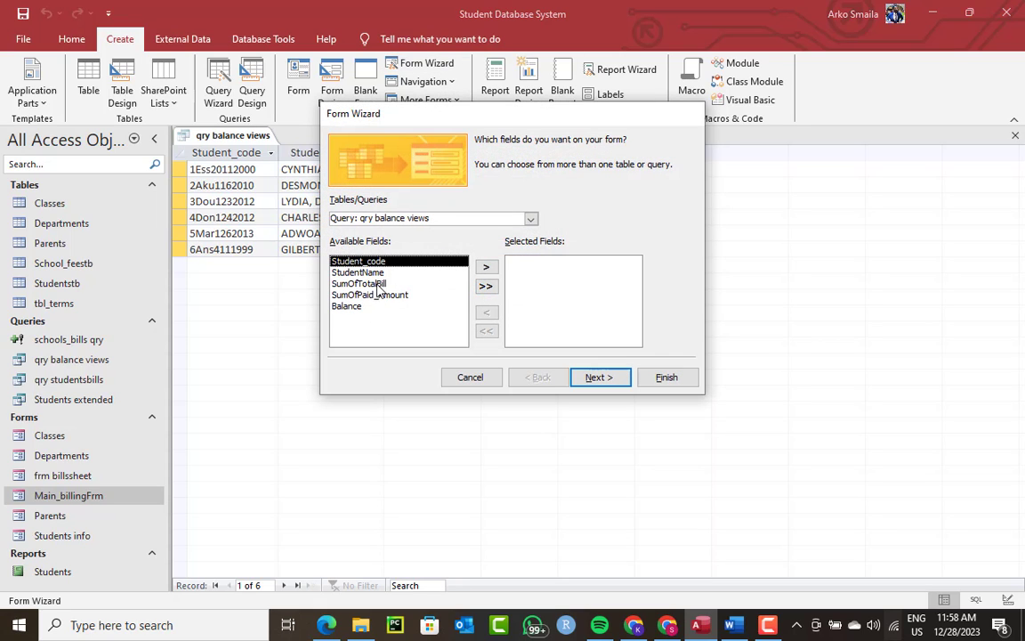
double_click(355, 305)
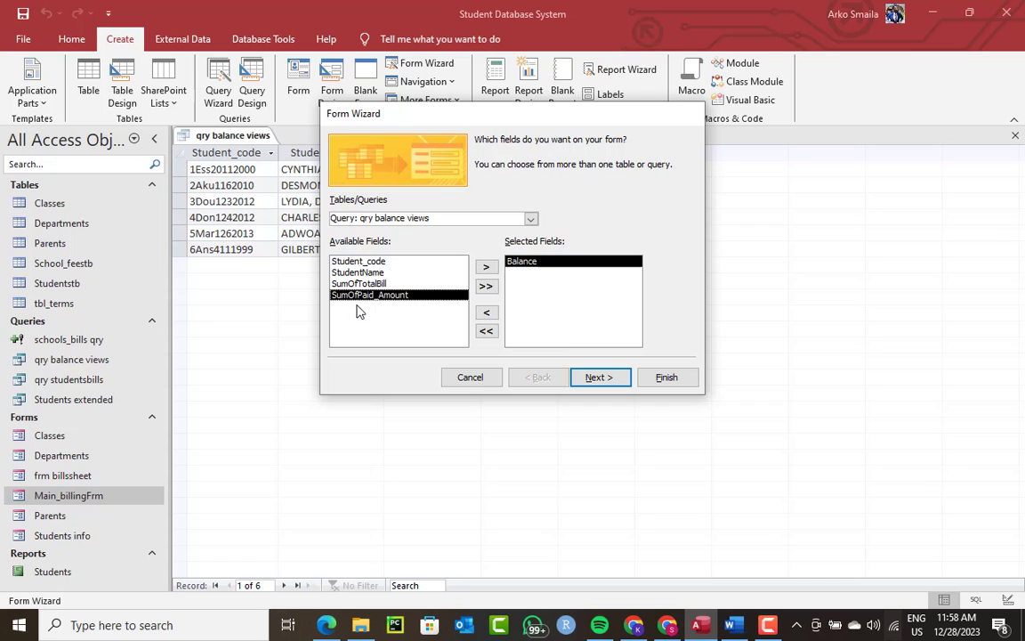
click(612, 380)
click(594, 377)
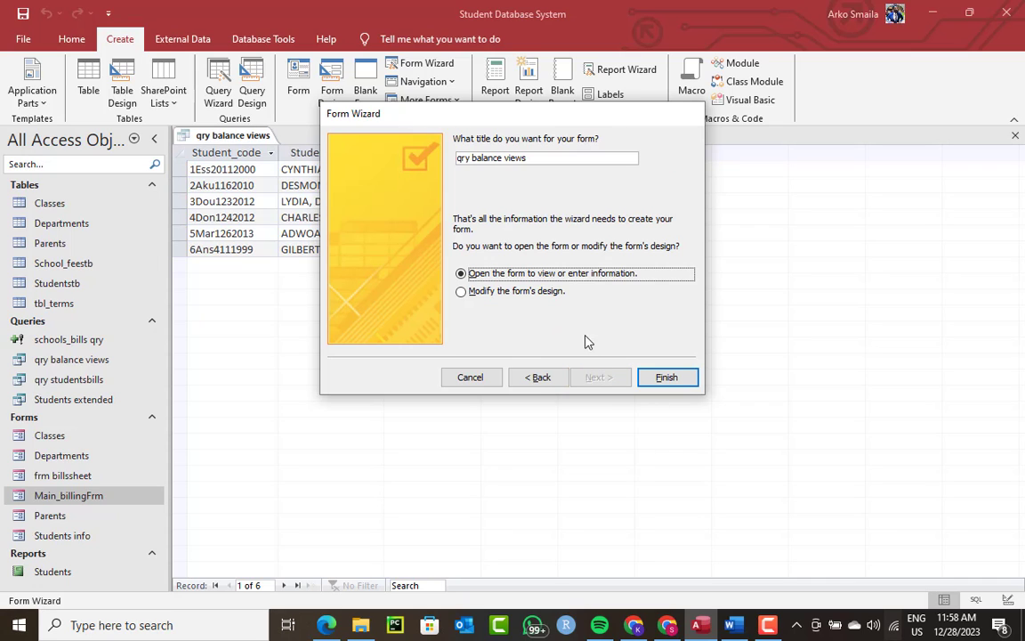
click(535, 294)
click(540, 158)
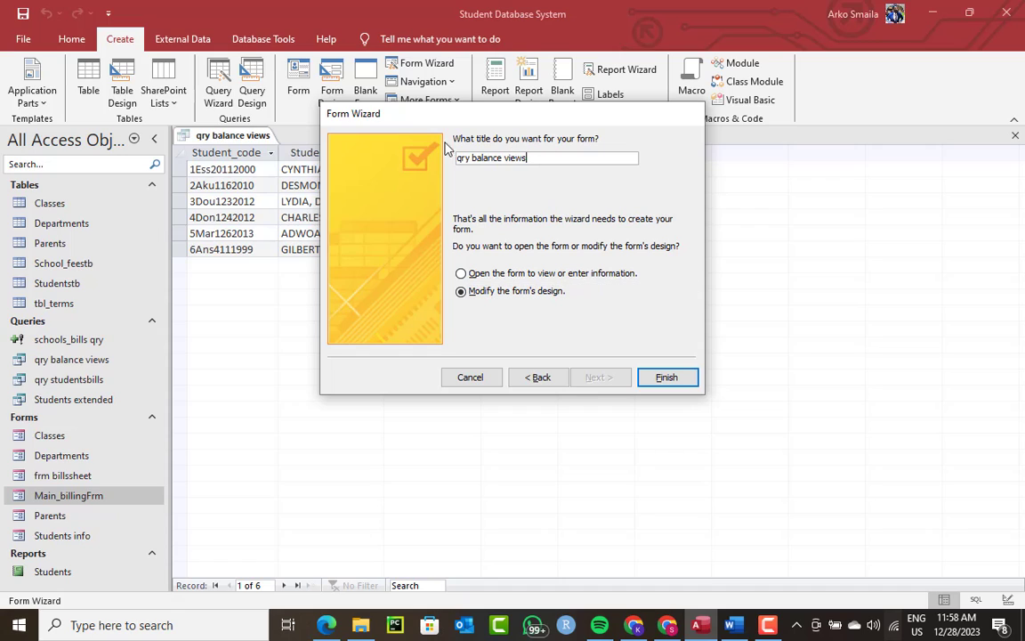
drag(553, 159, 369, 130)
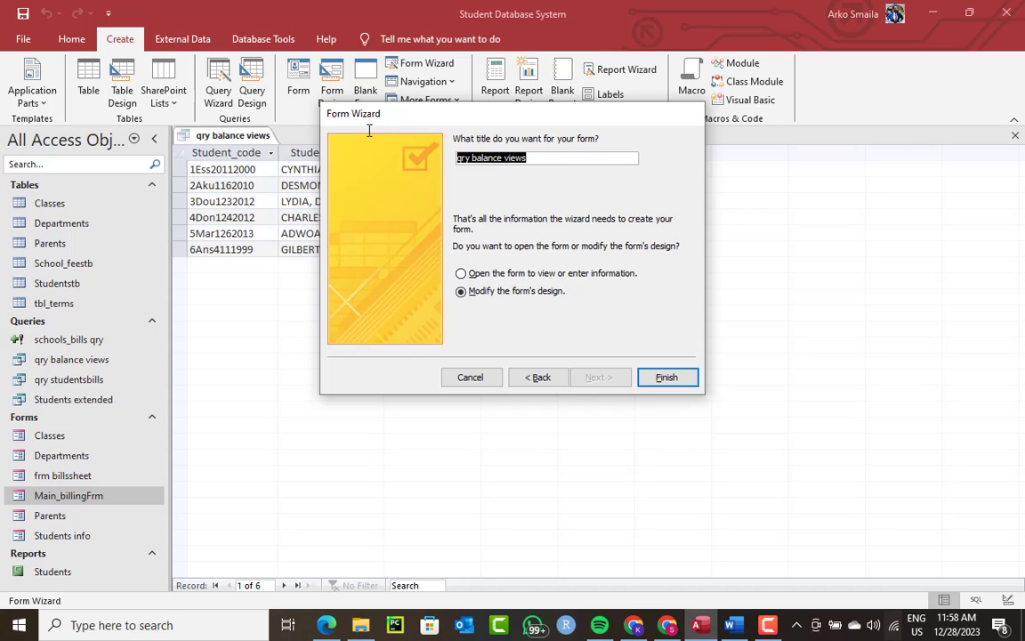
text(balance)
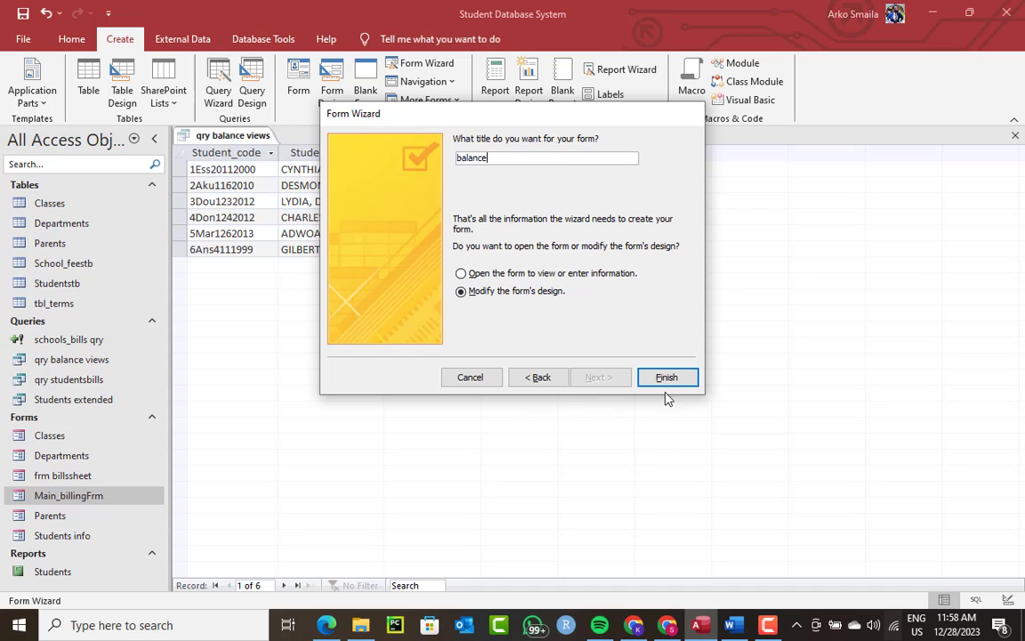
click(665, 383)
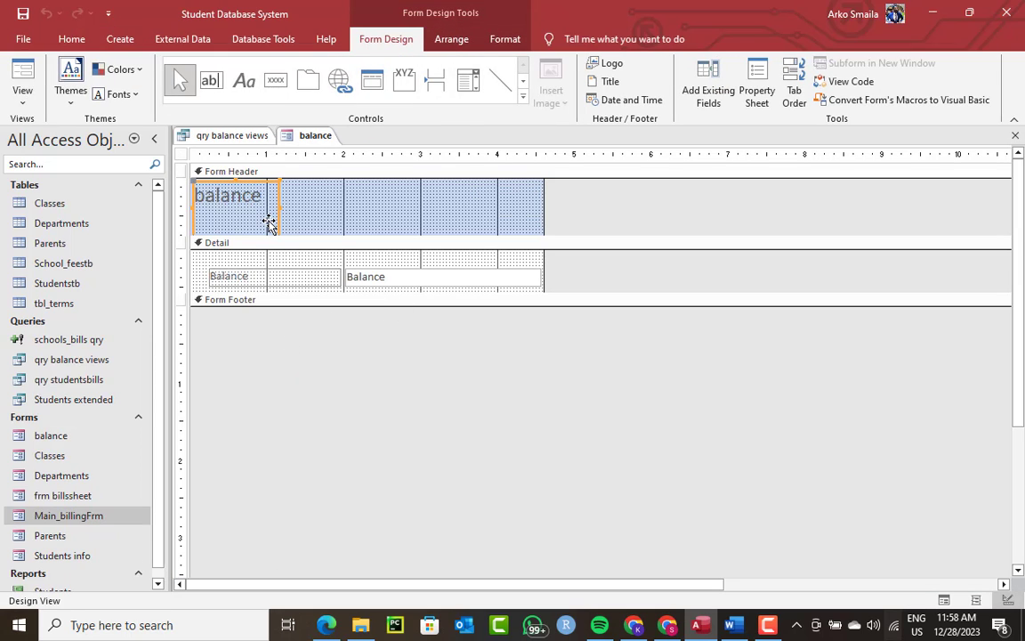
Step: Delete the default title and move the Balance label into the Form Header
key(Delete)
click(245, 276)
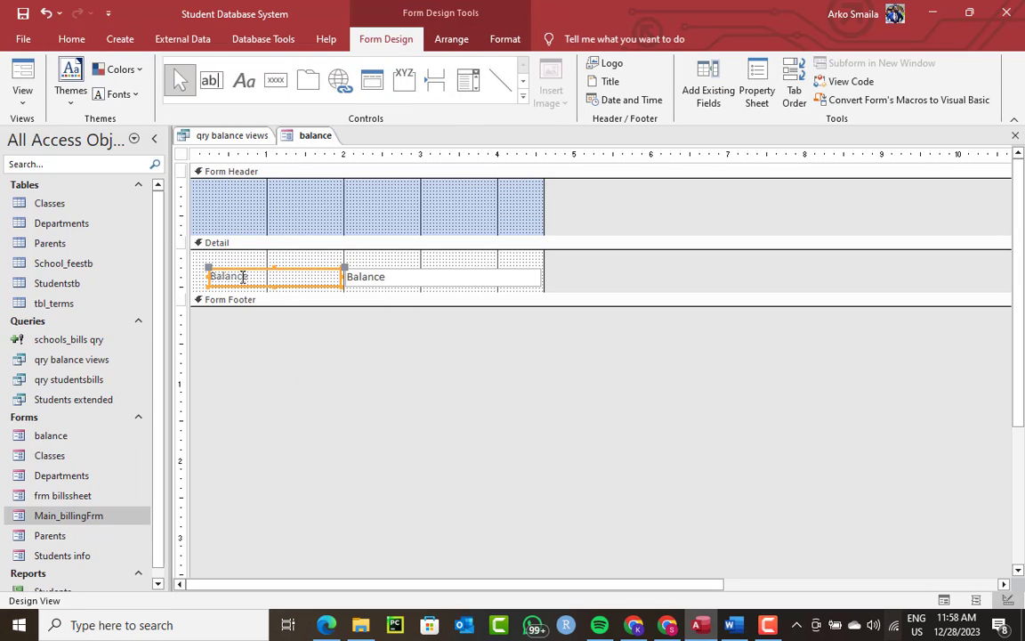
key(Delete)
click(215, 185)
key(ctrl+v)
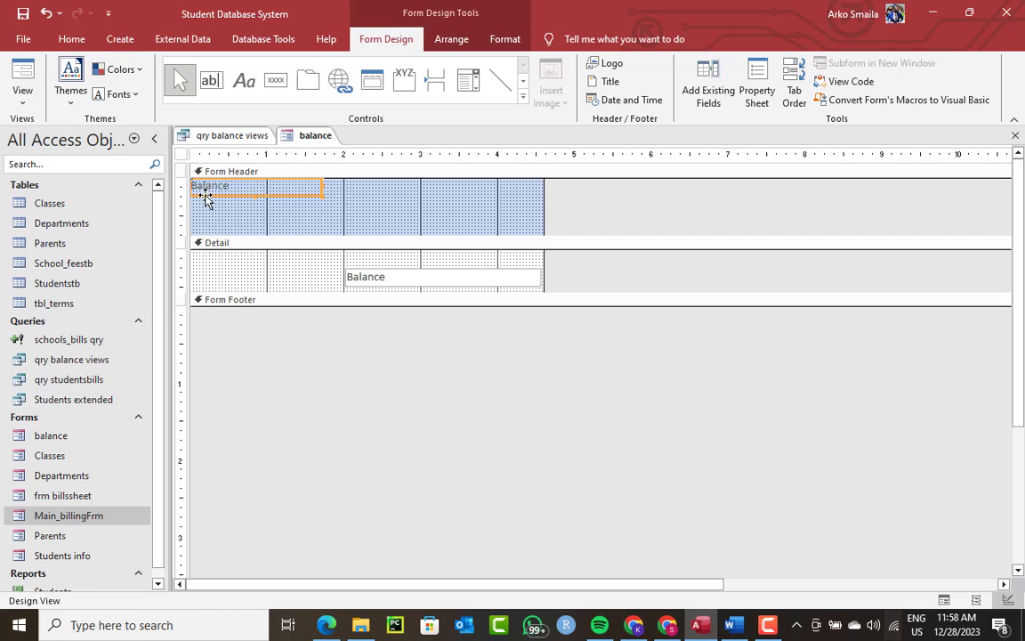
drag(345, 199, 382, 210)
Step: Reposition the Balance text box, shrink the header height, and narrow the form width
click(346, 270)
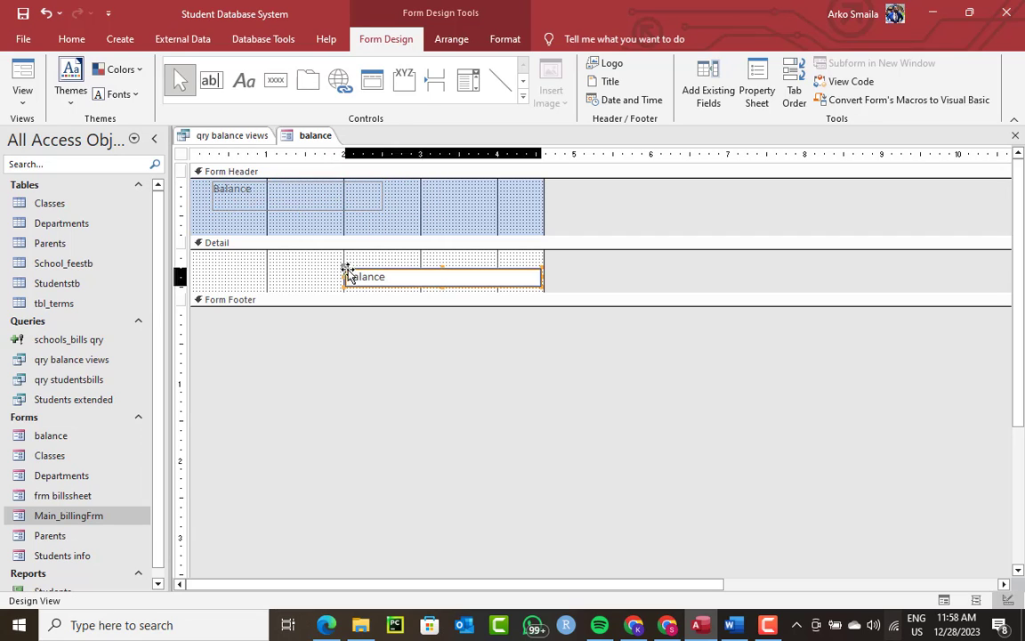
drag(346, 269, 212, 255)
drag(404, 270, 383, 273)
key(ctrl+z)
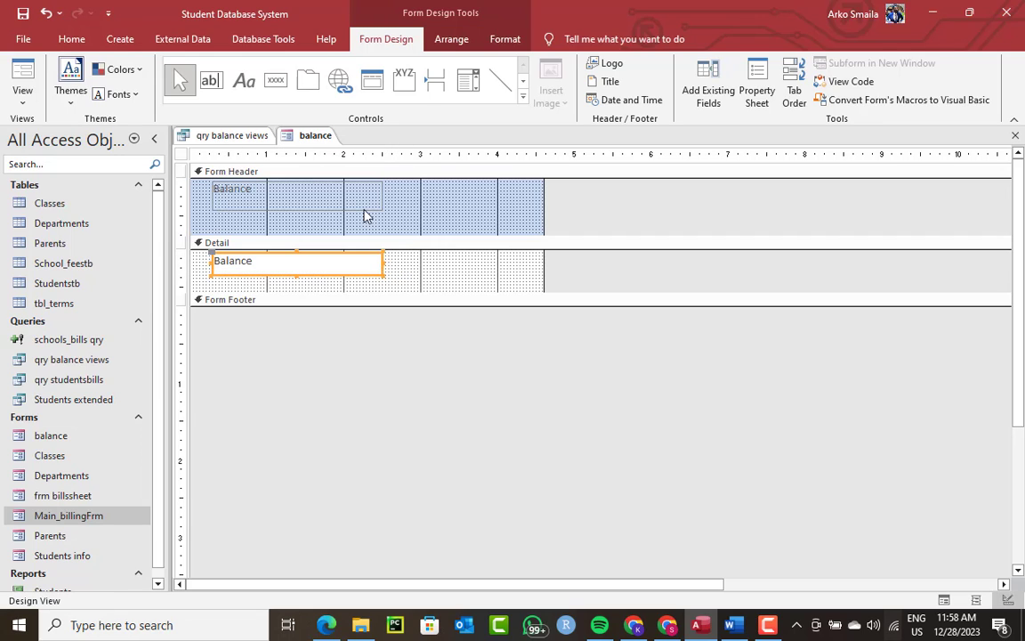
click(342, 206)
drag(322, 235, 319, 211)
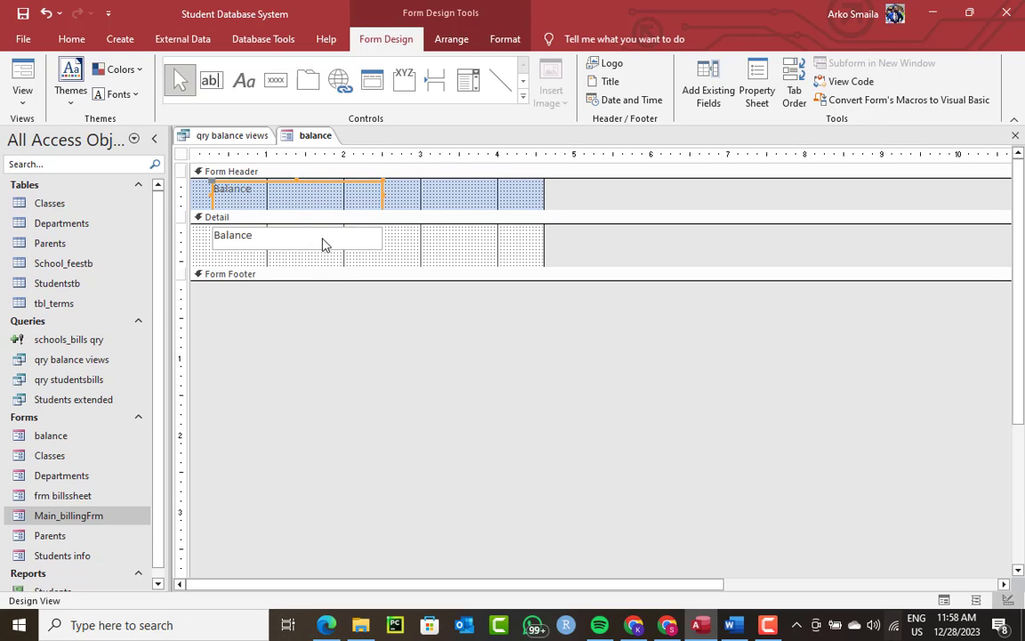
click(321, 240)
drag(296, 249, 324, 256)
drag(538, 205, 390, 218)
drag(196, 196, 242, 244)
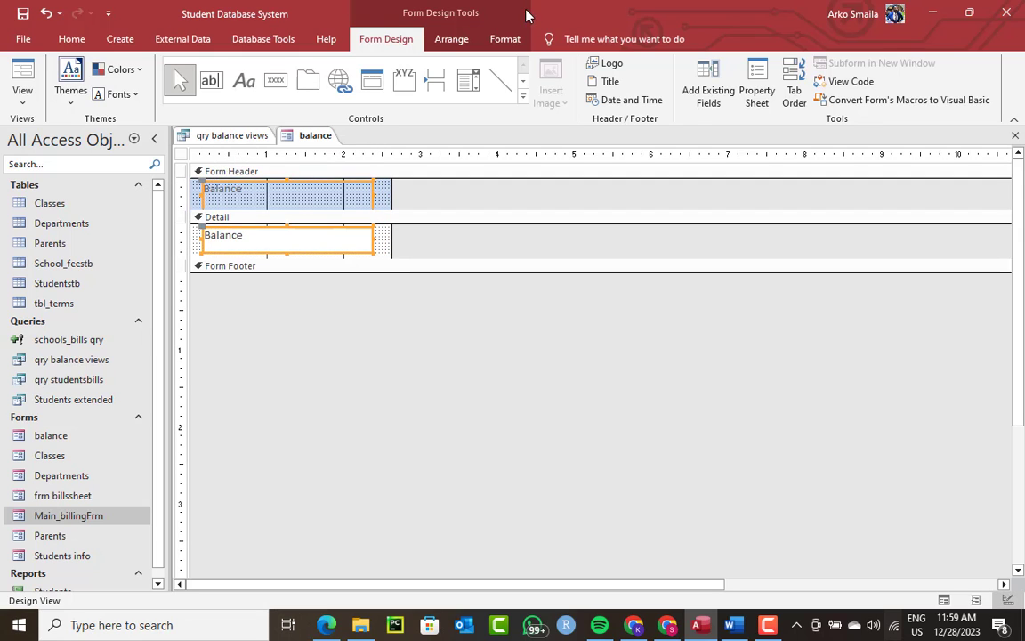
Step: Set both Balance controls to 16 pt, centred, and narrow the form slightly
click(504, 39)
click(265, 69)
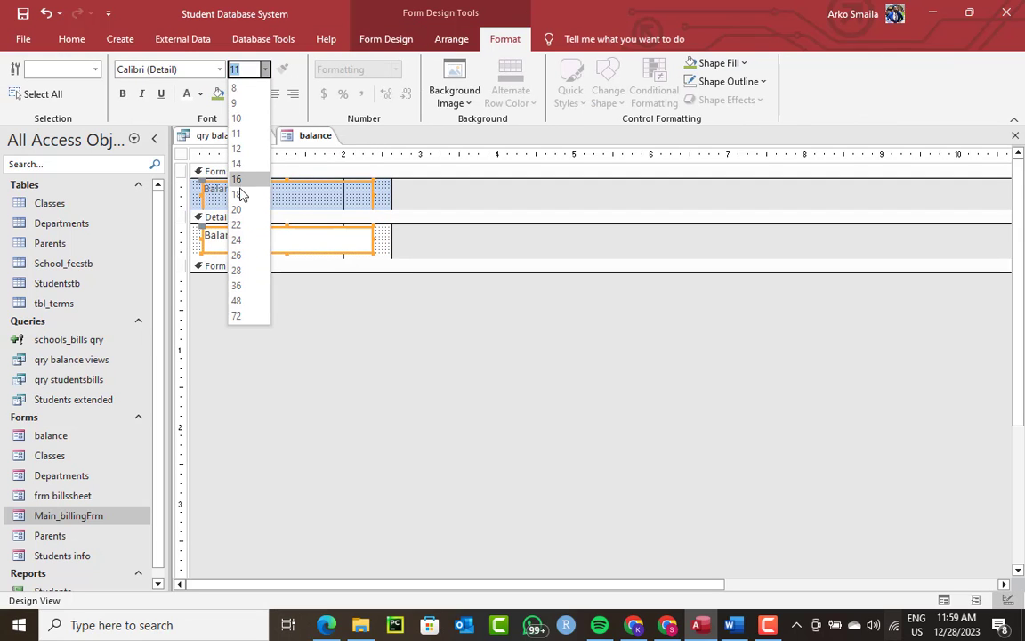
click(241, 176)
click(273, 93)
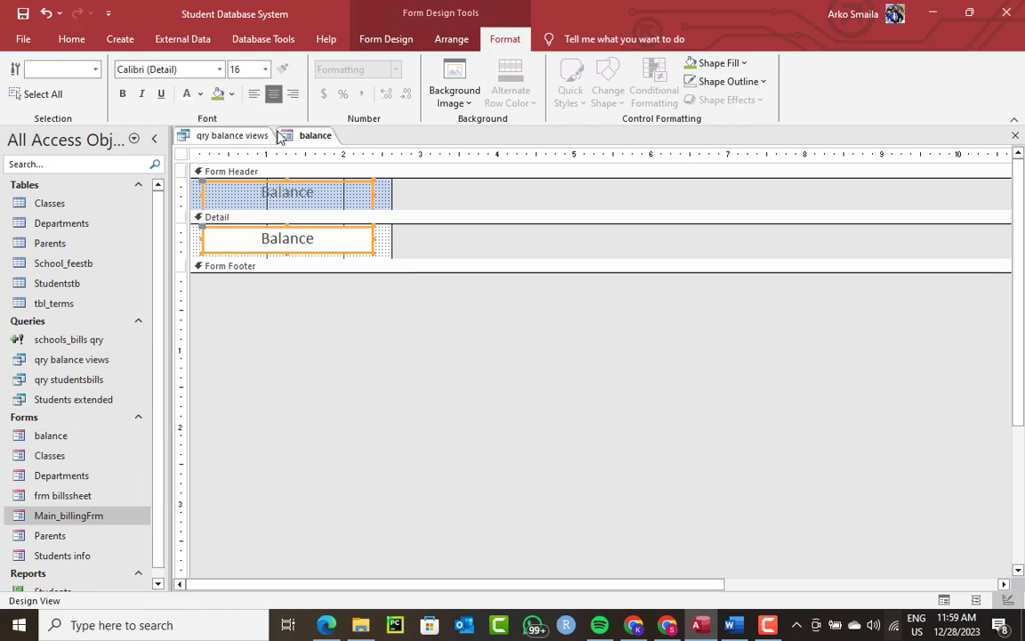
click(346, 256)
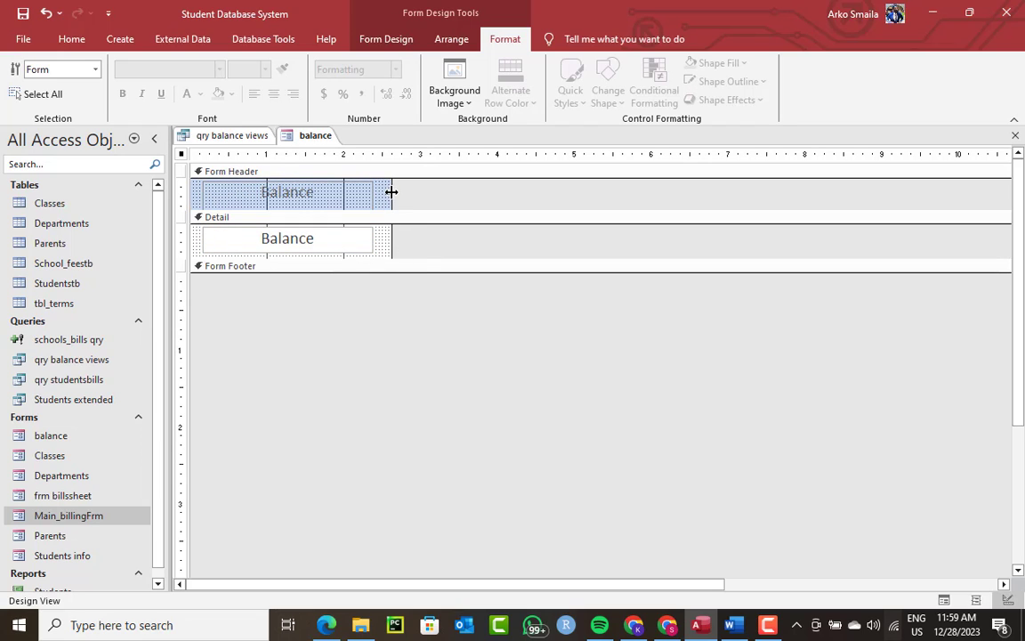
drag(392, 192, 376, 194)
drag(195, 189, 268, 252)
key(Left)
key(Left)
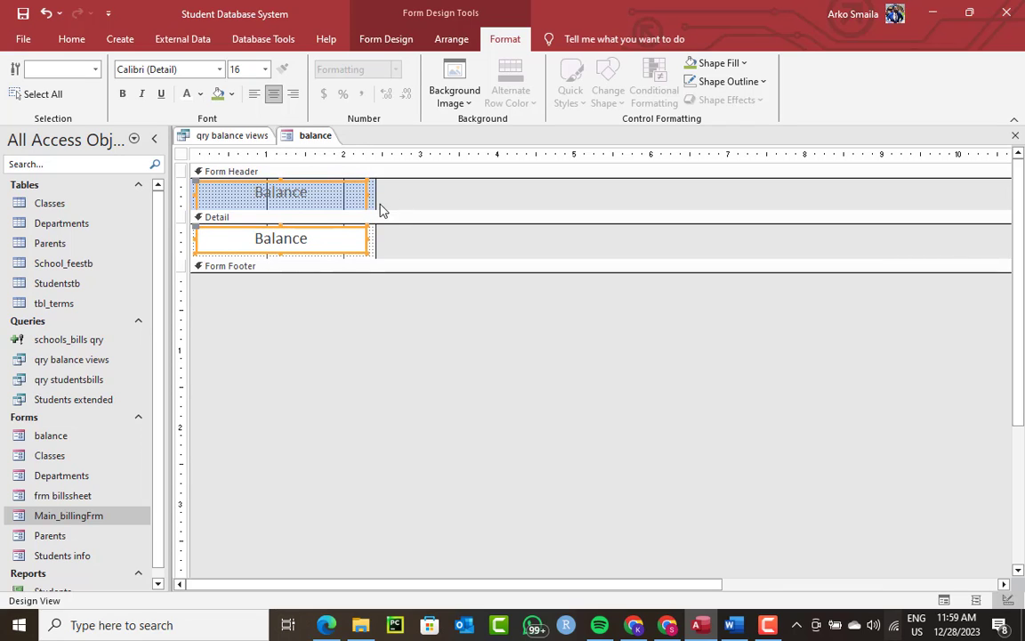
Step: Enlarge the Balance text to 22 pt and resize the Detail Balance box to fit
click(265, 69)
click(238, 225)
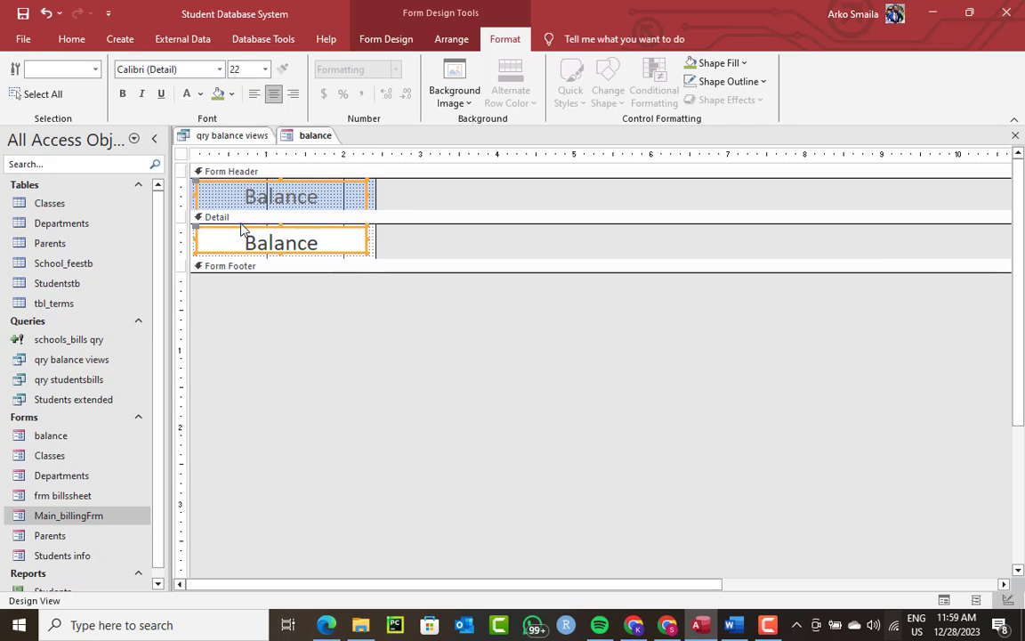
click(383, 237)
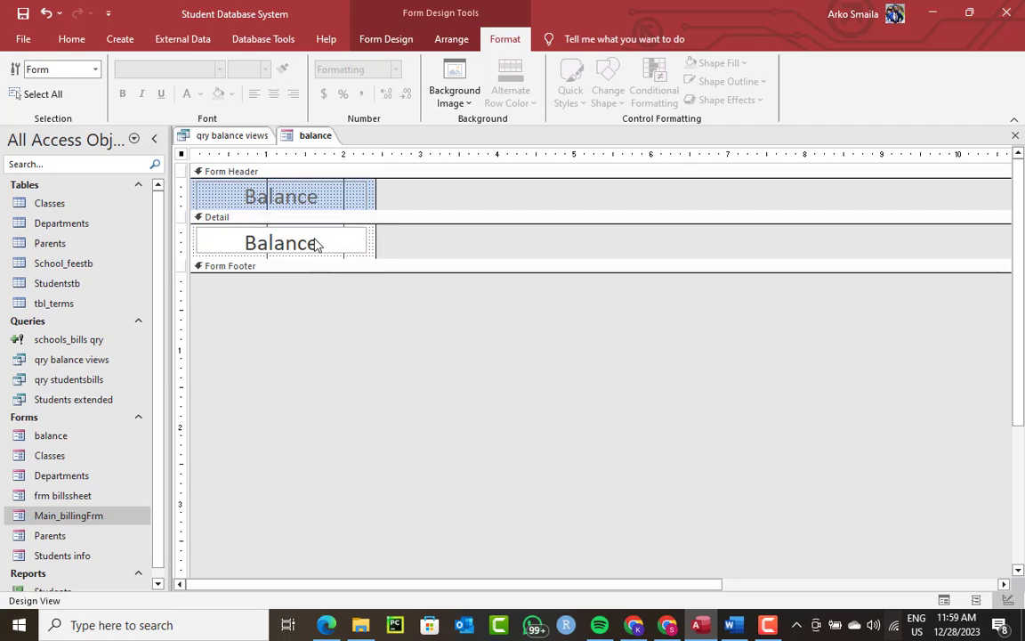
click(301, 244)
drag(280, 252, 279, 254)
drag(363, 240, 376, 240)
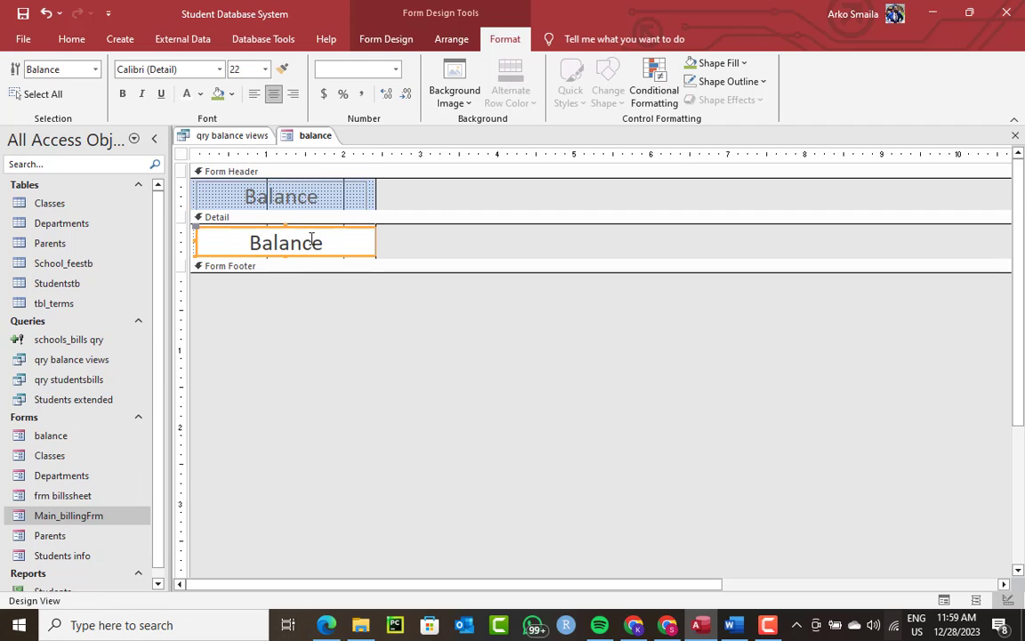
drag(193, 239, 191, 239)
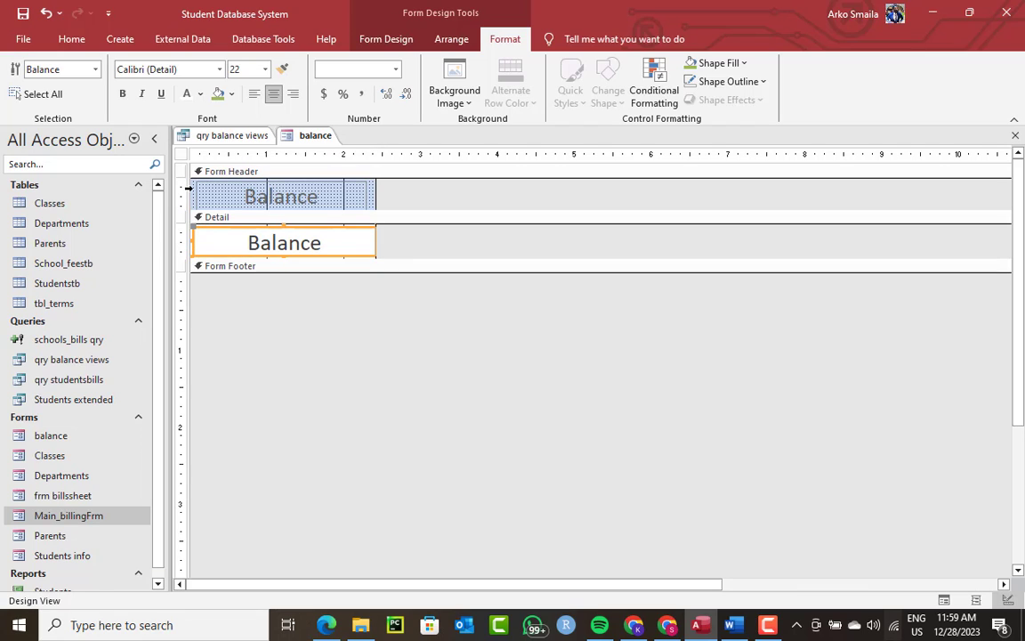
Step: Fill the Form Header with black and make its Balance label text white
click(203, 170)
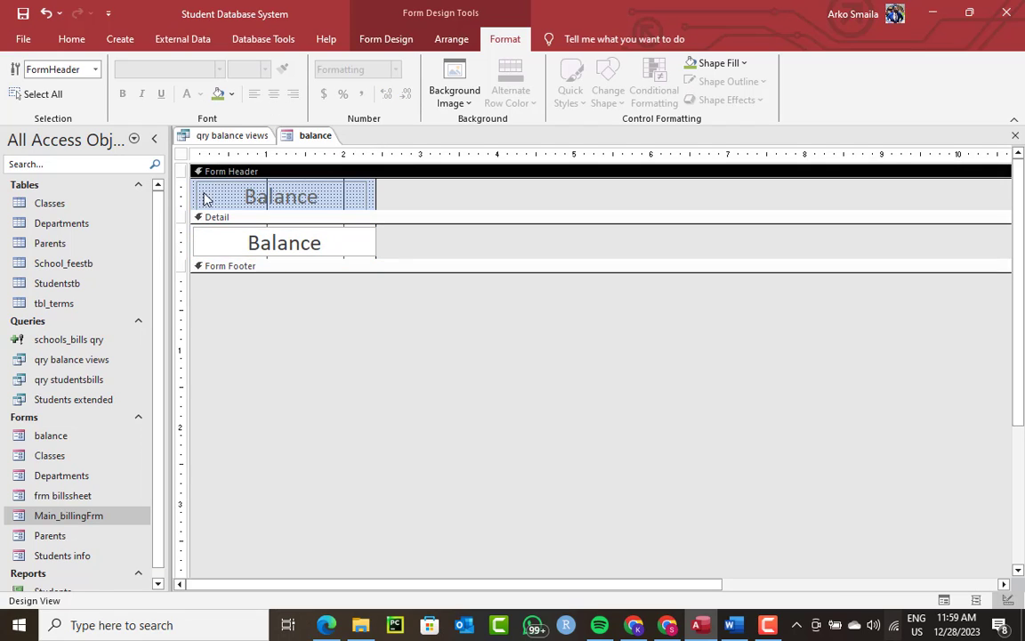
click(712, 66)
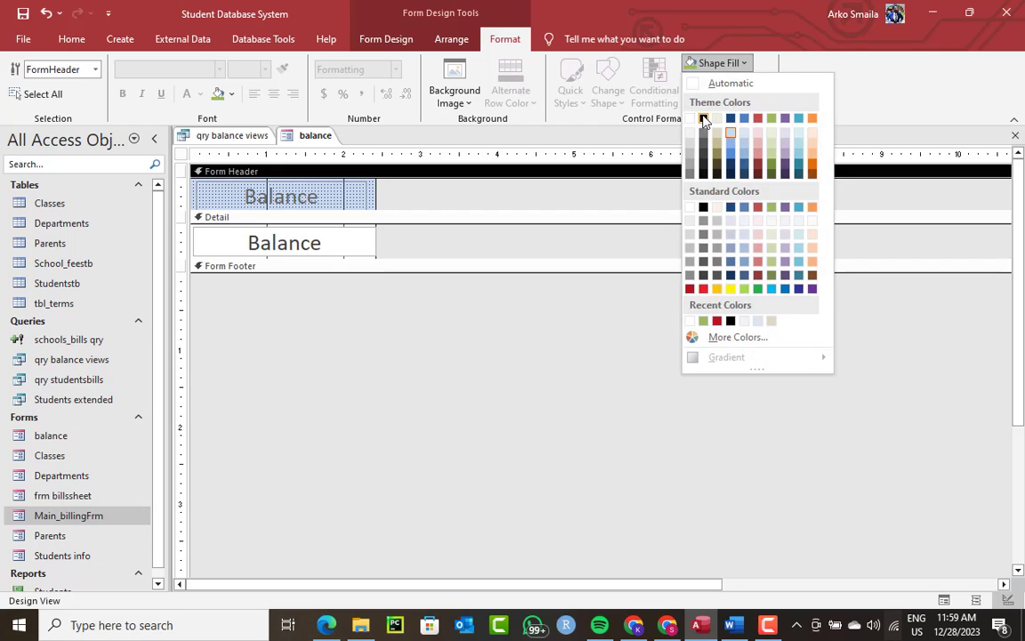
click(704, 118)
click(254, 195)
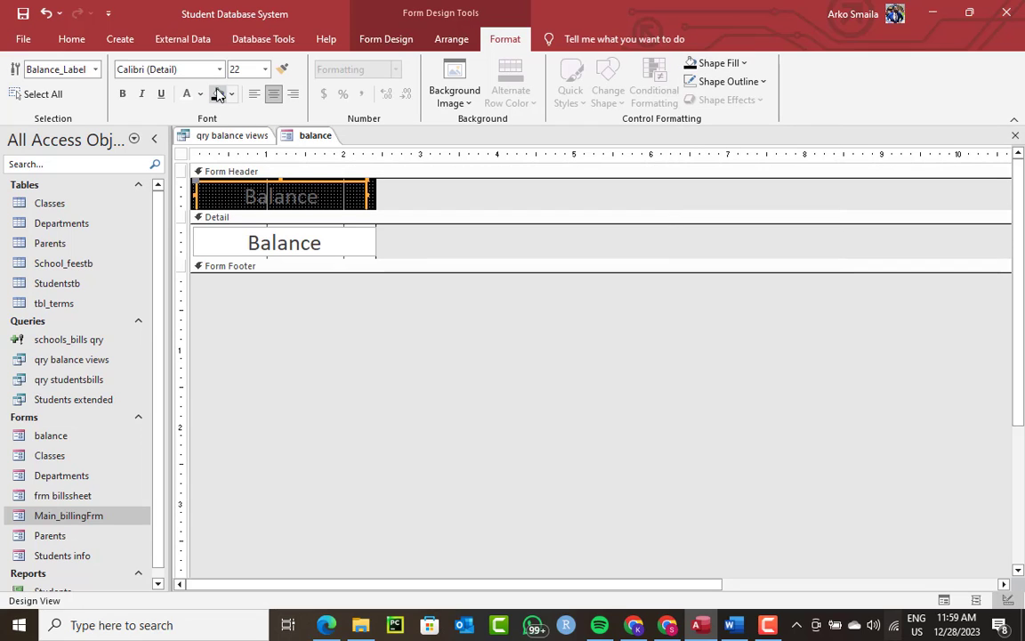
click(185, 93)
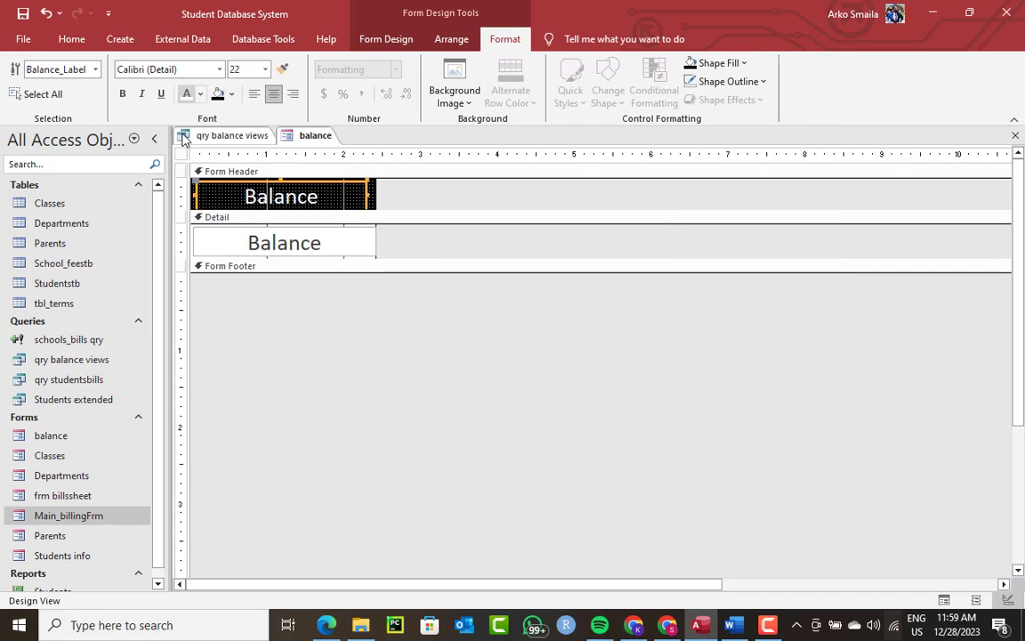
Step: Add a conditional formatting rule: Balance greater than 0 gets a dark red fill with light text
click(236, 237)
right_click(236, 237)
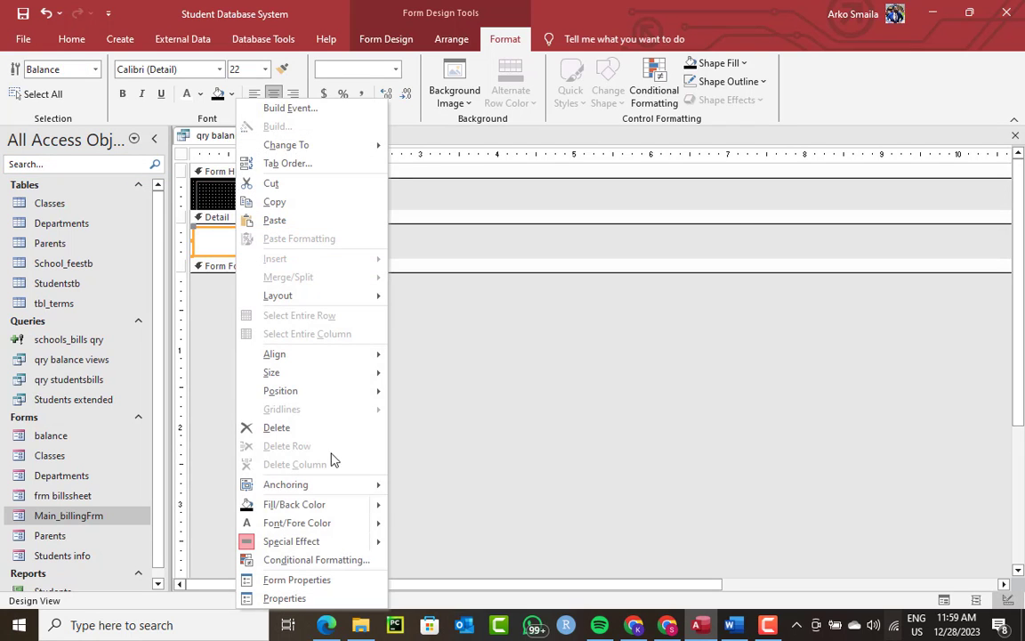
click(366, 560)
click(328, 371)
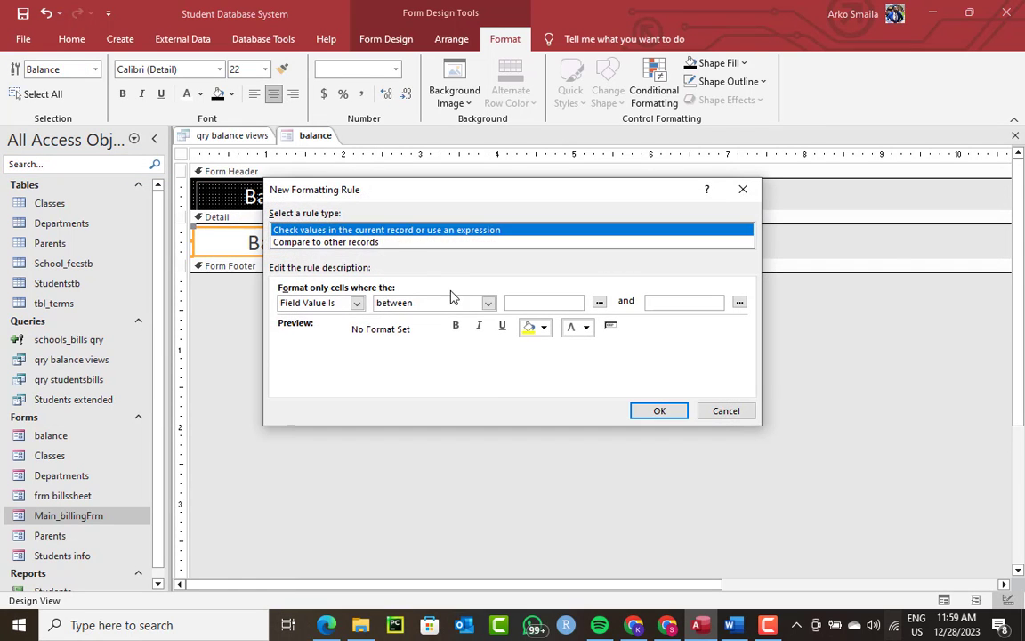
click(448, 302)
click(427, 357)
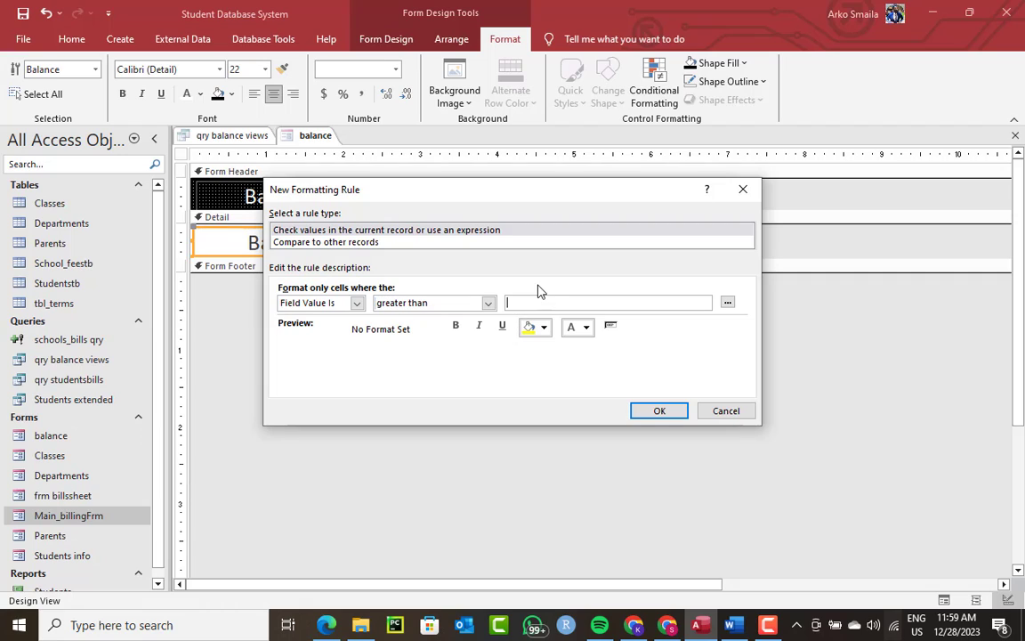
click(543, 326)
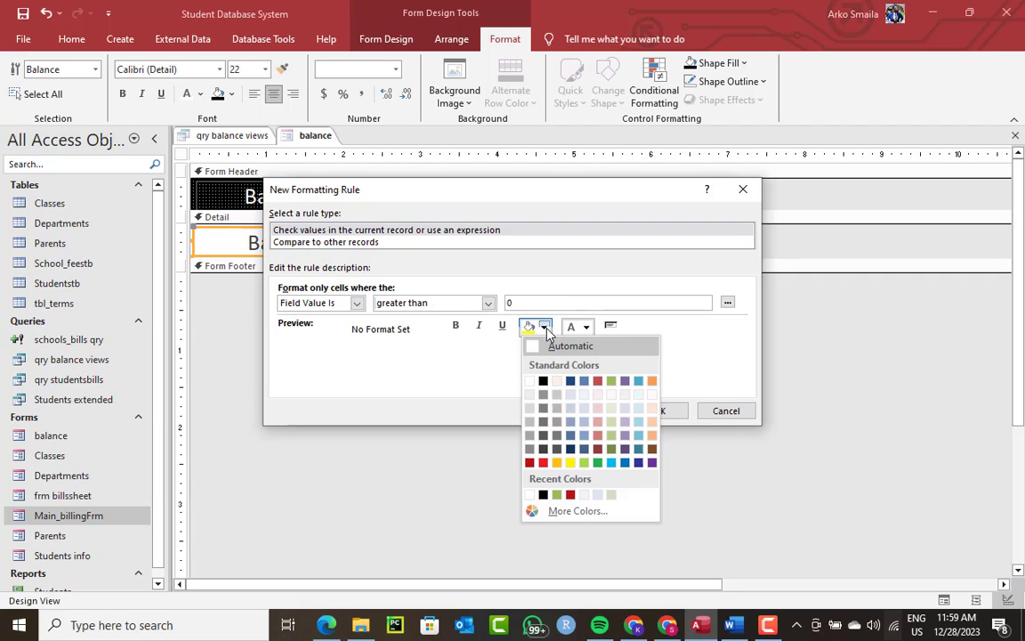
click(528, 456)
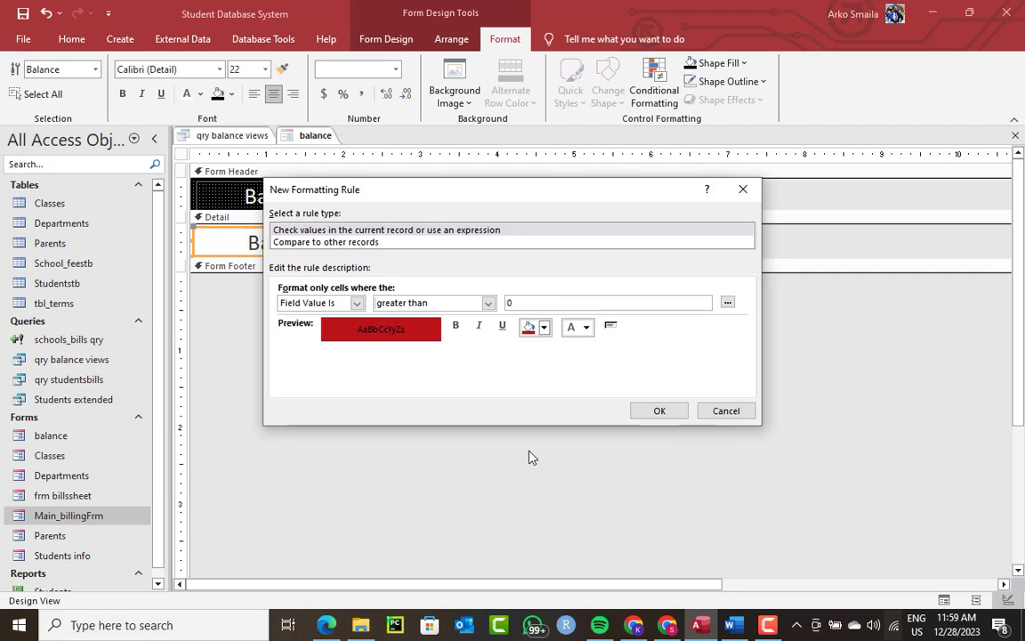
click(585, 326)
click(573, 379)
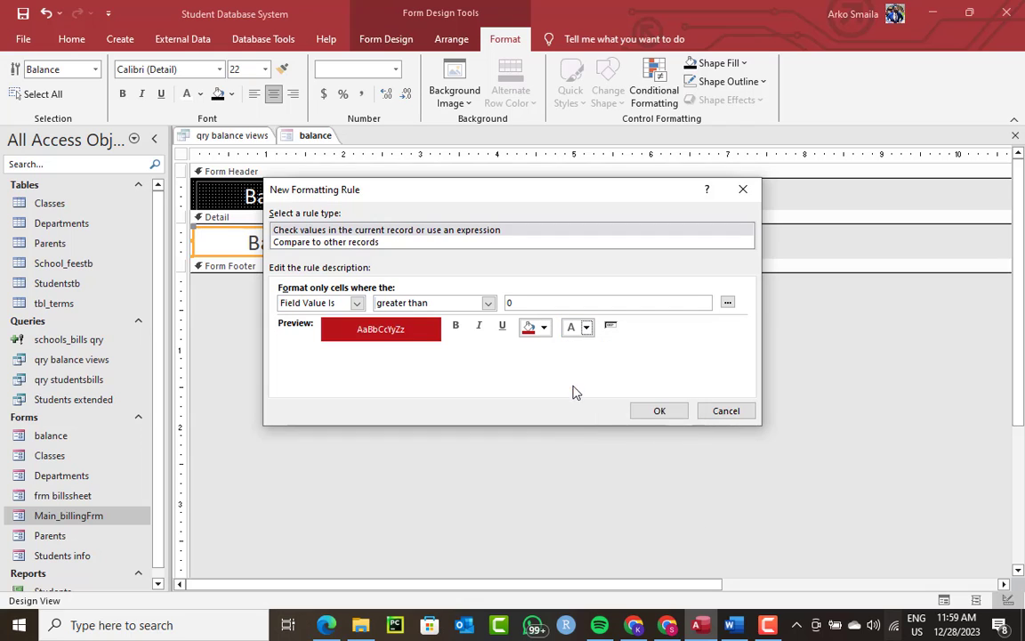
click(658, 411)
Step: Add a rule giving Balance 0 or less a green fill, and apply both rules
click(337, 243)
click(429, 303)
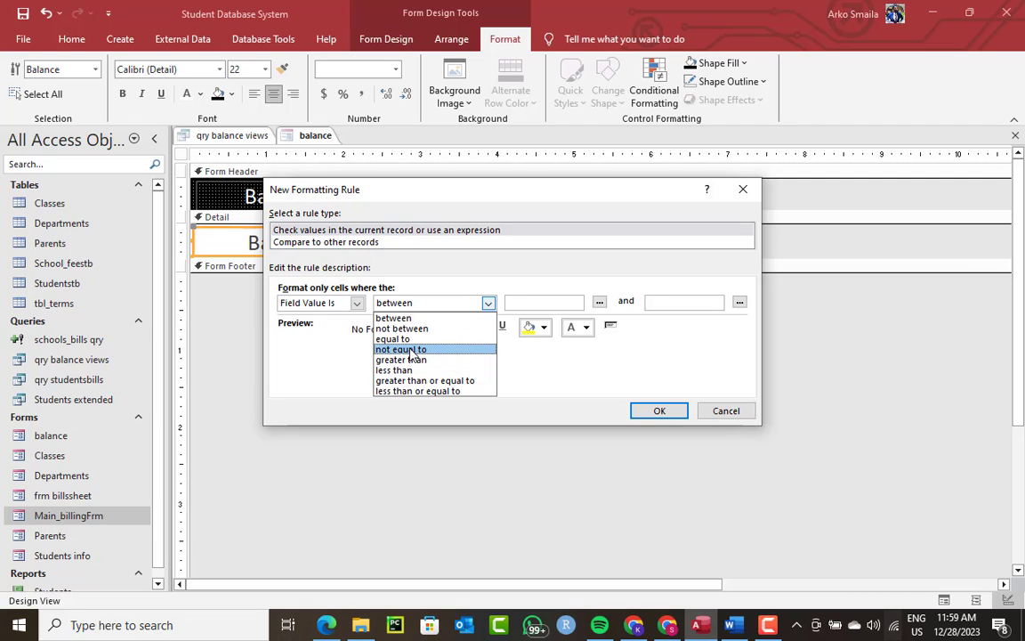
click(408, 391)
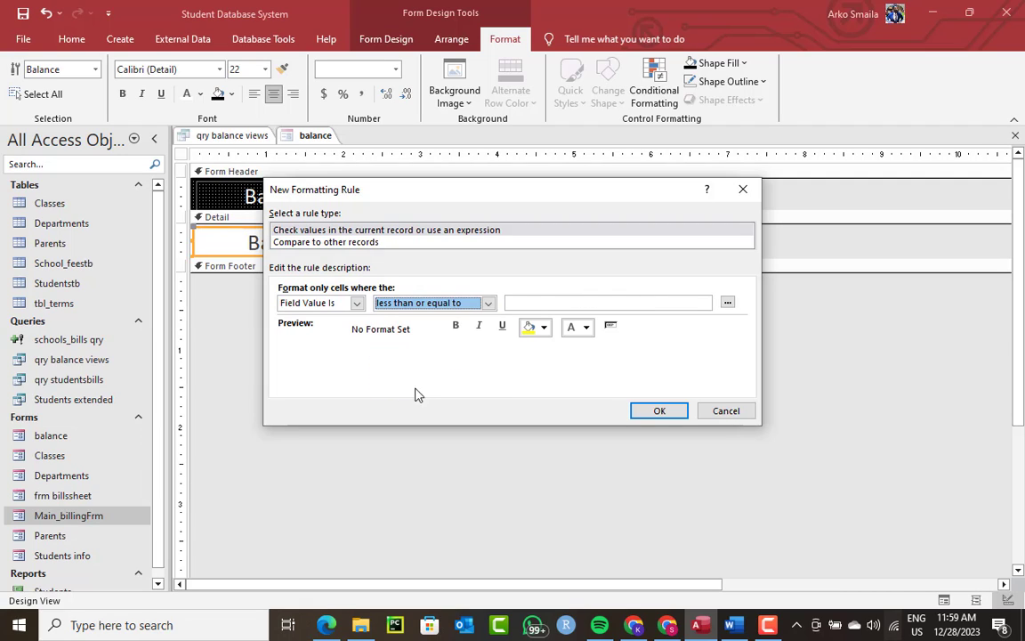
click(536, 301)
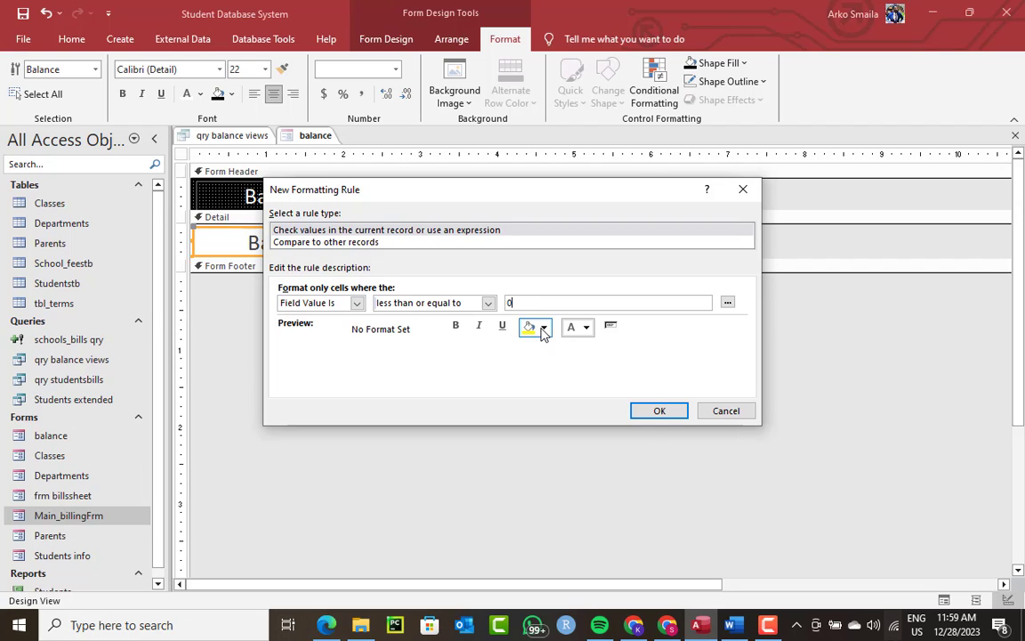
click(543, 326)
click(604, 383)
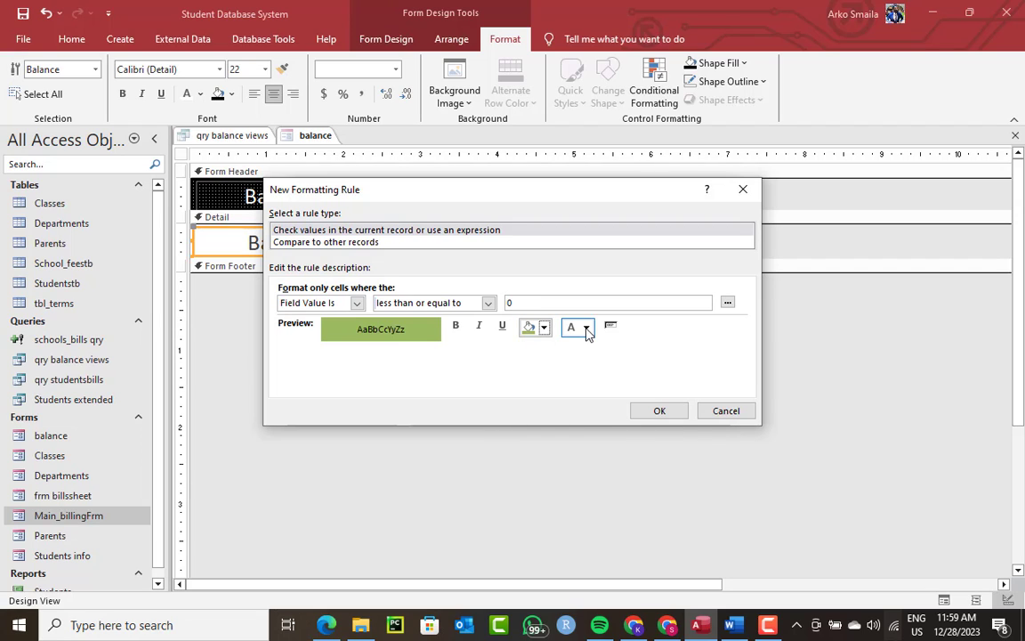
click(587, 326)
click(586, 391)
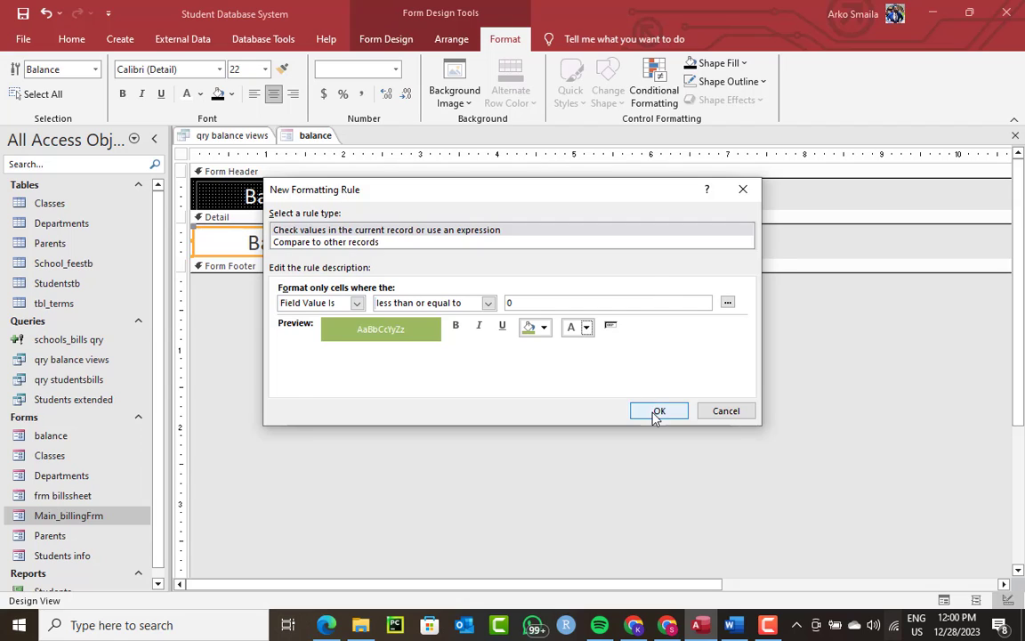
click(658, 411)
click(563, 407)
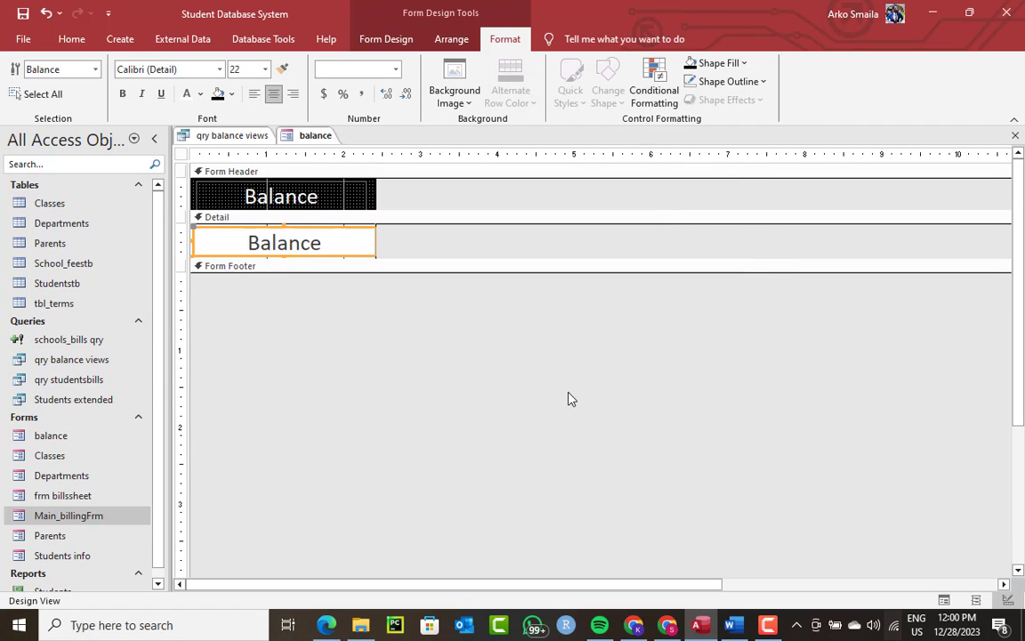
Step: Hide the balance form's record selectors, navigation buttons and scroll bars
right_click(307, 135)
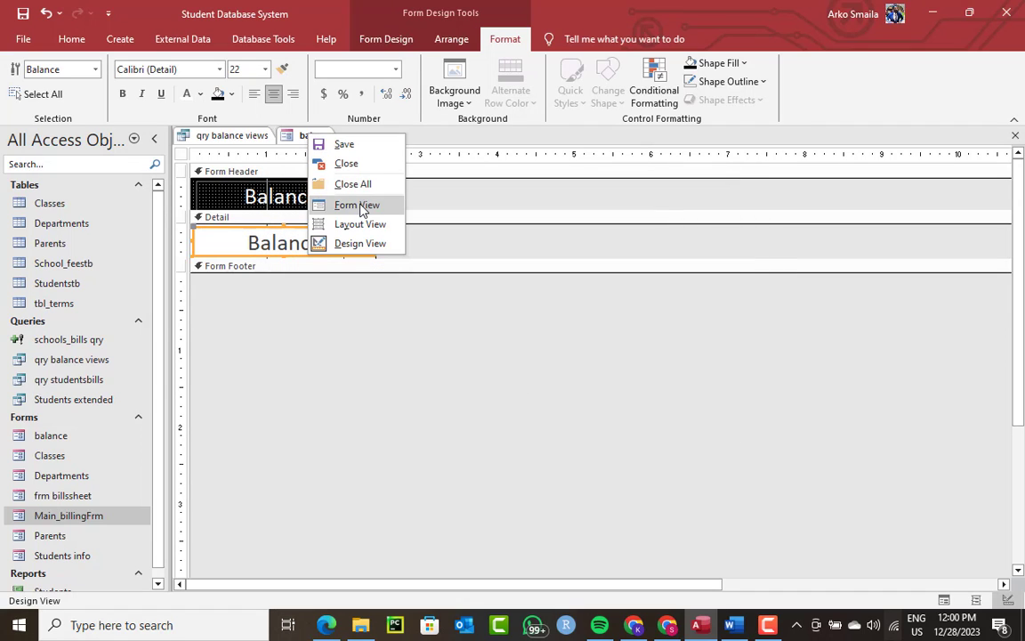
double_click(183, 154)
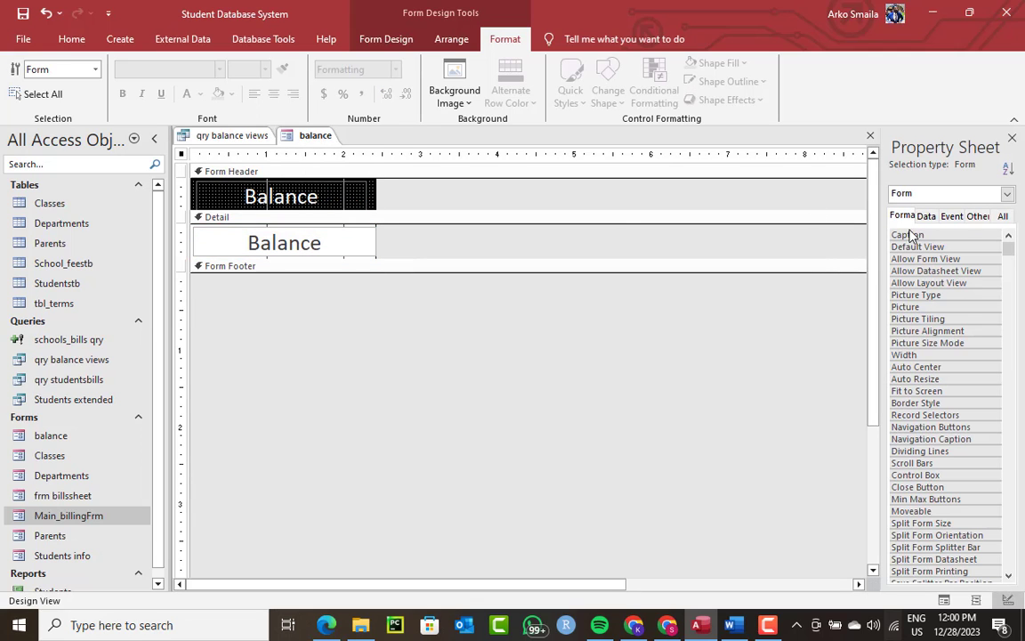
drag(874, 258, 781, 258)
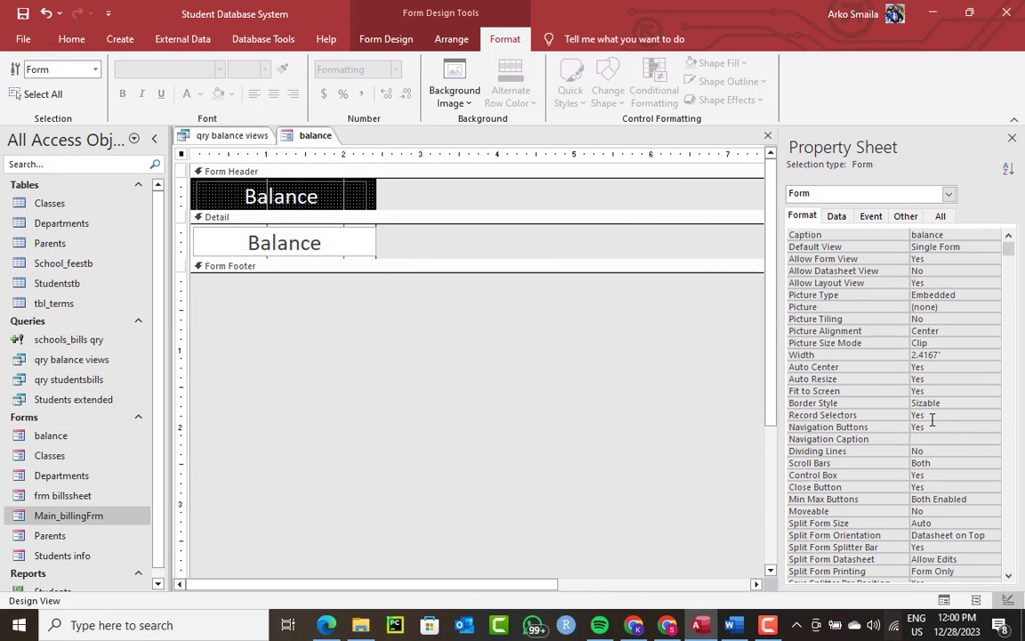
double_click(941, 414)
double_click(934, 427)
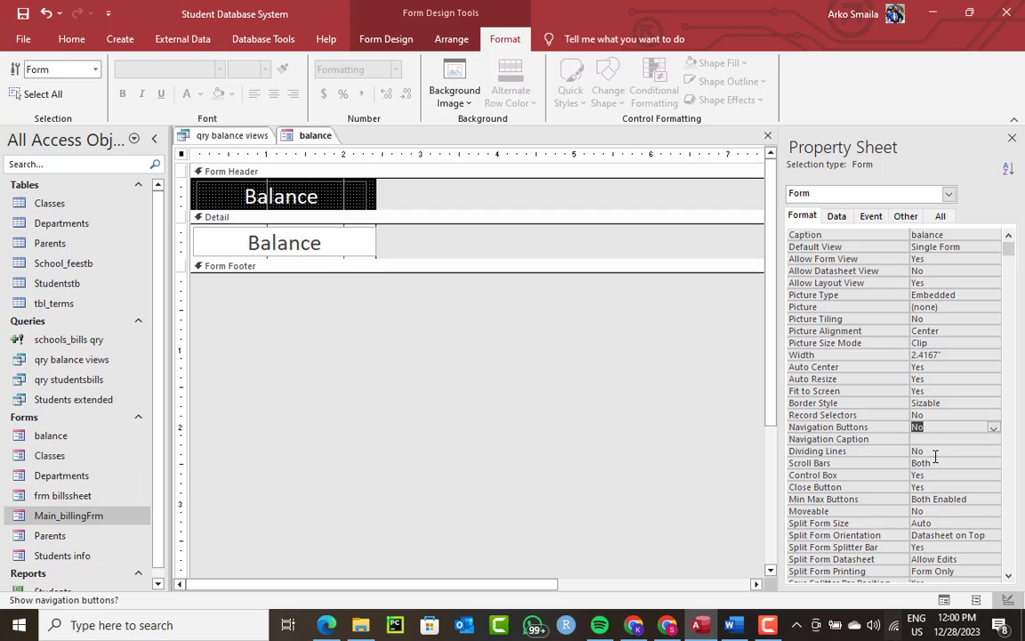
double_click(930, 461)
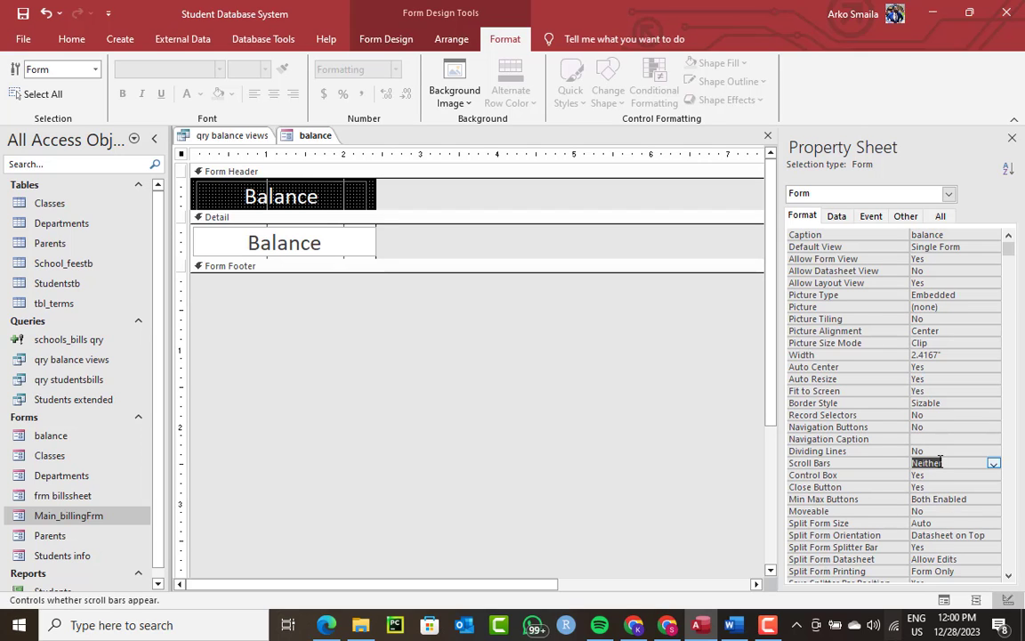
Step: Preview the balance form, then fit the Balance box at top-left and shrink the Detail section
right_click(315, 143)
click(356, 207)
right_click(337, 160)
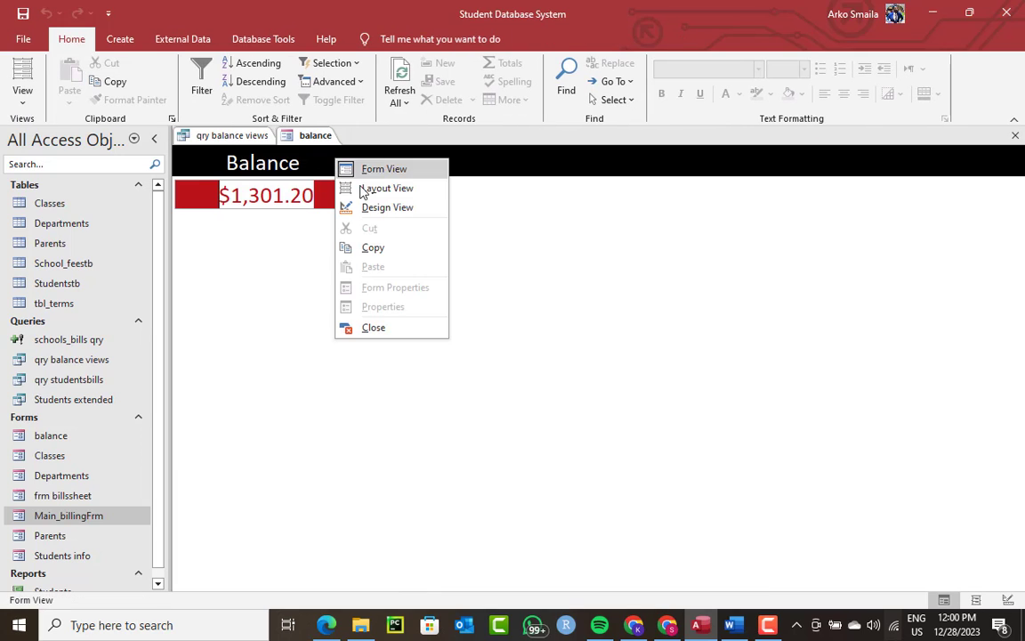
click(373, 207)
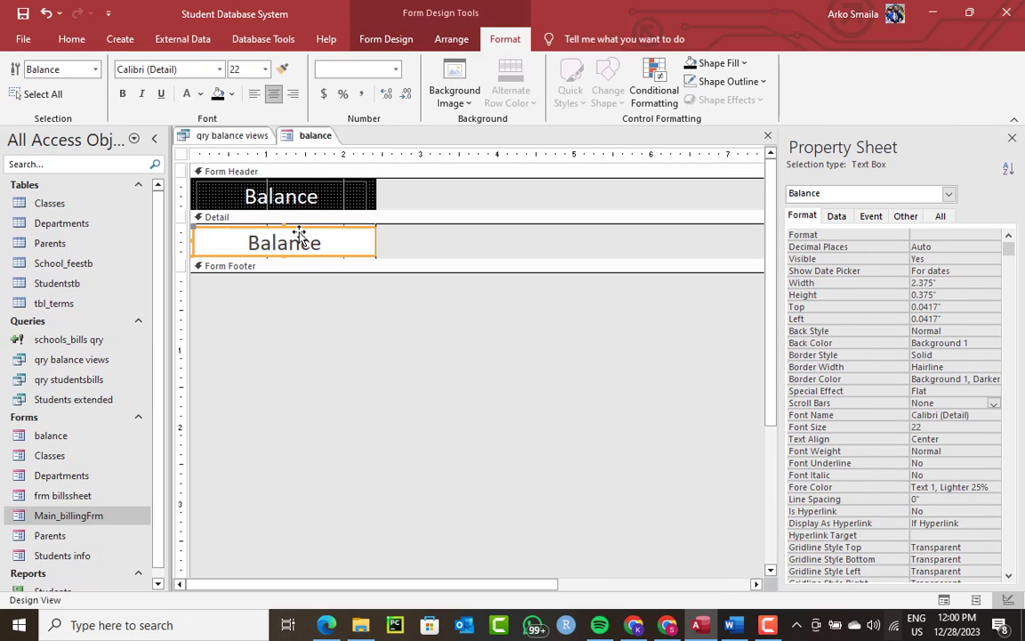
drag(299, 234, 299, 231)
drag(192, 236, 189, 235)
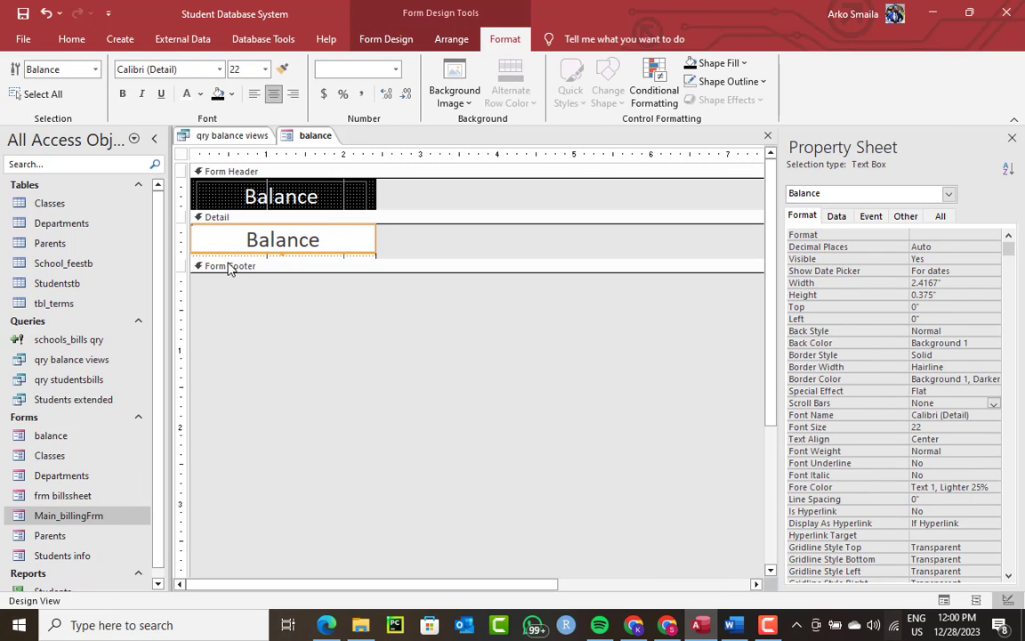
drag(229, 268, 231, 252)
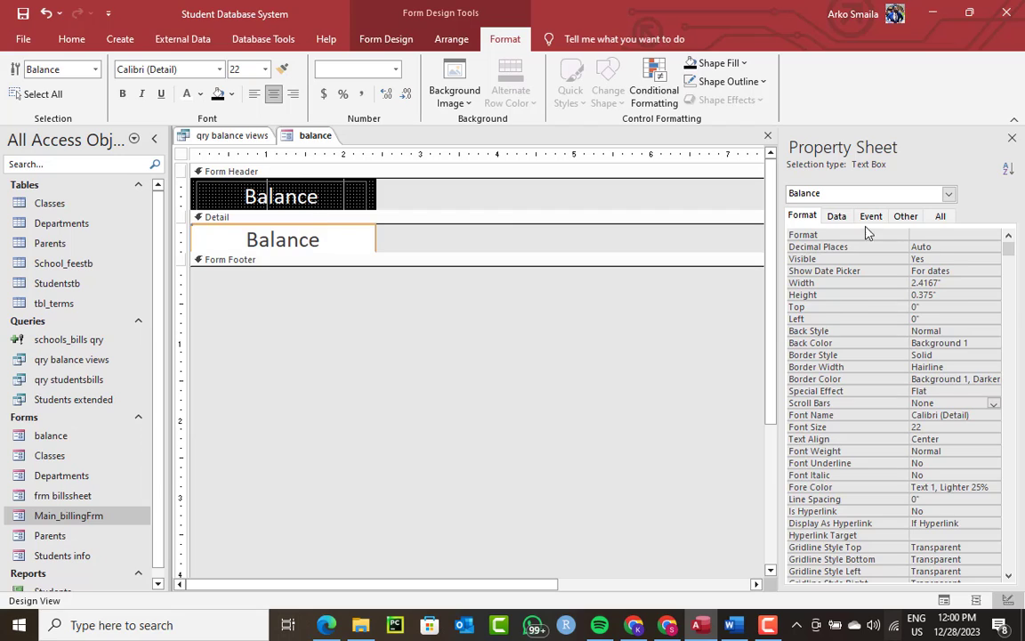
Step: Set the Balance box to Enabled = No and Locked = Yes
click(836, 216)
double_click(940, 318)
double_click(934, 331)
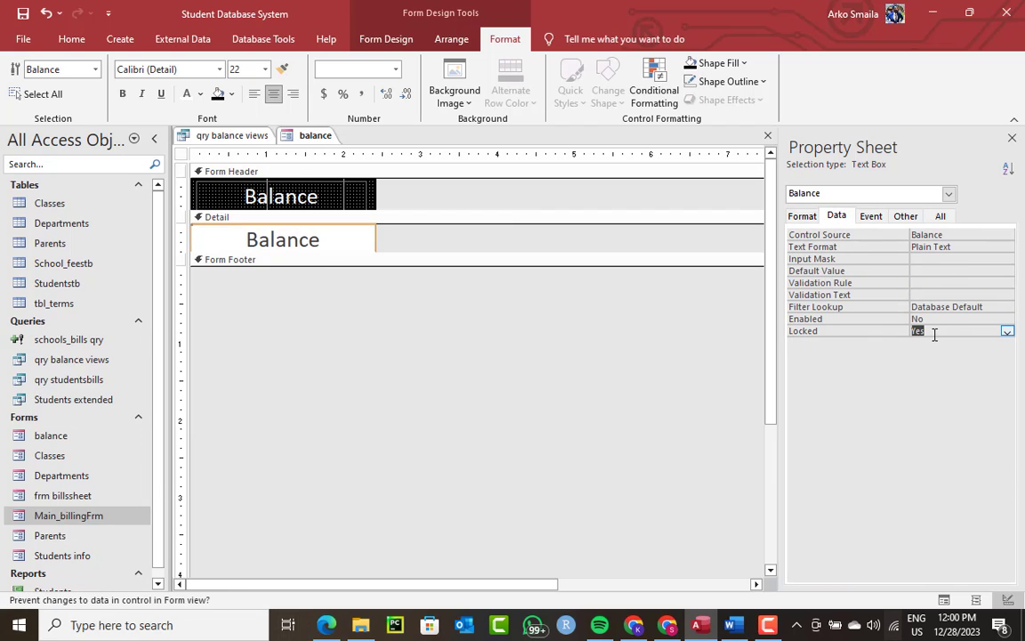
Step: Close all open objects and open the Students info form
right_click(307, 138)
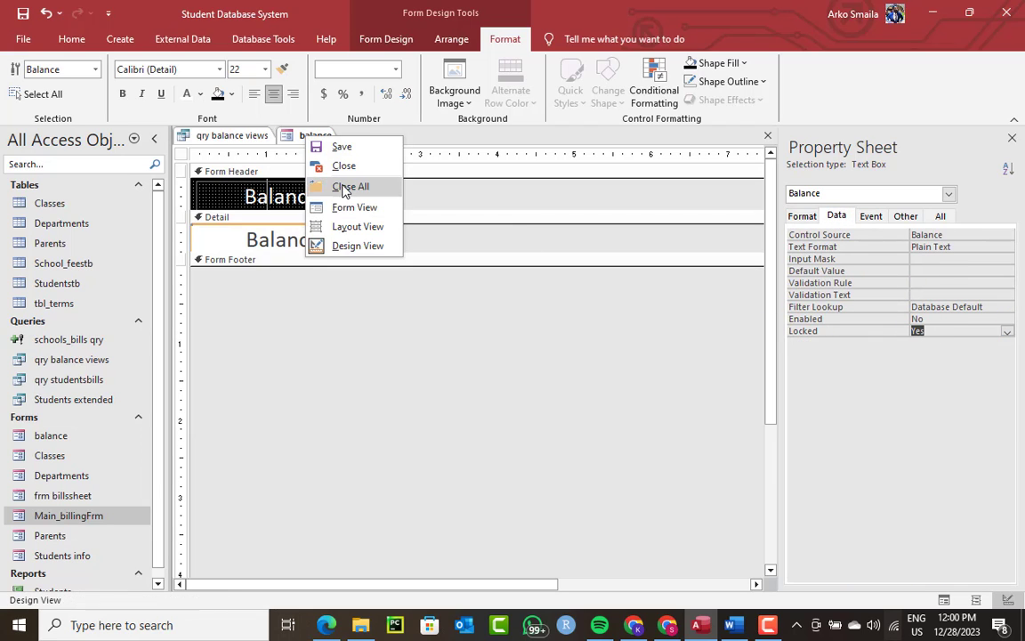
click(343, 185)
double_click(61, 555)
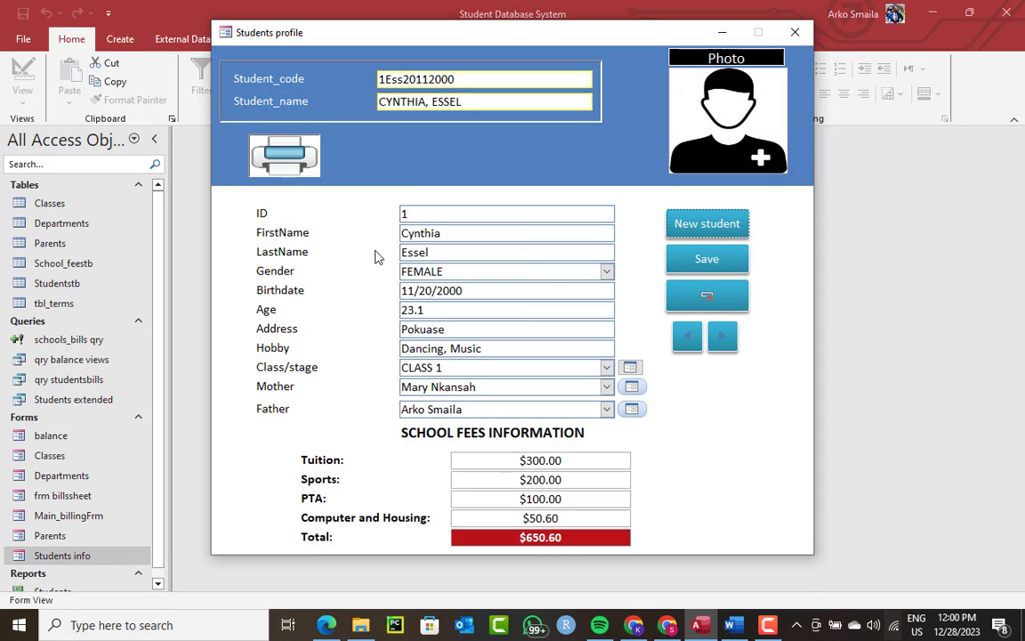
right_click(418, 169)
Step: In Design View, drop the balance form onto Students info beside the fees section
click(458, 211)
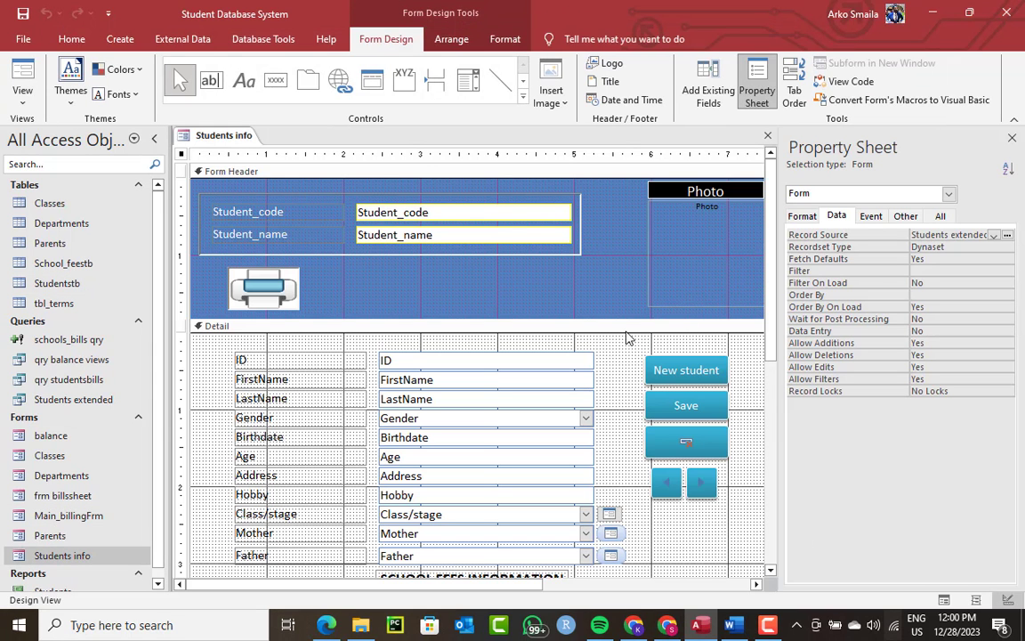
drag(781, 244, 846, 245)
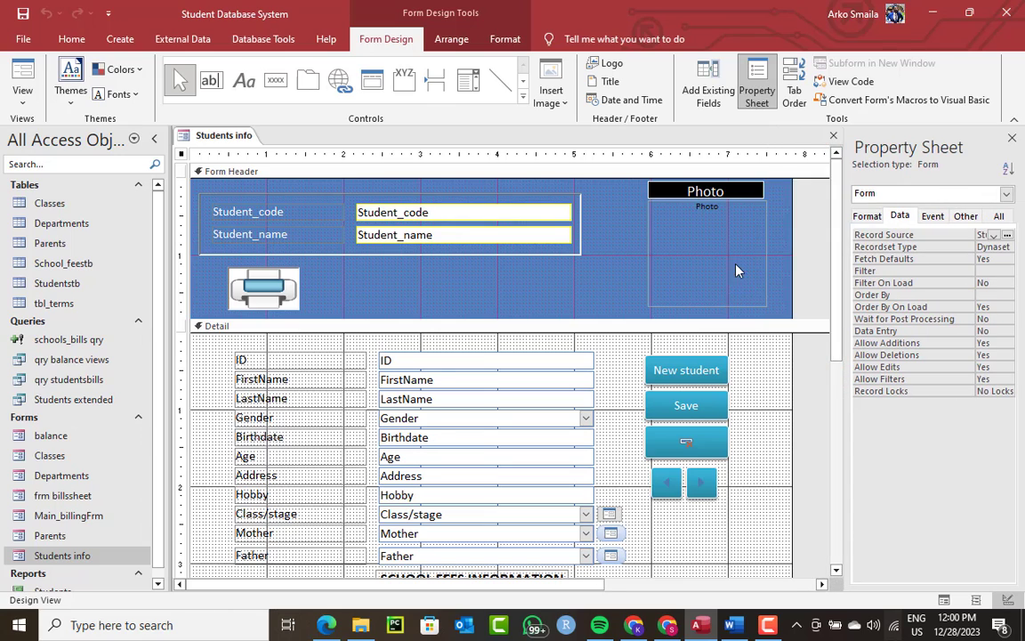
scroll(525, 325, down, 3)
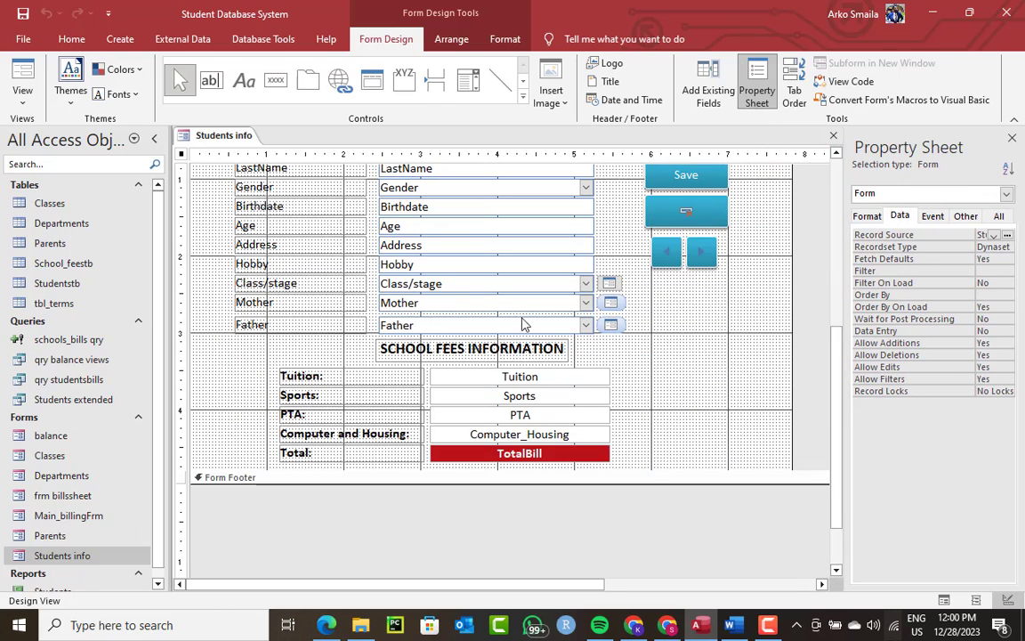
click(56, 496)
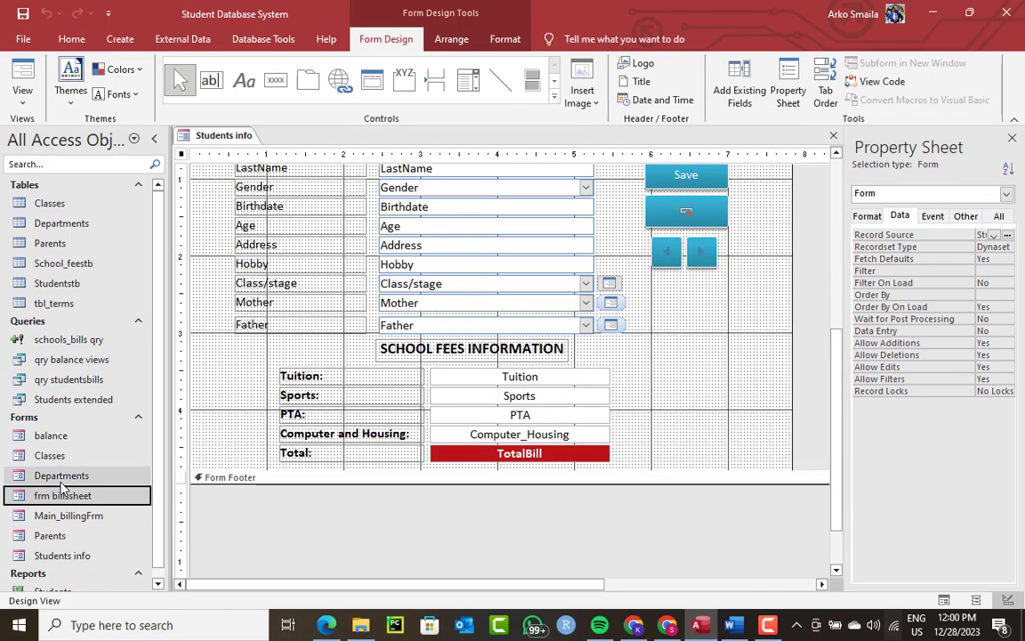
click(51, 445)
drag(51, 442, 673, 384)
Step: Delete the balance subform's label and nudge the subform up and left
click(667, 379)
key(Delete)
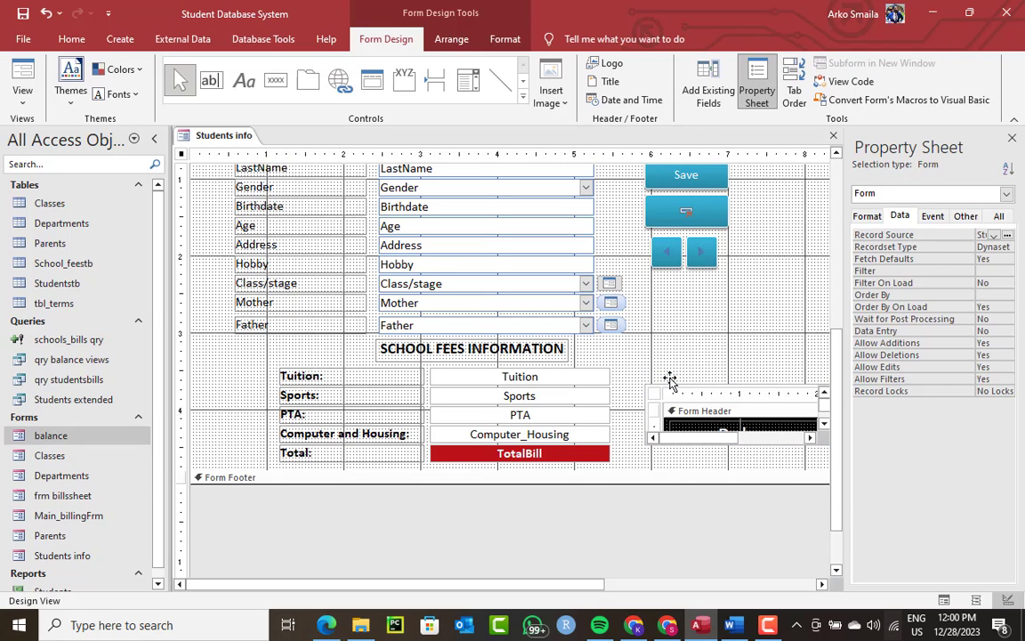
click(673, 410)
drag(672, 386, 659, 373)
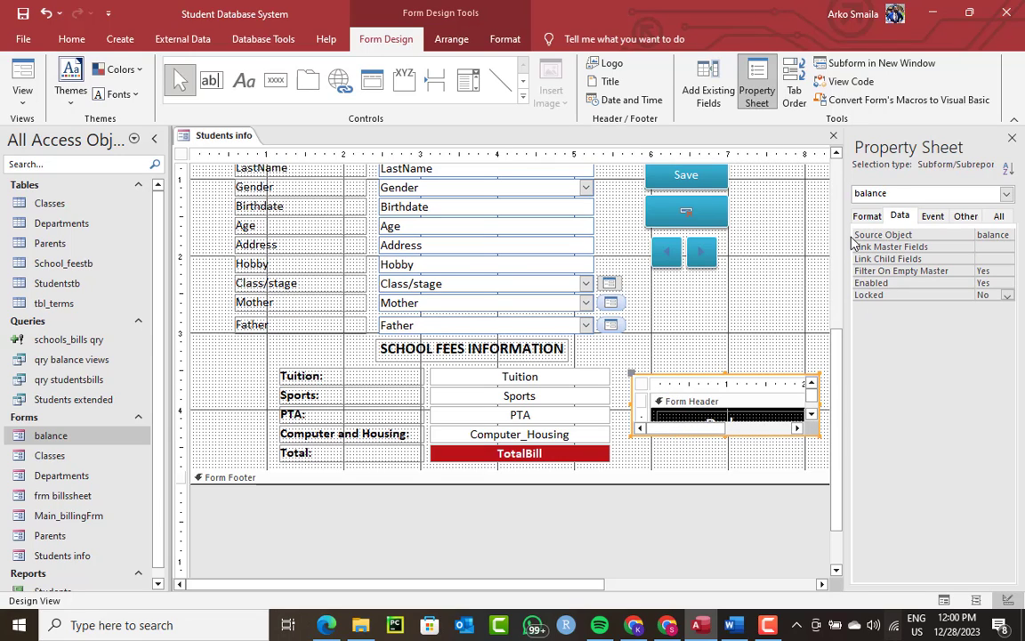
Step: Link the balance subform to the main form on Student_code
drag(827, 242, 784, 244)
click(943, 247)
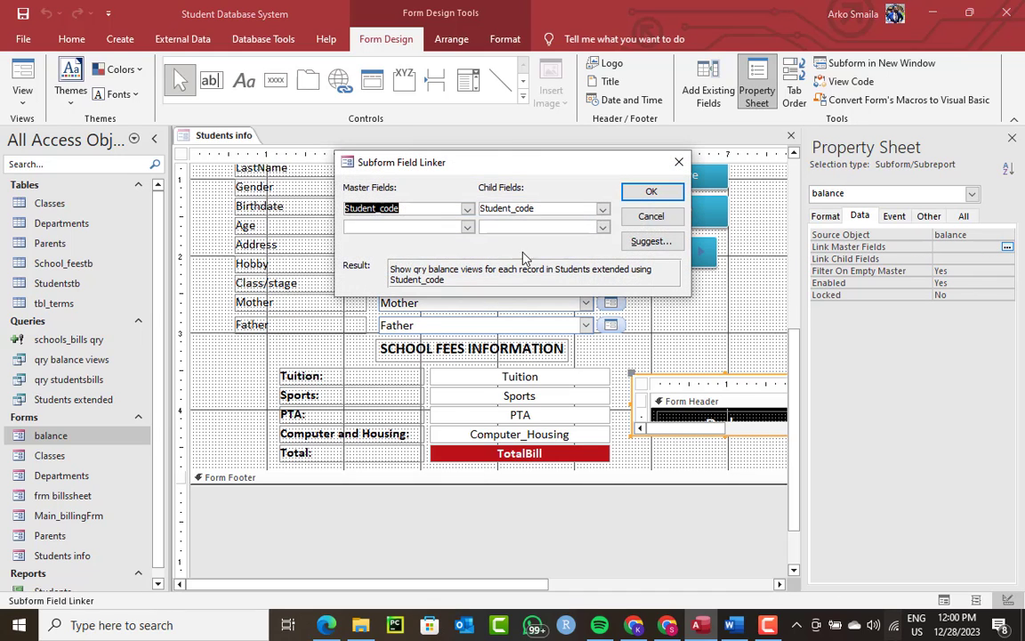
click(650, 192)
Step: Give the subform a recent outline colour and switch Students info to Form View
click(504, 38)
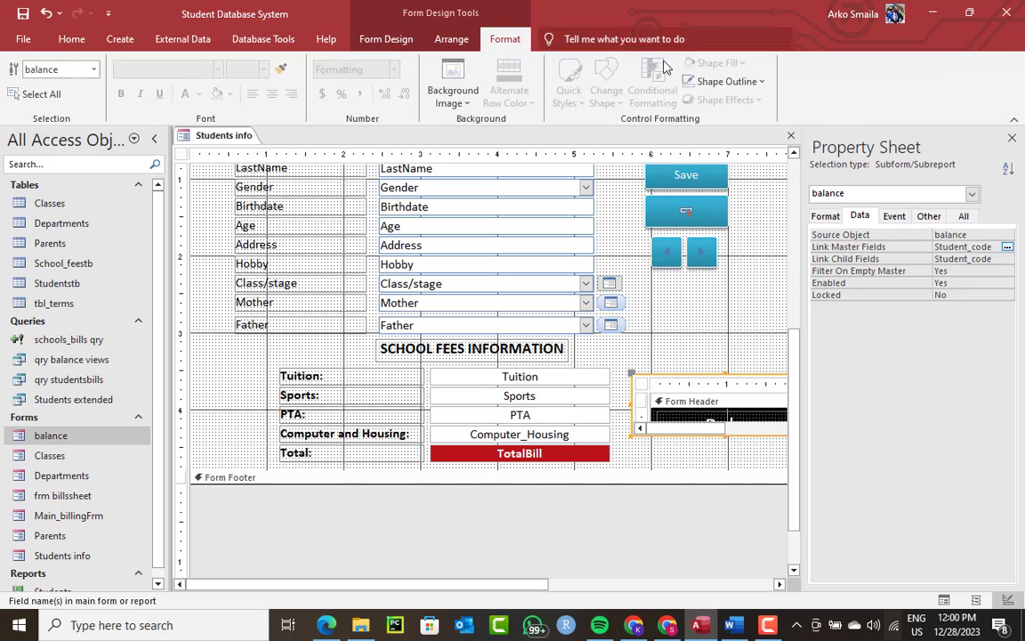
click(752, 81)
click(717, 341)
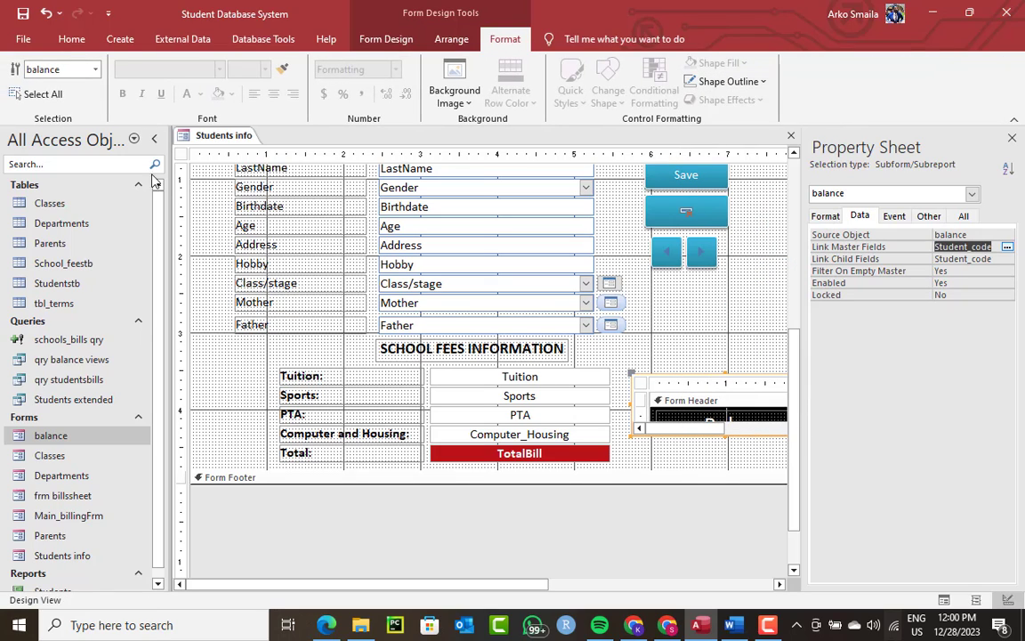
right_click(219, 143)
click(258, 190)
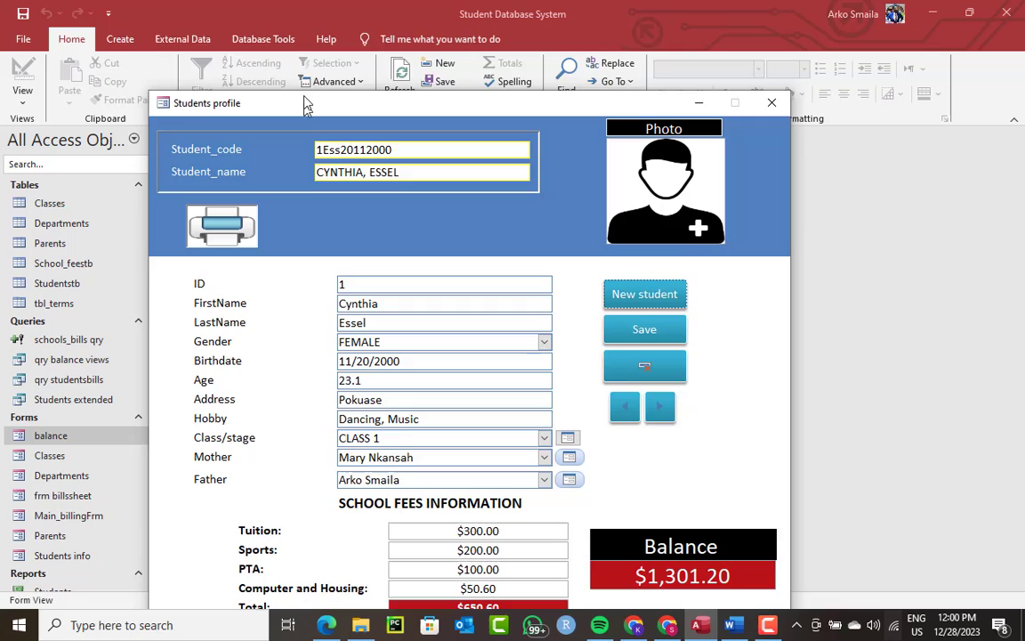
Step: Step through student records 1 to 5 and back, checking each Balance value
drag(306, 104, 291, 15)
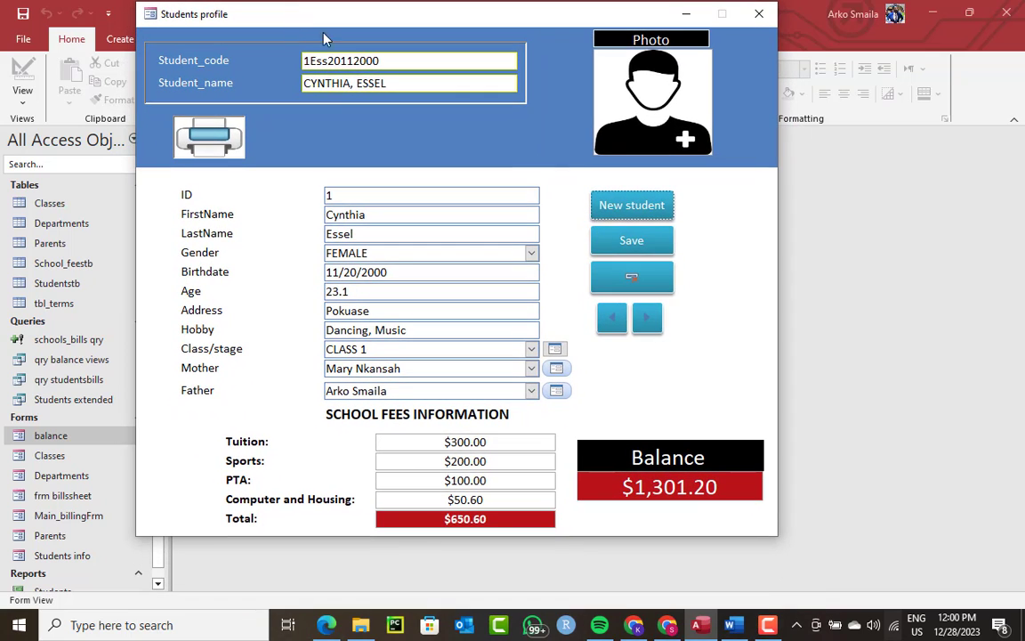
click(648, 318)
click(648, 318)
click(648, 319)
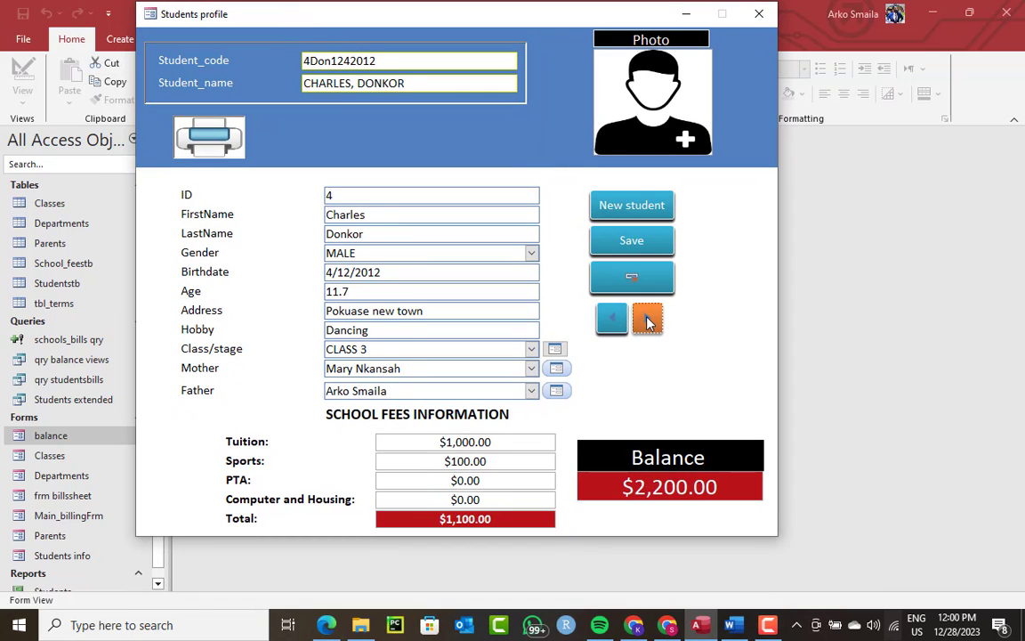
click(647, 319)
click(610, 321)
click(610, 320)
click(611, 321)
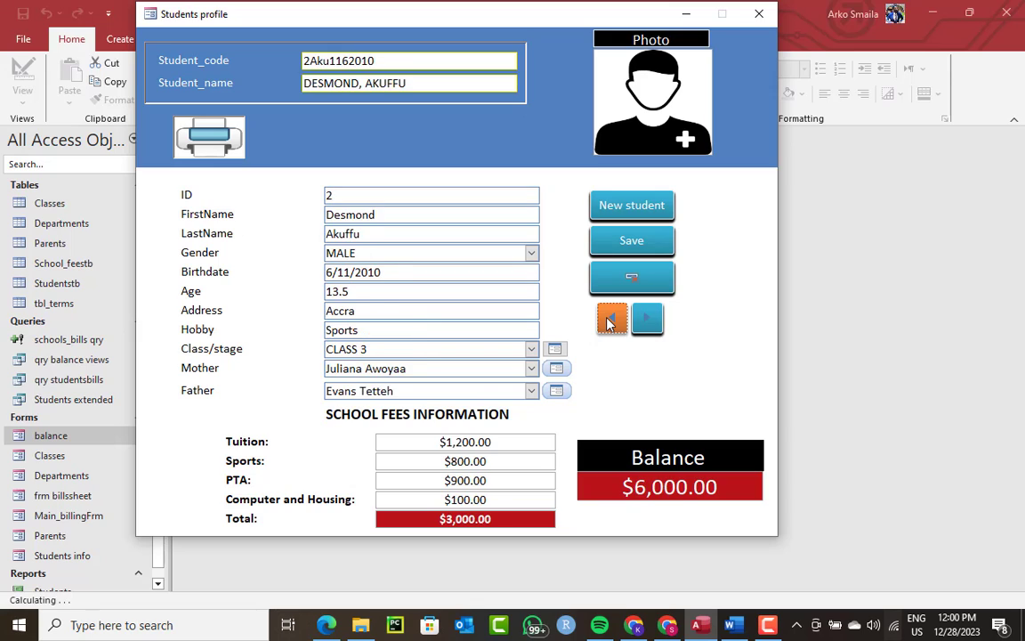
click(610, 320)
click(648, 318)
click(610, 320)
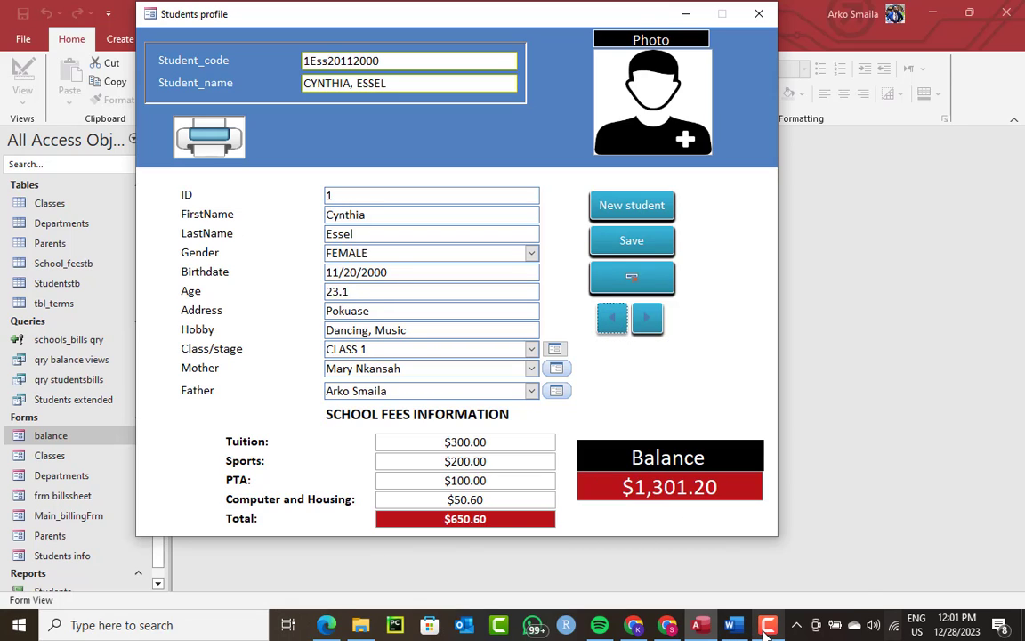
Step: Dismiss the can't-go-to-record warning, recheck records 1 and 2, and close the form
click(640, 331)
click(524, 252)
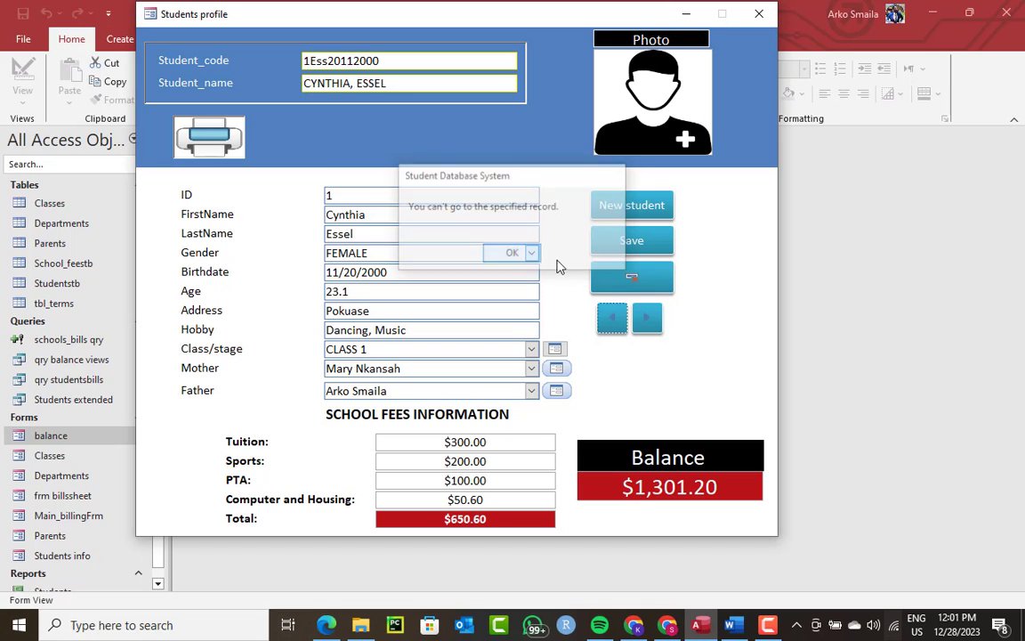
click(640, 322)
click(612, 318)
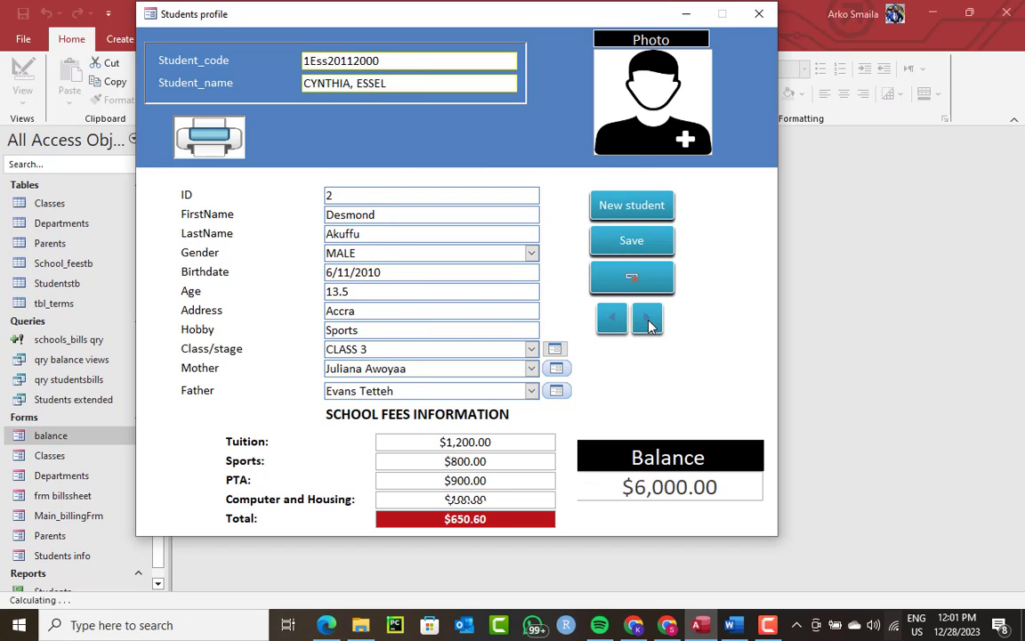
click(760, 15)
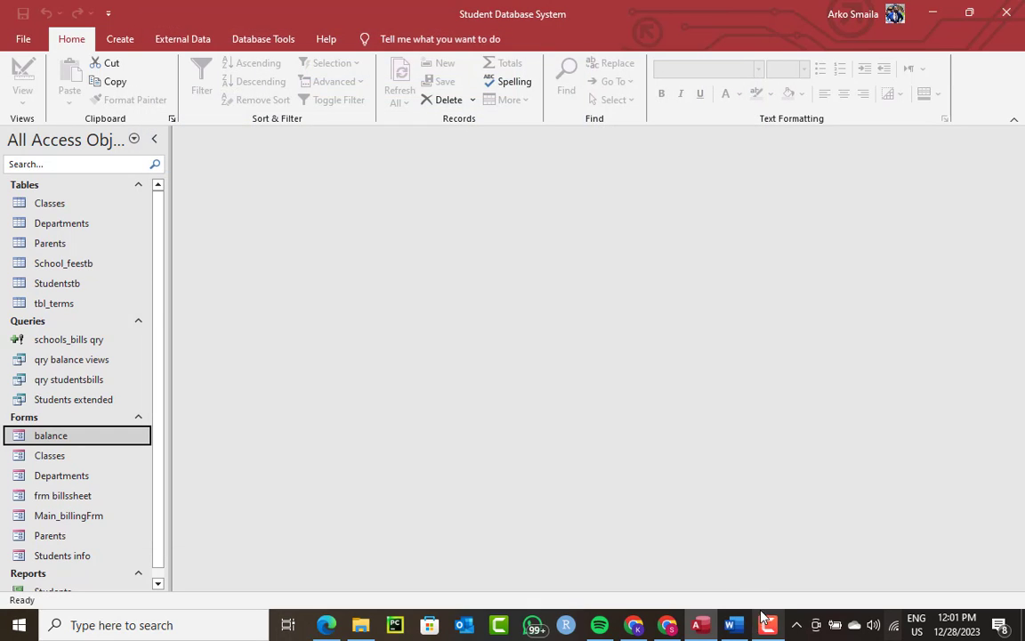
Step: Adjust the navigation pane to bring the database's objects into view
click(771, 620)
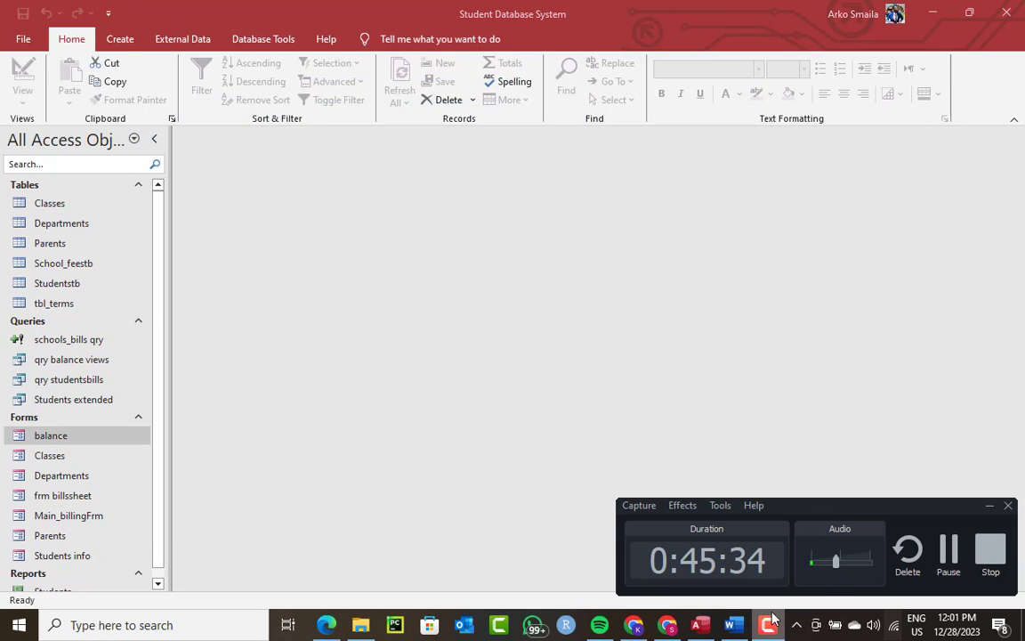
click(989, 506)
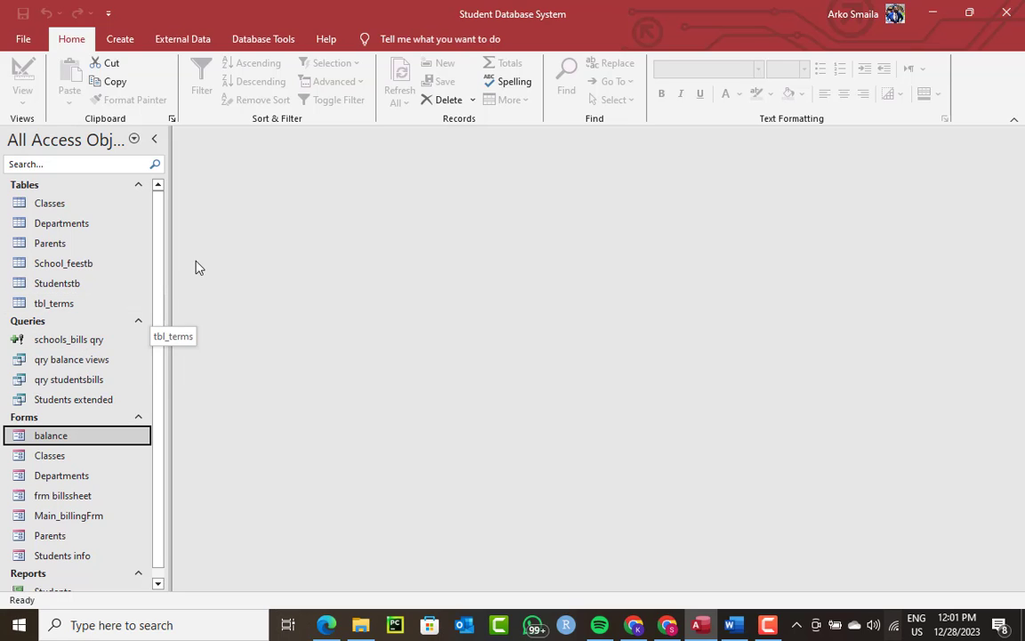
drag(156, 291, 150, 331)
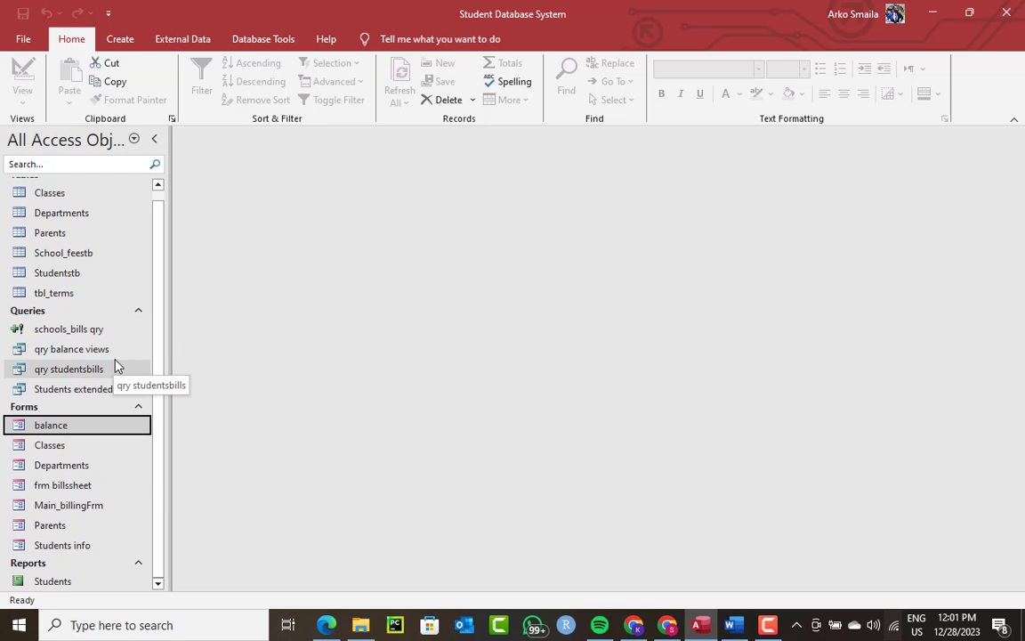
Step: Start a new query design with the School_feestb and tbl_terms tables
click(119, 38)
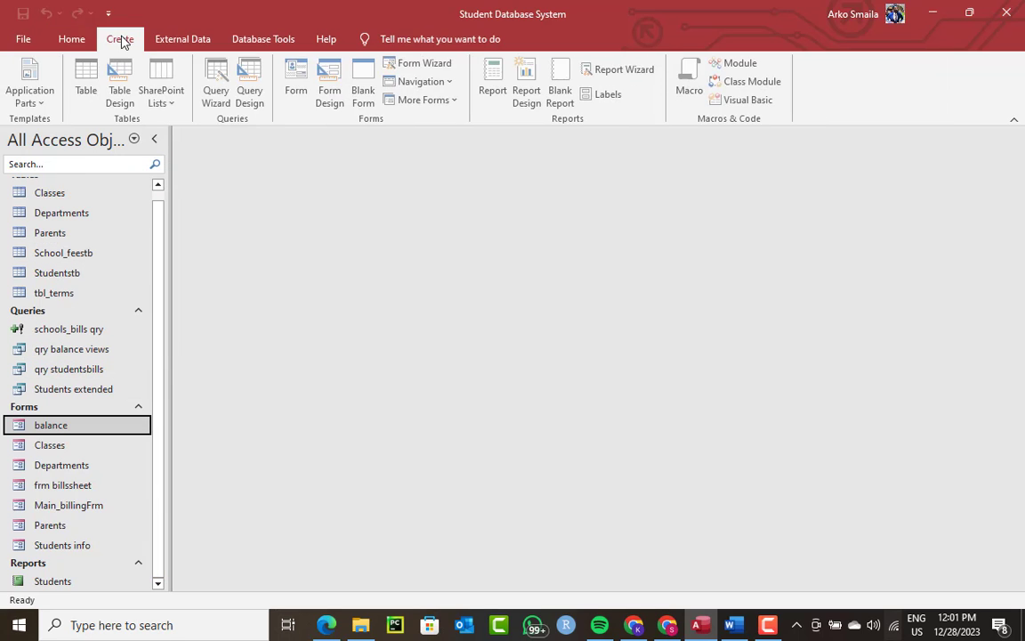
click(255, 100)
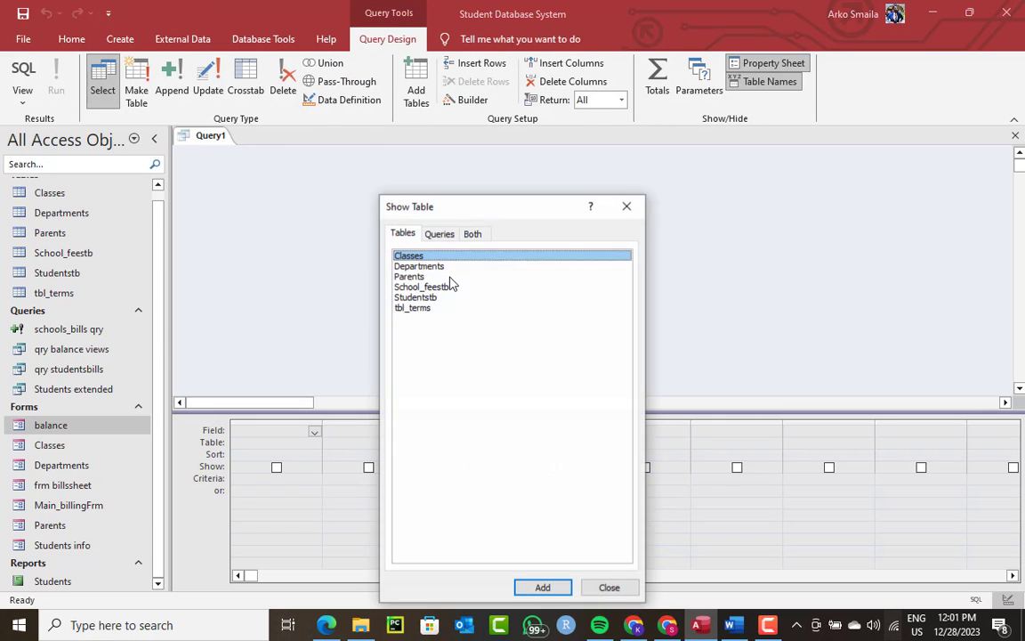
drag(515, 211, 510, 183)
double_click(418, 259)
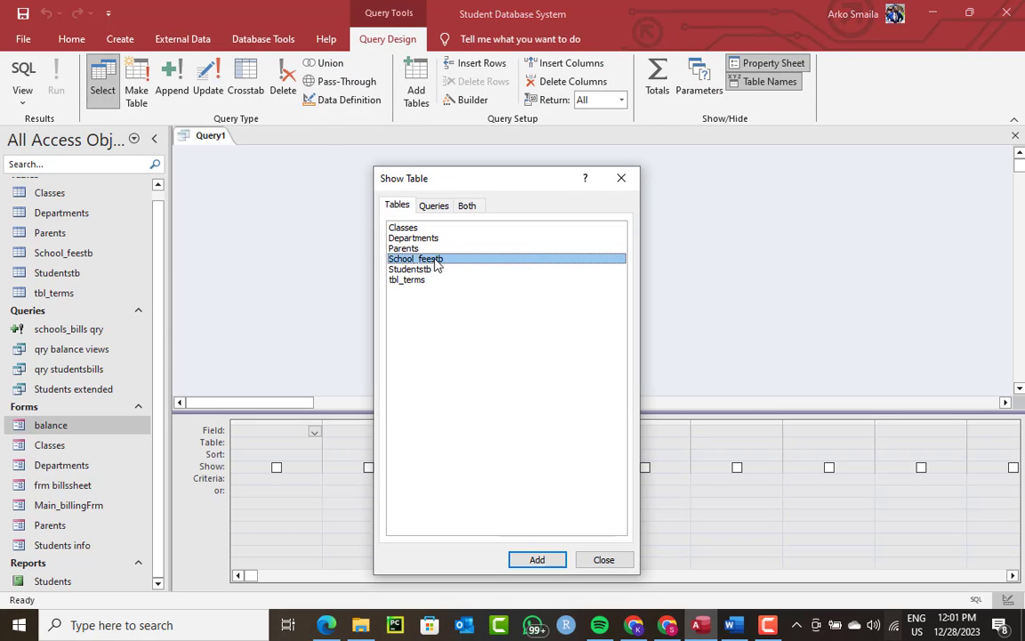
key(Escape)
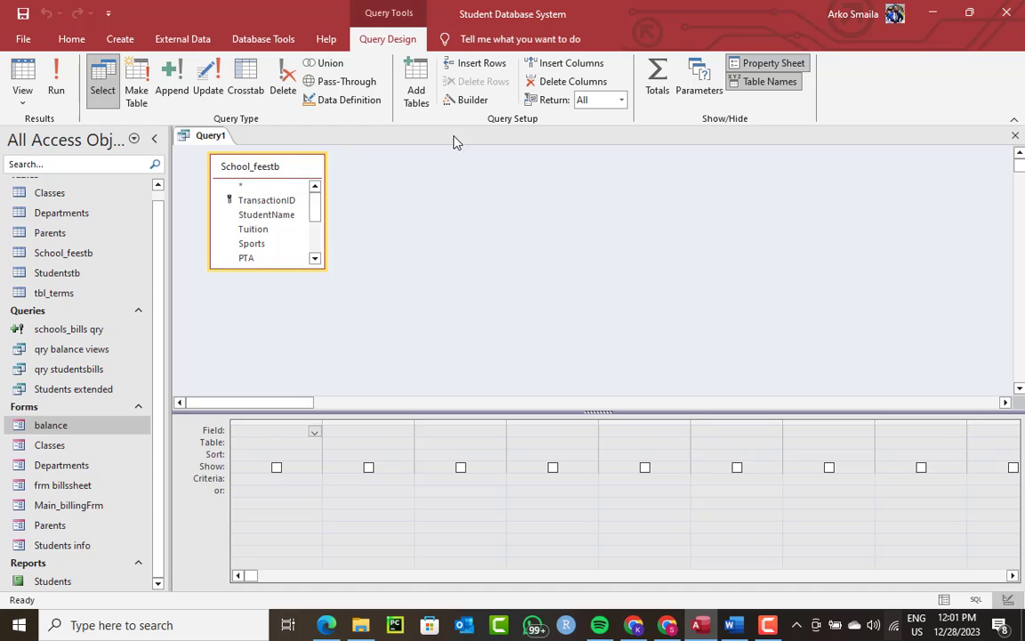
drag(320, 267, 362, 351)
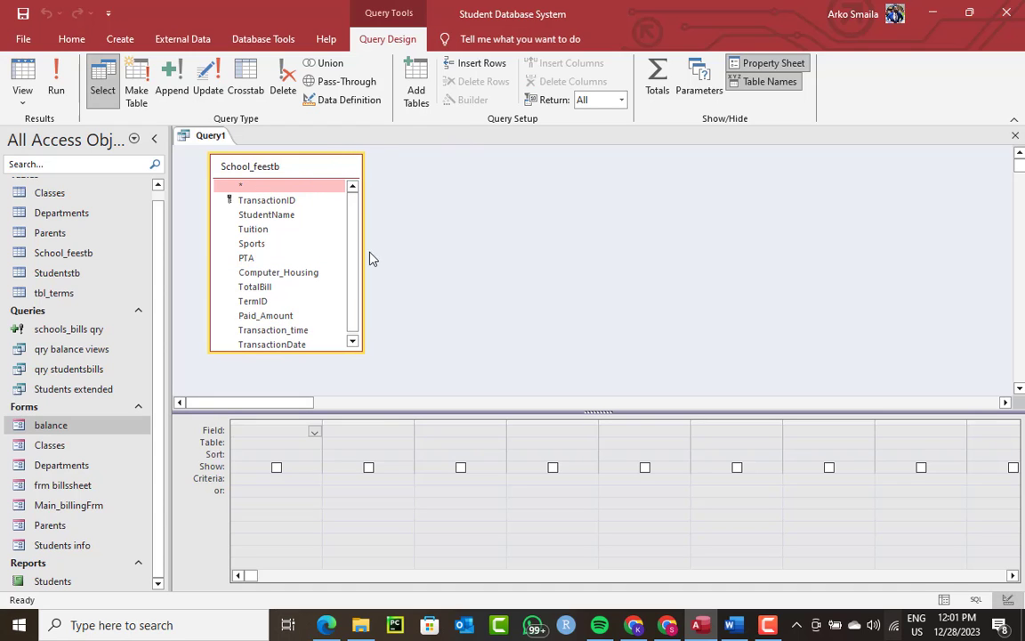
click(415, 98)
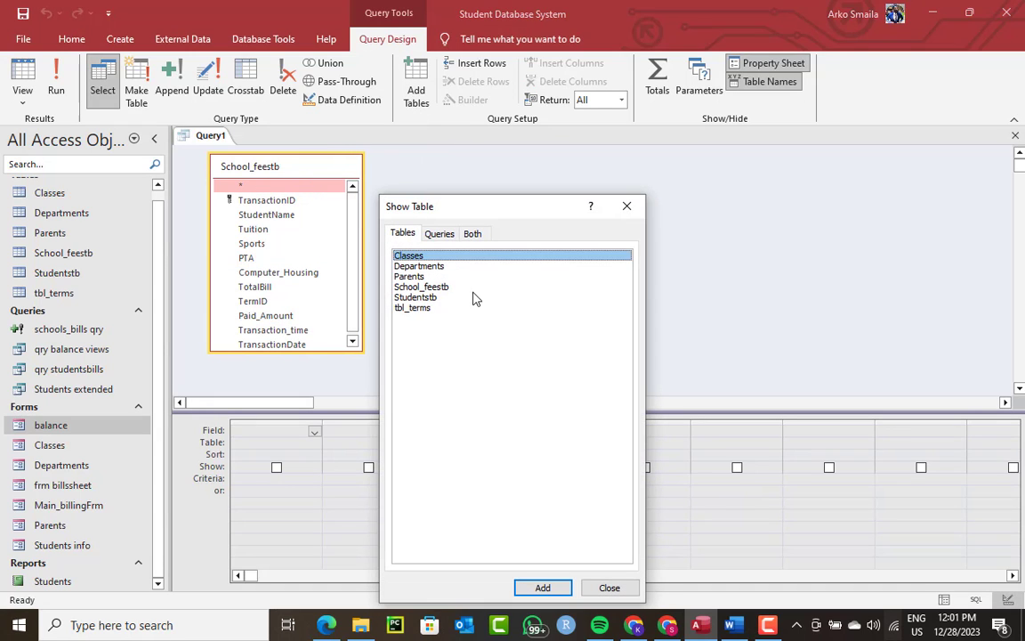
double_click(412, 309)
click(625, 206)
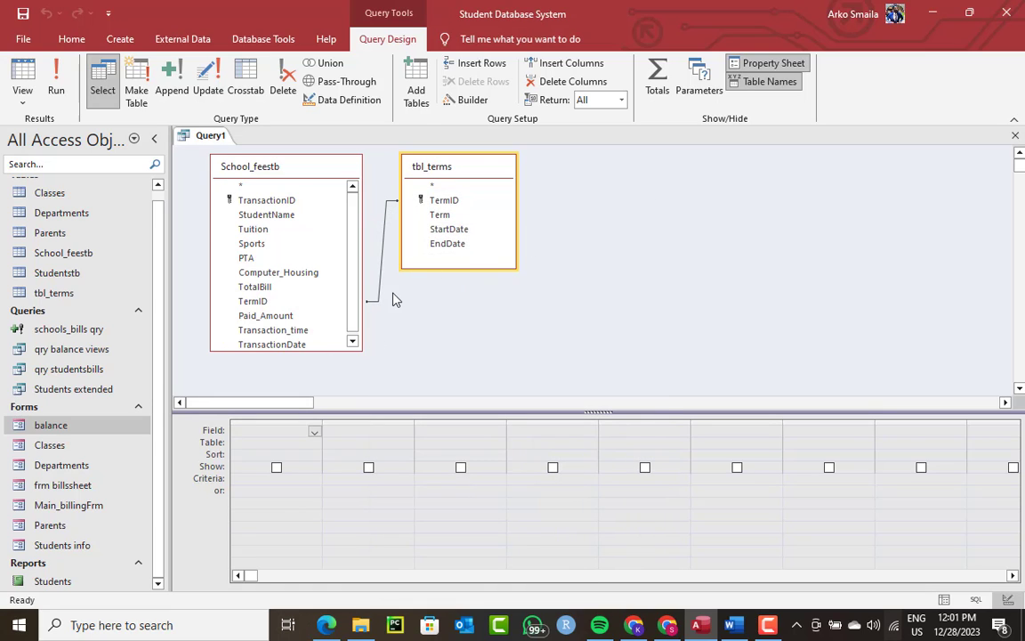
Step: Add all School_feestb fields plus tbl_terms Term to the grid and run the query
double_click(279, 187)
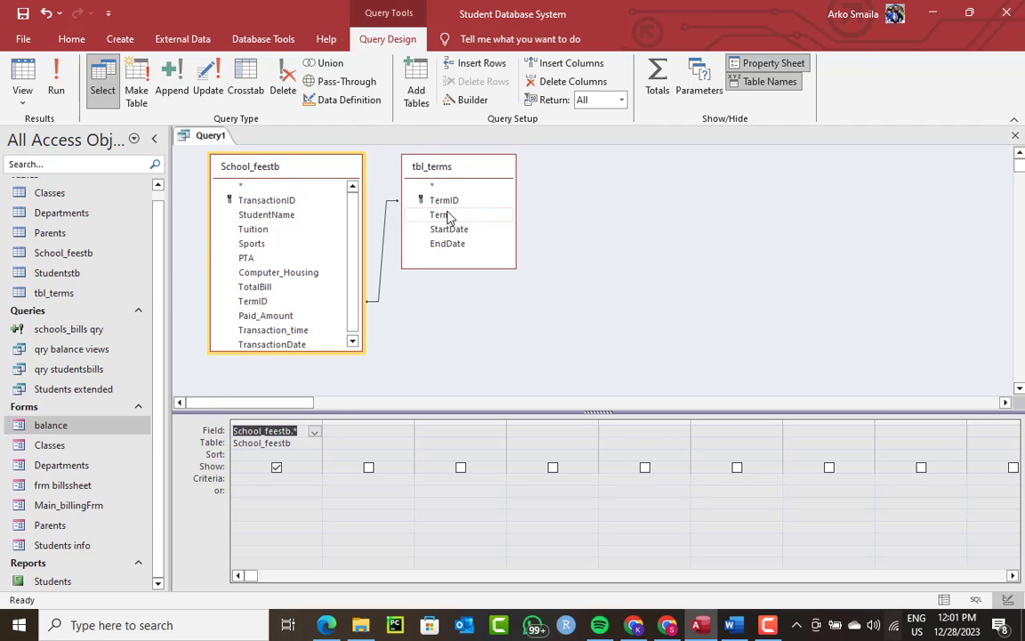
click(442, 216)
double_click(442, 216)
click(55, 78)
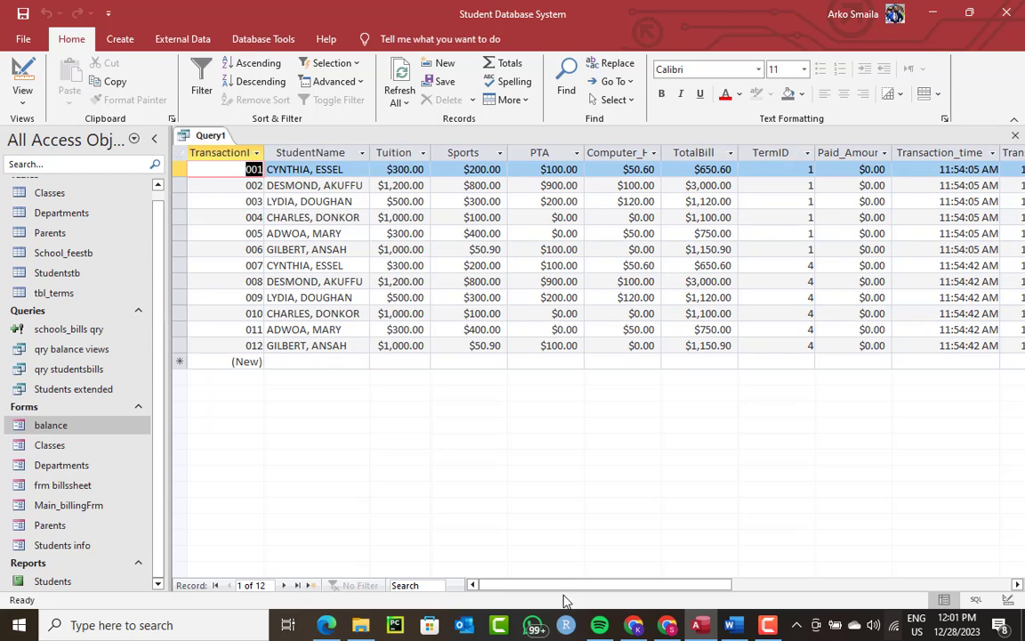
drag(540, 585, 480, 598)
right_click(201, 138)
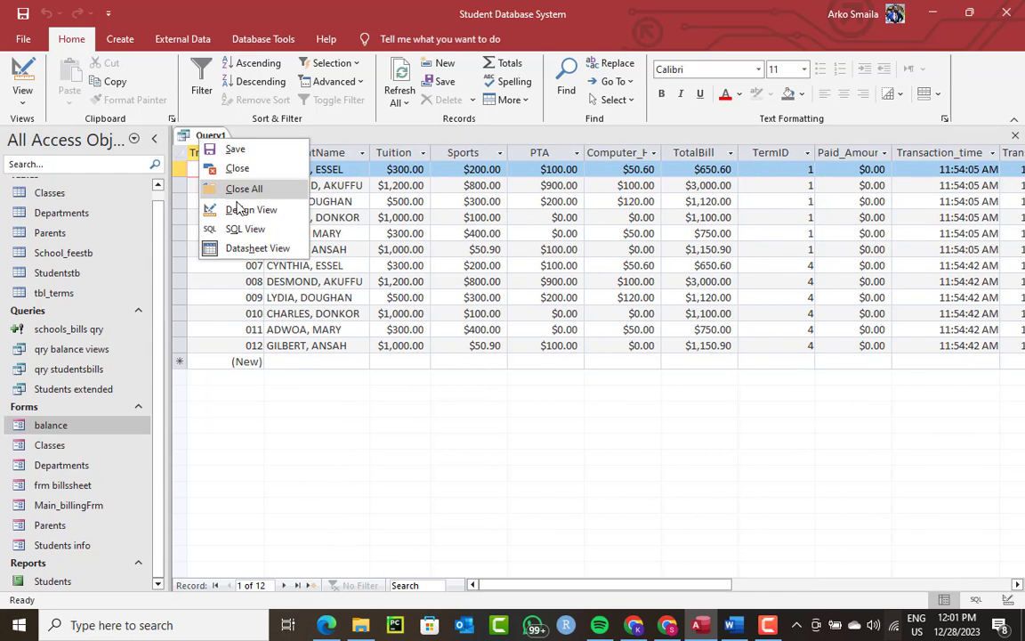
click(238, 208)
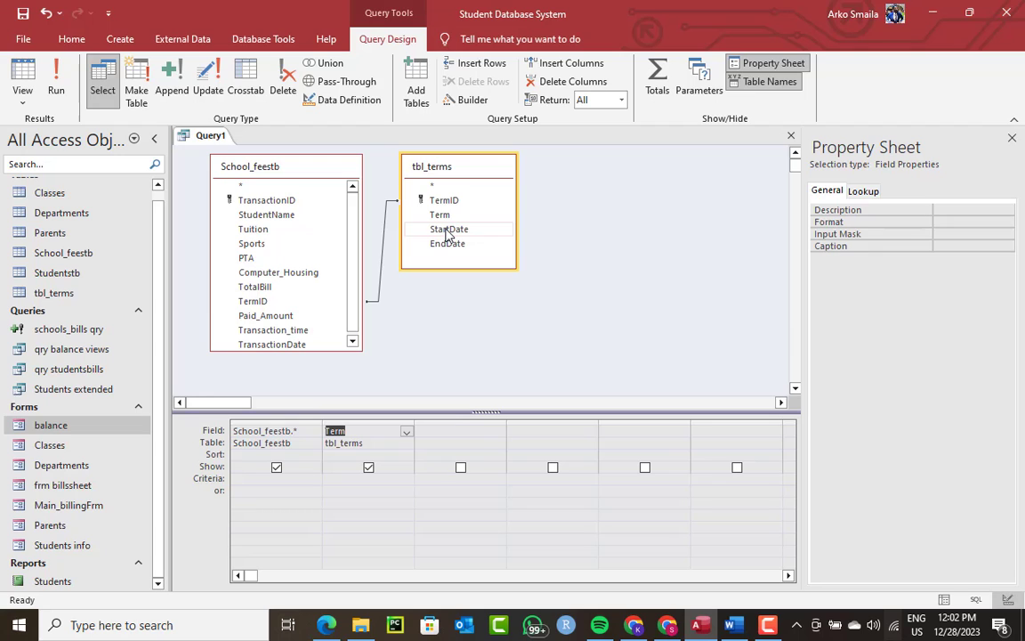
double_click(447, 230)
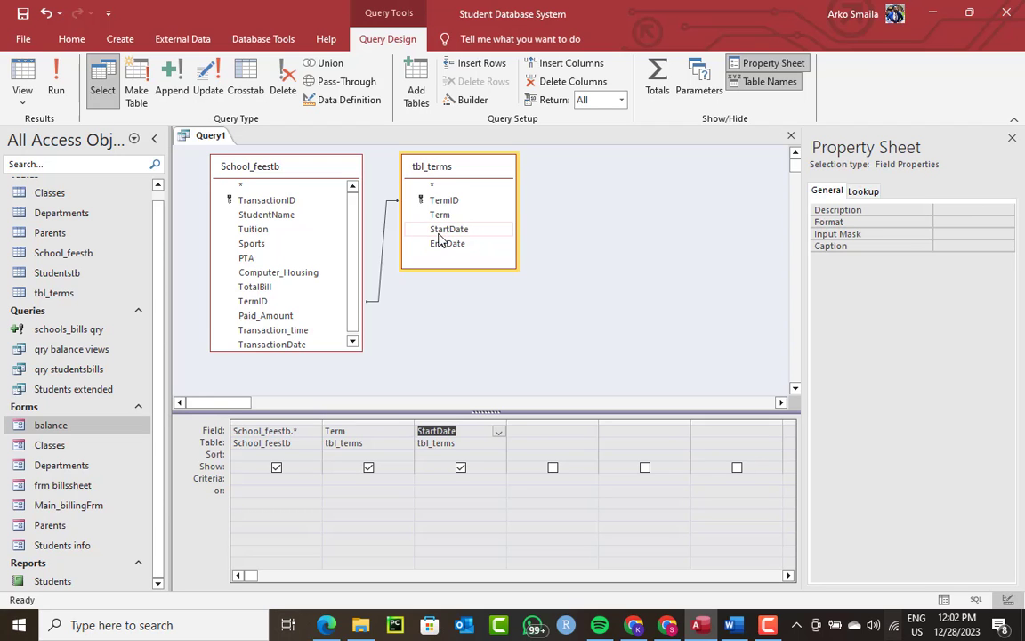
key(ctrl+z)
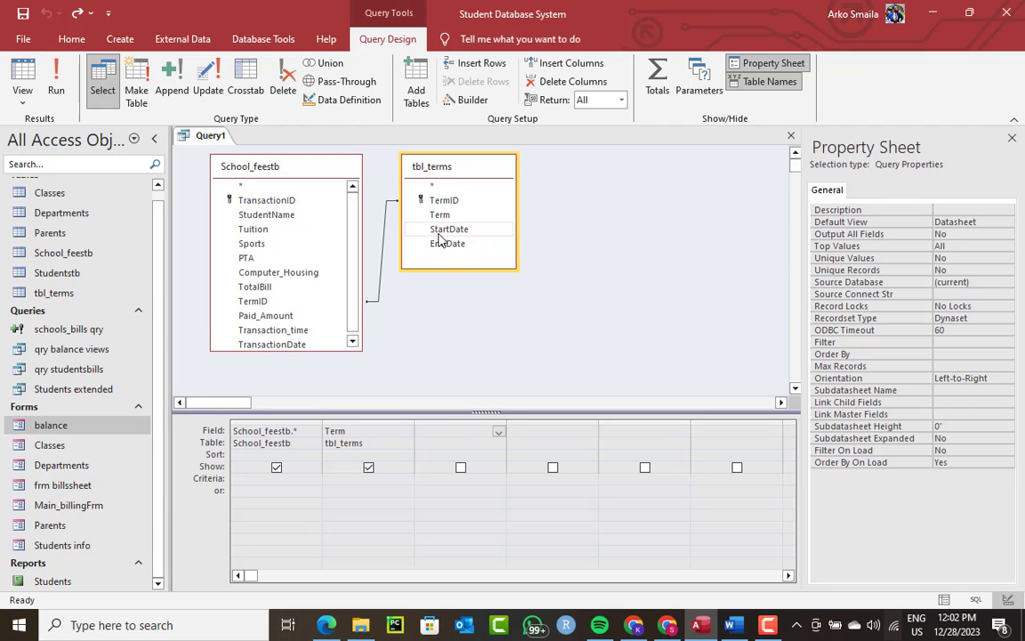
click(57, 87)
Step: Save the query as 'qry student bills main' and close it
key(ctrl+s)
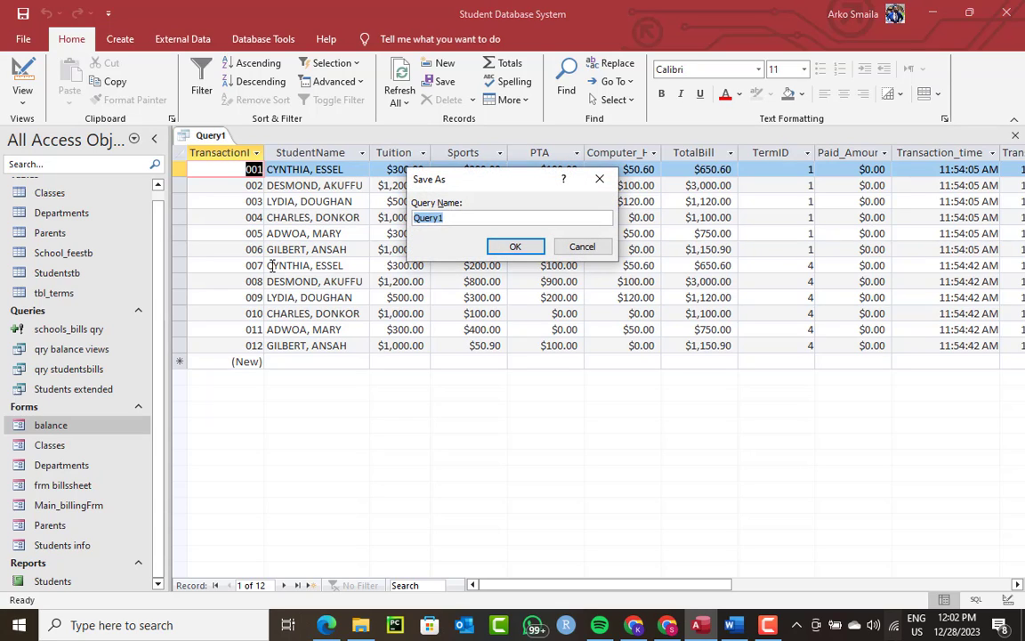
text(qry student bills main)
key(Return)
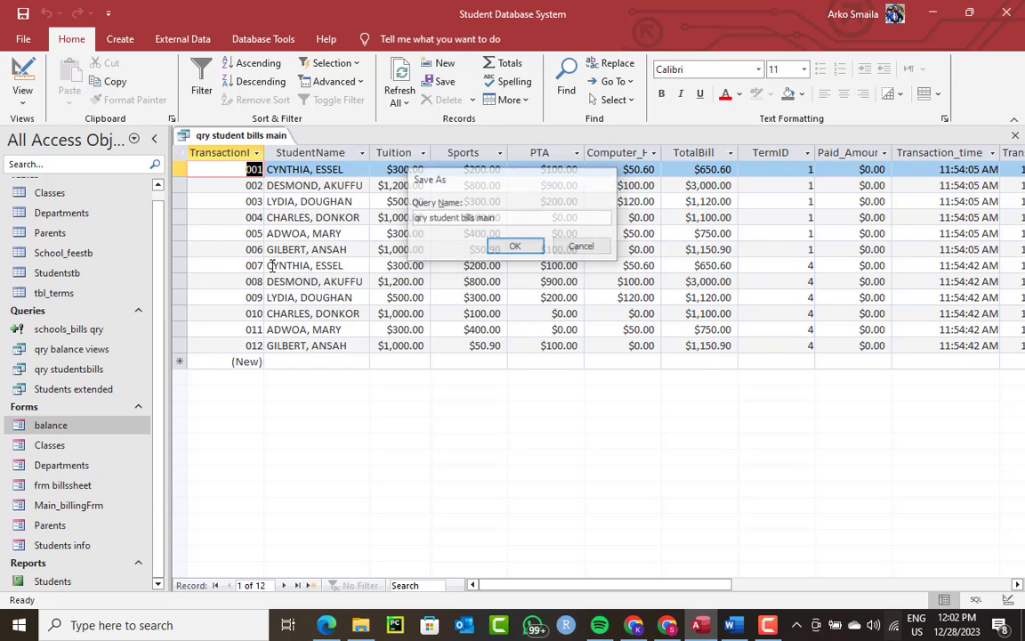
right_click(264, 133)
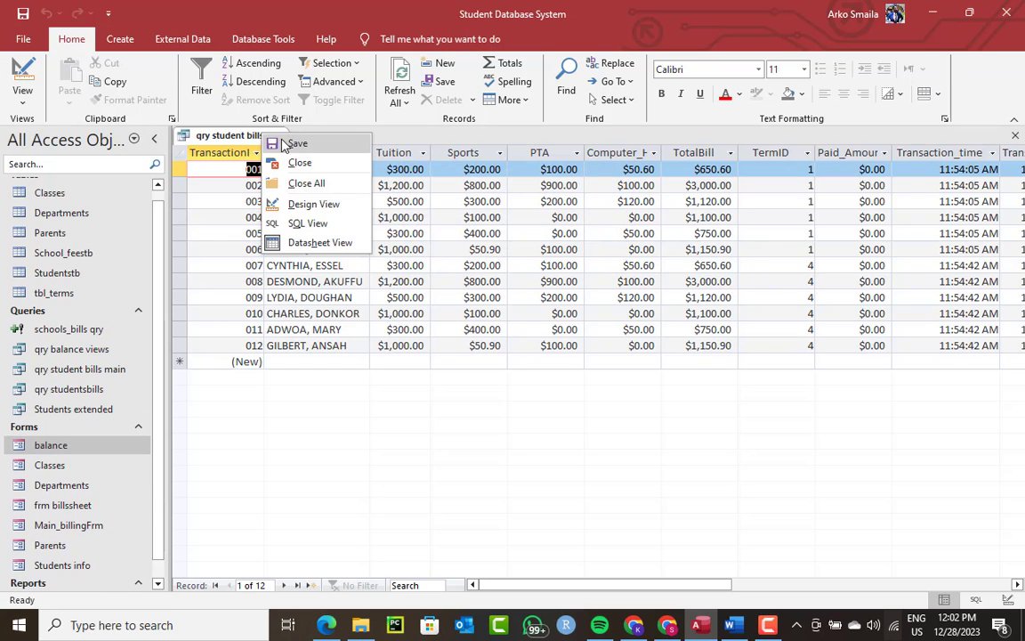
click(270, 140)
right_click(270, 139)
click(299, 216)
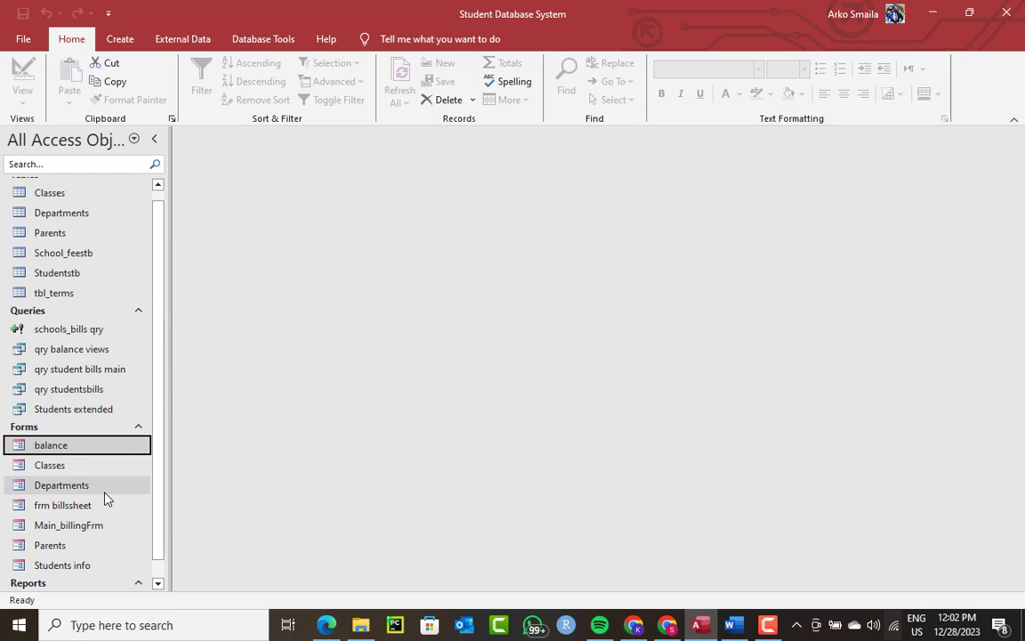
scroll(96, 444, down, 1)
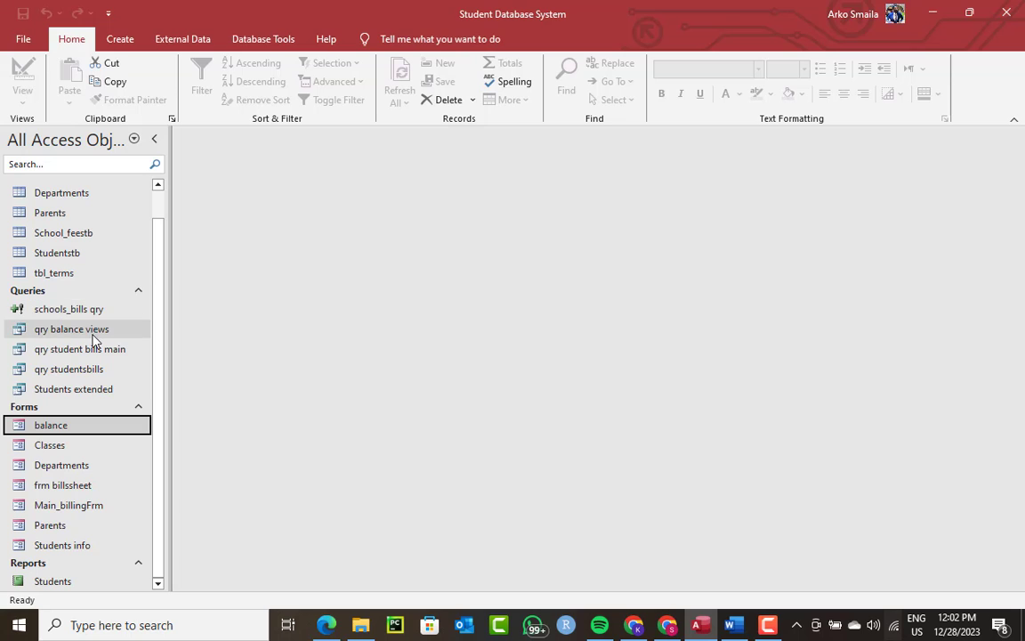
double_click(87, 372)
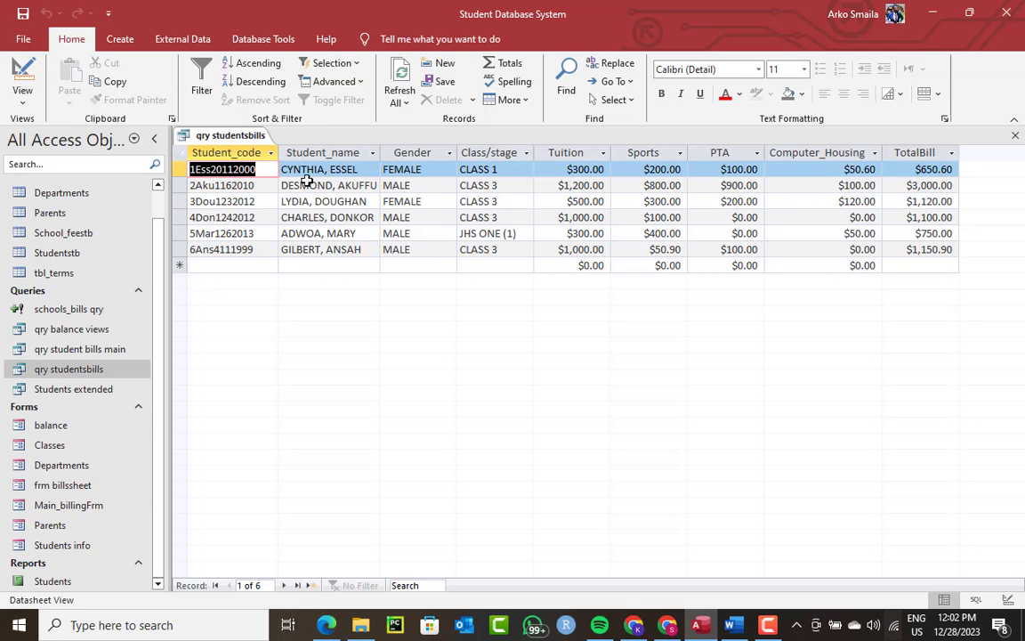
right_click(249, 140)
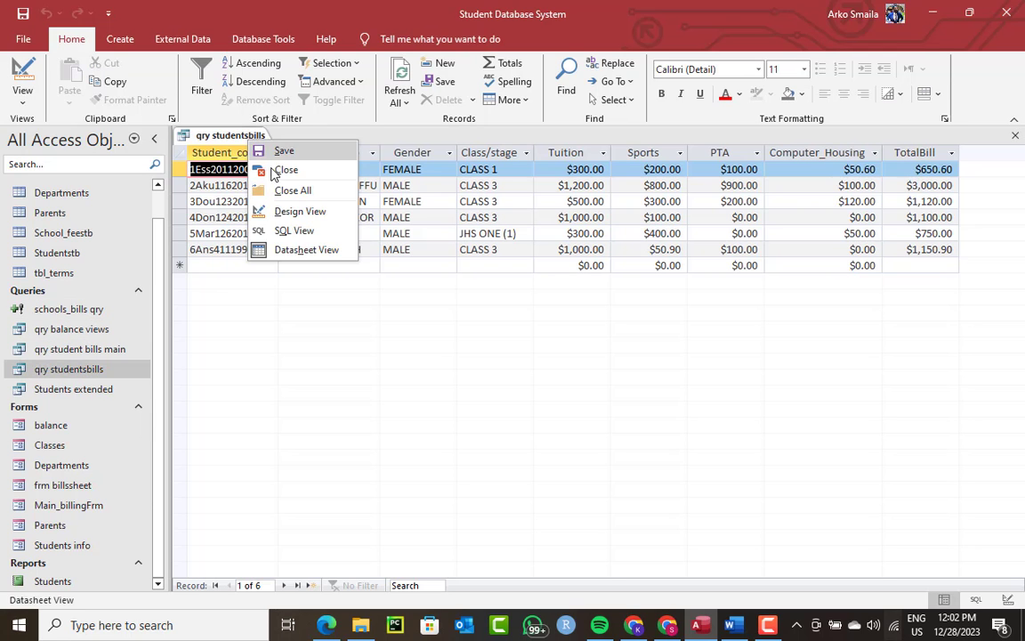
click(283, 167)
double_click(94, 350)
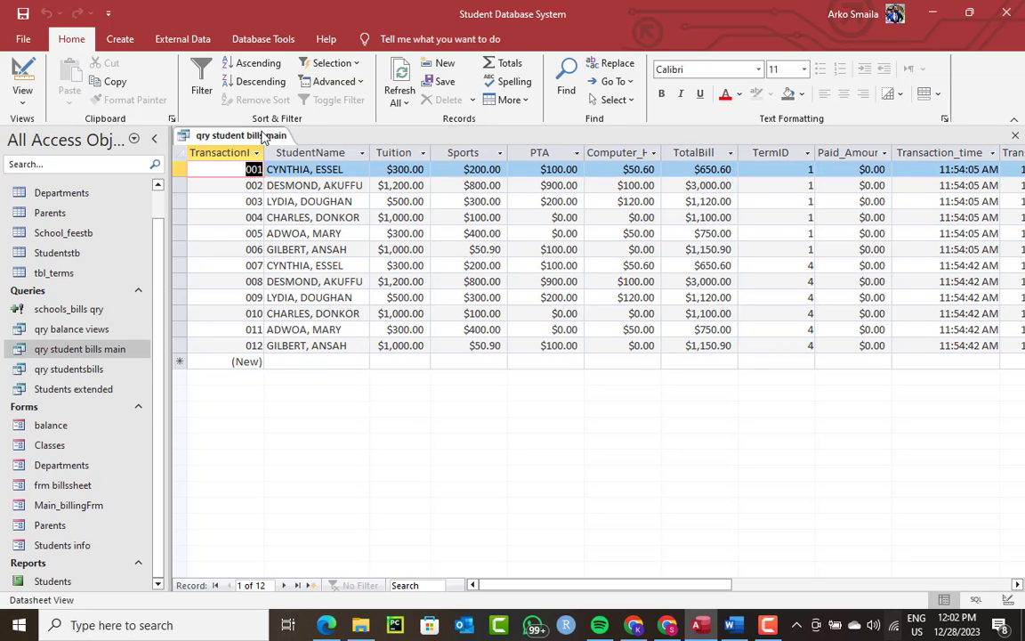
right_click(265, 138)
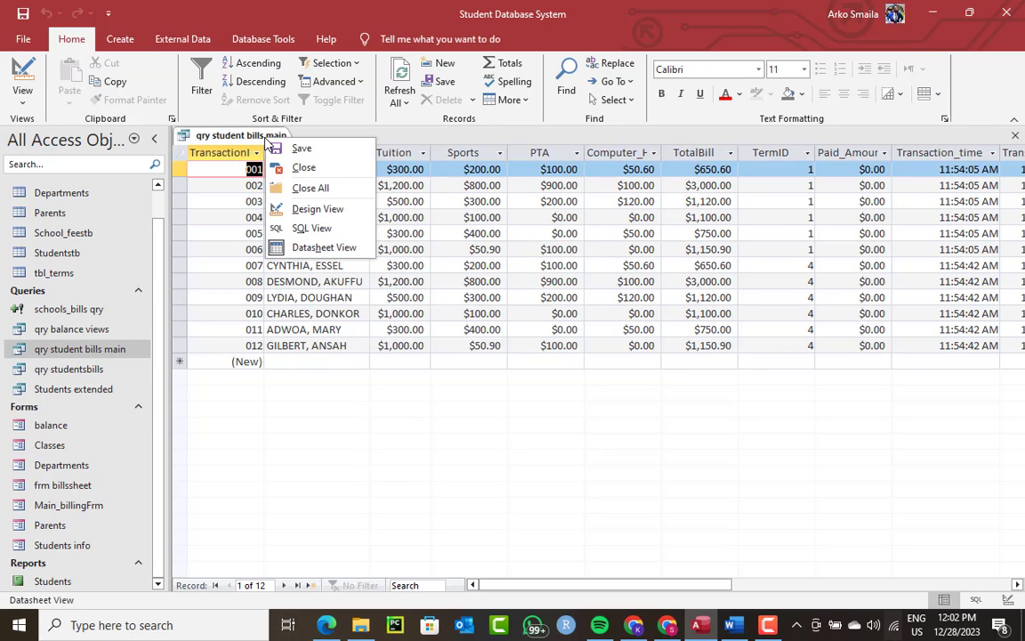
click(299, 166)
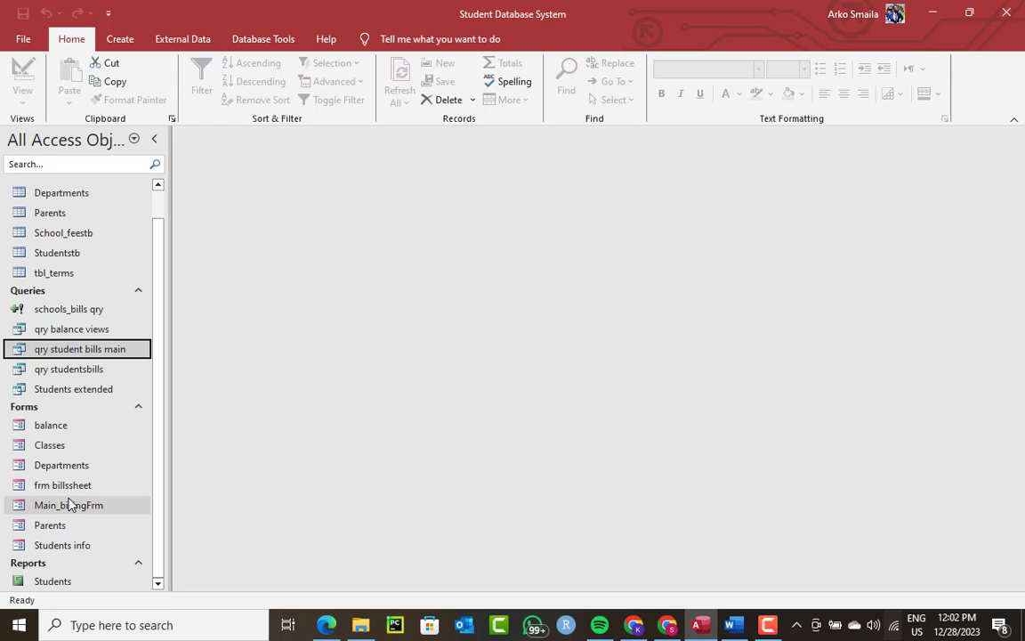
Step: Copy and paste the Students report as a new report named 'student bills'
double_click(77, 505)
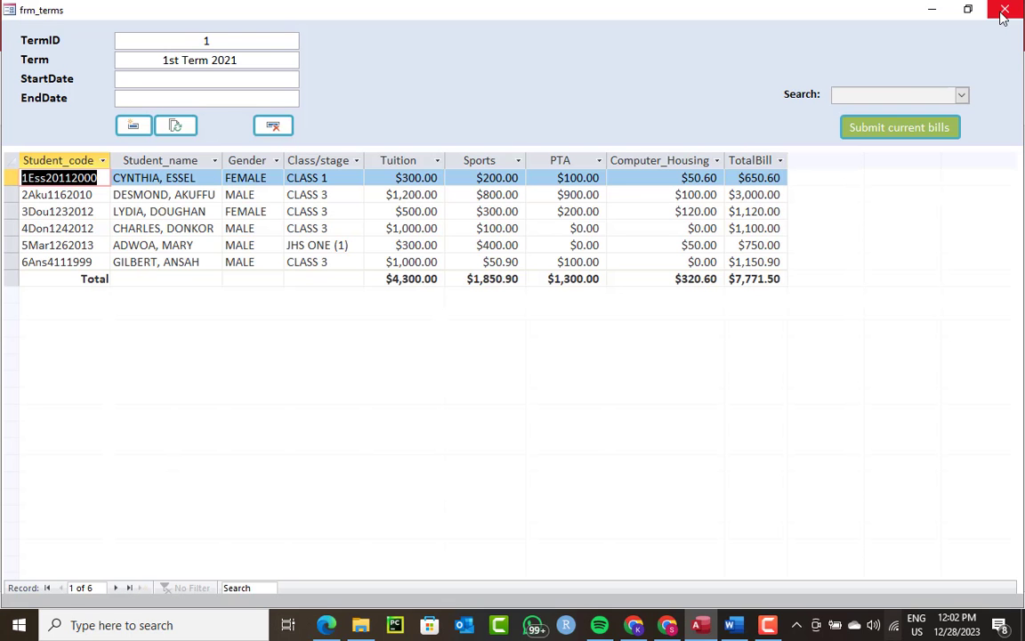
click(1005, 10)
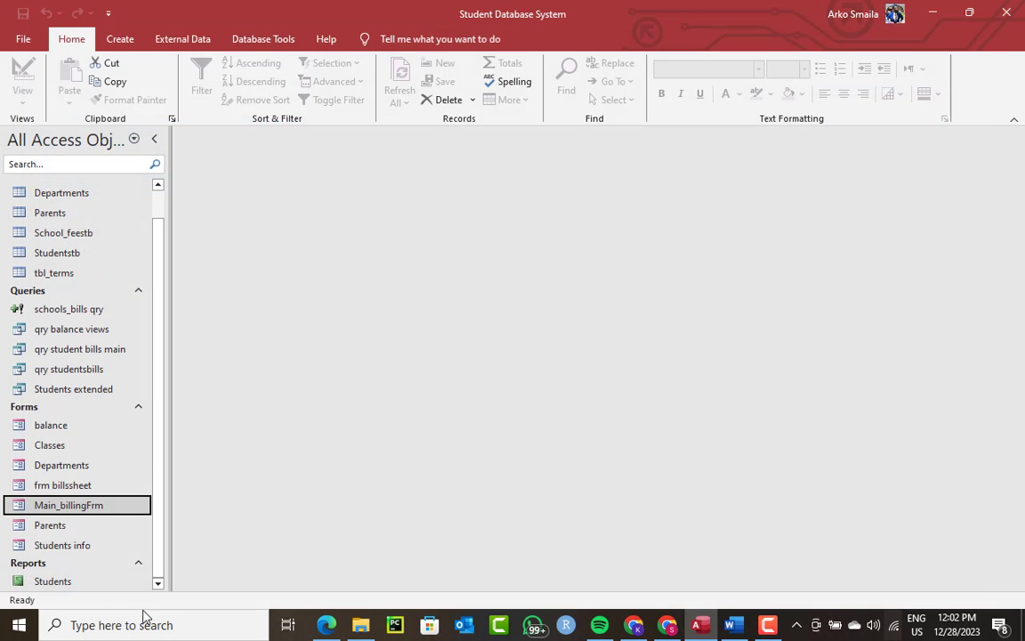
click(74, 581)
key(ctrl+c)
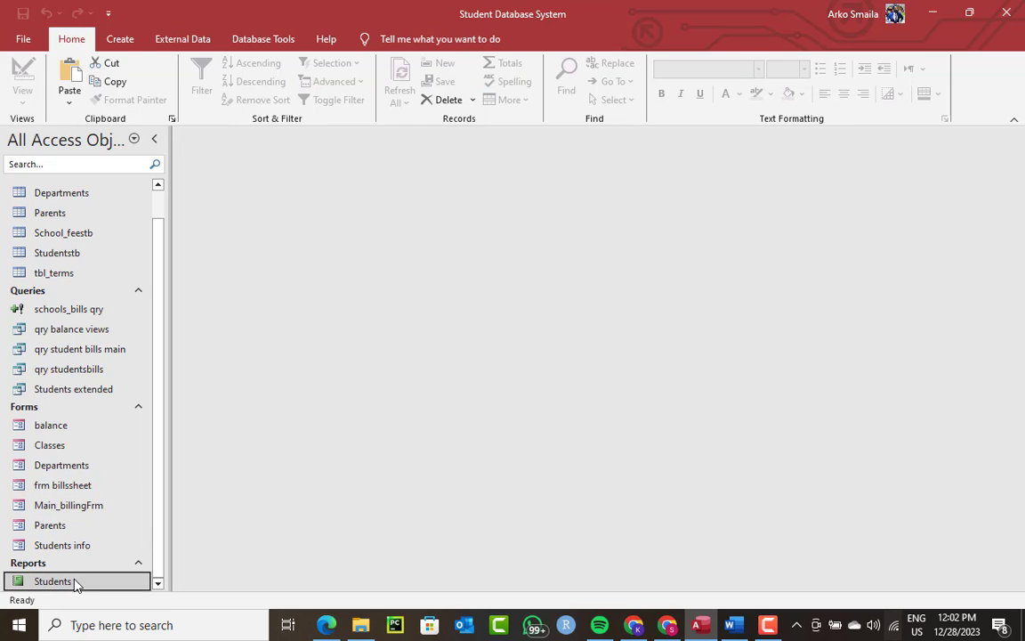
key(ctrl+v)
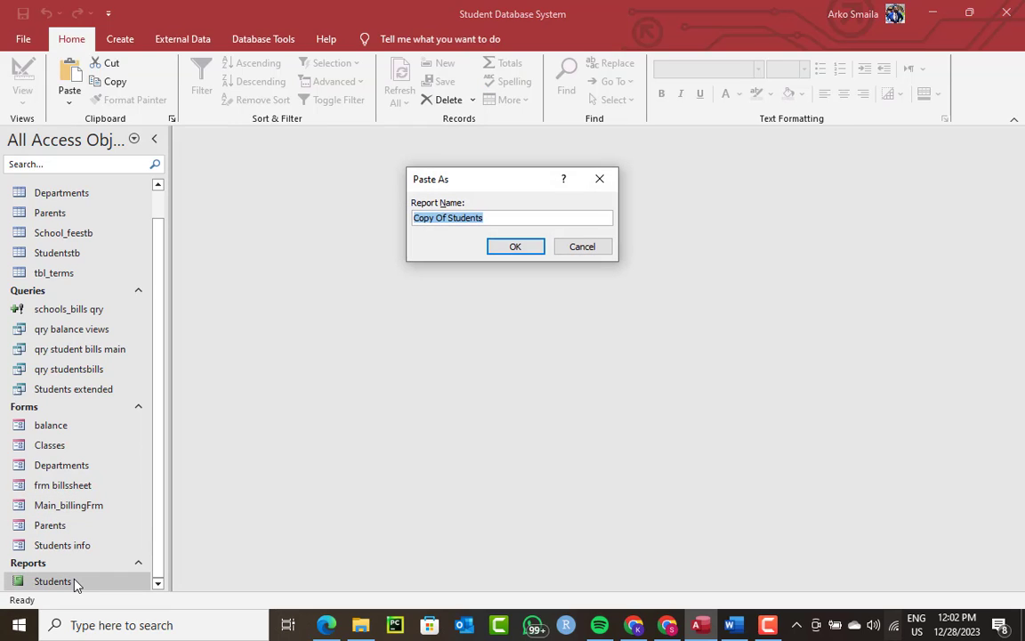
text(student bil)
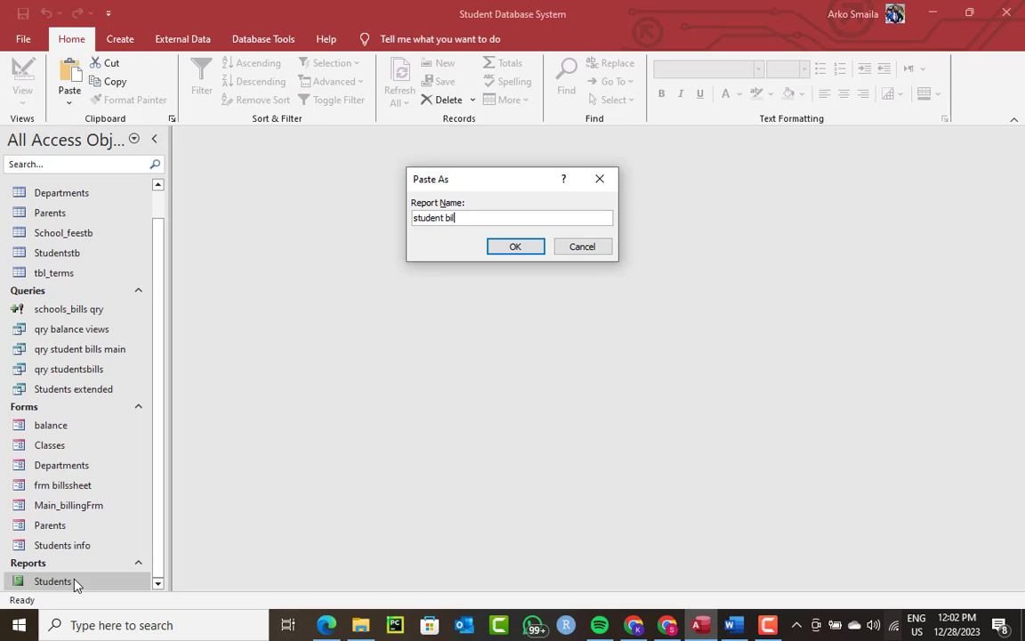
text(ls)
key(Return)
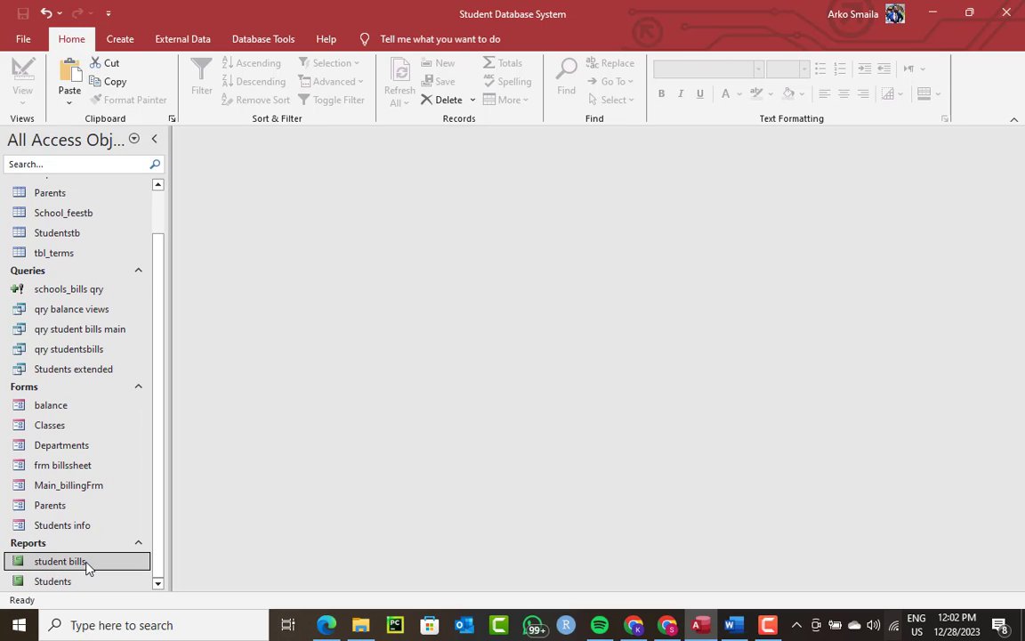
Step: Open the student bills report in Design View and select its Birthdate and Address labels
right_click(86, 565)
click(138, 350)
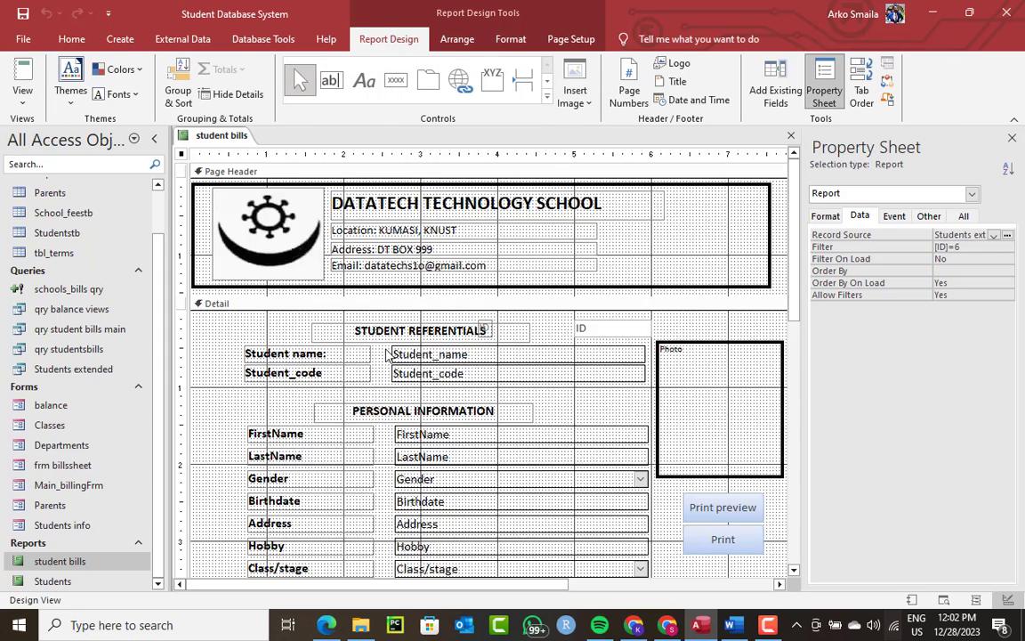
scroll(387, 354, down, 3)
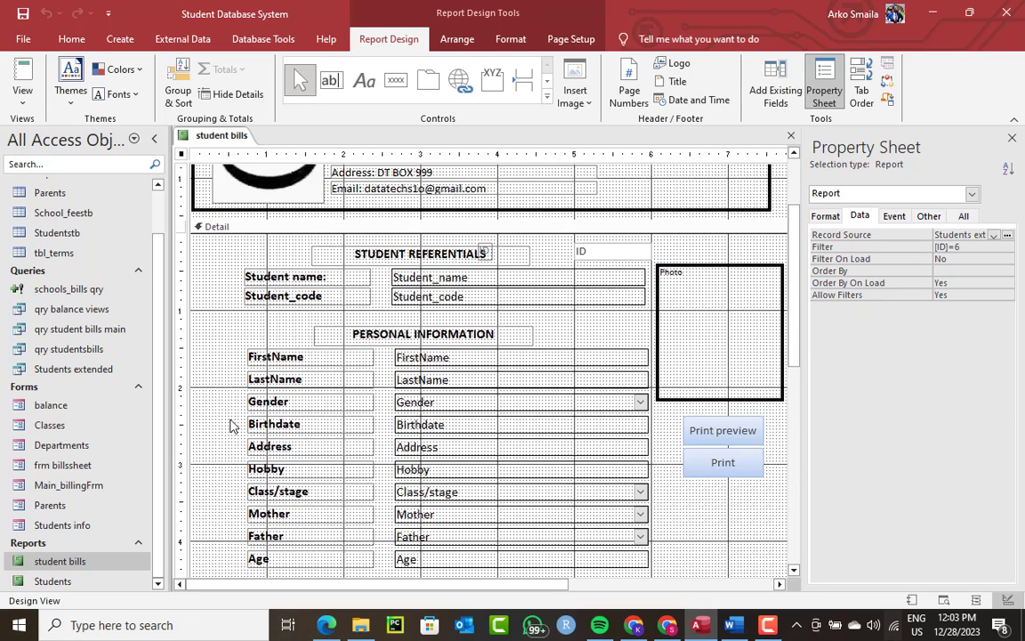
drag(229, 425, 332, 451)
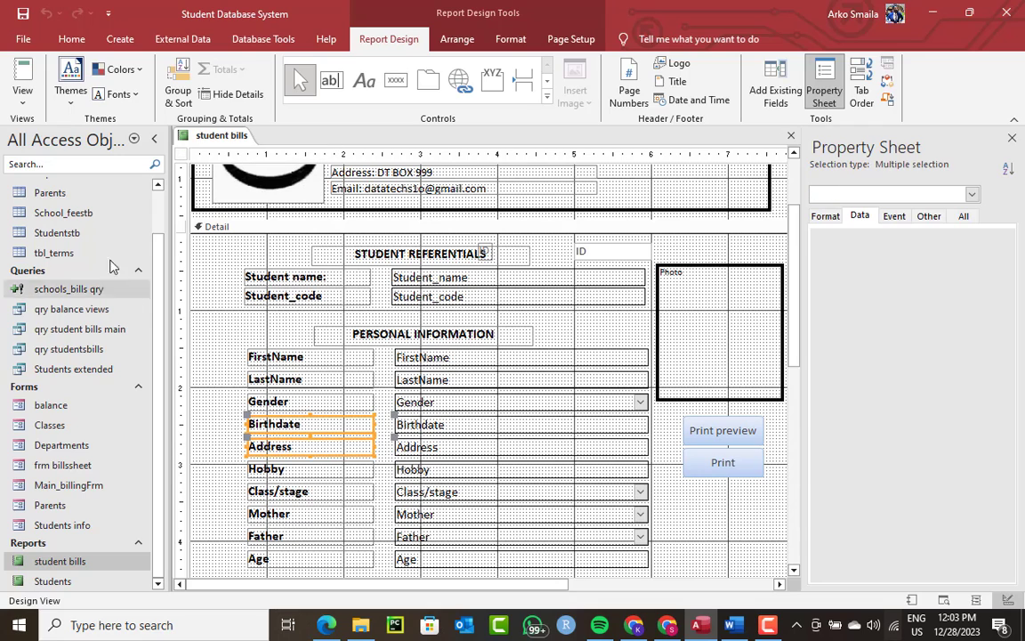
right_click(83, 332)
Step: Add the Studentstb table to qry student bills main in Design View and enlarge its field list
click(115, 357)
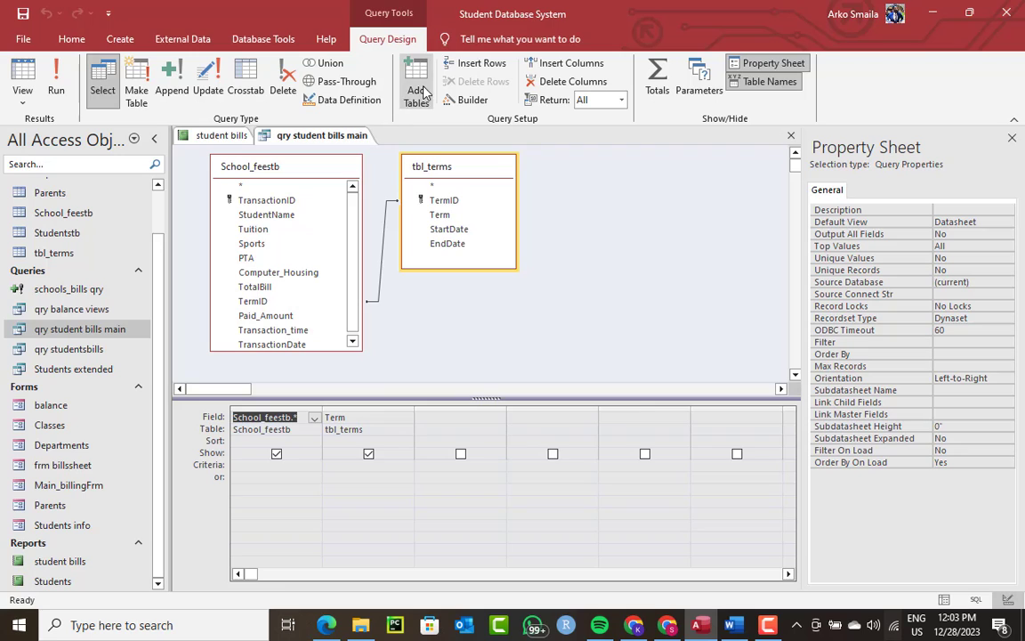
click(416, 89)
drag(495, 205, 621, 137)
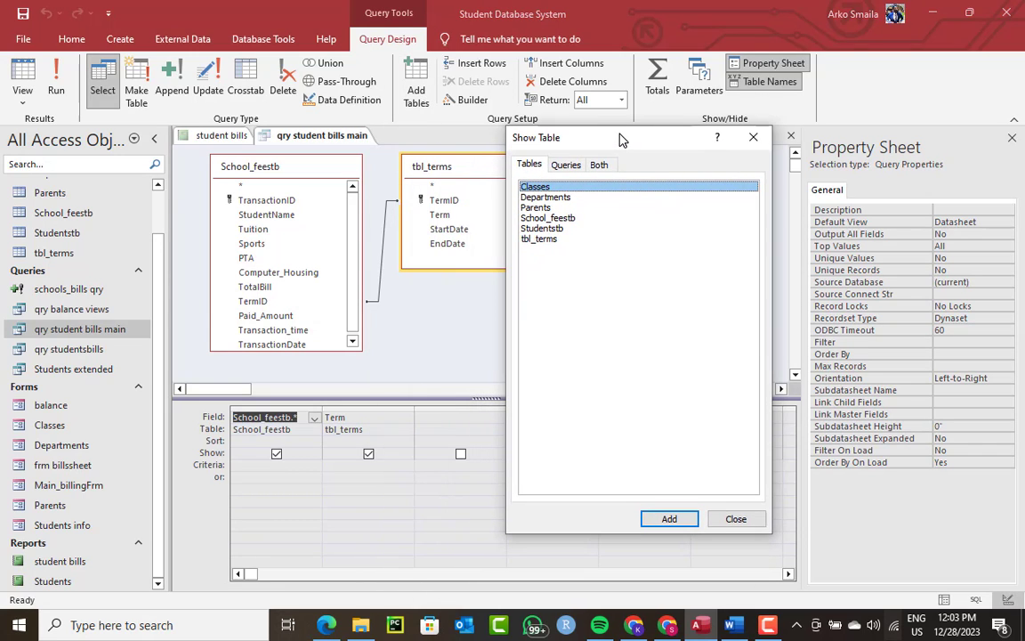
double_click(541, 229)
click(753, 137)
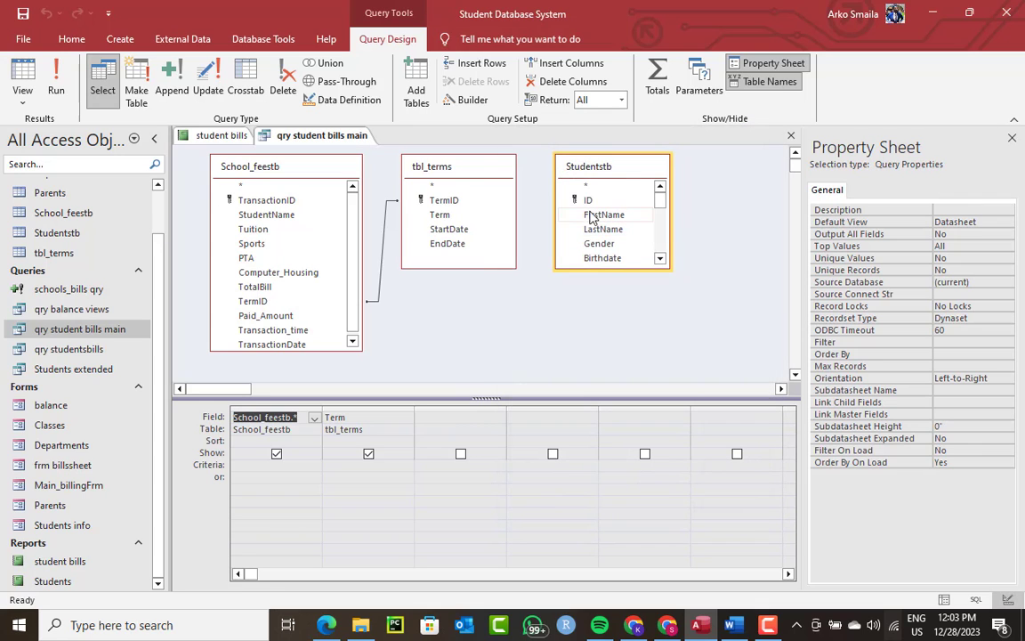
drag(610, 276, 609, 380)
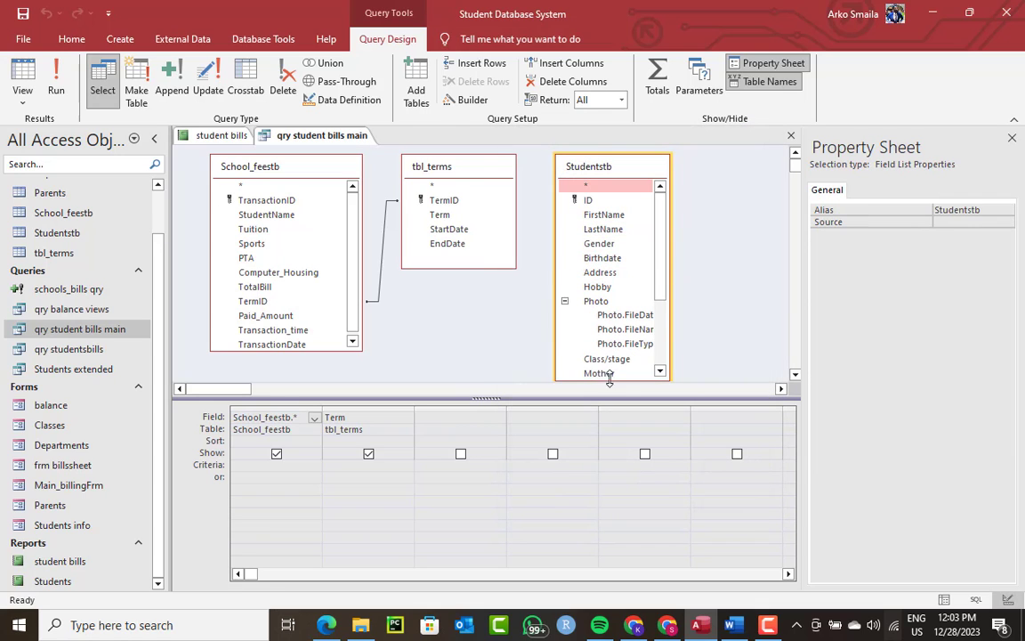
drag(659, 267, 659, 356)
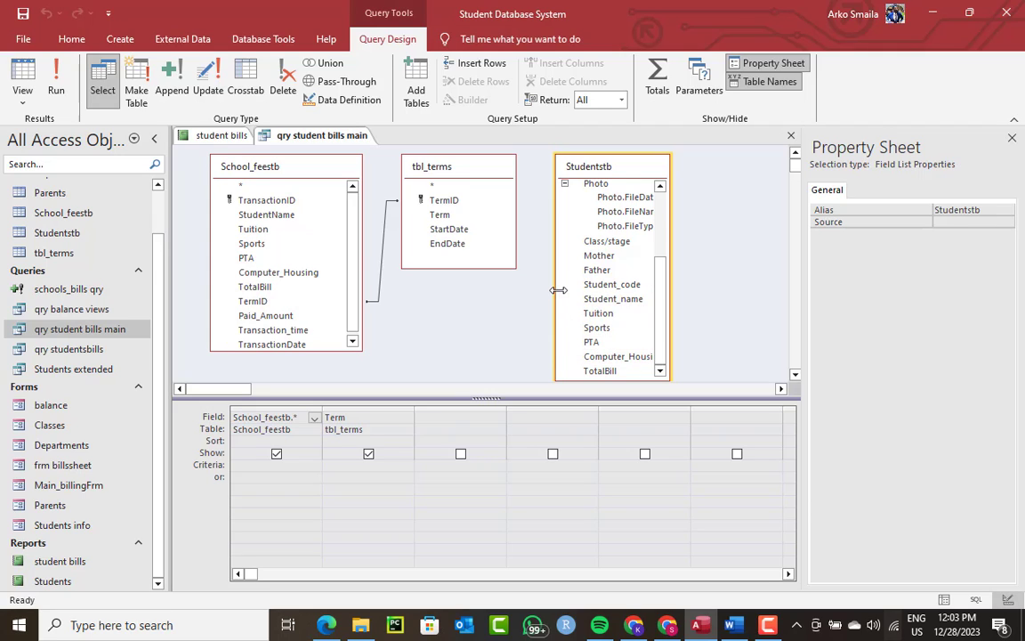
drag(558, 290, 516, 291)
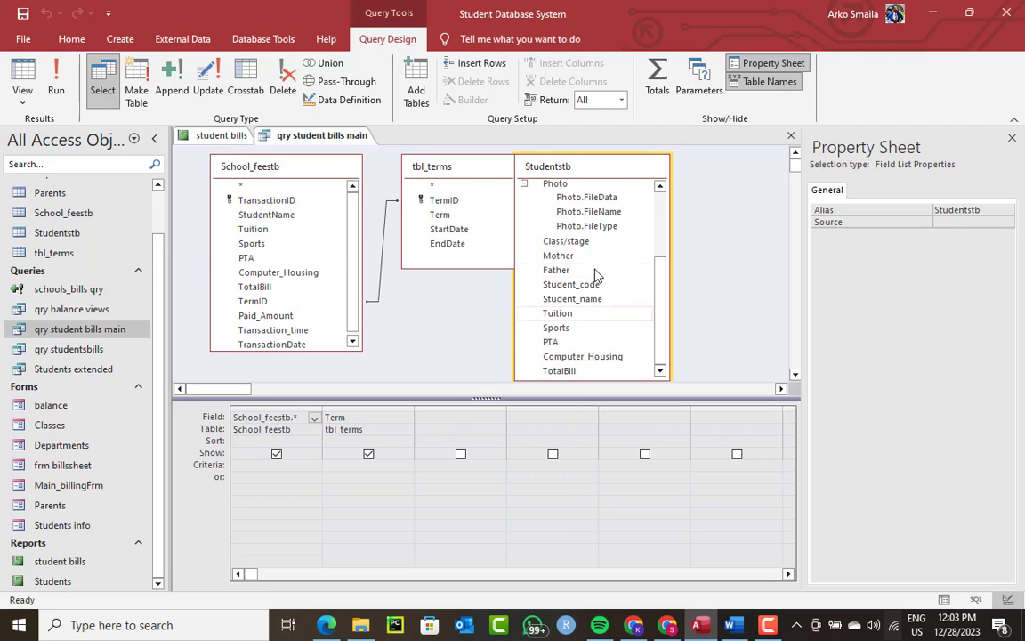
Step: Add FirstName, LastName, Gender, Birthdate and Class/stage to the grid and run the query
scroll(602, 269, up, 3)
scroll(599, 270, down, 3)
click(584, 301)
drag(585, 306, 278, 218)
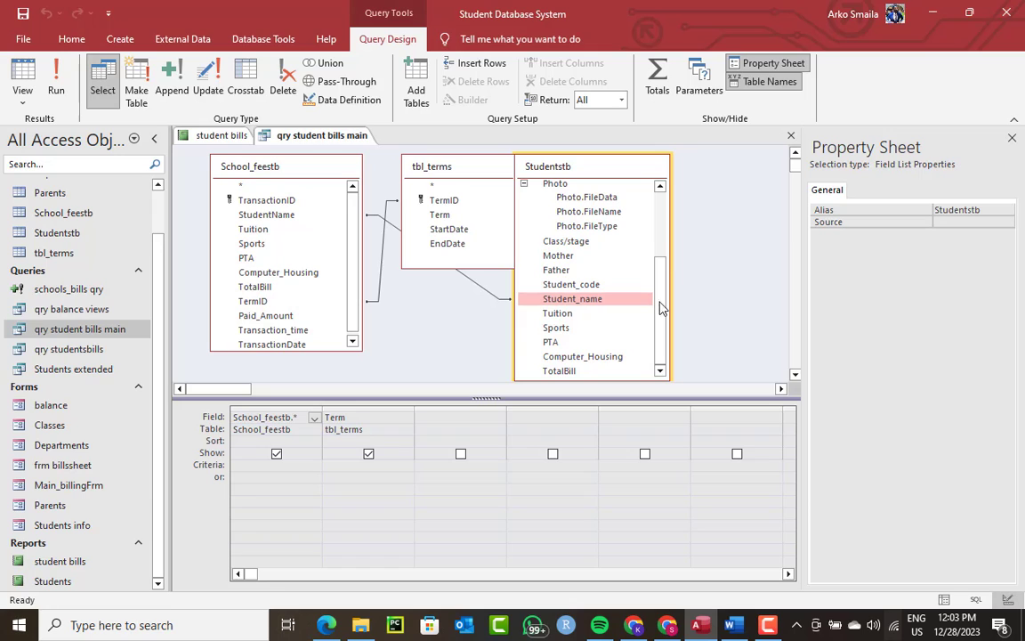
drag(661, 307, 659, 249)
double_click(567, 215)
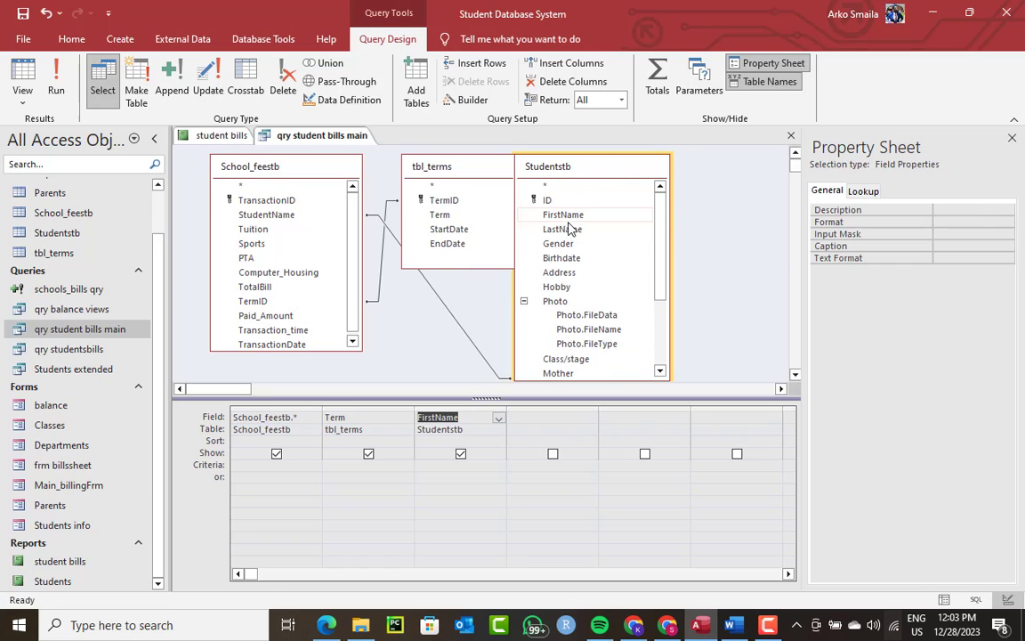
double_click(564, 229)
double_click(561, 243)
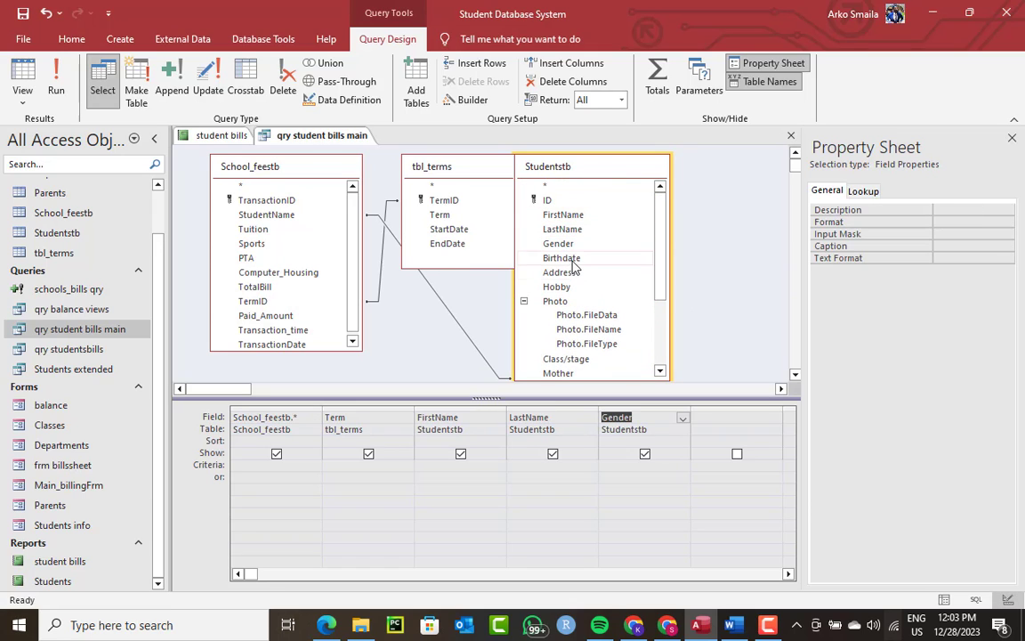
double_click(561, 258)
scroll(587, 271, down, 3)
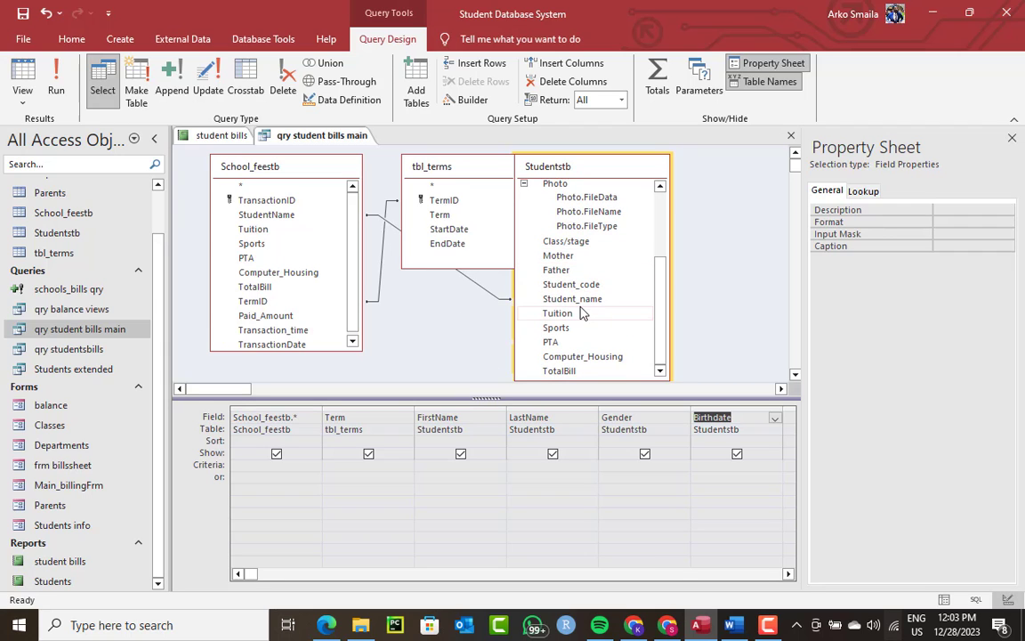
double_click(525, 240)
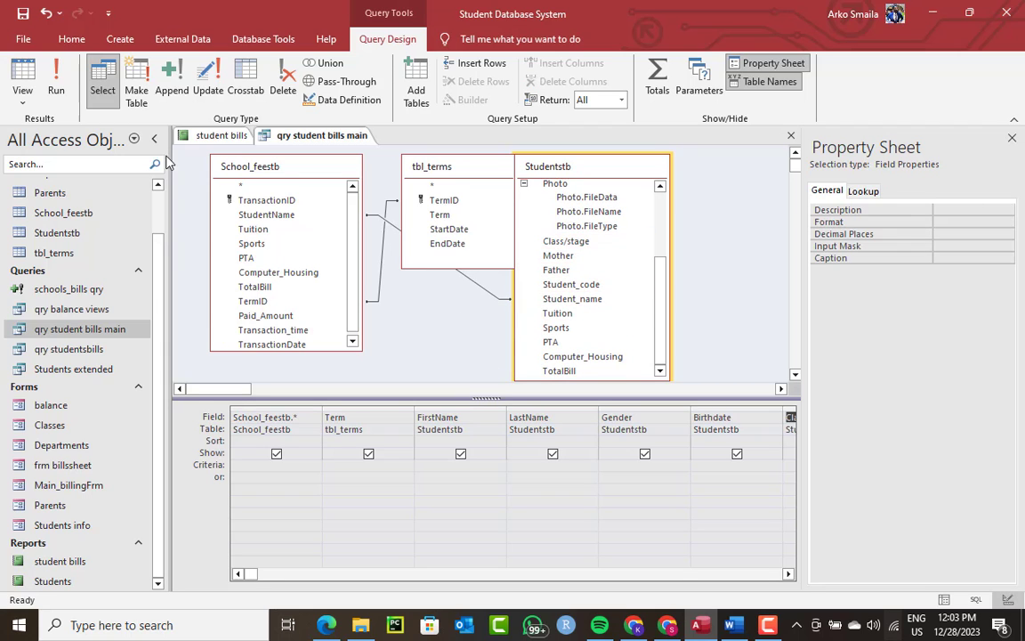
click(57, 96)
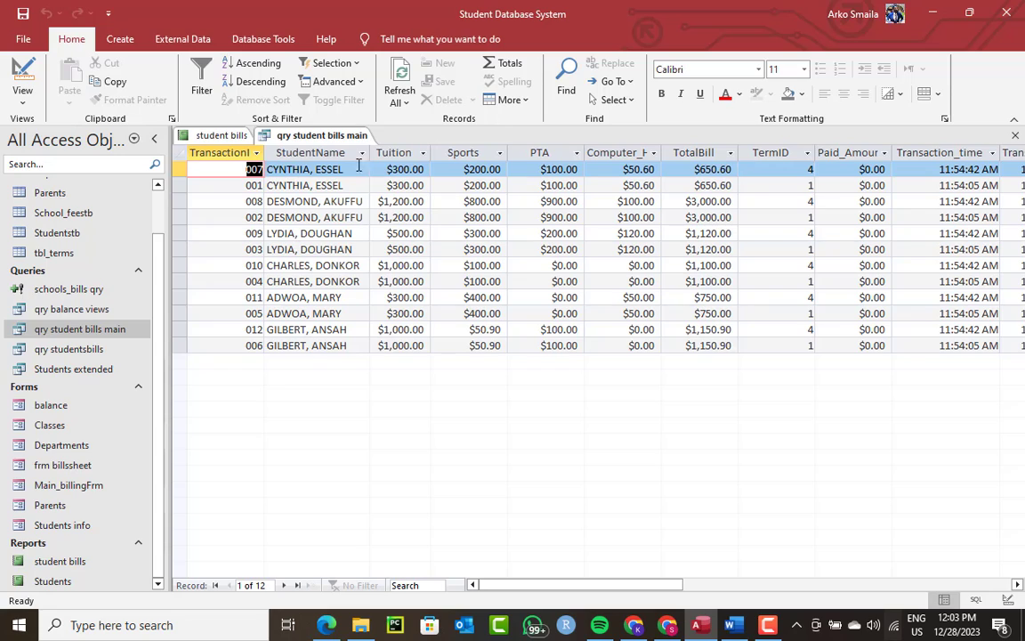
right_click(311, 135)
Step: Close the query and delete the Address, Hobby, Mother, Father and Age fields from the report
click(343, 169)
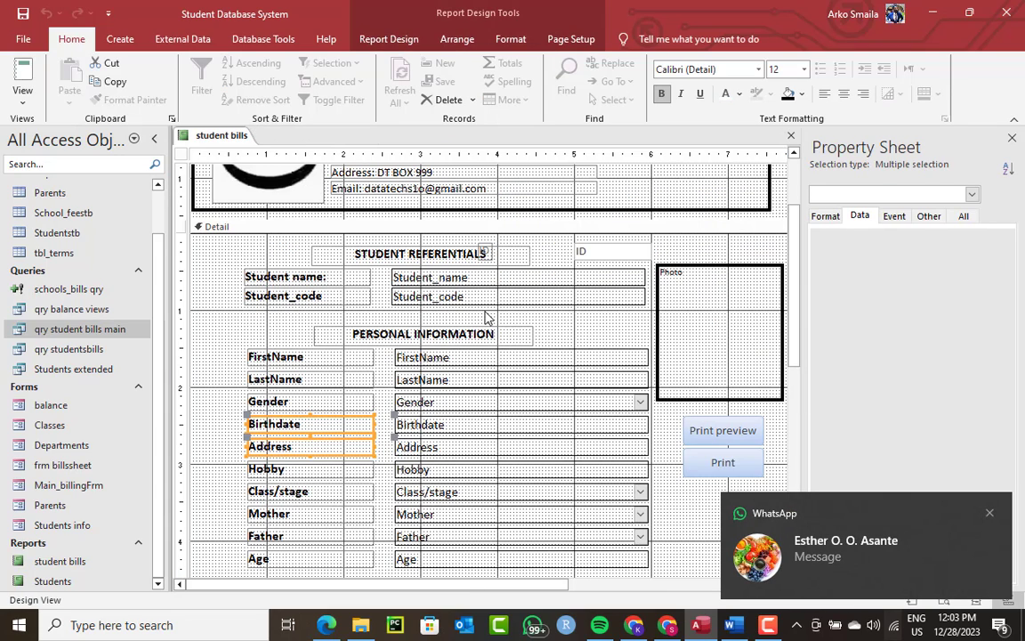
scroll(487, 318, down, 5)
click(215, 267)
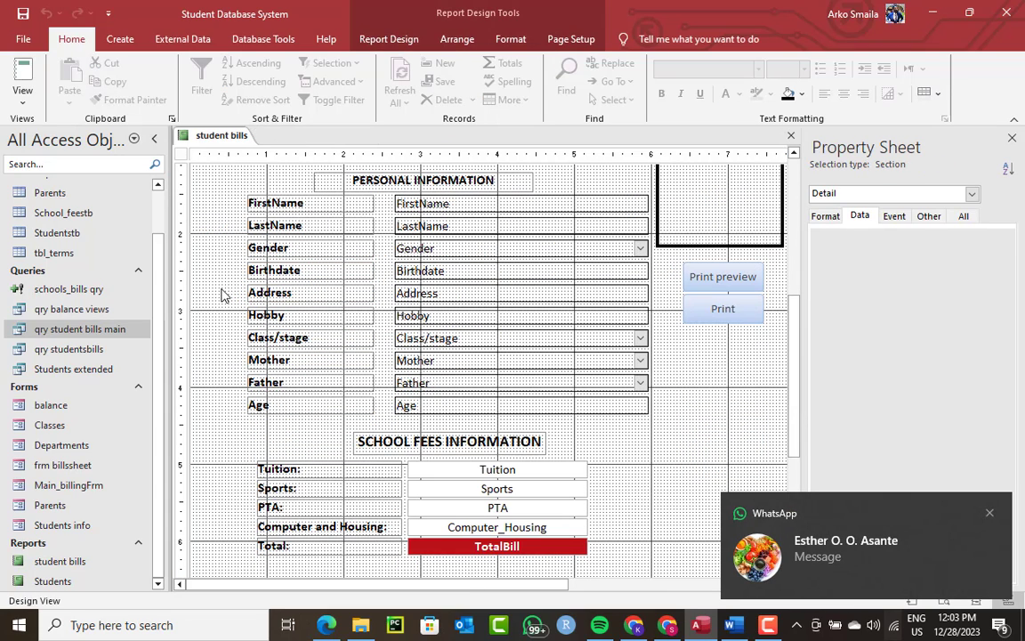
drag(200, 261, 399, 302)
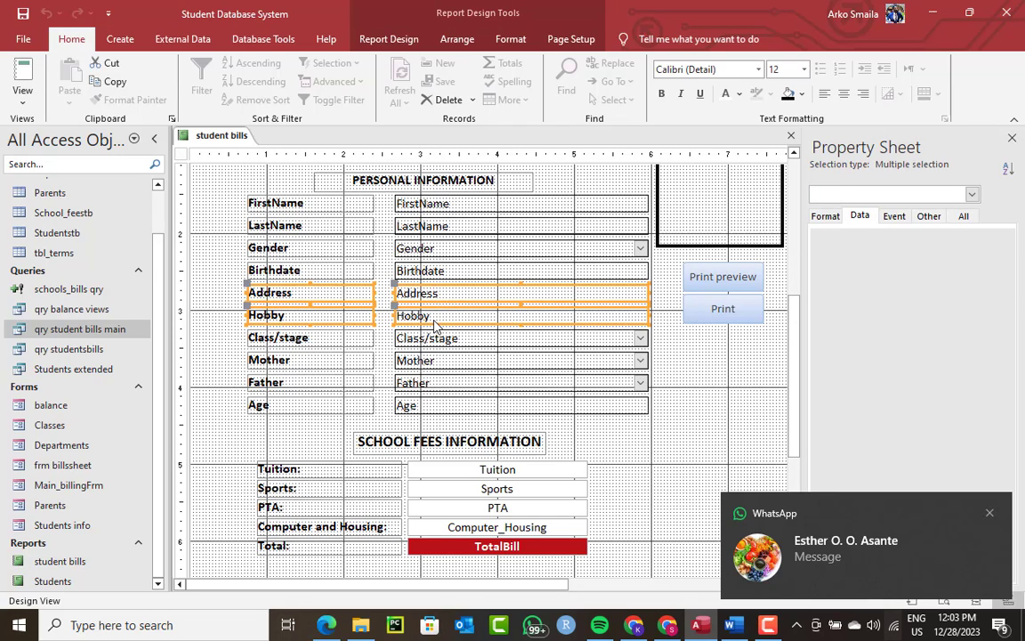
key(Delete)
drag(218, 350, 498, 414)
key(Delete)
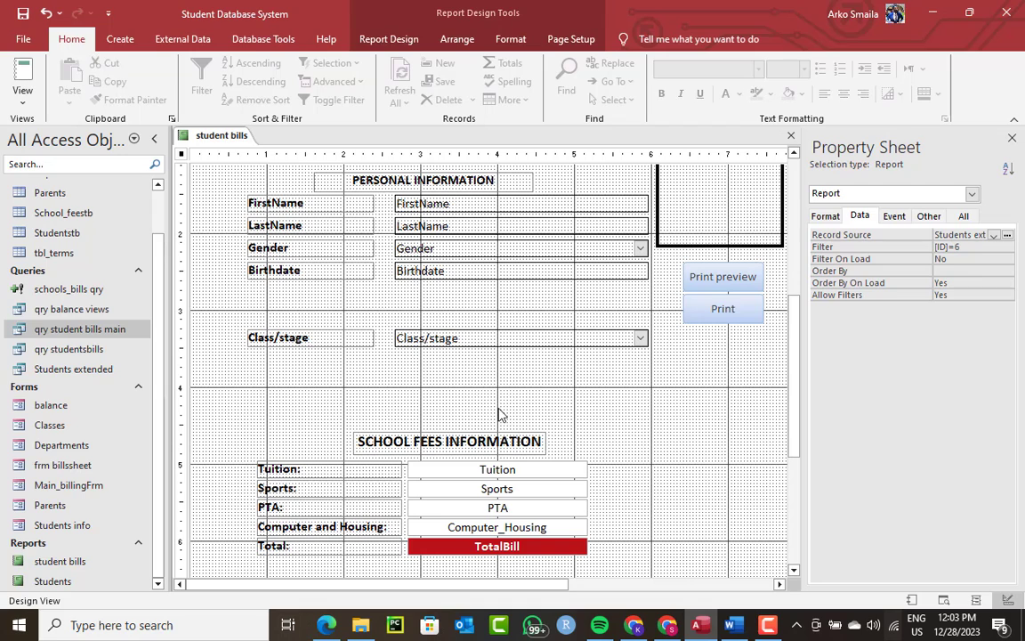
Step: Move Class/stage up beneath Birthdate and the School Fees block up beneath it
drag(467, 351, 327, 332)
key(Up)
key(Up)
key(Up)
key(Up)
key(Up)
key(Up)
key(Up)
key(Up)
key(Up)
key(Up)
key(Up)
key(Up)
key(Up)
key(Up)
key(Up)
key(Up)
key(Up)
key(Up)
key(Up)
key(Up)
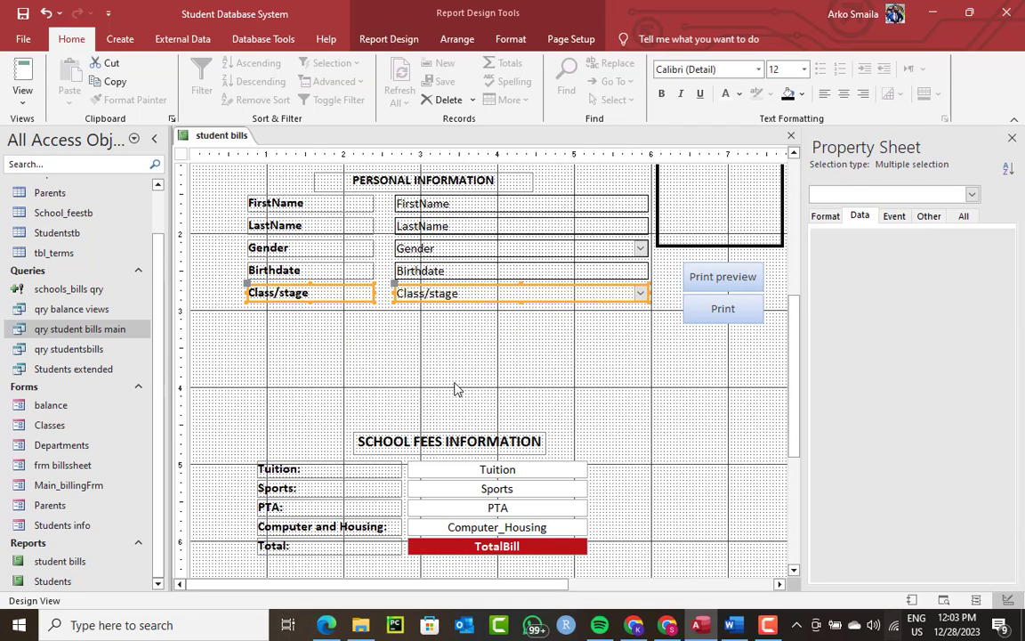
click(587, 407)
drag(520, 377, 297, 565)
key(Up)
key(Up)
key(Up)
key(Up)
key(Up)
key(Up)
key(Up)
key(Up)
key(Up)
key(Up)
key(Up)
key(Up)
key(Up)
key(Up)
key(Up)
key(Up)
key(Up)
key(Up)
key(Up)
key(Up)
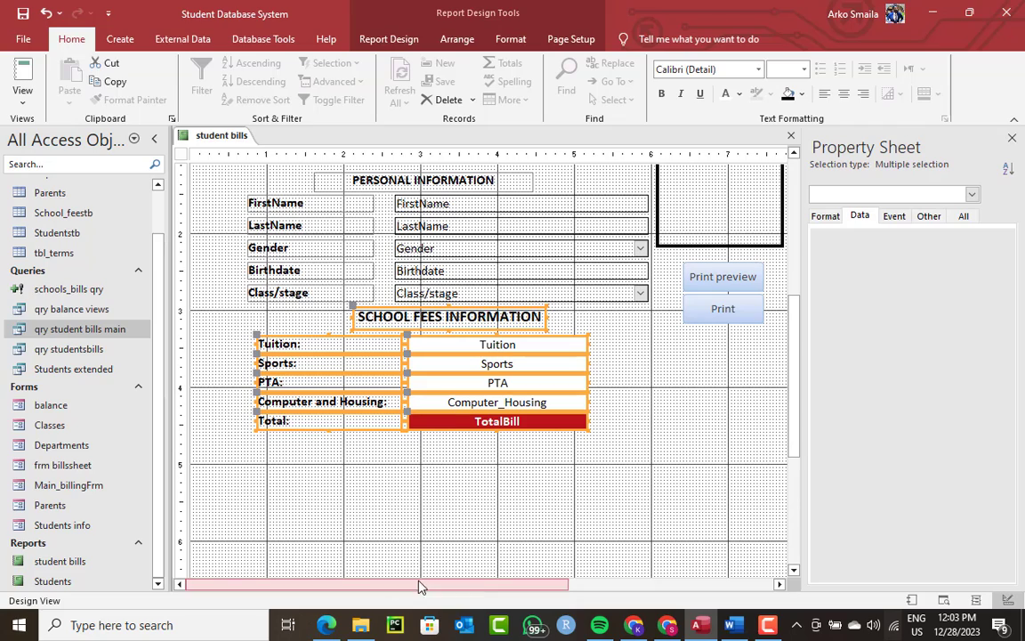
key(Down)
key(Down)
click(435, 508)
scroll(448, 508, down, 1)
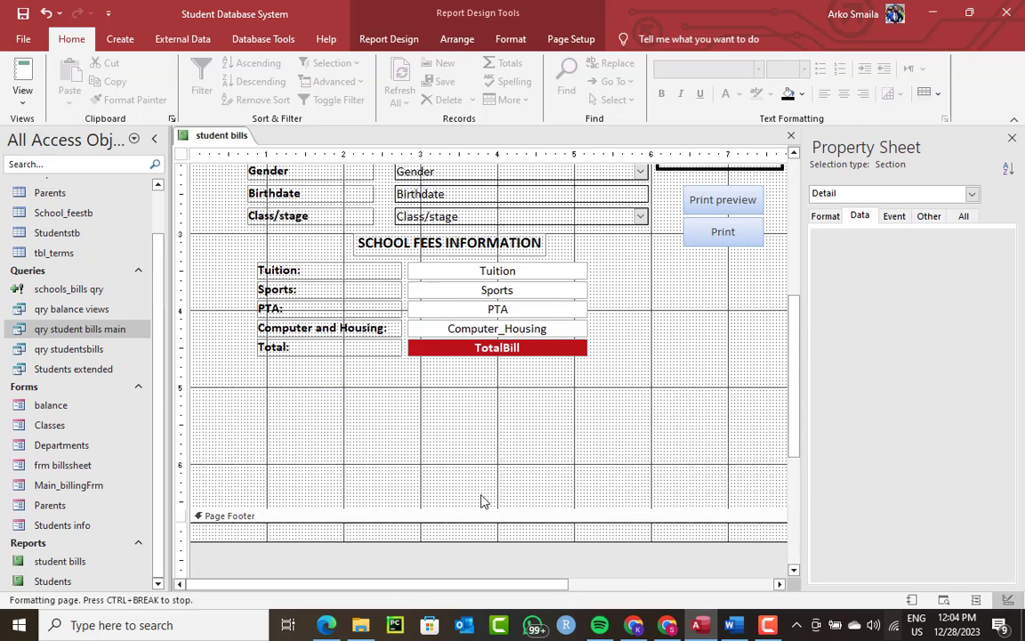
scroll(480, 498, up, 1)
scroll(469, 525, down, 1)
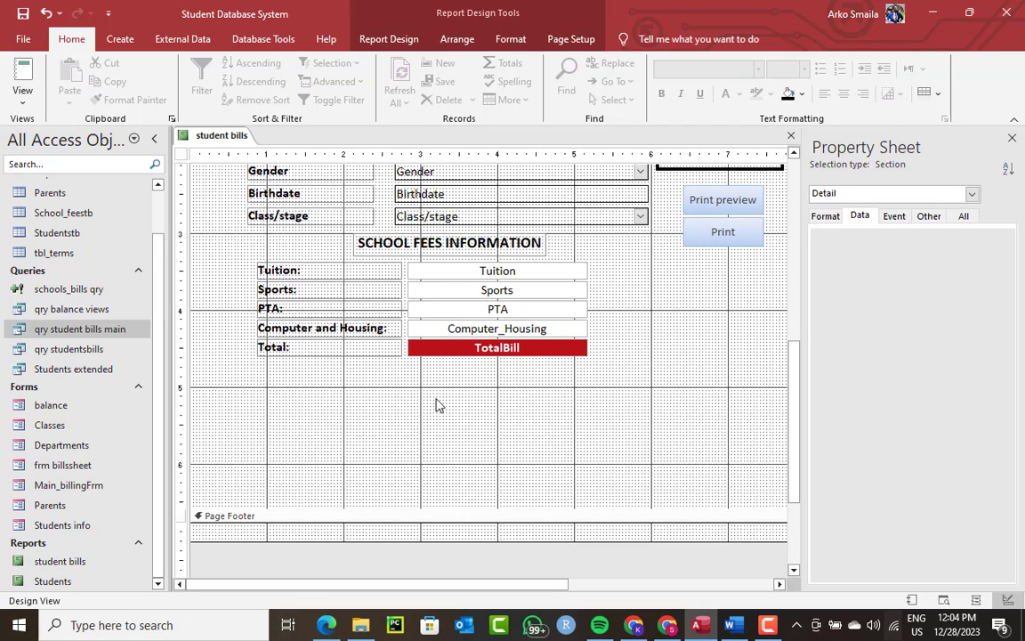
Step: Duplicate the SCHOOL FEES INFORMATION heading and move the copy below the Total row
click(431, 247)
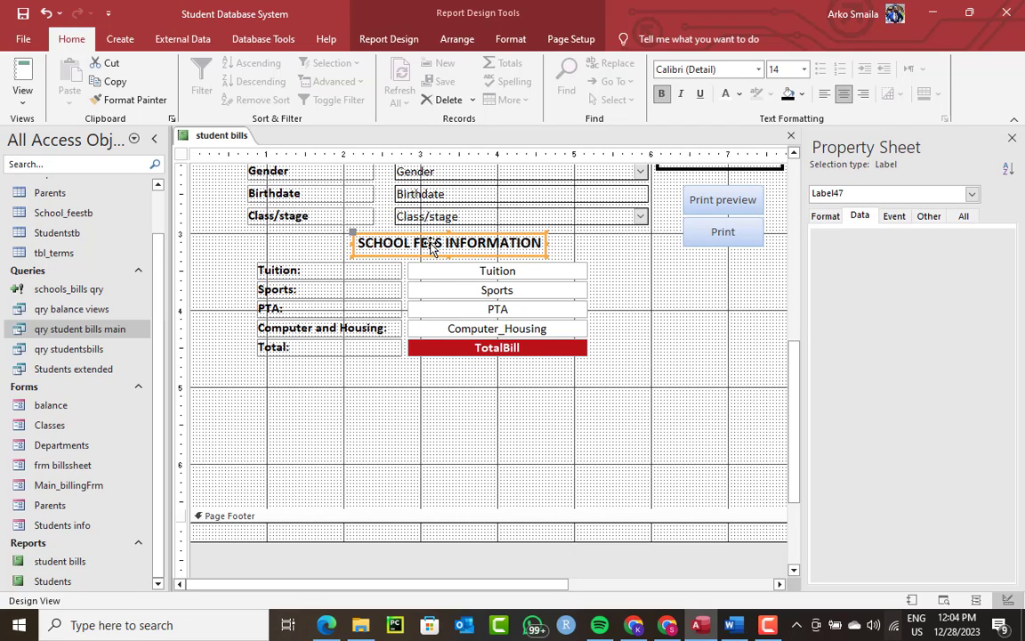
key(ctrl+c)
key(ctrl+v)
key(Down)
key(Down)
key(Down)
key(Down)
key(Down)
key(Down)
key(Down)
key(Down)
key(Down)
key(Down)
key(Down)
key(Down)
key(Down)
key(Down)
key(Down)
key(Down)
key(Down)
key(Down)
key(Down)
key(Down)
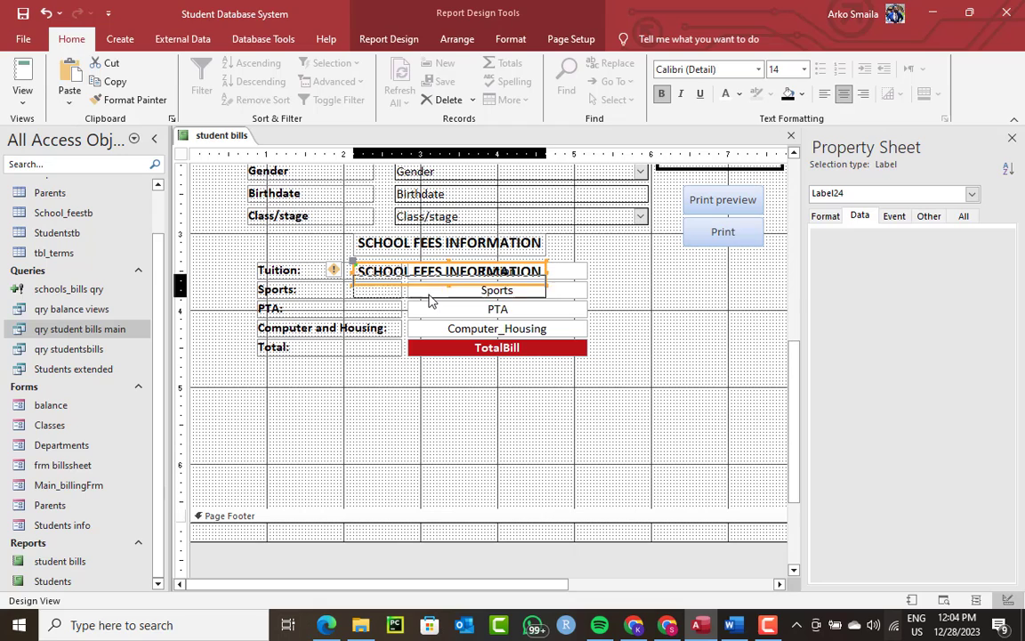
key(Down)
key(Down)
key(Down)
key(Left)
key(Left)
key(Left)
key(Left)
key(Left)
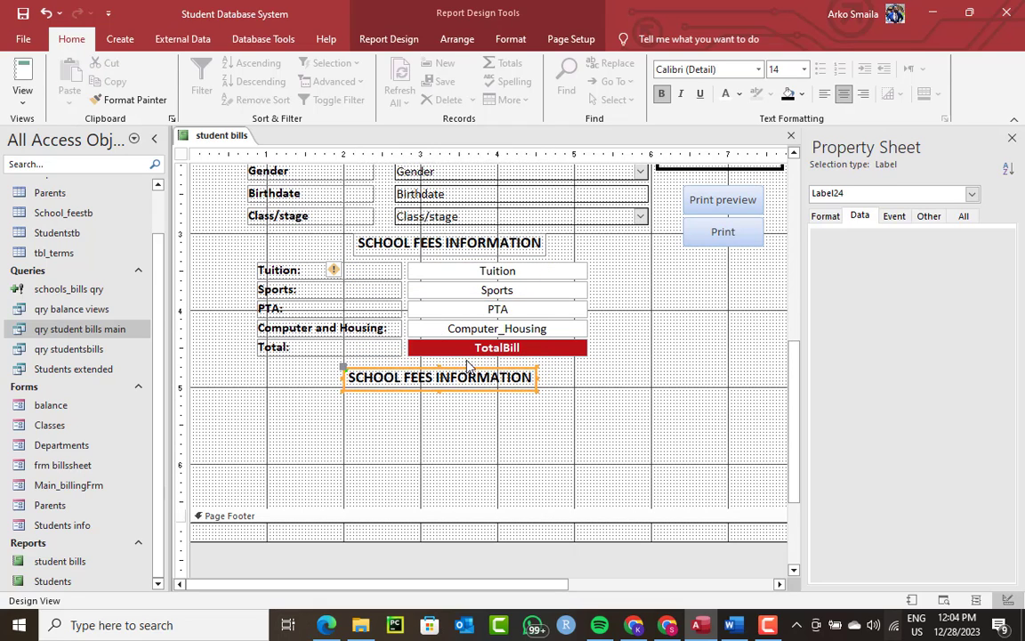
Step: Retype the copied heading as TERM INFORMATION and nudge it slightly right
drag(525, 377, 344, 377)
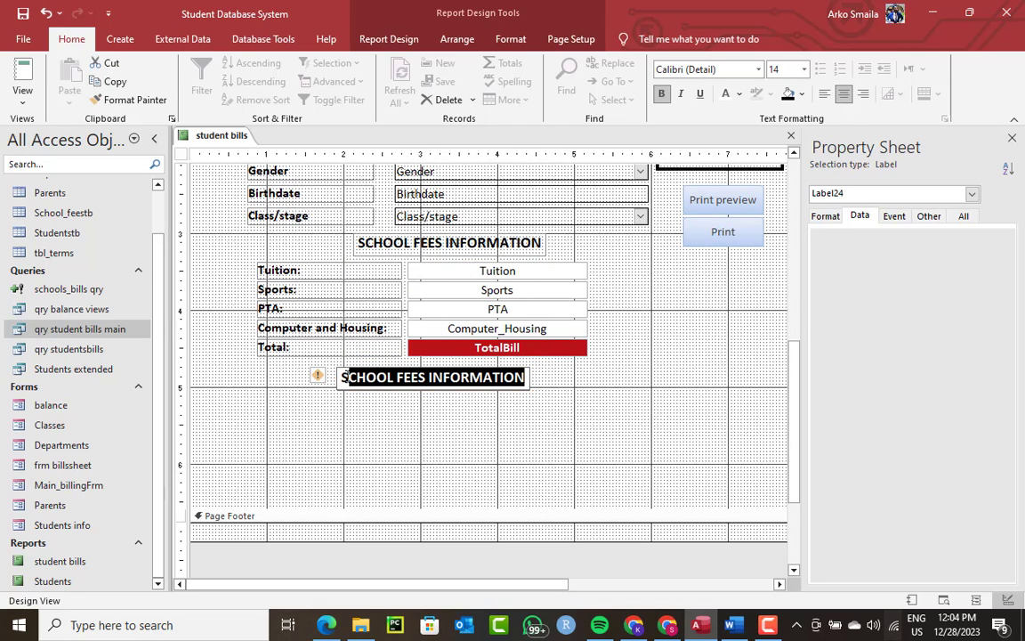
key(Caps_Lock)
text(T)
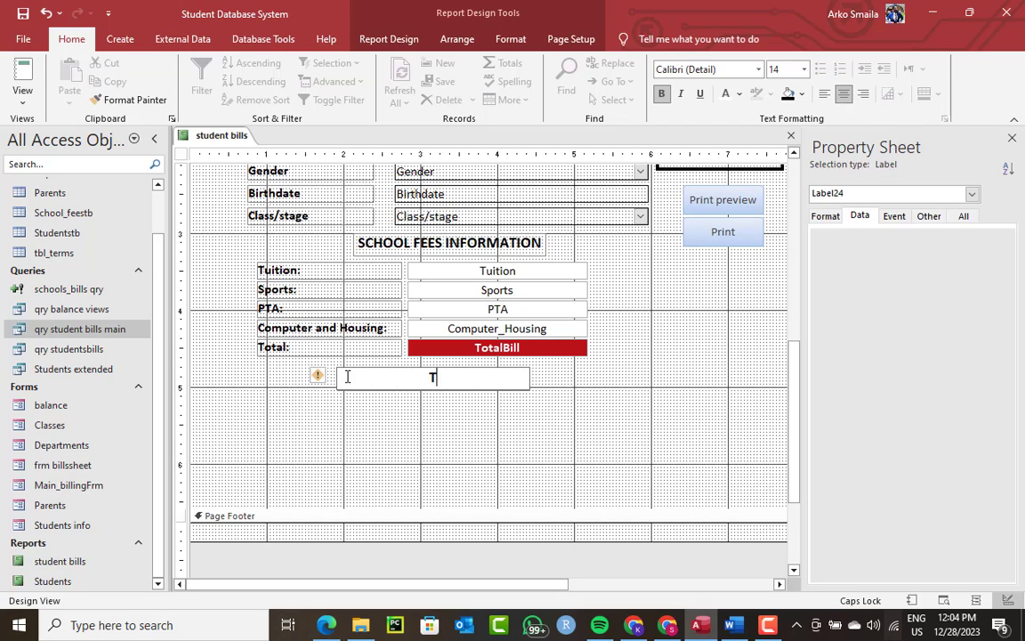
text(ERM INFORMATION)
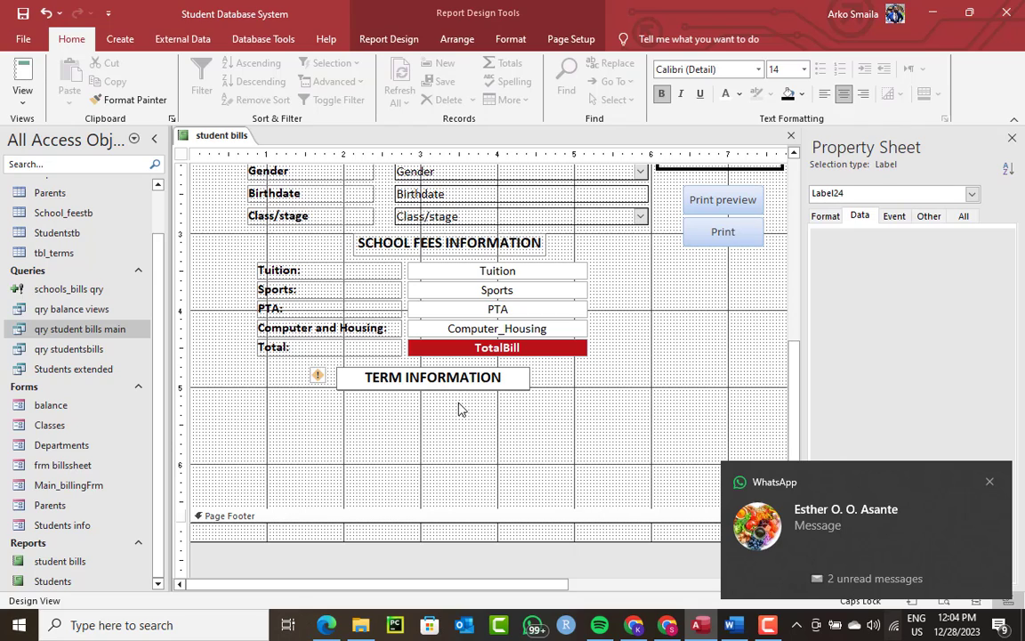
click(492, 408)
click(497, 377)
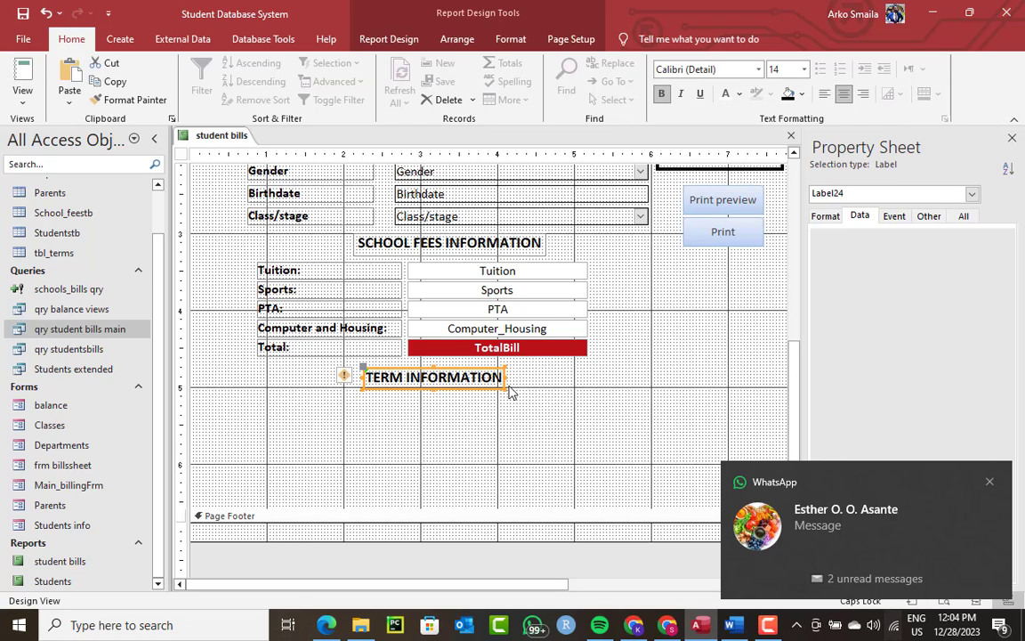
key(Right)
key(Right)
key(Right)
key(Right)
key(Right)
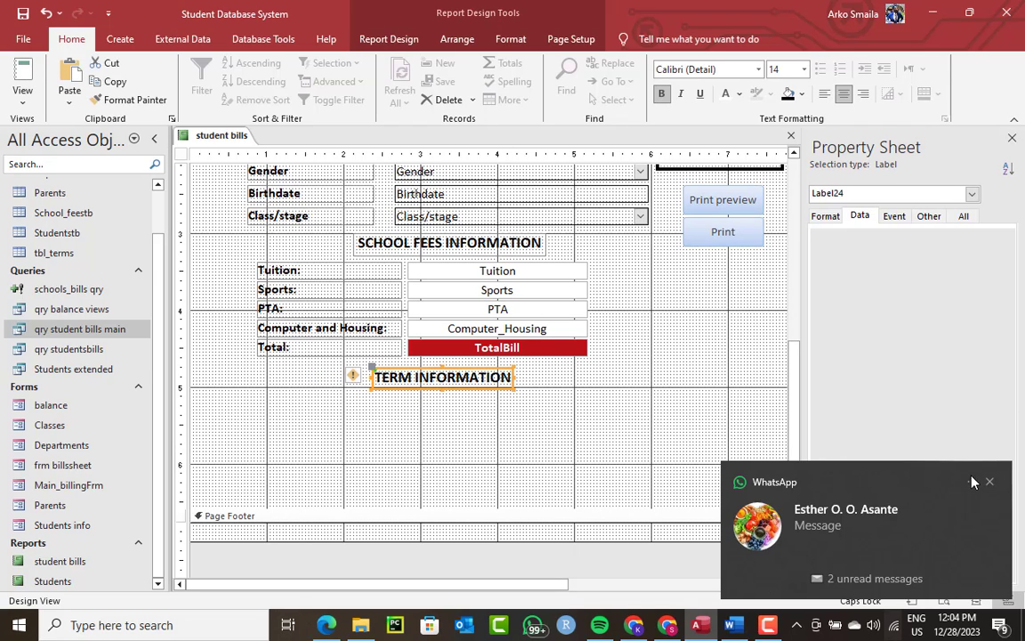
Step: Dismiss the chat notification, deselect the heading, and show the report's field list
click(989, 481)
click(561, 435)
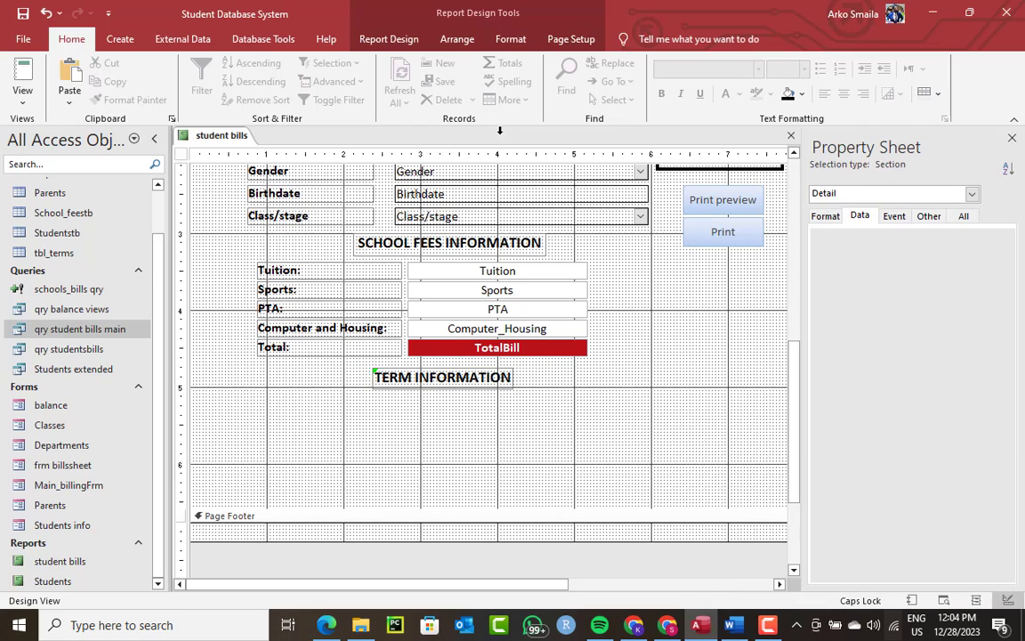
click(389, 40)
click(775, 84)
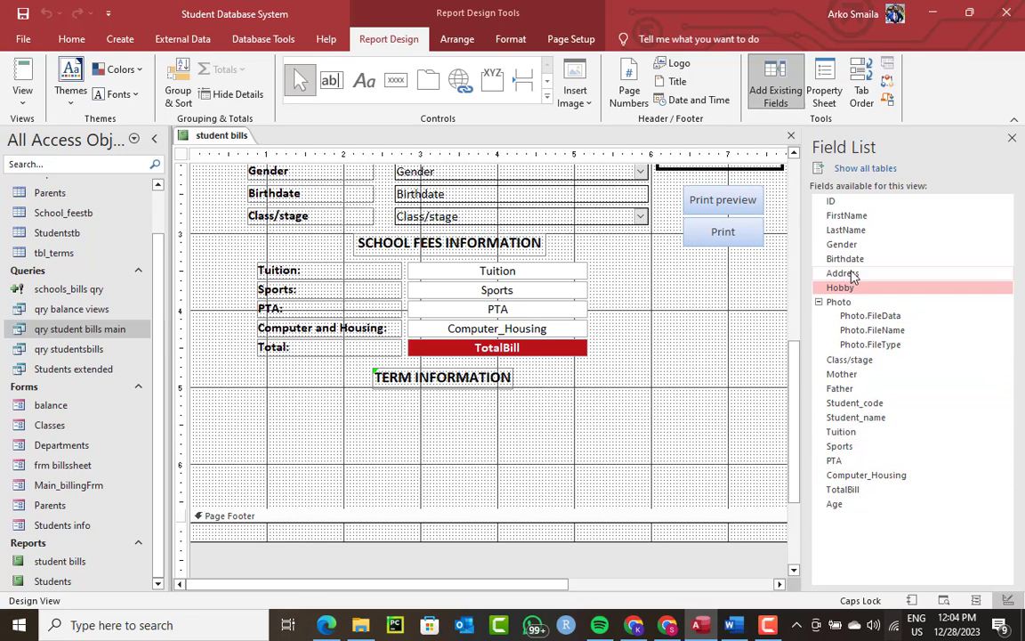
Step: Change the report's record source to qry student bills main and list its fields
double_click(181, 156)
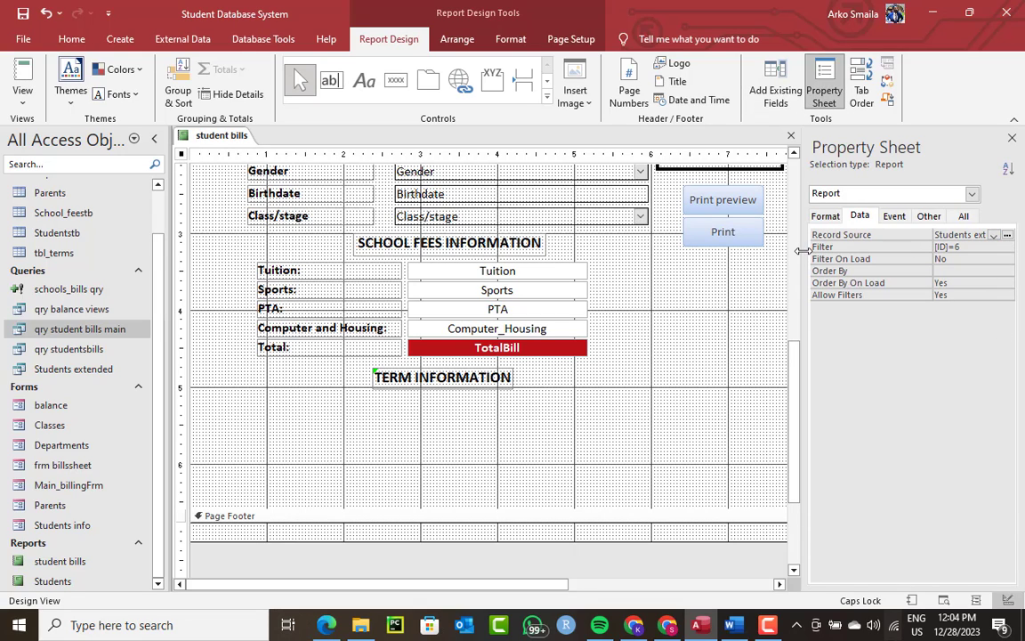
drag(802, 250, 767, 250)
click(994, 234)
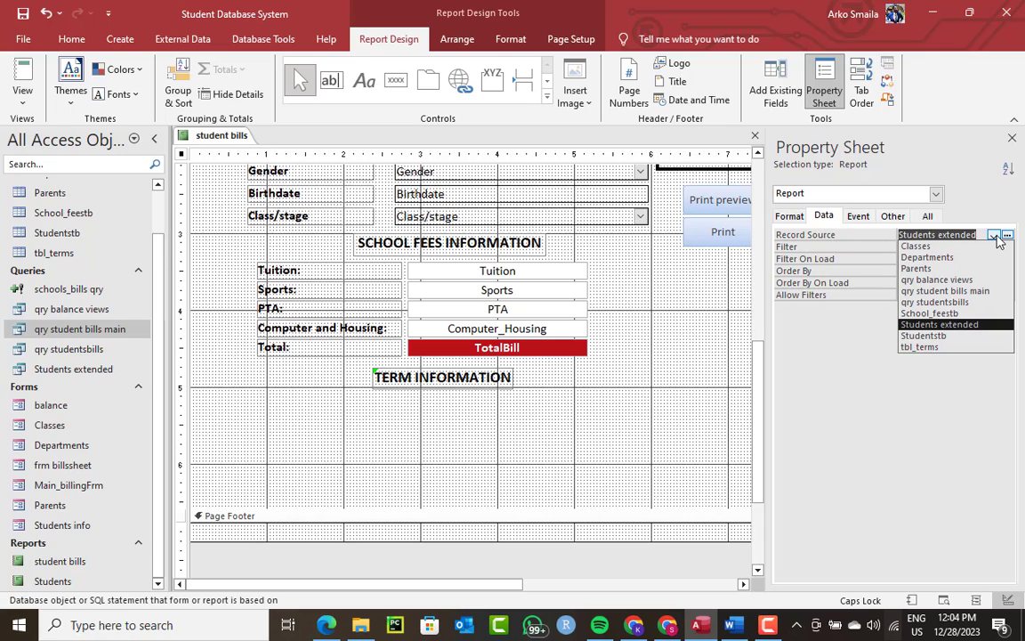
click(934, 290)
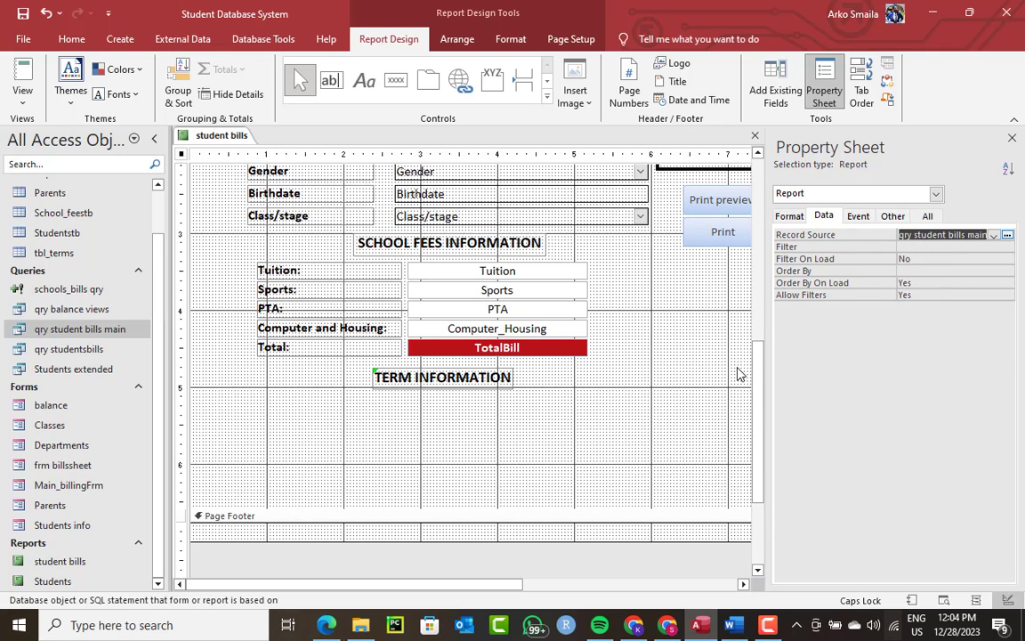
click(674, 396)
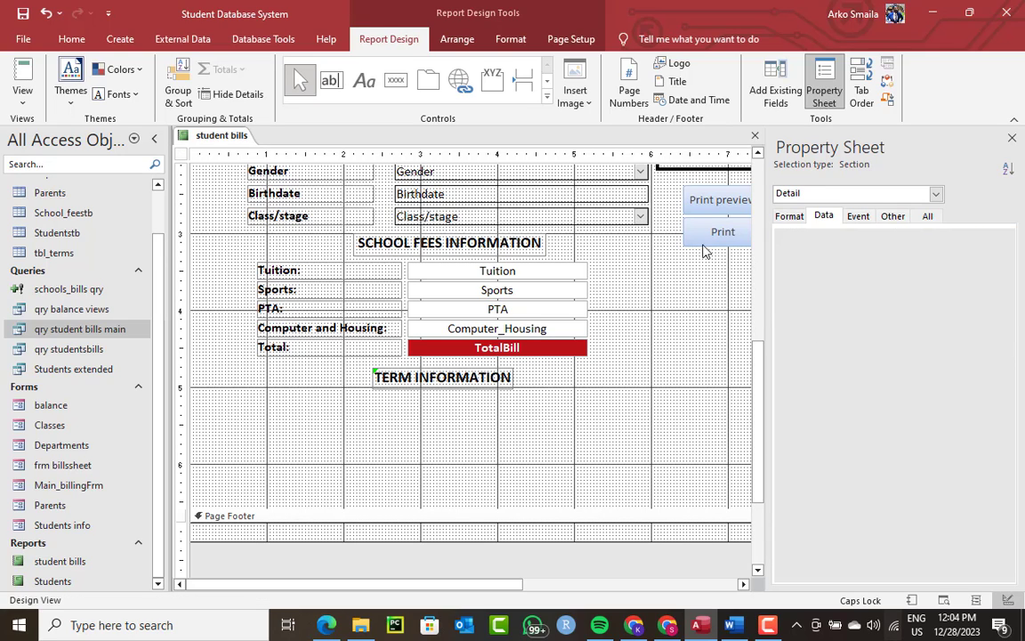
click(772, 99)
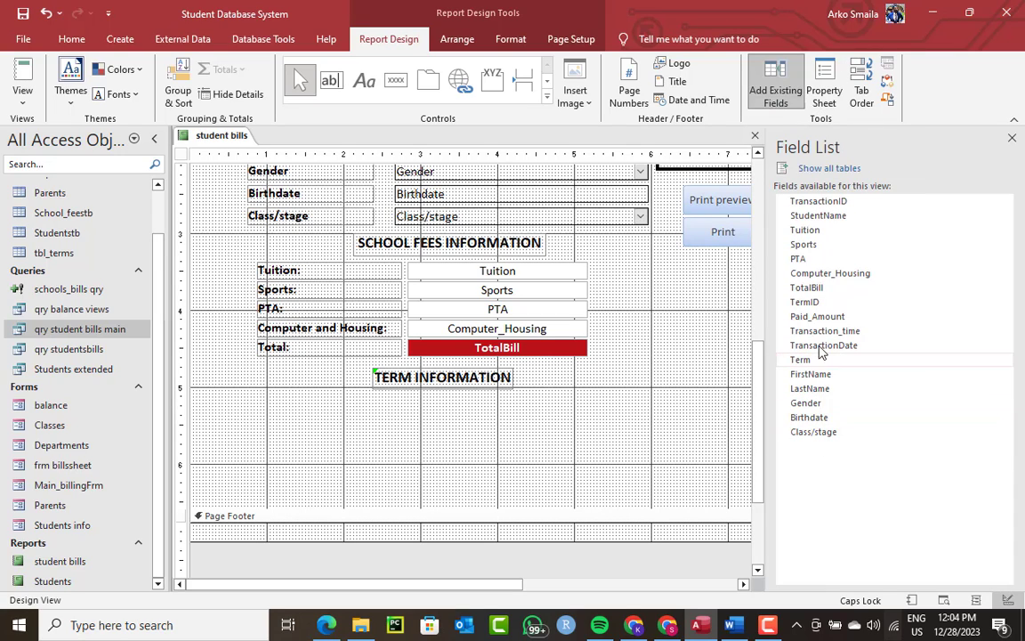
Step: Place the TermID and Term fields under the TERM INFORMATION heading
click(811, 304)
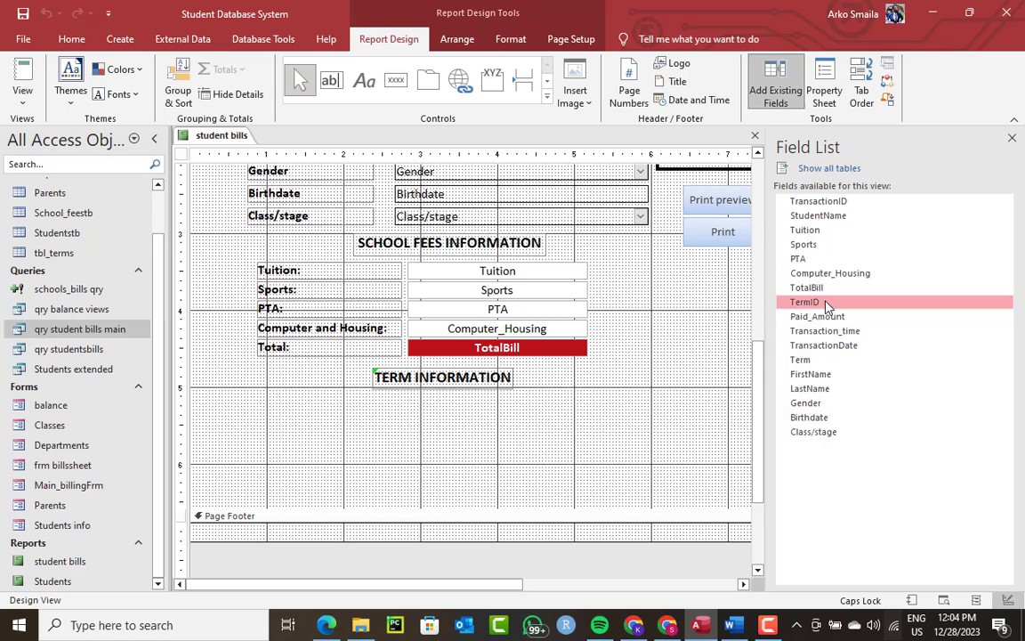
ctrl+click(800, 359)
drag(801, 360, 496, 405)
drag(412, 402, 465, 406)
Step: Copy the PTA box's formatting onto the TermID field with Format Painter
click(488, 308)
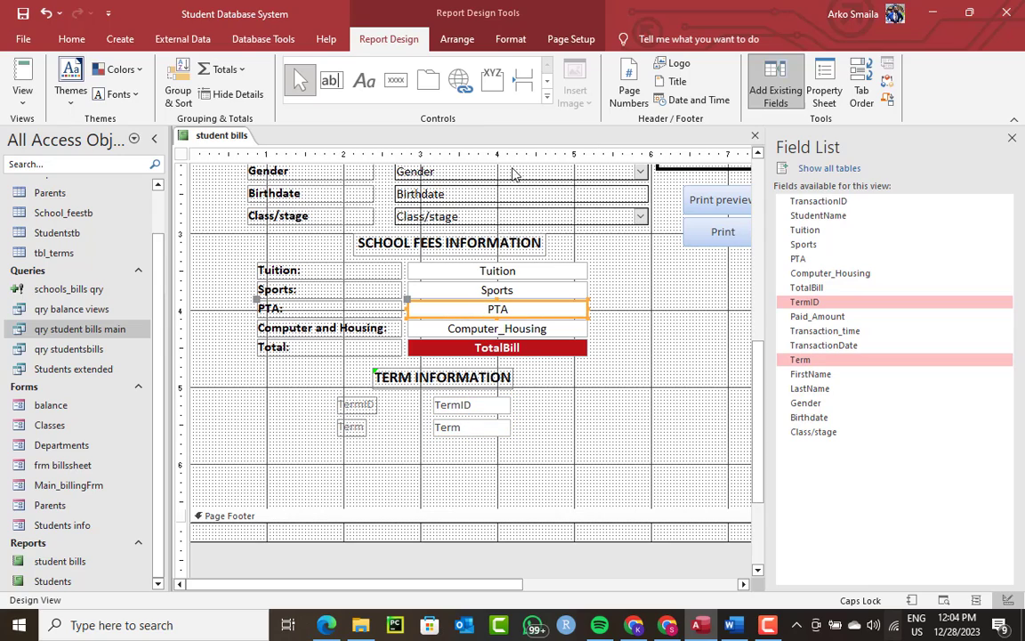
click(511, 40)
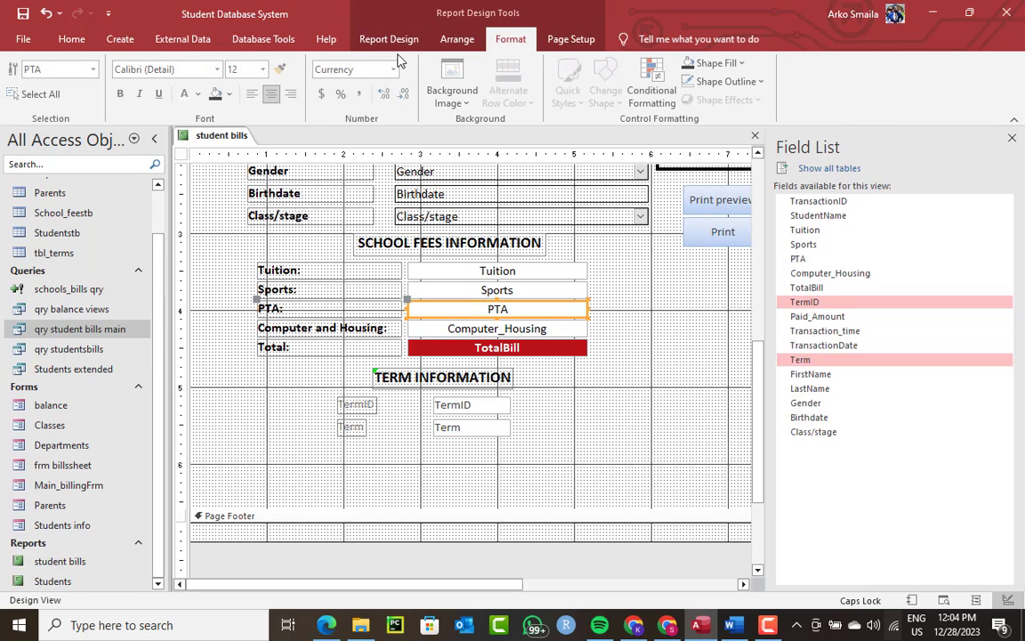
click(454, 408)
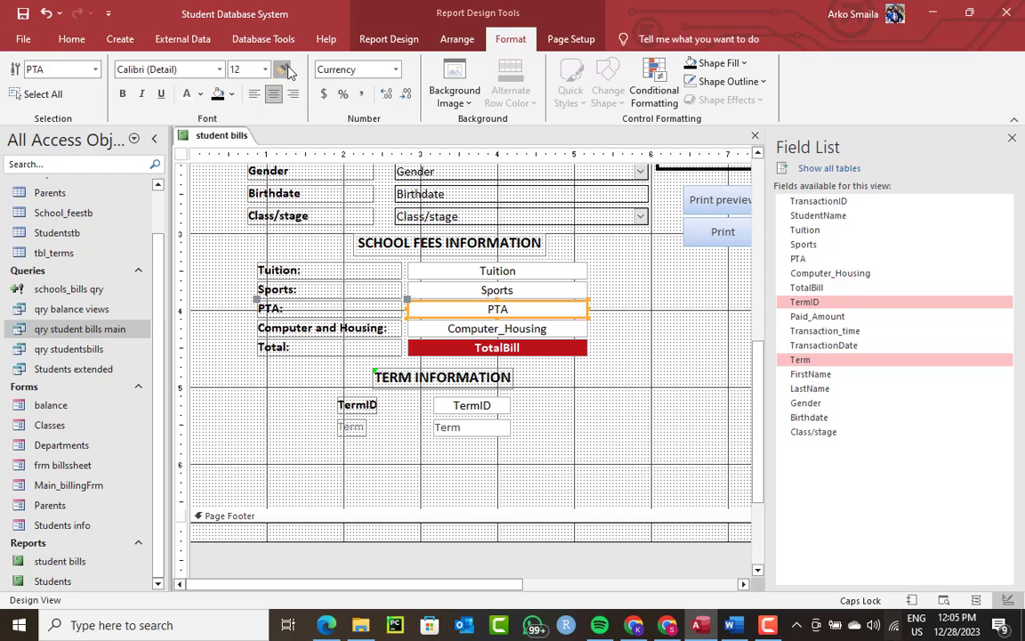
Step: Bold and widen the Term label, and rename the TermID label to 'Term ID'
click(350, 430)
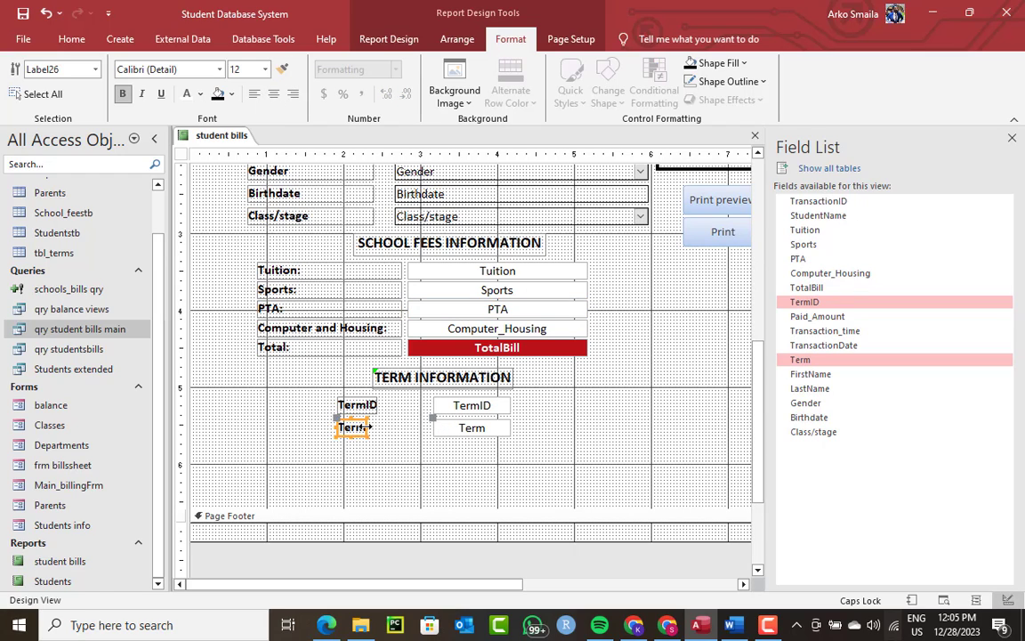
drag(367, 428, 407, 404)
click(371, 407)
click(367, 406)
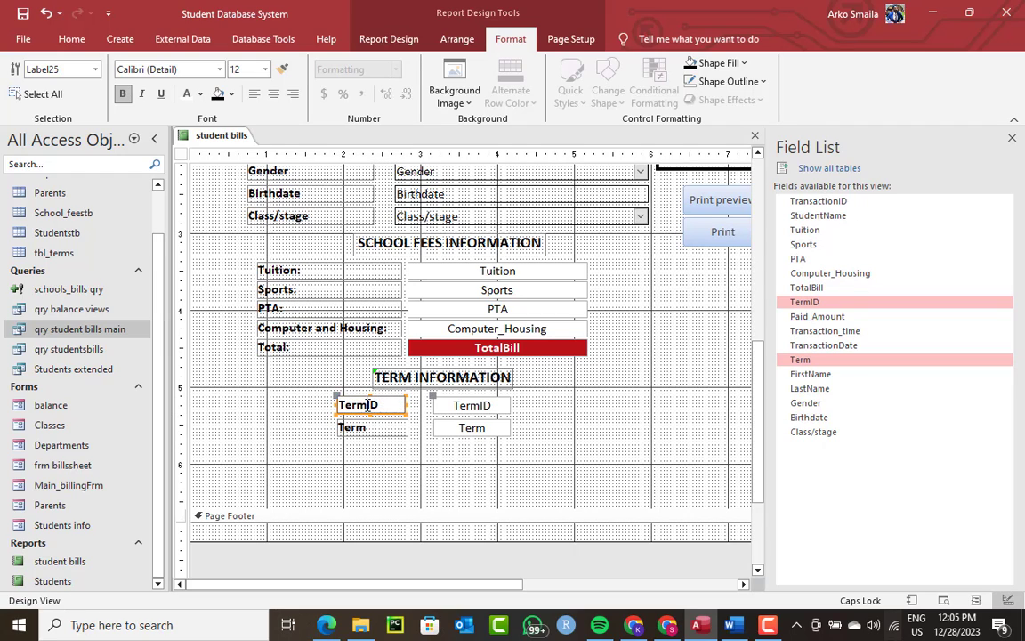
click(469, 458)
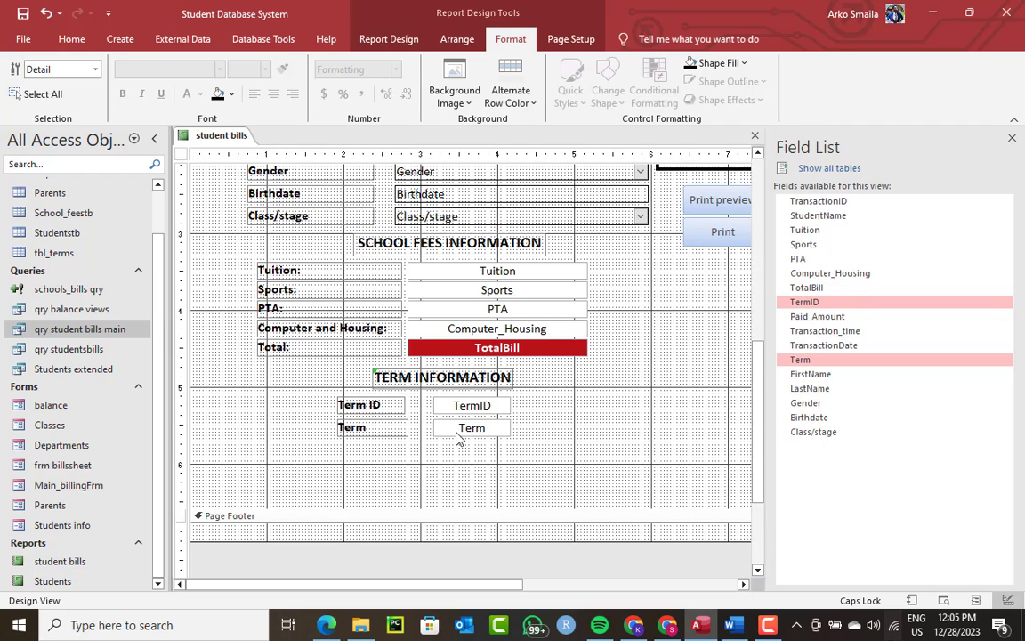
Step: Align and widen the TermID and Term boxes, then shorten the Detail section
click(456, 433)
drag(455, 432, 410, 404)
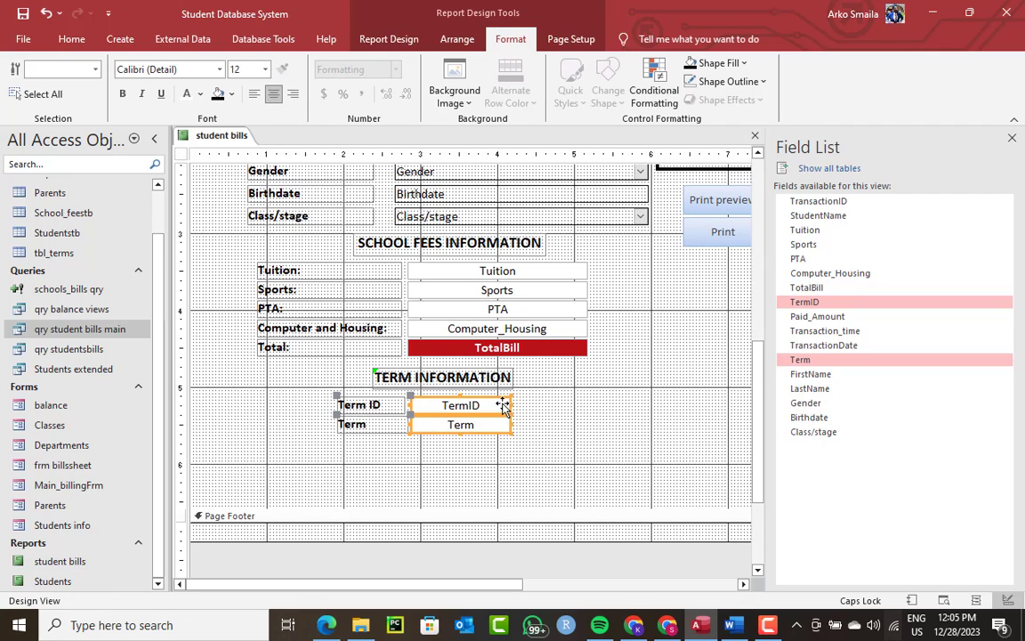
drag(511, 403, 606, 410)
click(522, 463)
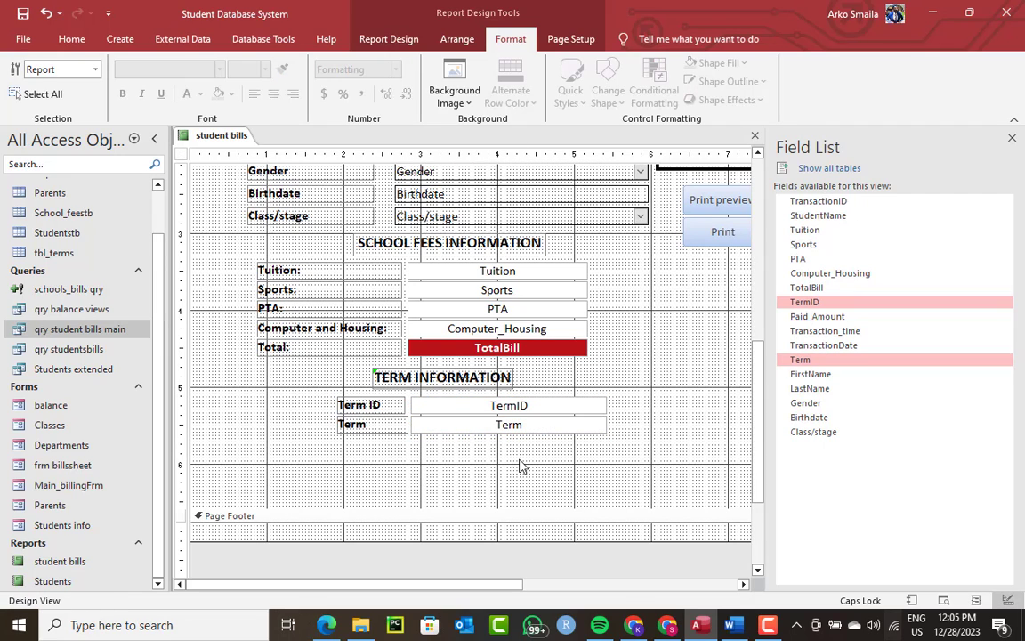
drag(471, 508, 482, 456)
scroll(290, 202, up, 5)
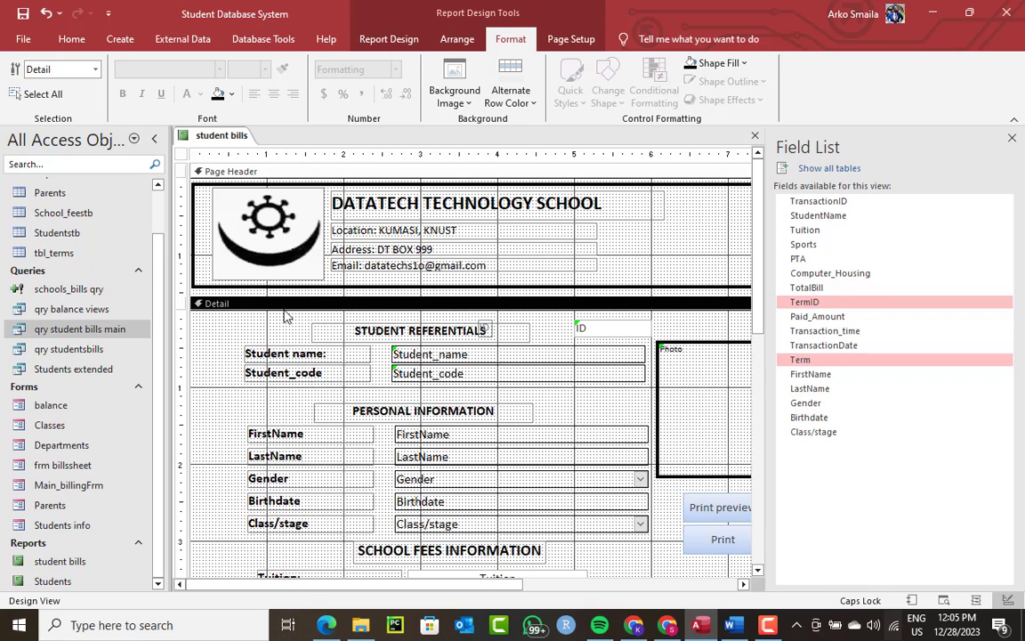
right_click(190, 134)
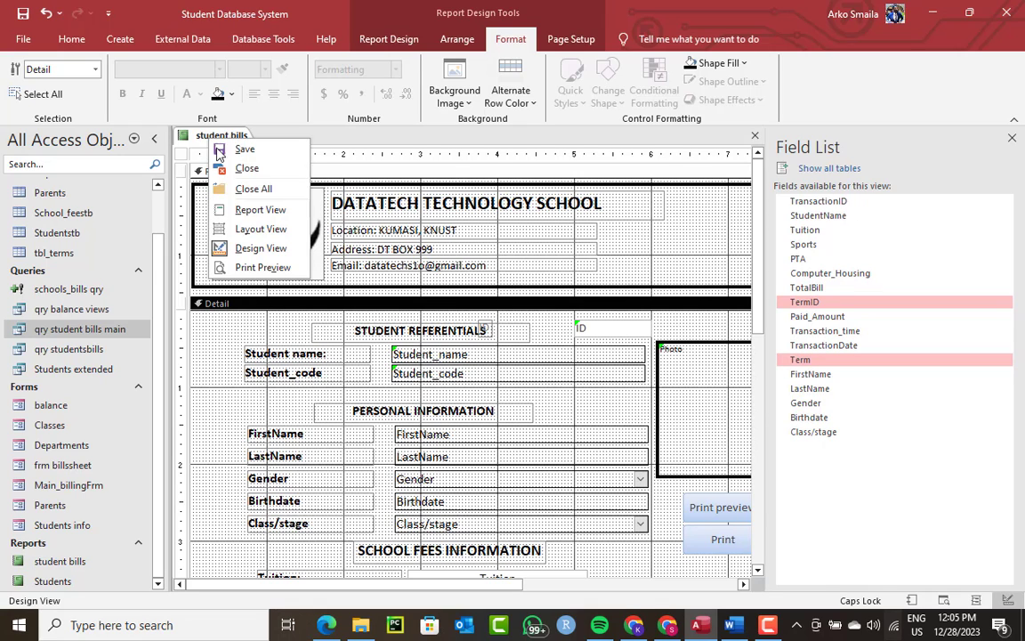
click(223, 182)
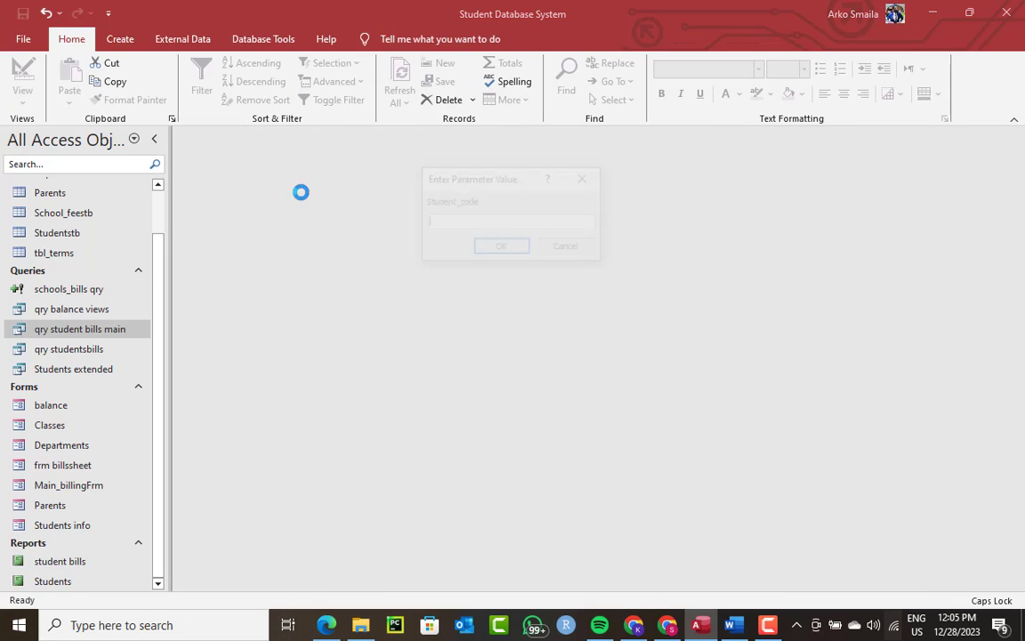
click(506, 251)
click(505, 250)
click(502, 251)
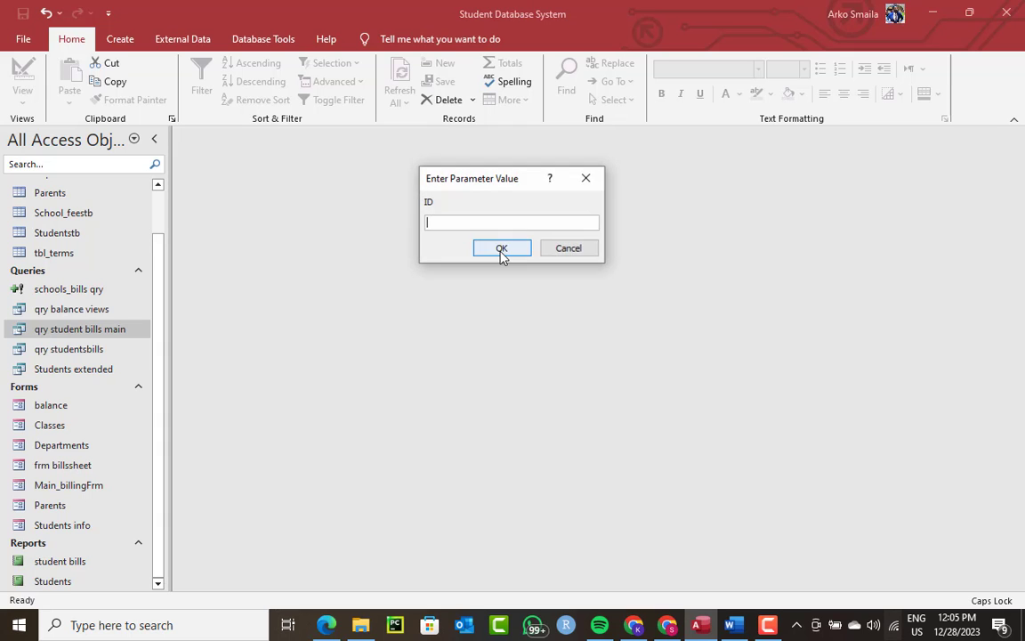
click(501, 252)
drag(471, 160, 460, 49)
right_click(449, 68)
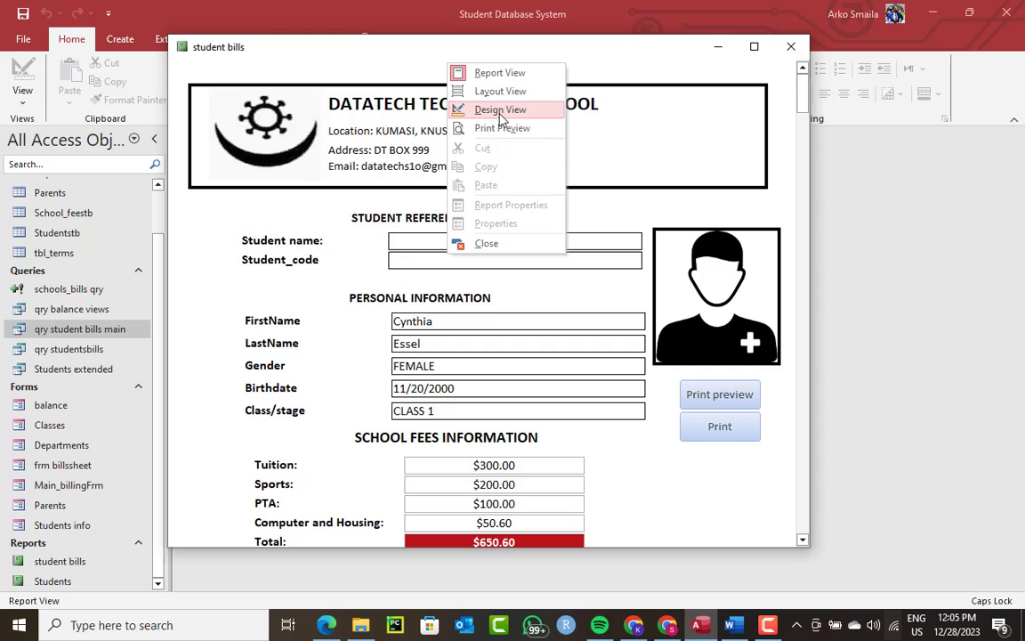
click(500, 112)
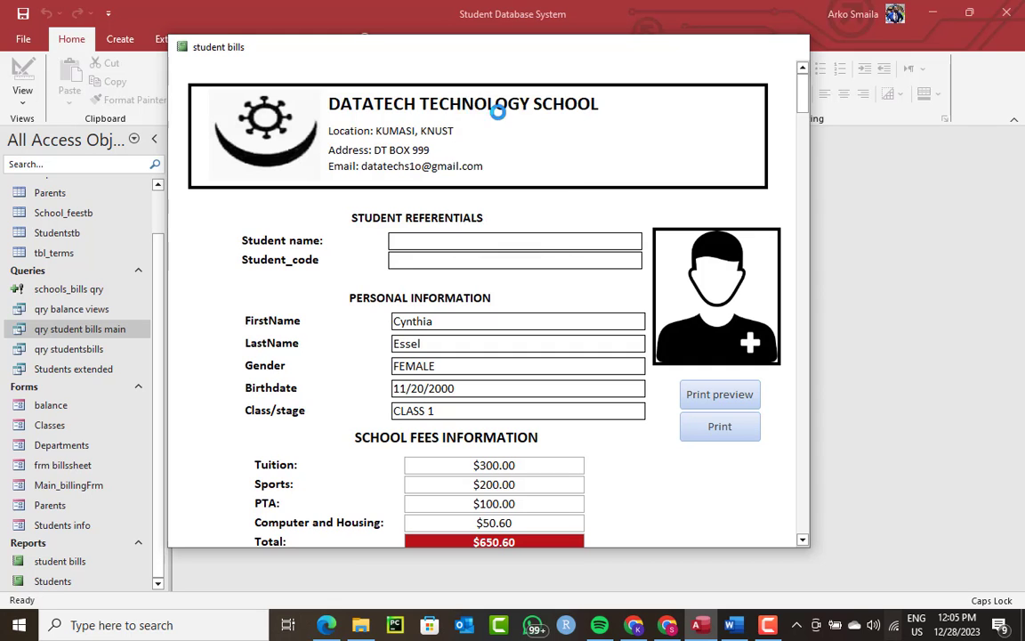
click(498, 355)
Step: Set the Student name box's Control Source to StudentName, then open qry student bills main in Design View
click(464, 378)
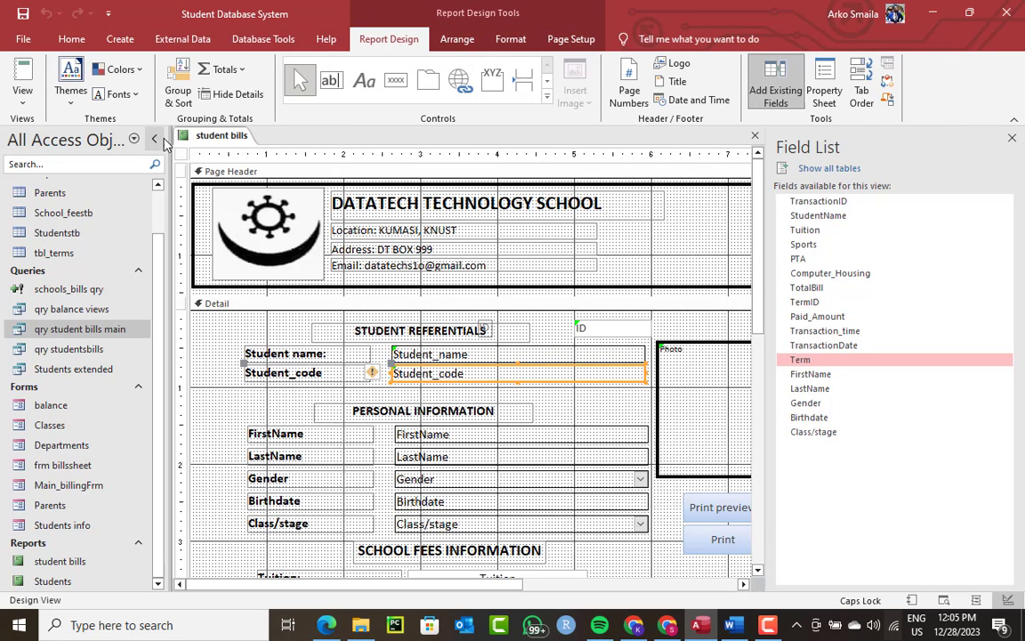
double_click(182, 155)
click(605, 357)
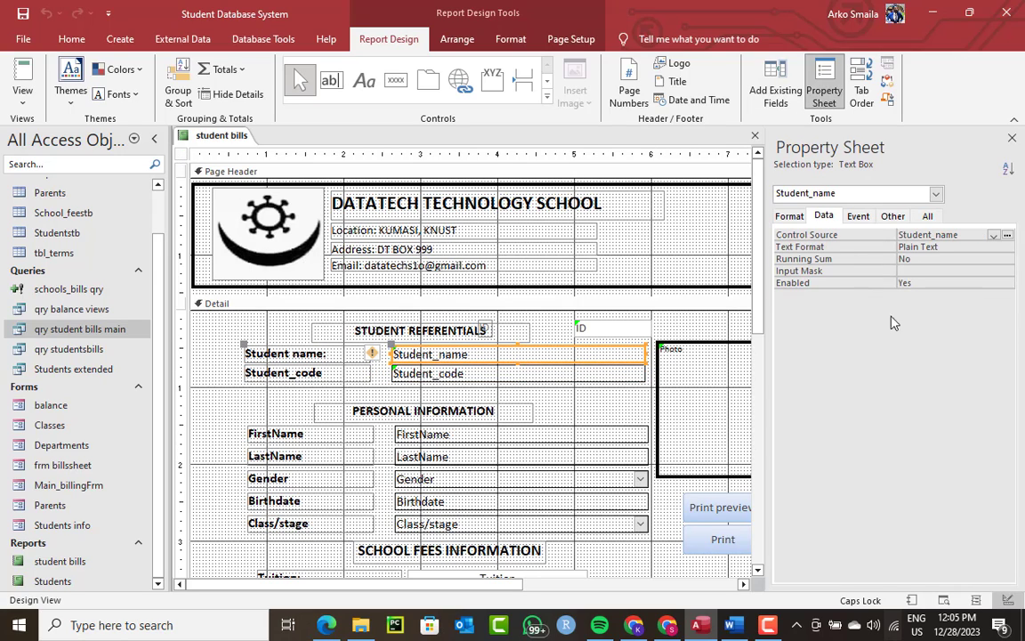
click(992, 236)
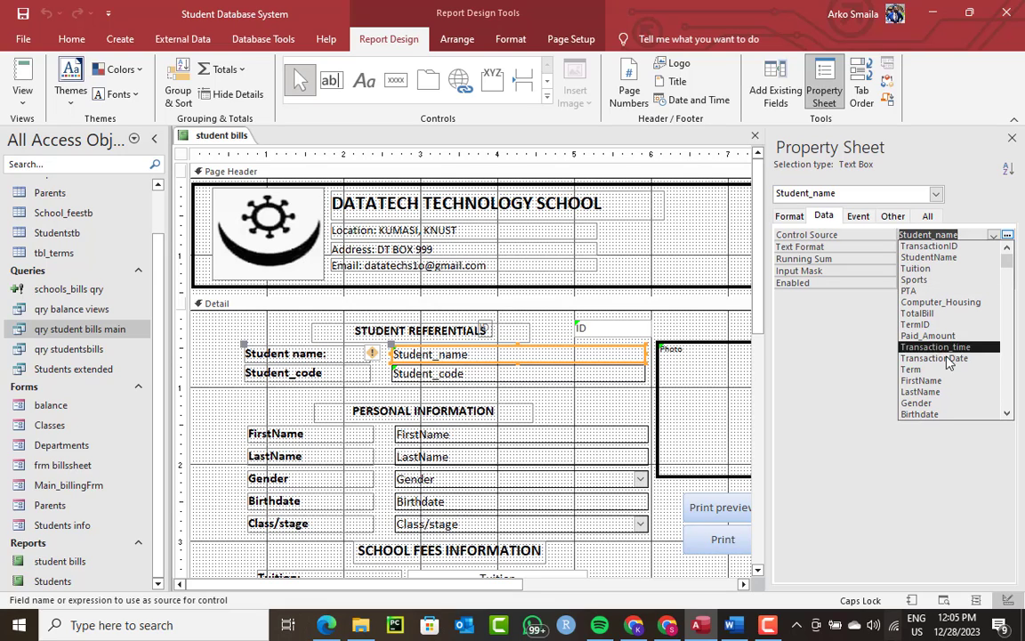
click(928, 257)
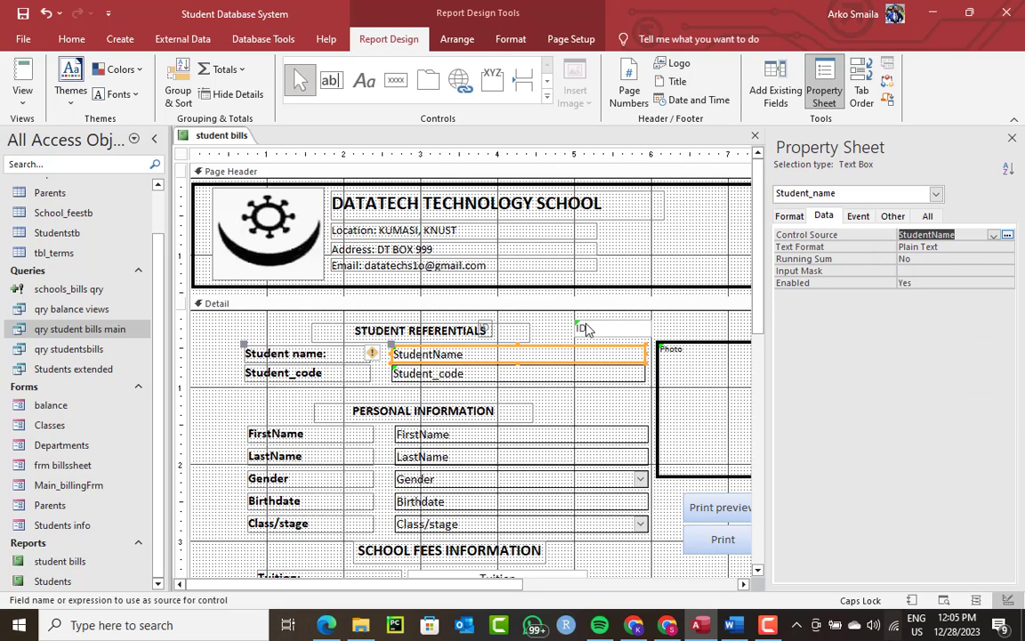
right_click(119, 329)
click(143, 359)
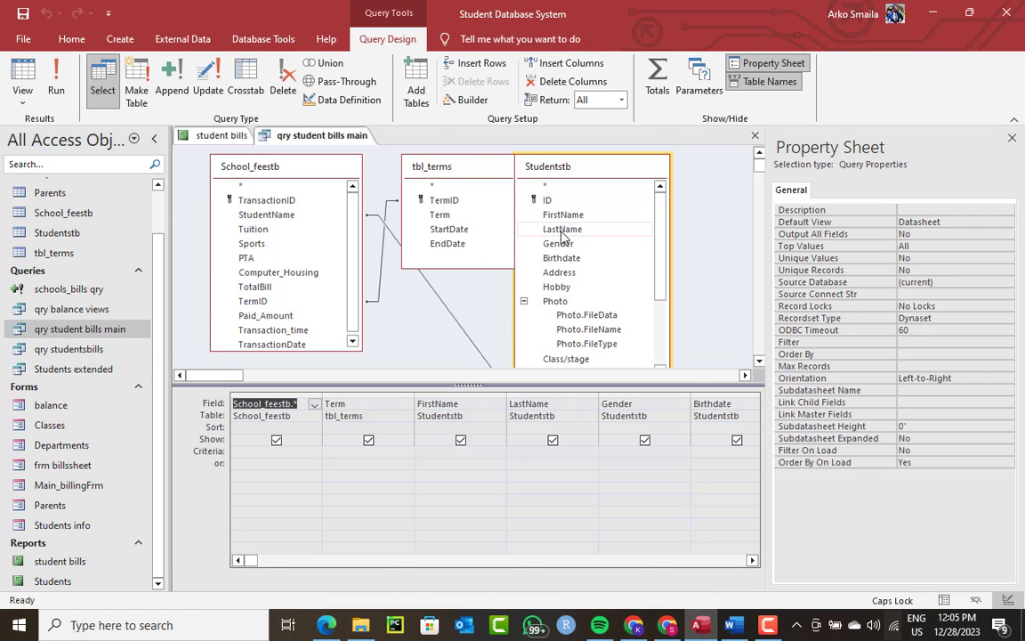
Step: Check the Student_code field in the query, then close the query design
scroll(598, 276, down, 3)
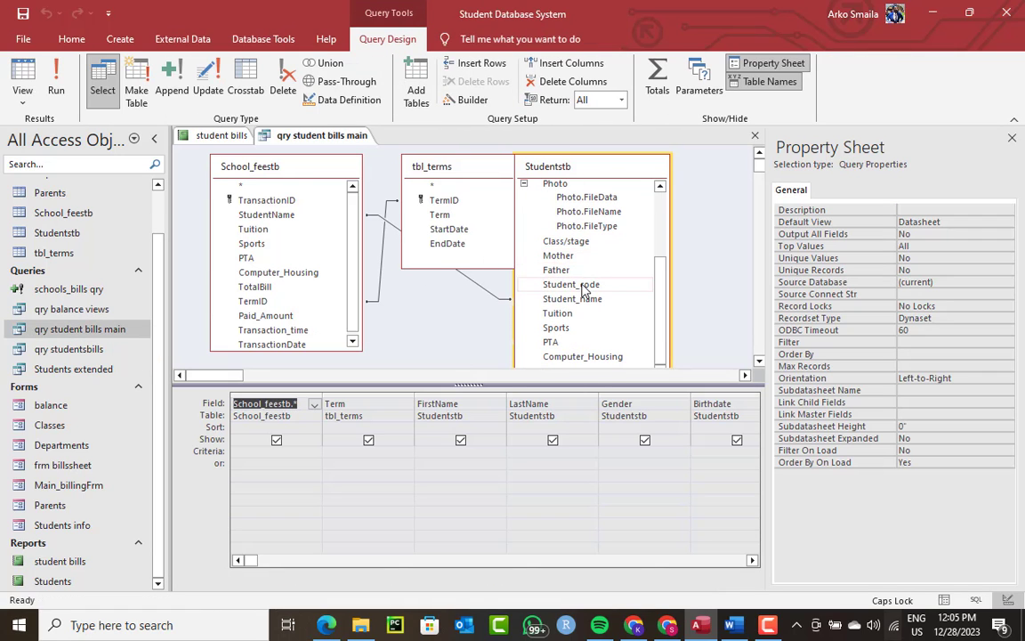
click(580, 286)
right_click(304, 139)
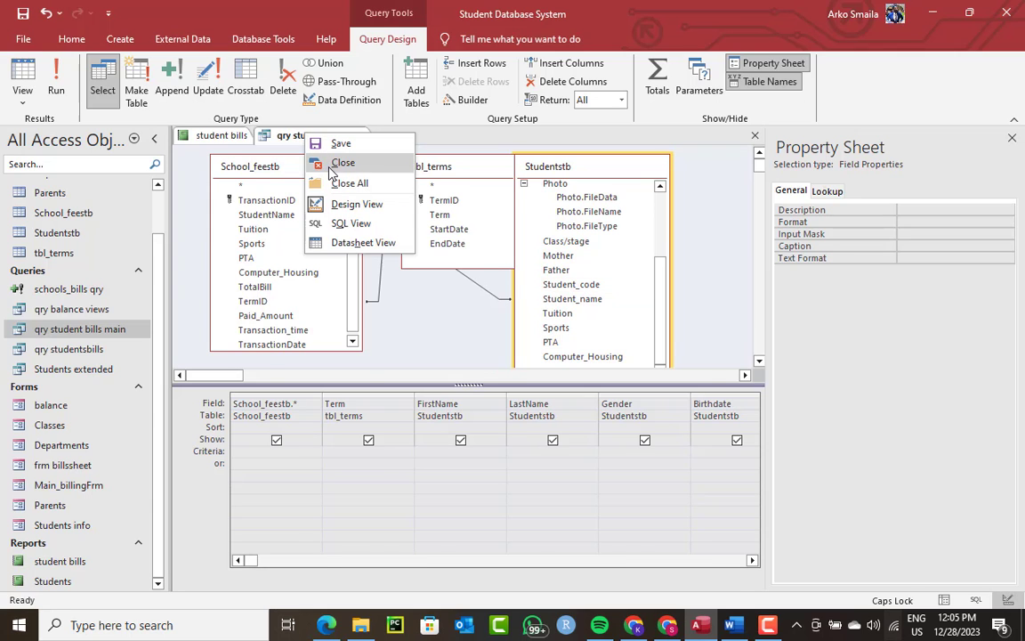
click(338, 163)
Step: Preview the report past the Photo and ID prompts, then return to Design View
right_click(218, 140)
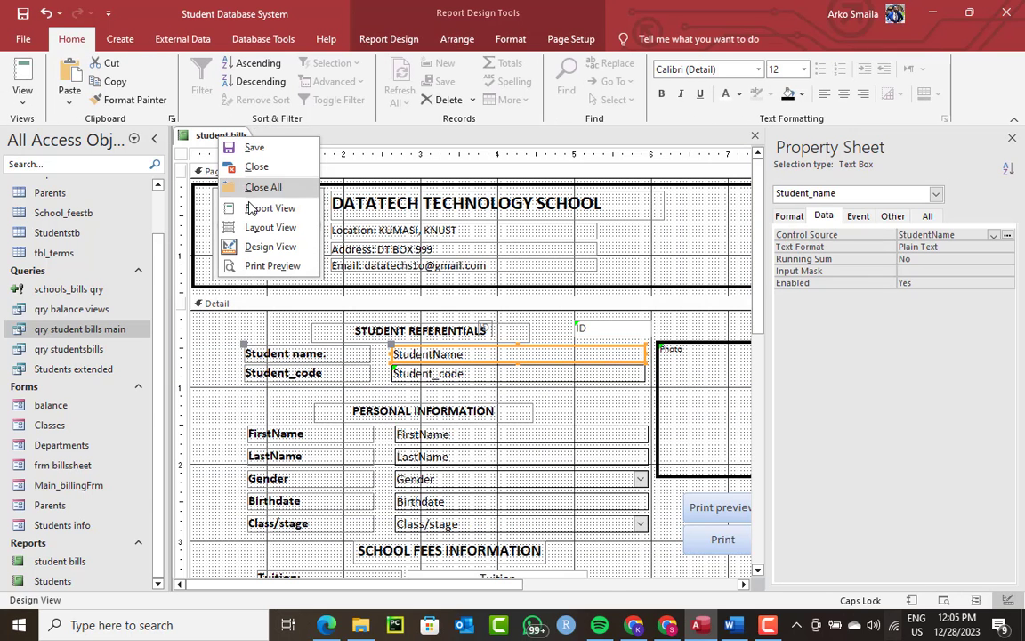
click(251, 206)
click(488, 251)
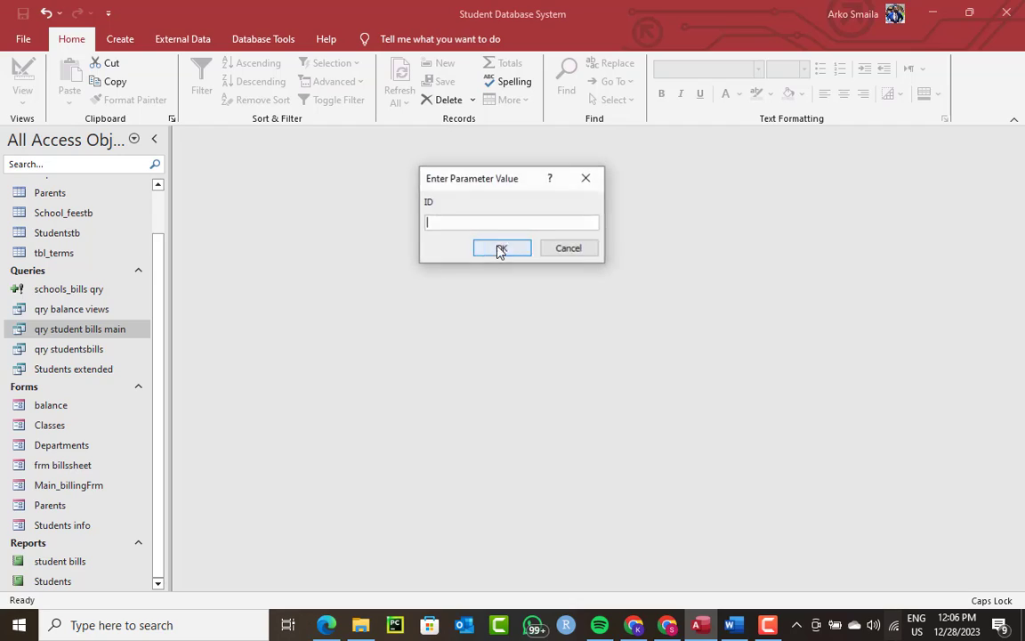
click(498, 251)
drag(512, 153, 474, 60)
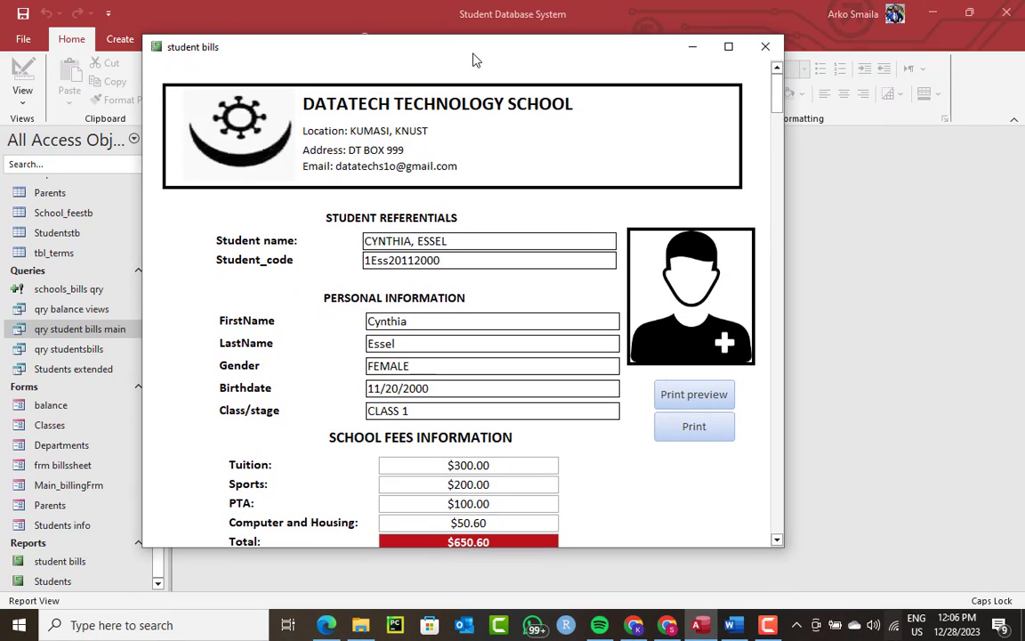
right_click(473, 59)
click(521, 166)
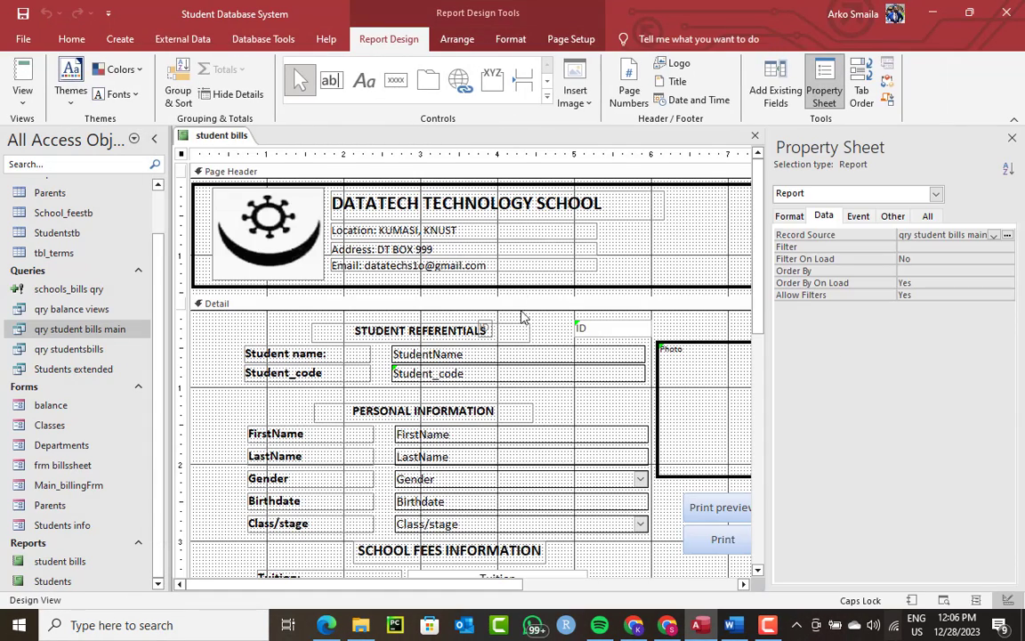
Step: Delete the unused ID text box and select the Photo attachment control
click(585, 333)
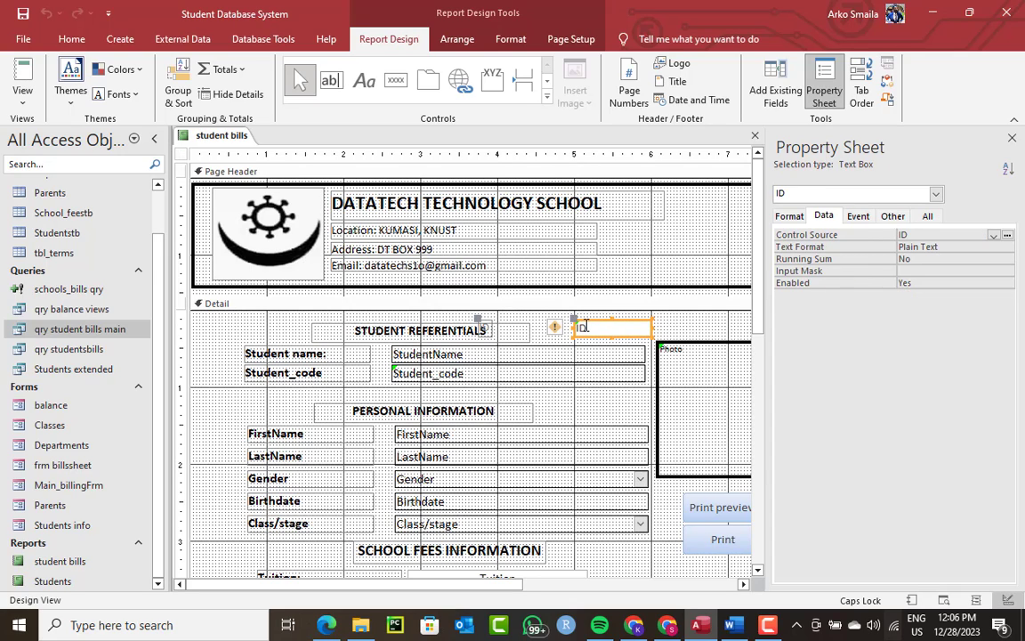
key(Delete)
click(703, 373)
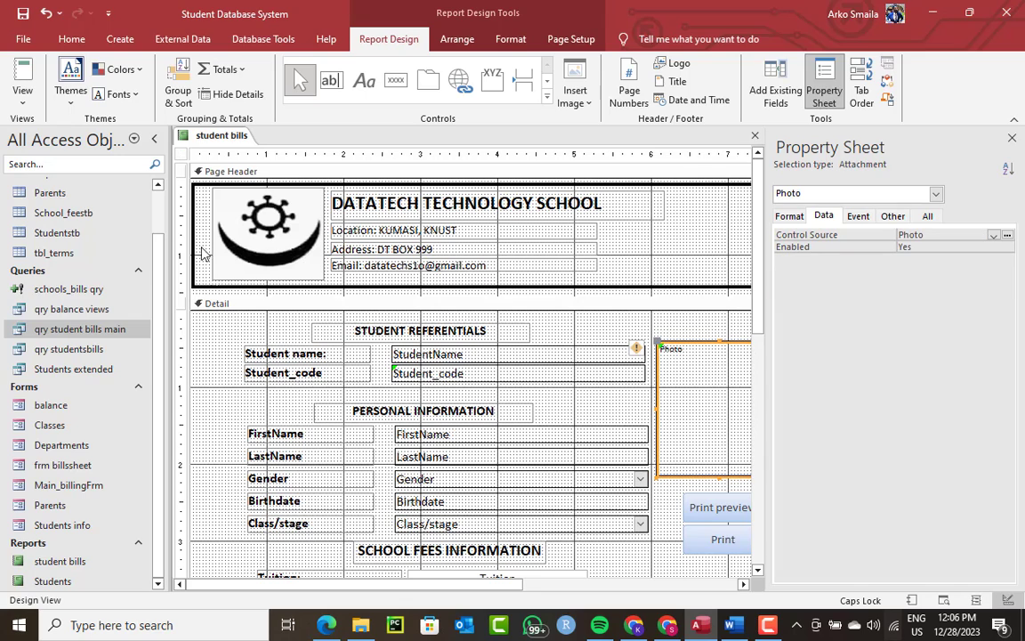
Step: Check the Photo field in qry student bills main, close the query, and view the report
right_click(80, 332)
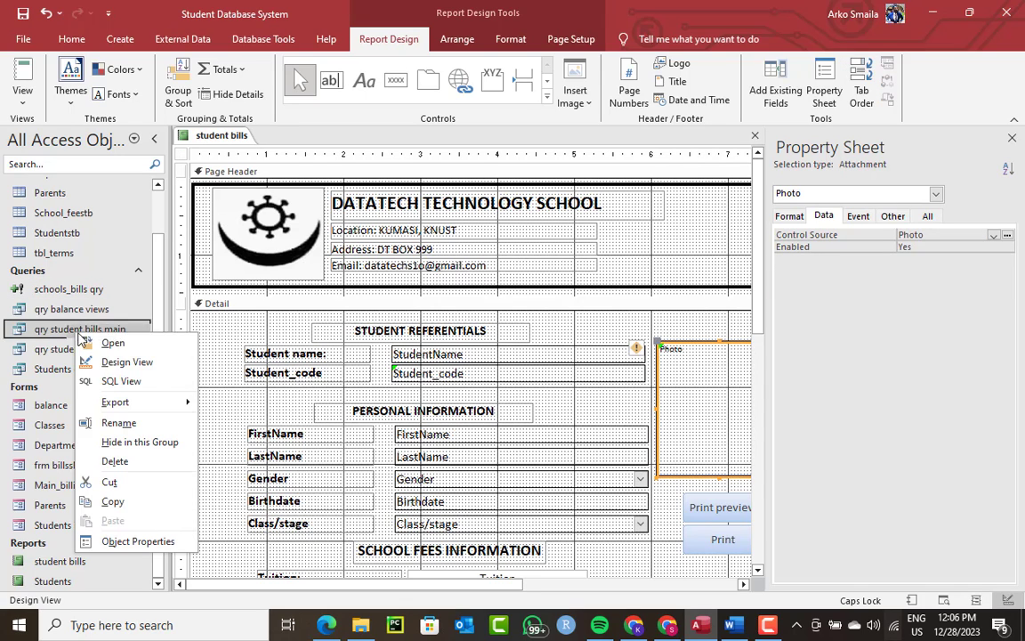
click(125, 362)
scroll(591, 231, down, 3)
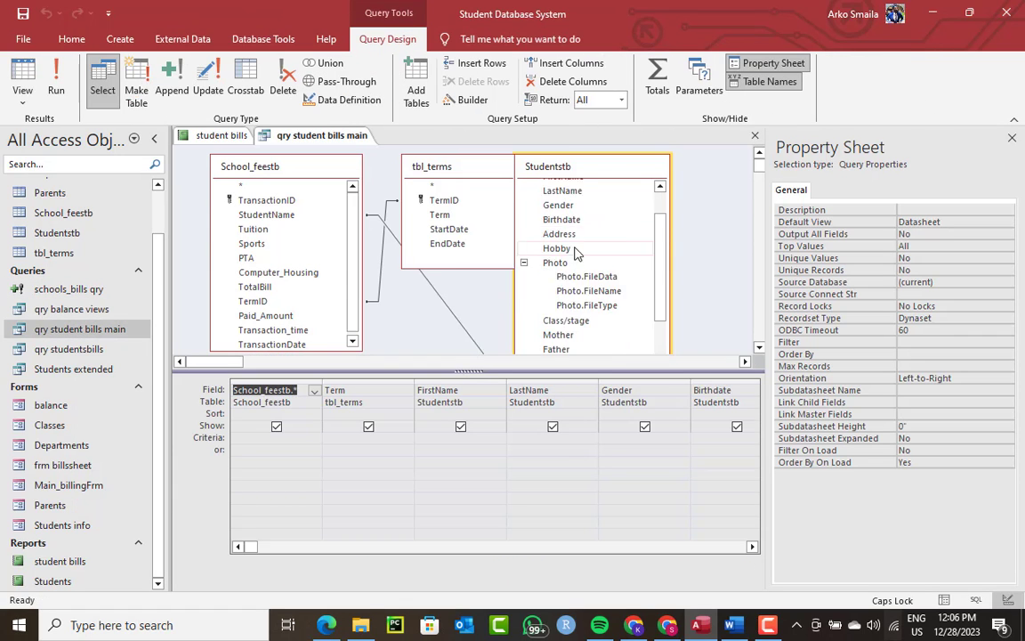
scroll(578, 270, up, 2)
click(560, 273)
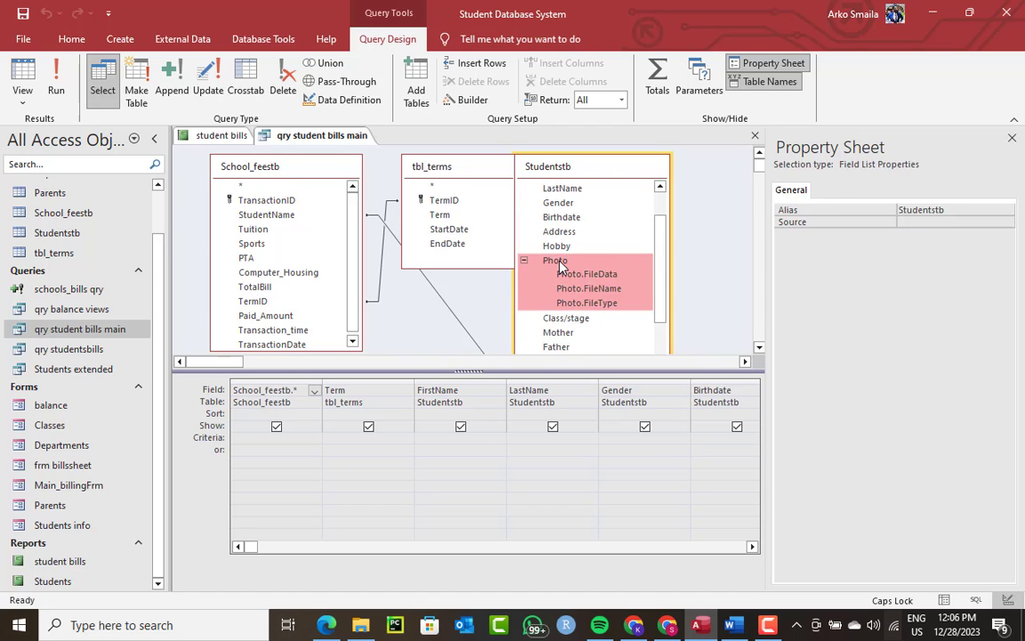
right_click(318, 143)
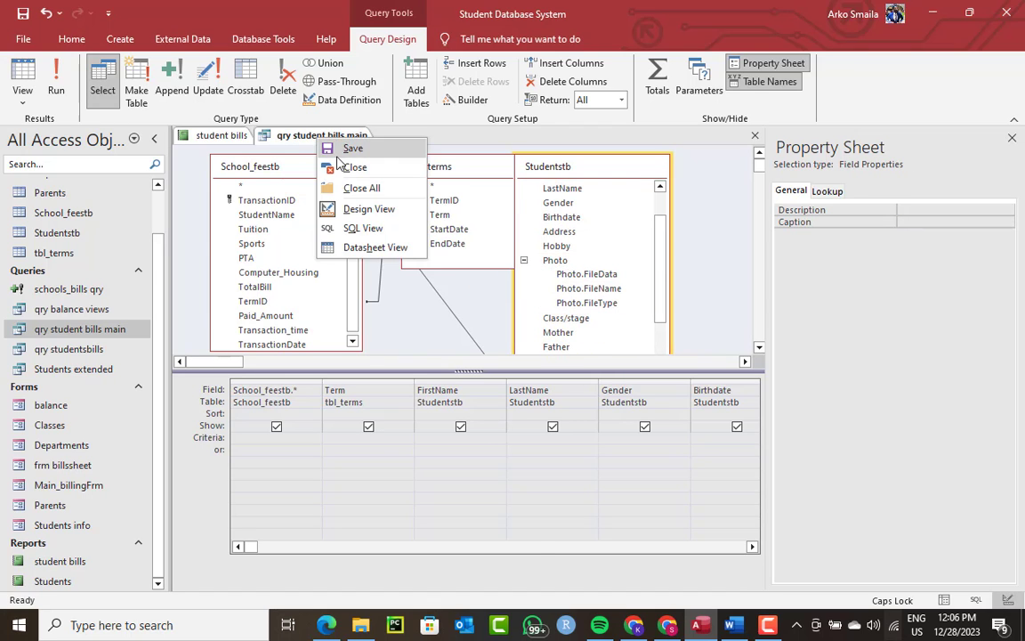
click(350, 165)
right_click(218, 135)
click(269, 203)
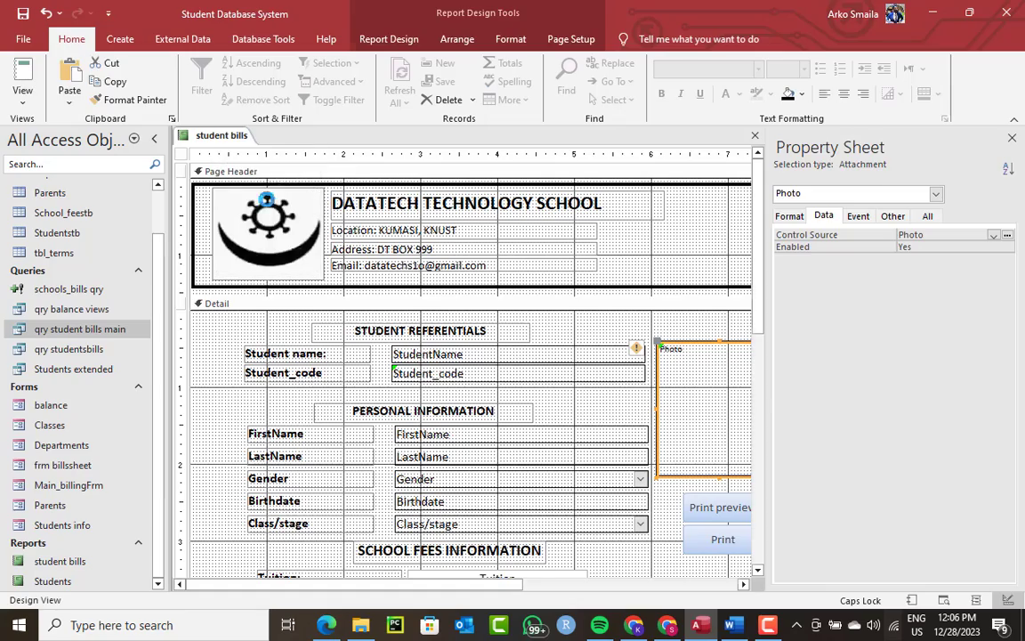
drag(416, 169, 397, 51)
scroll(508, 254, down, 6)
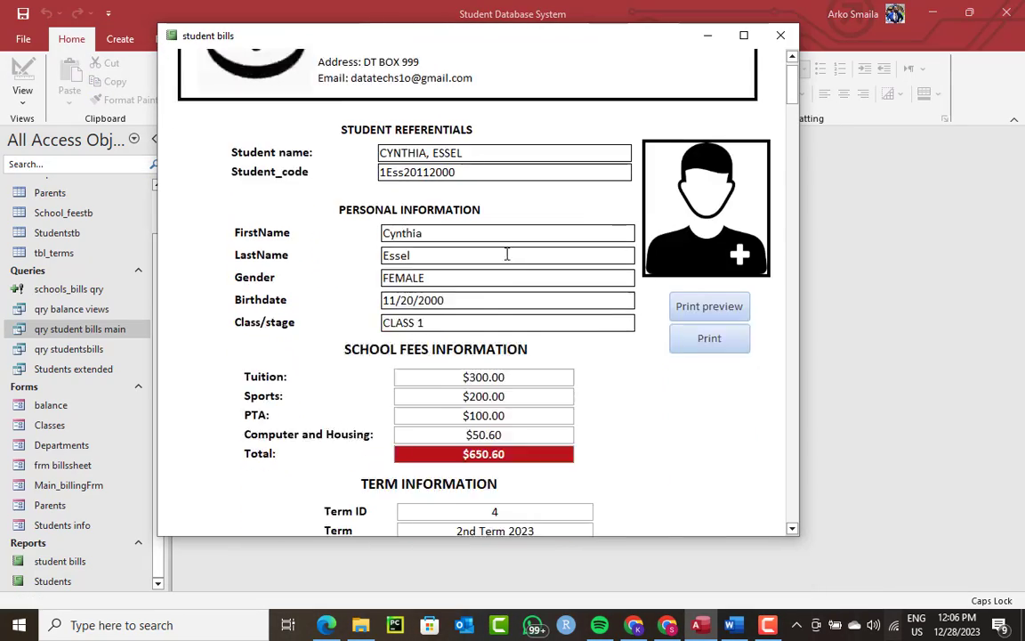
scroll(527, 316, down, 10)
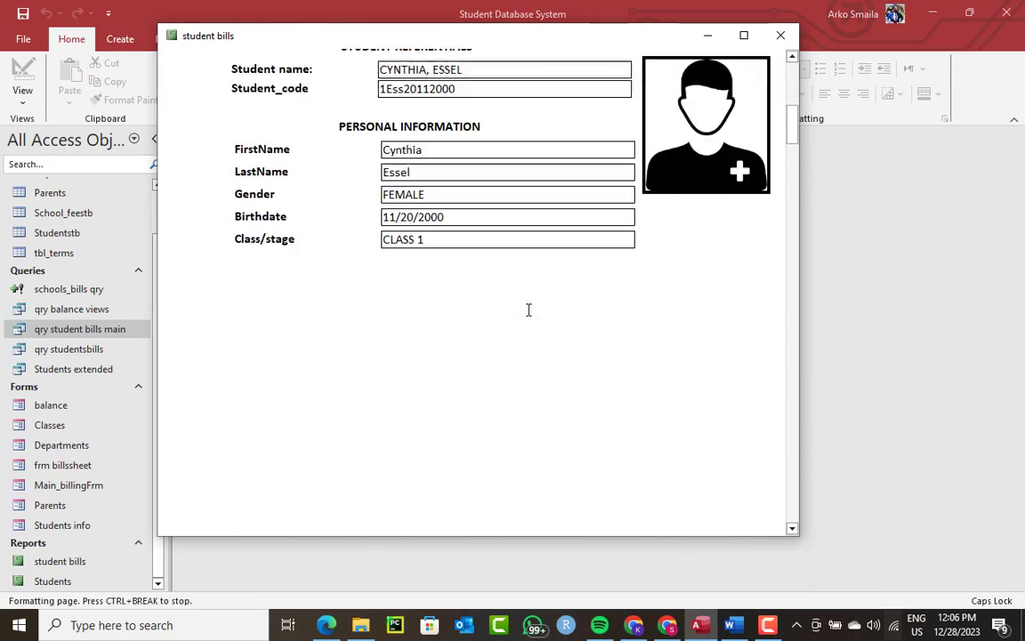
scroll(526, 319, up, 12)
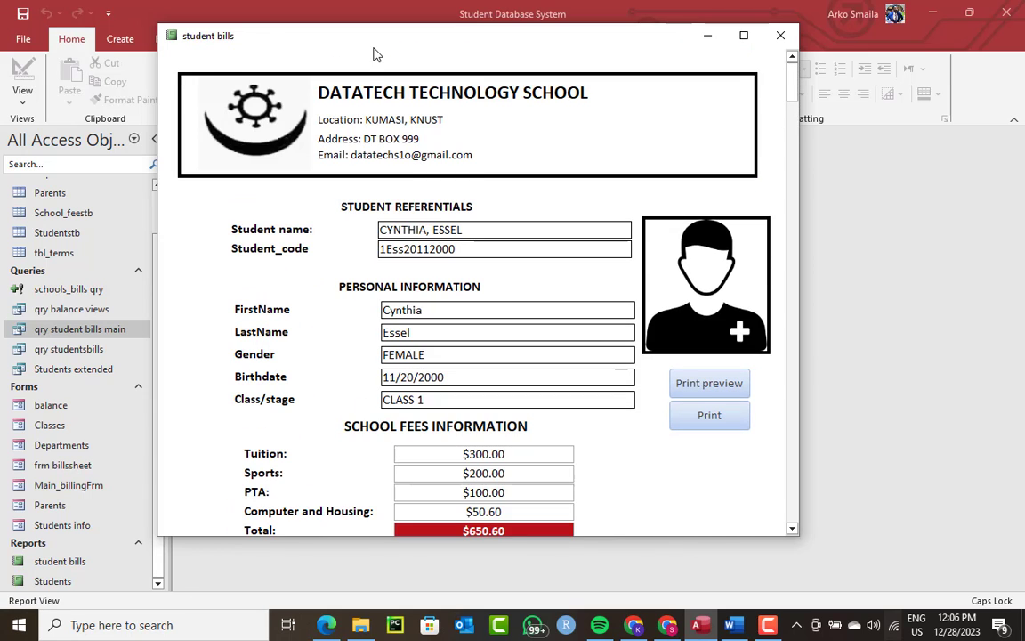
right_click(375, 53)
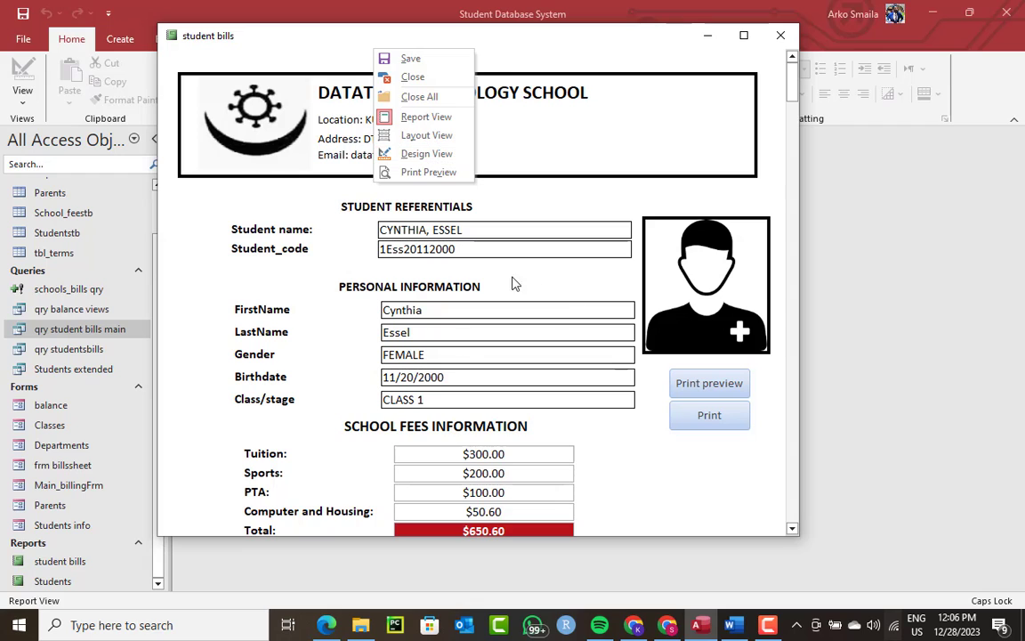
click(522, 248)
right_click(351, 55)
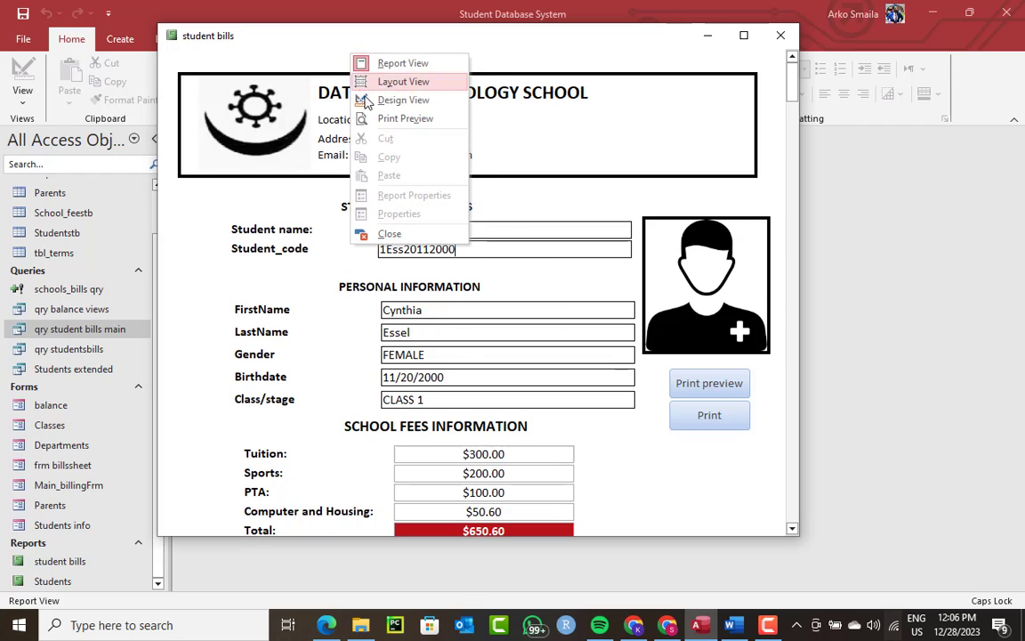
click(373, 99)
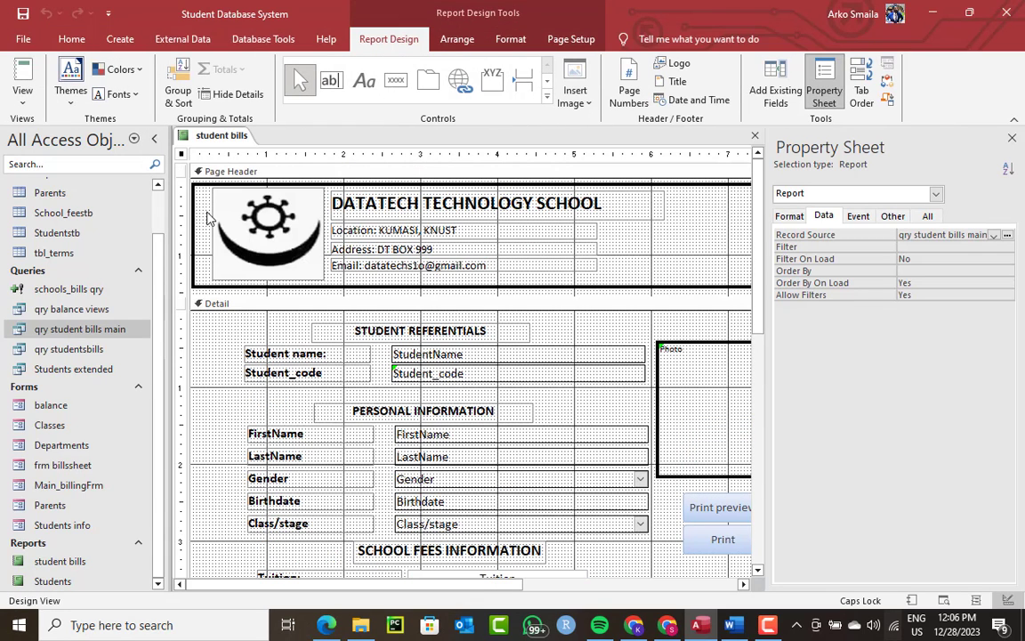
Step: Cut the school header controls from the Page Header and collapse it to zero height
click(180, 199)
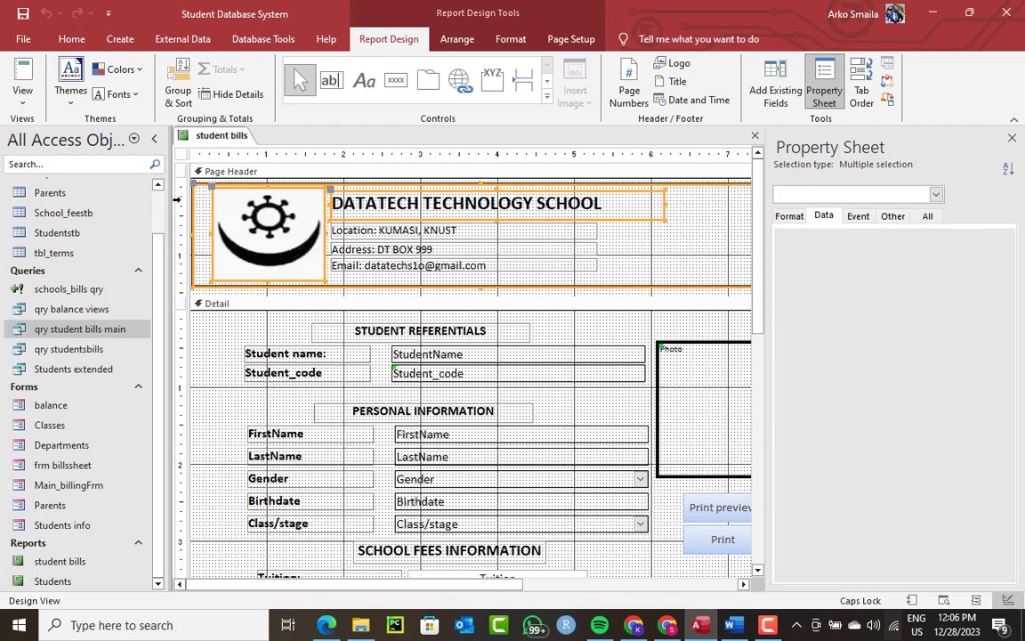
click(202, 255)
drag(179, 189, 168, 281)
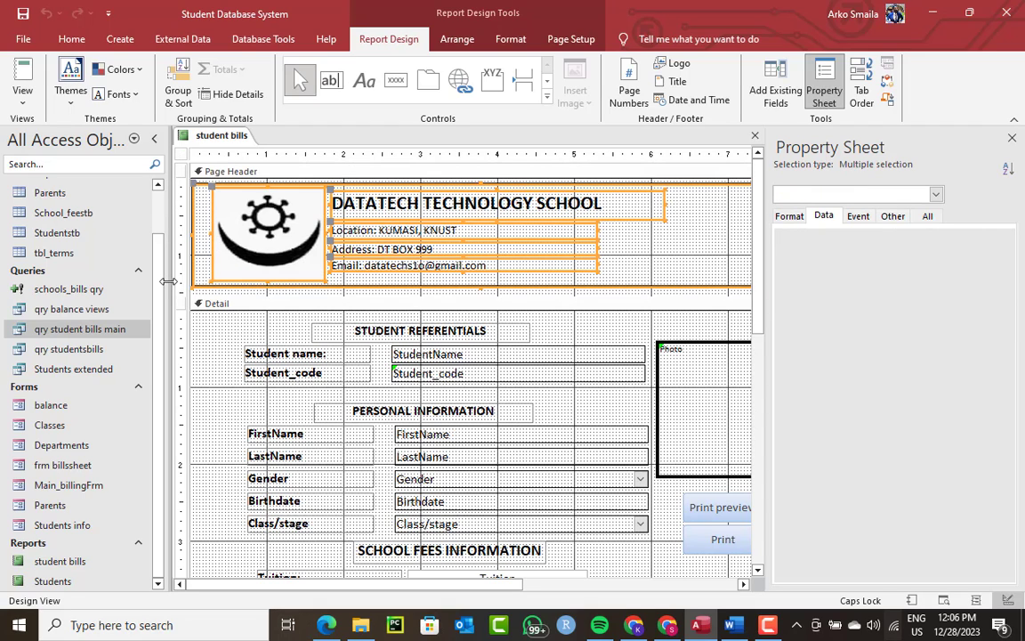
key(Delete)
drag(257, 293, 209, 498)
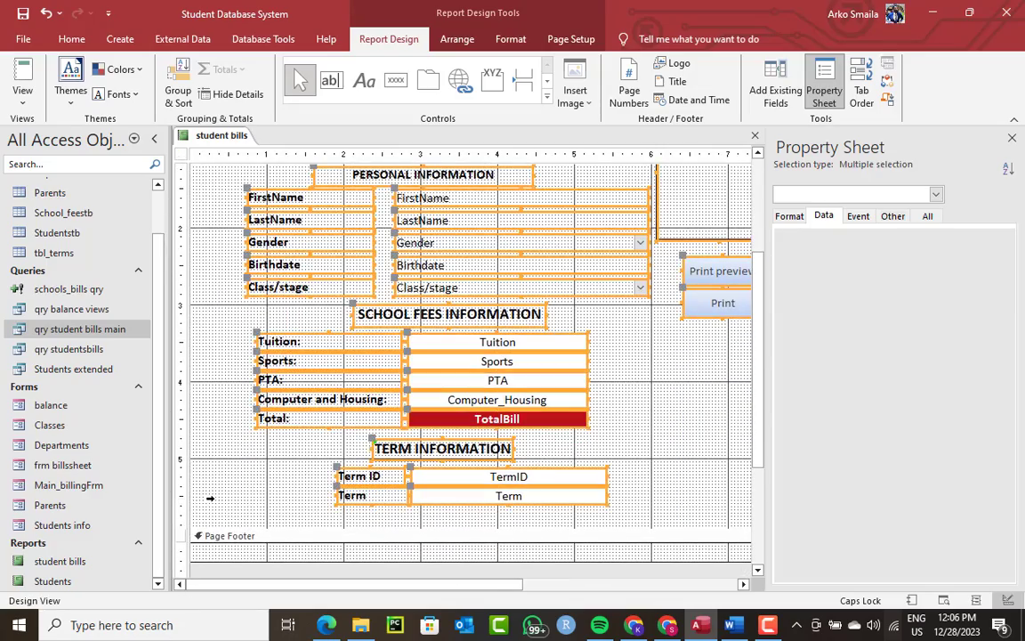
Step: Shift the student fields down in Detail to make room for the header
scroll(210, 498, up, 3)
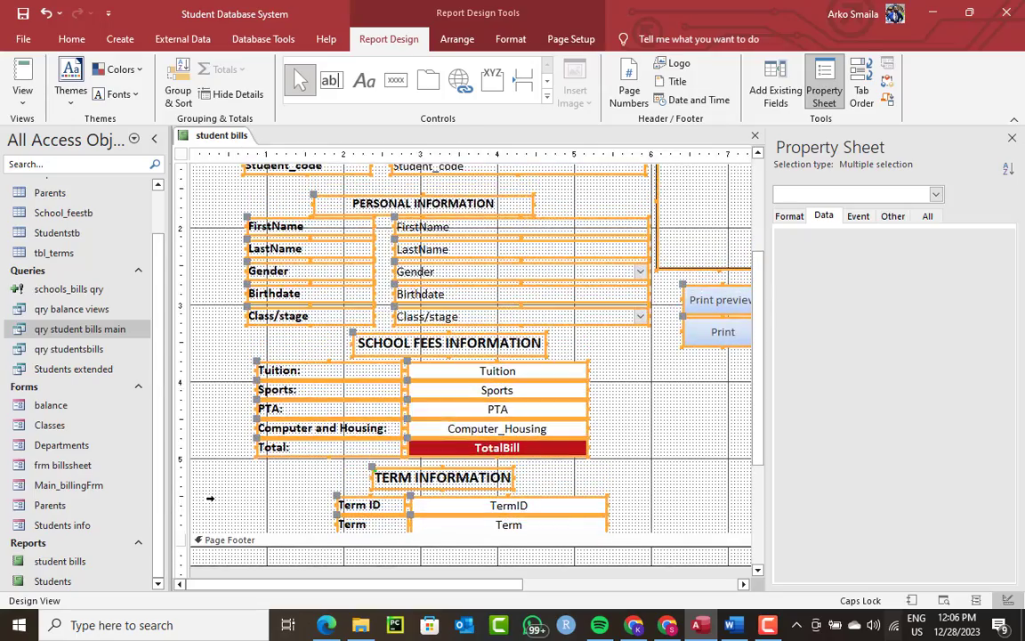
key(Down)
key(Down)
key(Down)
key(Down)
key(Down)
key(Down)
key(Down)
key(Down)
key(Down)
key(Down)
key(Down)
key(Down)
key(Down)
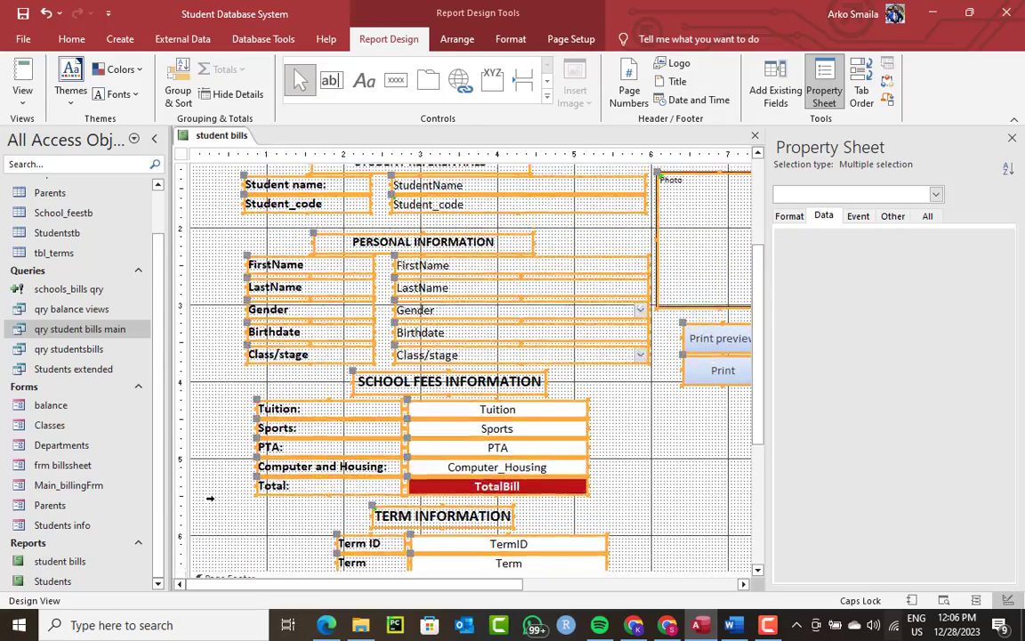
key(Down)
key(Down)
key(Down)
key(Down)
key(Down)
key(Down)
key(Down)
key(Down)
key(Down)
key(Down)
key(Down)
key(Down)
key(Down)
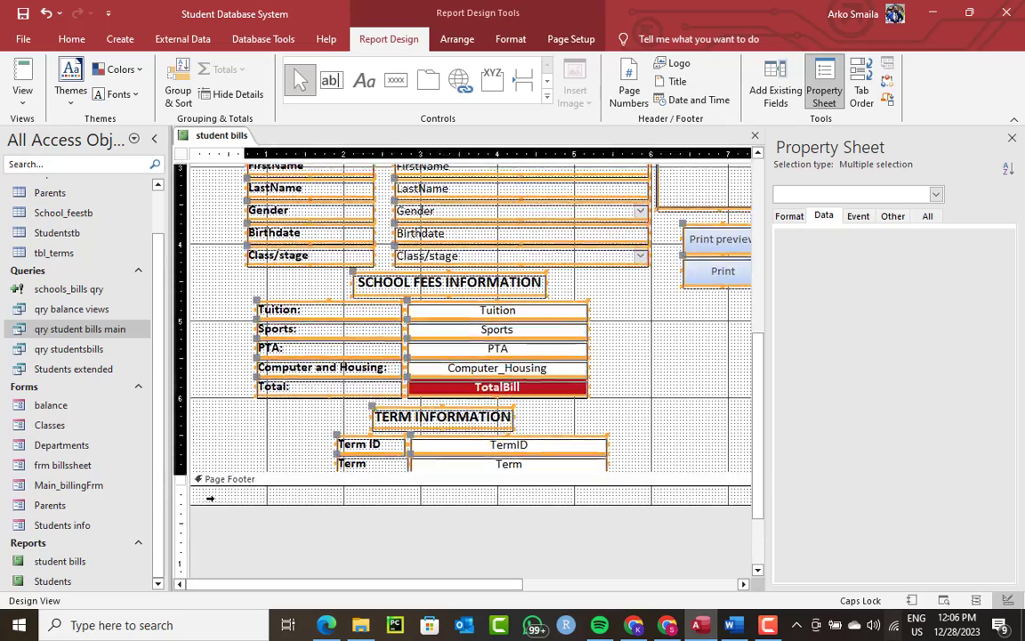
key(Down)
key(Down)
key(Down)
key(Down)
scroll(210, 498, up, 4)
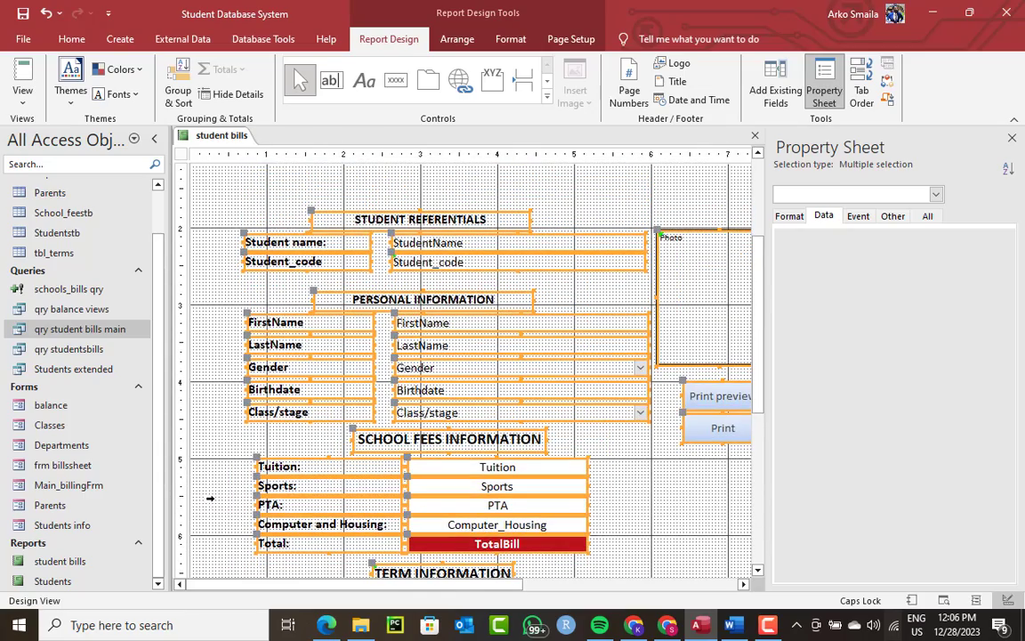
scroll(221, 501, up, 3)
Step: Paste the school header at the top of the Detail section and nudge it into place
click(333, 223)
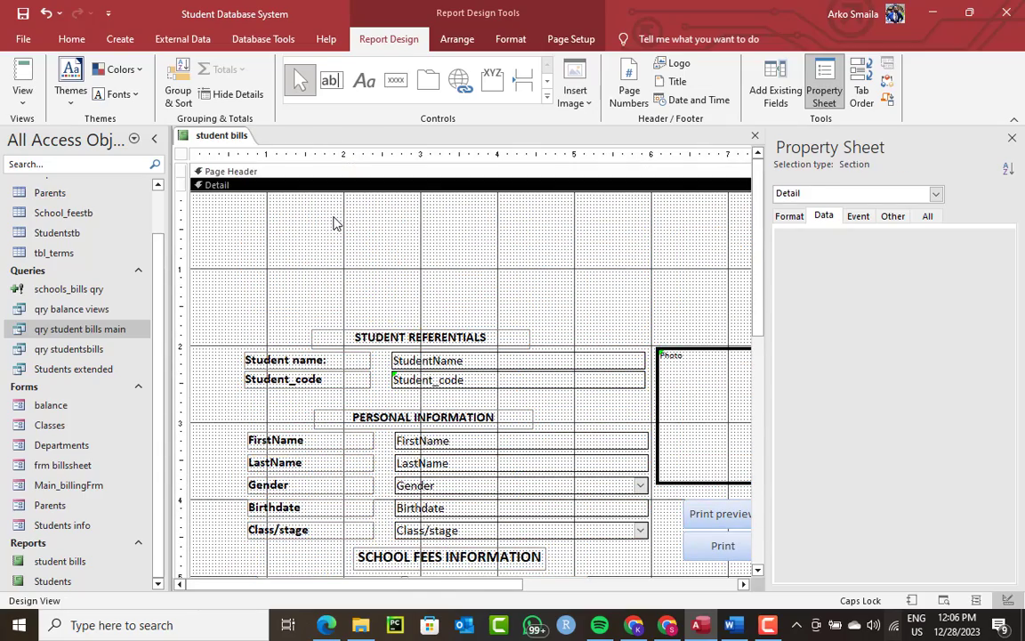
key(ctrl+v)
key(Down)
key(Down)
key(Down)
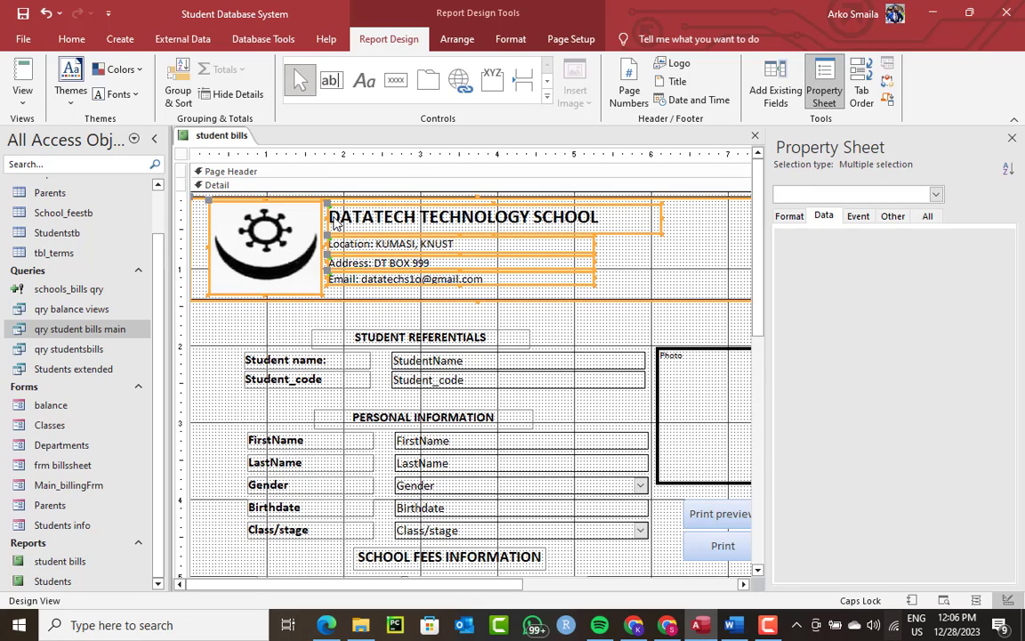
key(Right)
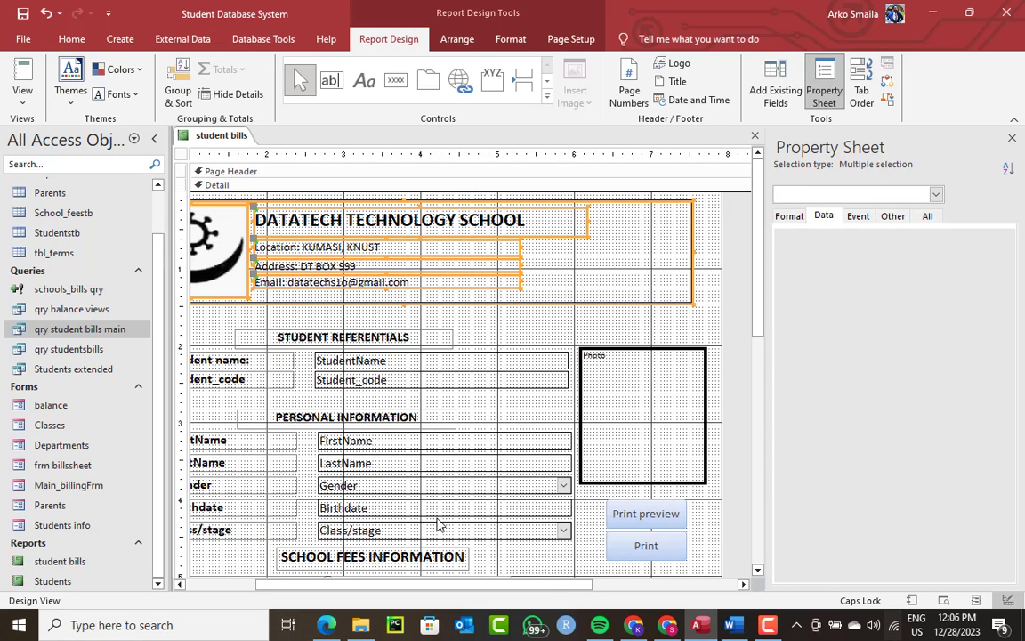
right_click(199, 133)
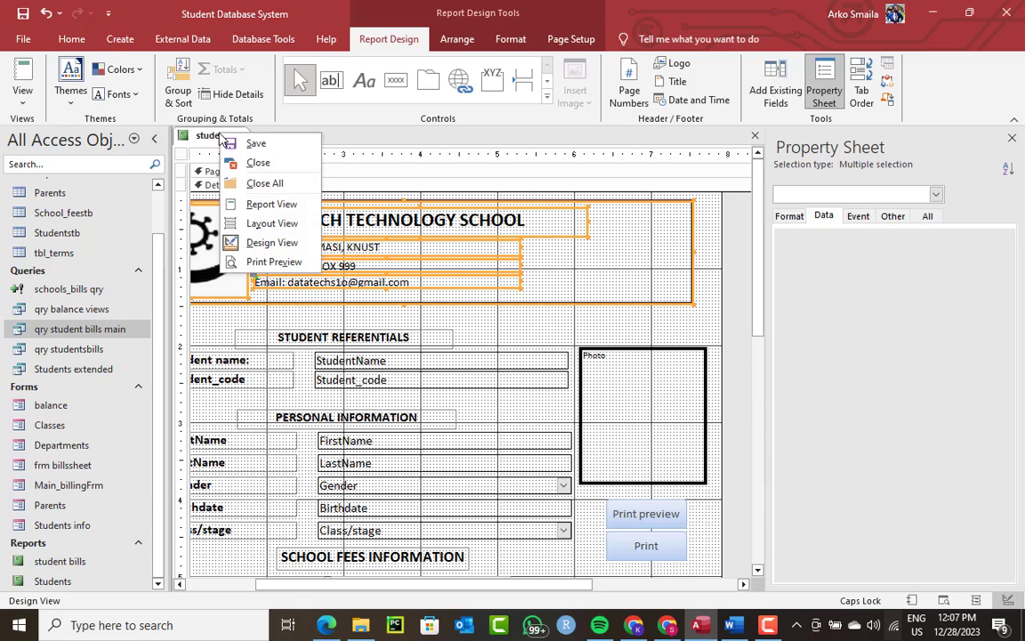
click(234, 139)
right_click(234, 138)
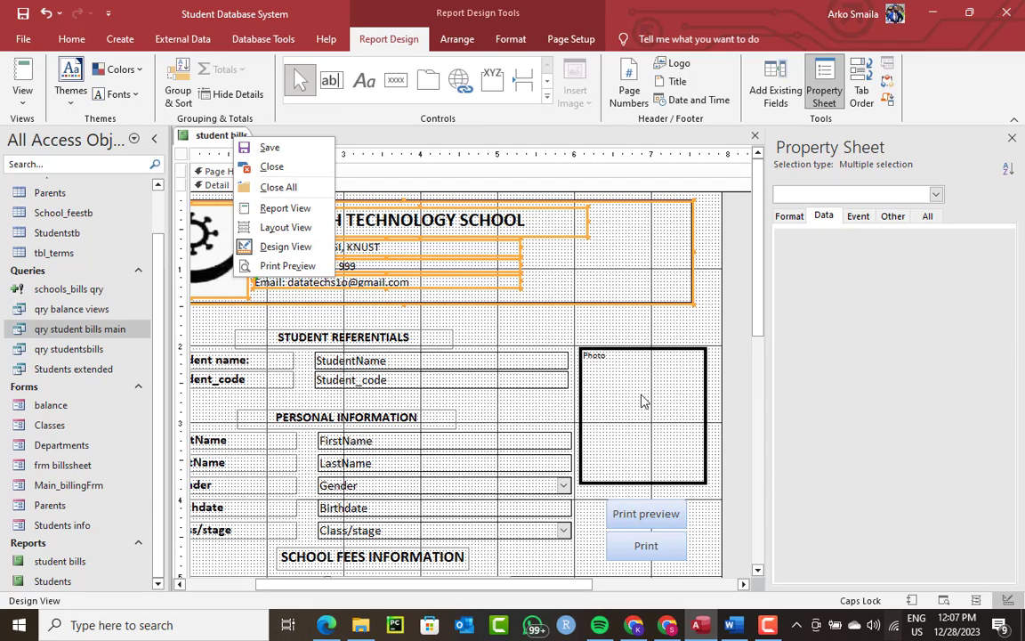
Step: Extend the Detail section and draw a dotted label across its bottom
key(Escape)
scroll(649, 364, down, 5)
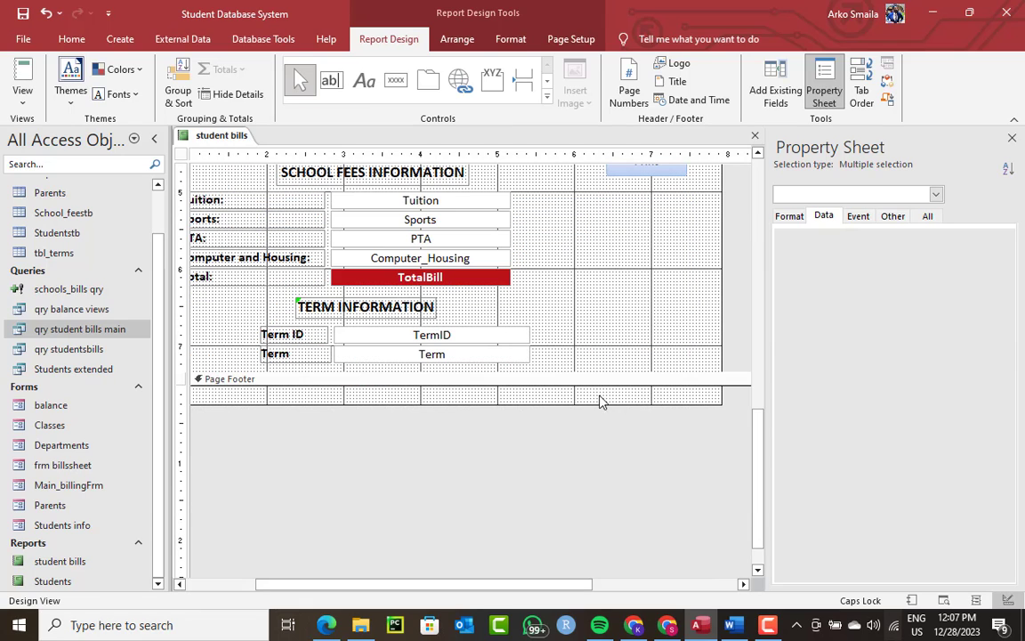
drag(501, 387, 498, 409)
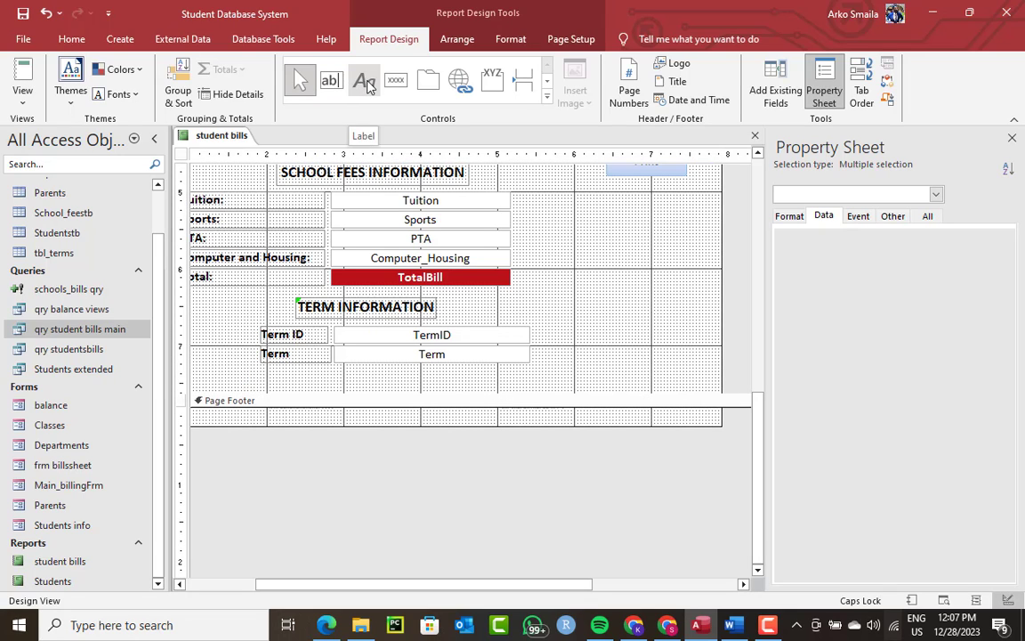
click(363, 81)
drag(190, 386, 712, 402)
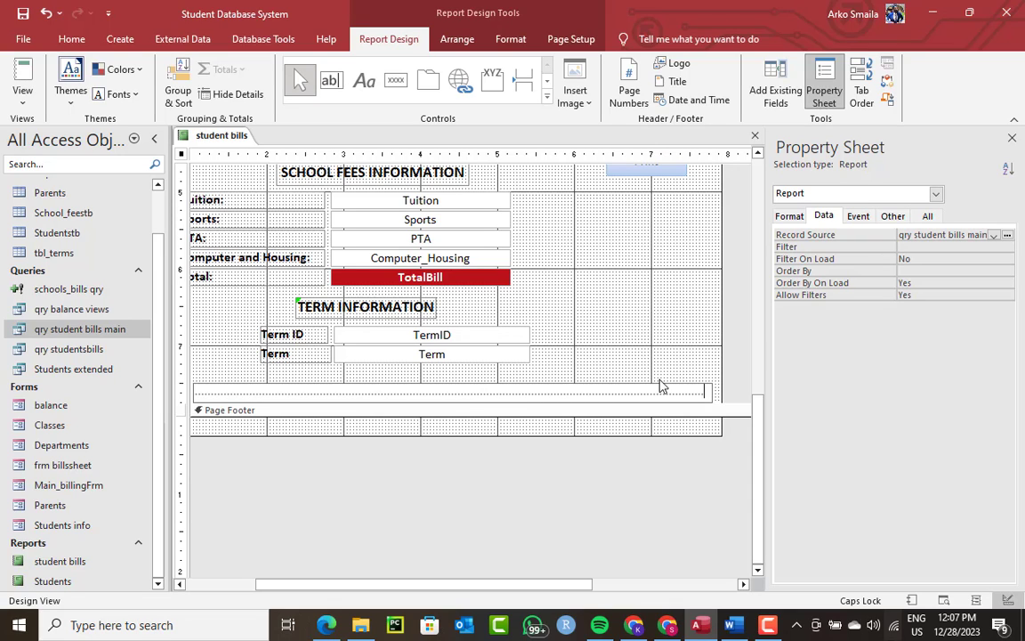
click(645, 381)
click(621, 386)
Step: Format the dotted label as 12-point bold coloured text with a transparent outline
click(511, 38)
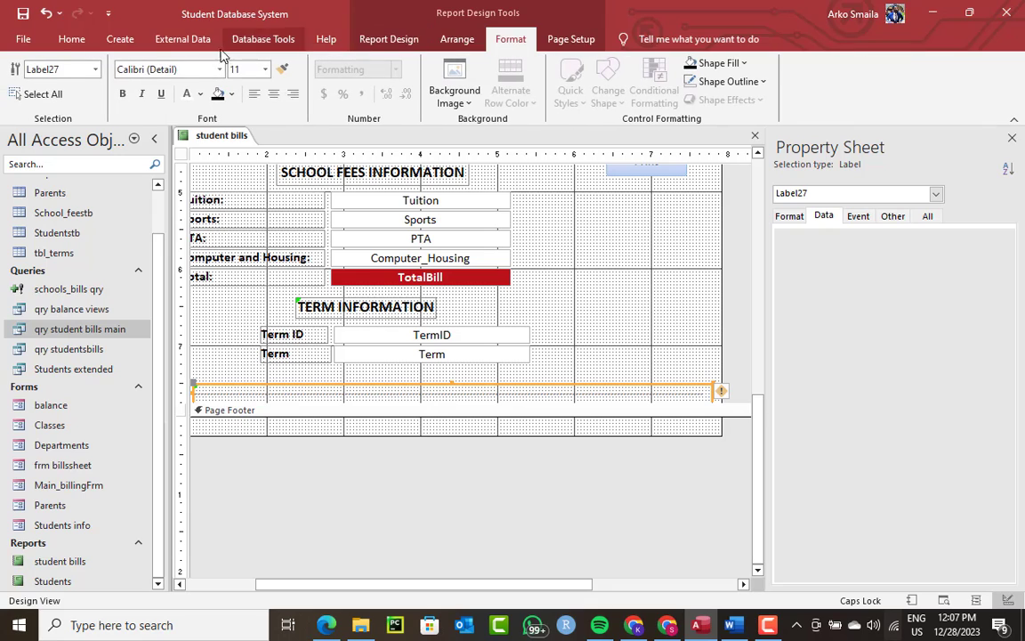
click(264, 68)
click(246, 151)
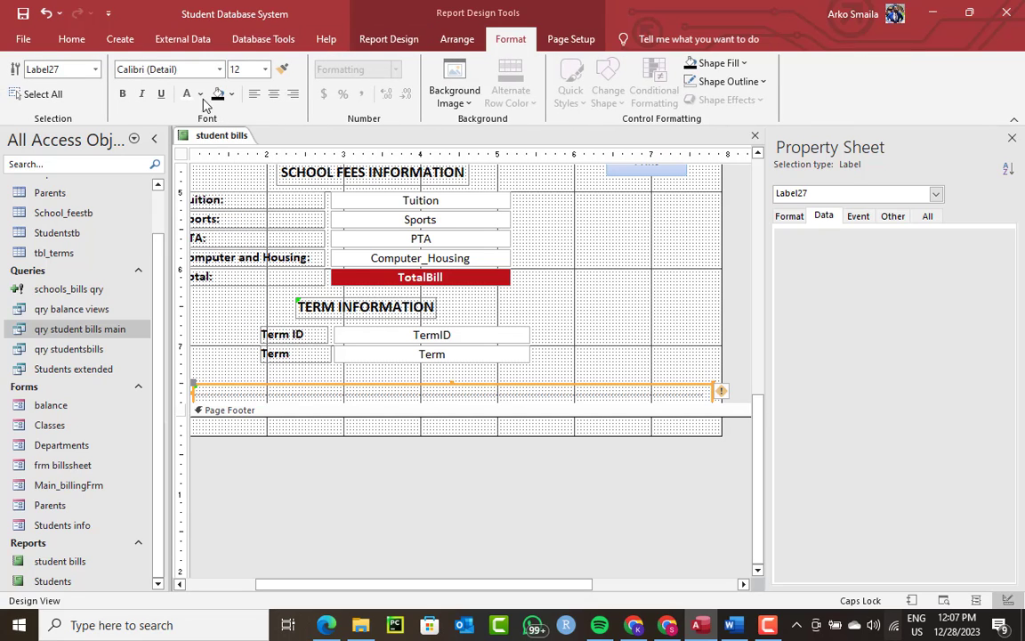
click(200, 93)
click(201, 156)
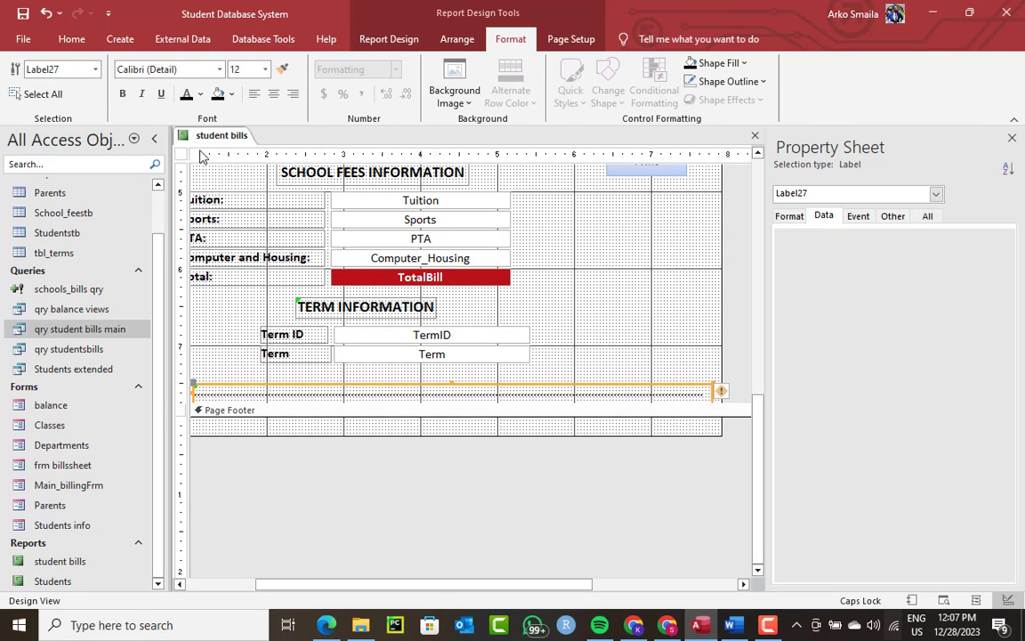
click(123, 93)
click(728, 81)
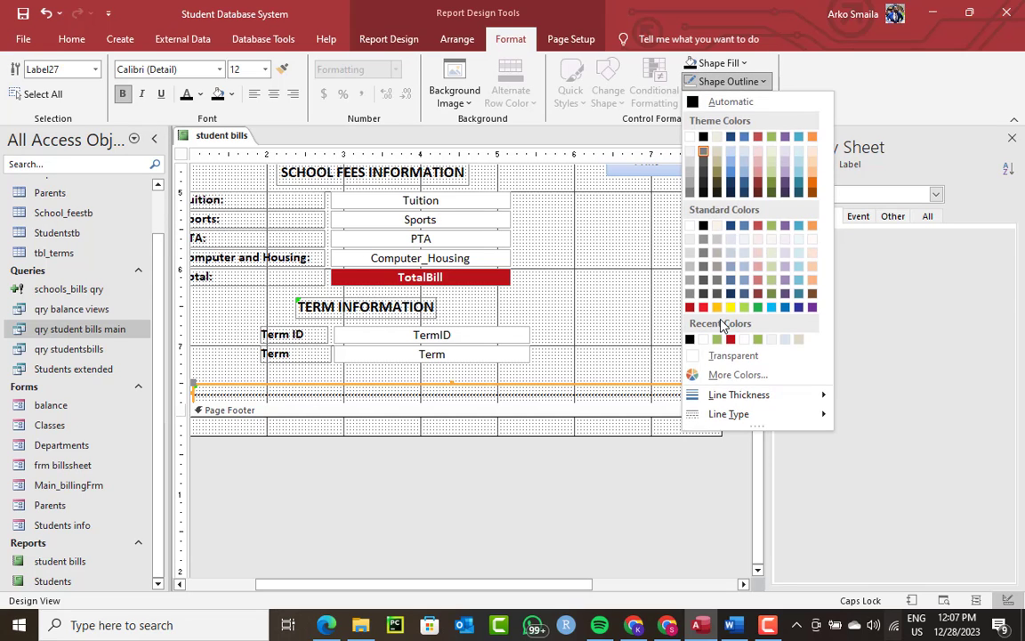
click(723, 357)
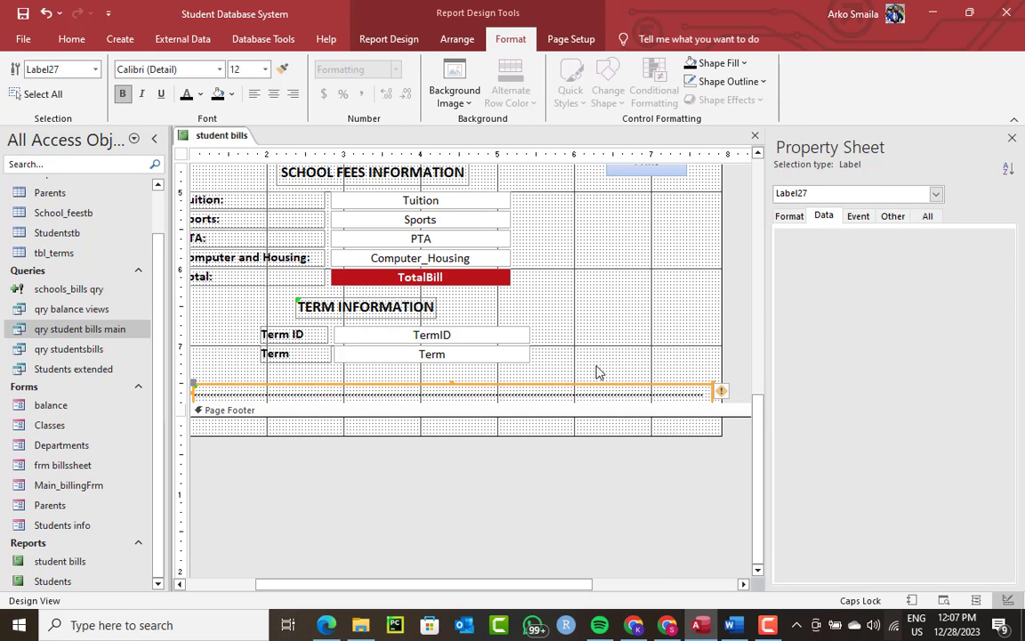
right_click(214, 142)
Step: View the student bills report with real data and scroll through it
click(302, 201)
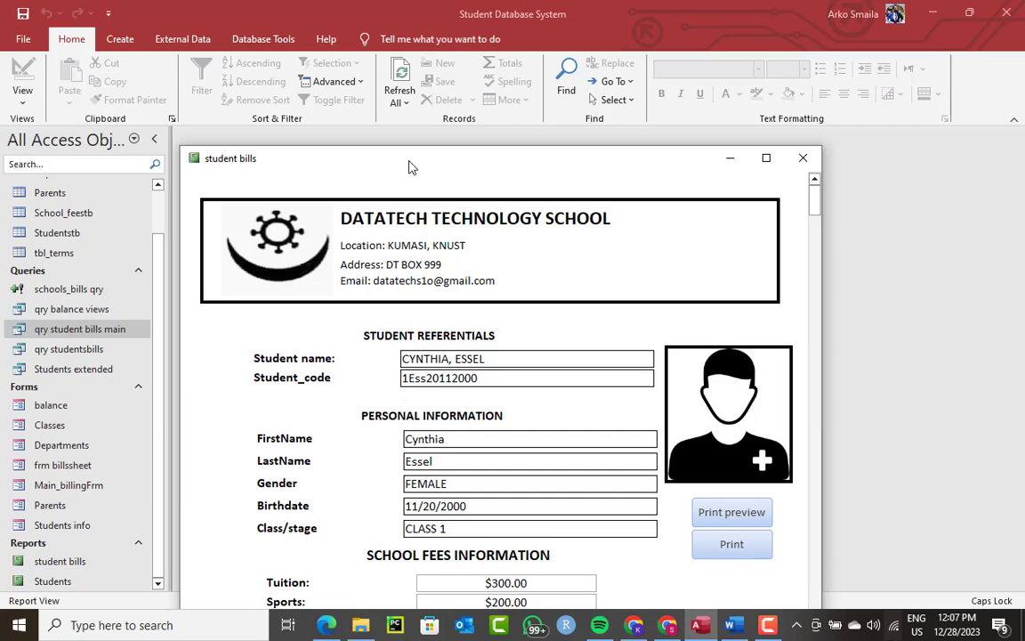
drag(409, 167, 385, 1)
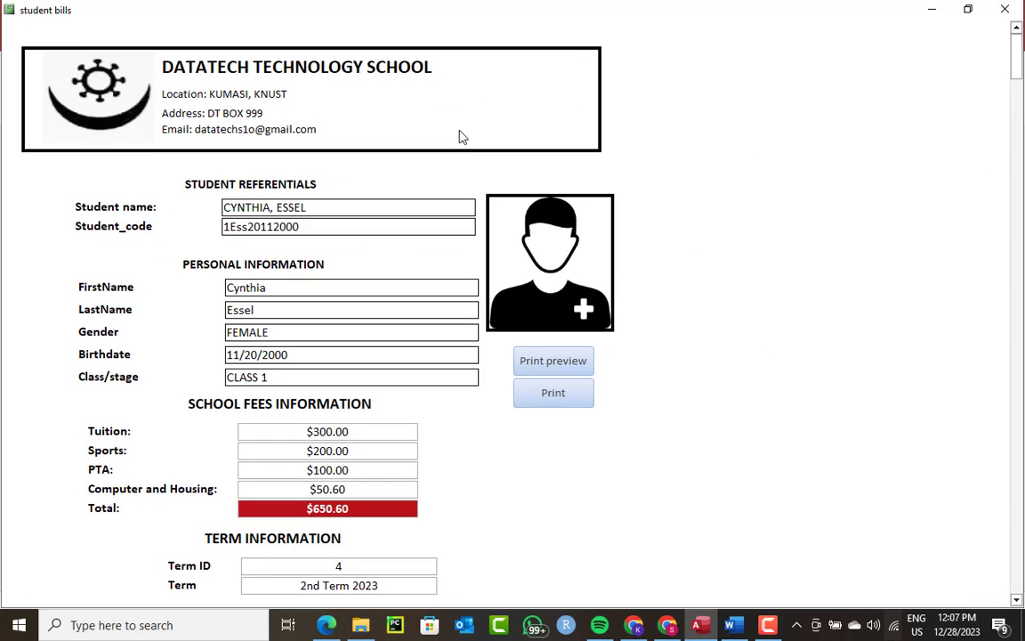
click(968, 9)
scroll(629, 195, down, 5)
scroll(623, 220, down, 10)
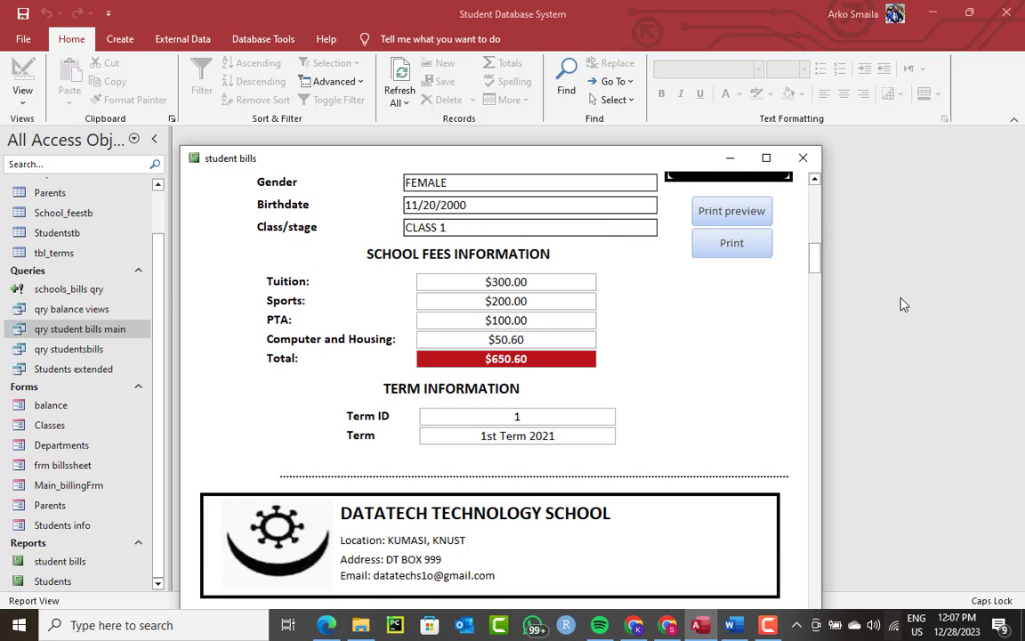
Step: Open Print Preview and page forward to the last student's bill
click(733, 213)
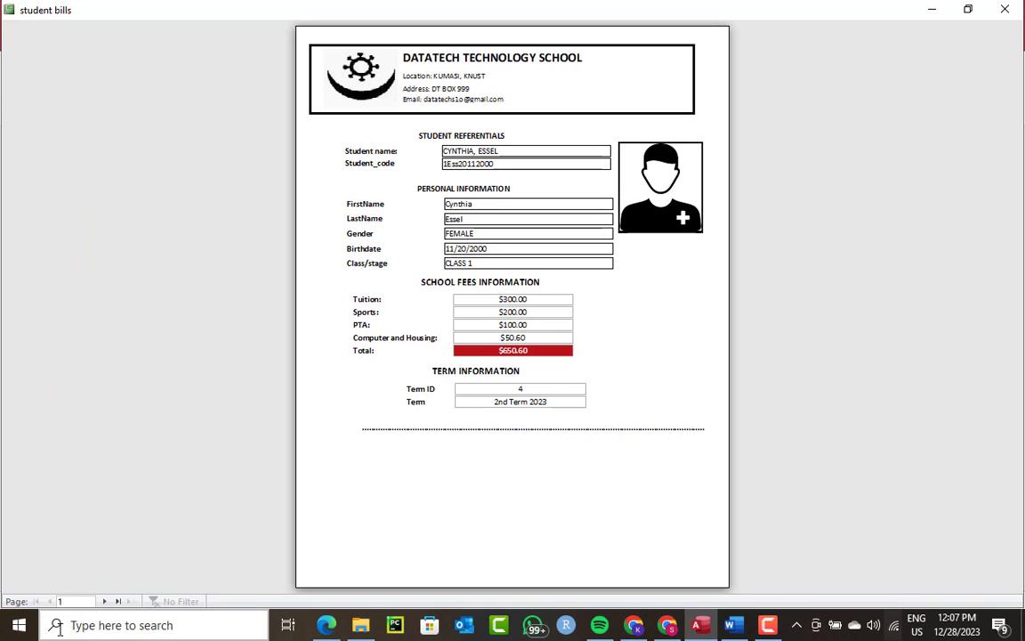
click(104, 601)
click(104, 601)
click(104, 602)
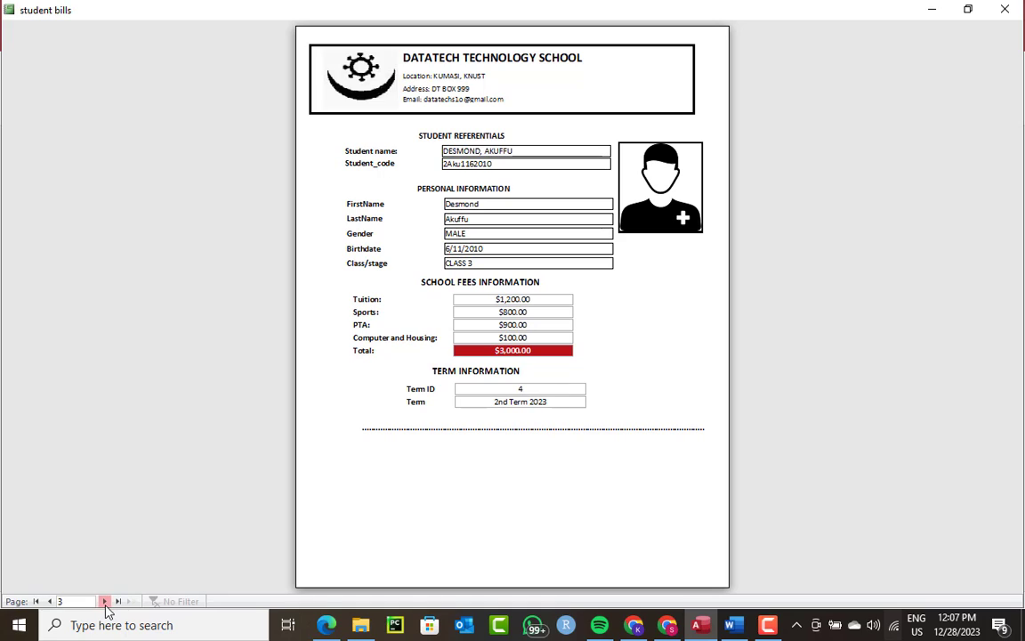
click(104, 602)
click(104, 601)
click(105, 602)
click(104, 601)
click(104, 602)
click(104, 602)
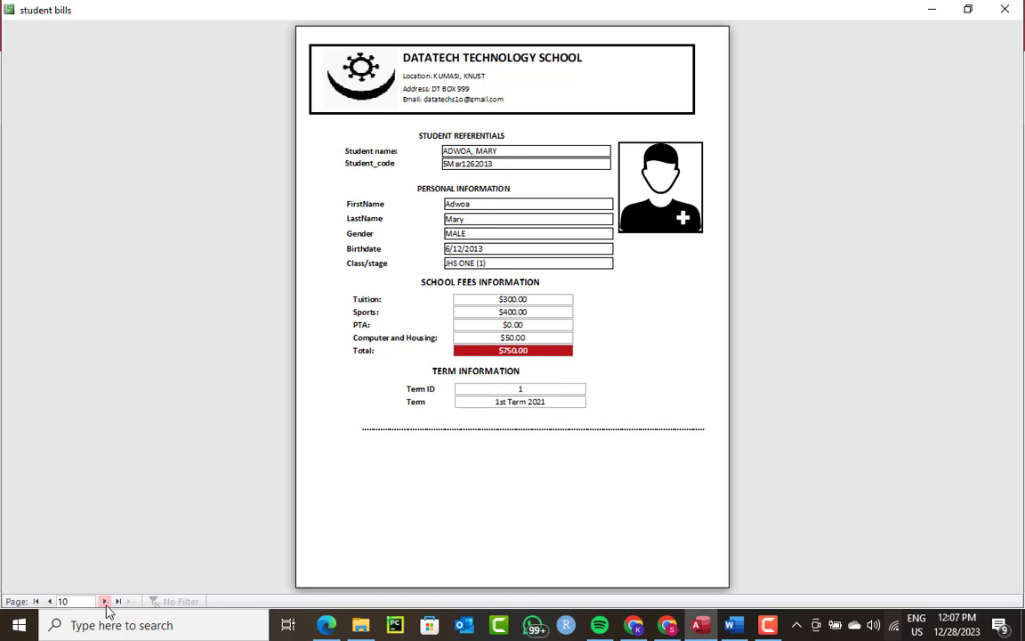
click(104, 602)
click(104, 601)
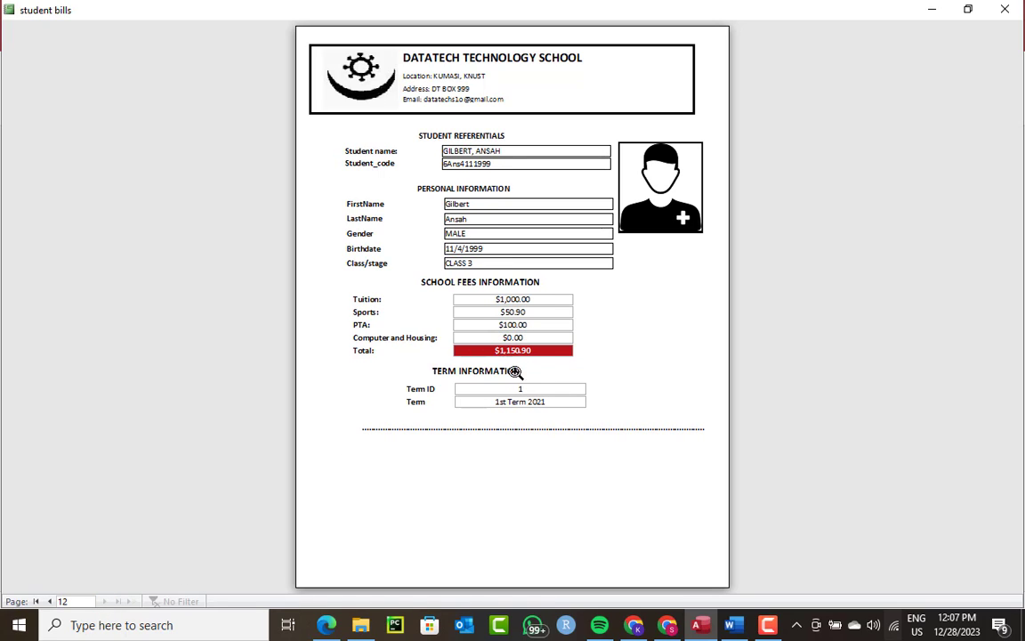
Step: Close the student bills report preview
click(767, 624)
click(989, 505)
click(1005, 8)
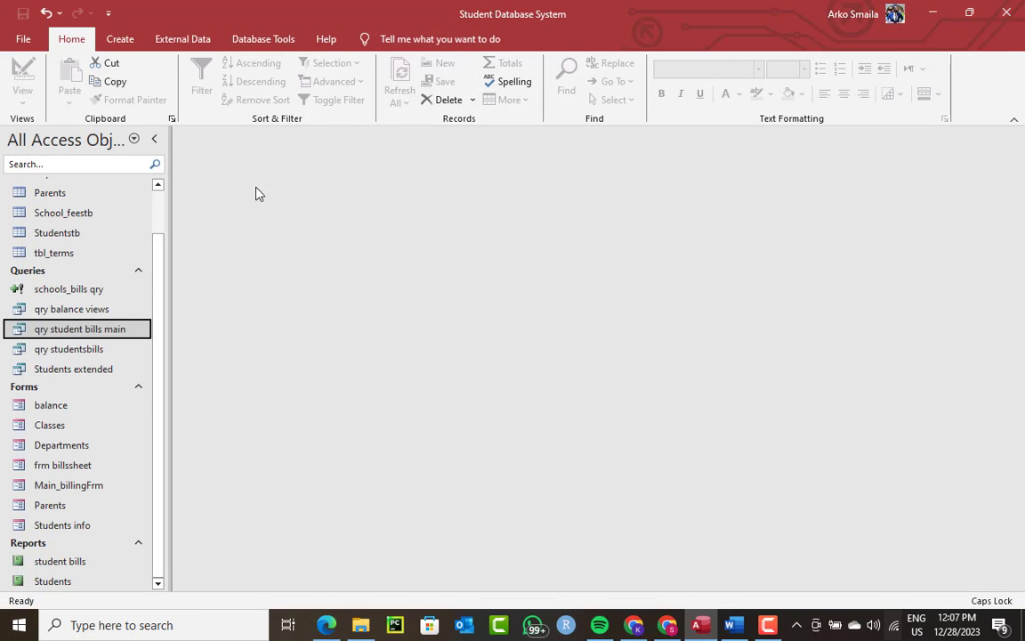
Step: Open Main_billingFrm in Design View and draw a plain command button in its header
double_click(77, 488)
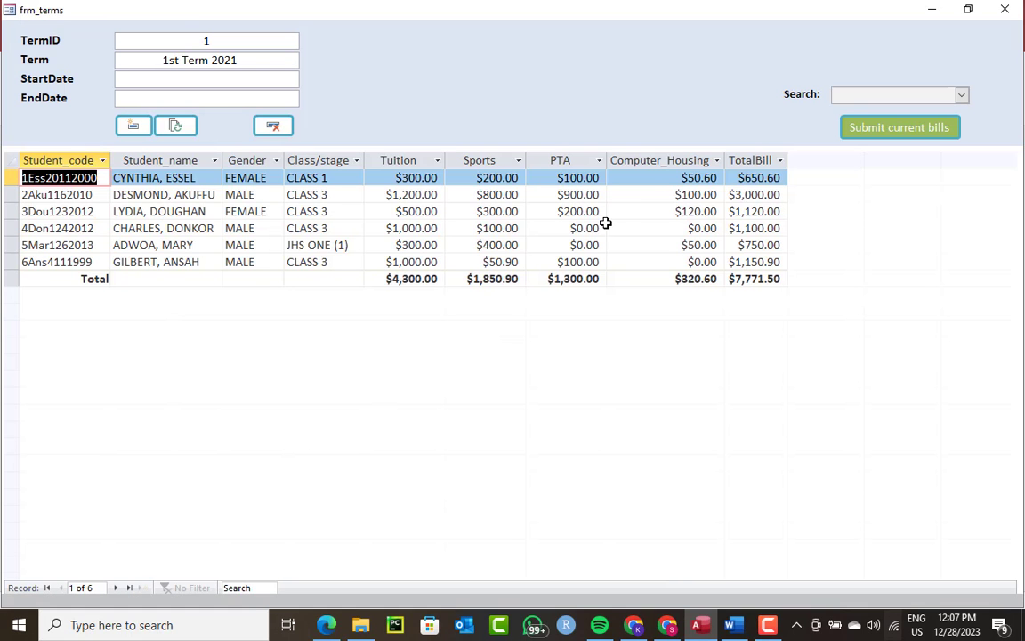
right_click(557, 82)
click(614, 115)
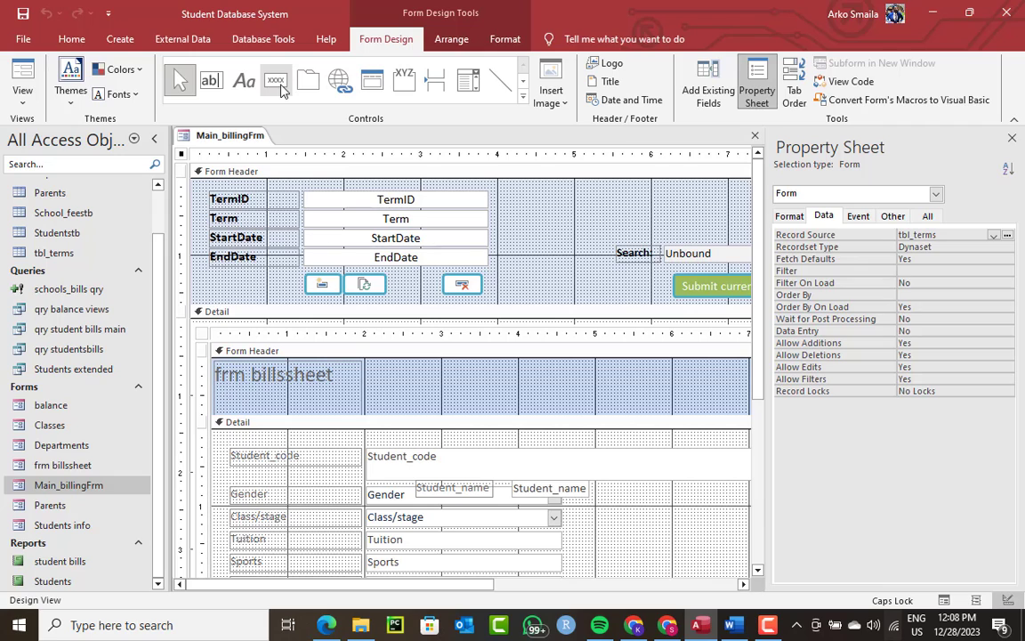
click(276, 82)
drag(515, 273, 586, 296)
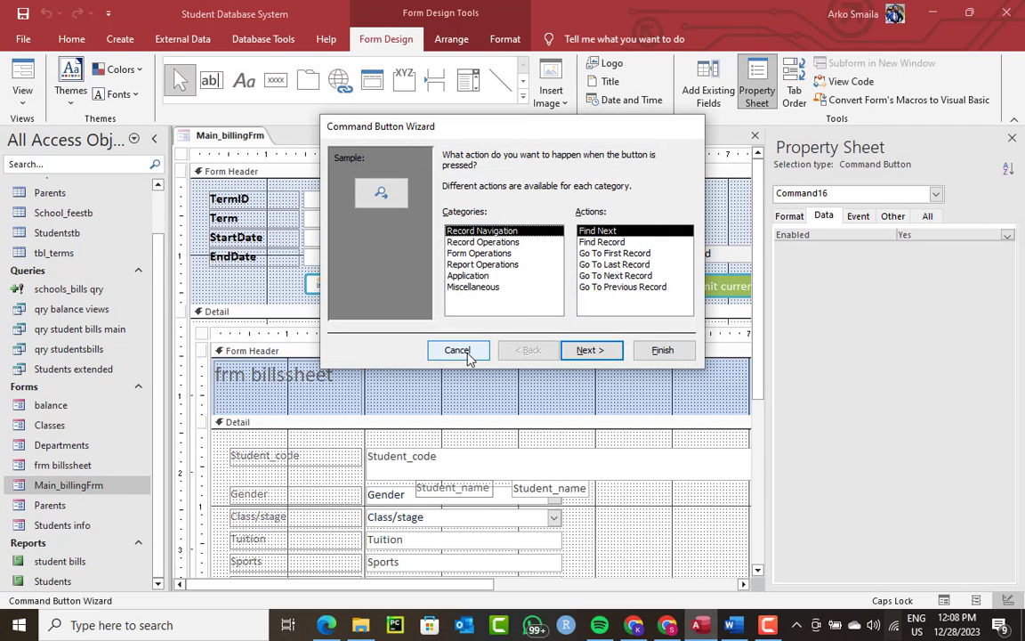
click(457, 349)
Step: Caption the new button 'Print bills' and widen it
click(554, 286)
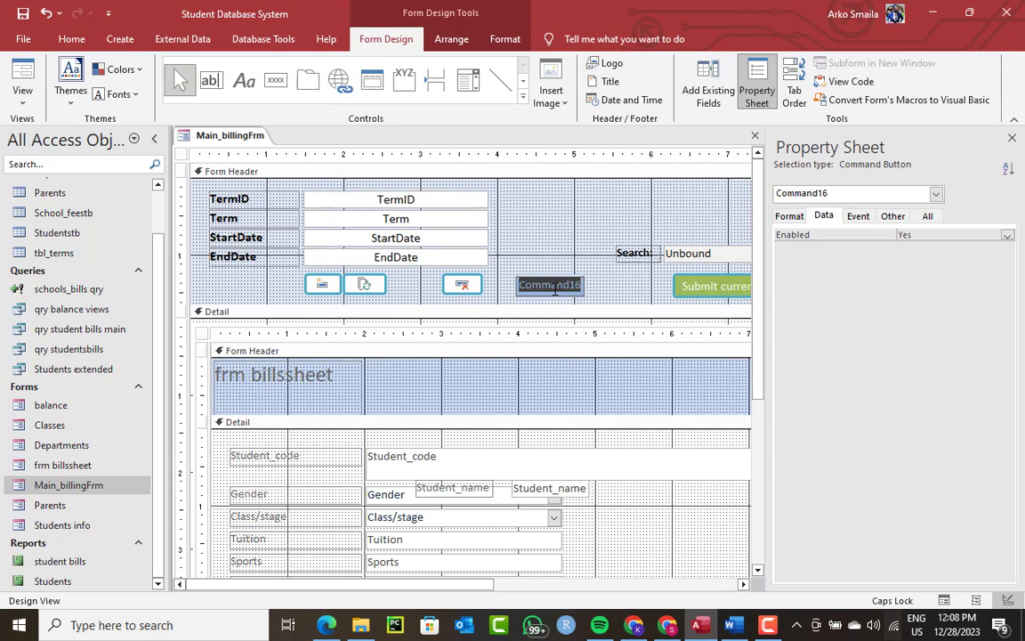
text(pRIN)
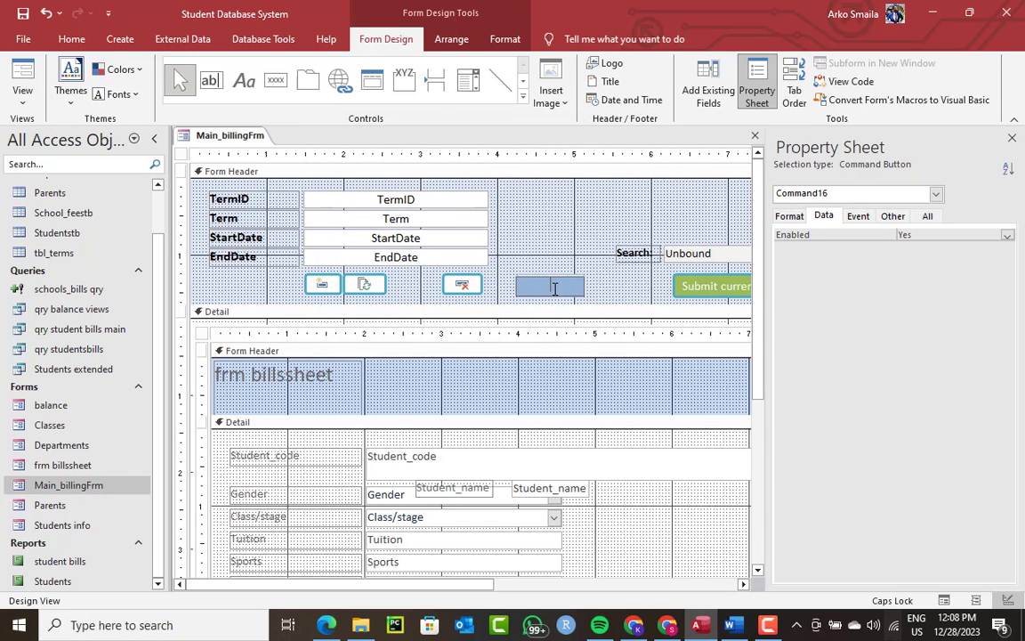
key(Caps_Lock)
text(Print bills)
click(568, 244)
click(569, 283)
drag(586, 284, 607, 279)
Step: Set the button text to size 14 and apply a white outlined quick style
click(504, 38)
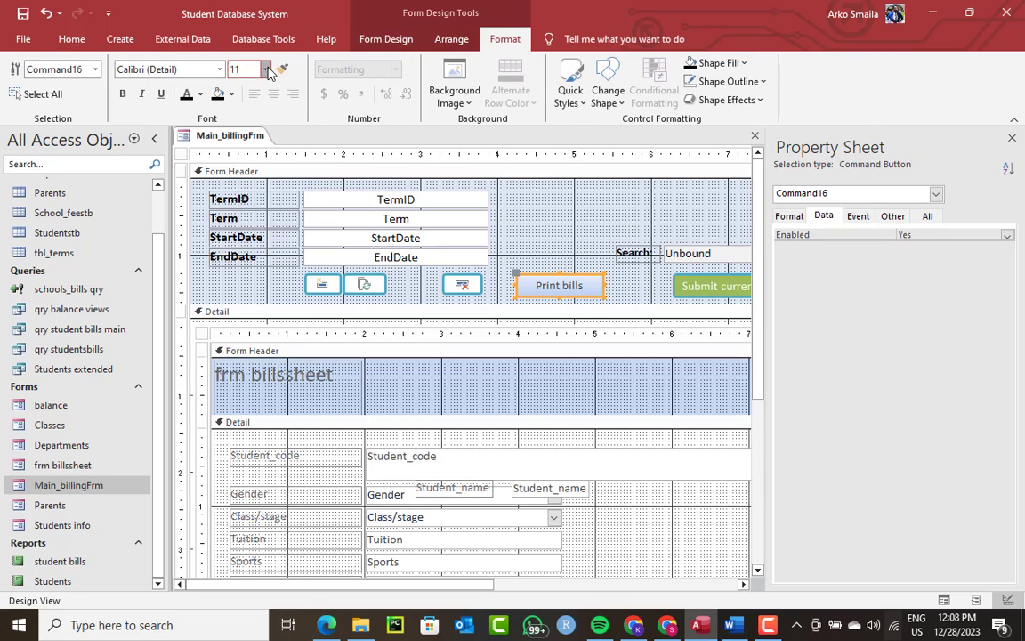
click(264, 69)
click(246, 166)
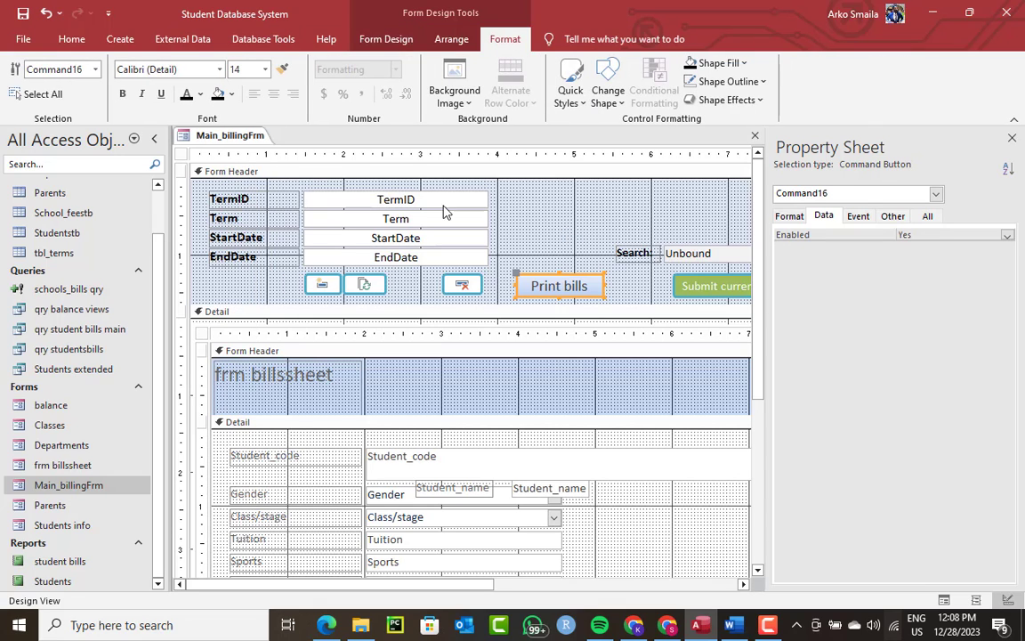
click(573, 89)
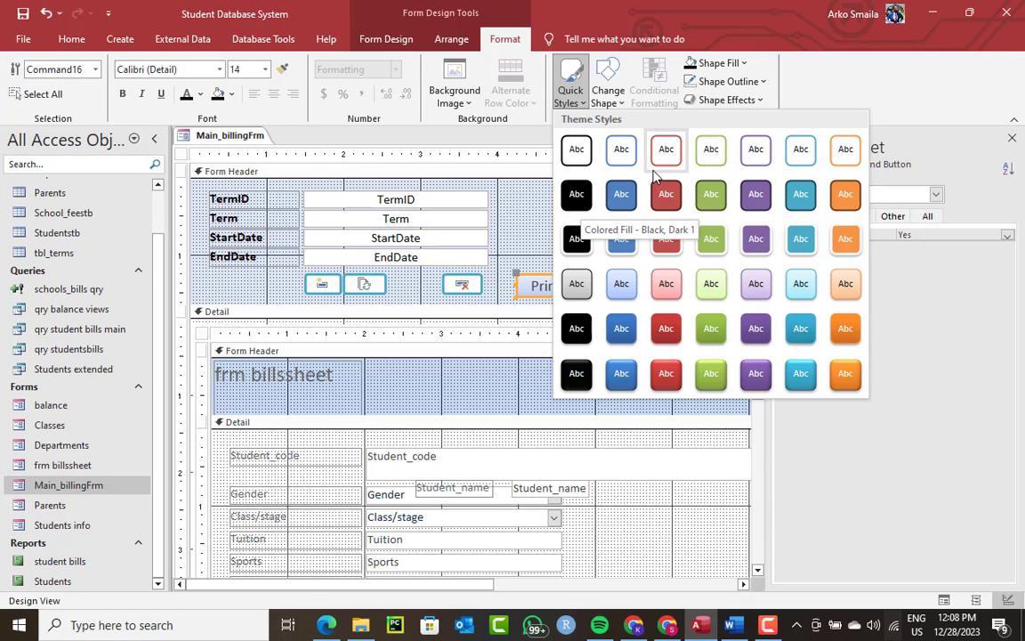
click(798, 158)
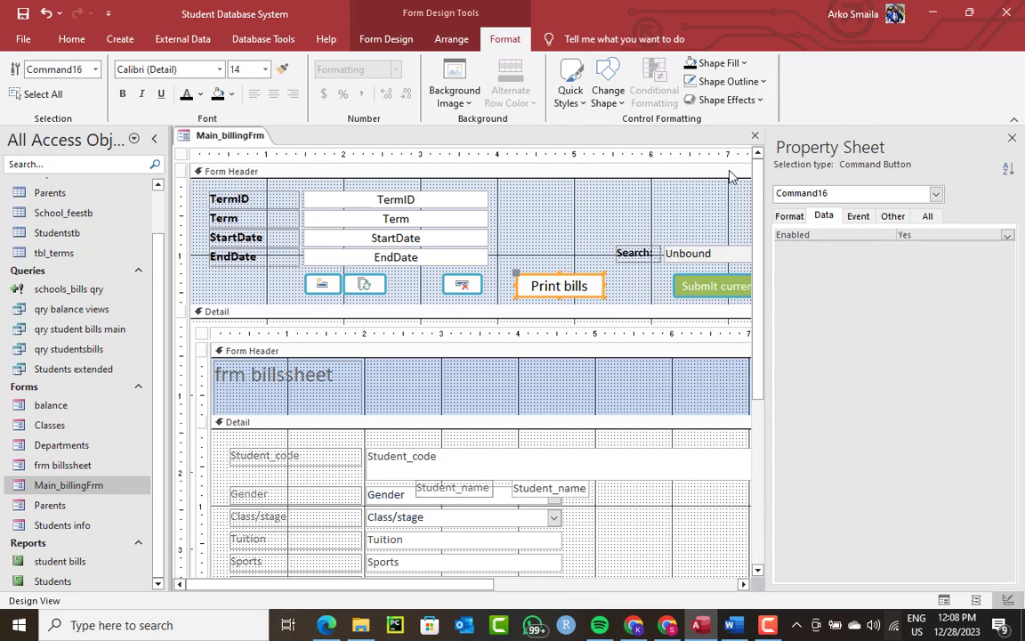
click(790, 216)
Step: Give the Print bills button the built-in Page Setup picture
click(949, 248)
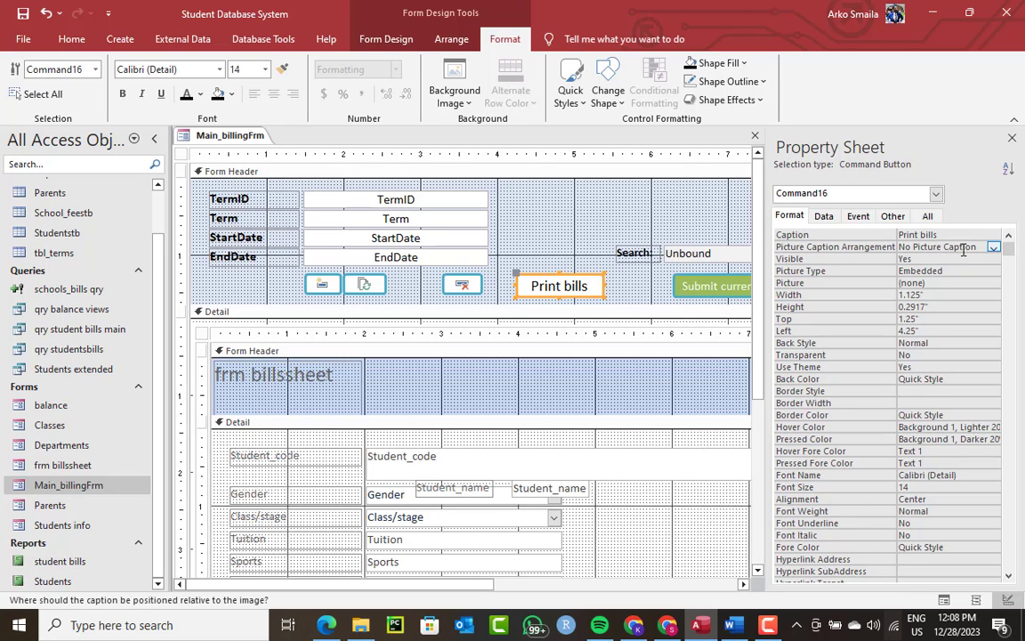
click(994, 249)
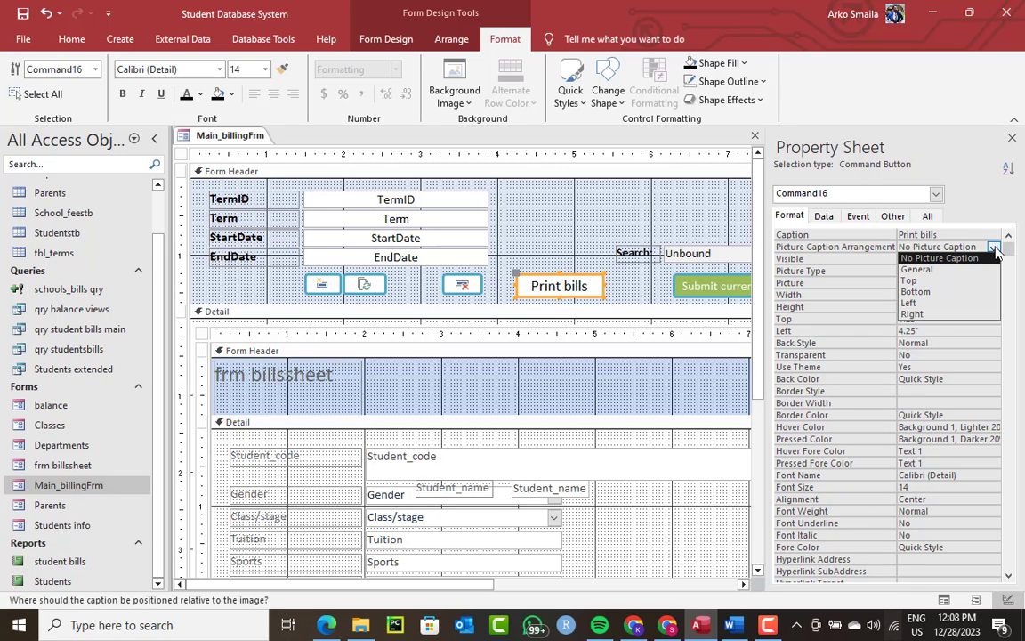
click(992, 257)
click(984, 284)
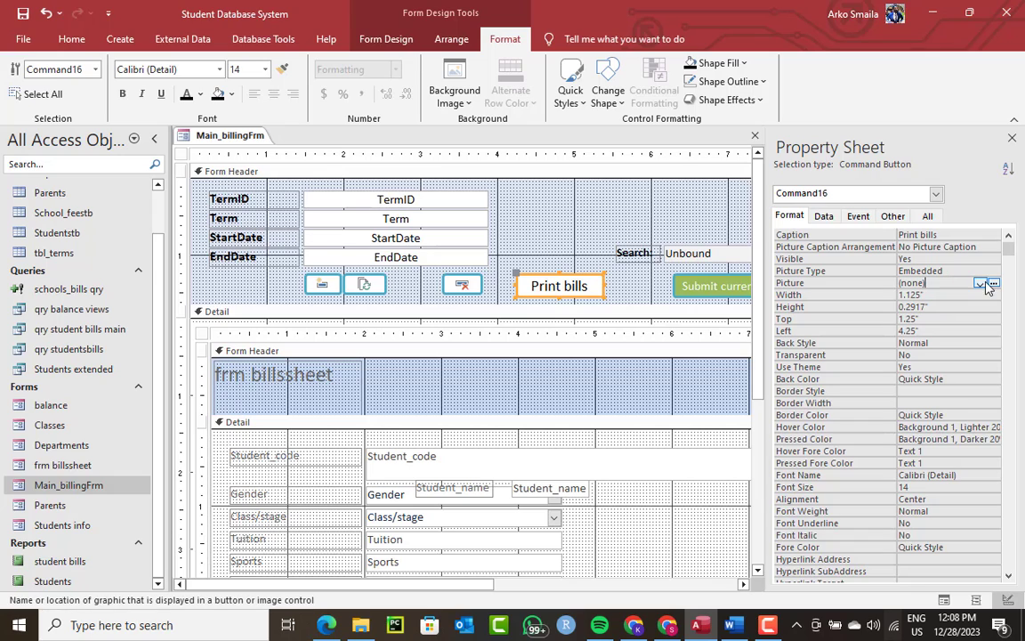
click(993, 284)
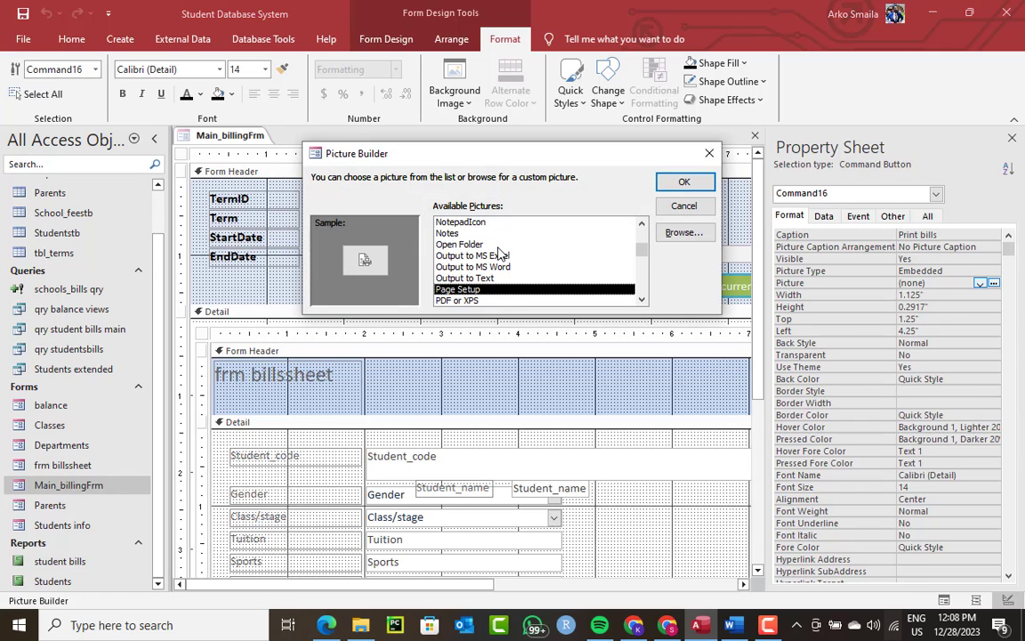
click(465, 302)
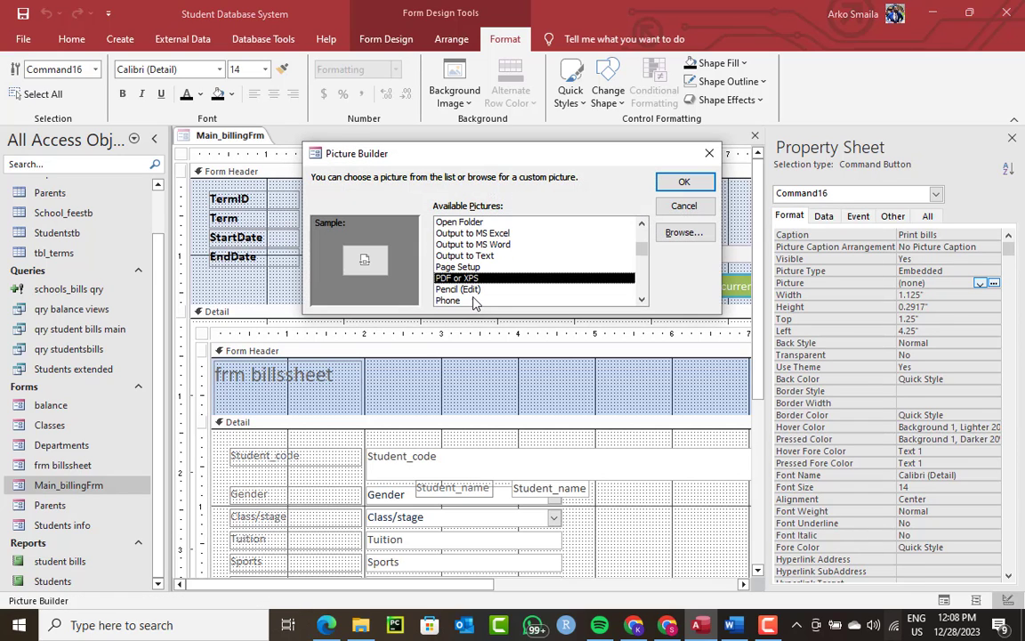
click(470, 258)
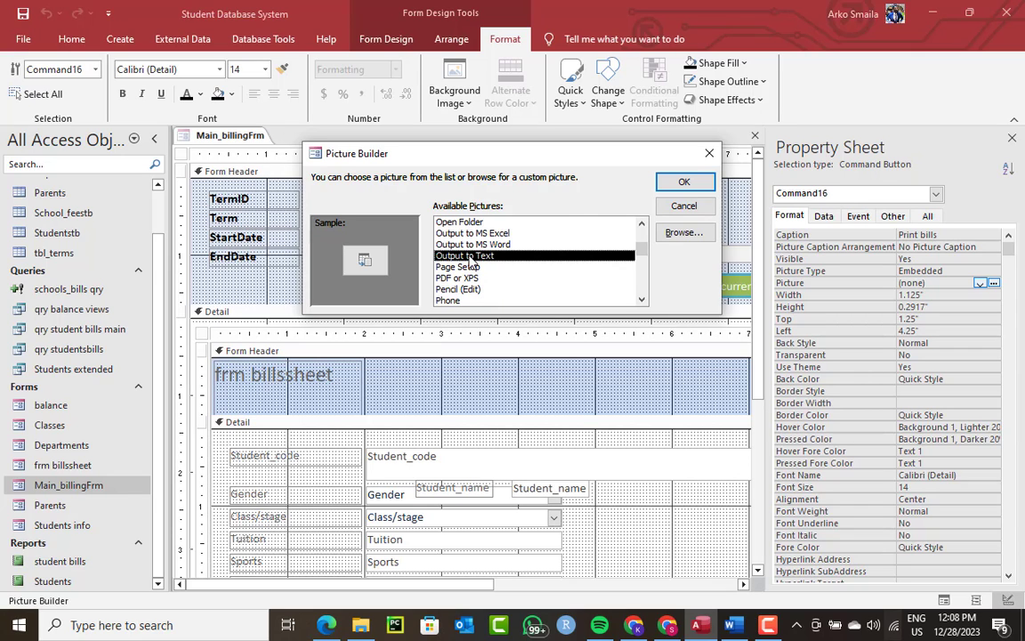
click(460, 269)
click(684, 181)
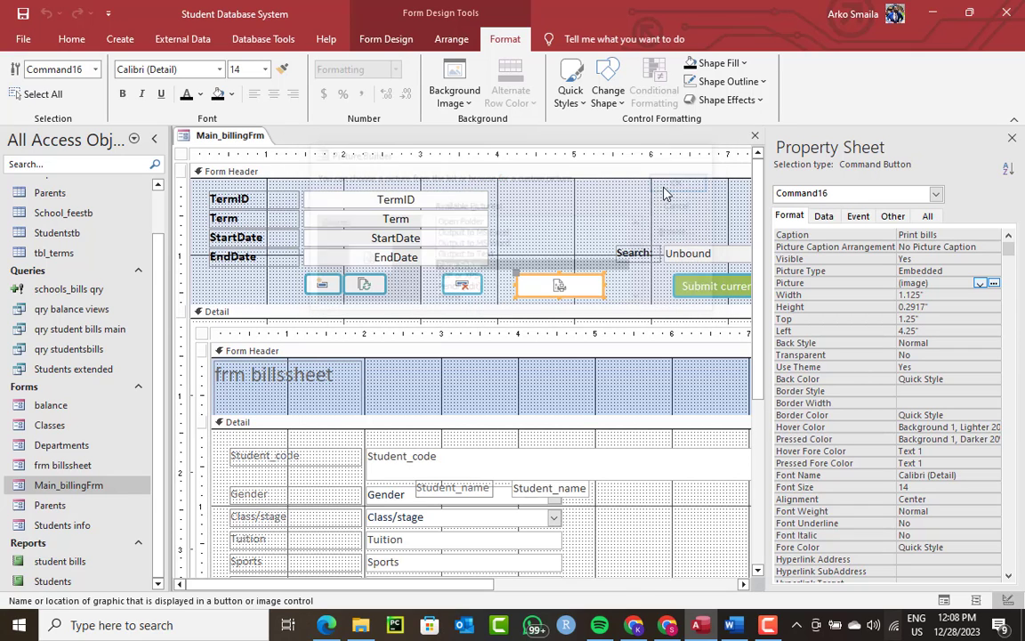
Step: Set the button's Picture Caption Arrangement to Right
click(945, 247)
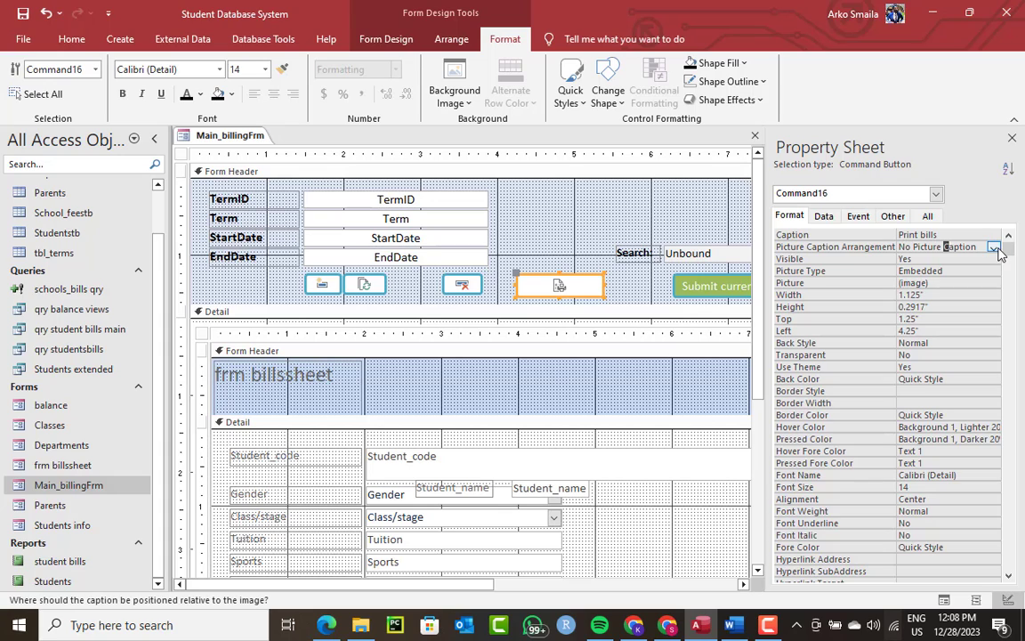
click(993, 247)
click(912, 315)
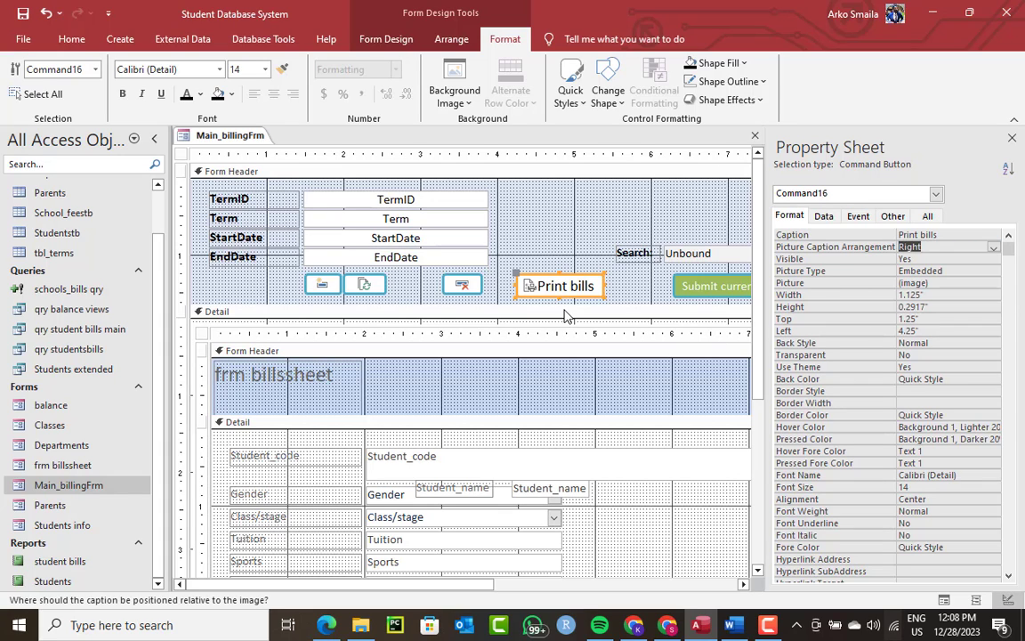
Step: Build an On Click macro for the Print bills button with an OpenReport action
right_click(569, 282)
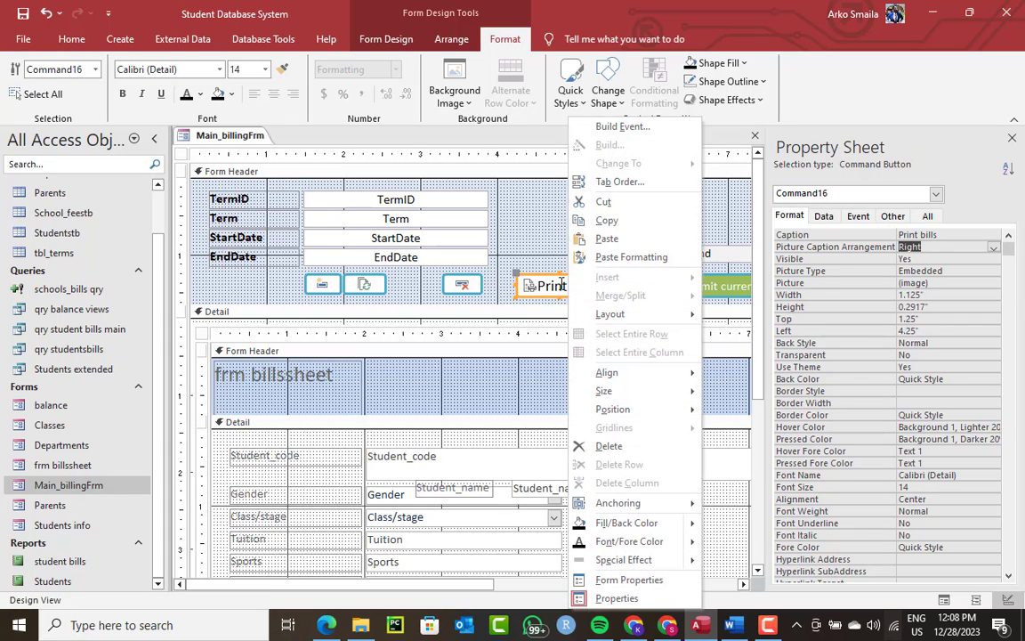
click(587, 124)
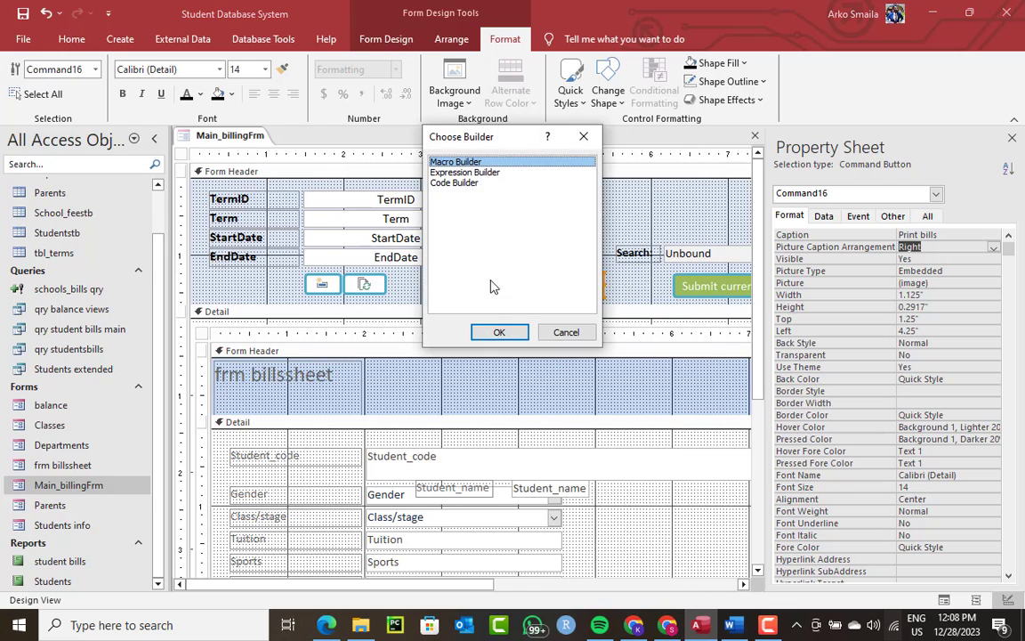
click(499, 332)
text(Open)
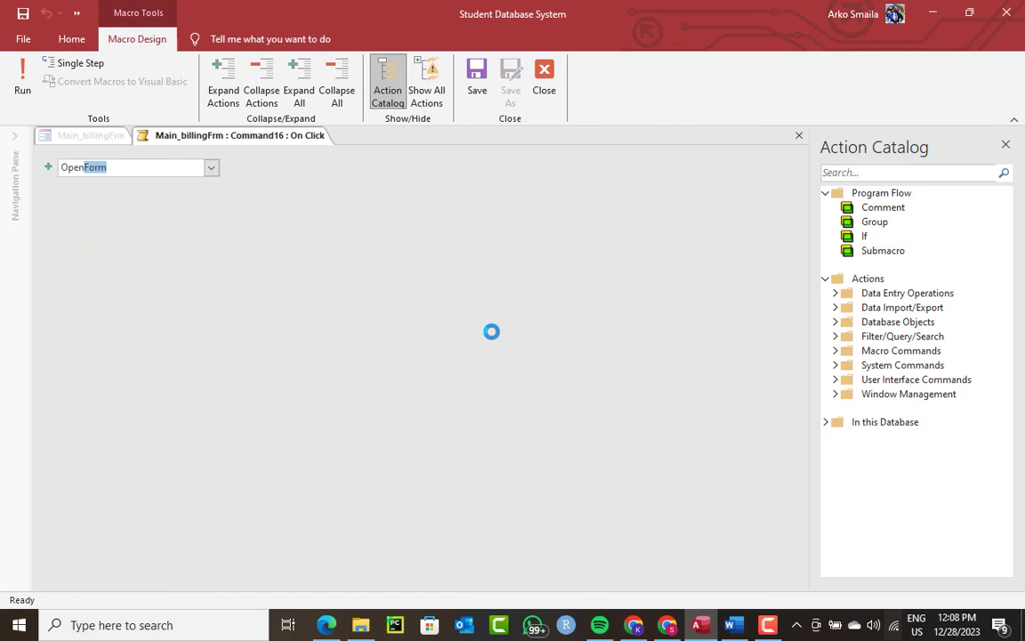
text(Report)
key(Return)
Step: Set the report name to student bills and start the where condition with =[TermID]
text(student bills)
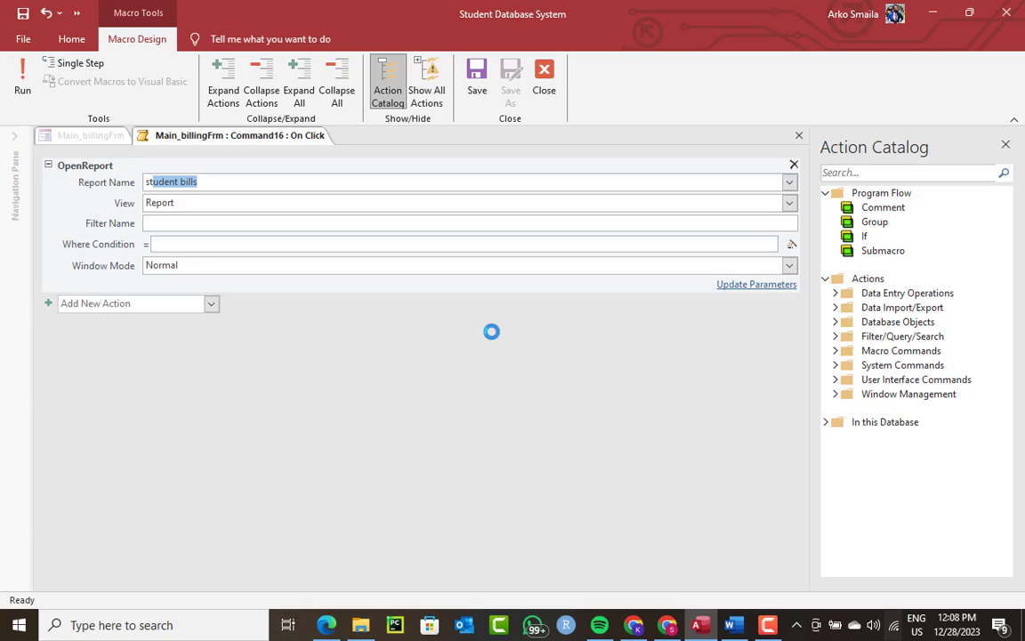
key(Return)
key(Return)
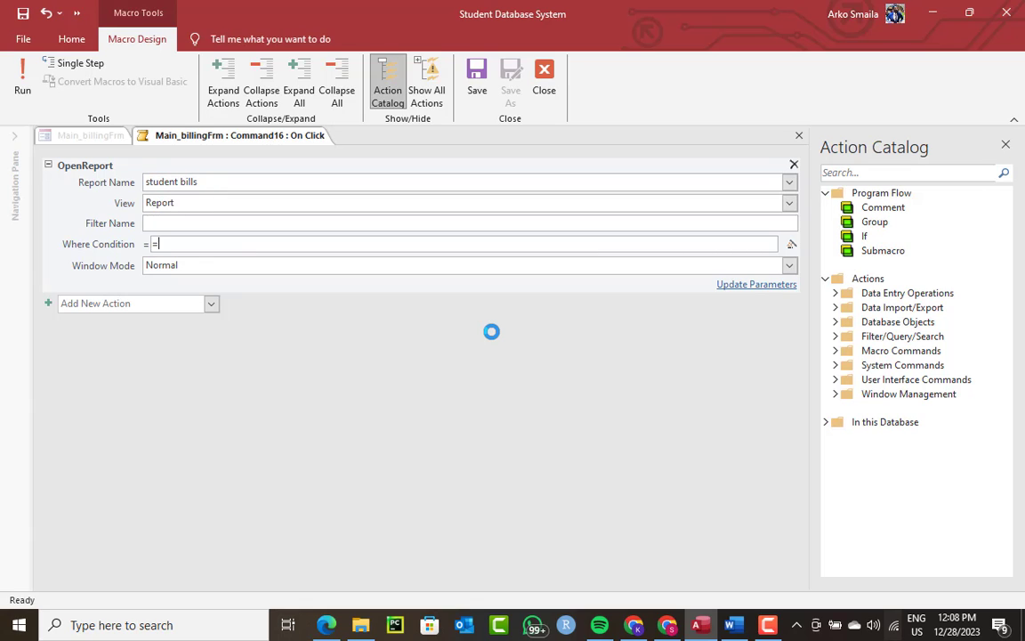
text(=term)
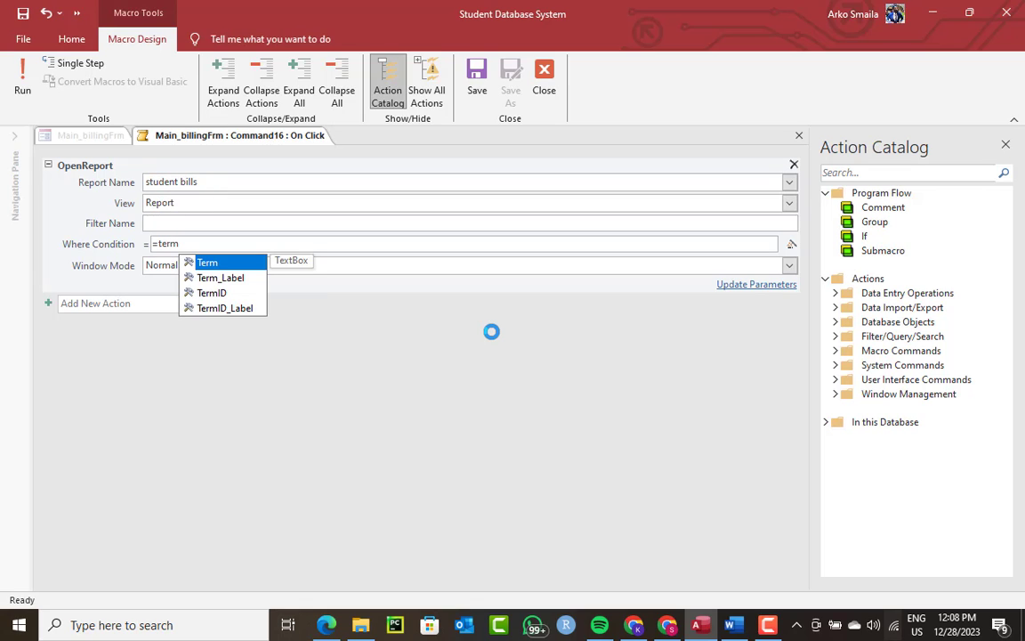
double_click(214, 293)
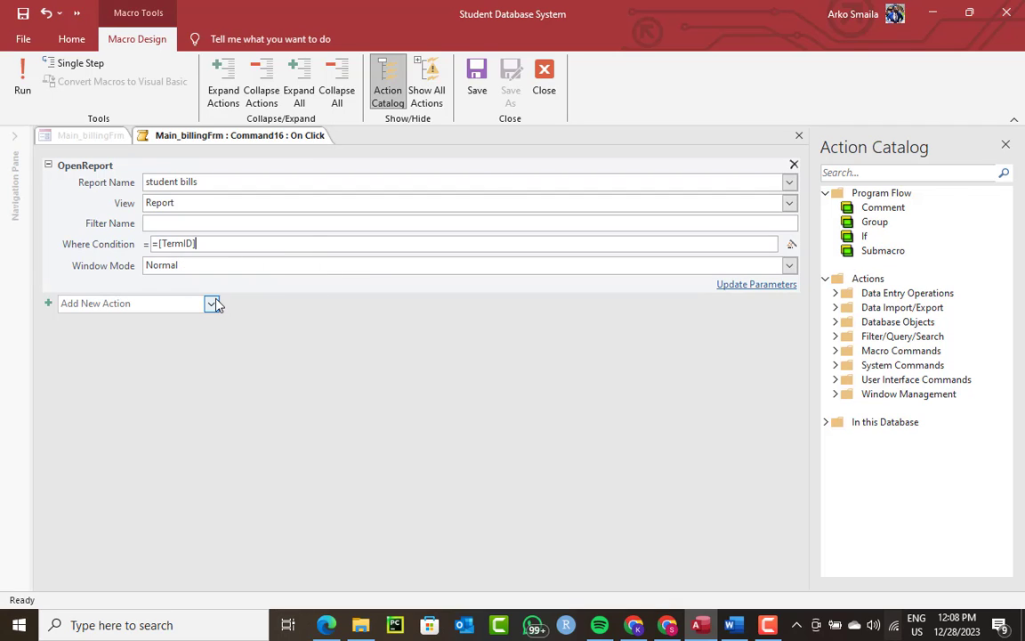
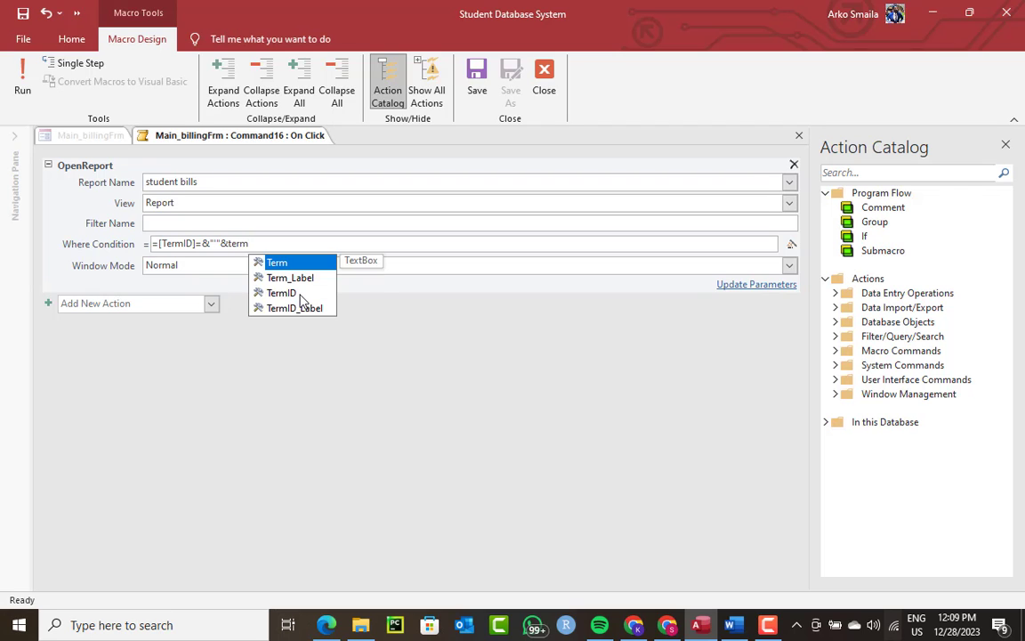
Step: Finish the where condition comparing [TermID] to the form's TermID field, then save and close the macro
double_click(294, 295)
click(284, 243)
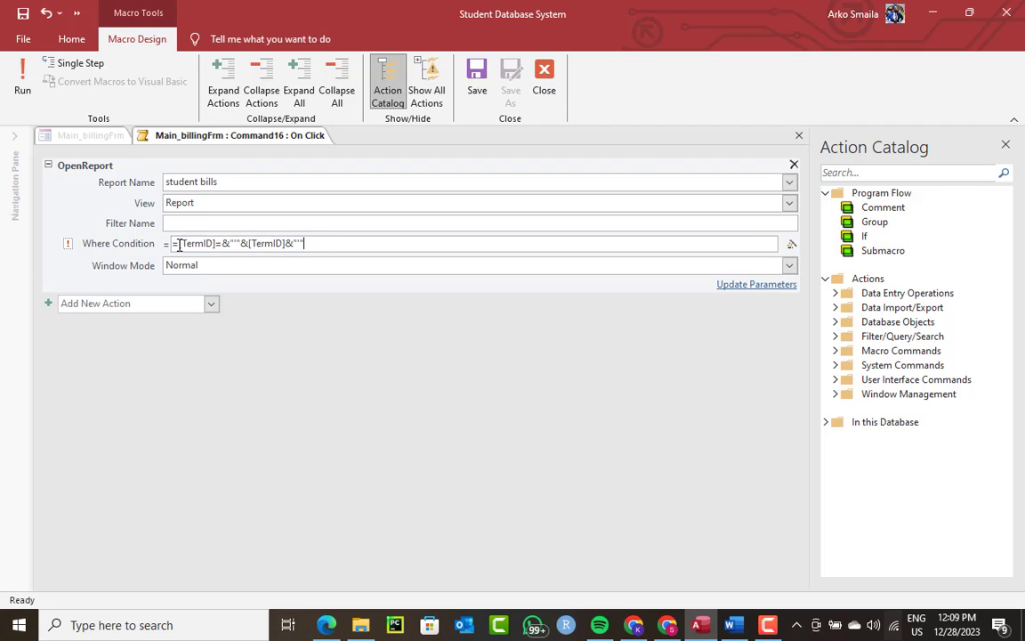
text(")
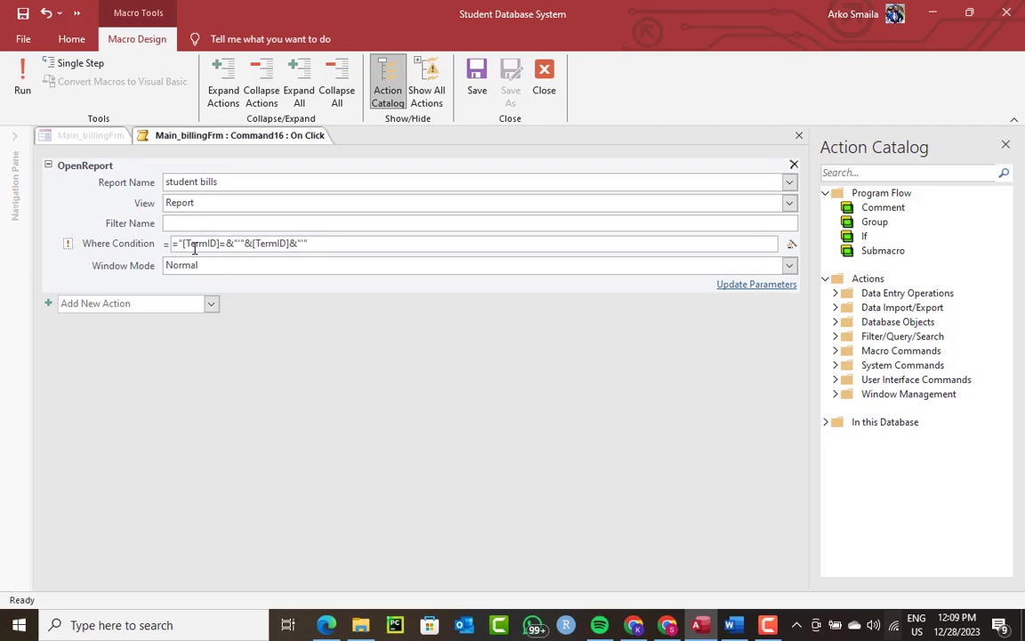
text(")
click(477, 78)
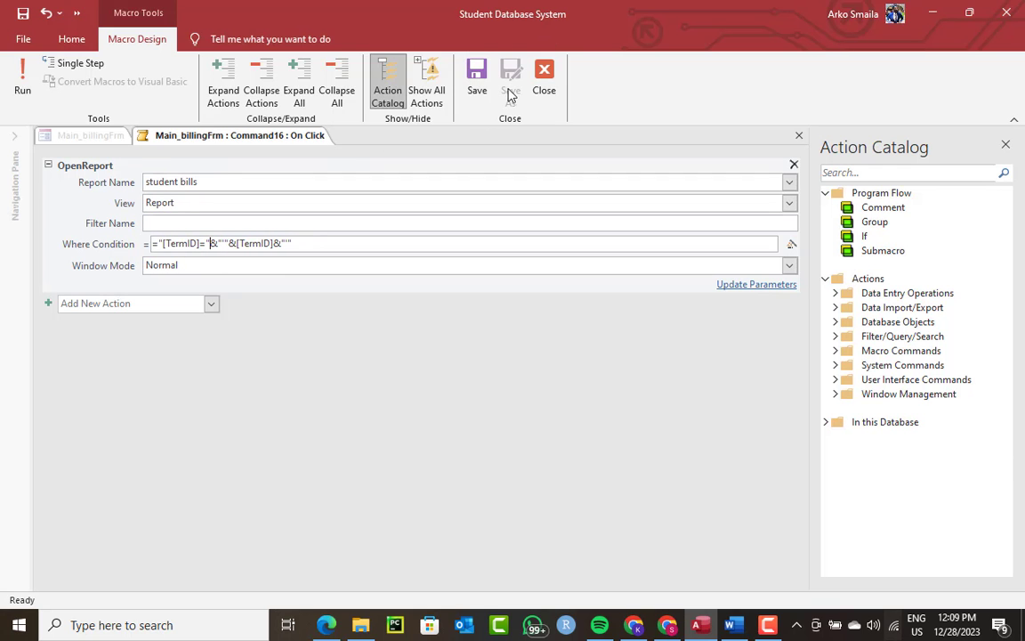
click(544, 78)
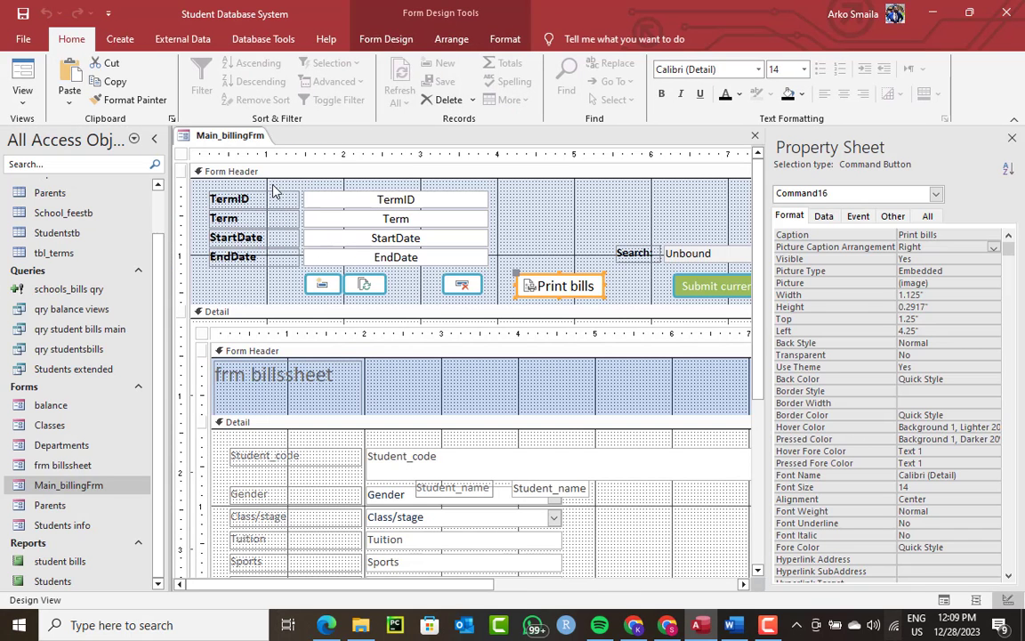
right_click(240, 140)
click(285, 206)
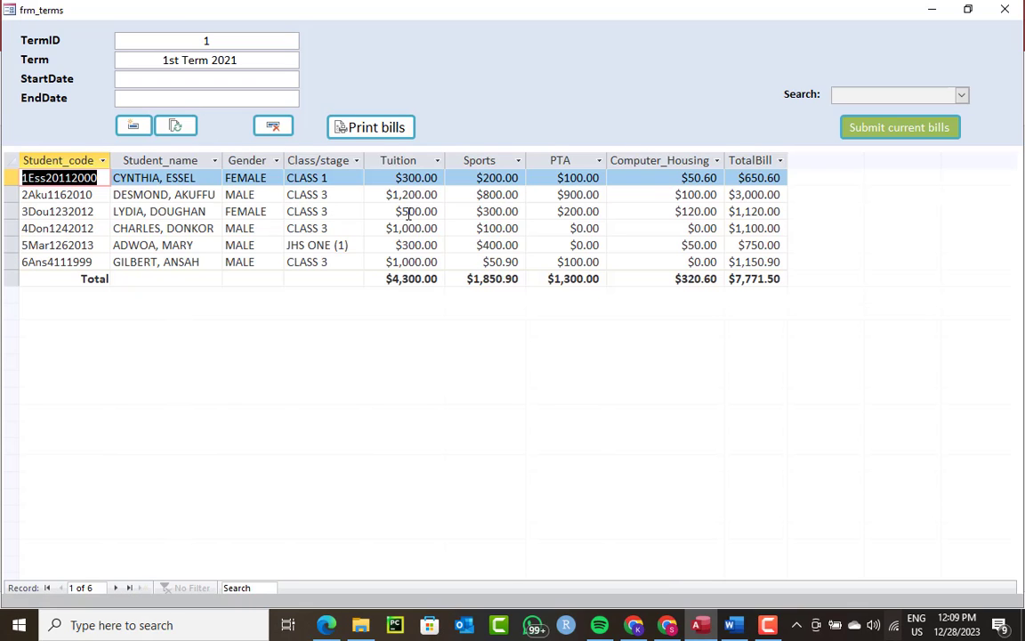
click(959, 94)
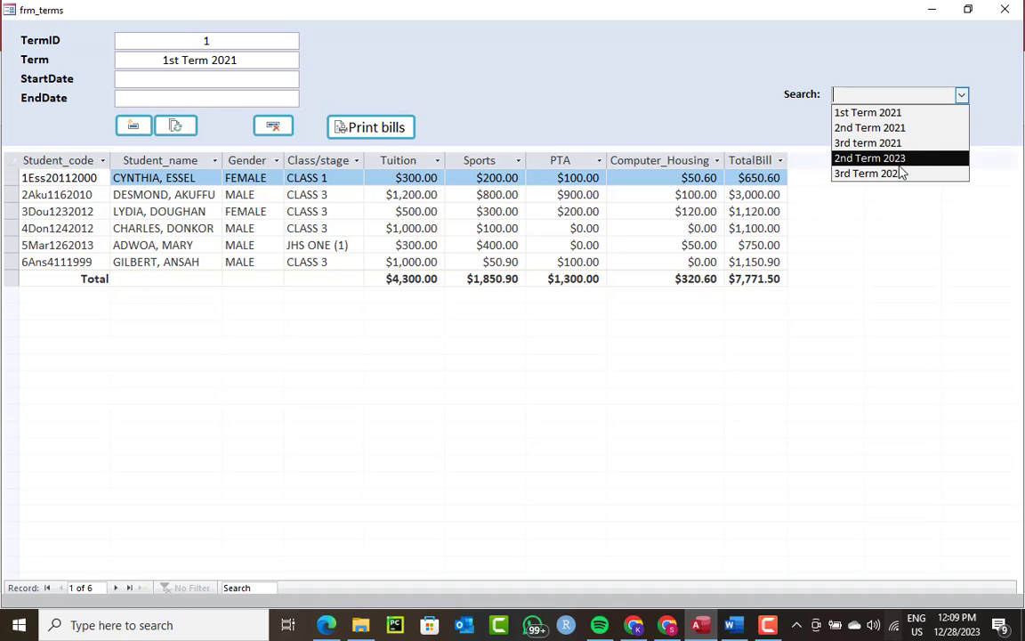
click(889, 158)
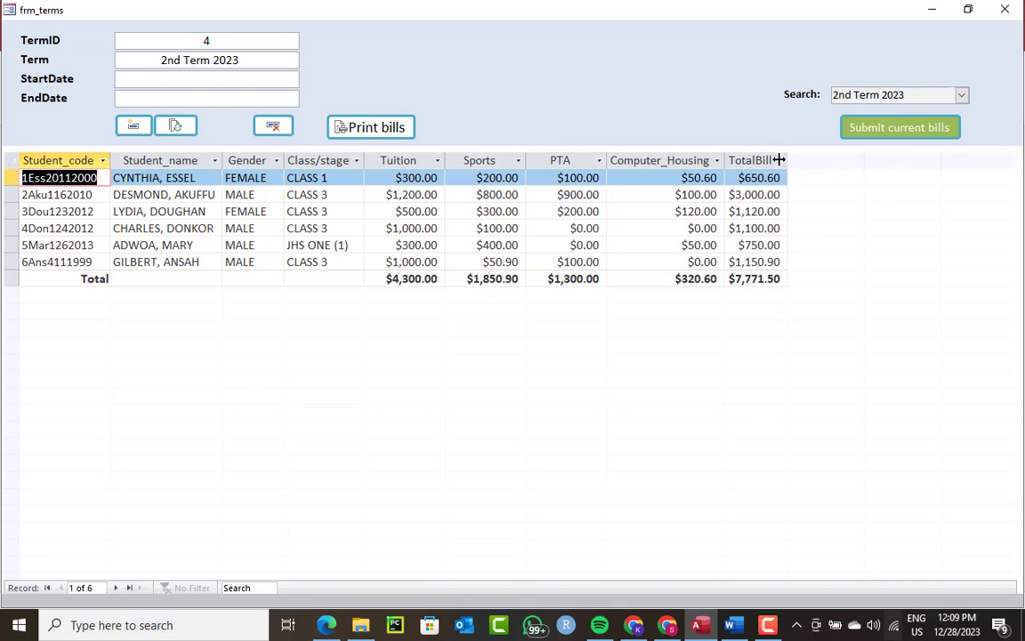
click(375, 133)
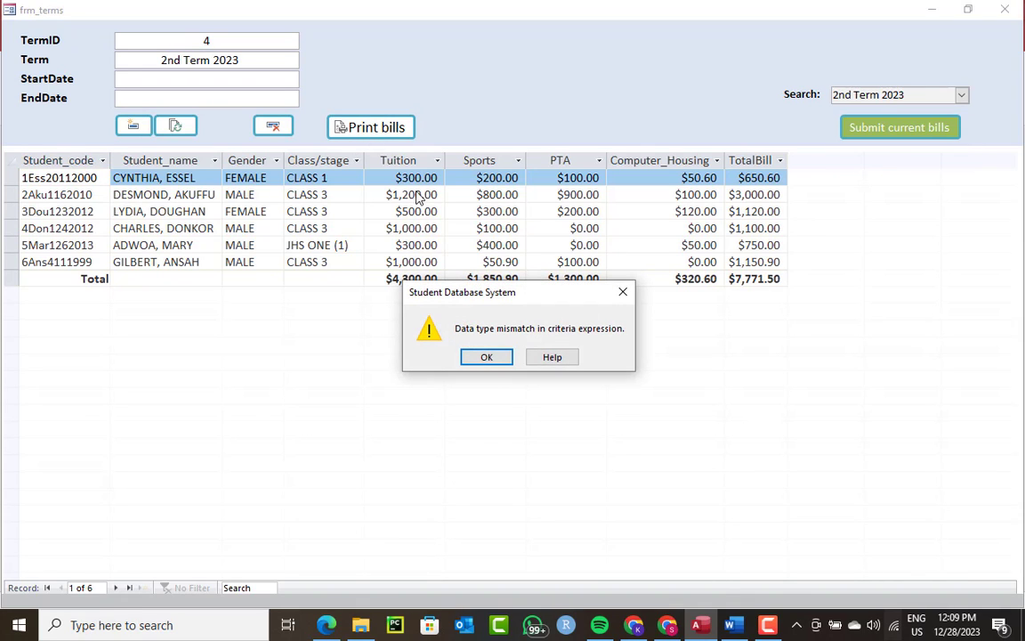
click(487, 358)
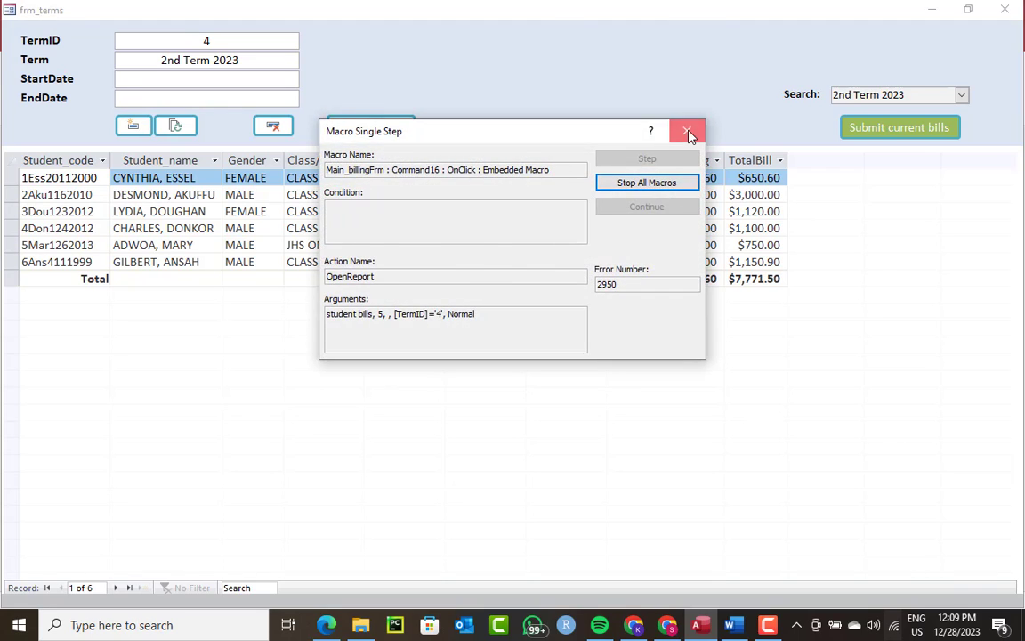
click(689, 132)
right_click(558, 105)
click(607, 154)
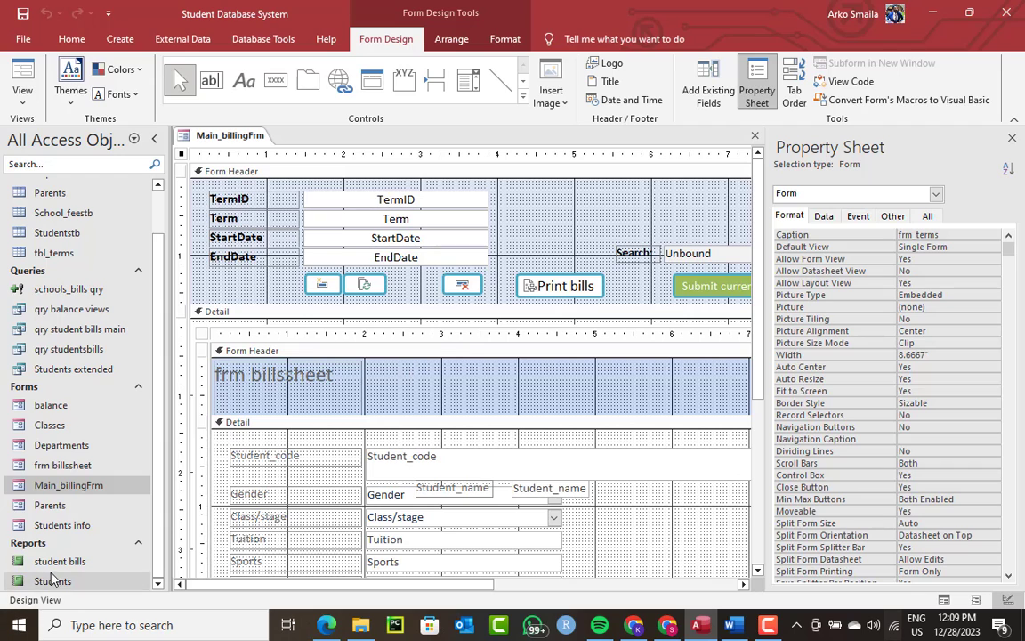
Step: Open the School_feestb table to check its TermID values, then close it
click(64, 213)
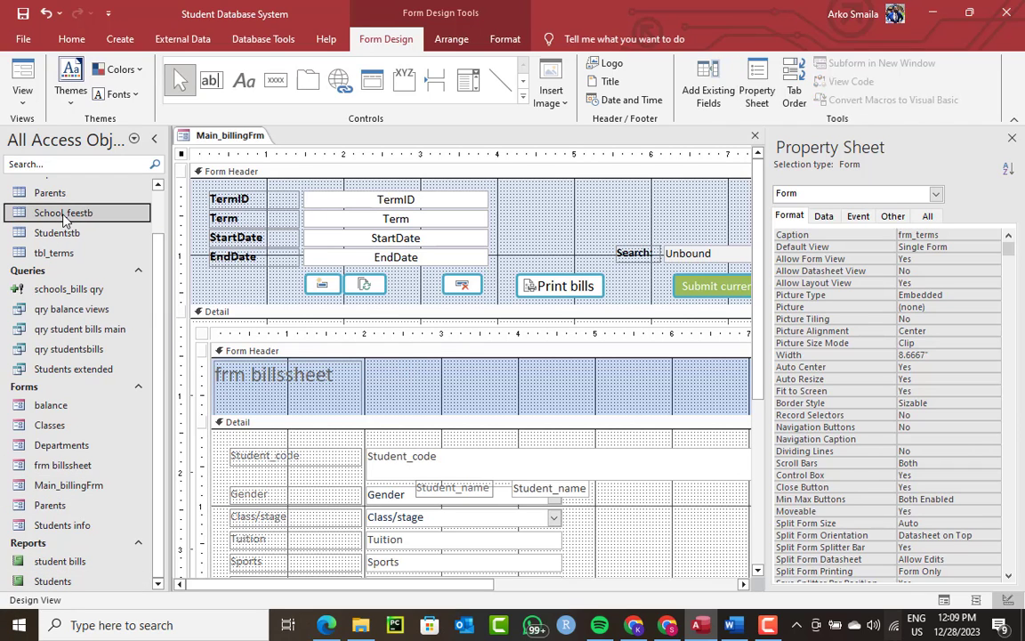
double_click(64, 215)
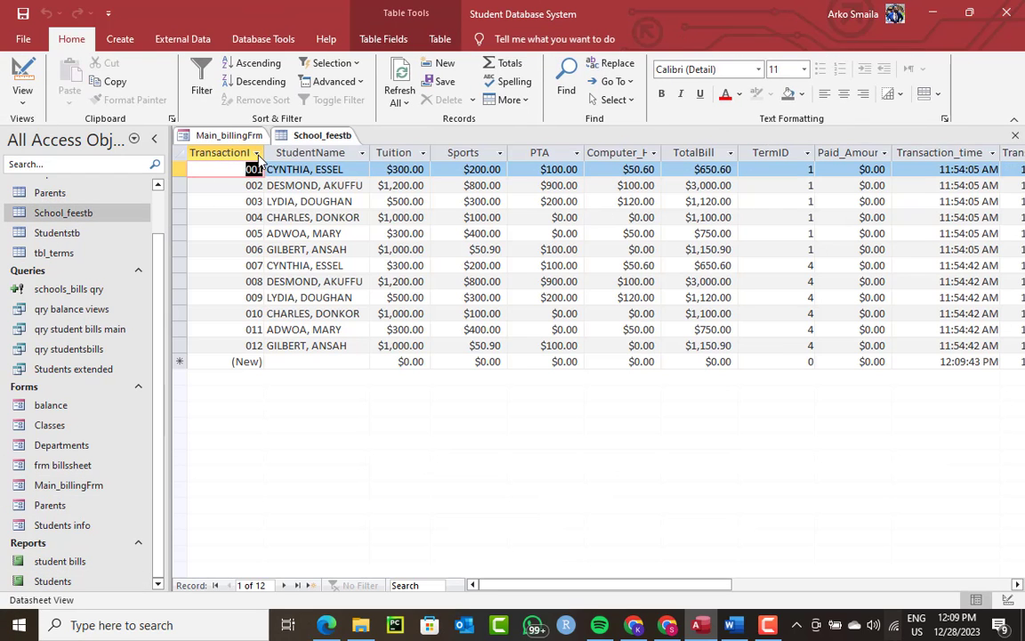
right_click(314, 144)
click(327, 163)
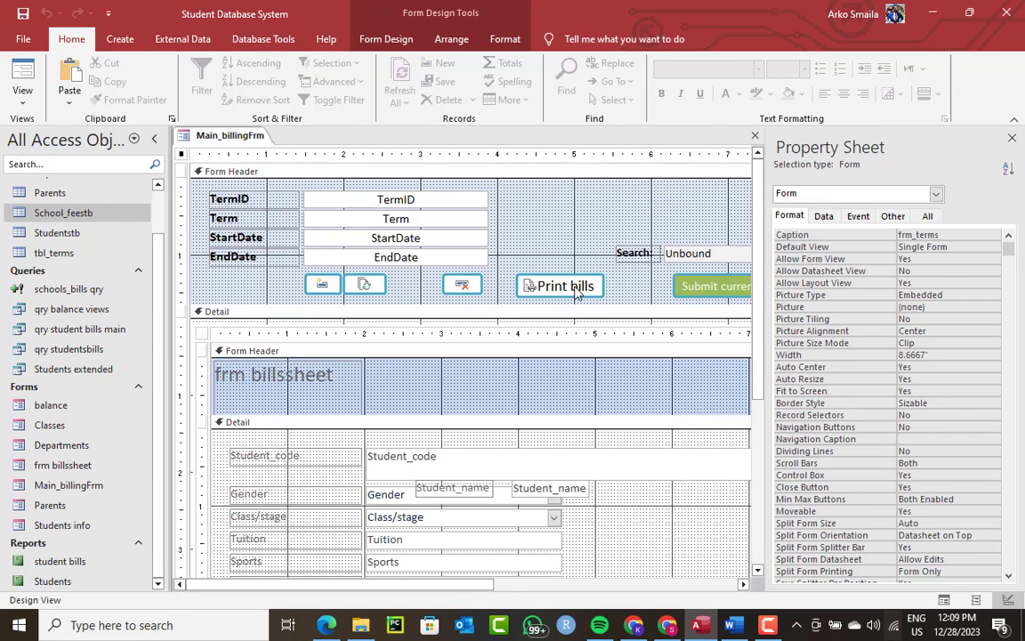
Step: Edit the Print bills macro so the condition reads ="[TermID]=" & [TermID], then save and close
right_click(573, 287)
click(629, 126)
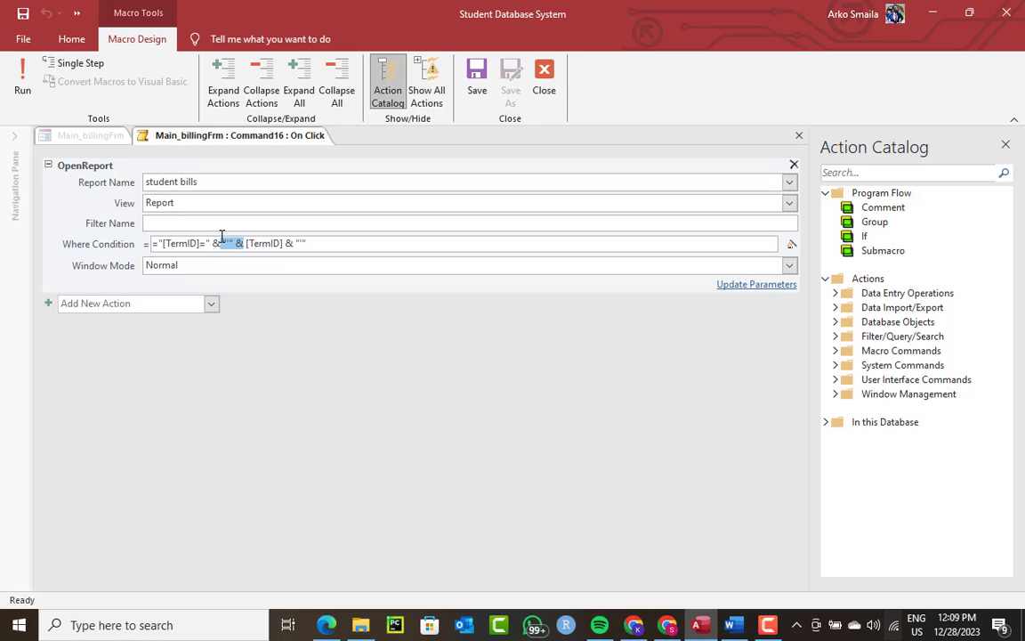
key(Delete)
drag(289, 242, 270, 245)
key(BackSpace)
key(BackSpace)
key(BackSpace)
click(478, 85)
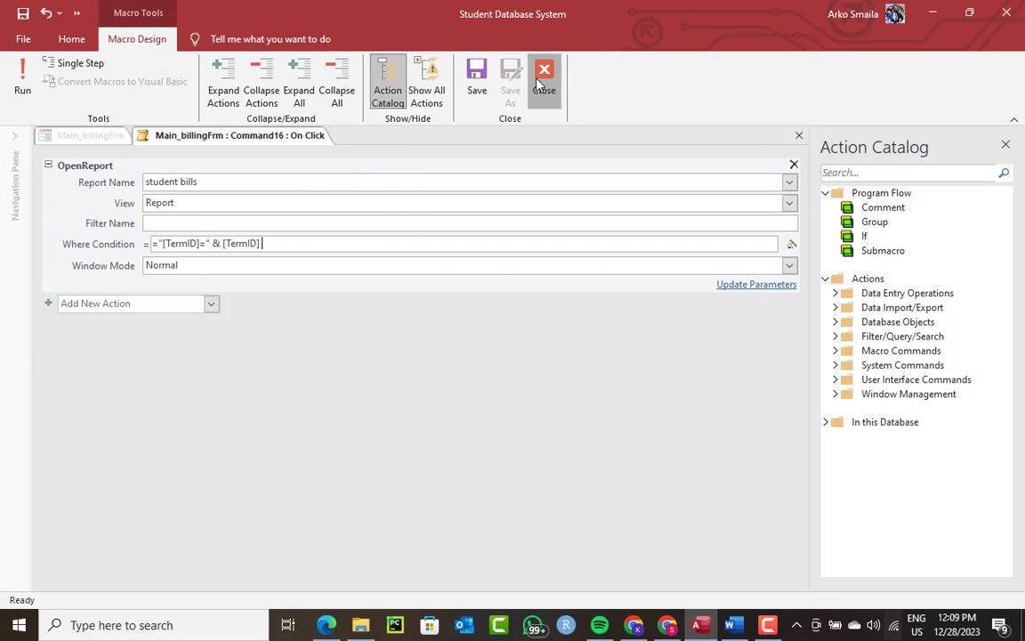
click(544, 80)
right_click(233, 135)
Step: Run the billing form and search for 2nd Term 2023
click(267, 209)
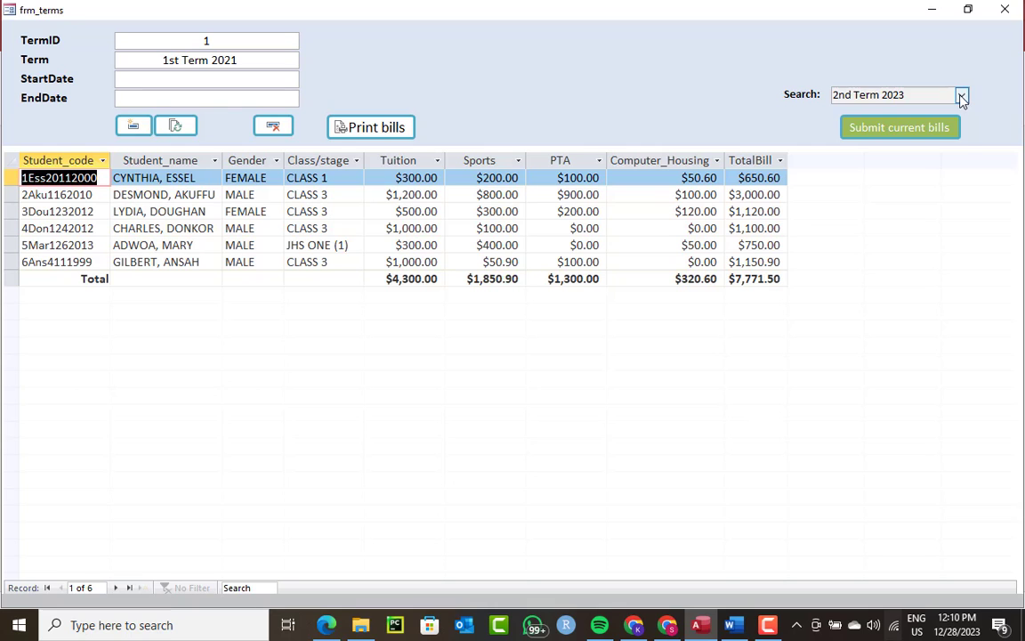
click(962, 96)
click(954, 125)
click(962, 96)
click(899, 158)
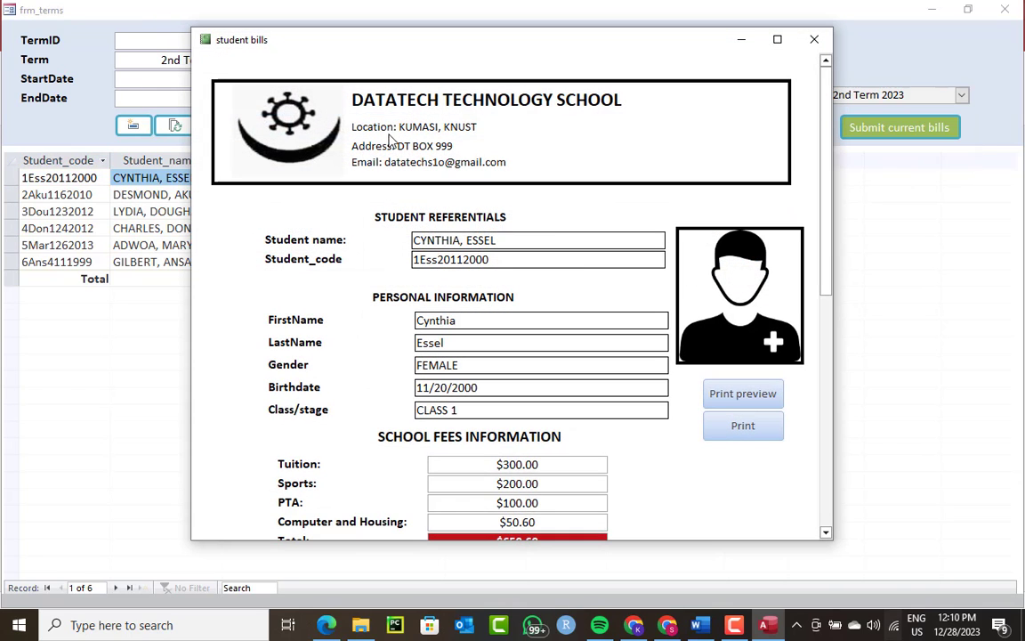
scroll(594, 277, down, 3)
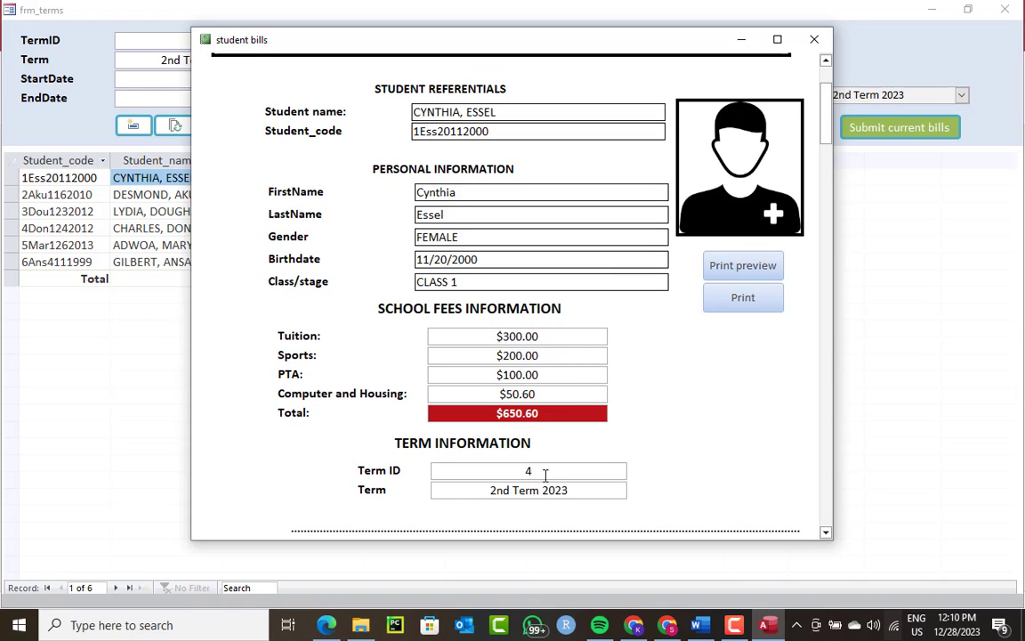
scroll(469, 487, down, 10)
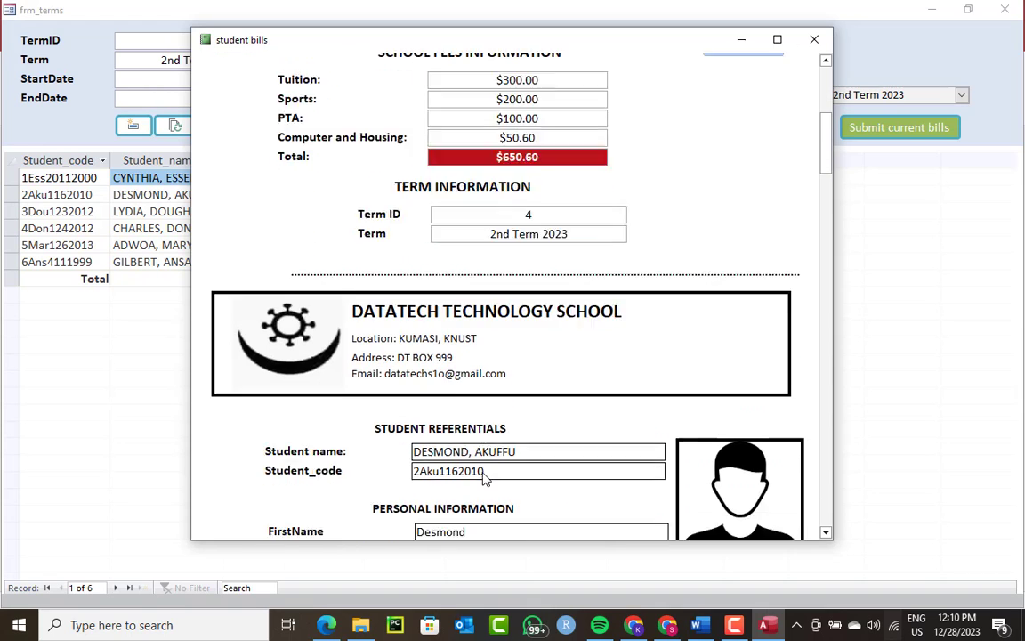
scroll(485, 454, down, 11)
scroll(690, 313, up, 7)
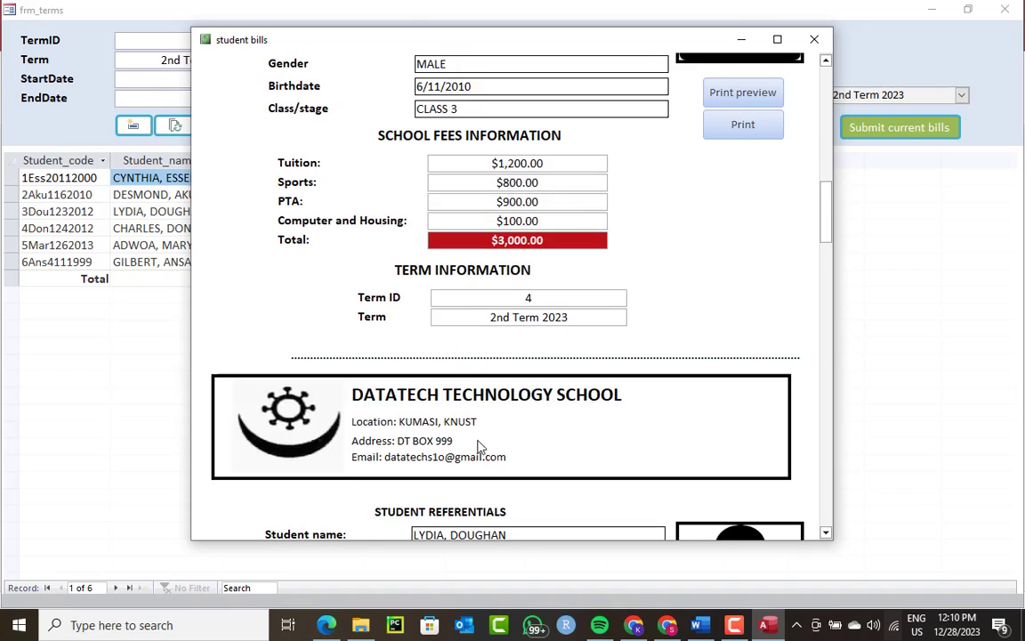
Step: Print-preview the 2nd Term 2023 bills through all six student pages, then close the preview
click(740, 226)
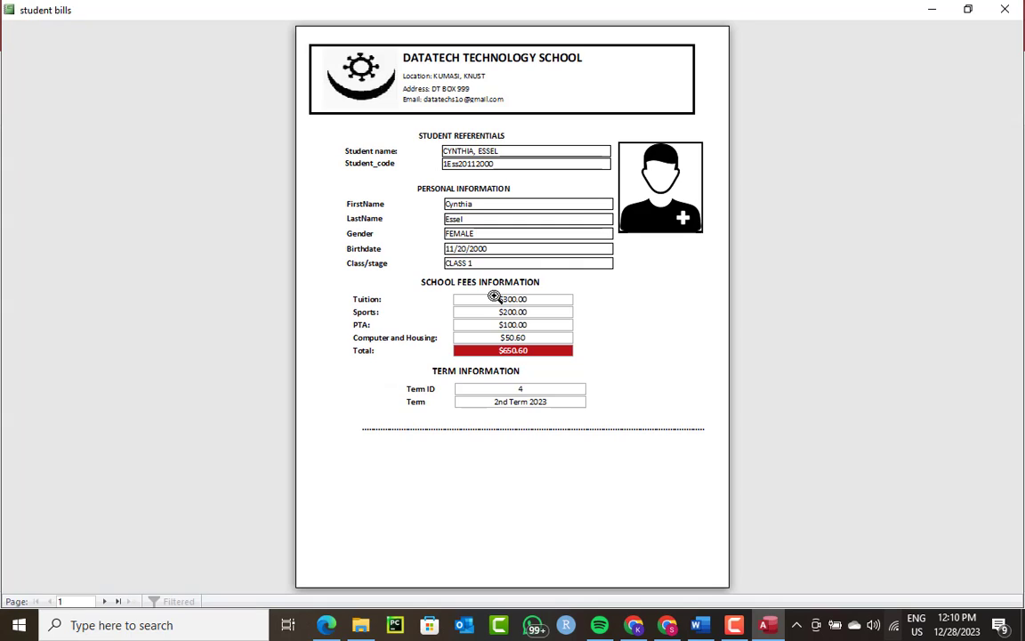
click(105, 602)
click(105, 602)
click(105, 603)
click(105, 603)
click(105, 602)
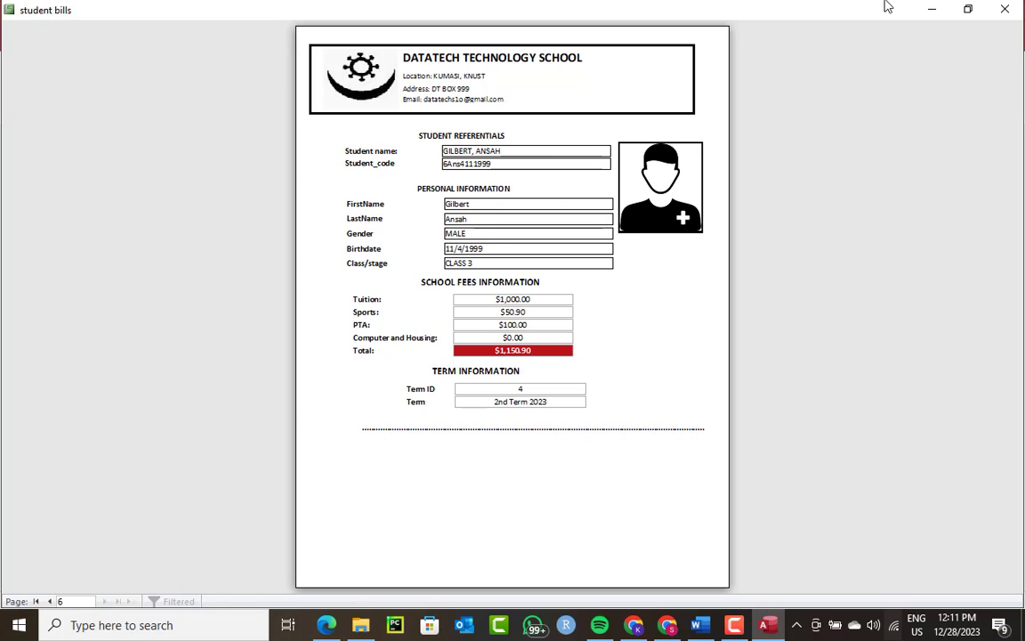
click(1005, 9)
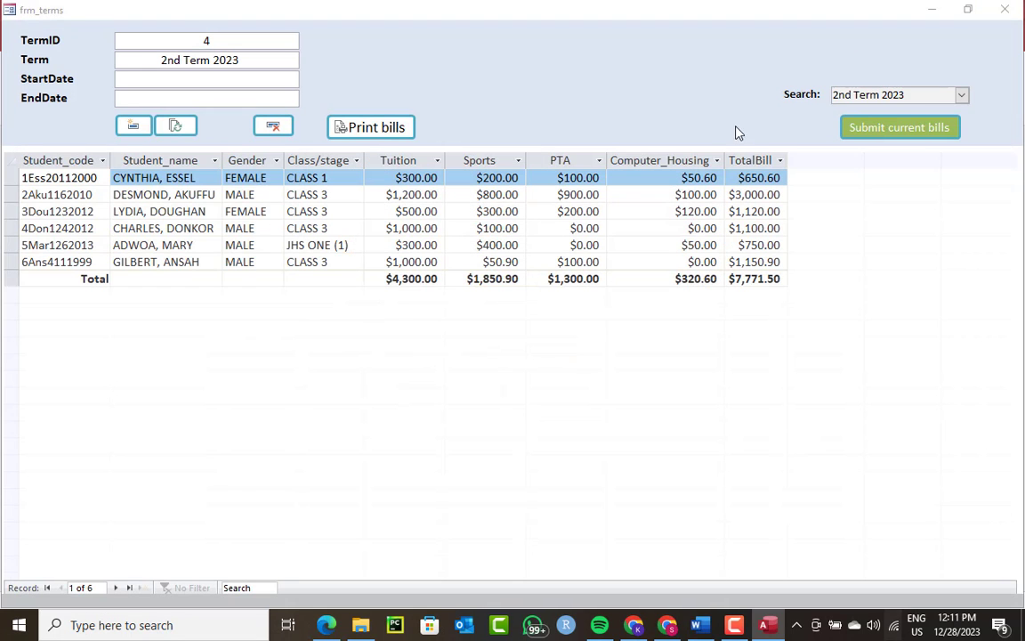
Step: Submit the current bills for 3rd term 2021, confirming the append of 6 rows
click(961, 94)
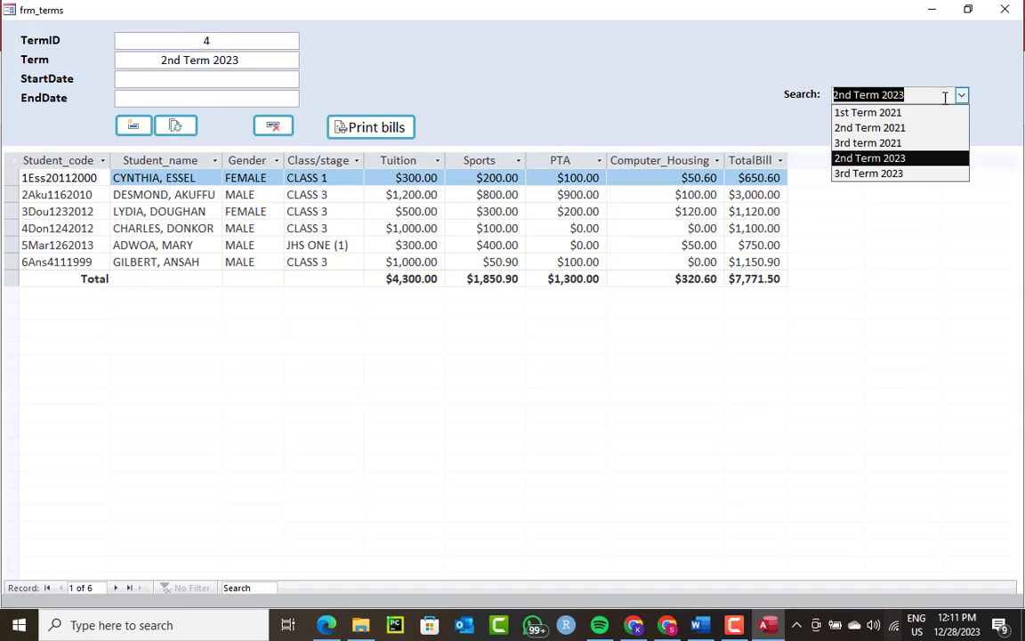
click(893, 144)
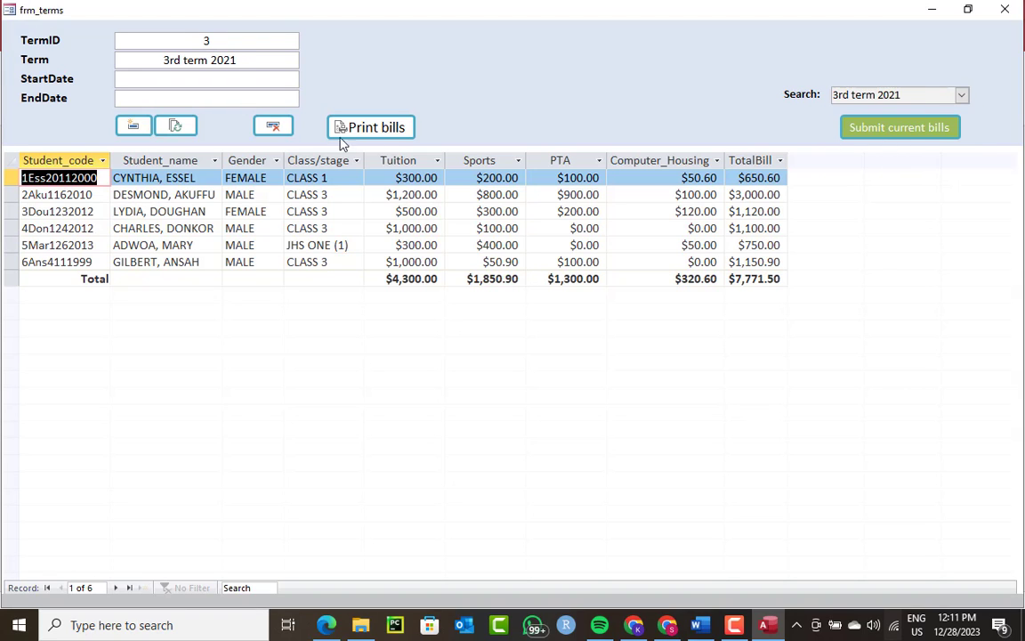
click(899, 129)
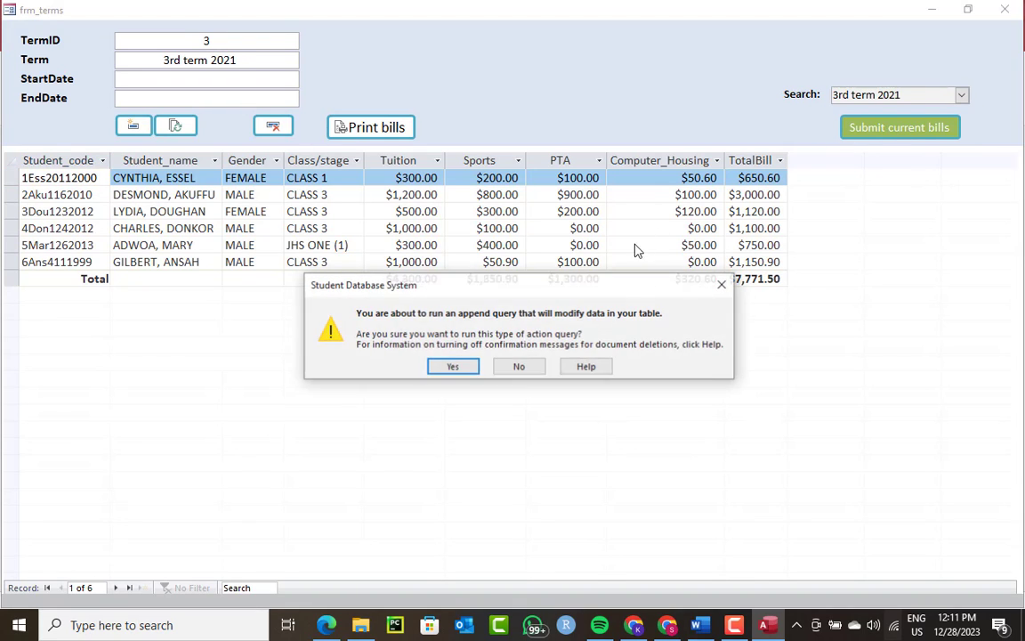
click(454, 368)
click(490, 366)
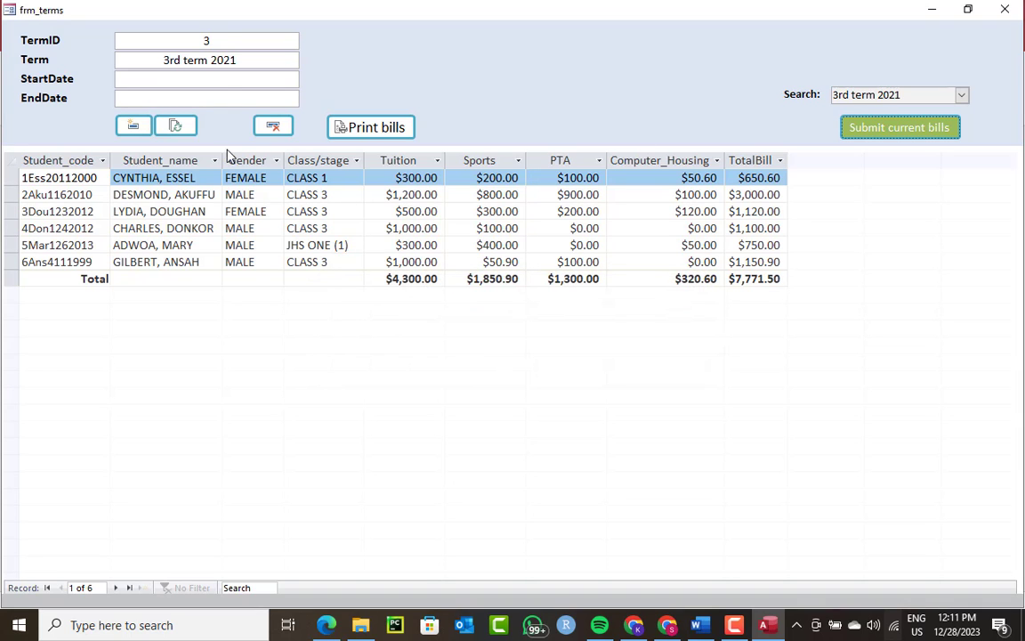
Step: Review the 3rd term 2021 student bills report, then close it and the billing form
click(350, 128)
scroll(561, 308, down, 15)
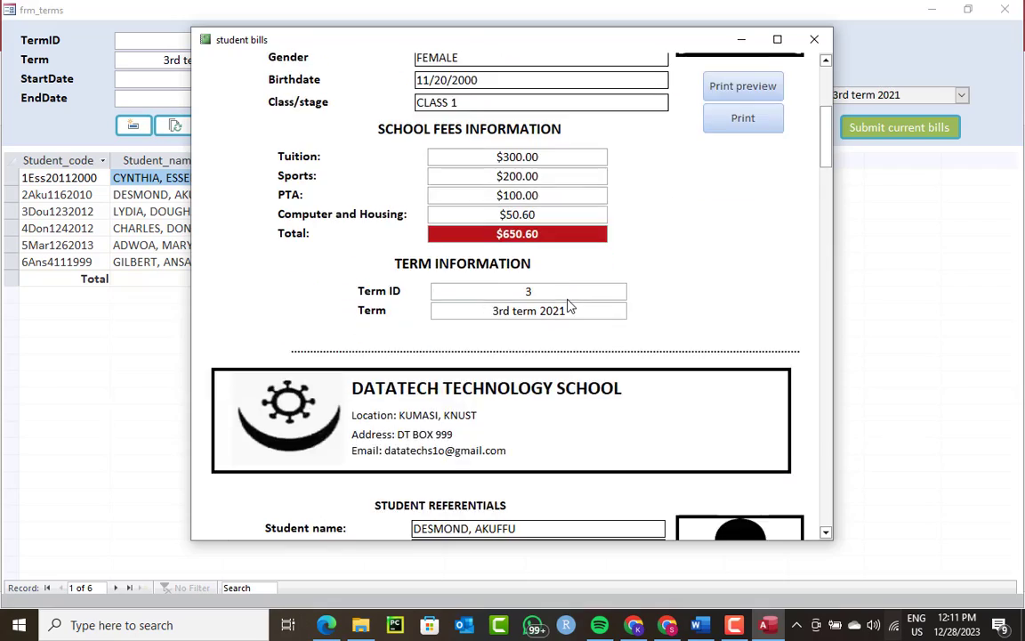
scroll(572, 298, down, 20)
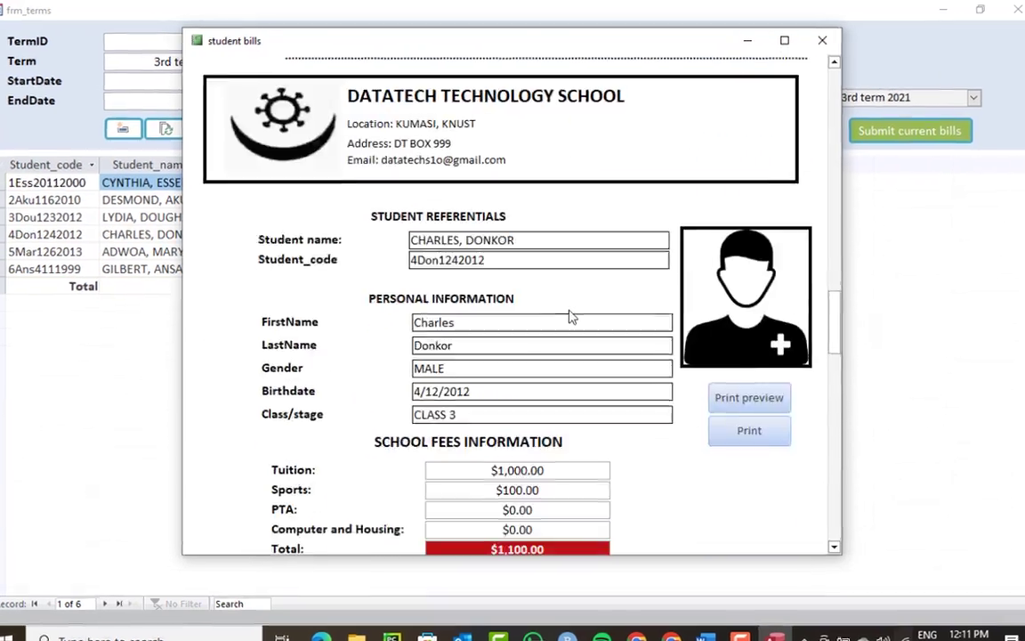
scroll(574, 320, down, 8)
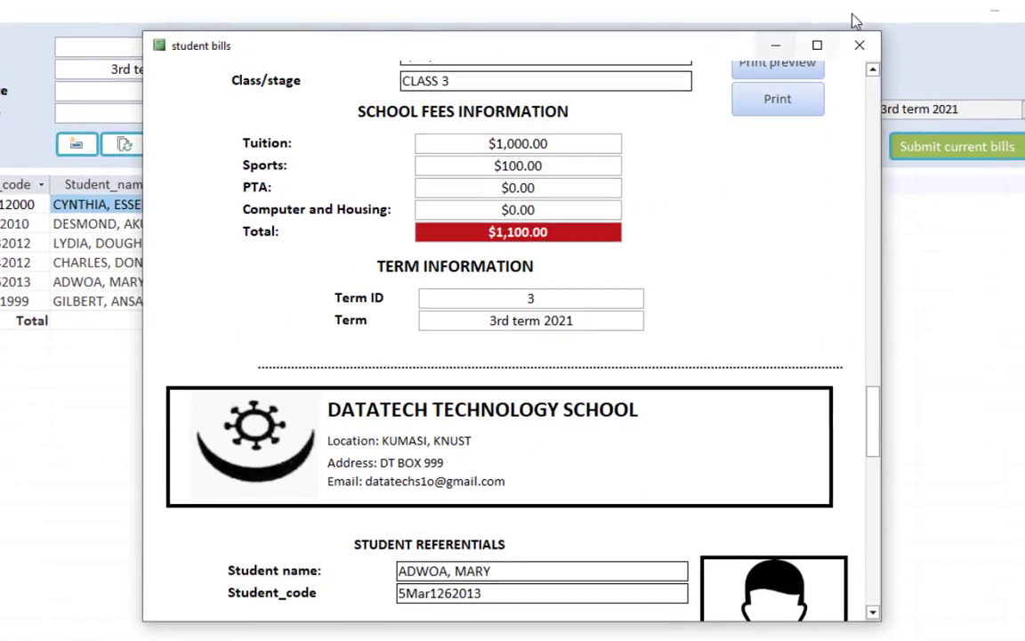
click(861, 50)
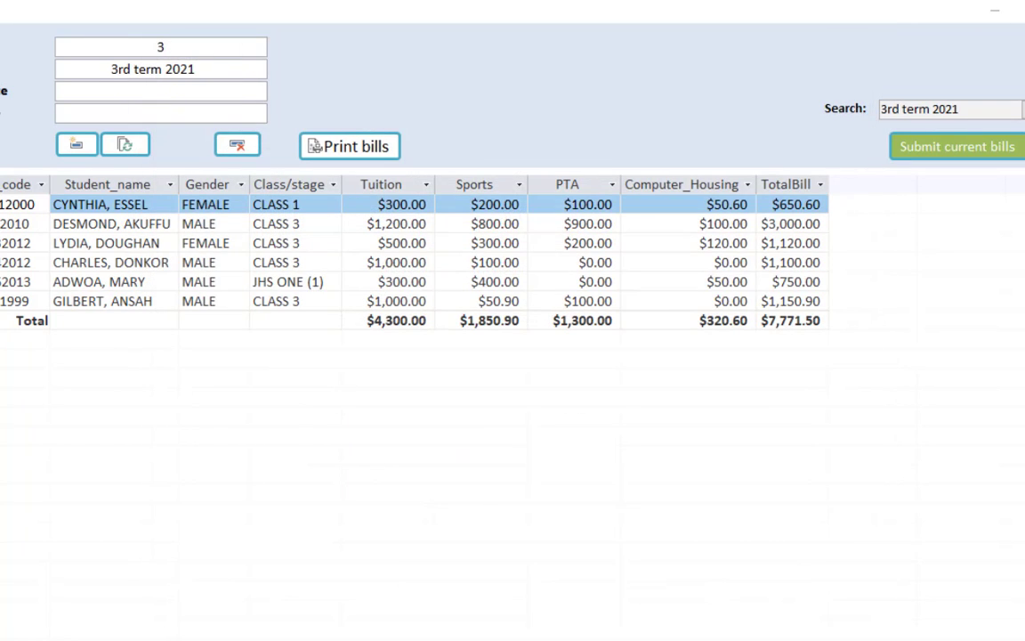
click(1024, 11)
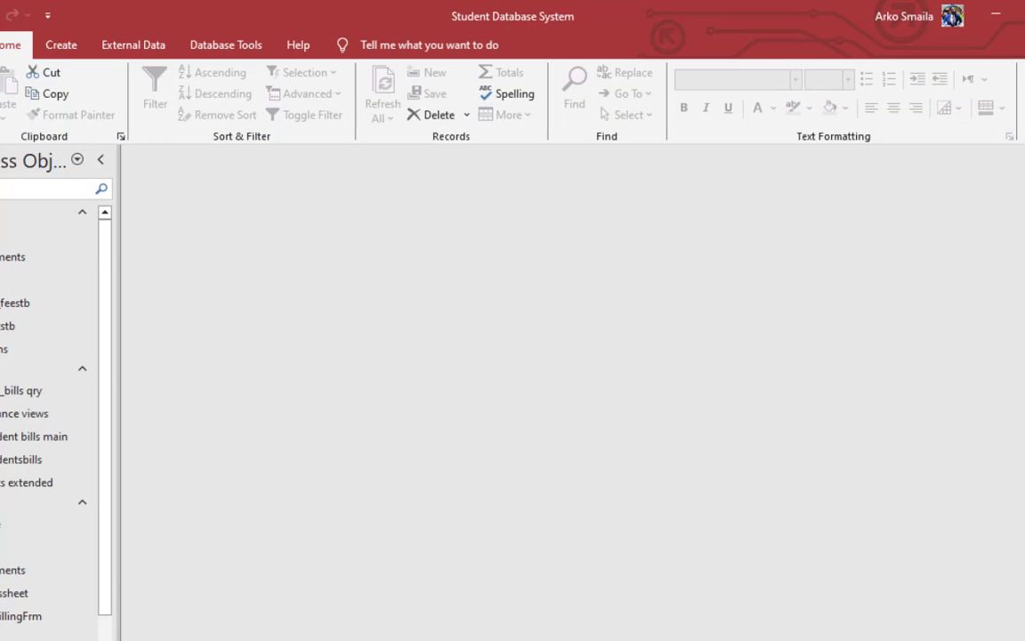
Step: Open the Students profile form, step through records to the last, then back to record 4
double_click(27, 637)
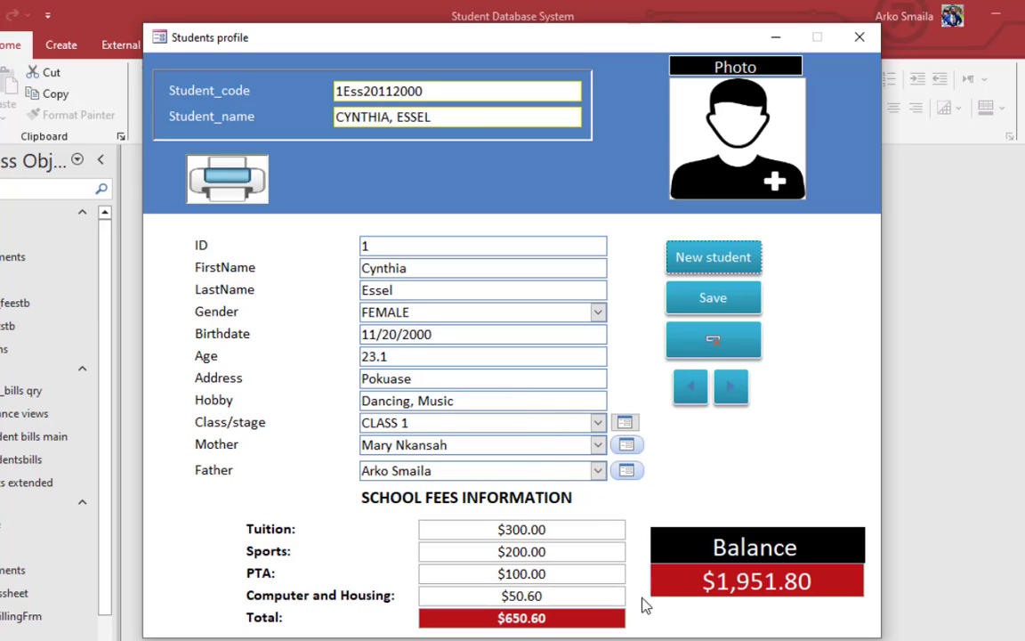
click(726, 382)
click(726, 384)
click(726, 387)
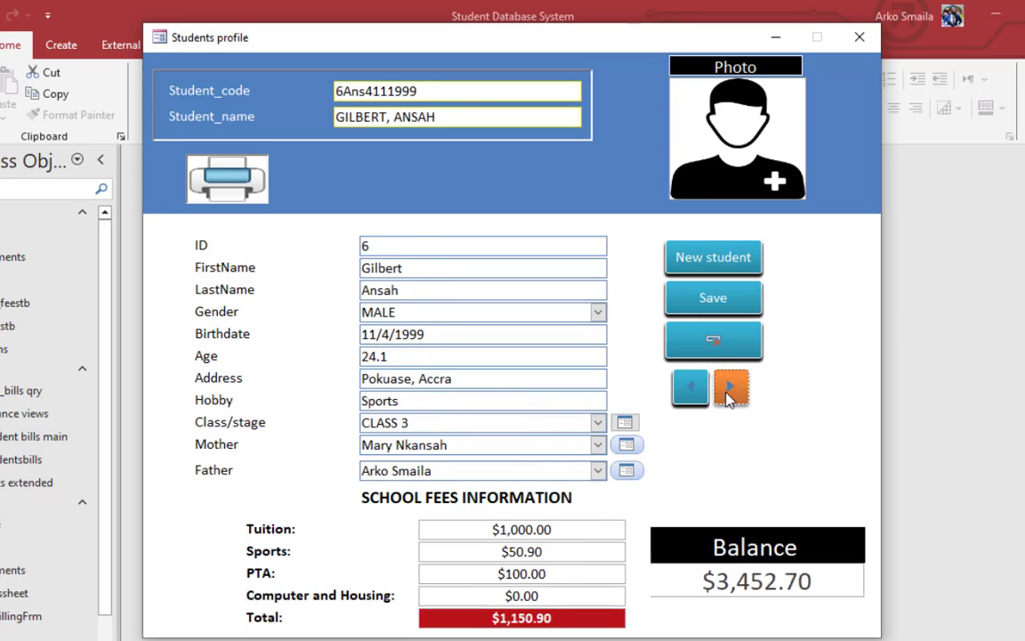
click(727, 390)
click(511, 290)
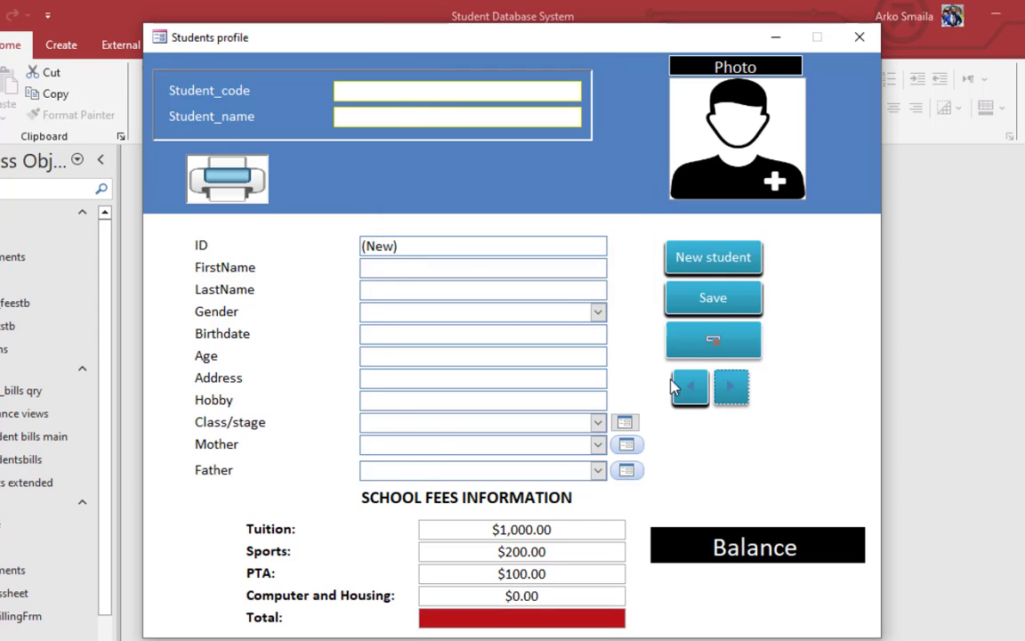
click(688, 396)
click(687, 397)
click(687, 396)
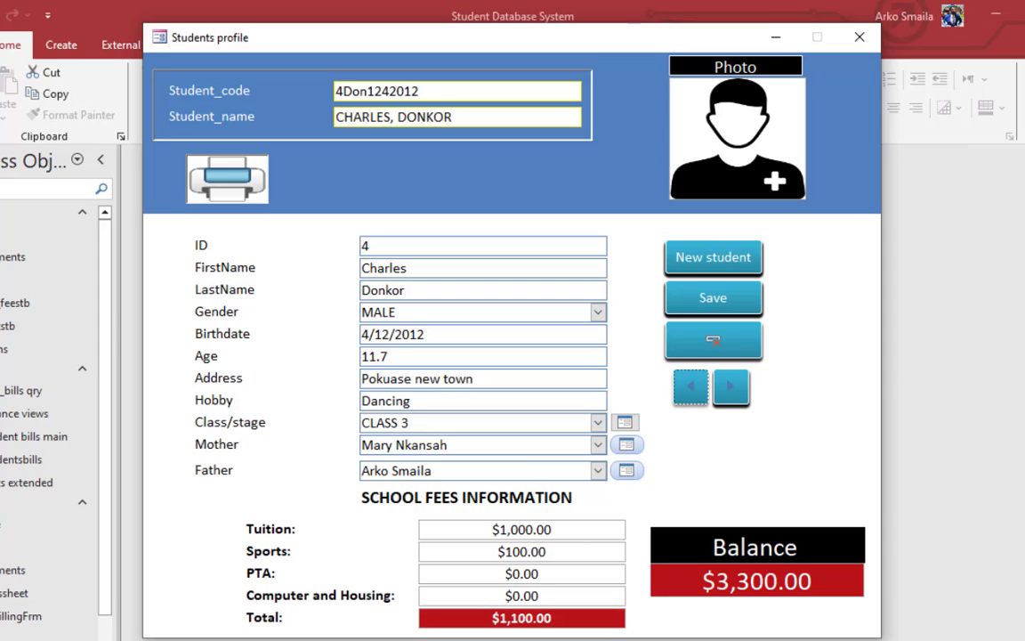
key(F10)
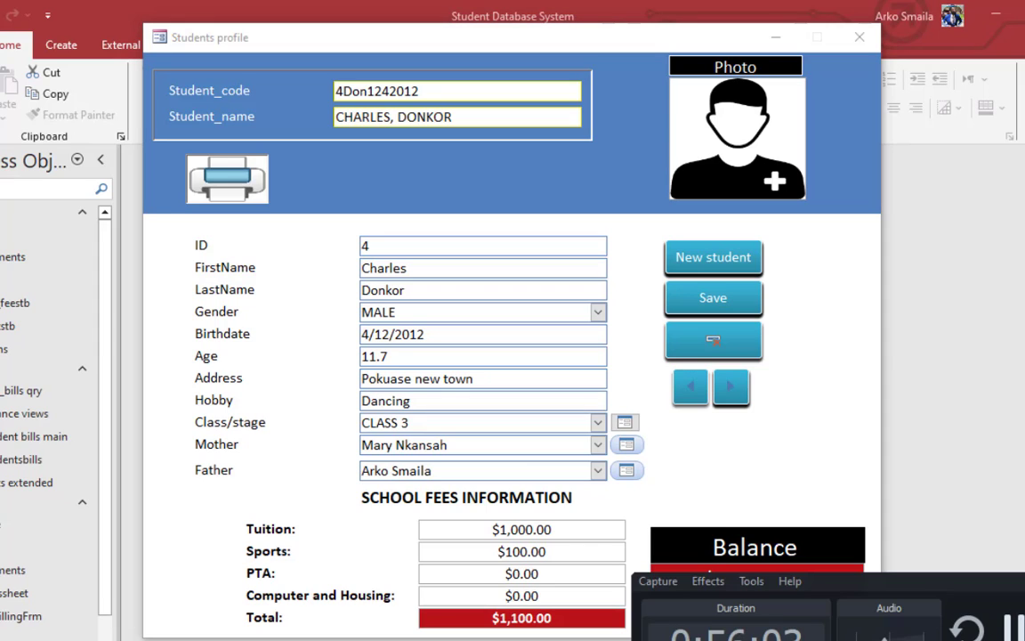